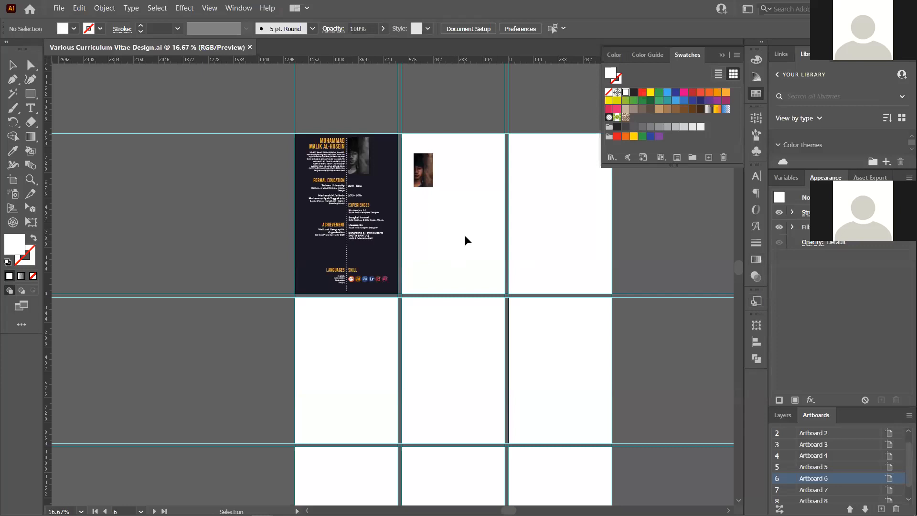
# Pan and zoom across the CV file's artboards, making the third artboard active
pyautogui.moveTo(437, 240); pyautogui.dragTo(482, 195)
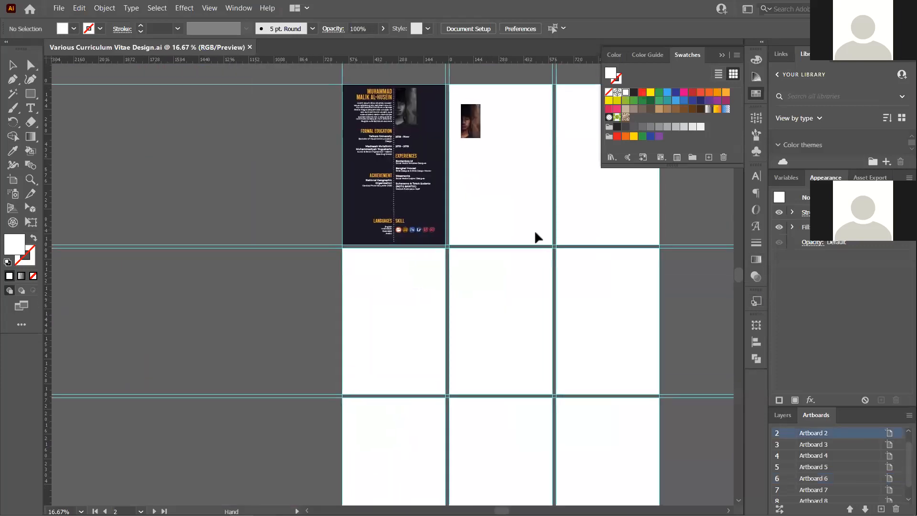
pyautogui.scroll(-1, 404, 272)
pyautogui.click(553, 188)
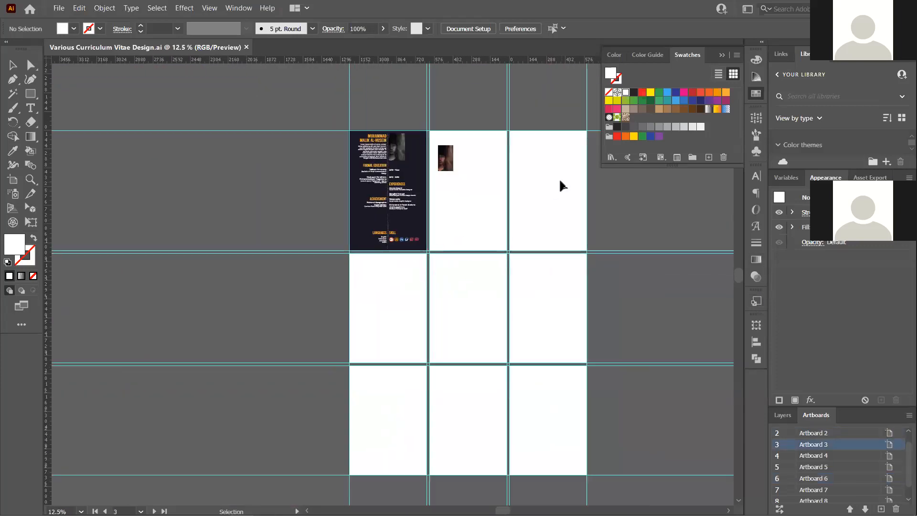
pyautogui.scroll(3, 560, 183)
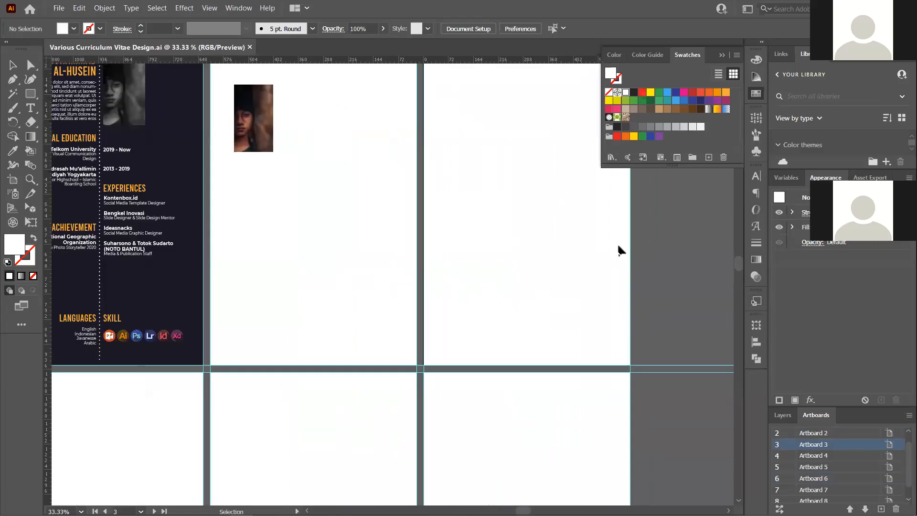
pyautogui.scroll(-1, 286, 215)
pyautogui.scroll(1, 420, 195)
pyautogui.scroll(4, 428, 191)
pyautogui.scroll(-3, 449, 184)
pyautogui.scroll(2, 469, 200)
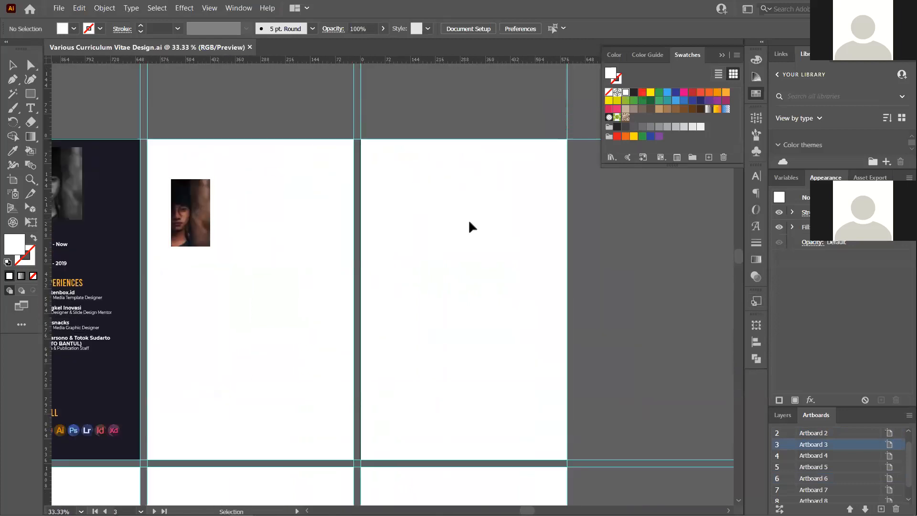
pyautogui.scroll(1, 490, 203)
pyautogui.scroll(-2, 485, 204)
pyautogui.scroll(1, 488, 191)
pyautogui.scroll(1, 488, 195)
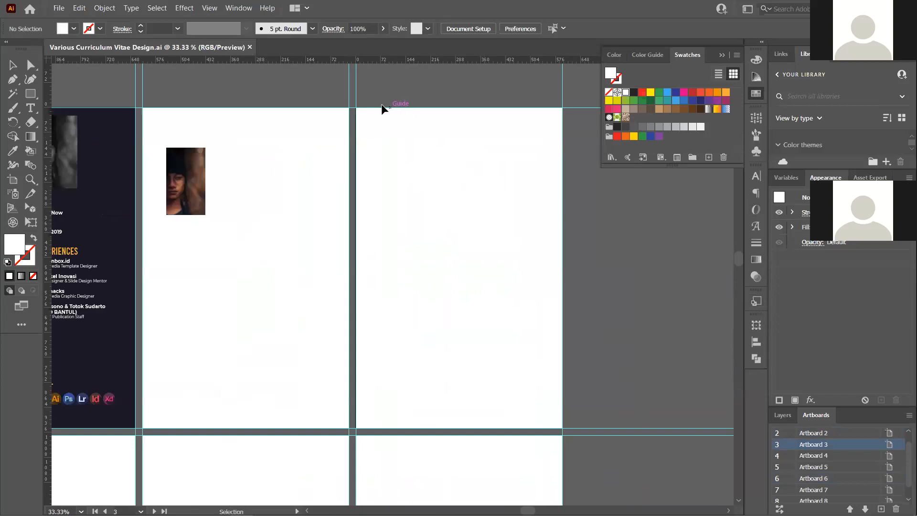
# Select the small portrait photo on Artboard 2 and delete it
pyautogui.moveTo(327, 410); pyautogui.dragTo(449, 403)
pyautogui.click(311, 171)
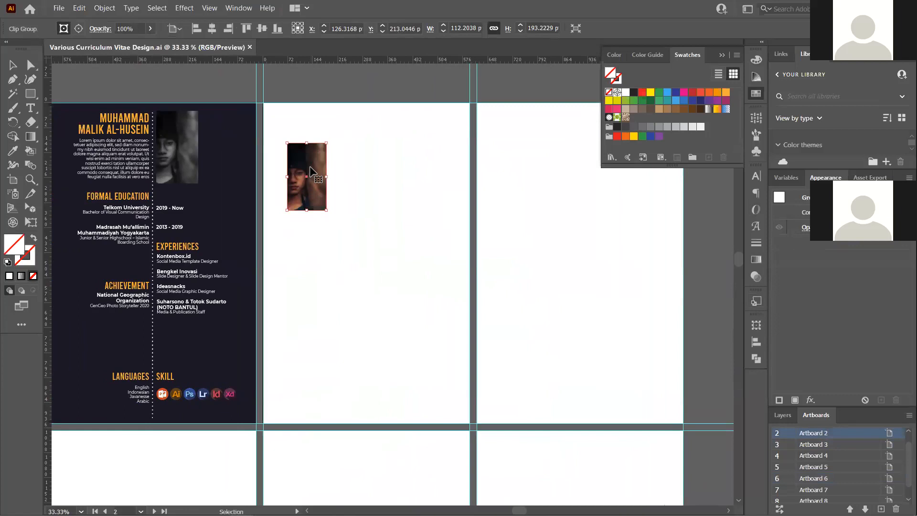
pyautogui.press('Delete')
pyautogui.scroll(-2, 316, 162)
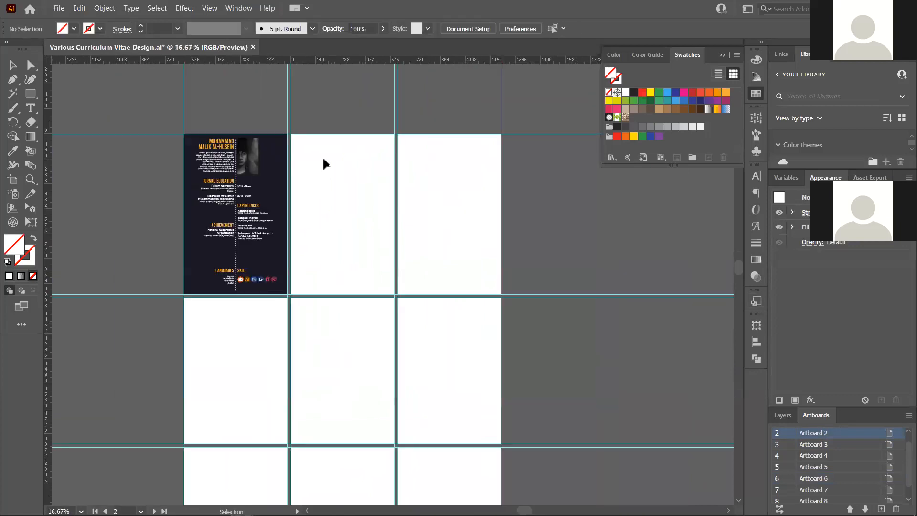
pyautogui.scroll(1, 321, 157)
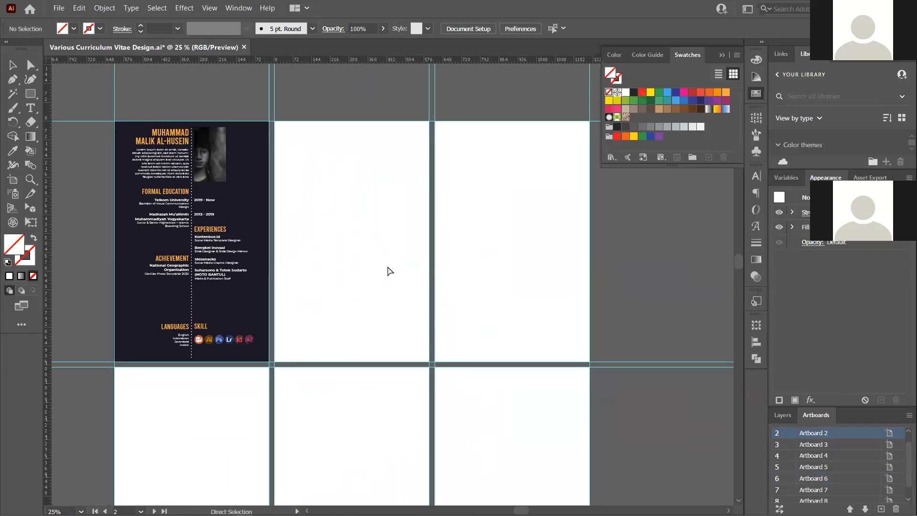
# Start a new A4 document in centimeters with the artboard count changed from 9 to 2
pyautogui.hotkey('ctrl', 'n')
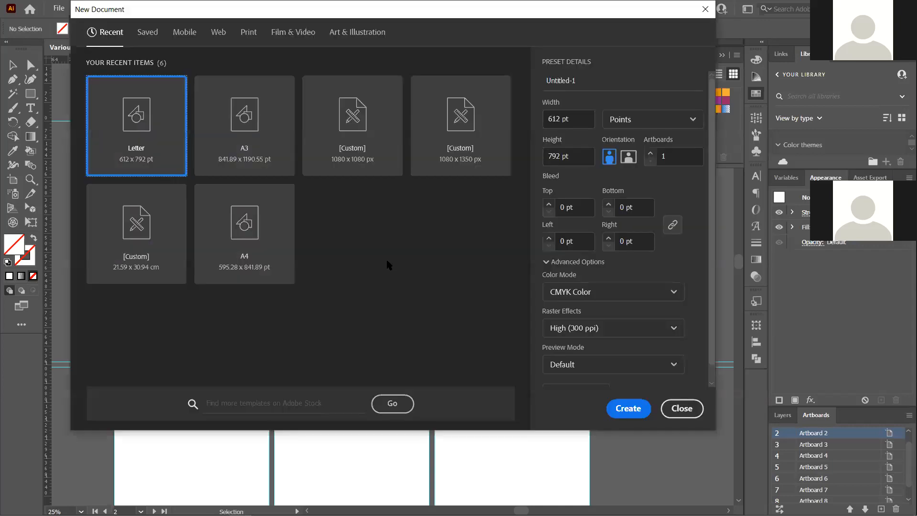
pyautogui.click(241, 235)
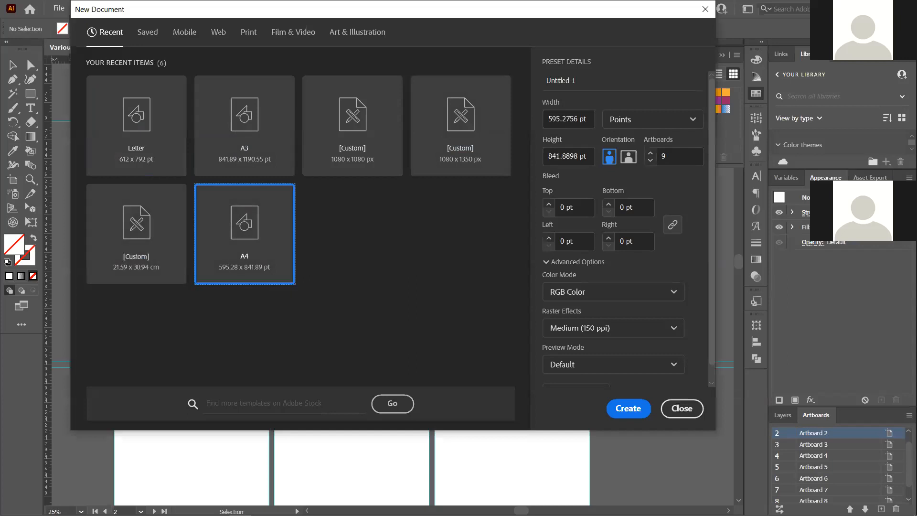
pyautogui.moveTo(435, 11); pyautogui.dragTo(414, 53)
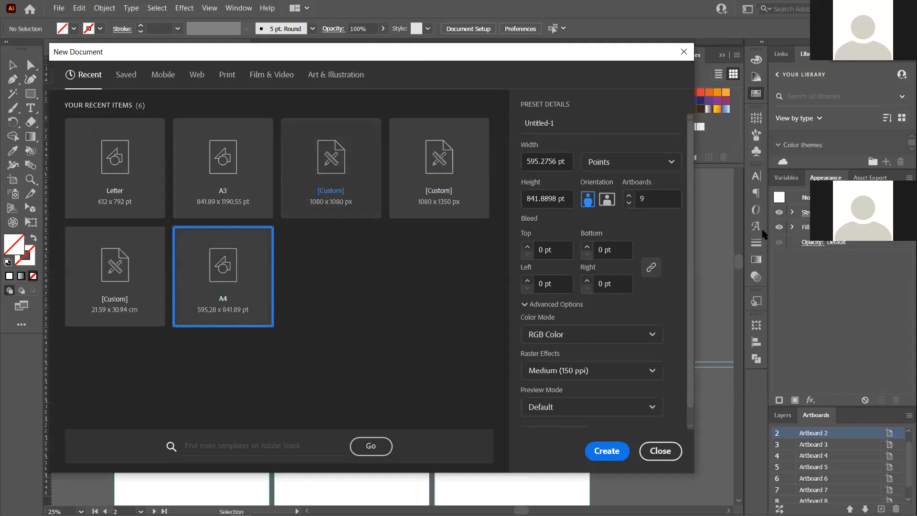
pyautogui.click(657, 168)
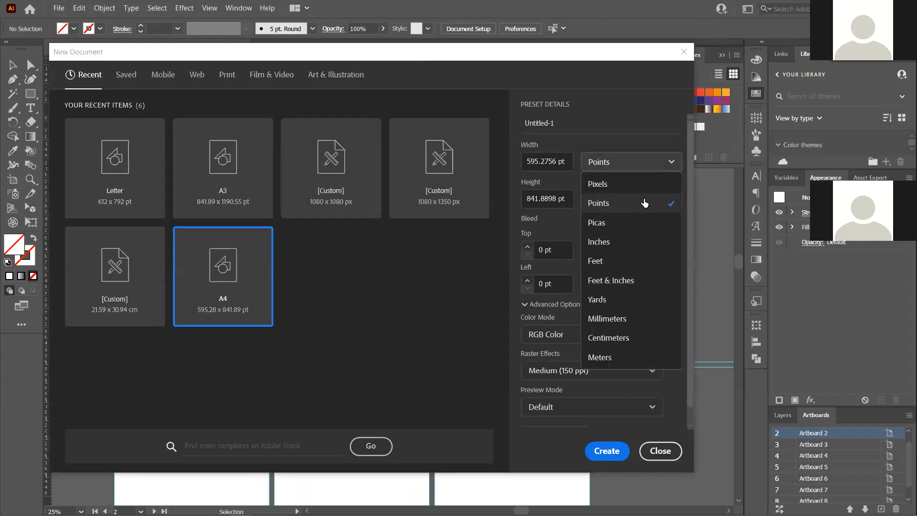
pyautogui.click(631, 335)
pyautogui.click(637, 203)
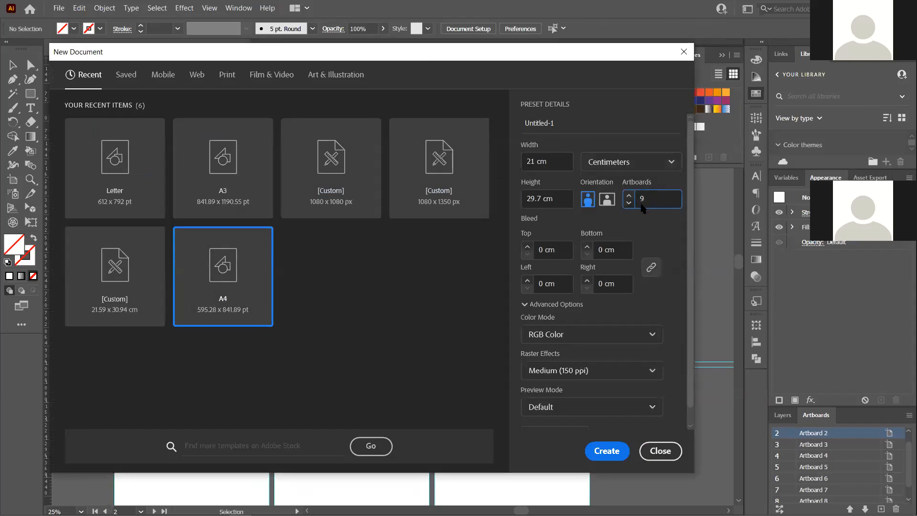
pyautogui.press('Delete')
pyautogui.write('2')
pyautogui.scroll(-1, 637, 317)
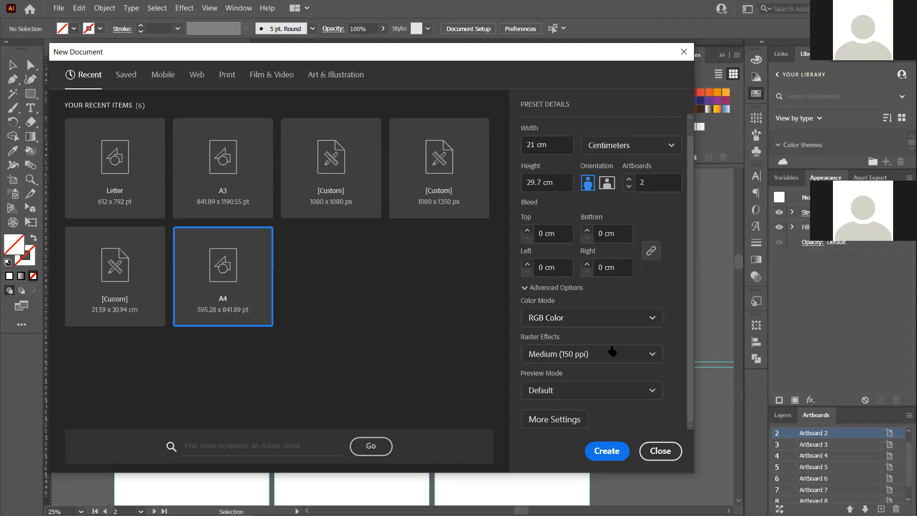
# Keep RGB colour mode and Medium (150 ppi) raster effects, then create the document
pyautogui.click(627, 315)
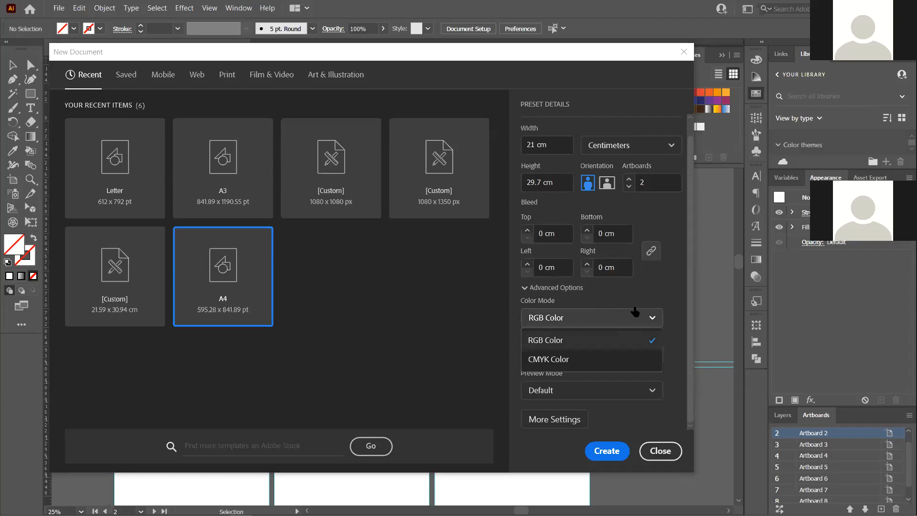
pyautogui.click(665, 292)
pyautogui.click(545, 304)
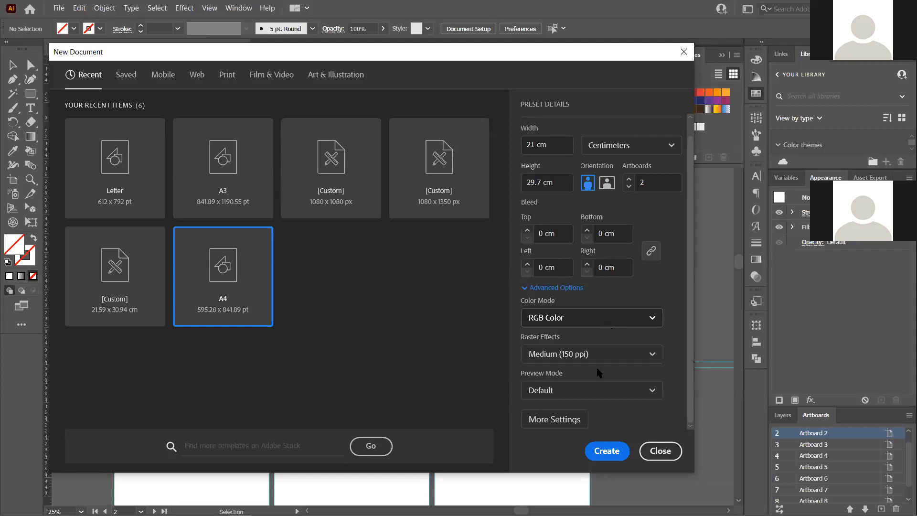
pyautogui.click(564, 355)
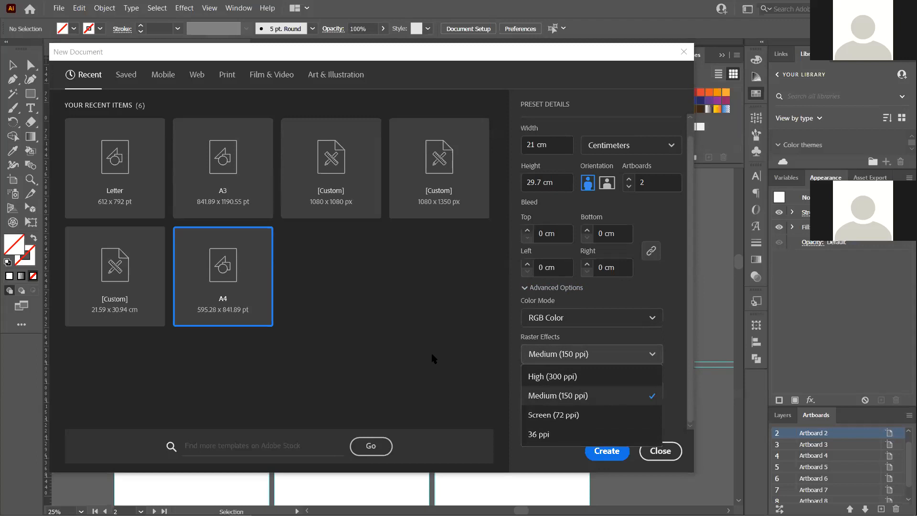
pyautogui.click(433, 359)
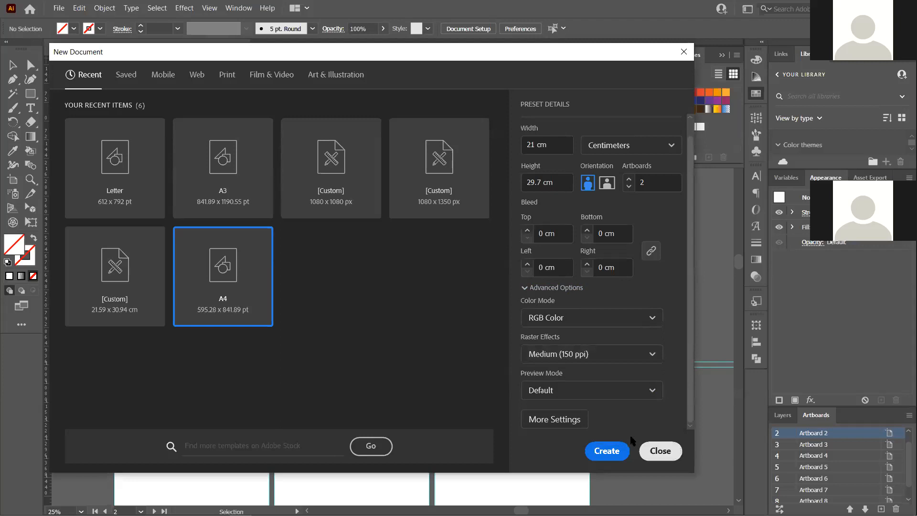
pyautogui.click(605, 451)
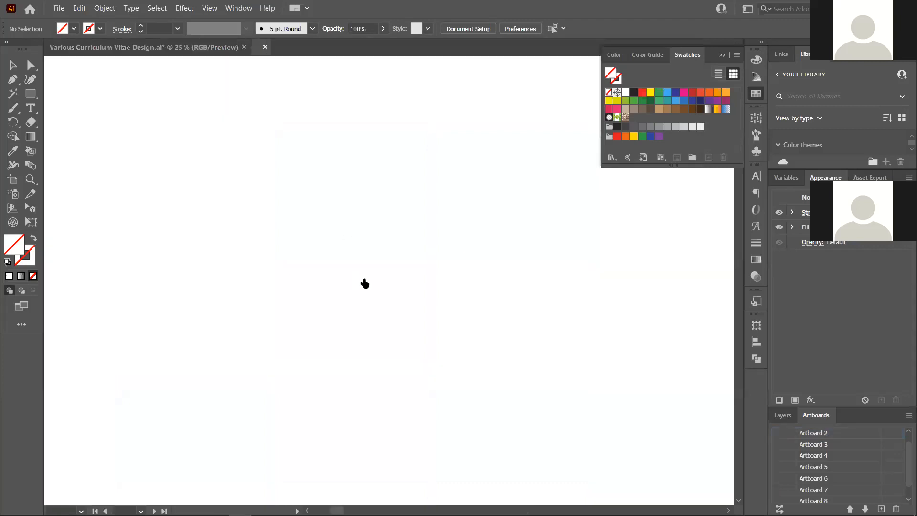
# Add three new layers in the Layers panel, making four layers in total
pyautogui.scroll(4, 390, 286)
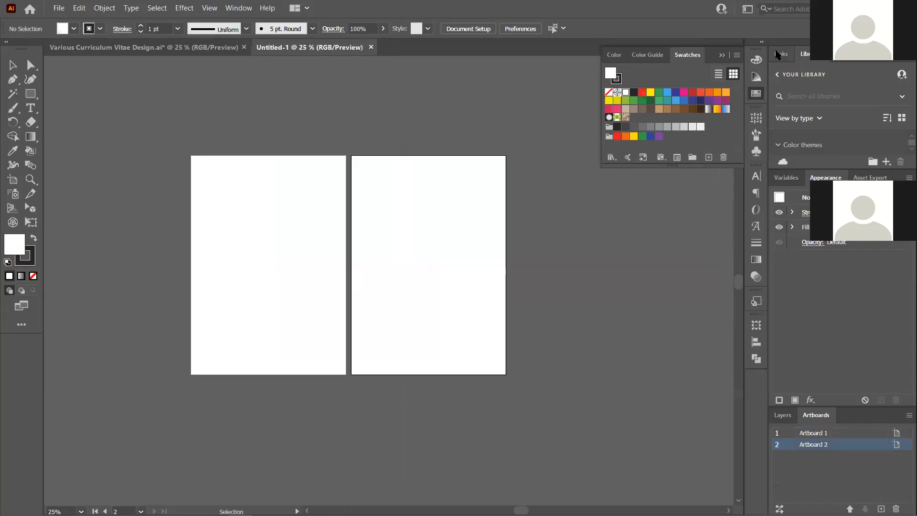
pyautogui.click(789, 418)
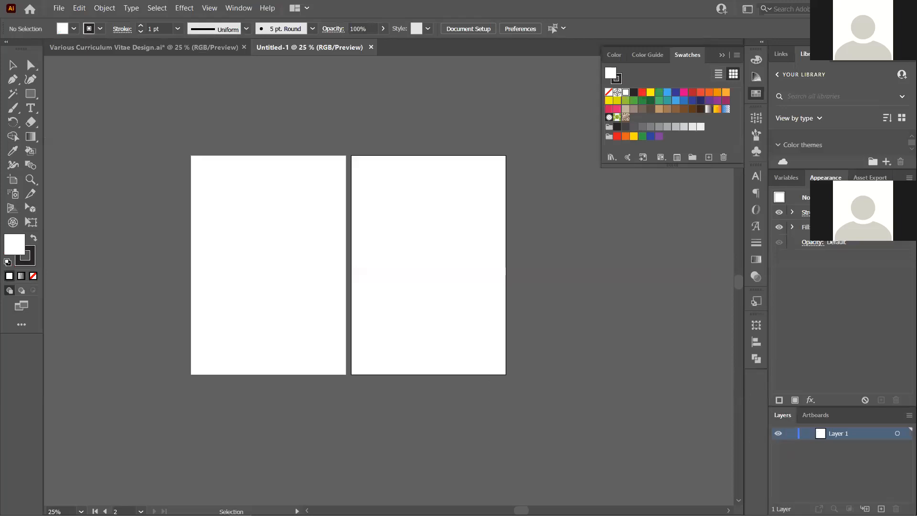
pyautogui.click(881, 508)
pyautogui.click(881, 508)
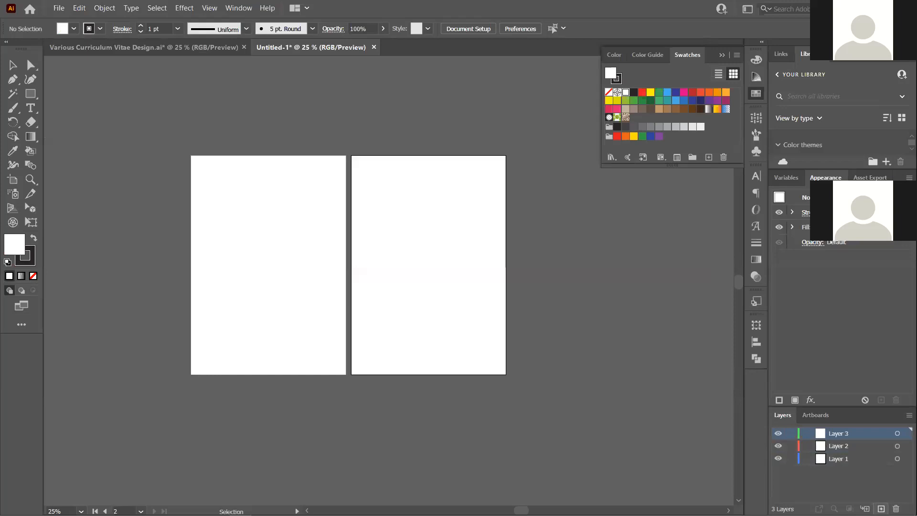
pyautogui.click(854, 481)
pyautogui.click(882, 509)
pyautogui.click(841, 499)
# Rename Layer 1 to 'Background' and Layer 2 to 'Element'
pyautogui.doubleClick(836, 471)
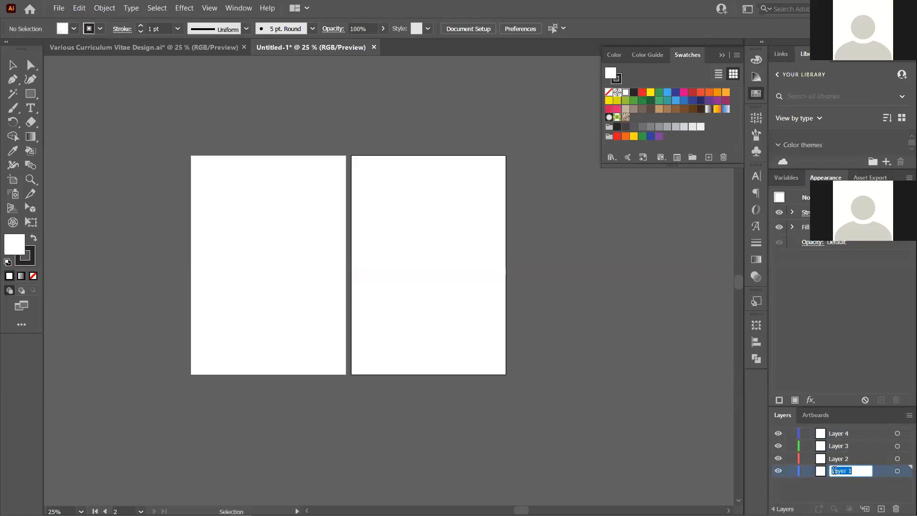
pyautogui.write('Background')
pyautogui.press('Return')
pyautogui.doubleClick(842, 458)
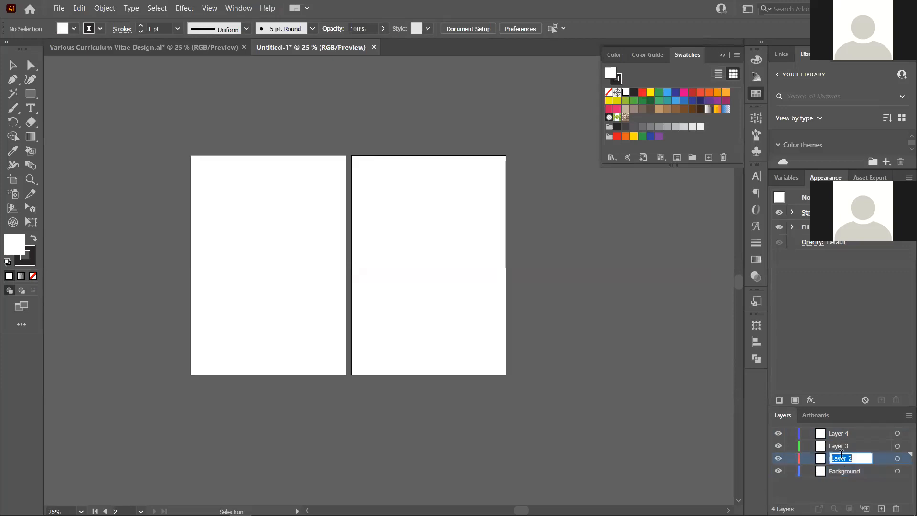
pyautogui.write('Element')
pyautogui.press('Return')
# Rename Layer 3 to 'Text' and Layer 4 to 'Guidelines'
pyautogui.click(840, 445)
pyautogui.click(840, 446)
pyautogui.hotkey('ctrl', 'a')
pyautogui.press('BackSpace')
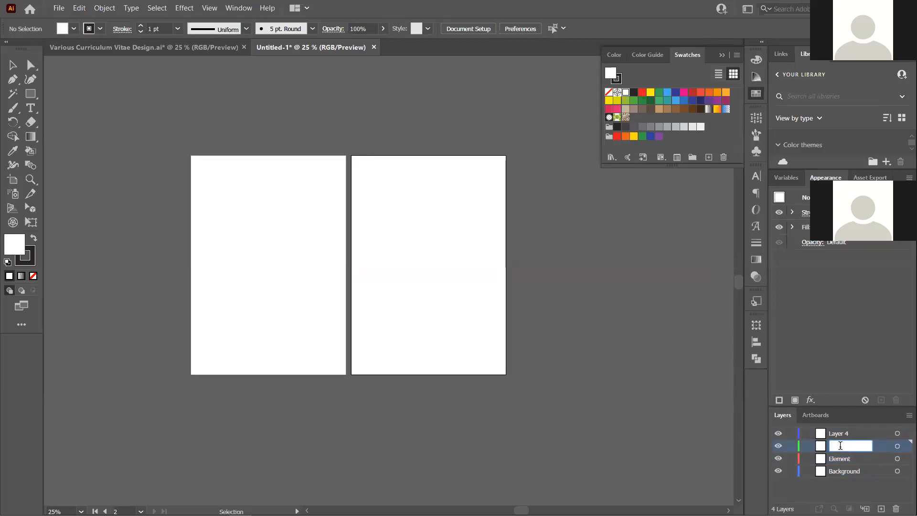
pyautogui.write('Text')
pyautogui.press('Return')
pyautogui.doubleClick(846, 434)
pyautogui.doubleClick(845, 440)
pyautogui.write('Guidelines')
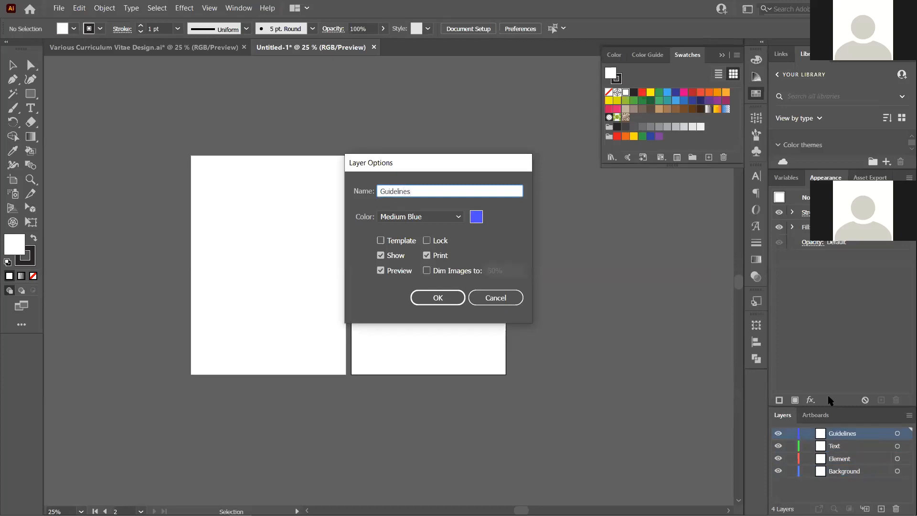
pyautogui.press('Return')
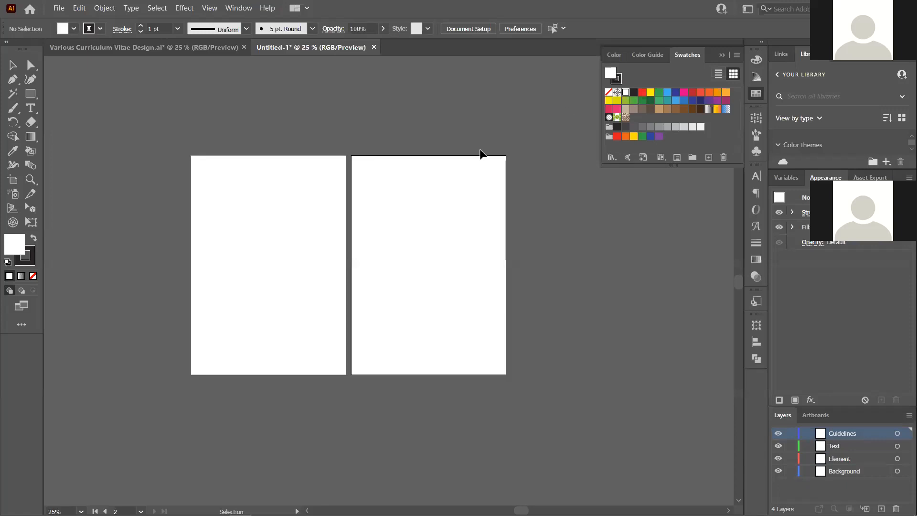
# Find Rulers in the View menu, then display rulers with Ctrl+R
pyautogui.click(210, 8)
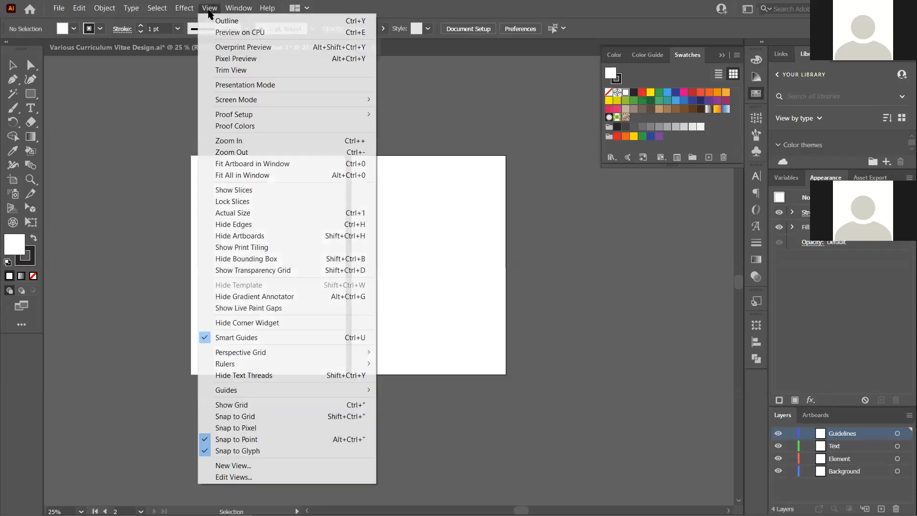
pyautogui.moveTo(373, 365)
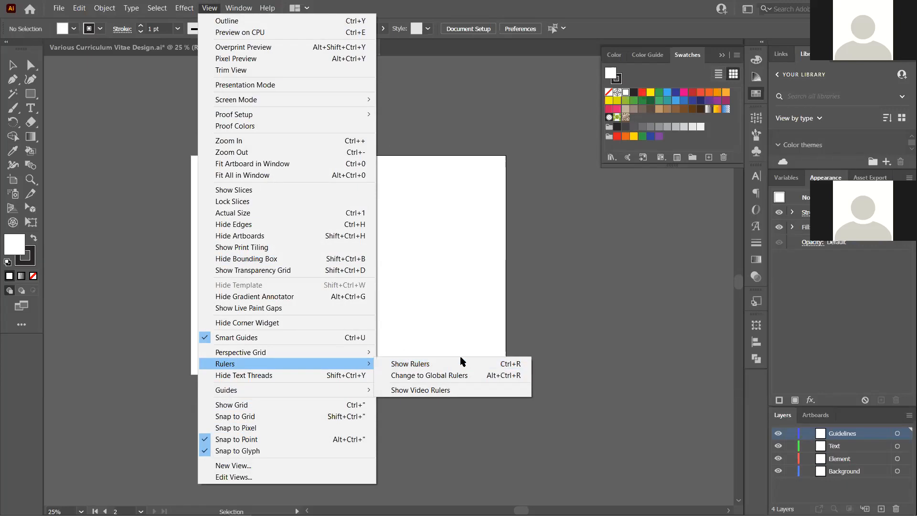
pyautogui.click(485, 307)
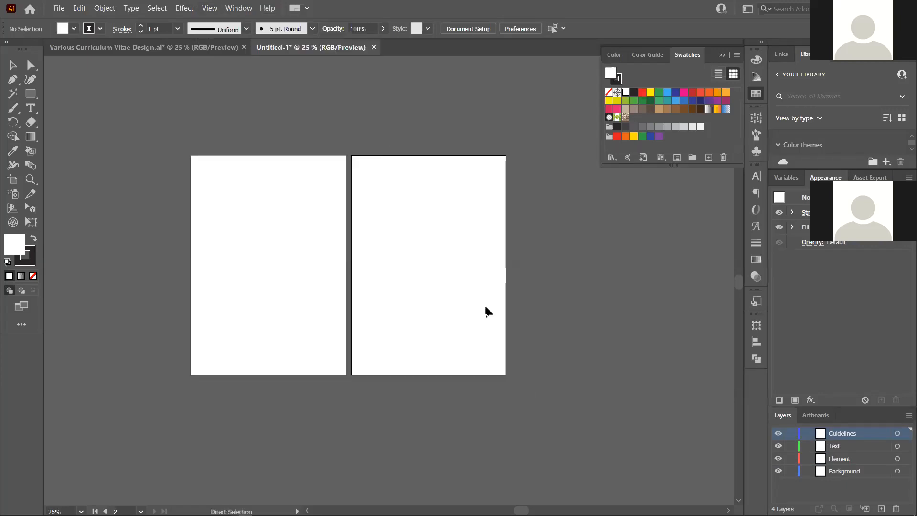
pyautogui.hotkey('ctrl', 'r')
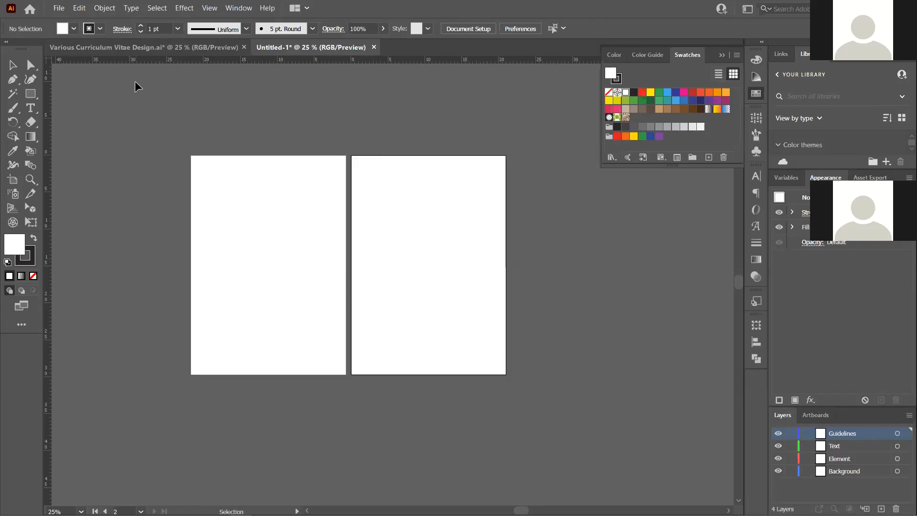
# Drag horizontal guides from the top ruler onto the artboards' top and bottom edges
pyautogui.moveTo(272, 61); pyautogui.dragTo(279, 156)
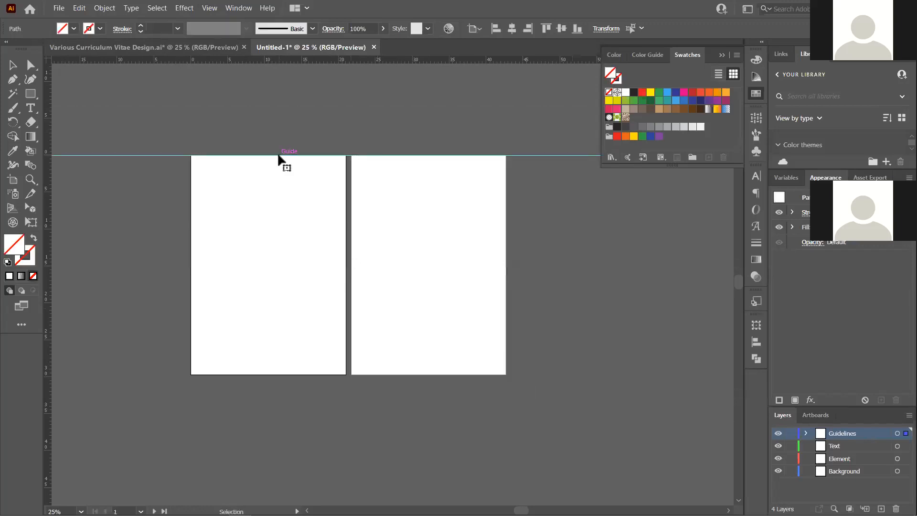
pyautogui.scroll(4, 242, 159)
pyautogui.scroll(-5, 296, 210)
pyautogui.scroll(1, 265, 224)
pyautogui.click(265, 223)
pyautogui.scroll(1, 266, 224)
pyautogui.moveTo(305, 60); pyautogui.dragTo(373, 457)
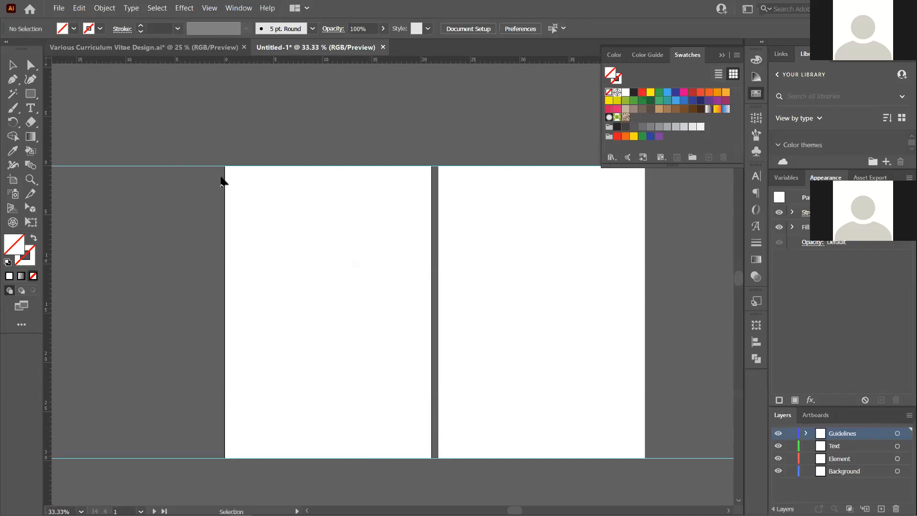
pyautogui.scroll(-2, 118, 150)
pyautogui.scroll(1, 282, 186)
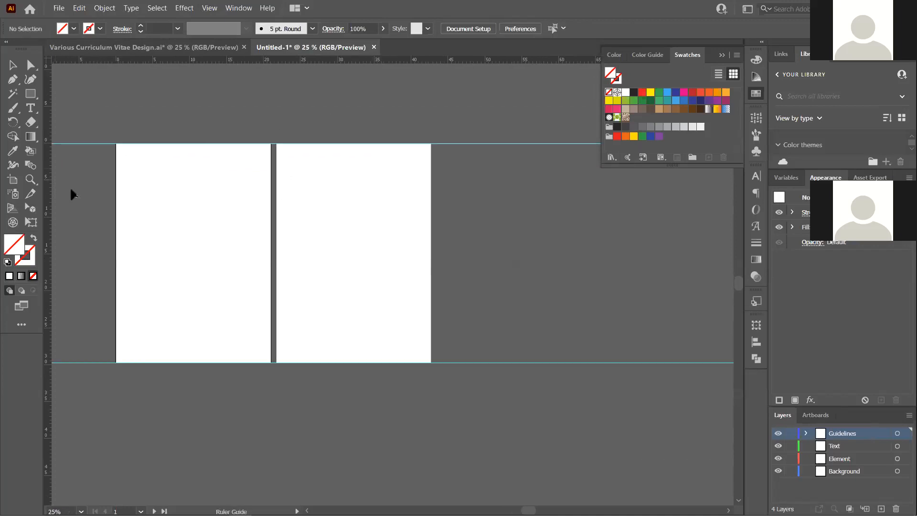
# Place vertical guides on the left artboard's left edge and at the gap between artboards
pyautogui.moveTo(105, 210); pyautogui.dragTo(116, 218)
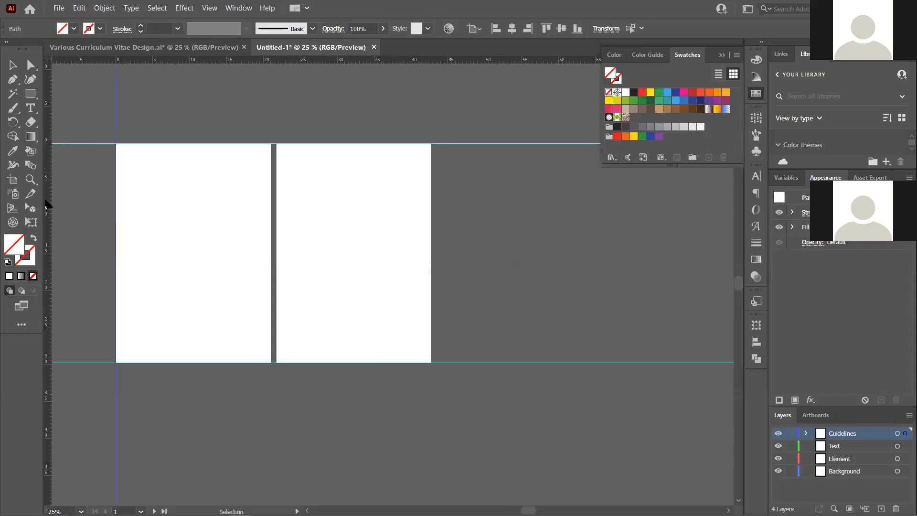
pyautogui.moveTo(50, 204); pyautogui.dragTo(272, 247)
pyautogui.scroll(7, 256, 190)
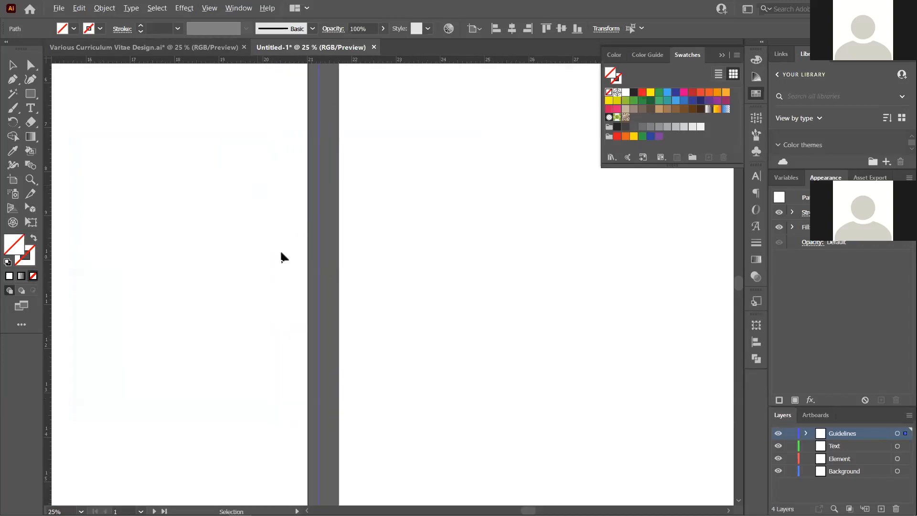
pyautogui.moveTo(366, 267); pyautogui.dragTo(335, 267)
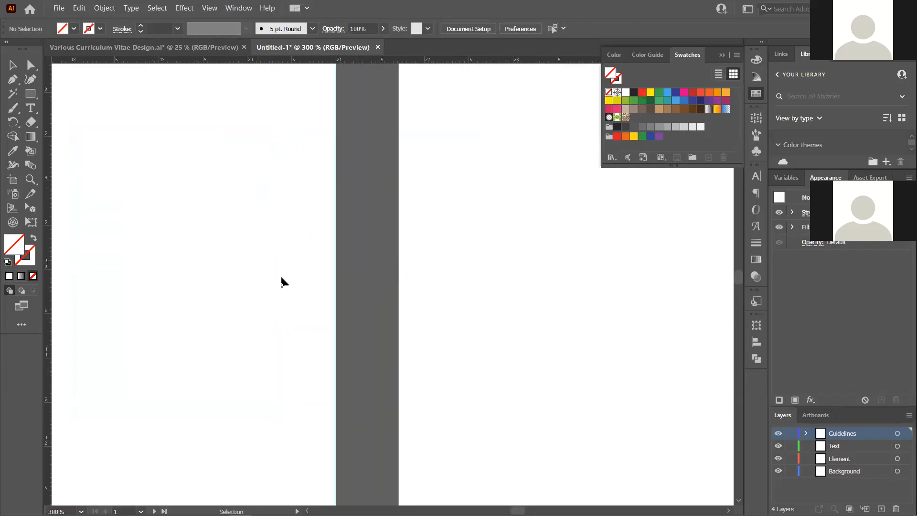
pyautogui.scroll(-2, 281, 274)
pyautogui.scroll(-1, 385, 296)
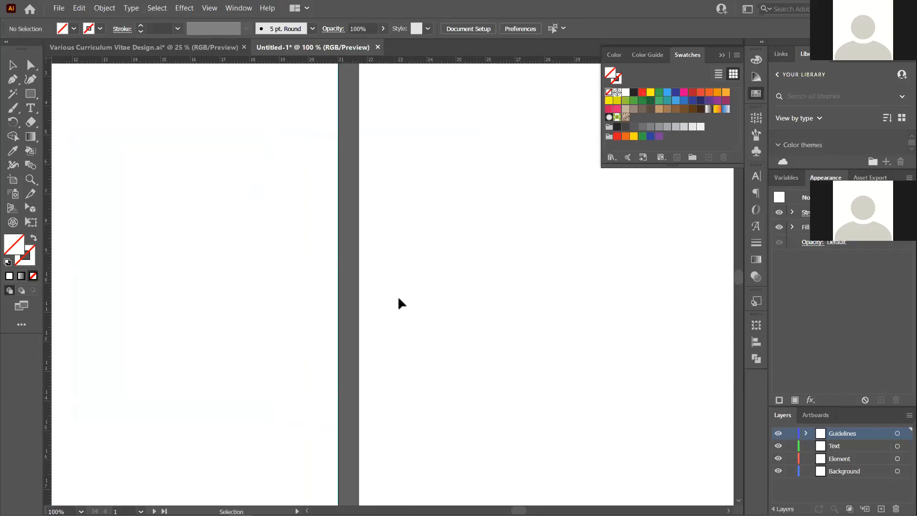
pyautogui.scroll(-3, 397, 295)
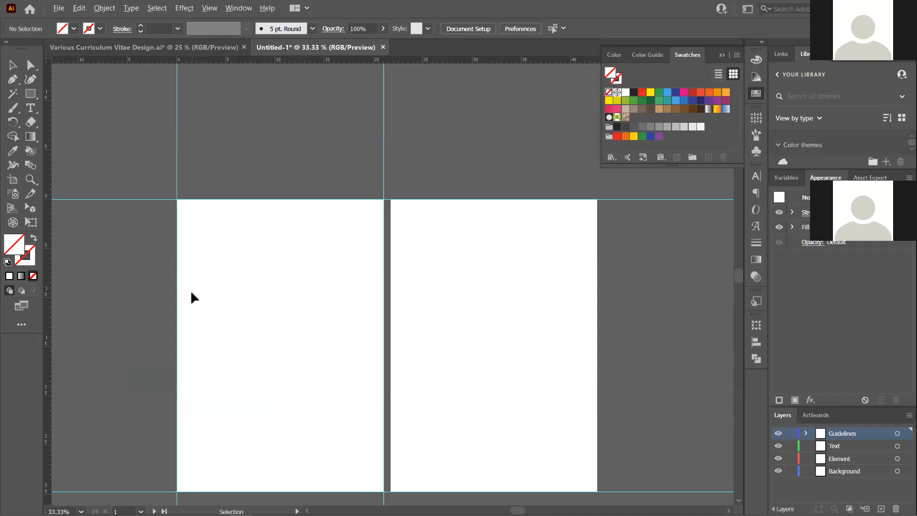
pyautogui.scroll(2, 191, 293)
pyautogui.scroll(-3, 192, 293)
pyautogui.scroll(3, 191, 292)
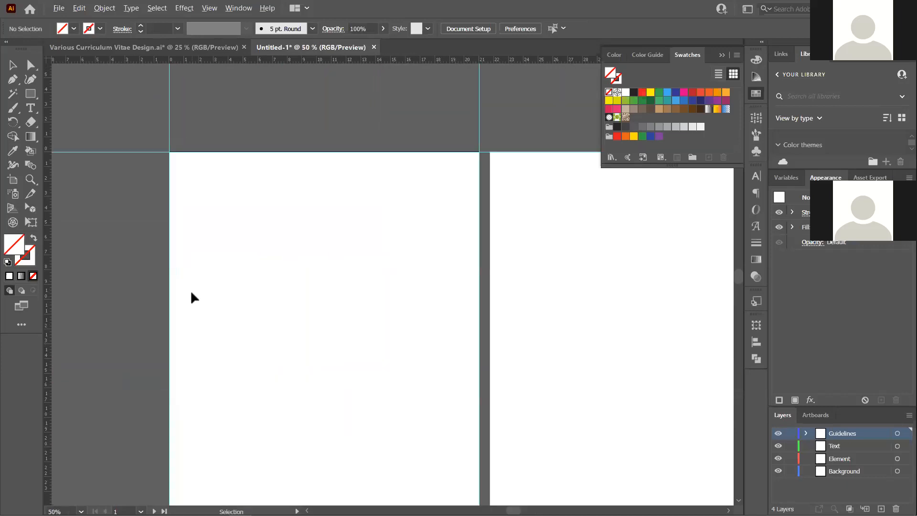
pyautogui.scroll(-2, 191, 292)
pyautogui.scroll(3, 191, 292)
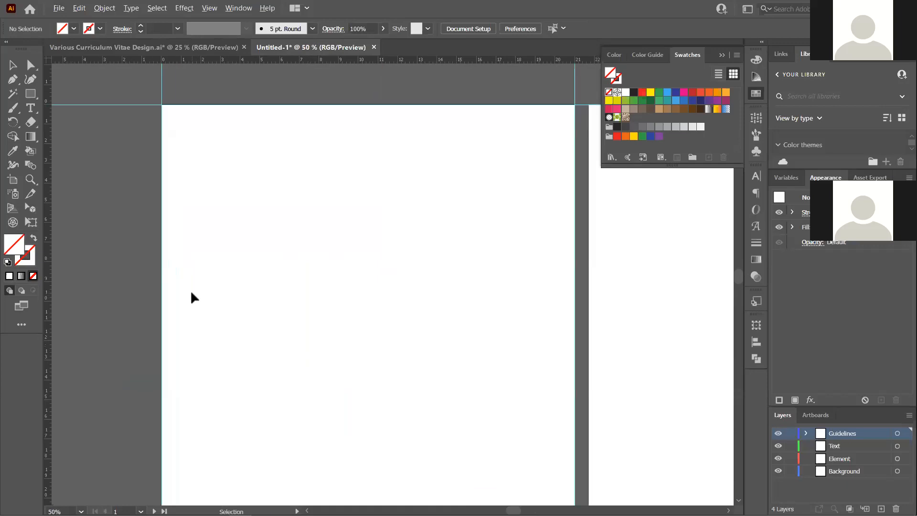
pyautogui.scroll(1, 191, 293)
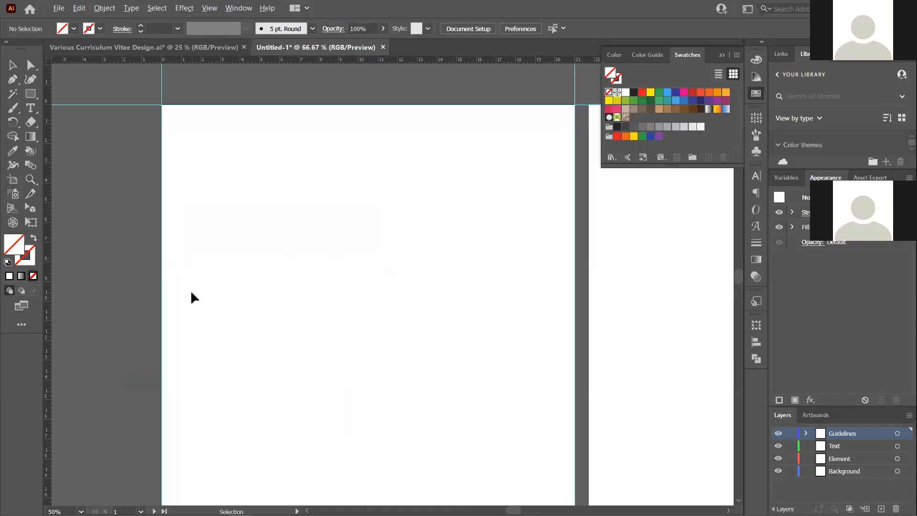
pyautogui.scroll(1, 191, 293)
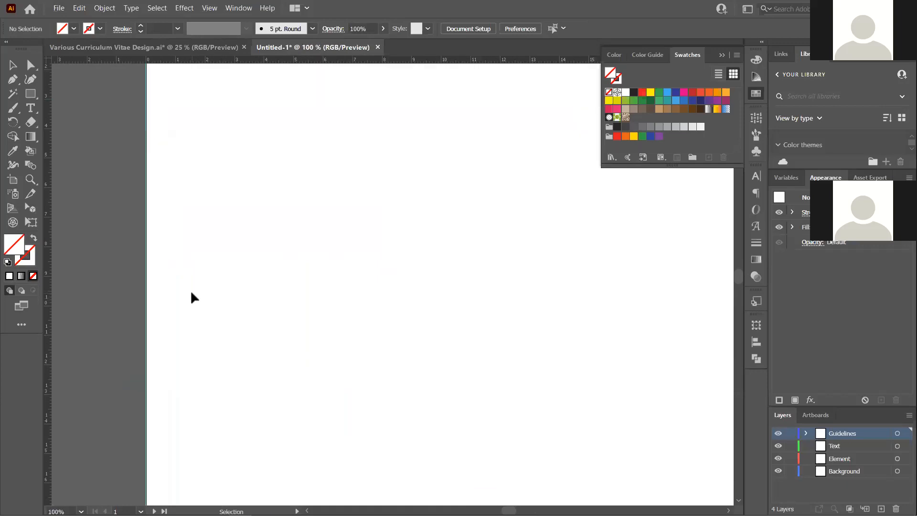
# Add vertical guides on the remaining artboard edges, including the right artboard's right edge
pyautogui.press('space')
pyautogui.moveTo(358, 275); pyautogui.dragTo(143, 344)
pyautogui.moveTo(393, 253); pyautogui.dragTo(503, 247)
pyautogui.moveTo(227, 325); pyautogui.dragTo(362, 331)
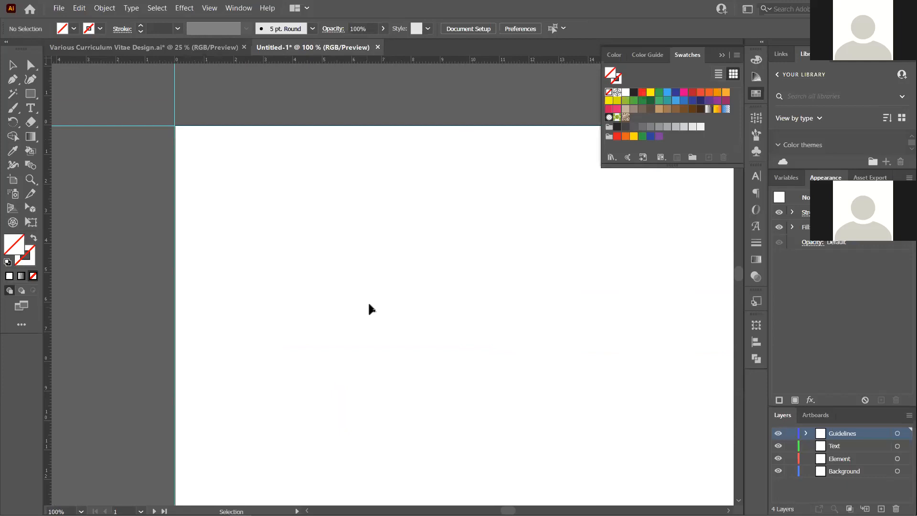
pyautogui.scroll(-2, 367, 302)
pyautogui.press('space')
pyautogui.moveTo(466, 317); pyautogui.dragTo(269, 235)
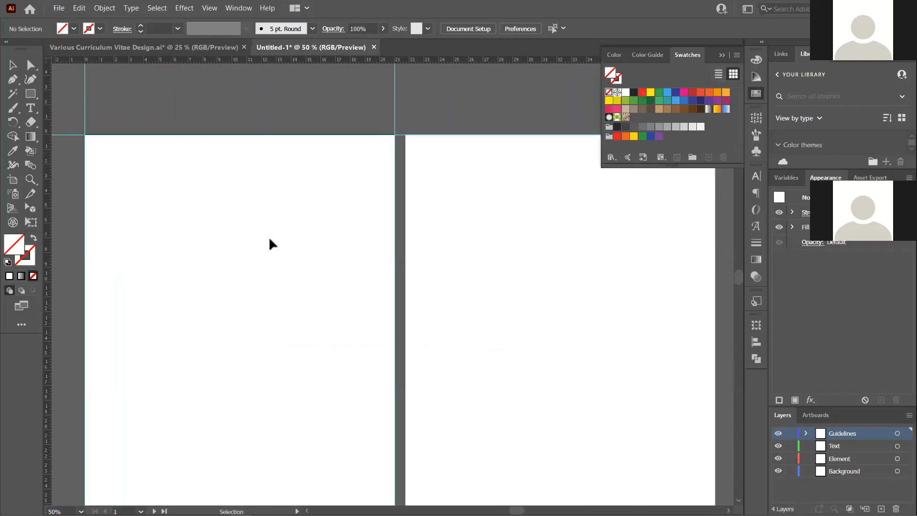
pyautogui.scroll(-2, 268, 237)
pyautogui.scroll(2, 365, 265)
pyautogui.scroll(2, 365, 265)
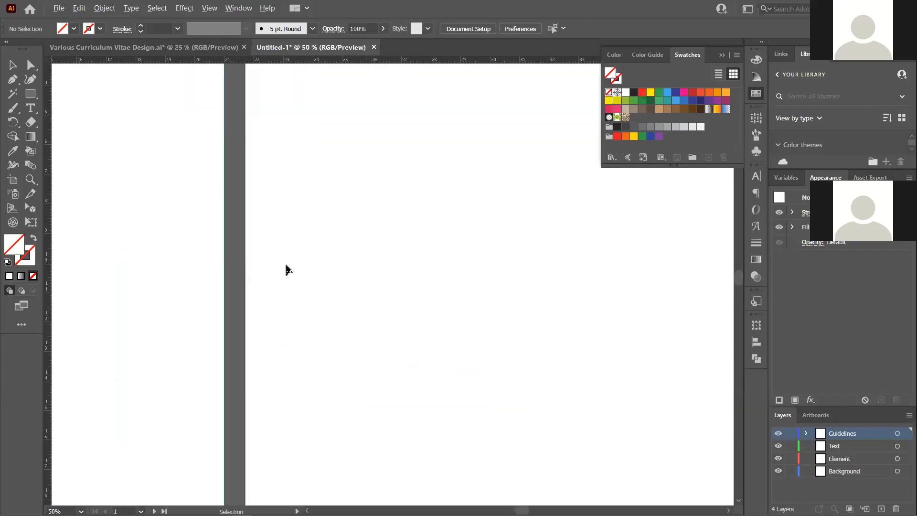
pyautogui.moveTo(50, 266); pyautogui.dragTo(245, 283)
pyautogui.hscroll(10, 401, 317)
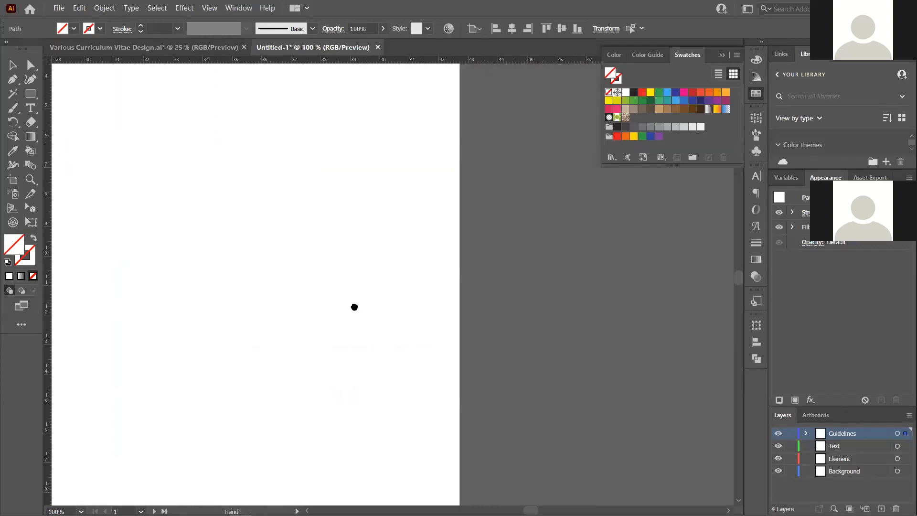
pyautogui.moveTo(51, 292); pyautogui.dragTo(349, 297)
pyautogui.click(280, 289)
pyautogui.scroll(-6, 368, 303)
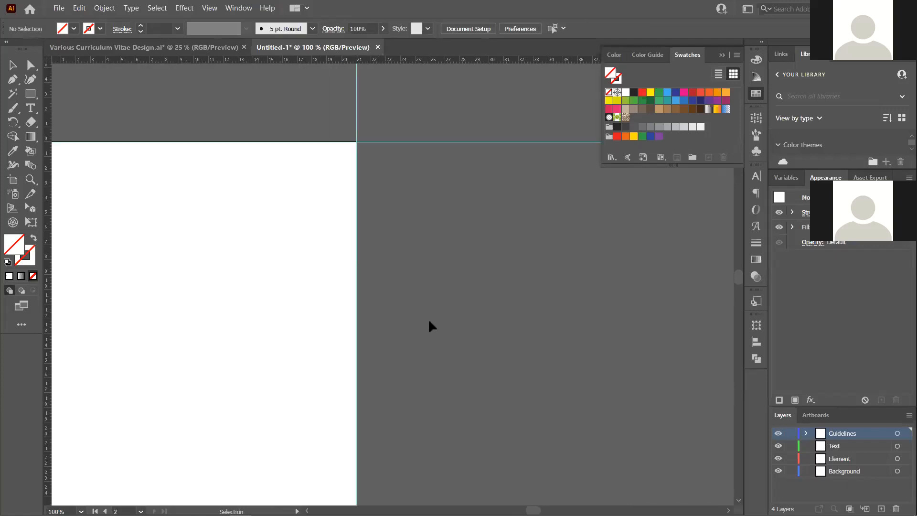
pyautogui.scroll(2, 375, 323)
pyautogui.scroll(1, 226, 294)
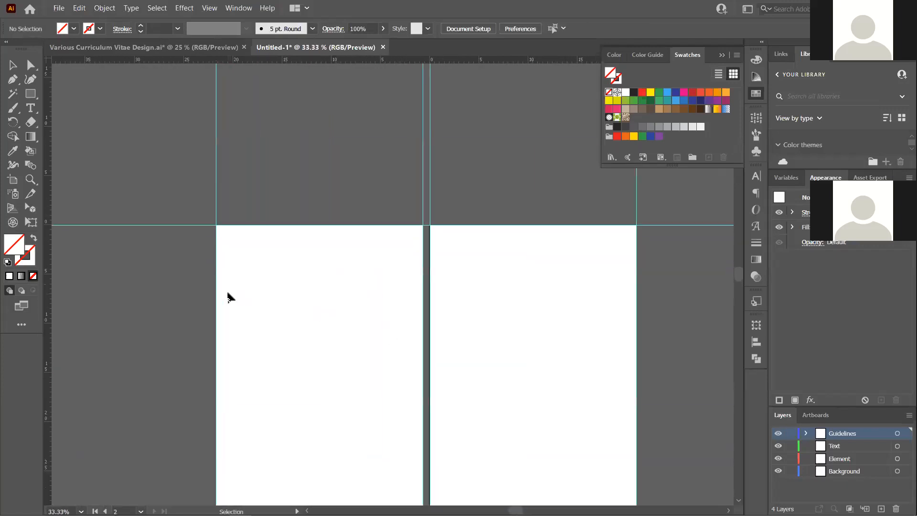
pyautogui.click(228, 291)
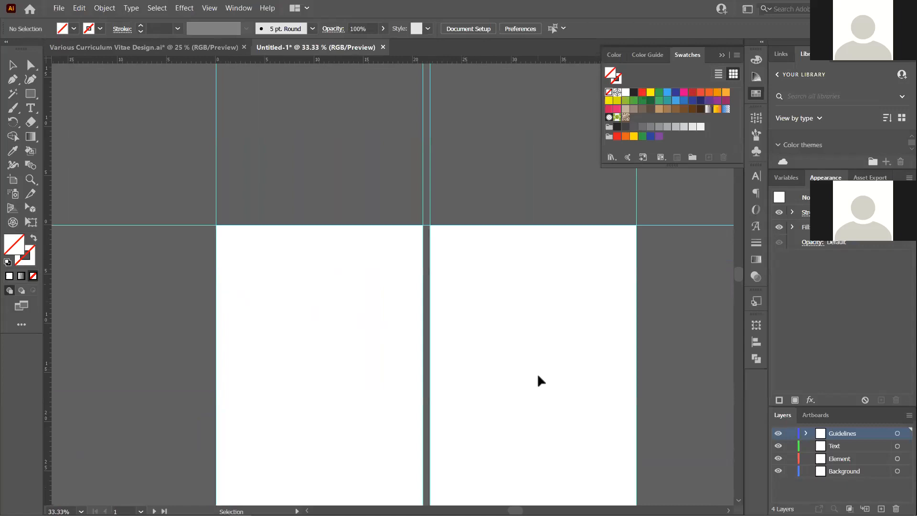
pyautogui.scroll(-1, 297, 247)
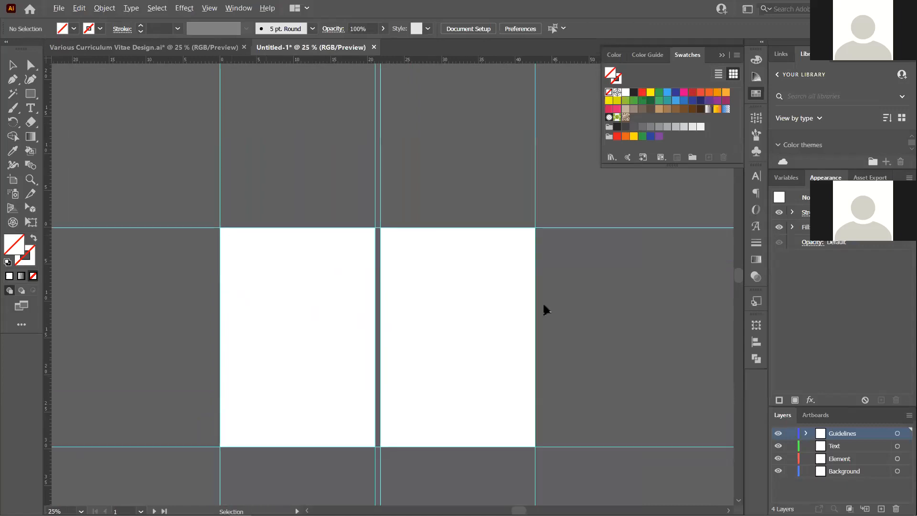
pyautogui.scroll(1, 427, 337)
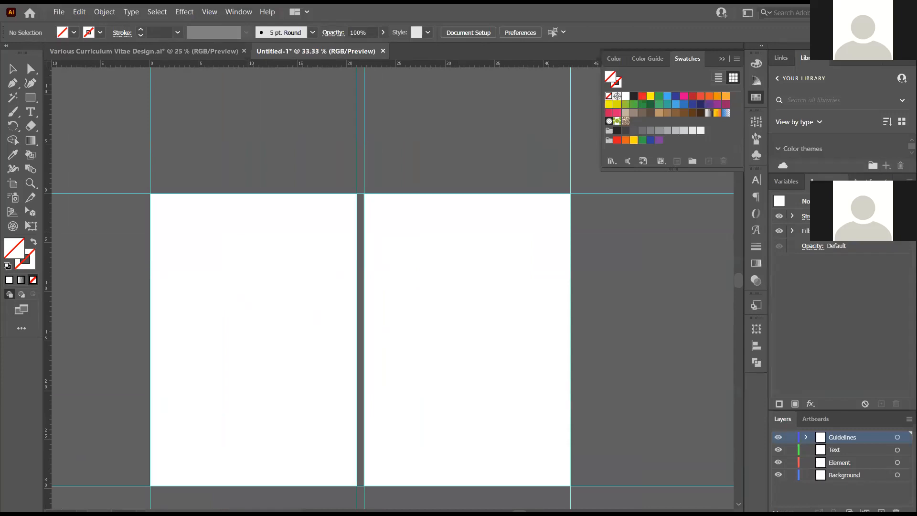
# Add a fifth layer at the top of the stack and name it 'Guidelines 2'
pyautogui.click(882, 508)
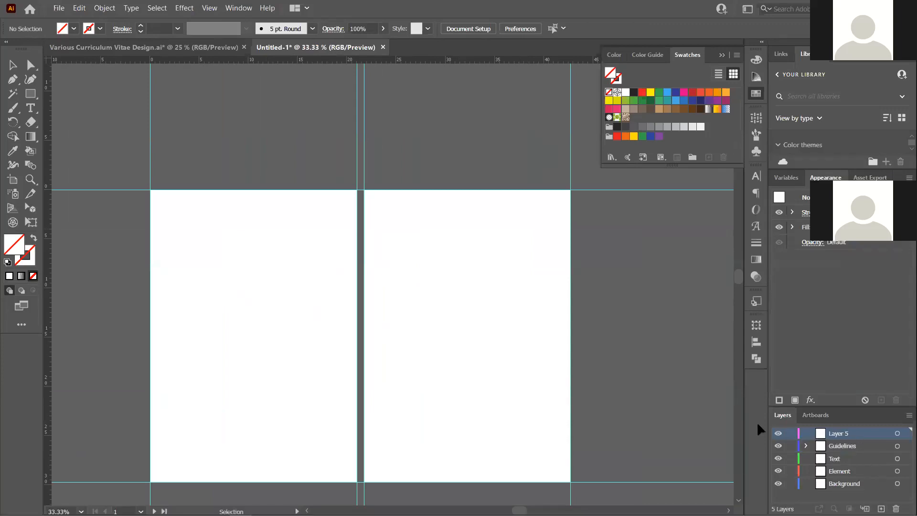
pyautogui.scroll(1, 277, 334)
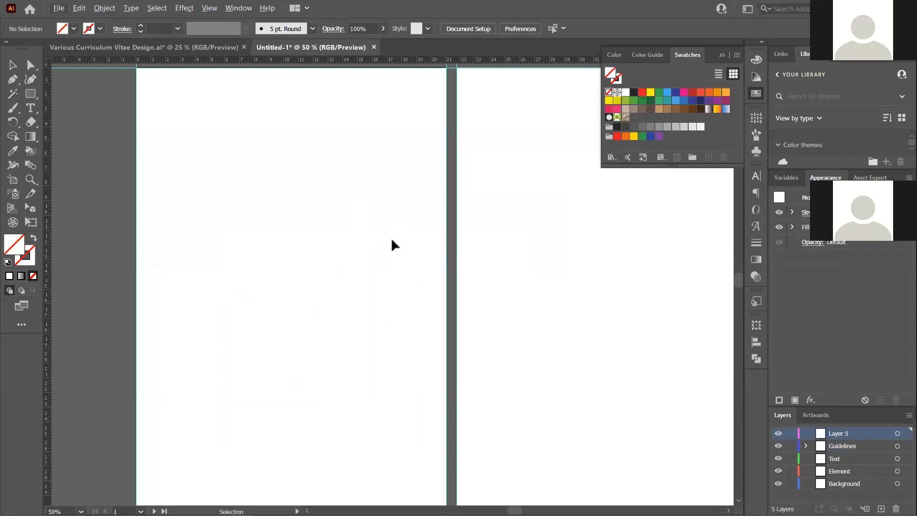
pyautogui.doubleClick(848, 433)
pyautogui.write('Guidel')
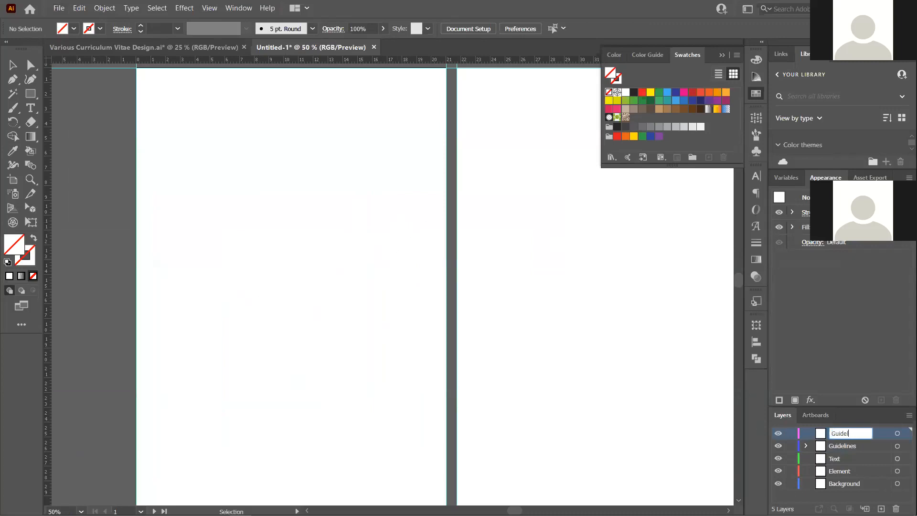
pyautogui.write('inse')
pyautogui.press('BackSpace')
pyautogui.write('es')
pyautogui.press('Return')
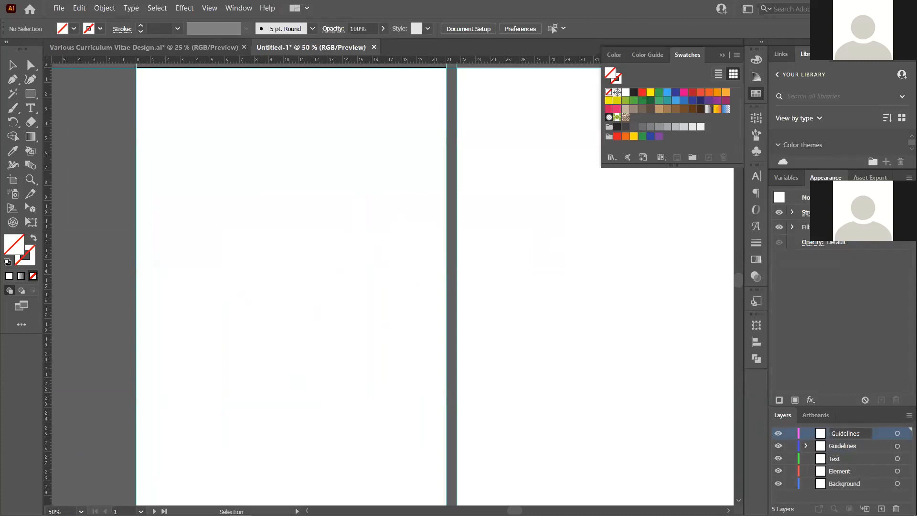
pyautogui.doubleClick(845, 433)
pyautogui.press('End')
pyautogui.write('2')
pyautogui.press('Return')
# Add two vertical and two horizontal margin guides inset inside the left artboard
pyautogui.scroll(-1, 384, 260)
pyautogui.scroll(1, 374, 233)
pyautogui.moveTo(50, 181); pyautogui.dragTo(164, 215)
pyautogui.moveTo(50, 196); pyautogui.dragTo(425, 221)
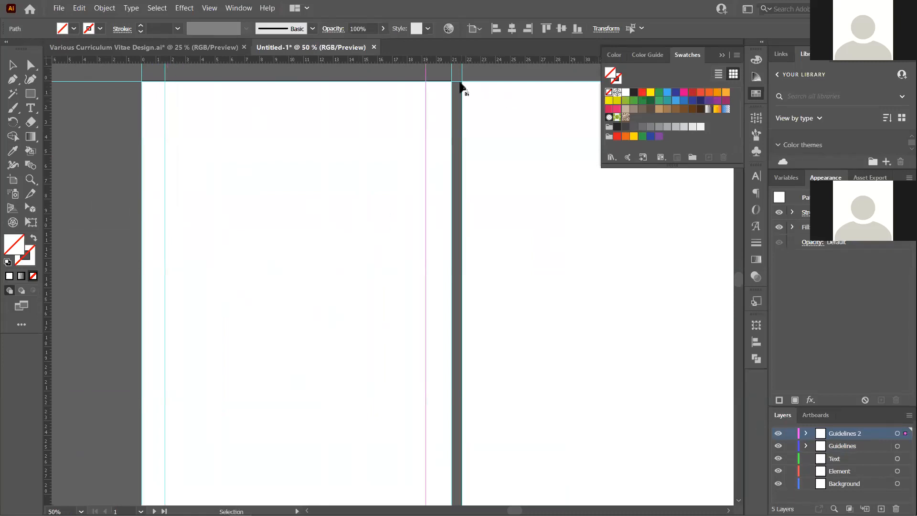
pyautogui.click(426, 75)
pyautogui.moveTo(427, 77); pyautogui.dragTo(431, 79)
pyautogui.click(356, 141)
pyautogui.moveTo(296, 59); pyautogui.dragTo(316, 107)
pyautogui.scroll(-2, 352, 120)
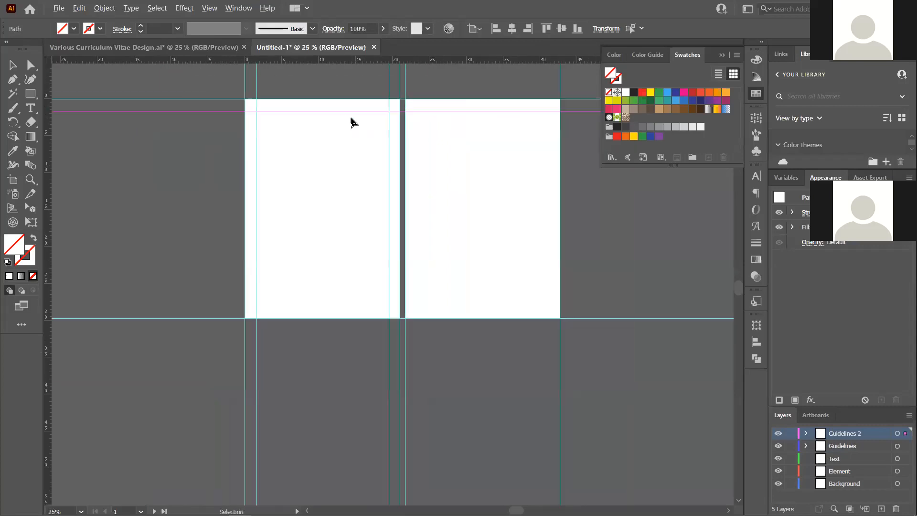
pyautogui.scroll(1, 344, 276)
pyautogui.moveTo(332, 57); pyautogui.dragTo(321, 306)
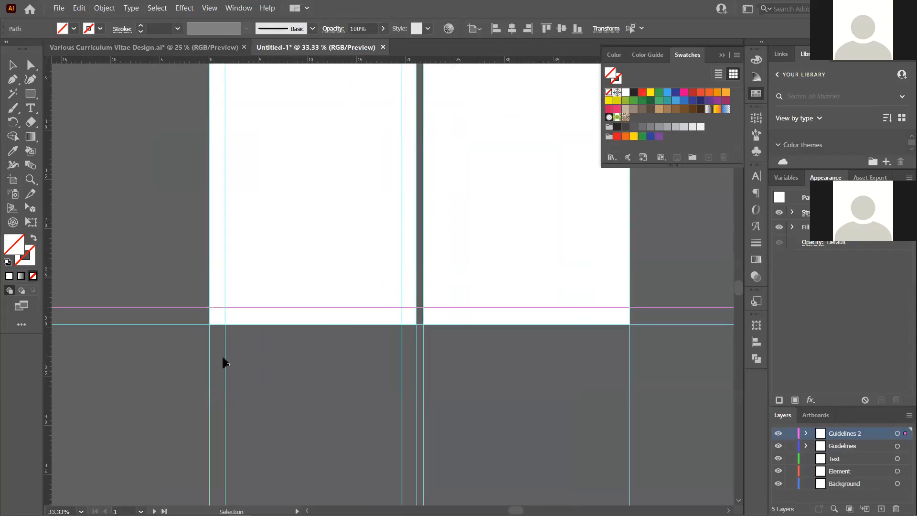
# Copy the vertical margin guides and paste them in place onto the second artboard
pyautogui.click(404, 422)
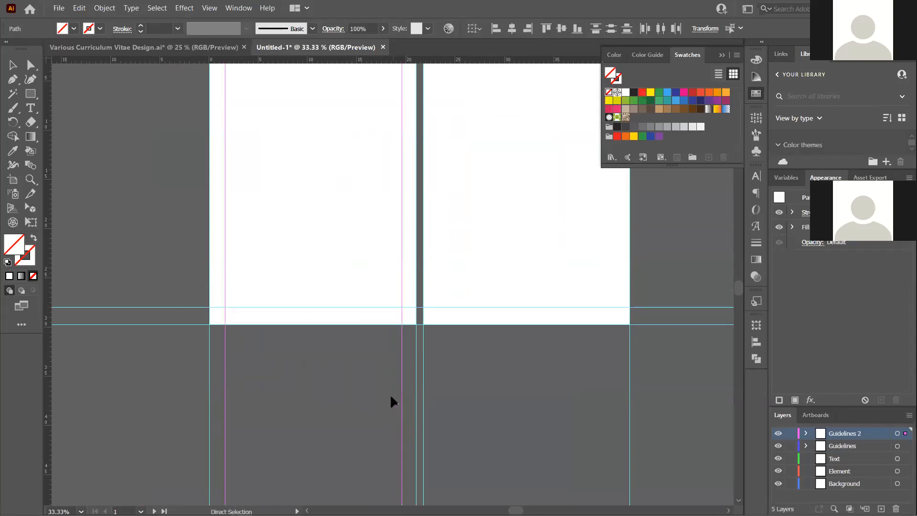
pyautogui.click(83, 8)
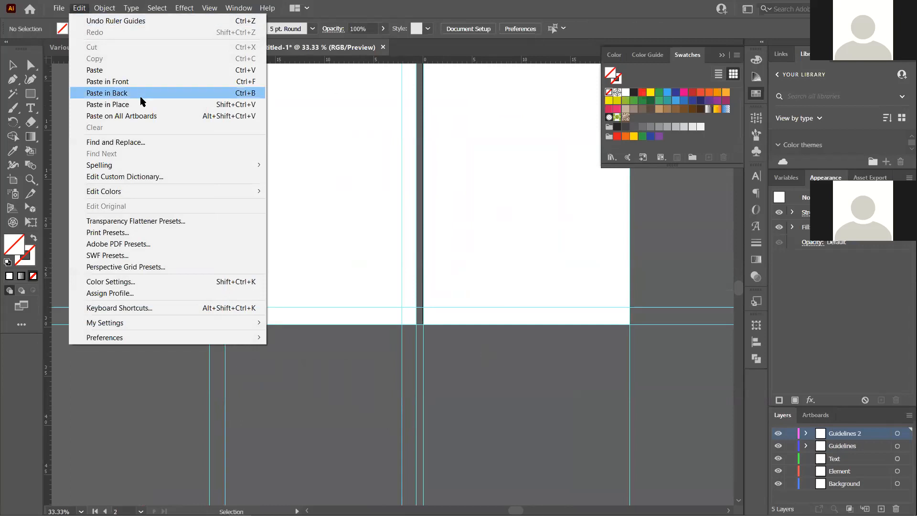
pyautogui.click(150, 105)
pyautogui.scroll(-2, 199, 315)
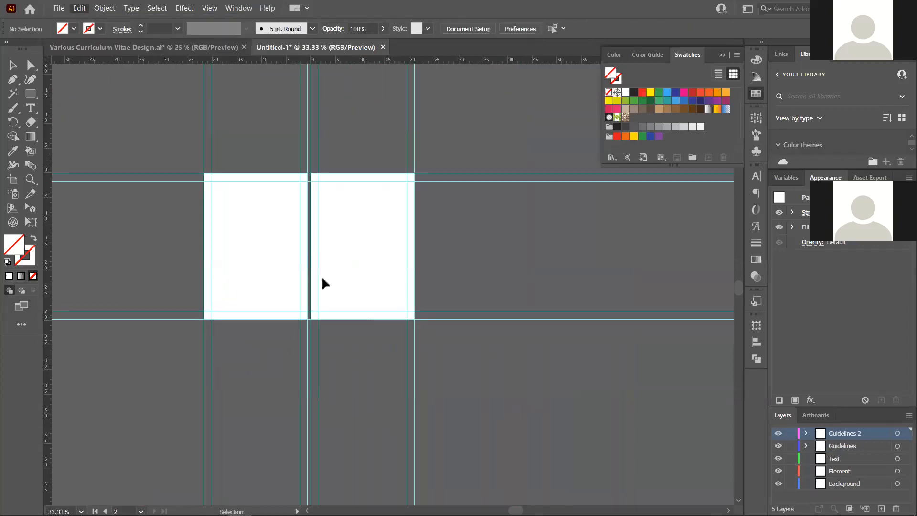
pyautogui.scroll(1, 363, 261)
pyautogui.scroll(-1, 368, 260)
pyautogui.scroll(1, 287, 279)
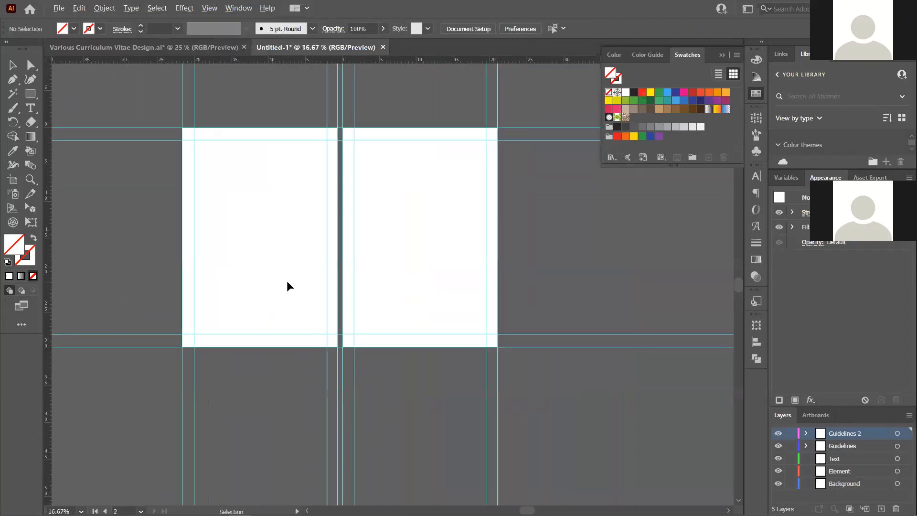
pyautogui.click(333, 220)
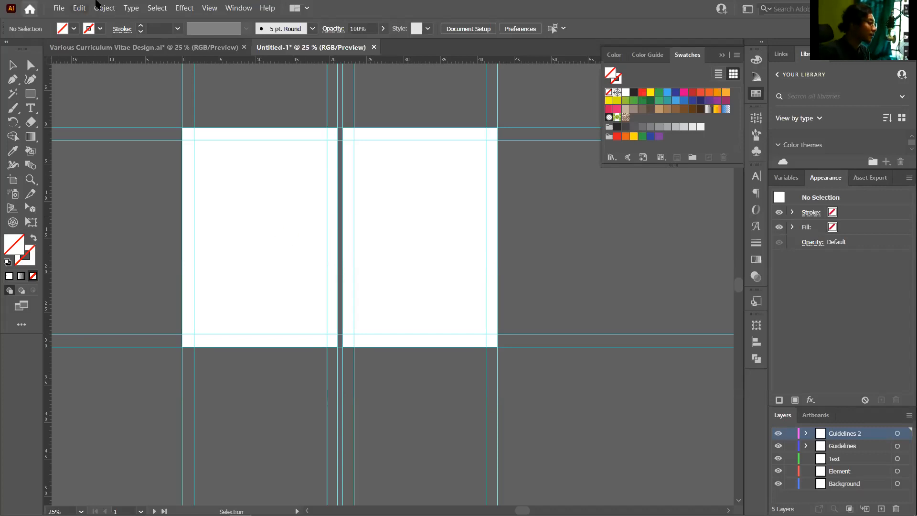
pyautogui.click(173, 48)
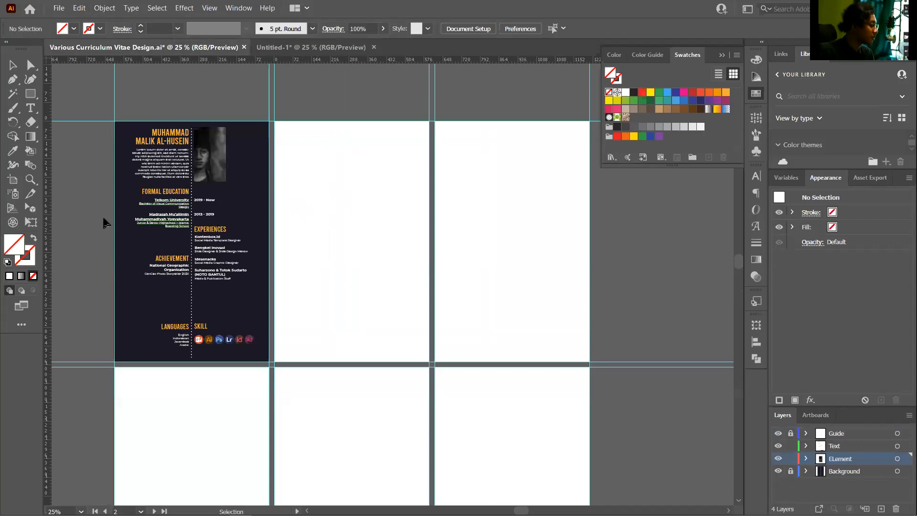
pyautogui.scroll(4, 102, 222)
pyautogui.scroll(-2, 115, 190)
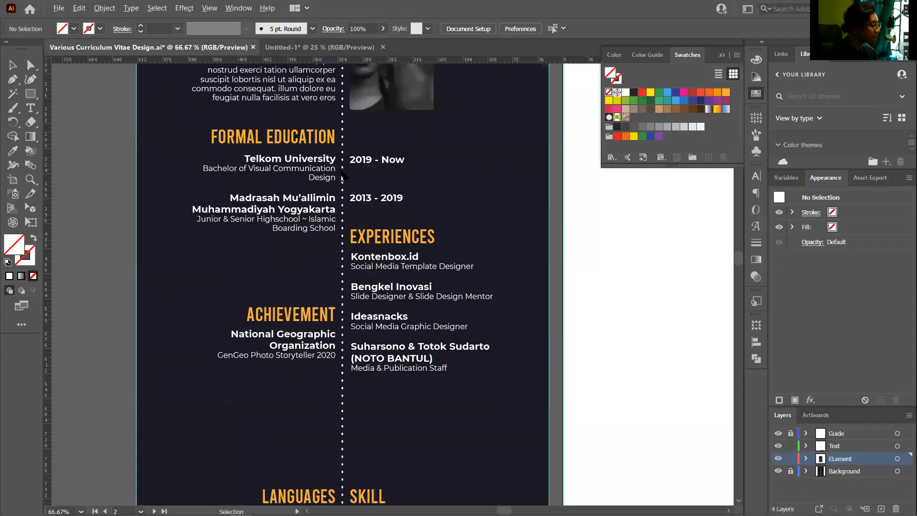
pyautogui.scroll(2, 465, 173)
pyautogui.moveTo(215, 138); pyautogui.dragTo(216, 121)
pyautogui.click(219, 119)
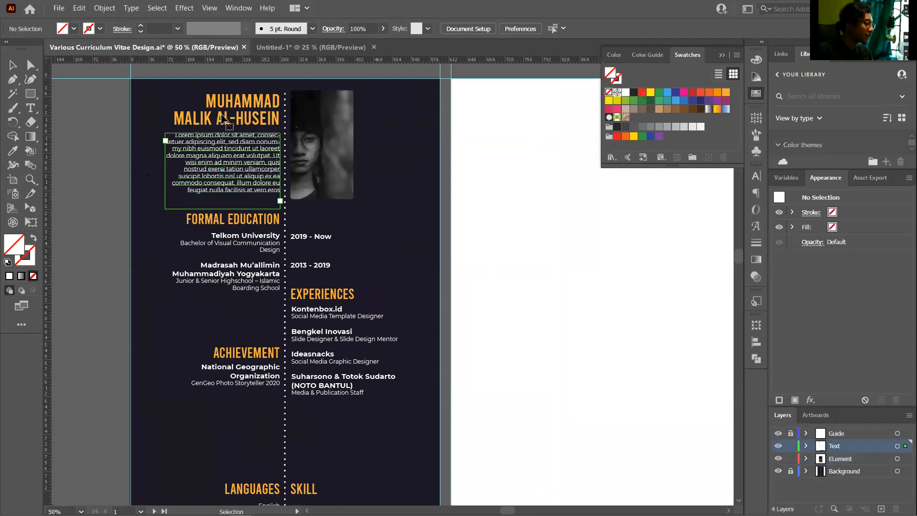
pyautogui.click(483, 147)
pyautogui.click(314, 49)
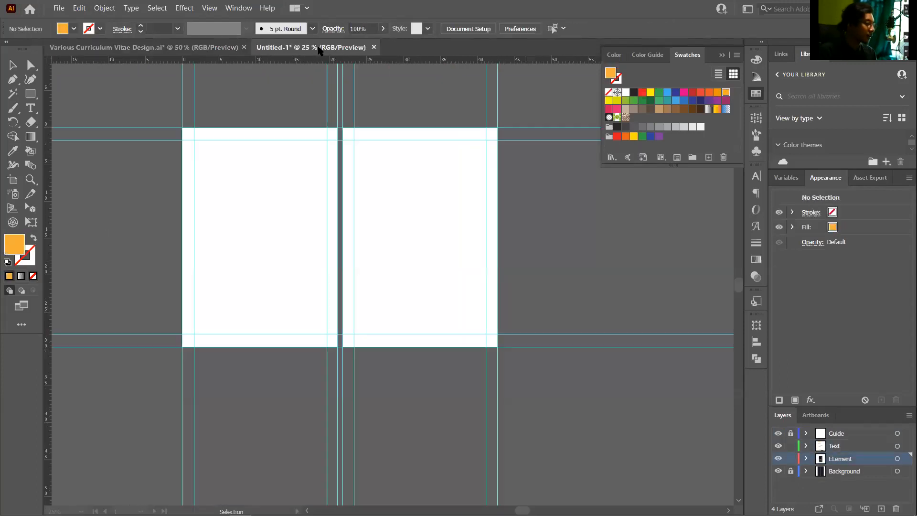
# Lock the Guidelines 2 and Guidelines layers and confirm the guides can't be selected
pyautogui.scroll(1, 160, 217)
pyautogui.scroll(1, 114, 252)
pyautogui.scroll(1, 115, 251)
pyautogui.scroll(-1, 115, 251)
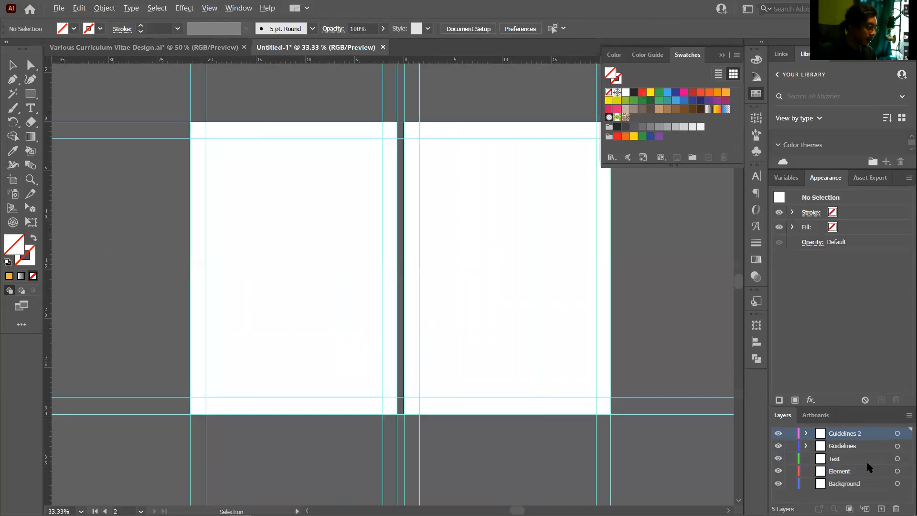
pyautogui.click(791, 434)
pyautogui.click(791, 445)
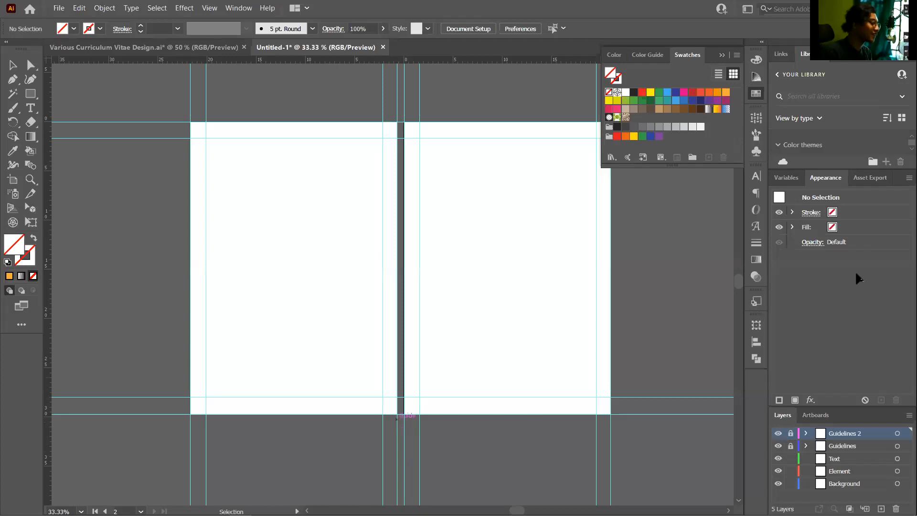
pyautogui.moveTo(343, 234); pyautogui.dragTo(480, 336)
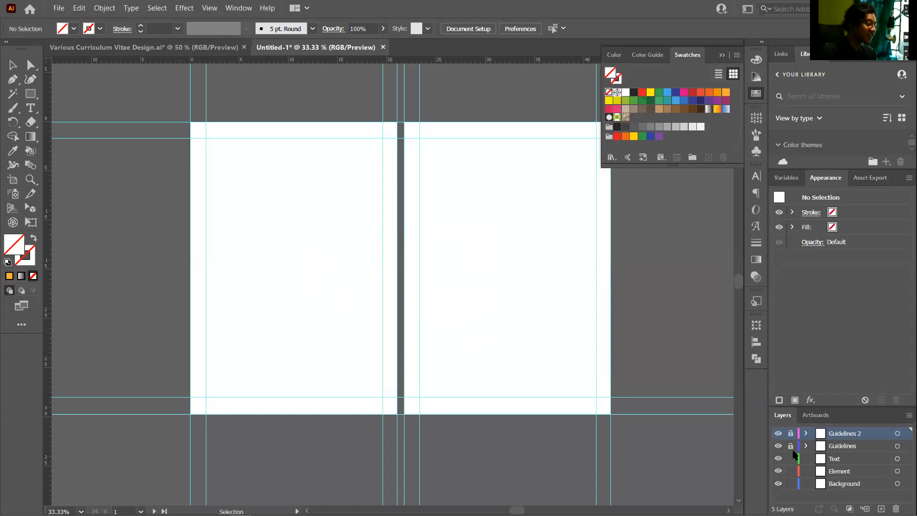
# Make the Background layer active and select the first artboard
pyautogui.click(836, 484)
pyautogui.click(497, 281)
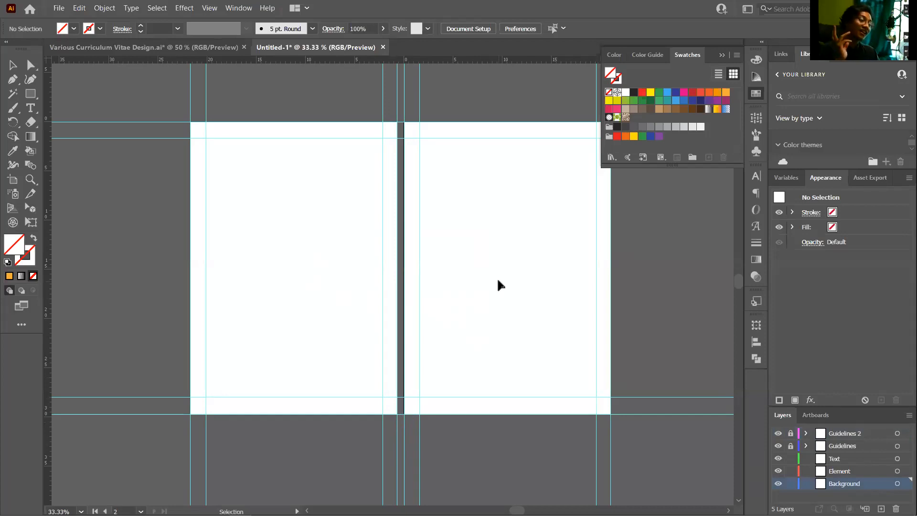
pyautogui.click(338, 202)
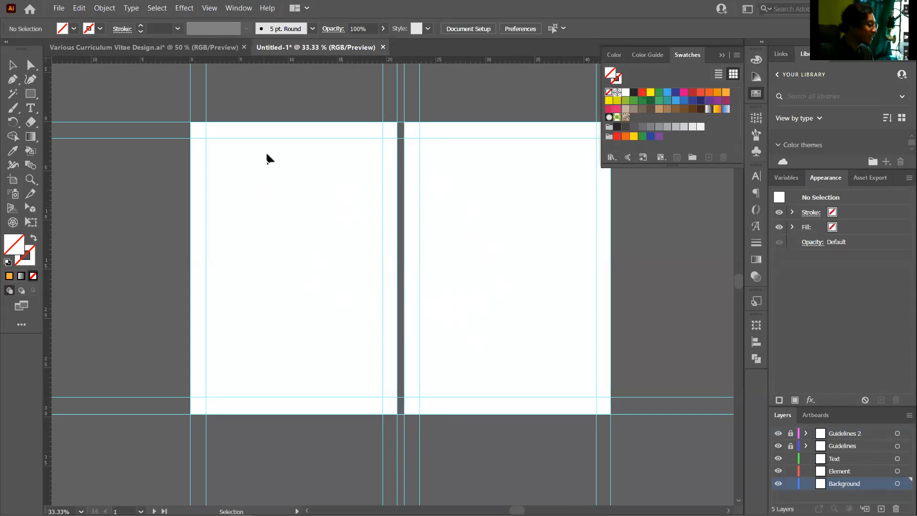
pyautogui.click(191, 47)
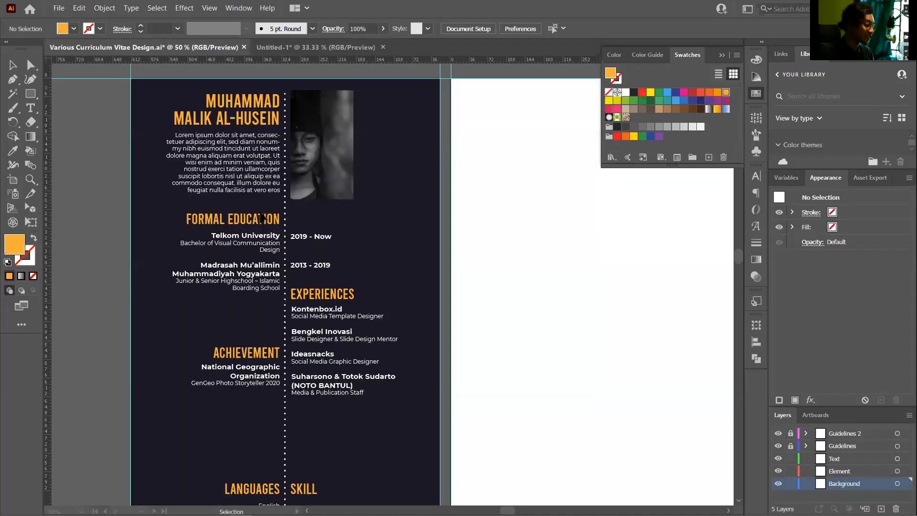
pyautogui.scroll(-2, 356, 229)
pyautogui.scroll(1, 356, 230)
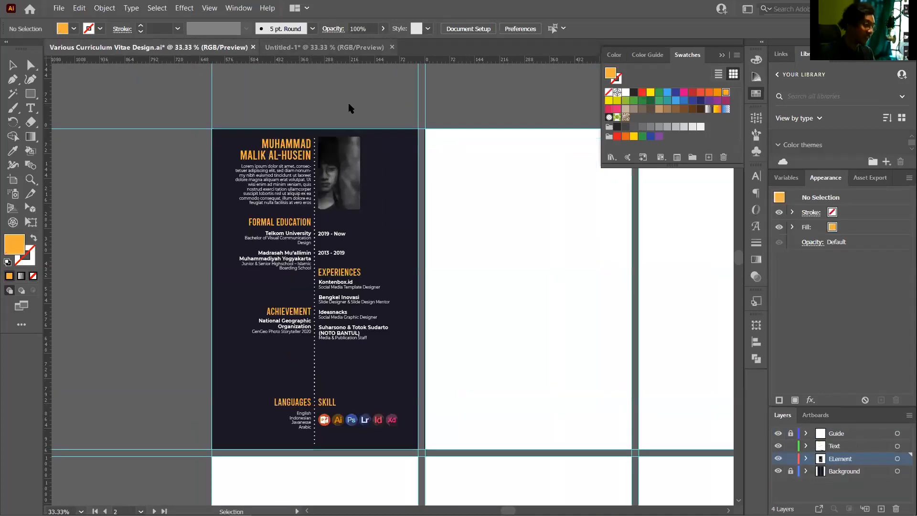
pyautogui.click(316, 47)
pyautogui.scroll(-1, 293, 239)
pyautogui.scroll(1, 222, 242)
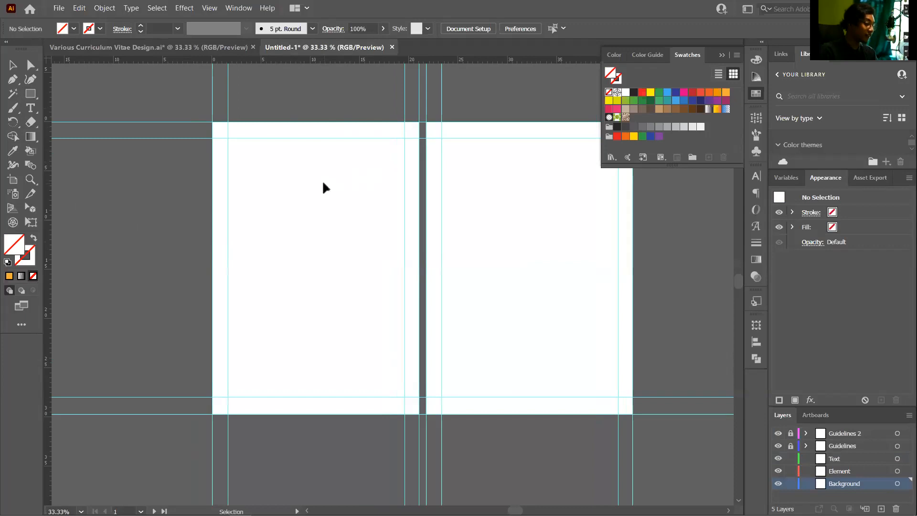
# Draw a rectangle with the Rectangle tool (M) covering the whole first artboard
pyautogui.press('m')
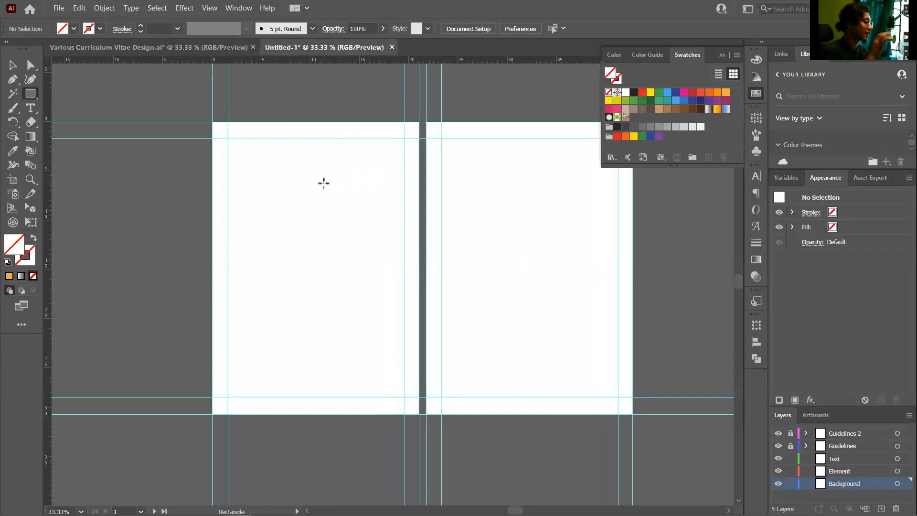
pyautogui.scroll(1, 292, 177)
pyautogui.scroll(-2, 291, 167)
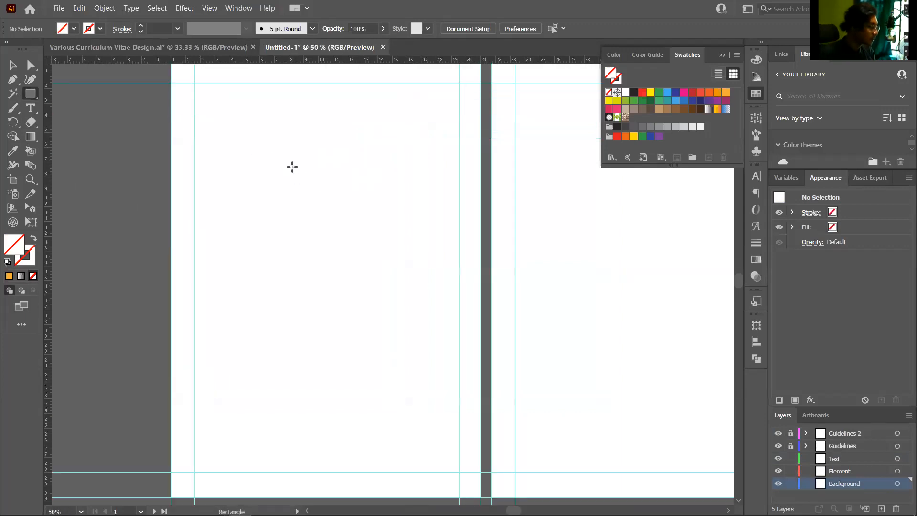
pyautogui.scroll(-1, 291, 157)
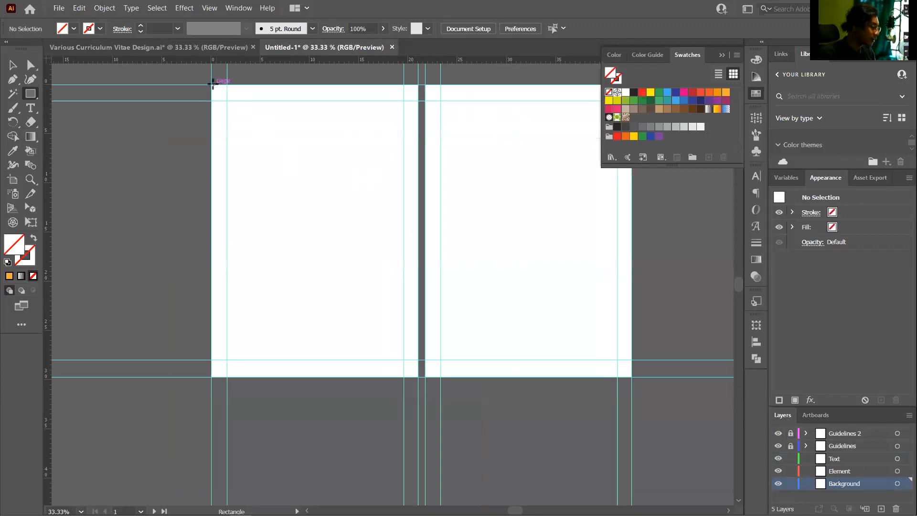
pyautogui.moveTo(209, 84); pyautogui.dragTo(418, 377)
pyautogui.scroll(3, 302, 377)
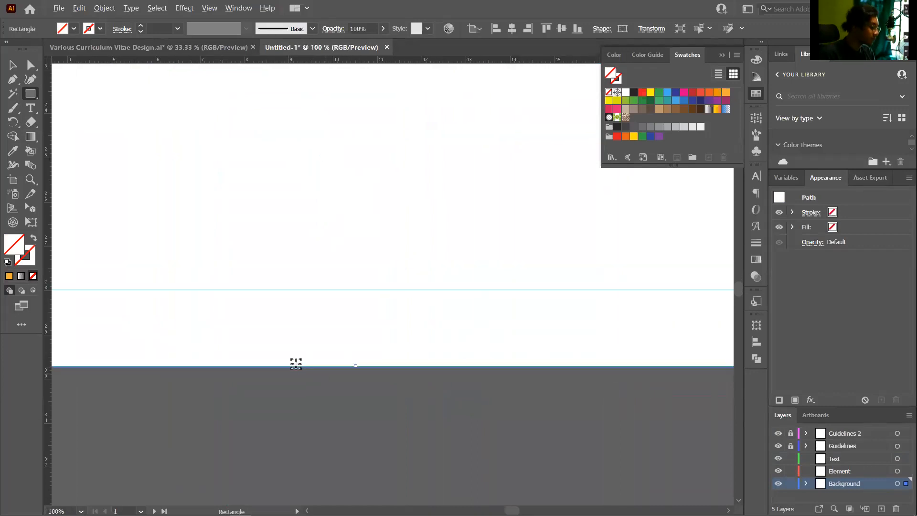
pyautogui.scroll(-3, 297, 360)
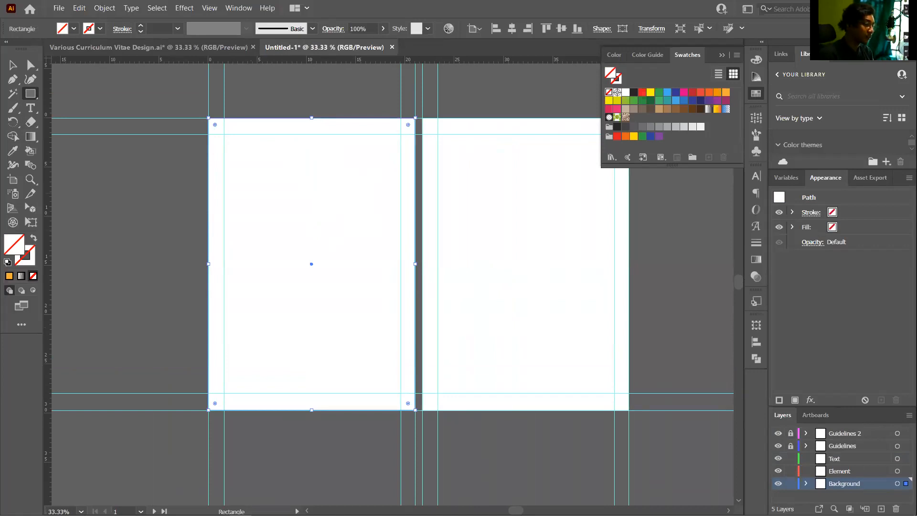
# Fill the rectangle with the dark gray #231F20 swatch
pyautogui.click(757, 95)
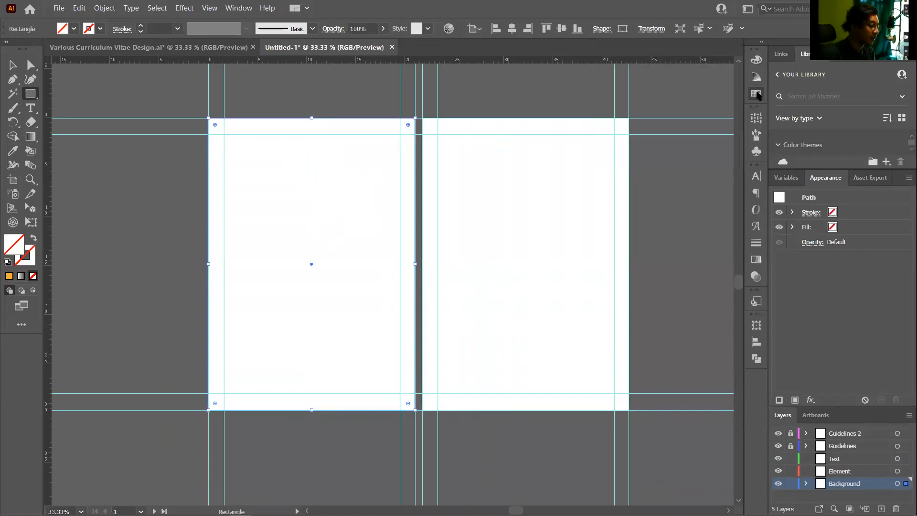
pyautogui.click(757, 94)
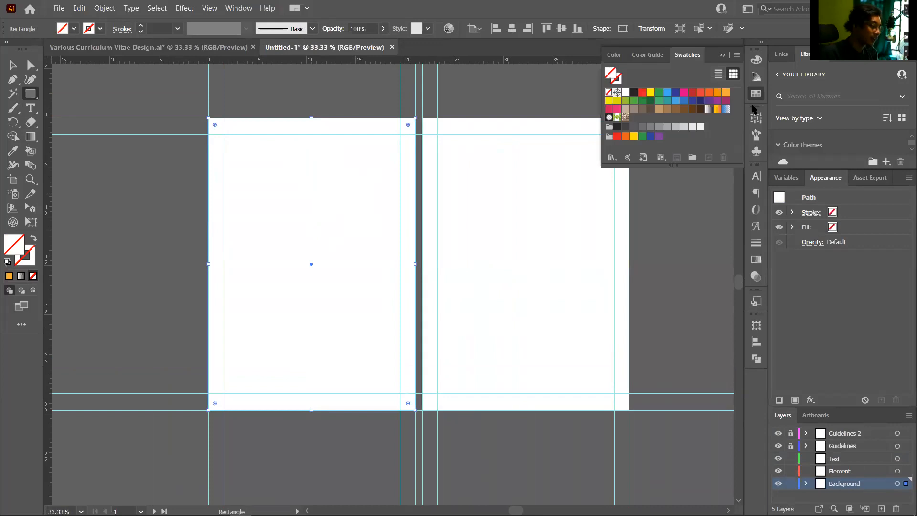
pyautogui.click(616, 78)
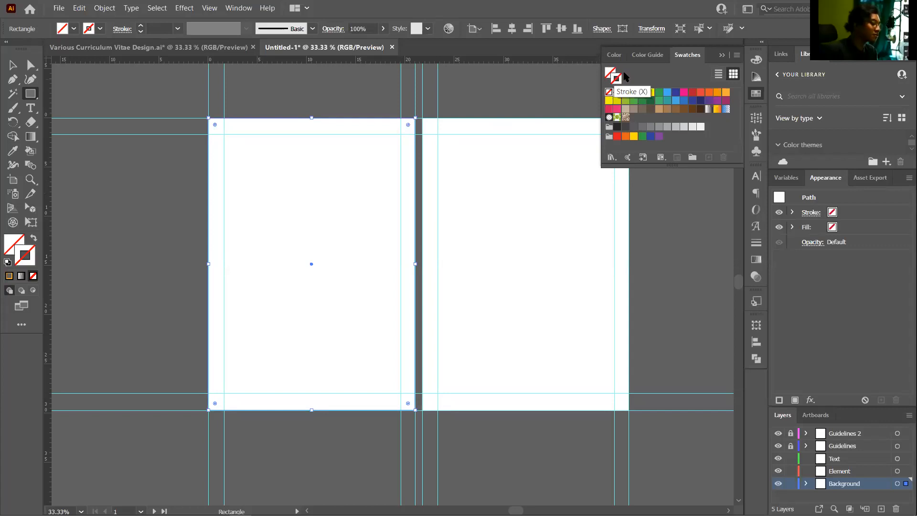
pyautogui.click(610, 72)
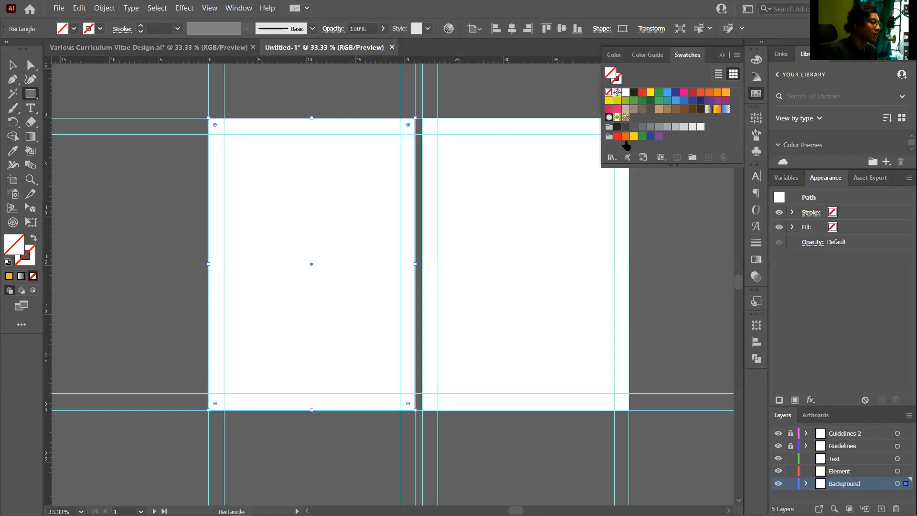
pyautogui.click(617, 127)
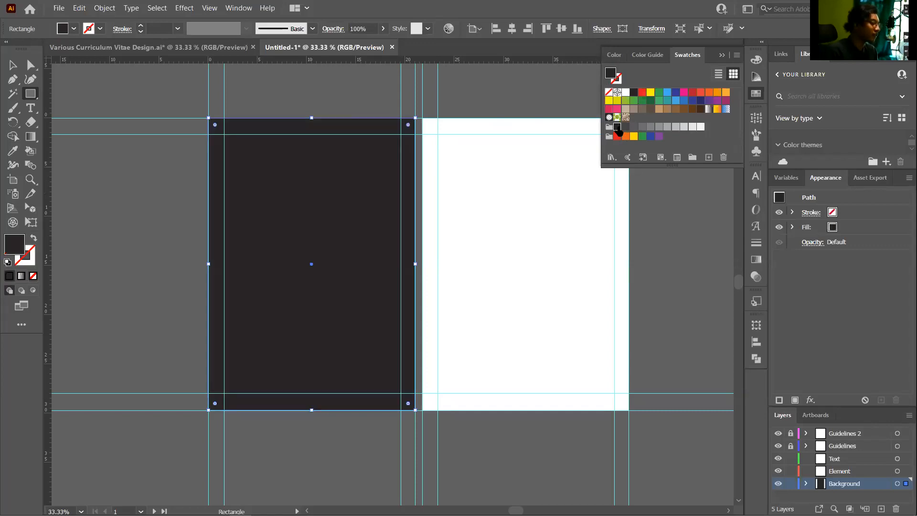
# Reselect the dark background rectangle and show its RGB colour sliders
pyautogui.click(13, 65)
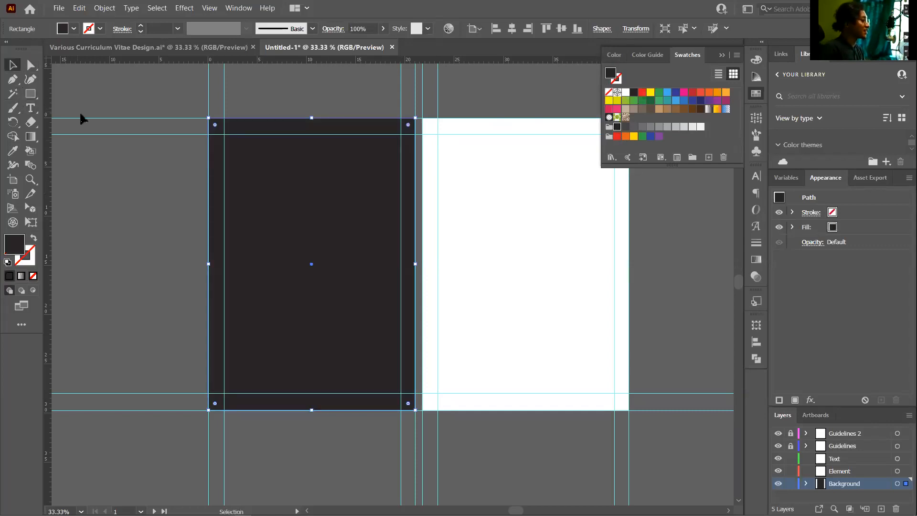
pyautogui.click(158, 201)
pyautogui.click(383, 211)
pyautogui.scroll(1, 334, 245)
pyautogui.scroll(-1, 334, 245)
pyautogui.scroll(1, 233, 290)
pyautogui.scroll(-2, 253, 287)
pyautogui.scroll(2, 305, 217)
pyautogui.scroll(1, 309, 218)
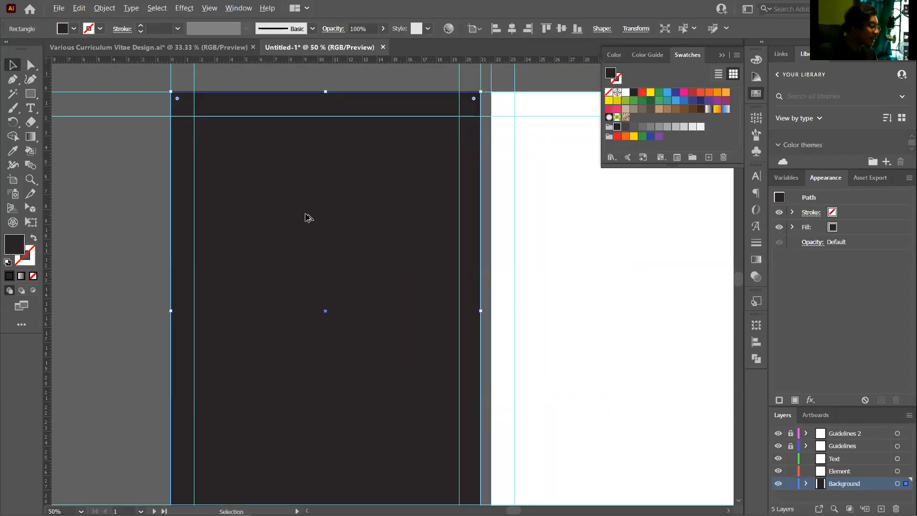
pyautogui.click(755, 64)
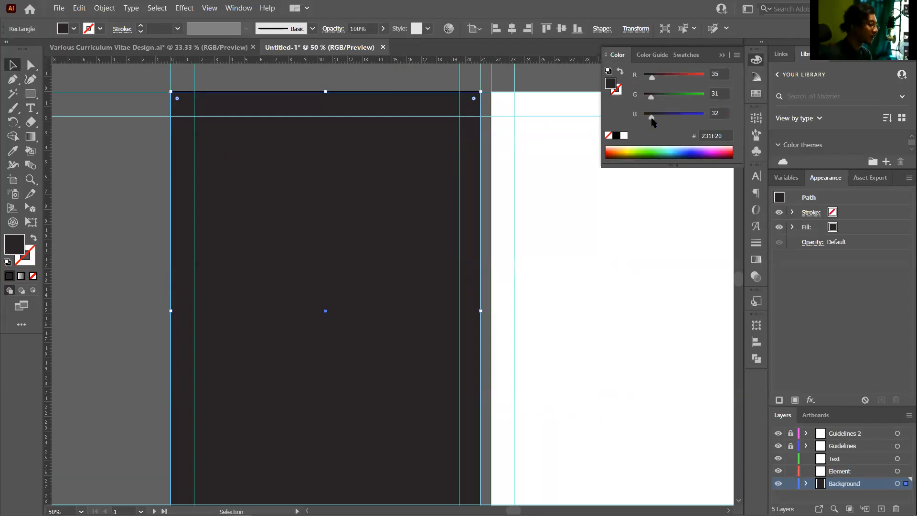
# Start darkening the rectangle's fill by lowering its blue and green values
pyautogui.moveTo(652, 119); pyautogui.dragTo(650, 79)
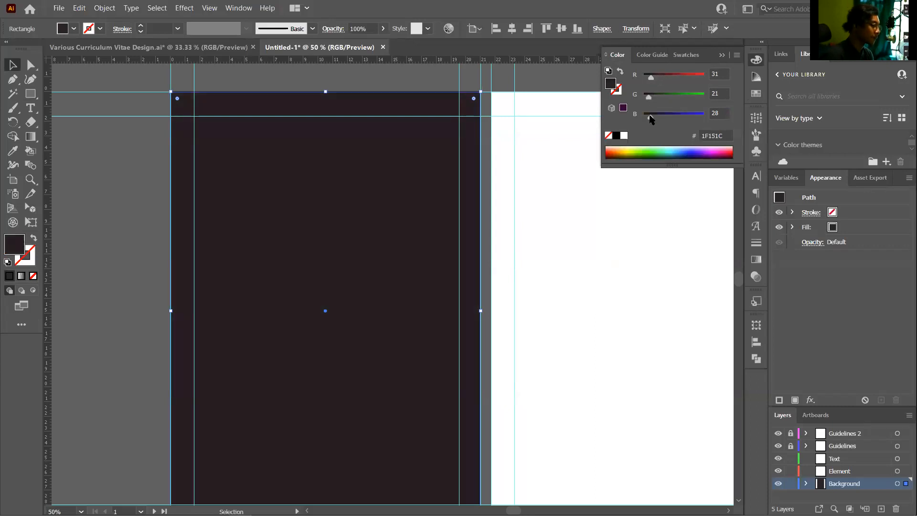
pyautogui.click(545, 220)
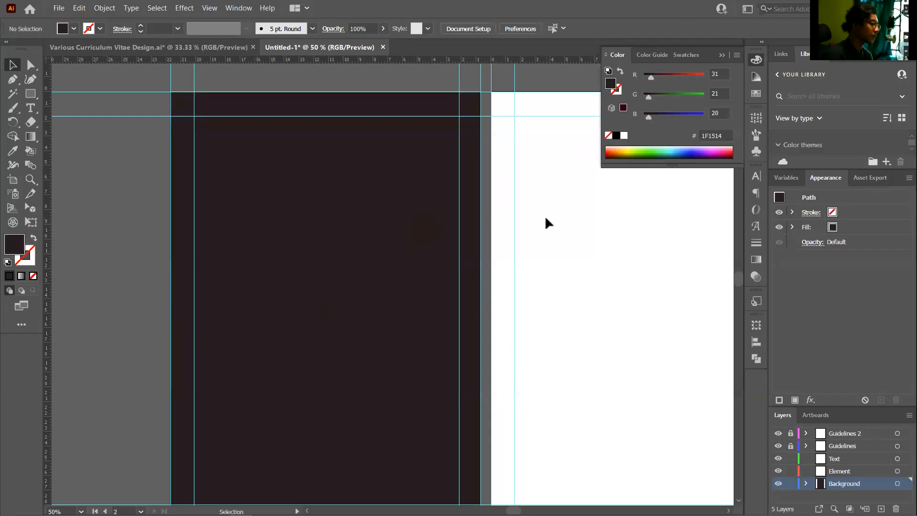
pyautogui.scroll(-2, 531, 275)
pyautogui.scroll(3, 444, 299)
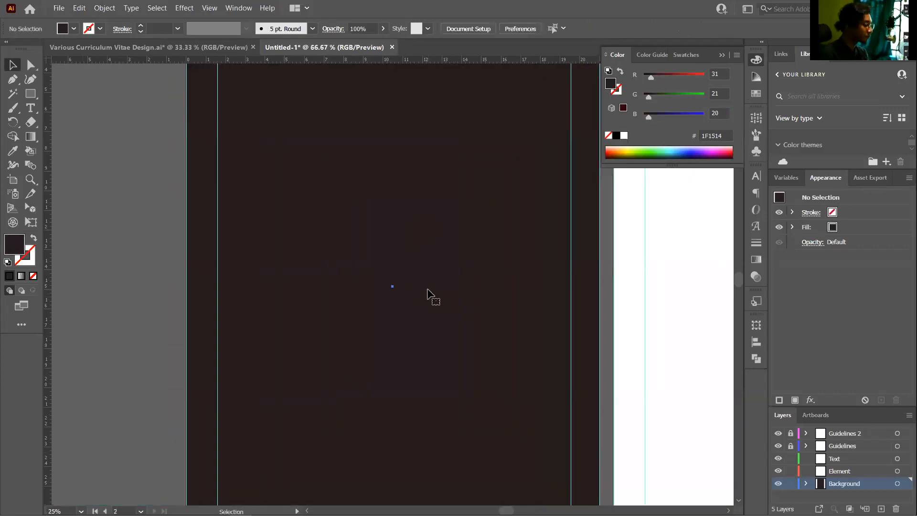
pyautogui.click(577, 160)
pyautogui.click(651, 96)
pyautogui.scroll(-1, 446, 164)
pyautogui.click(648, 99)
pyautogui.click(647, 116)
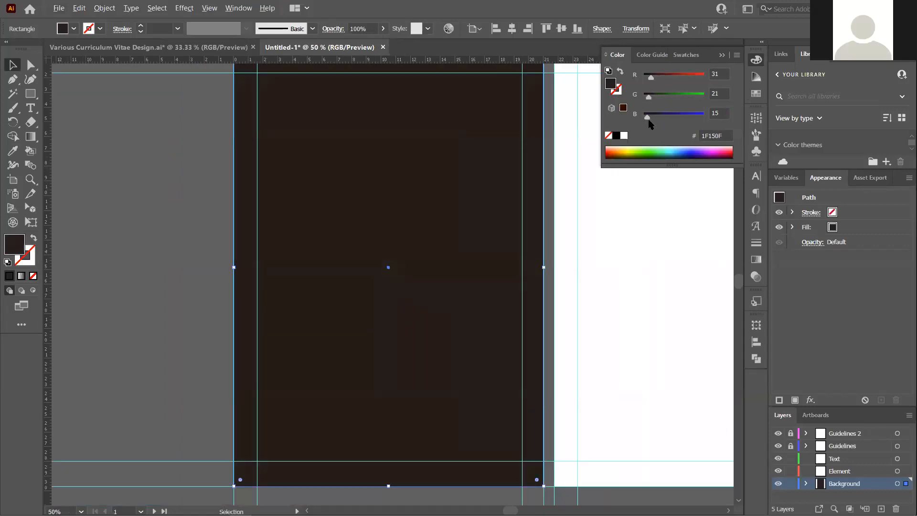
# Raise blue and lower red to reach deep navy #131521 (RGB 19, 21, 33)
pyautogui.click(652, 117)
pyautogui.moveTo(652, 116); pyautogui.dragTo(653, 119)
pyautogui.moveTo(650, 80); pyautogui.dragTo(649, 80)
pyautogui.click(594, 187)
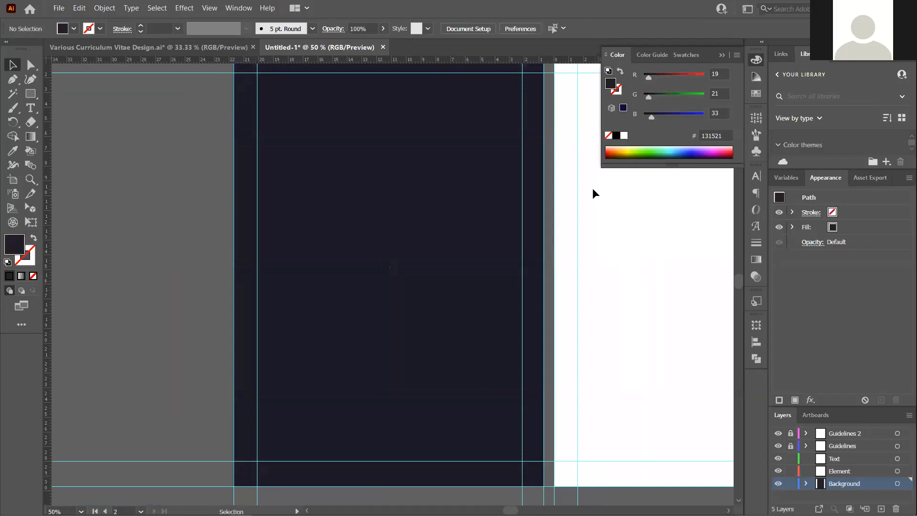
pyautogui.scroll(-2, 435, 222)
pyautogui.scroll(2, 467, 221)
pyautogui.scroll(3, 466, 220)
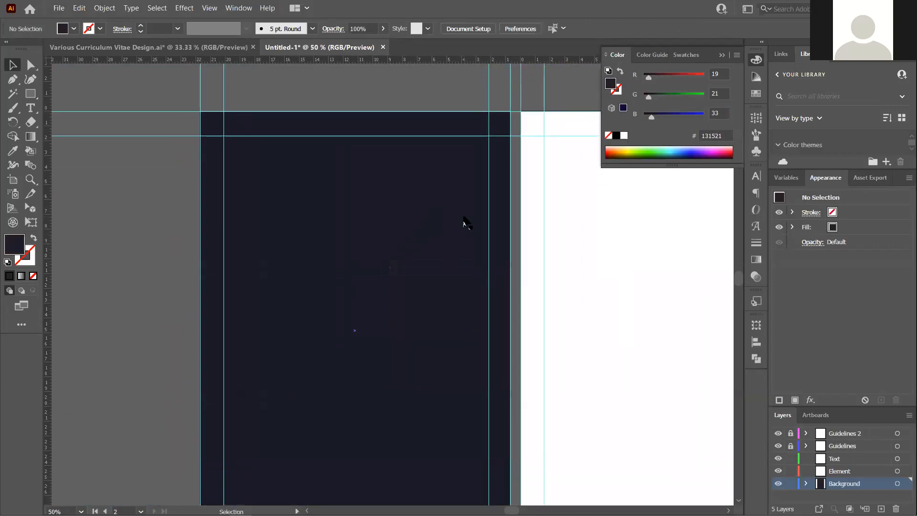
# Return to the Selection tool (V) and test-select the navy rectangle
pyautogui.press('r')
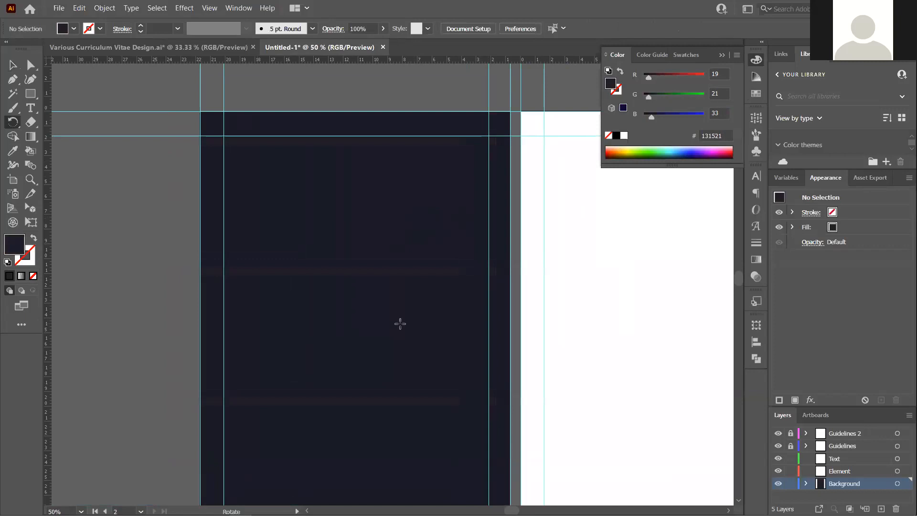
pyautogui.press('v')
pyautogui.scroll(-3, 312, 314)
pyautogui.scroll(2, 315, 317)
pyautogui.scroll(-2, 318, 329)
pyautogui.scroll(2, 311, 293)
pyautogui.click(368, 194)
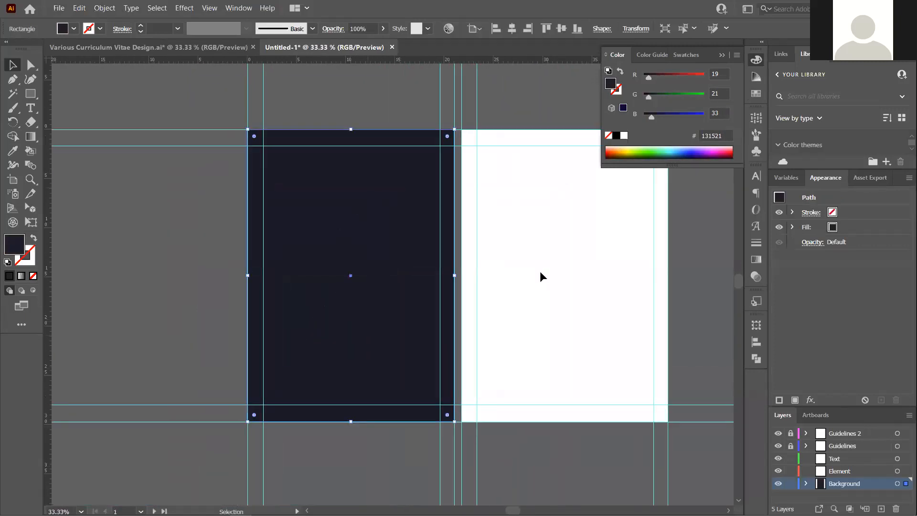
pyautogui.click(542, 276)
# Deselect everything on the page and make the Element layer active
pyautogui.scroll(2, 375, 206)
pyautogui.scroll(-1, 392, 206)
pyautogui.scroll(-1, 551, 250)
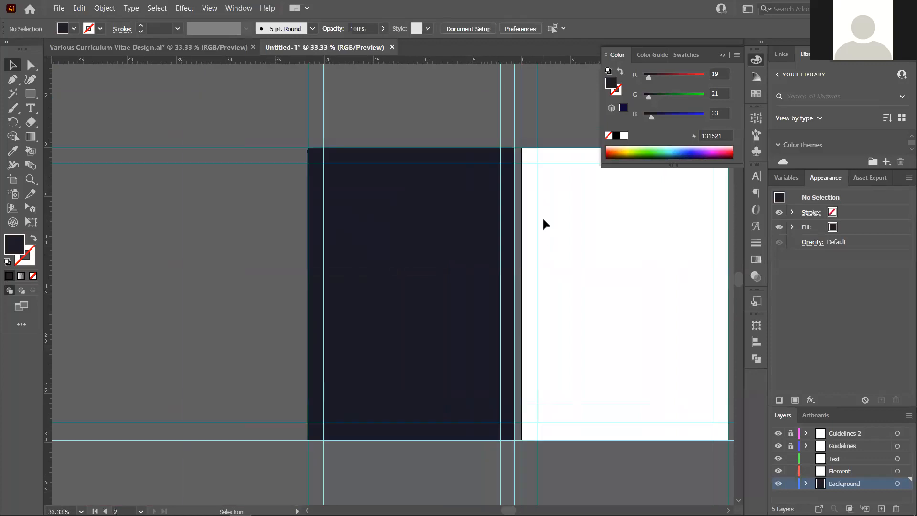
pyautogui.click(410, 339)
pyautogui.click(565, 339)
pyautogui.click(841, 473)
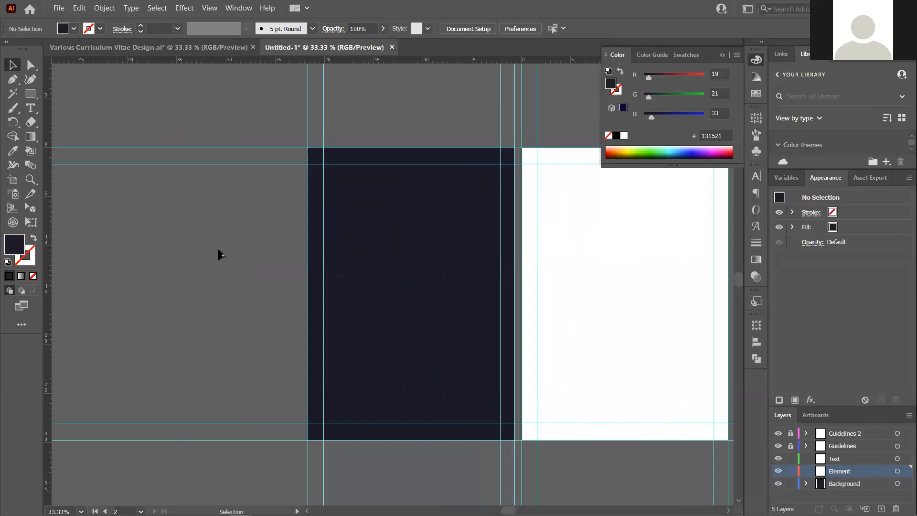
# Draw a vertical Pen path about 26.4 cm long down the page's 10.5 cm centre line
pyautogui.click(32, 97)
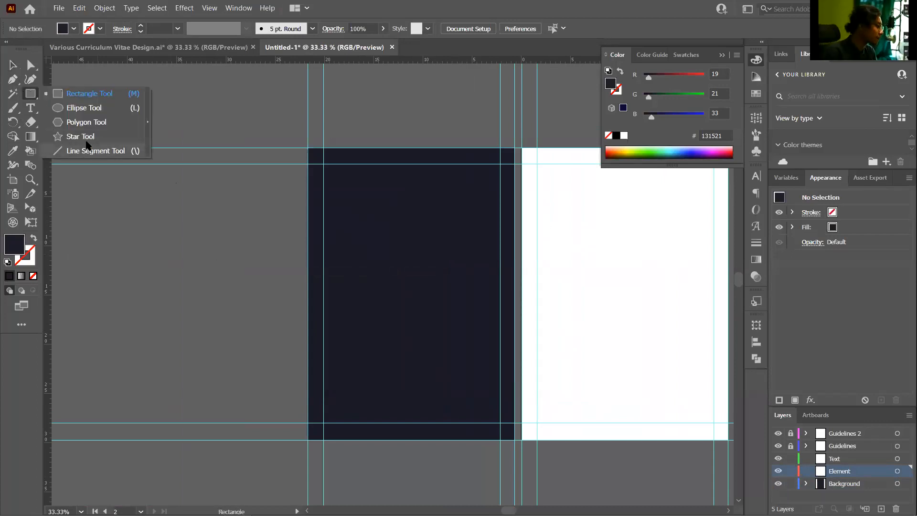
pyautogui.click(31, 96)
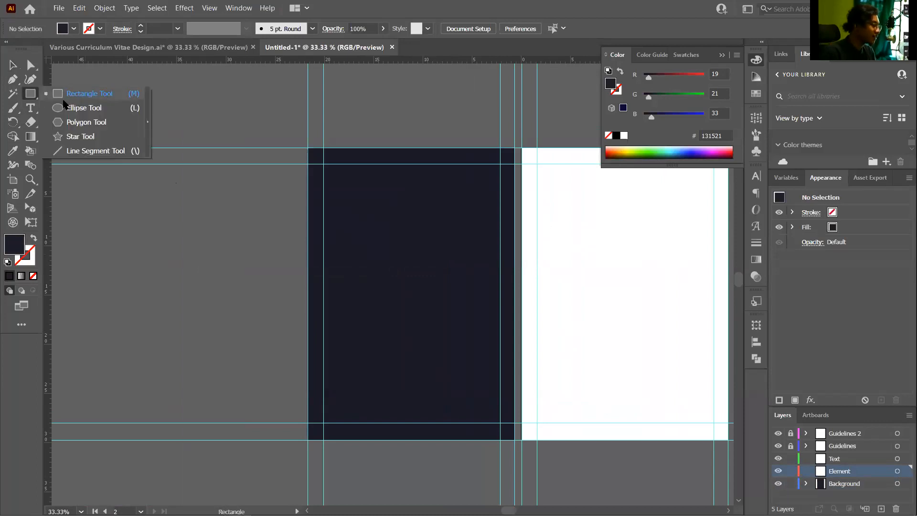
pyautogui.click(98, 151)
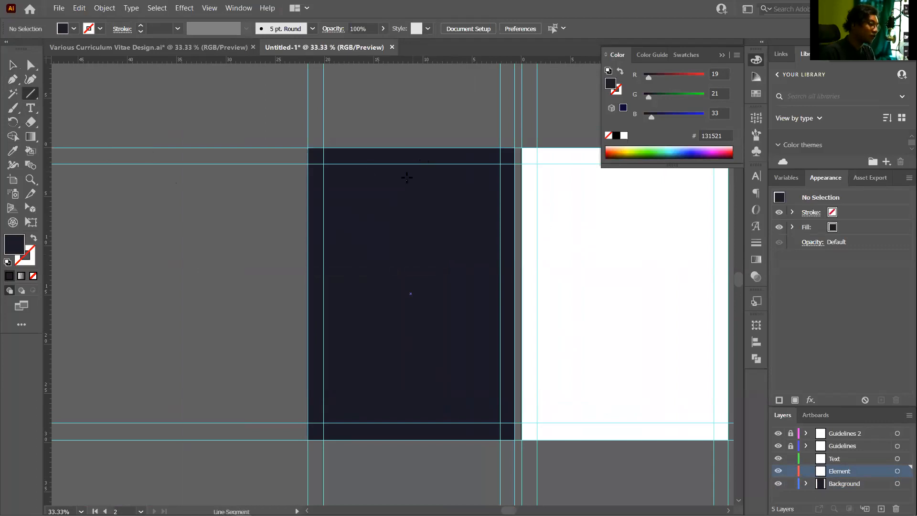
pyautogui.click(18, 79)
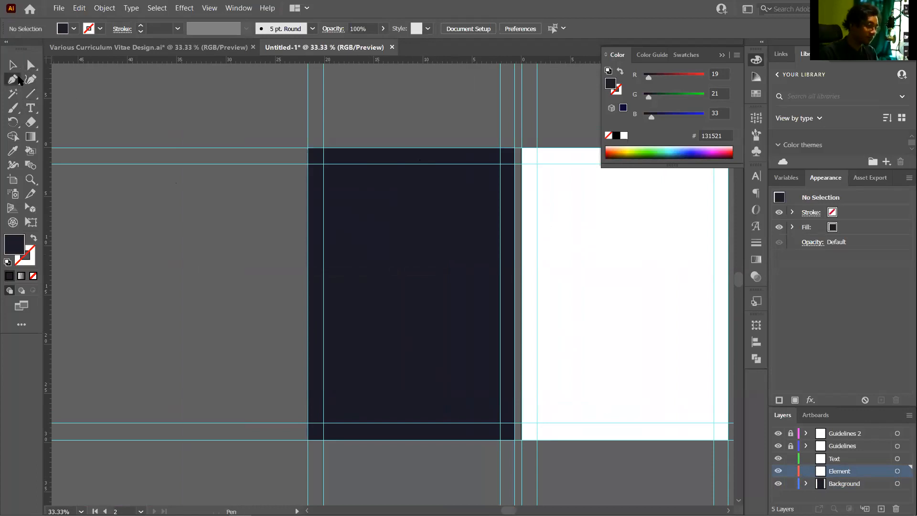
pyautogui.scroll(-1, 450, 269)
pyautogui.scroll(2, 449, 270)
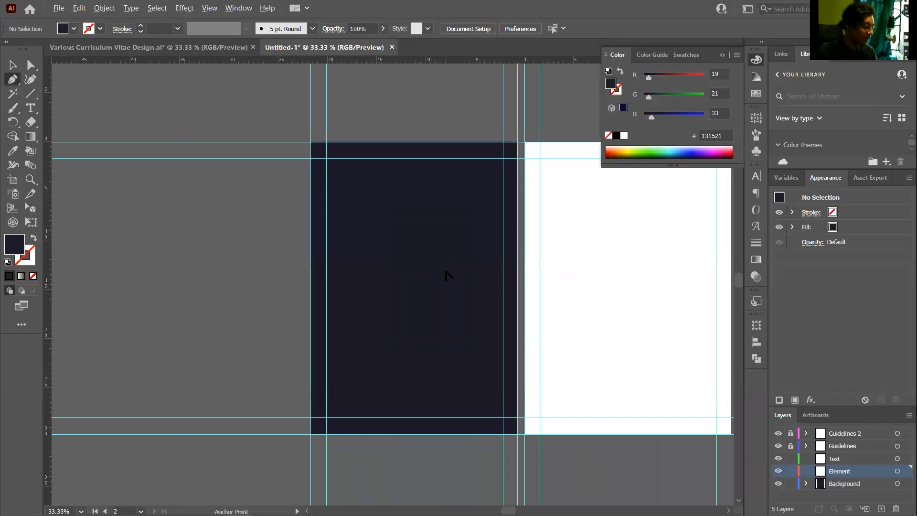
pyautogui.scroll(-1, 449, 270)
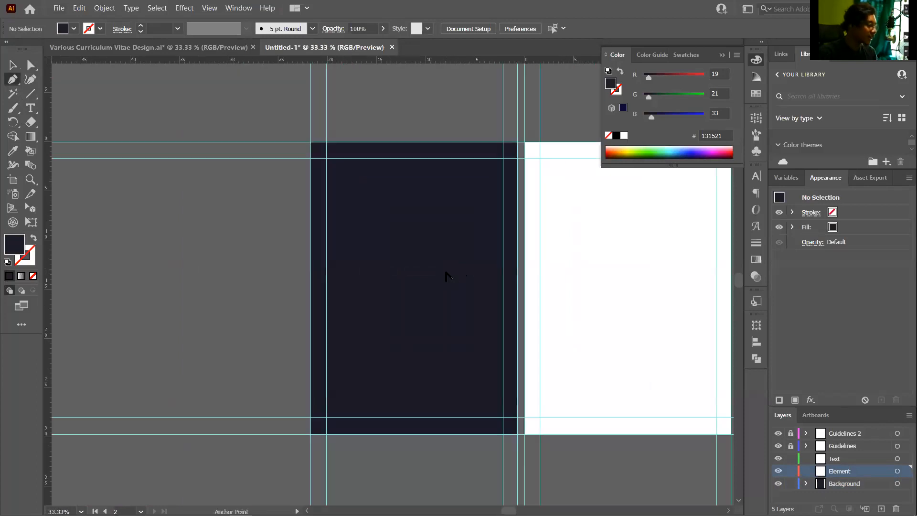
pyautogui.click(413, 148)
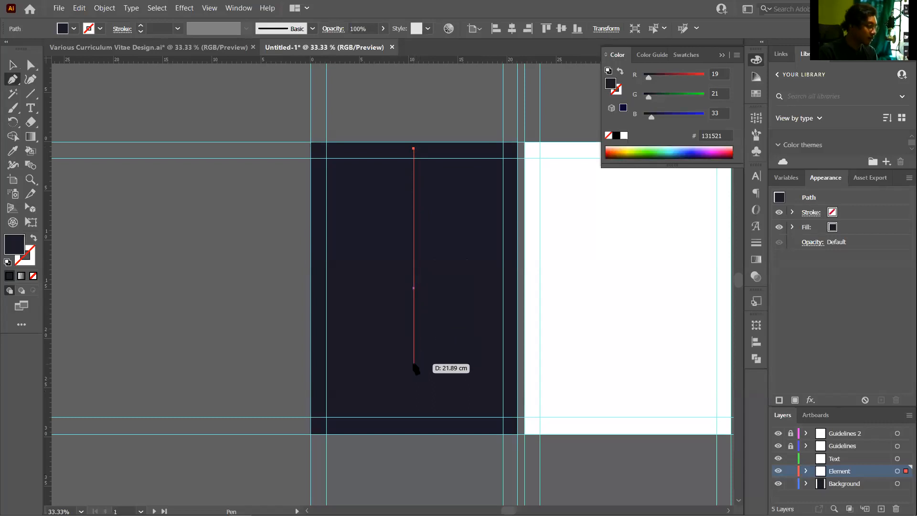
pyautogui.click(414, 425)
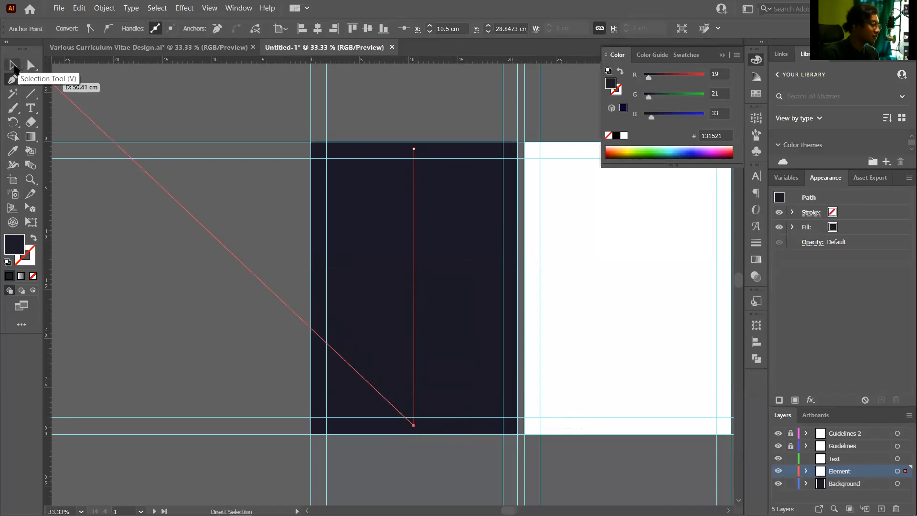
# Fill the new vertical line with White from the Swatches panel
pyautogui.press('v')
pyautogui.scroll(3, 436, 382)
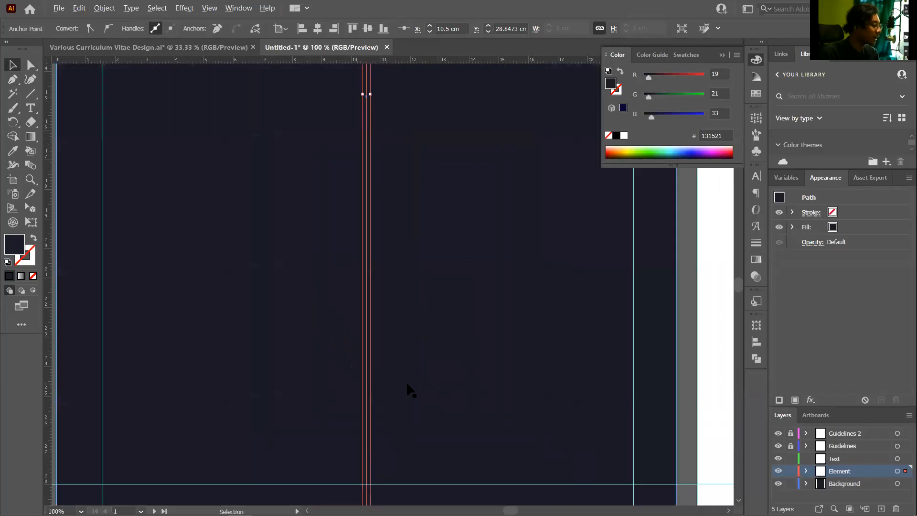
pyautogui.scroll(-2, 406, 382)
pyautogui.scroll(3, 386, 335)
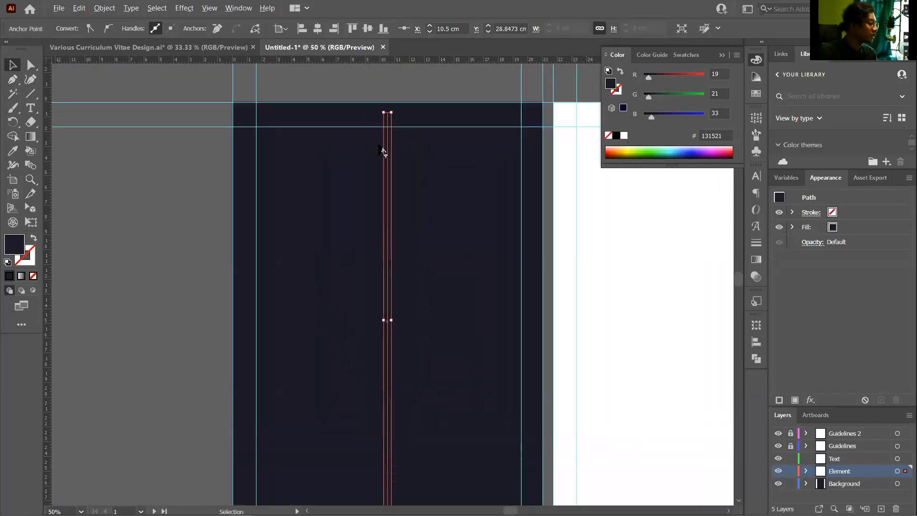
pyautogui.scroll(2, 387, 149)
pyautogui.scroll(-1, 499, 174)
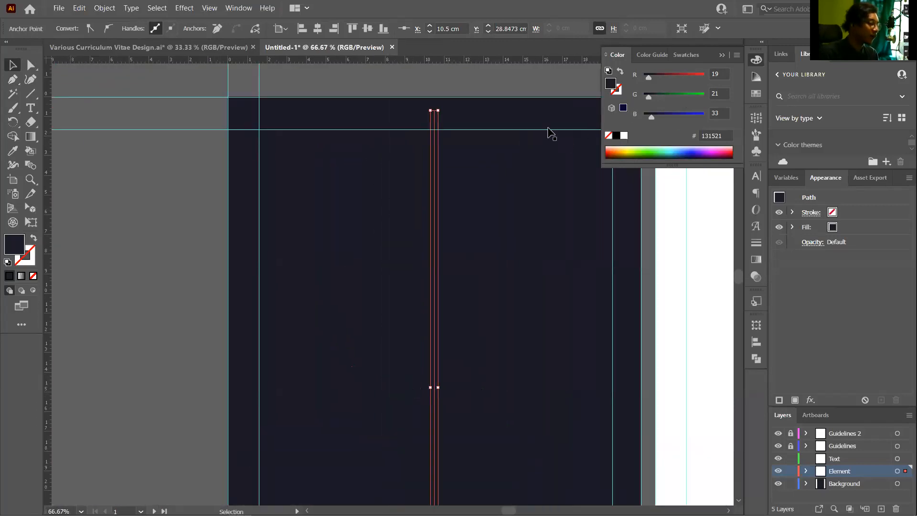
pyautogui.scroll(2, 467, 128)
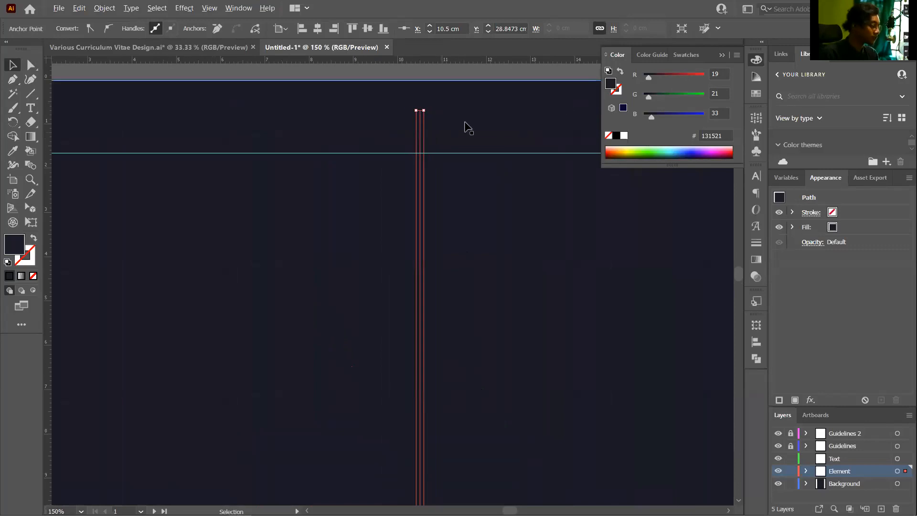
pyautogui.click(756, 93)
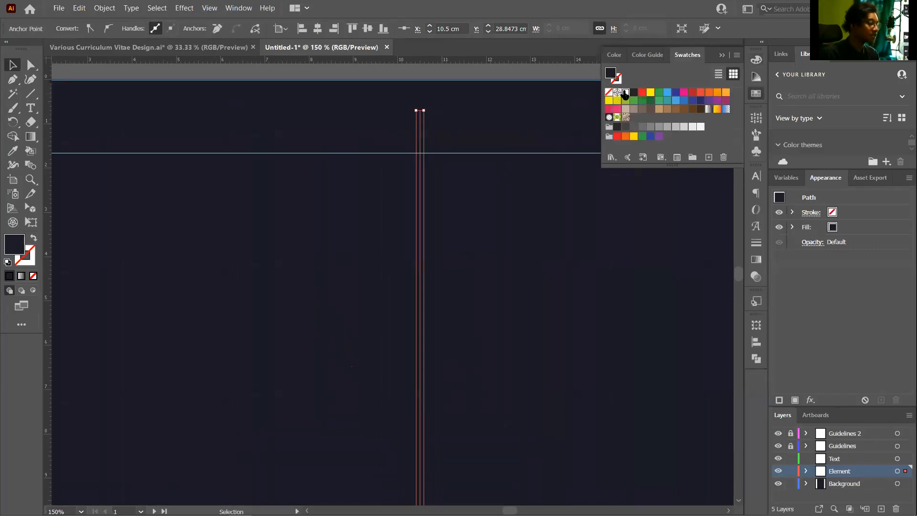
pyautogui.click(625, 93)
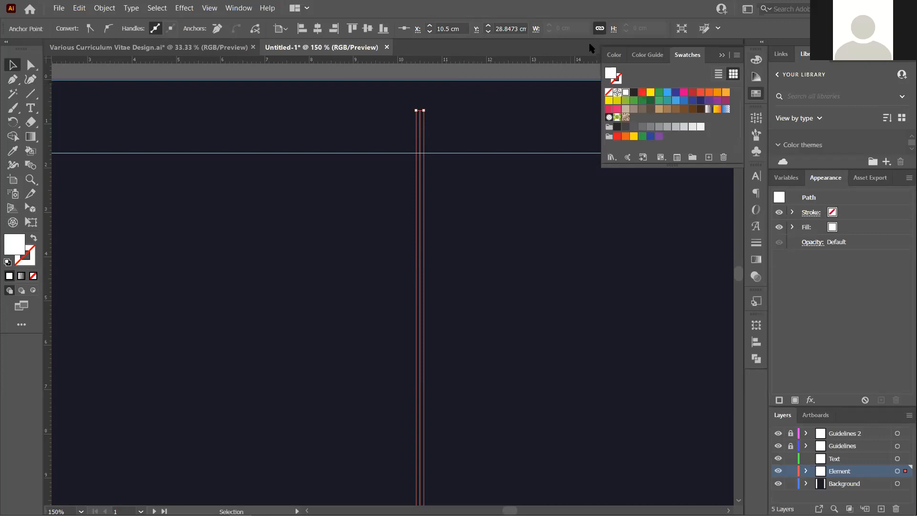
# Give the line a white 1 pt stroke and click off it to view
pyautogui.click(619, 79)
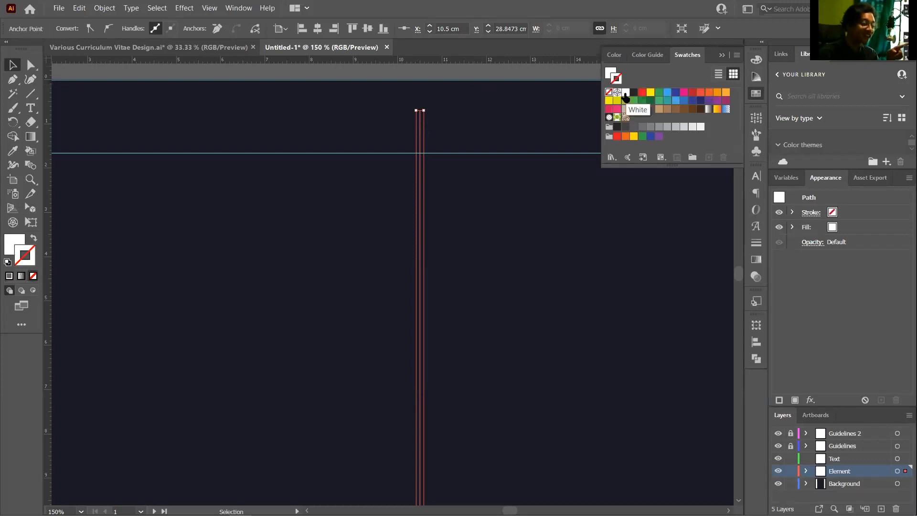
pyautogui.click(624, 93)
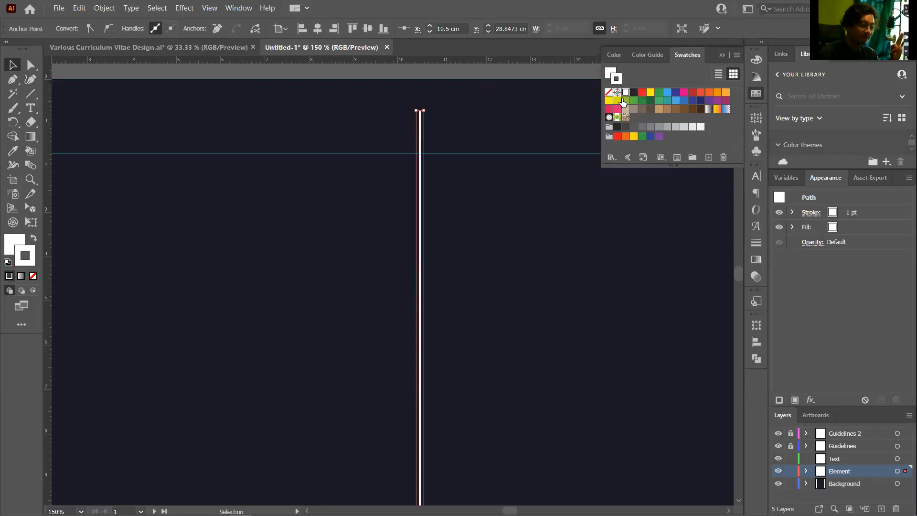
pyautogui.click(515, 144)
pyautogui.scroll(-2, 491, 159)
pyautogui.scroll(-3, 478, 236)
pyautogui.scroll(-2, 485, 293)
pyautogui.scroll(2, 482, 343)
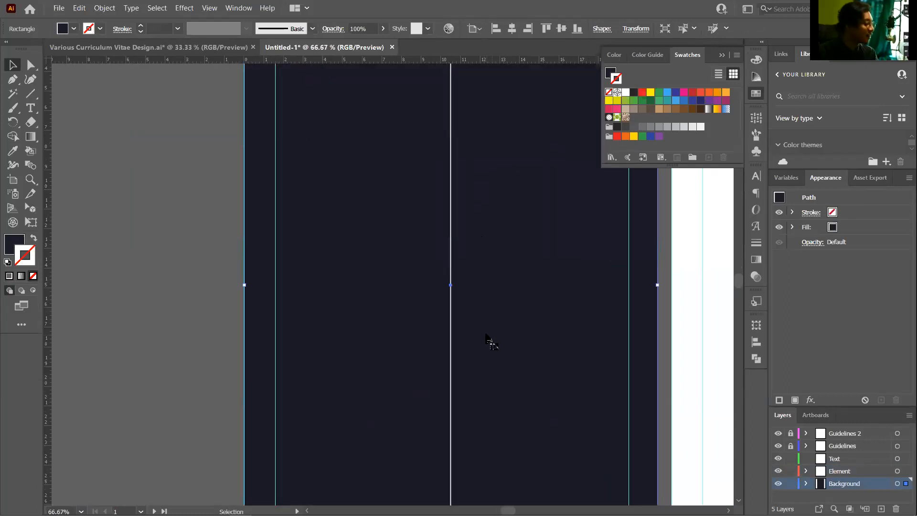
pyautogui.scroll(-2, 487, 342)
pyautogui.scroll(2, 480, 258)
pyautogui.scroll(2, 466, 181)
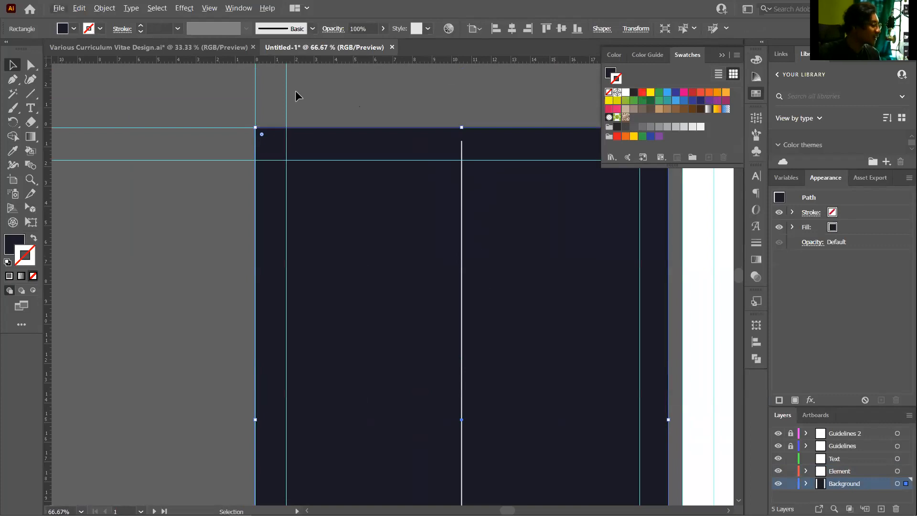
# Compare with the finished CV reference document, then return to Untitled-1
pyautogui.click(184, 49)
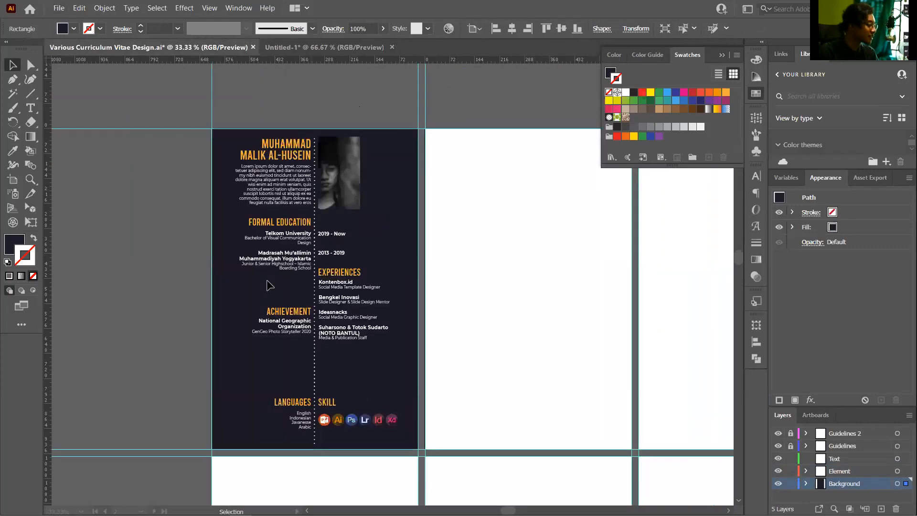
pyautogui.scroll(2, 273, 279)
pyautogui.scroll(2, 354, 275)
pyautogui.scroll(-2, 436, 198)
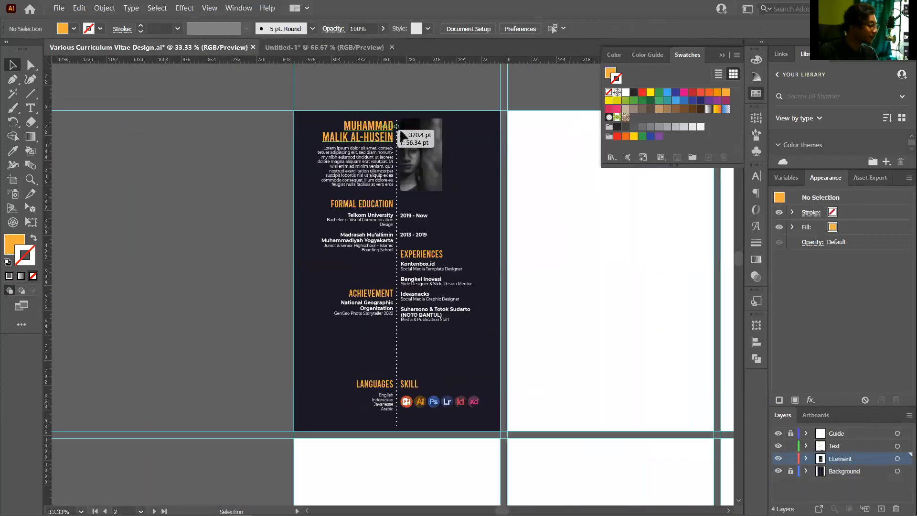
pyautogui.scroll(6, 401, 137)
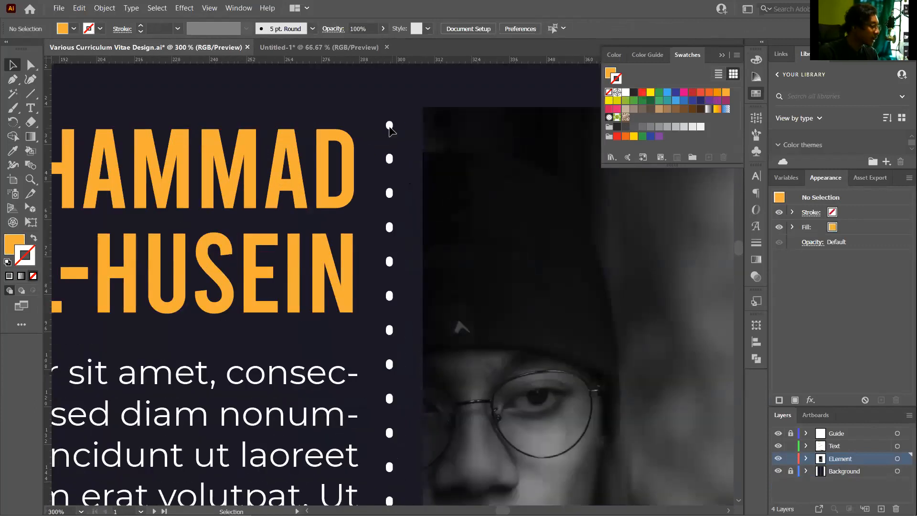
pyautogui.scroll(-4, 406, 157)
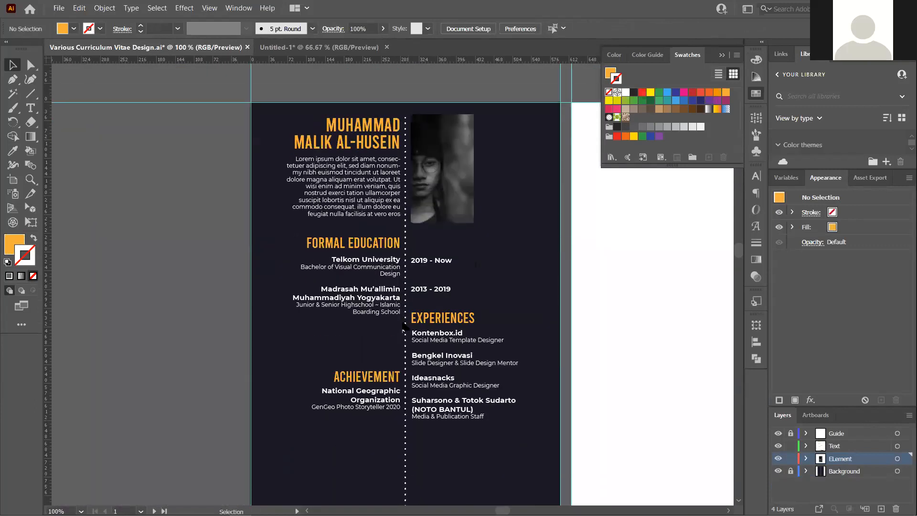
pyautogui.scroll(-2, 404, 306)
pyautogui.scroll(2, 370, 138)
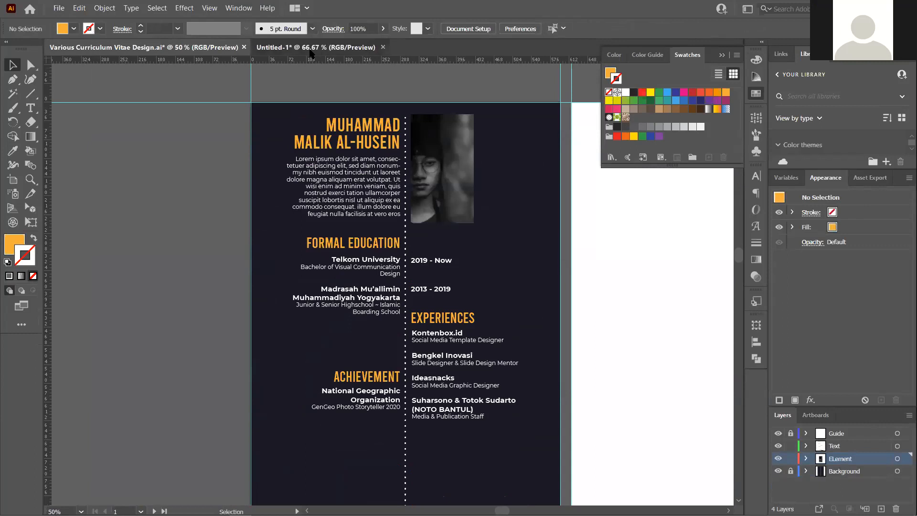
pyautogui.click(311, 47)
# Centre the white line horizontally on the artboard using the Align panel
pyautogui.click(460, 180)
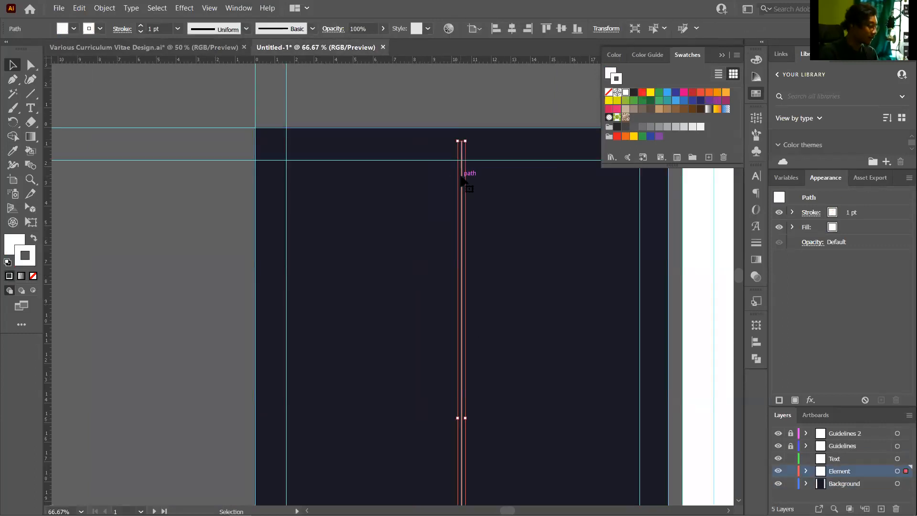
pyautogui.scroll(2, 466, 189)
pyautogui.scroll(-4, 469, 197)
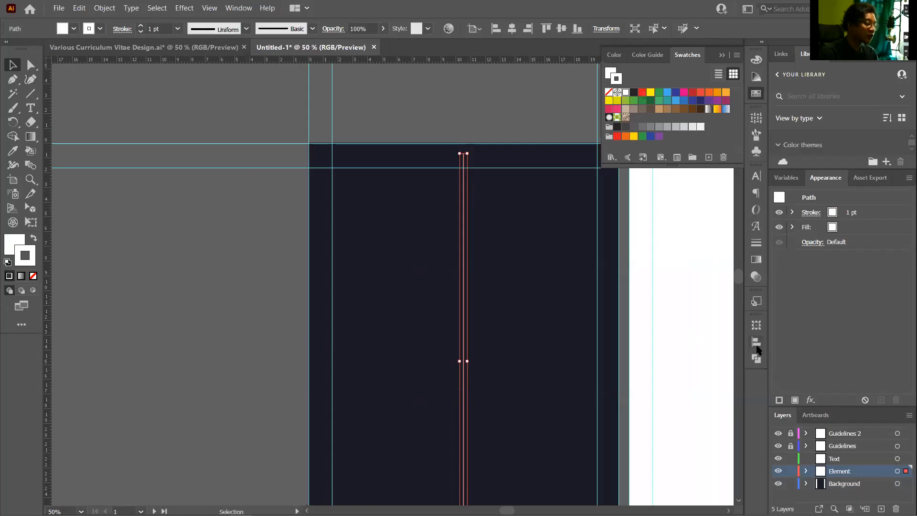
pyautogui.moveTo(762, 341); pyautogui.dragTo(759, 340)
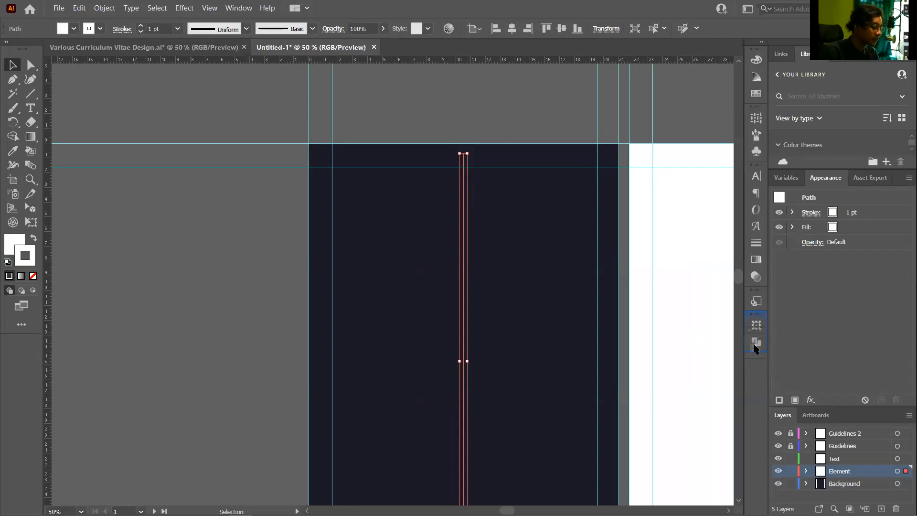
pyautogui.click(756, 359)
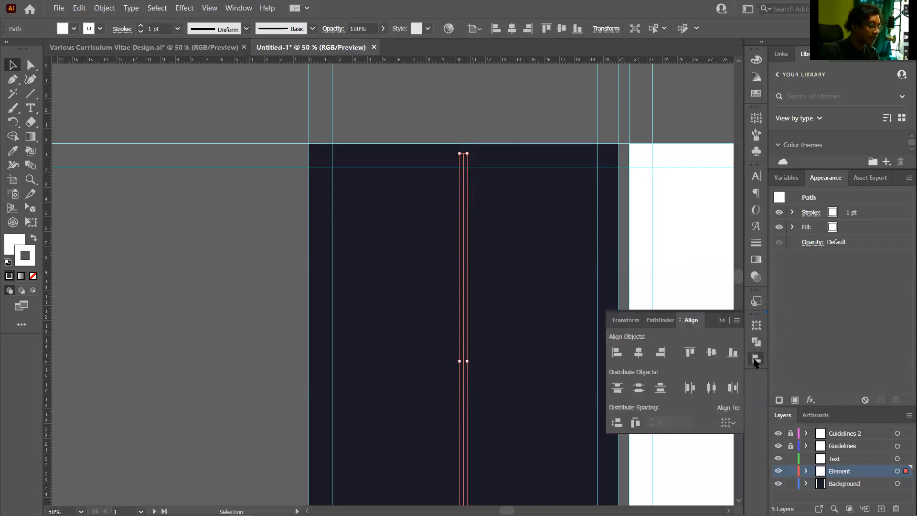
pyautogui.click(639, 352)
pyautogui.click(661, 353)
pyautogui.click(638, 352)
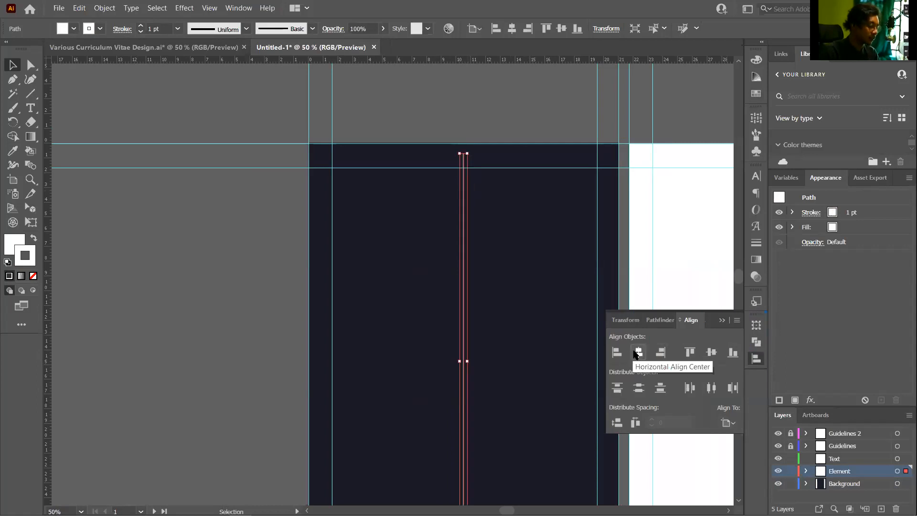
# Reselect the vertical white line and close the Align options
pyautogui.click(527, 137)
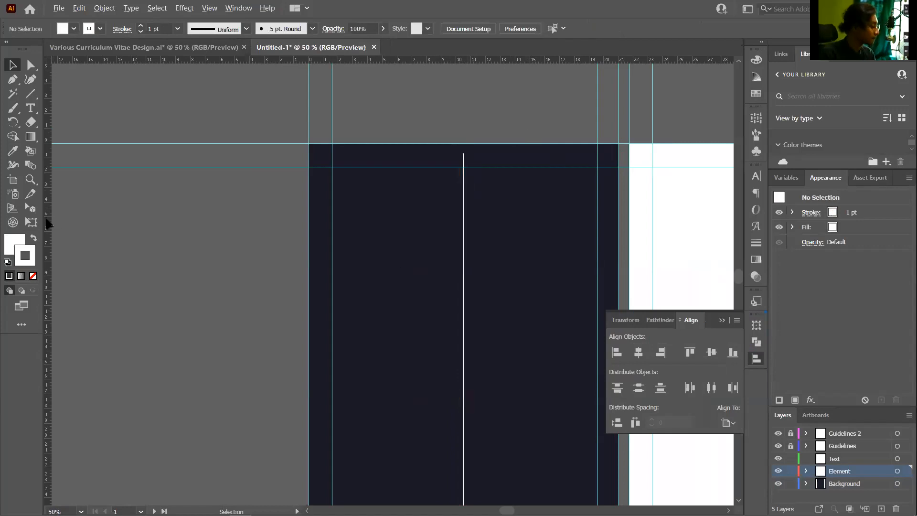
pyautogui.scroll(-2, 45, 221)
pyautogui.scroll(1, 96, 242)
pyautogui.scroll(3, 338, 285)
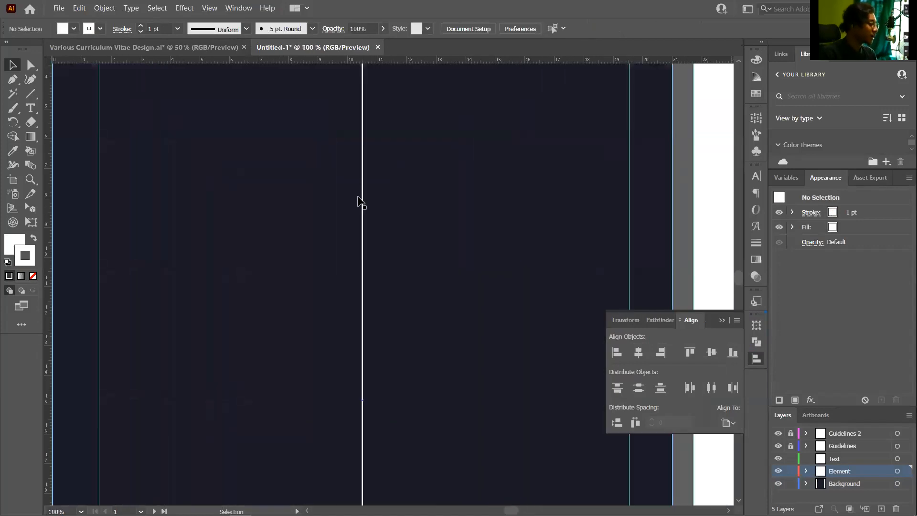
pyautogui.click(363, 196)
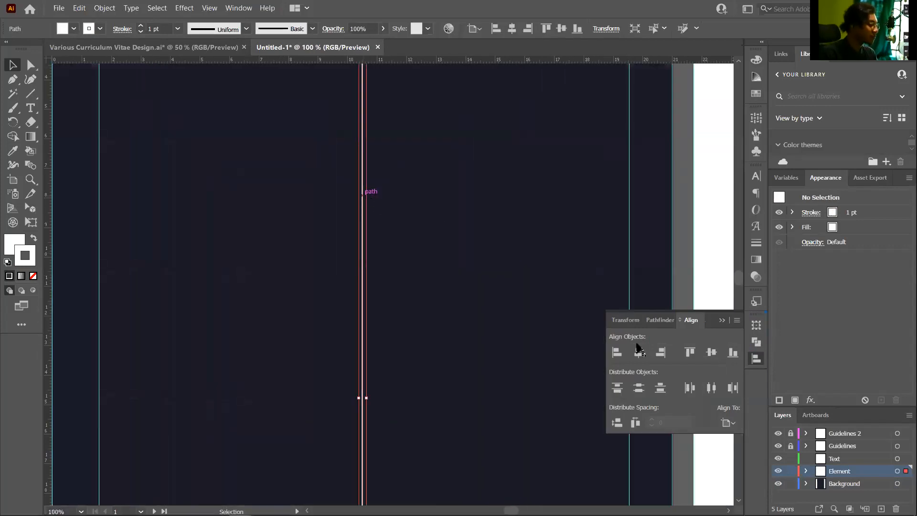
pyautogui.click(722, 320)
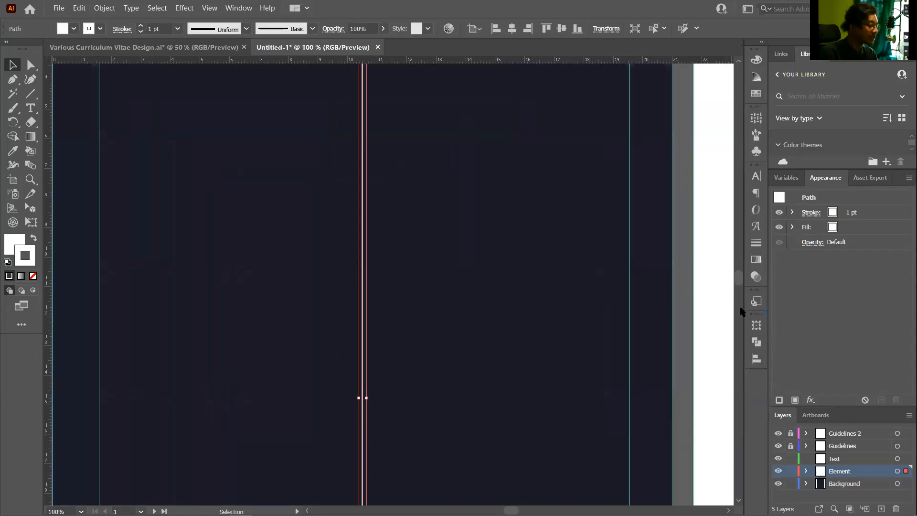
# Set the divider's stroke weight to 2 pt in the Stroke panel
pyautogui.click(756, 244)
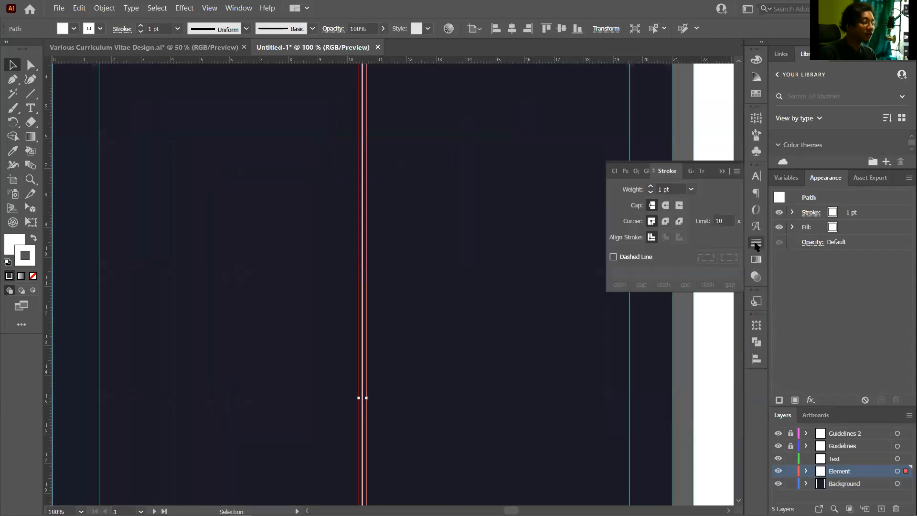
pyautogui.scroll(-1, 369, 246)
pyautogui.scroll(4, 352, 248)
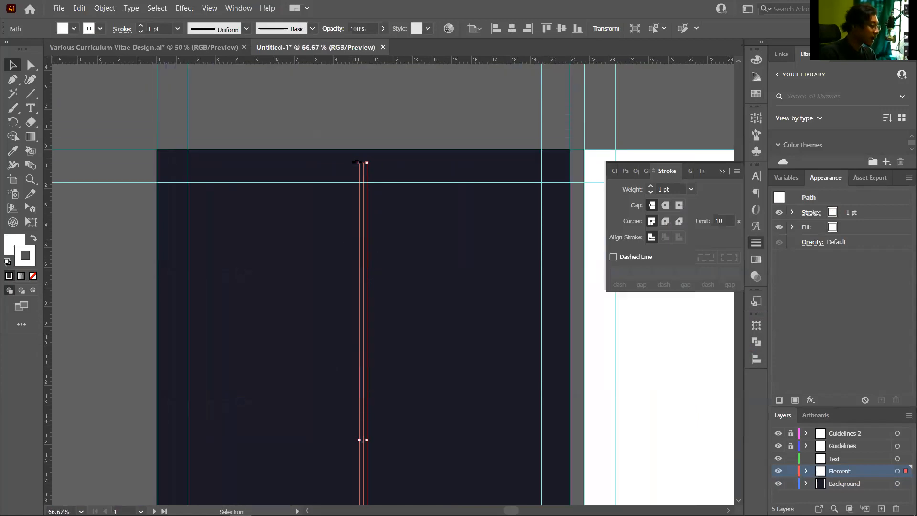
pyautogui.scroll(4, 358, 167)
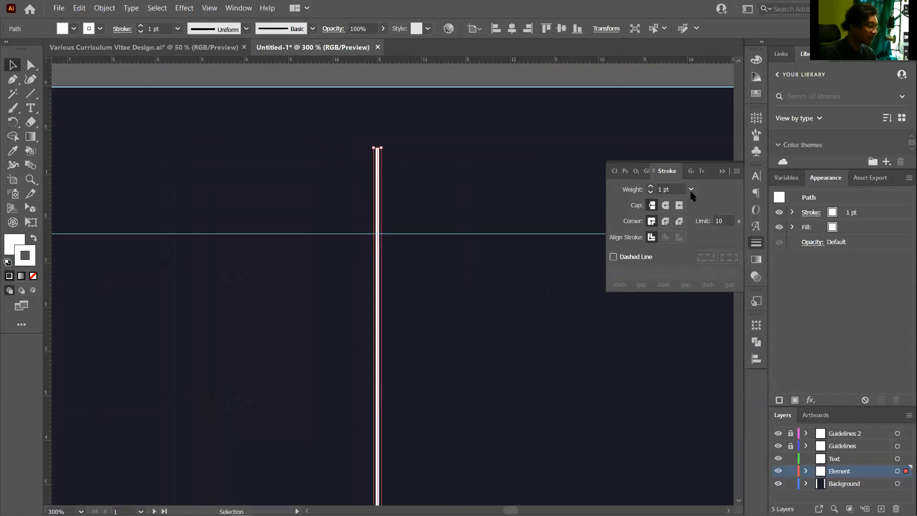
pyautogui.click(690, 191)
pyautogui.click(704, 253)
# Make the divider a dashed line with 12 pt dashes and begin editing the first gap
pyautogui.scroll(-1, 449, 205)
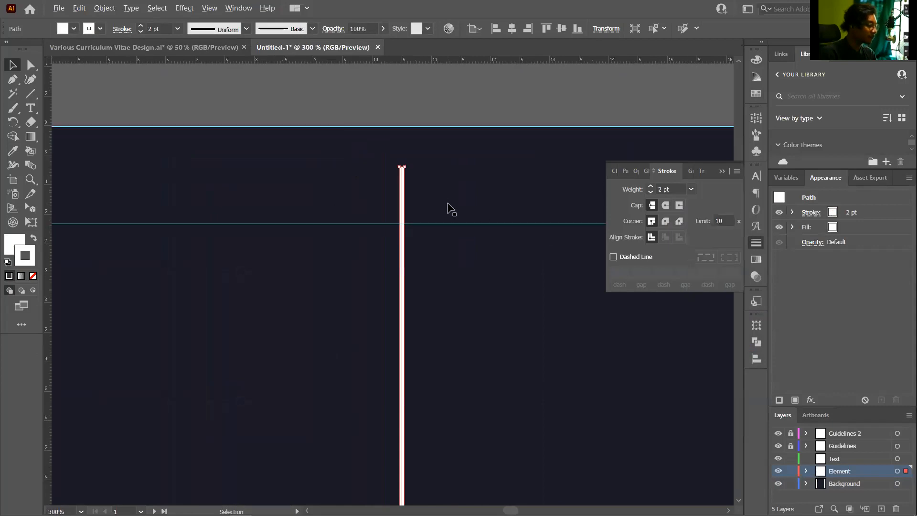
pyautogui.scroll(-1, 449, 209)
pyautogui.scroll(-3, 383, 233)
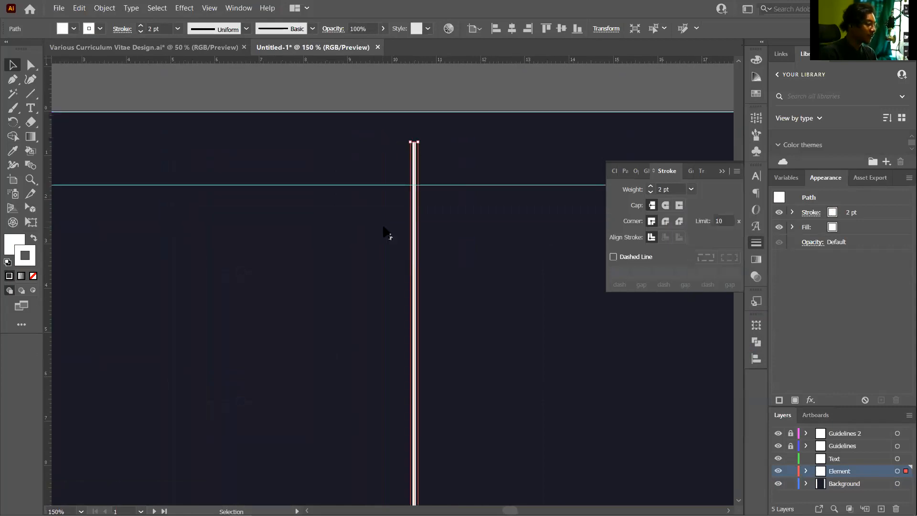
pyautogui.click(638, 261)
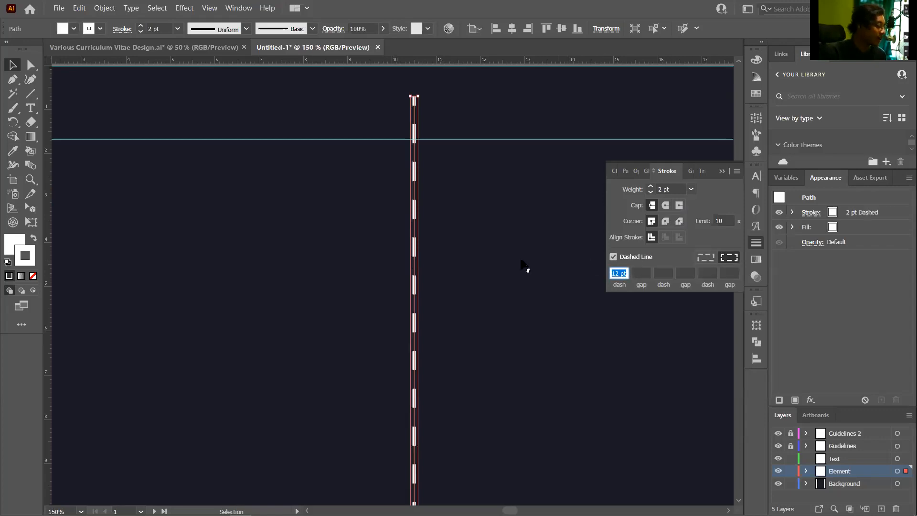
pyautogui.scroll(-1, 460, 221)
pyautogui.scroll(-2, 460, 220)
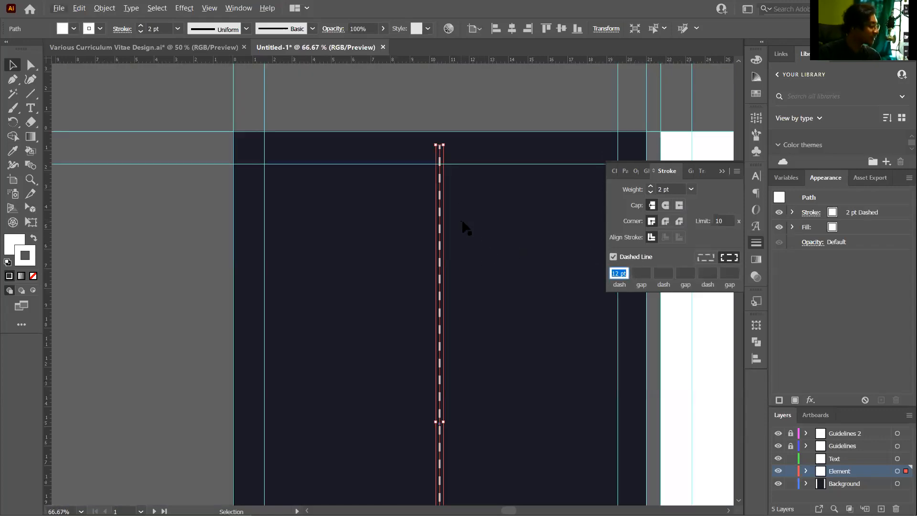
pyautogui.scroll(-2, 462, 225)
pyautogui.scroll(3, 453, 216)
pyautogui.scroll(1, 458, 216)
pyautogui.scroll(1, 458, 216)
pyautogui.scroll(-2, 456, 222)
pyautogui.scroll(1, 431, 221)
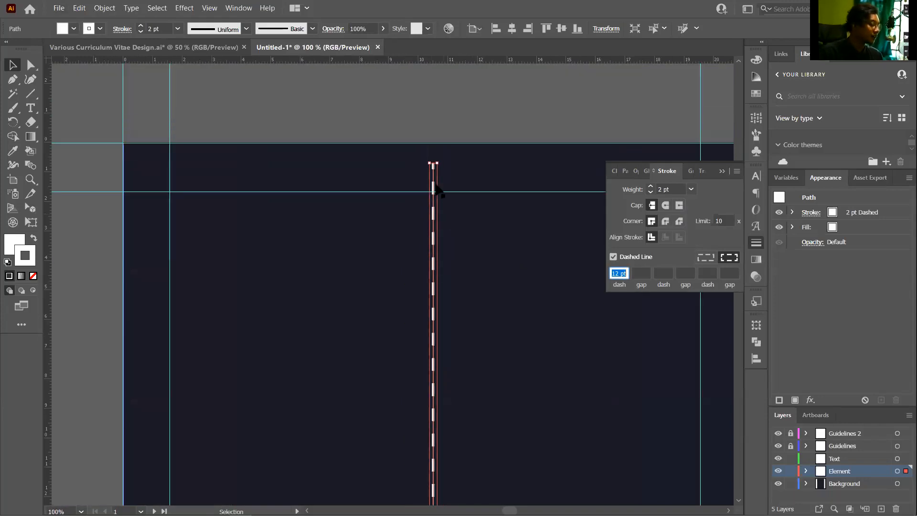
pyautogui.scroll(3, 432, 168)
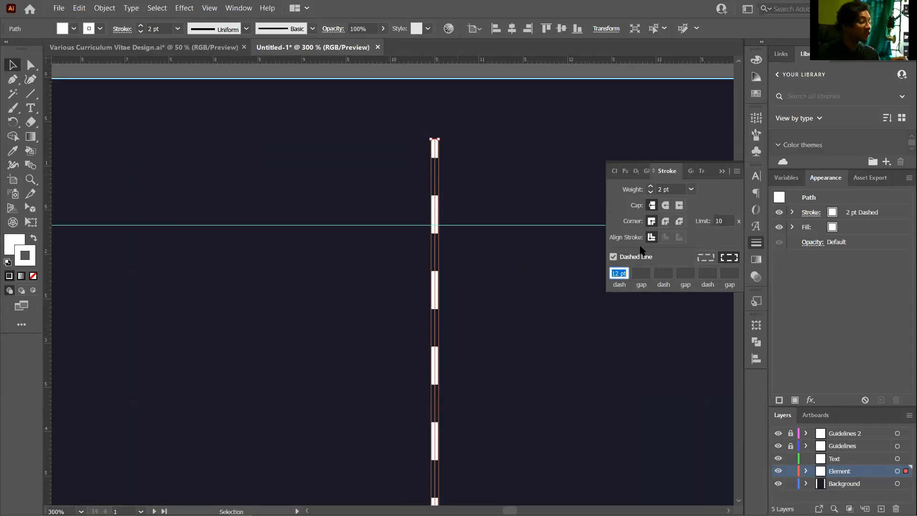
pyautogui.click(649, 273)
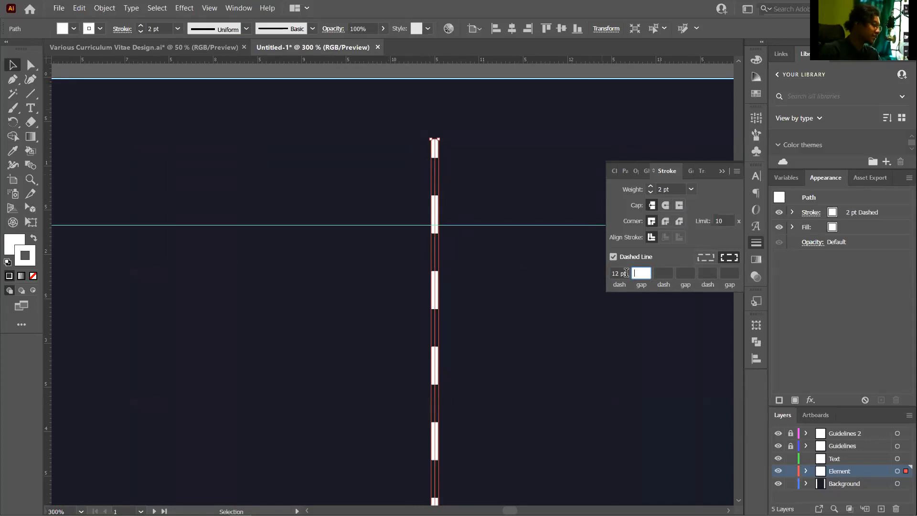
# Enter a 5 pt dash and a 10 pt gap in the Stroke panel's dashed-line fields
pyautogui.click(626, 273)
pyautogui.write('5')
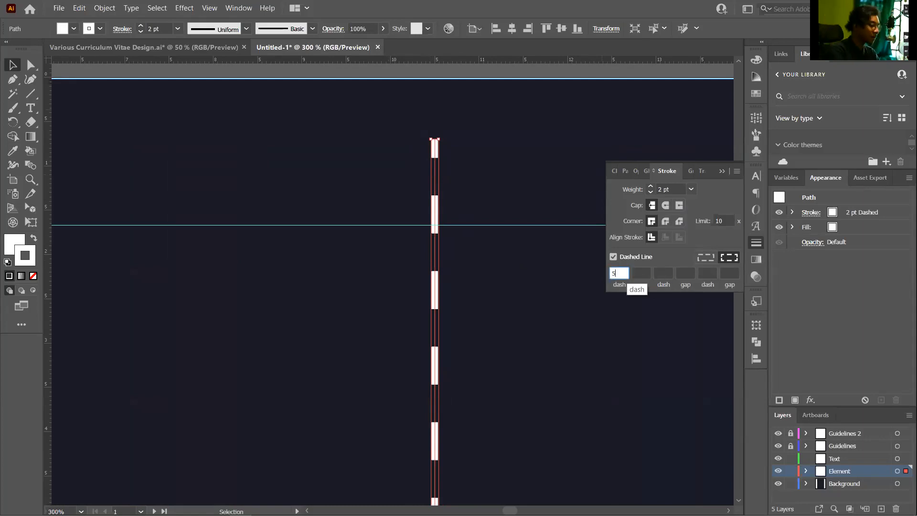
pyautogui.click(638, 273)
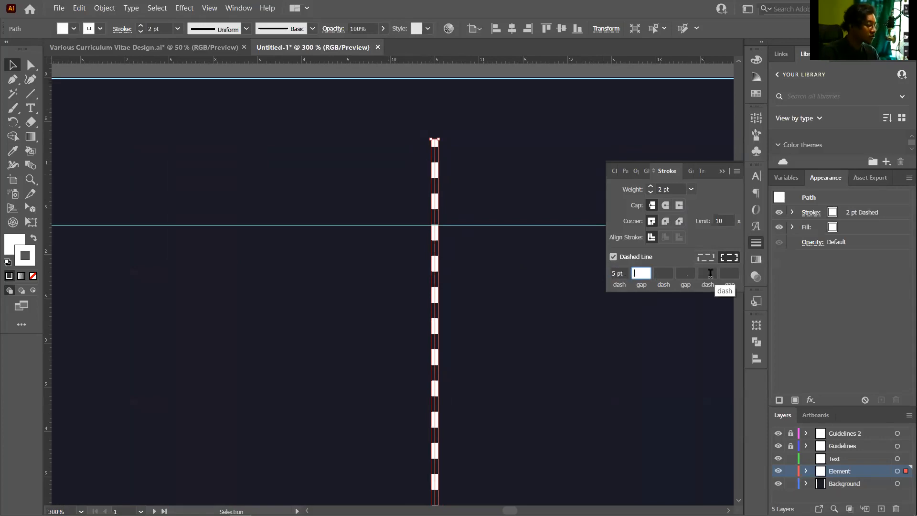
pyautogui.write('10')
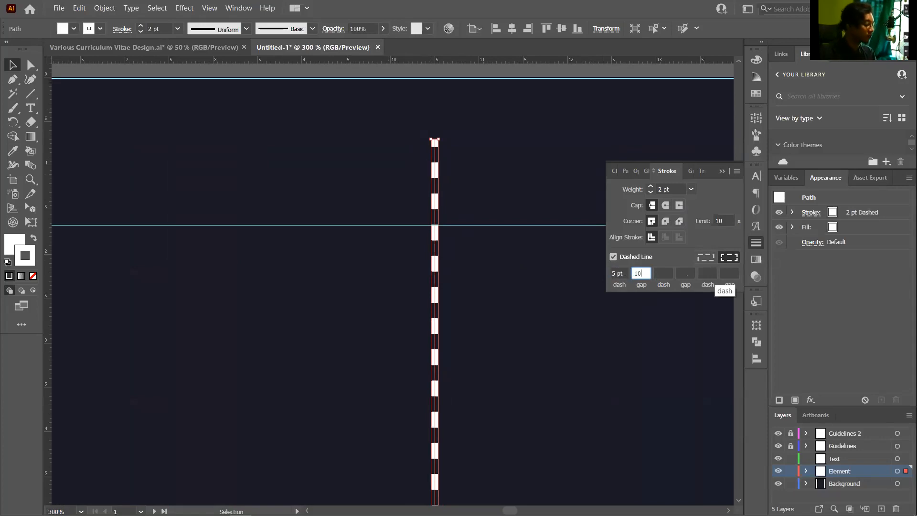
pyautogui.click(667, 272)
pyautogui.scroll(-3, 546, 294)
pyautogui.scroll(-5, 542, 258)
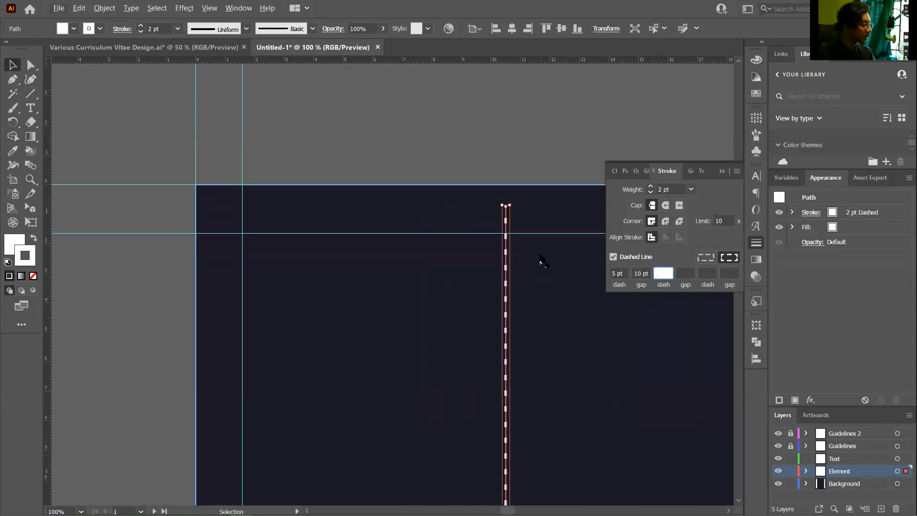
pyautogui.scroll(1, 526, 105)
pyautogui.scroll(2, 526, 119)
pyautogui.scroll(5, 528, 133)
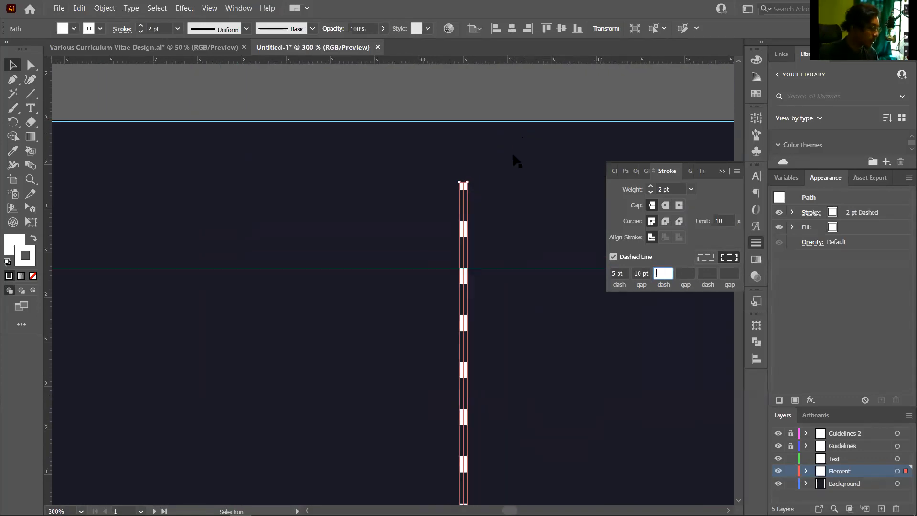
pyautogui.scroll(-4, 487, 214)
pyautogui.scroll(-2, 487, 221)
pyautogui.scroll(3, 490, 205)
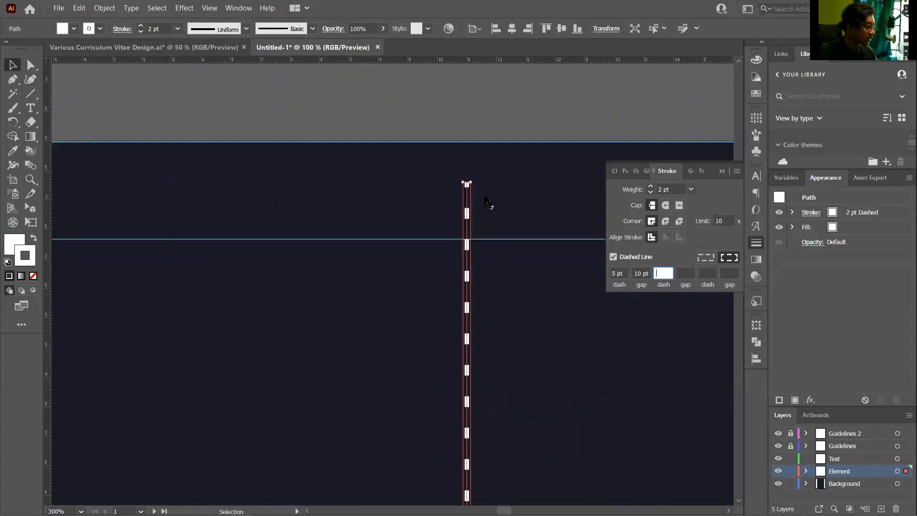
# Set the dashed divider's stroke weight to 3 pt, after briefly trying 4 pt
pyautogui.click(691, 189)
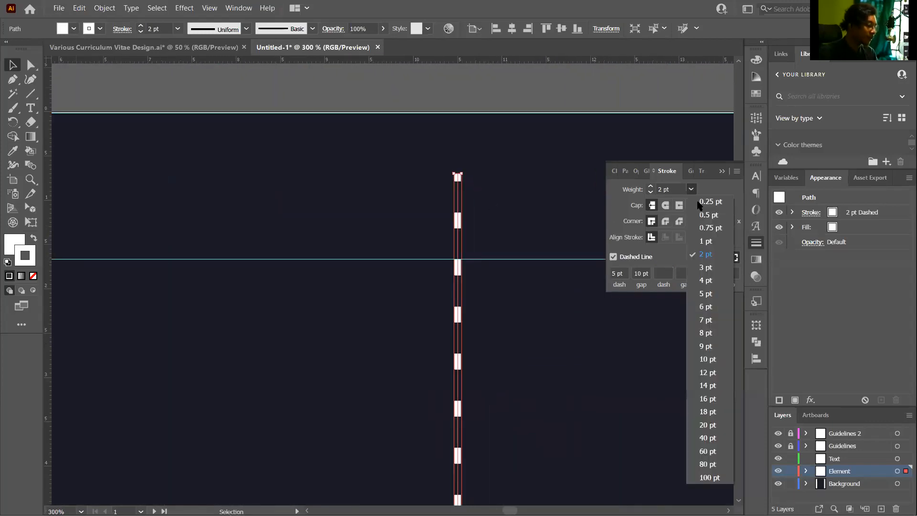
pyautogui.click(712, 280)
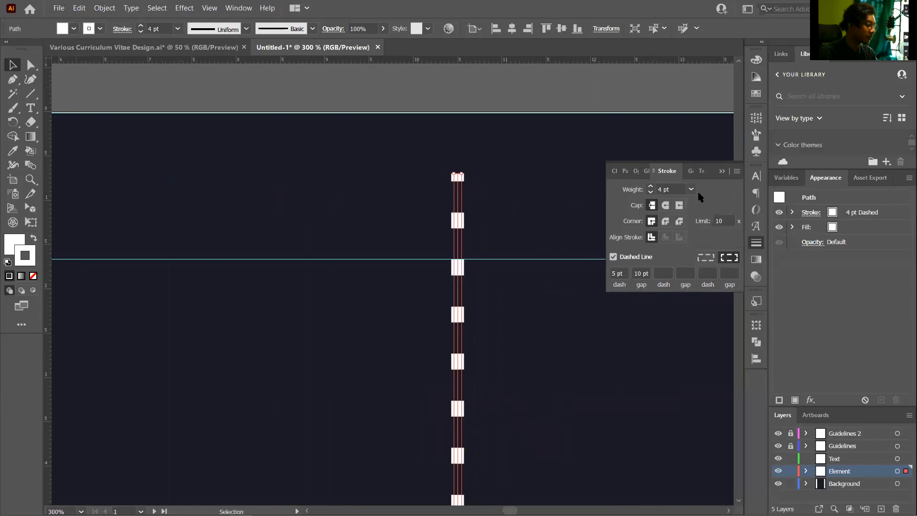
pyautogui.click(691, 189)
pyautogui.click(705, 267)
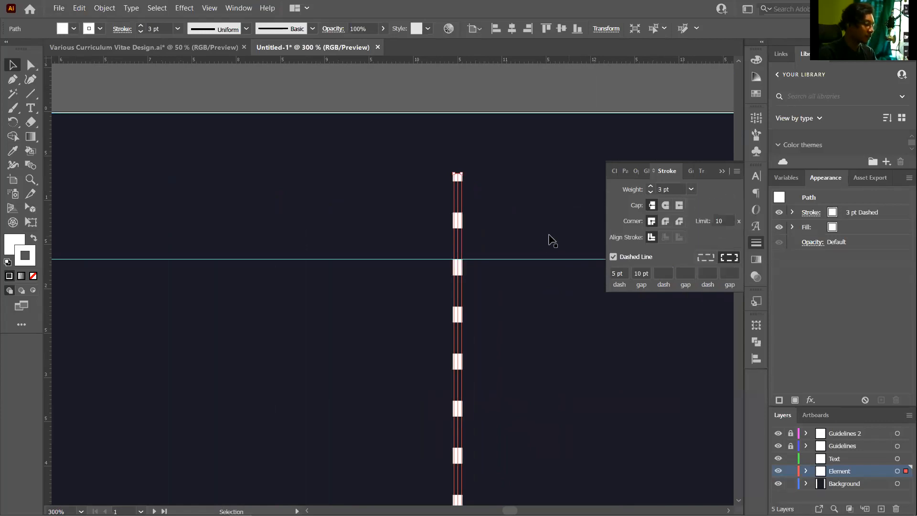
# Give the dashed divider's stroke round caps
pyautogui.click(519, 236)
pyautogui.scroll(-3, 502, 222)
pyautogui.scroll(-1, 491, 220)
pyautogui.scroll(-1, 477, 217)
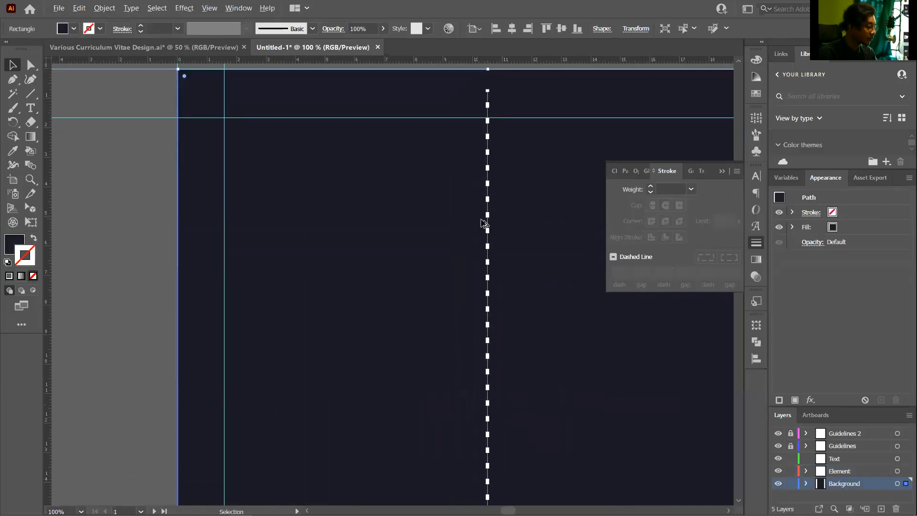
pyautogui.scroll(2, 483, 222)
pyautogui.scroll(2, 489, 229)
pyautogui.scroll(4, 501, 136)
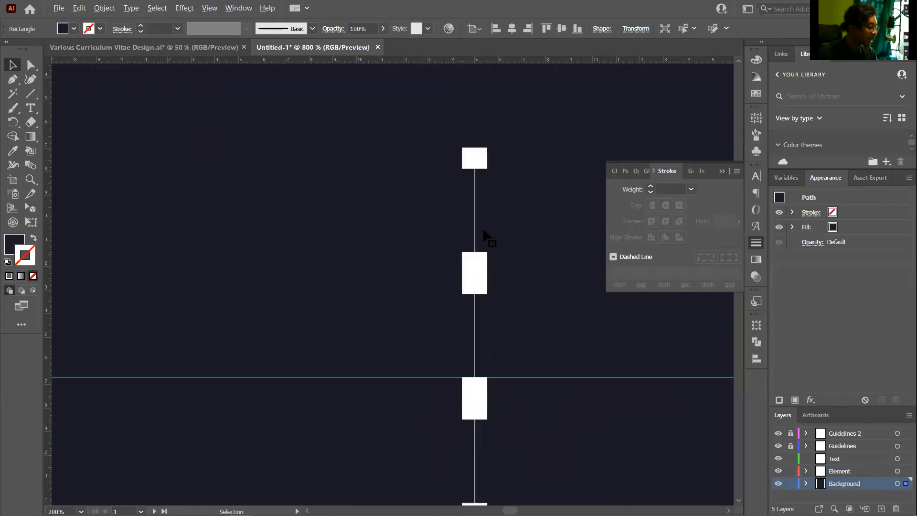
pyautogui.click(474, 271)
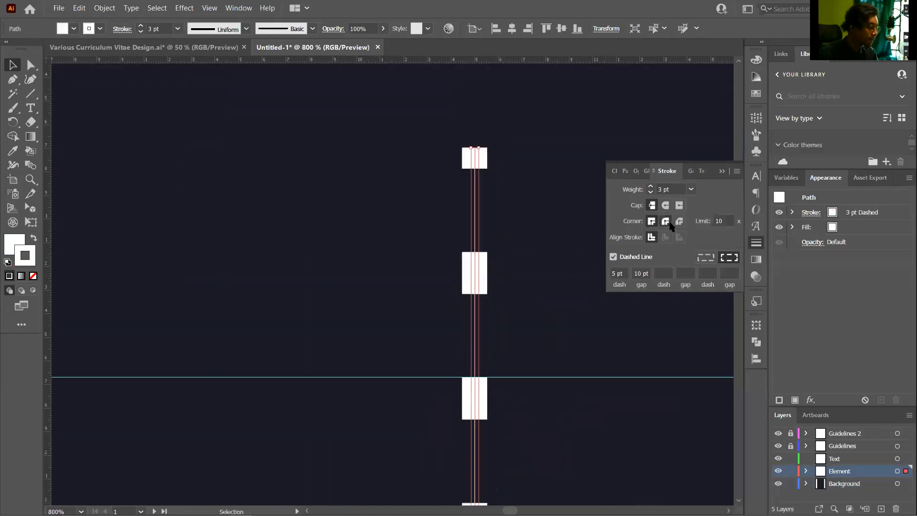
pyautogui.click(665, 205)
pyautogui.click(563, 231)
pyautogui.scroll(-4, 525, 227)
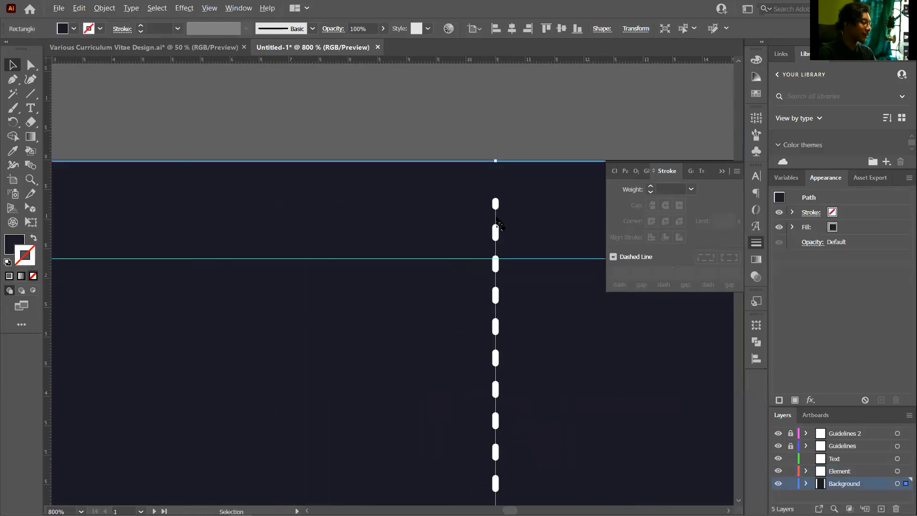
pyautogui.scroll(1, 498, 222)
pyautogui.scroll(-1, 516, 348)
pyautogui.scroll(2, 528, 418)
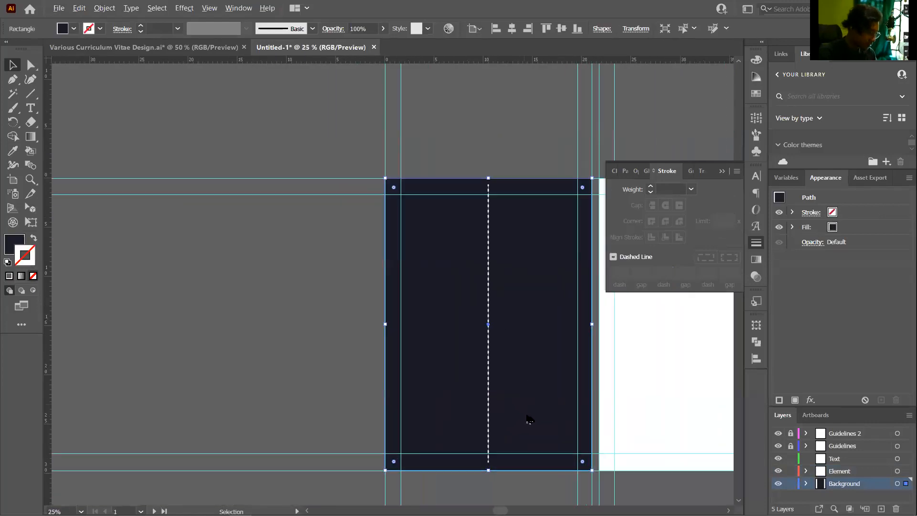
# Try moving the divider to the right, then undo so it stays centred
pyautogui.click(637, 384)
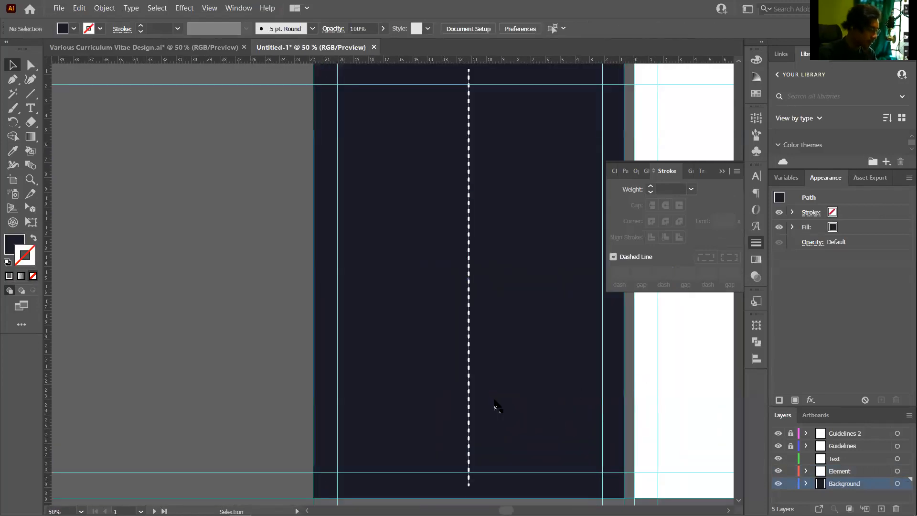
pyautogui.scroll(2, 493, 401)
pyautogui.scroll(3, 471, 375)
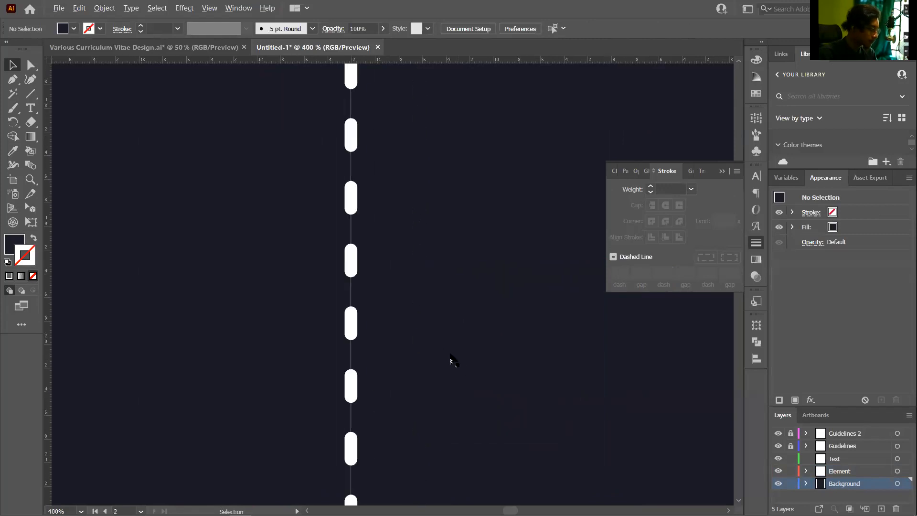
pyautogui.moveTo(350, 320); pyautogui.dragTo(390, 329)
pyautogui.hotkey('ctrl', 'z')
pyautogui.click(442, 328)
pyautogui.scroll(-4, 452, 334)
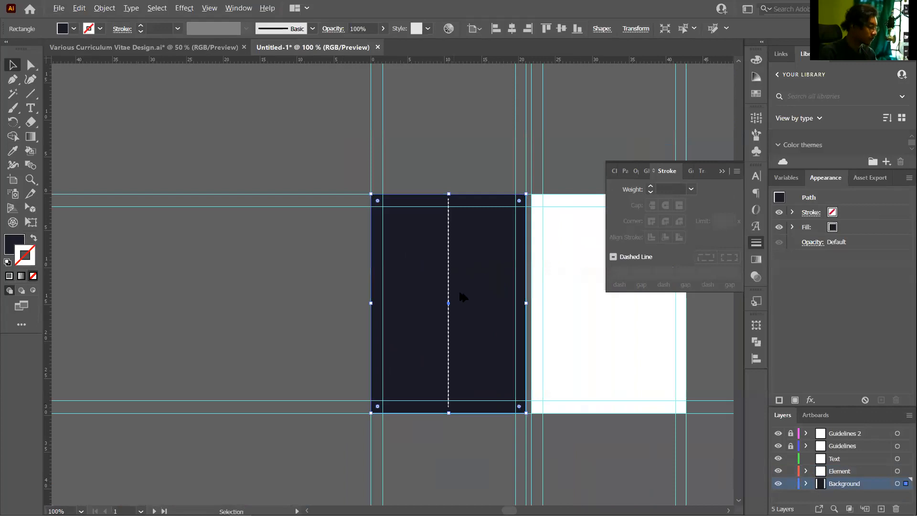
pyautogui.scroll(4, 454, 210)
pyautogui.scroll(-1, 420, 200)
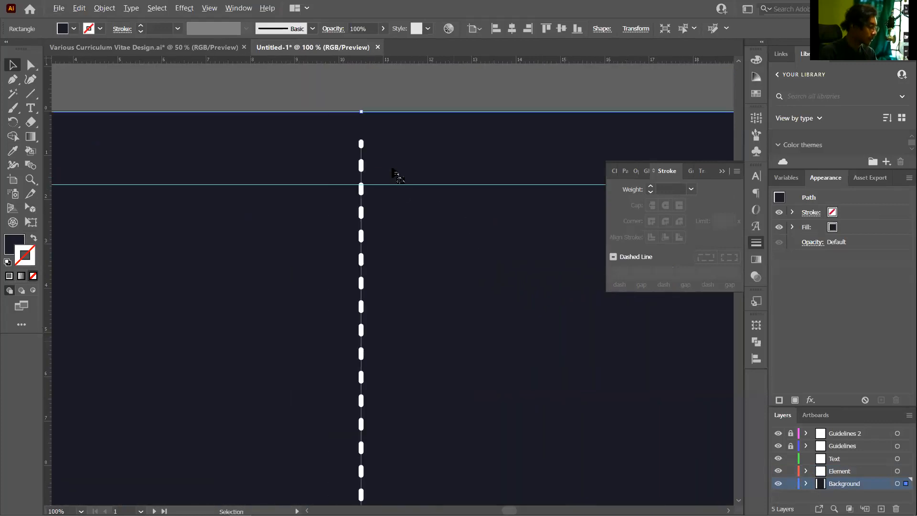
pyautogui.scroll(1, 378, 165)
# Select the dashed divider, then deselect it to review the finished line on the artboard
pyautogui.click(366, 129)
pyautogui.scroll(-3, 395, 161)
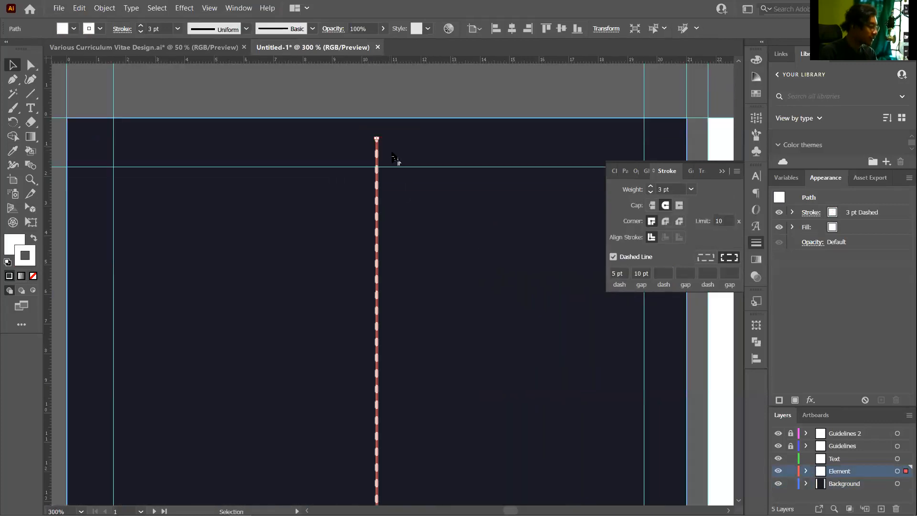
pyautogui.scroll(-4, 395, 162)
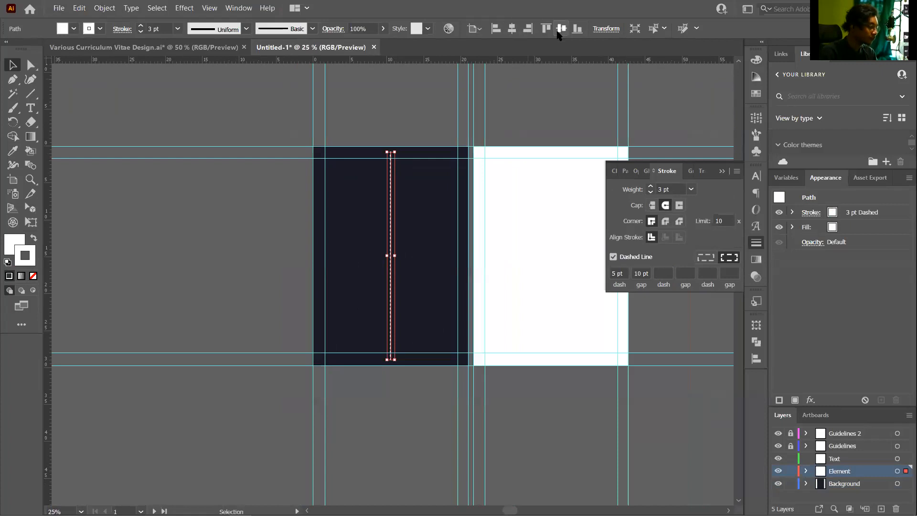
pyautogui.click(477, 301)
pyautogui.scroll(2, 389, 269)
pyautogui.scroll(2, 386, 258)
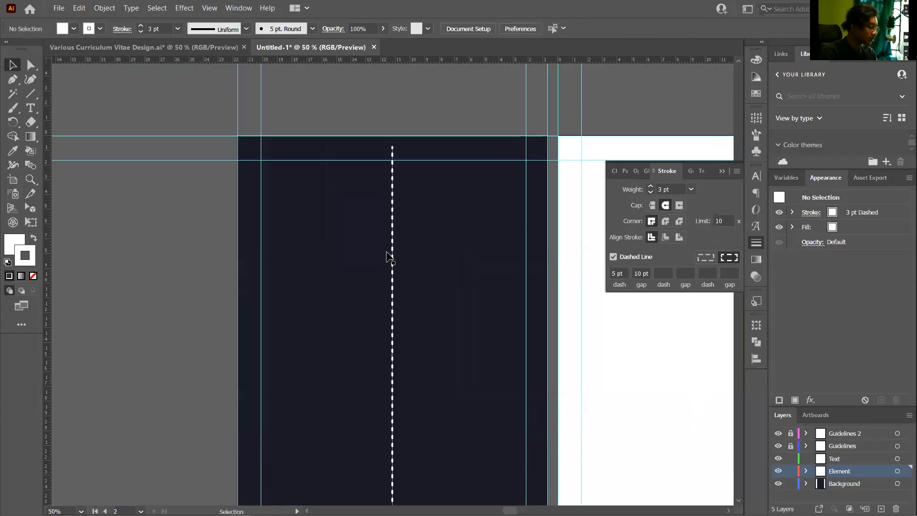
pyautogui.scroll(3, 394, 235)
pyautogui.scroll(-3, 395, 226)
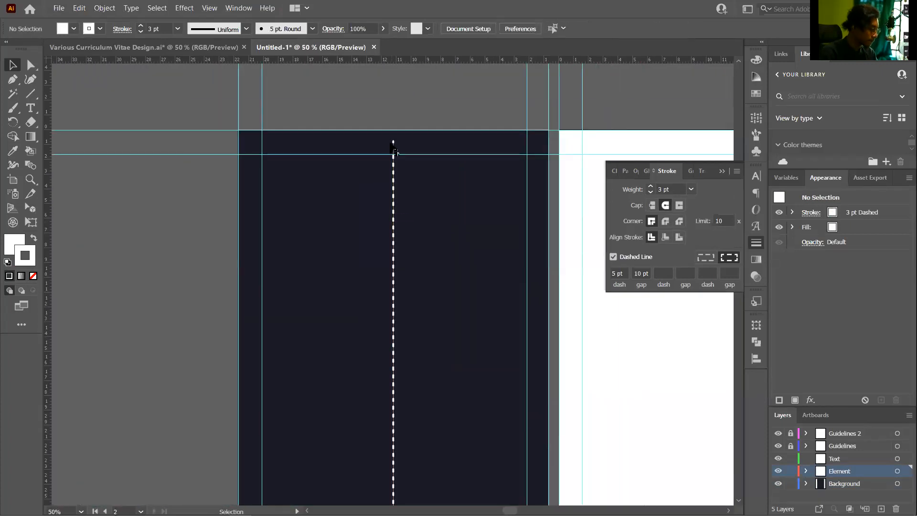
pyautogui.scroll(2, 388, 160)
pyautogui.scroll(-4, 388, 160)
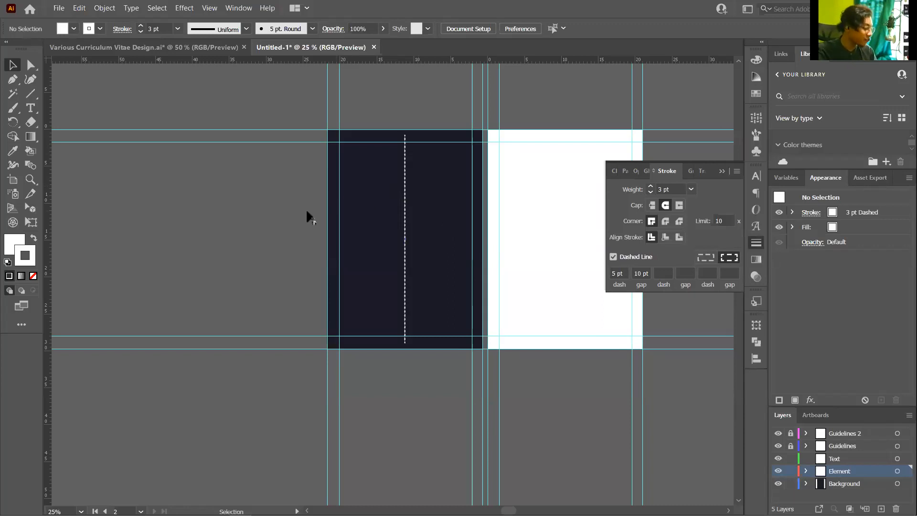
# Make the Text layer the active layer in the Layers panel
pyautogui.scroll(3, 352, 145)
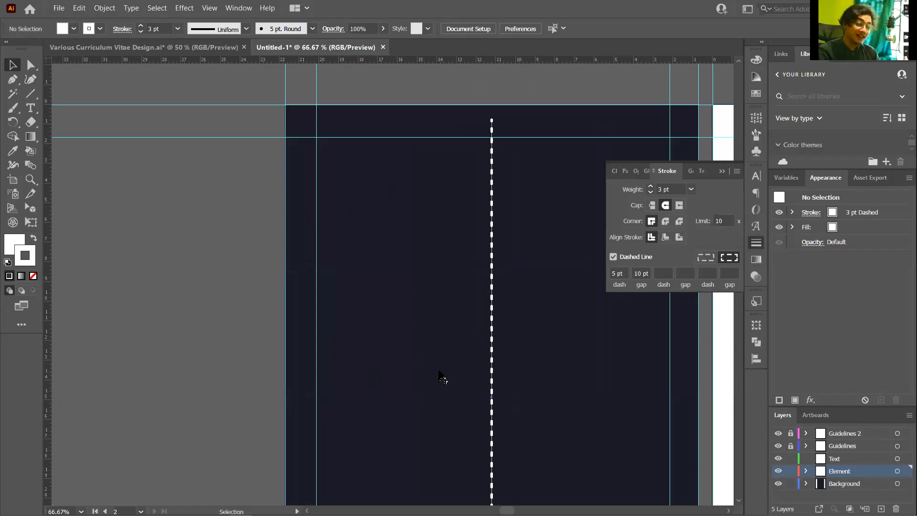
pyautogui.click(852, 459)
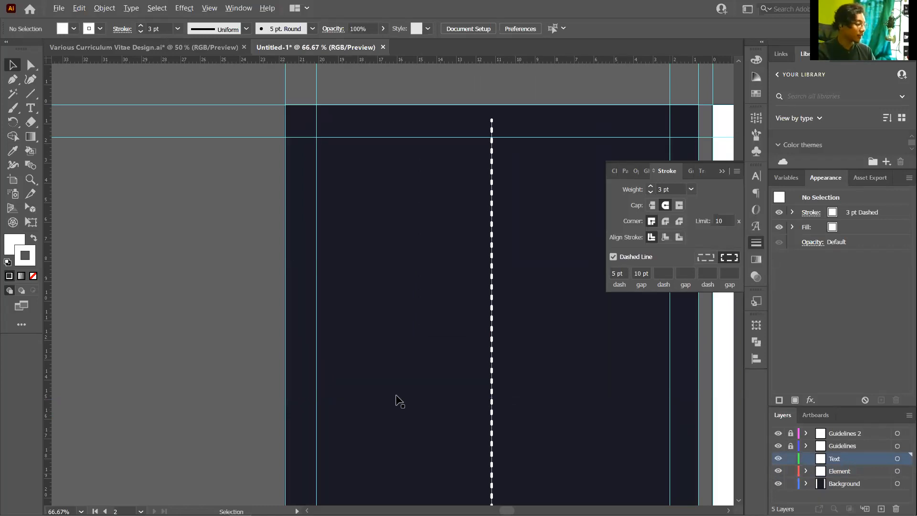
# Create point text on the pasteboard holding the person's full name on two lines
pyautogui.moveTo(396, 395); pyautogui.dragTo(393, 393)
pyautogui.click(34, 109)
pyautogui.click(167, 239)
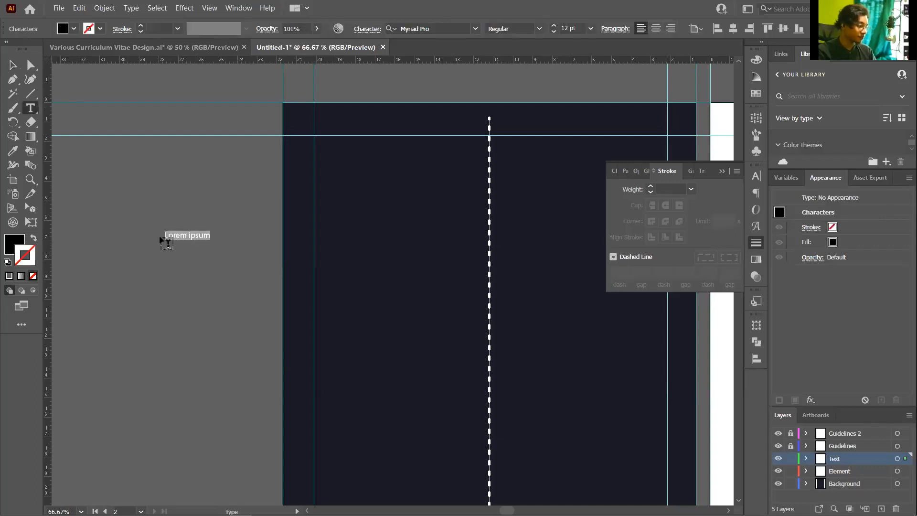
pyautogui.scroll(3, 133, 236)
pyautogui.scroll(-2, 132, 236)
pyautogui.scroll(2, 220, 238)
pyautogui.scroll(-1, 260, 277)
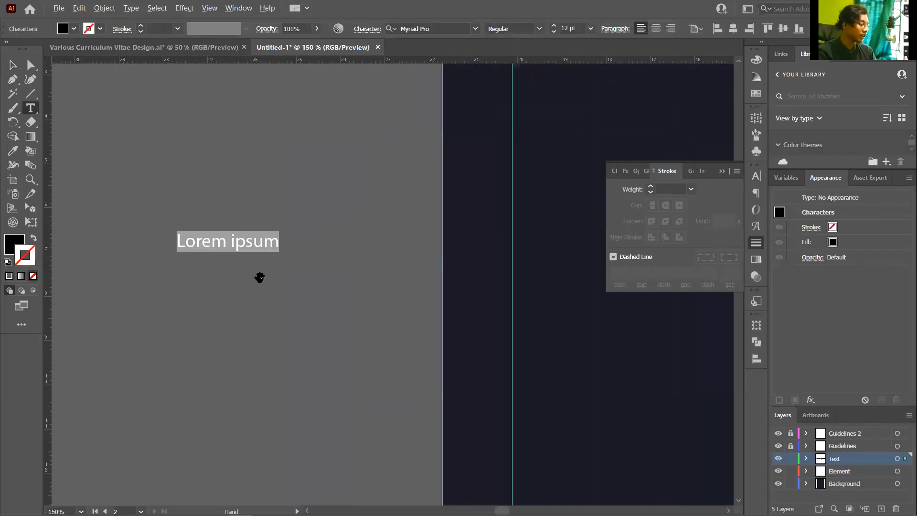
pyautogui.scroll(1, 260, 277)
pyautogui.press('BackSpace')
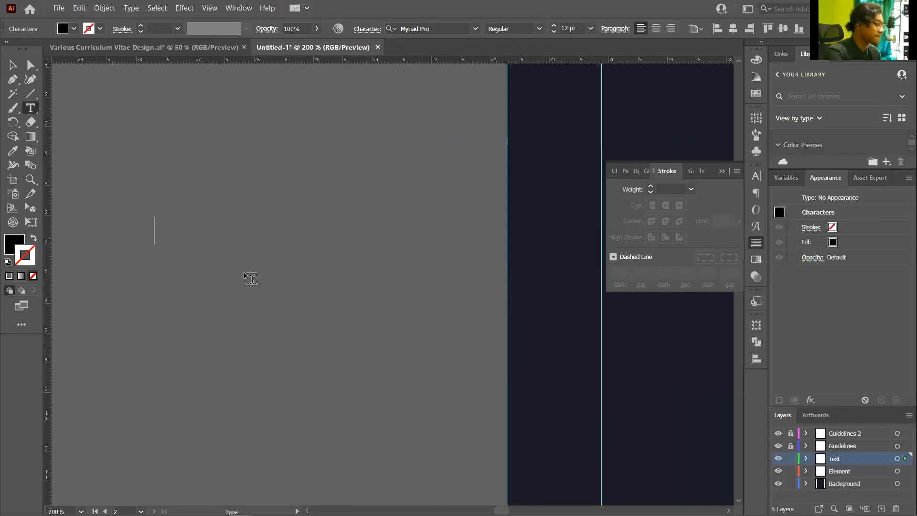
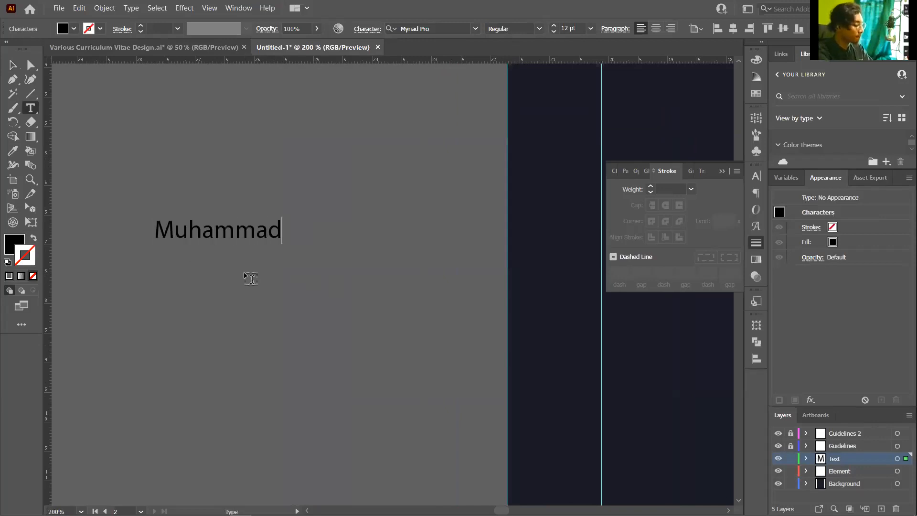
pyautogui.press('Return')
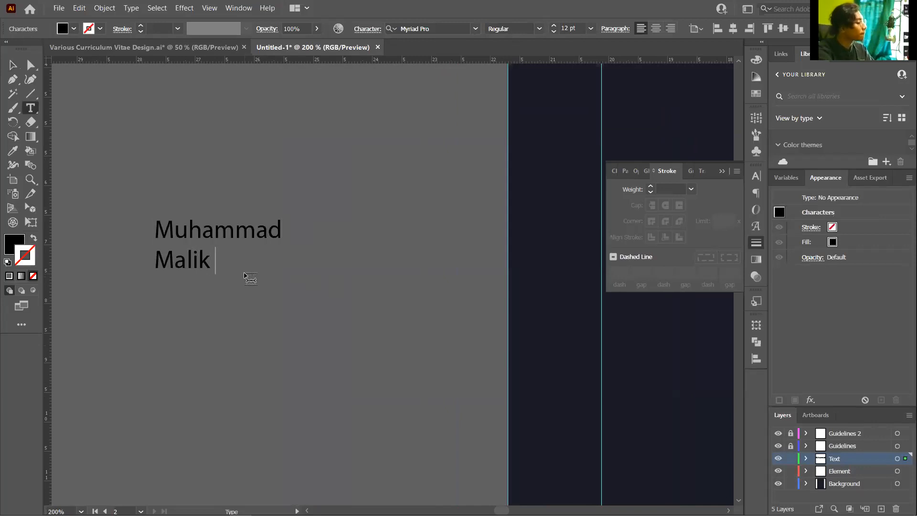
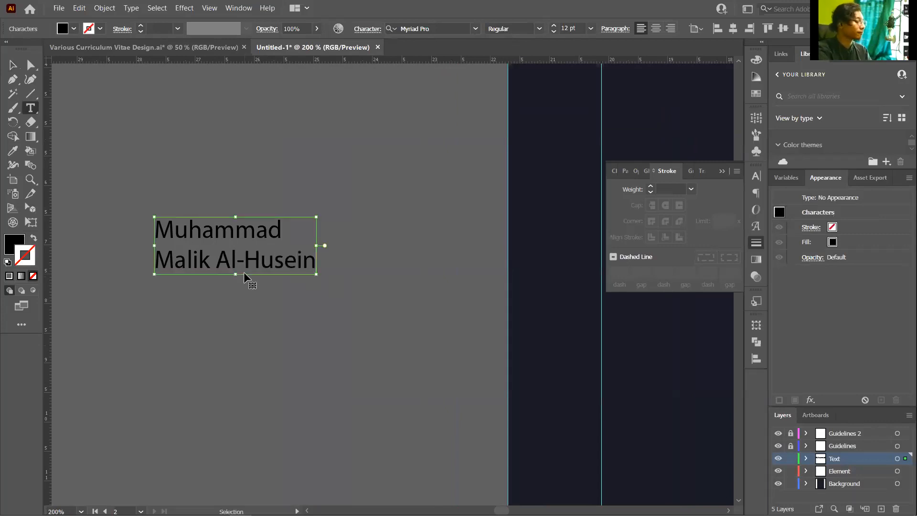
# Select all the name text and search the font field for 'montserra'
pyautogui.hotkey('ctrl', 'a')
pyautogui.click(420, 28)
pyautogui.write('montserra')
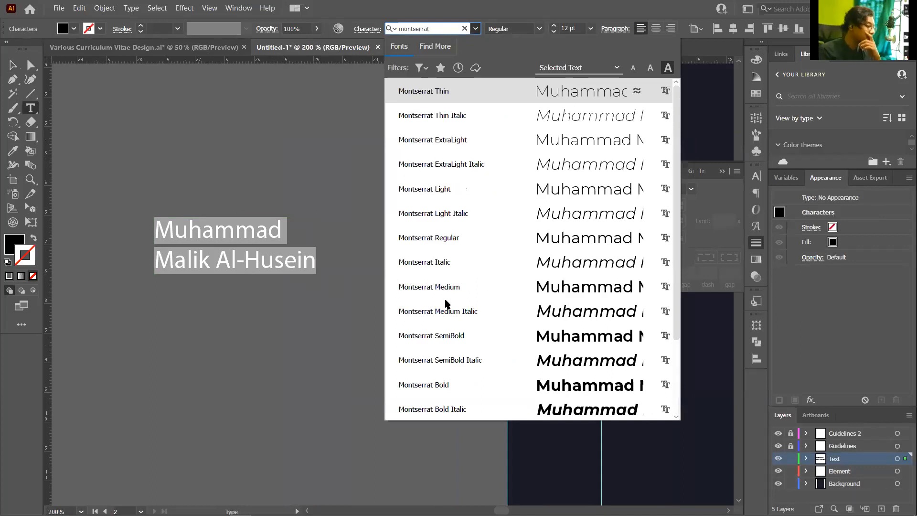
# Apply Montserrat ExtraBold to the name and return to the Selection tool
pyautogui.scroll(-1, 489, 352)
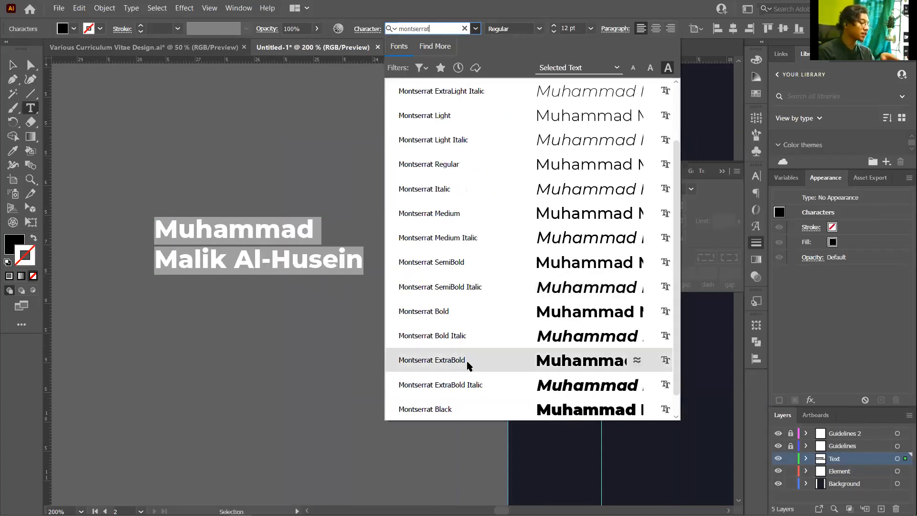
pyautogui.click(467, 361)
pyautogui.click(13, 66)
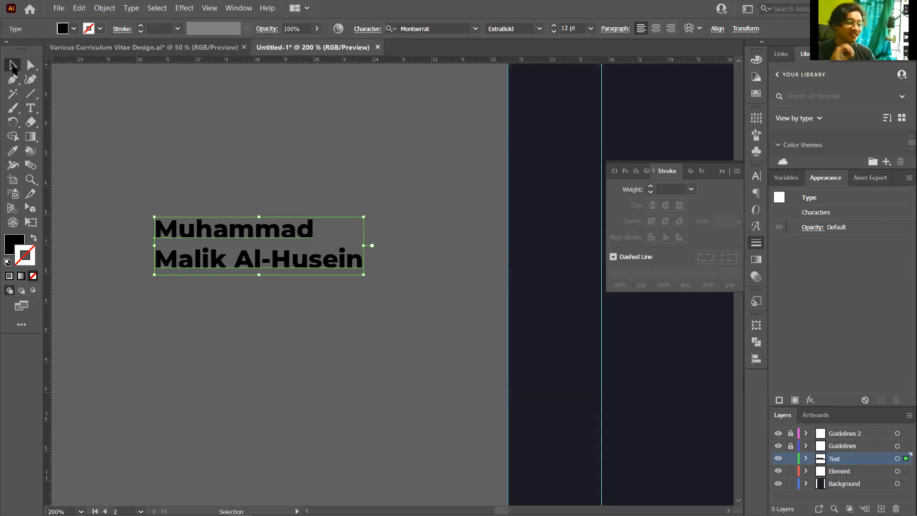
# Move the name heading onto the navy artboard and right-align it
pyautogui.click(223, 180)
pyautogui.scroll(-1, 139, 270)
pyautogui.scroll(-5, 138, 270)
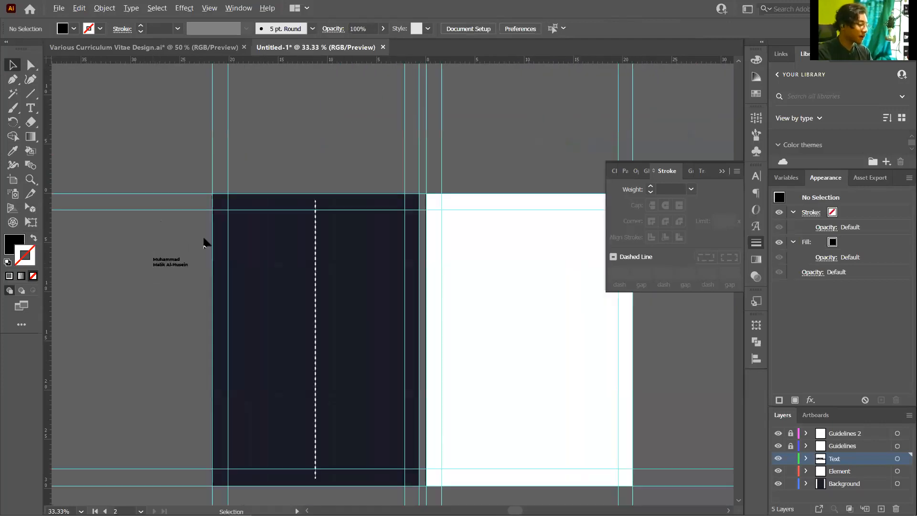
pyautogui.scroll(3, 205, 241)
pyautogui.moveTo(126, 295); pyautogui.dragTo(365, 211)
pyautogui.scroll(-1, 127, 293)
pyautogui.scroll(4, 374, 211)
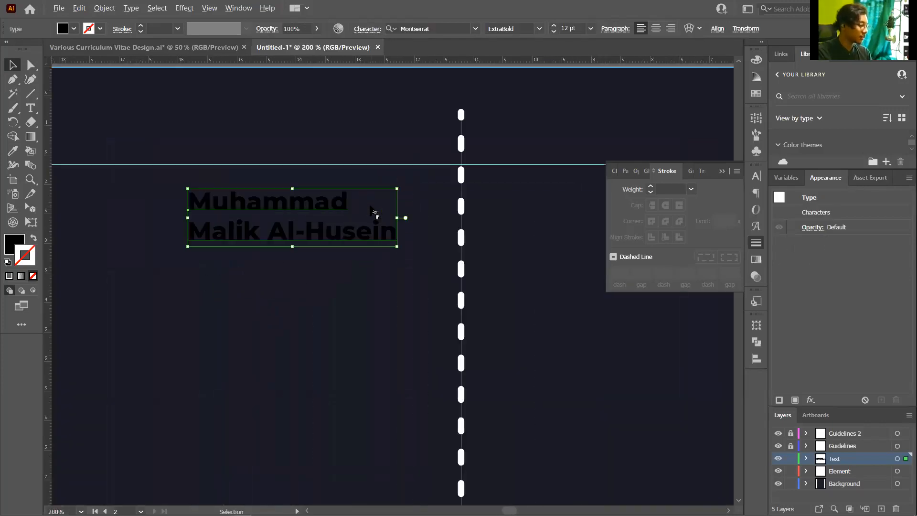
pyautogui.click(671, 29)
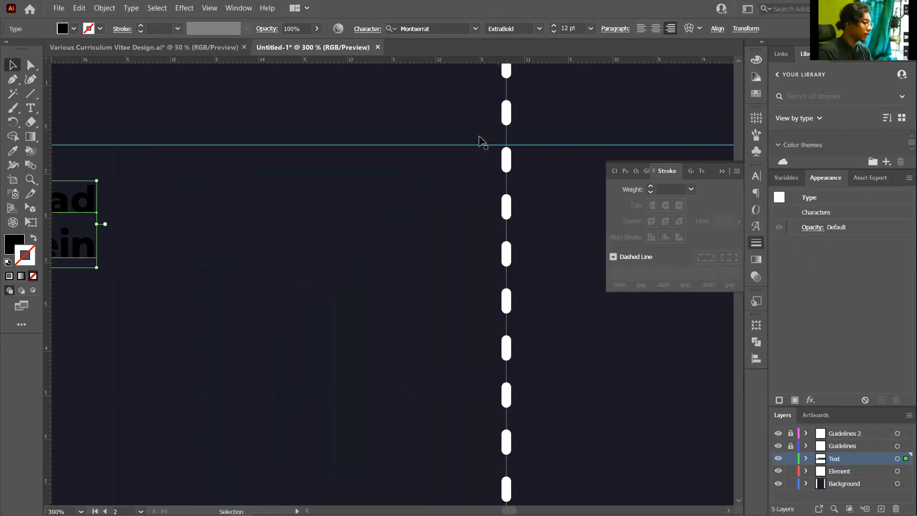
# Fill the name text with the orange swatch and remove its stroke
pyautogui.scroll(-3, 500, 156)
pyautogui.scroll(3, 239, 176)
pyautogui.scroll(-3, 200, 191)
pyautogui.scroll(2, 388, 170)
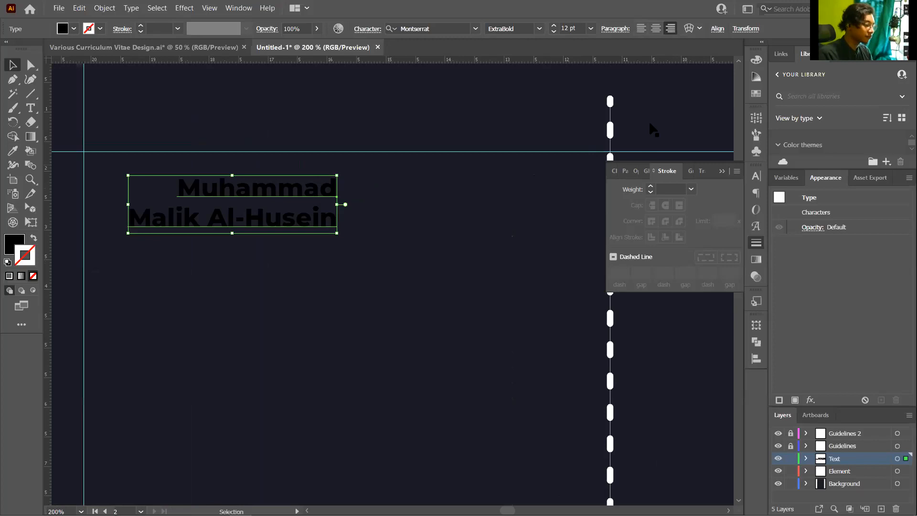
pyautogui.click(756, 95)
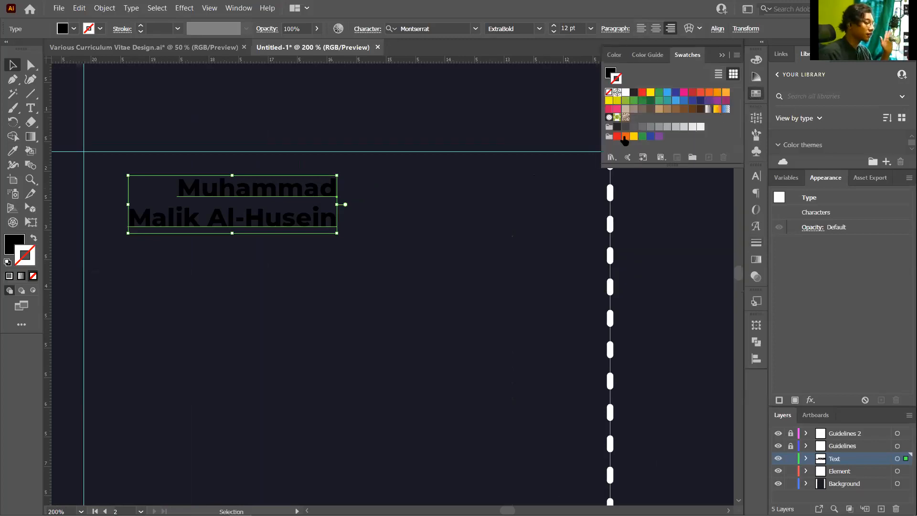
pyautogui.click(726, 93)
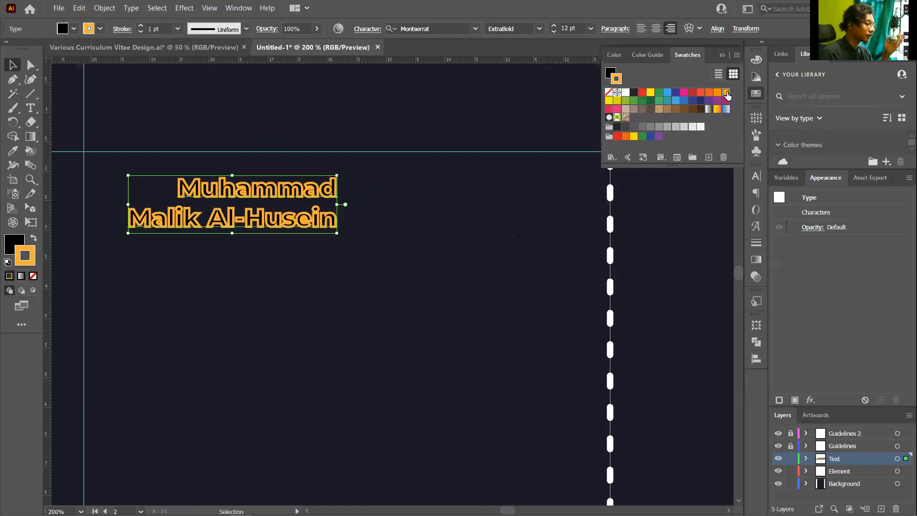
pyautogui.press('/')
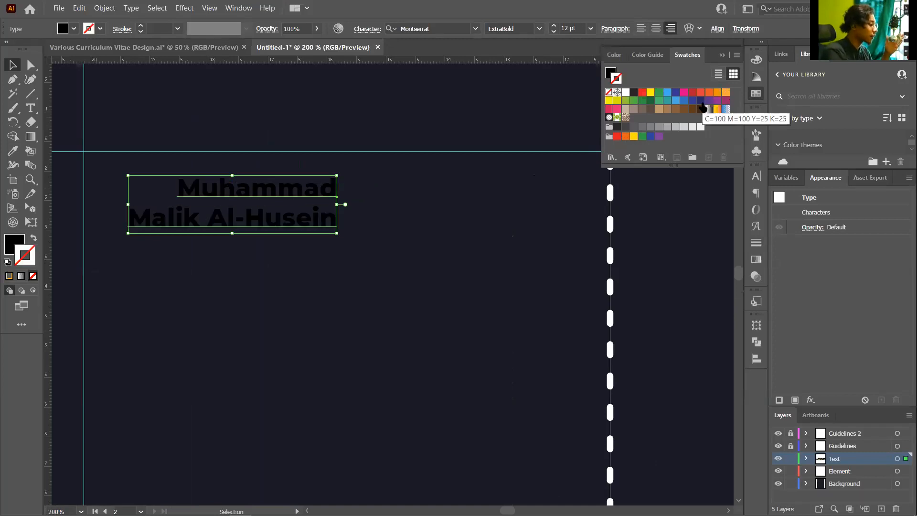
pyautogui.click(611, 76)
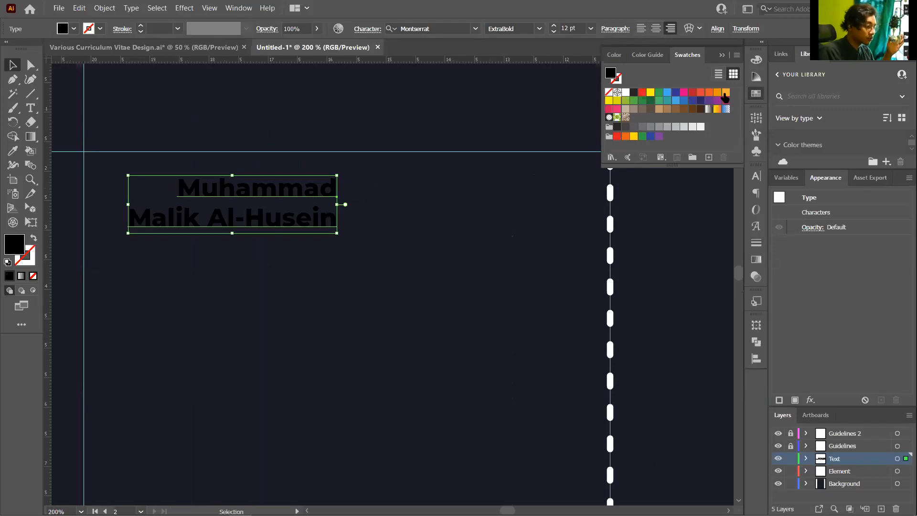
pyautogui.click(726, 93)
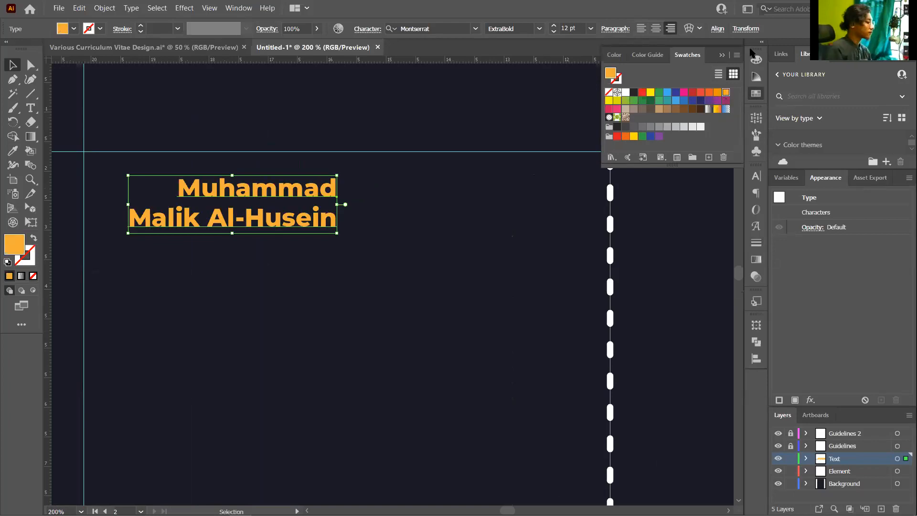
pyautogui.click(305, 266)
pyautogui.scroll(-3, 304, 265)
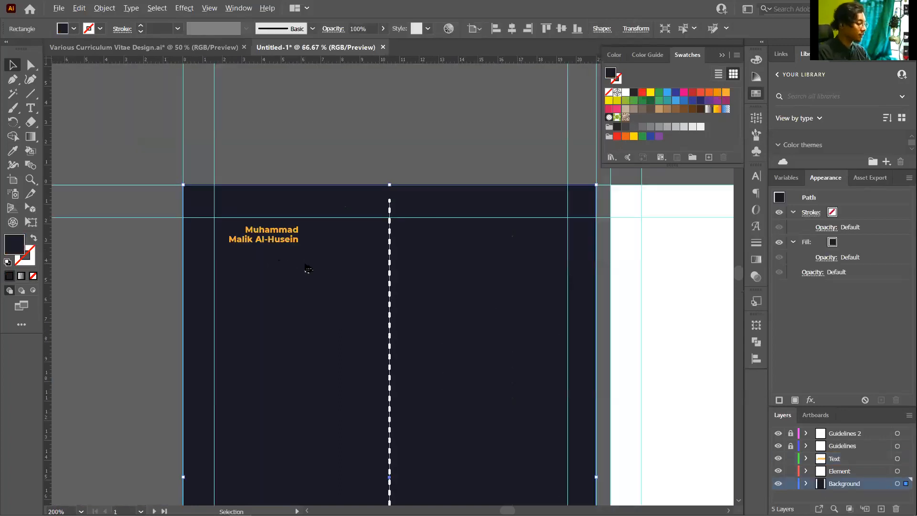
pyautogui.click(296, 243)
pyautogui.scroll(2, 300, 245)
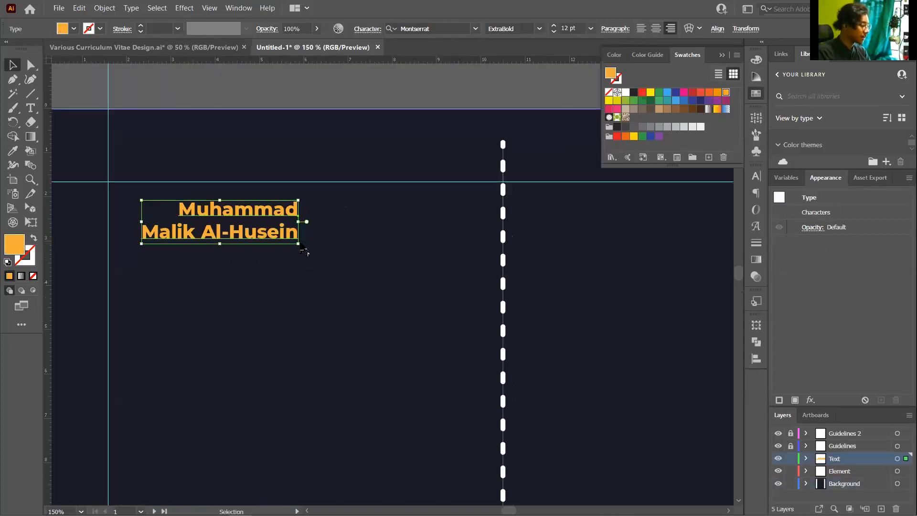
# Enlarge the name heading and change its text to UPPERCASE
pyautogui.moveTo(301, 245); pyautogui.dragTo(484, 201)
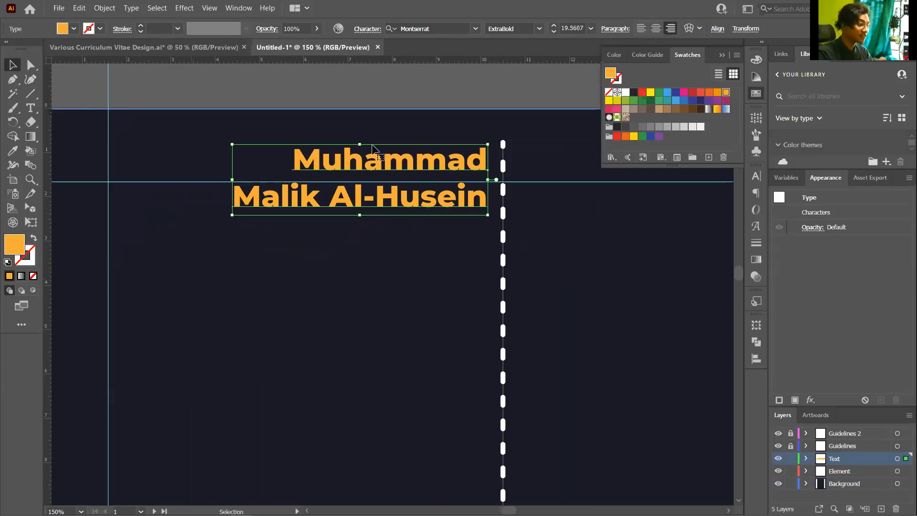
pyautogui.doubleClick(380, 158)
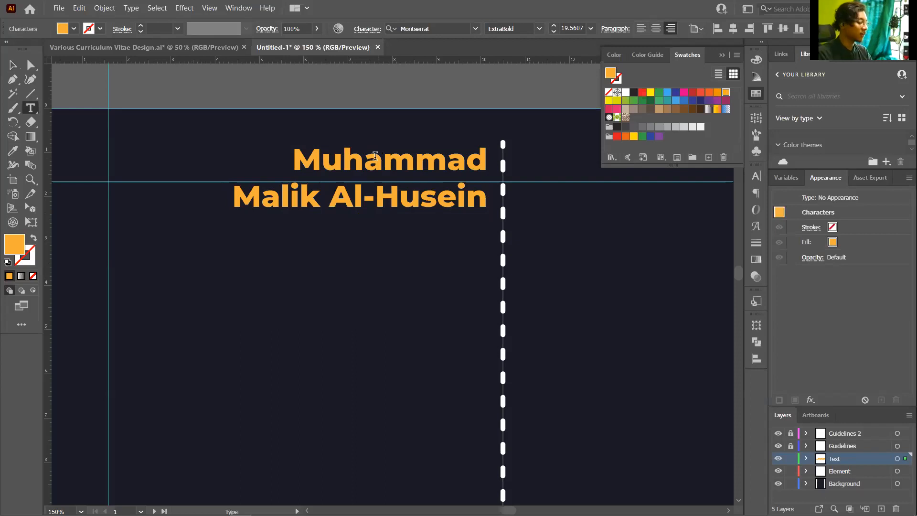
pyautogui.hotkey('ctrl', 'a')
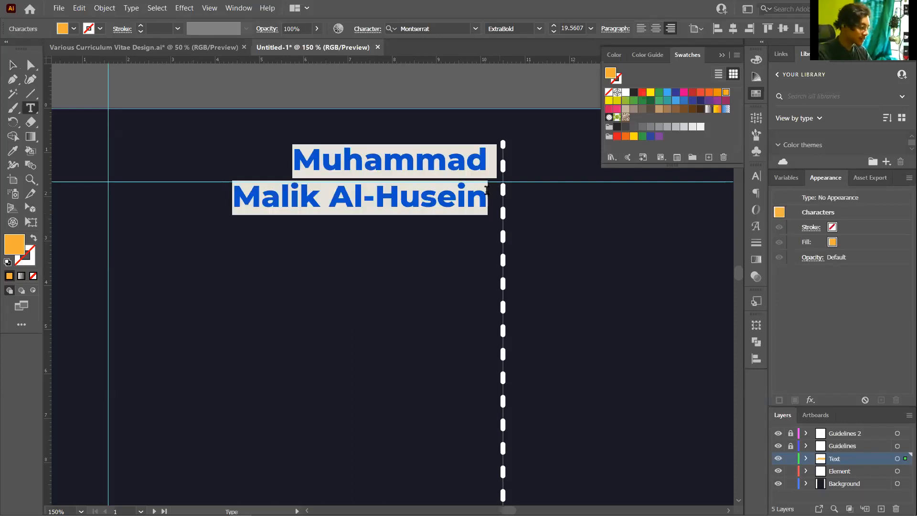
pyautogui.click(131, 8)
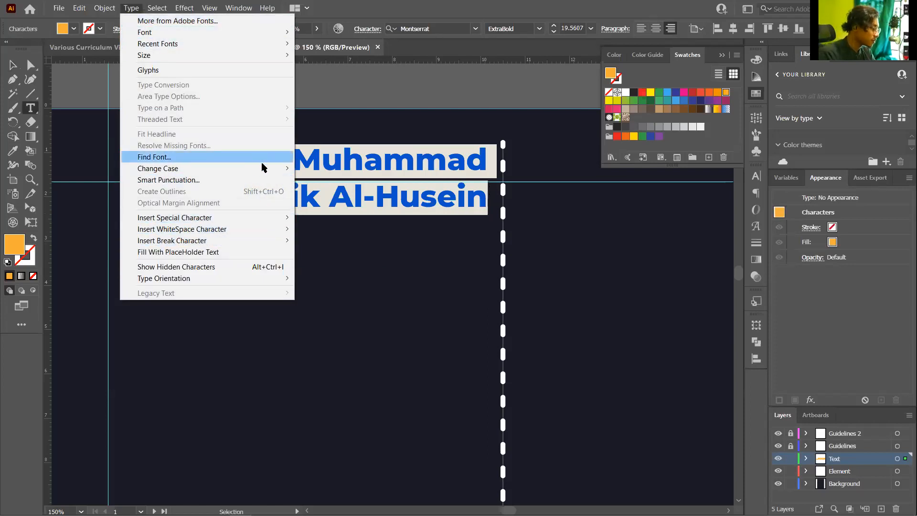
pyautogui.moveTo(277, 168)
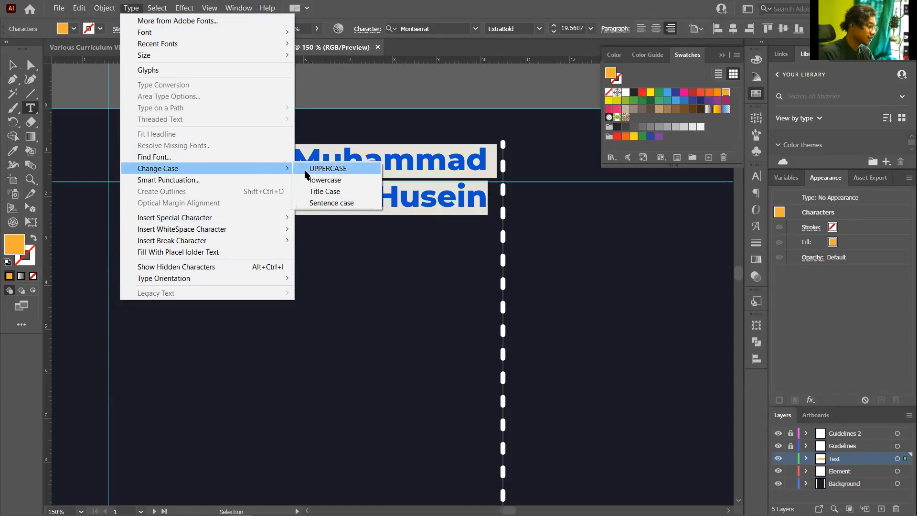
pyautogui.click(305, 168)
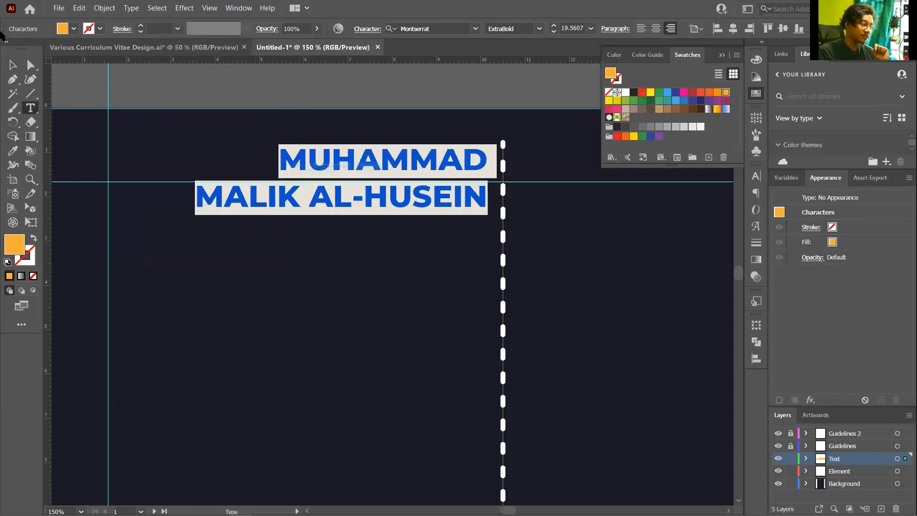
pyautogui.press('Escape')
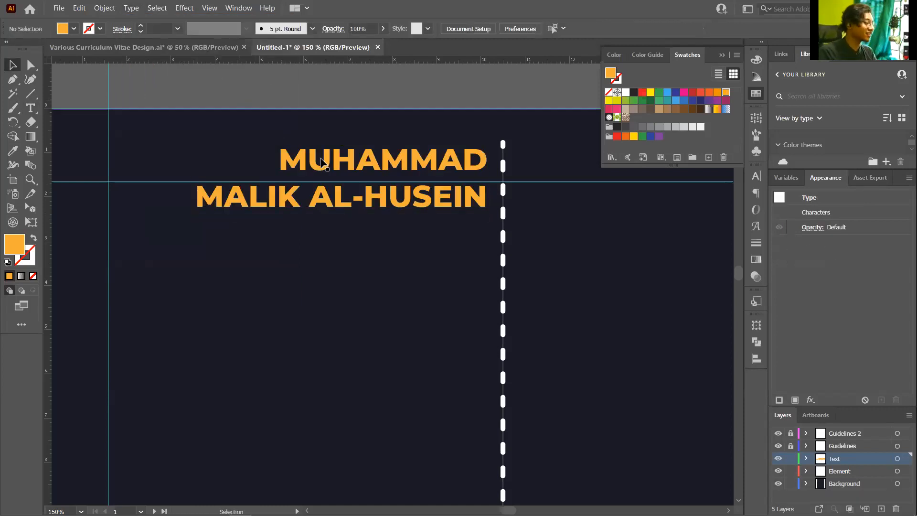
# Scale the name to about 23.4 pt and nudge its right edge onto the divider
pyautogui.scroll(-1, 243, 100)
pyautogui.click(211, 155)
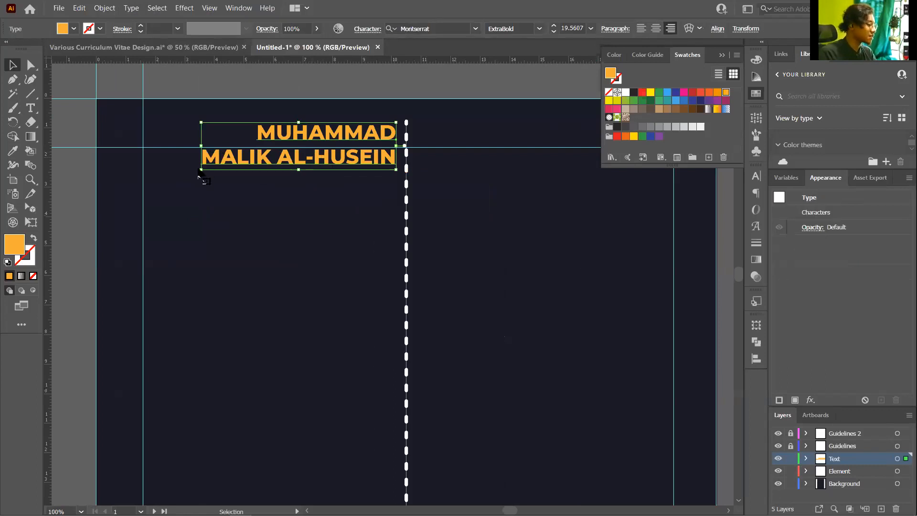
pyautogui.scroll(1, 196, 181)
pyautogui.moveTo(187, 189); pyautogui.dragTo(143, 196)
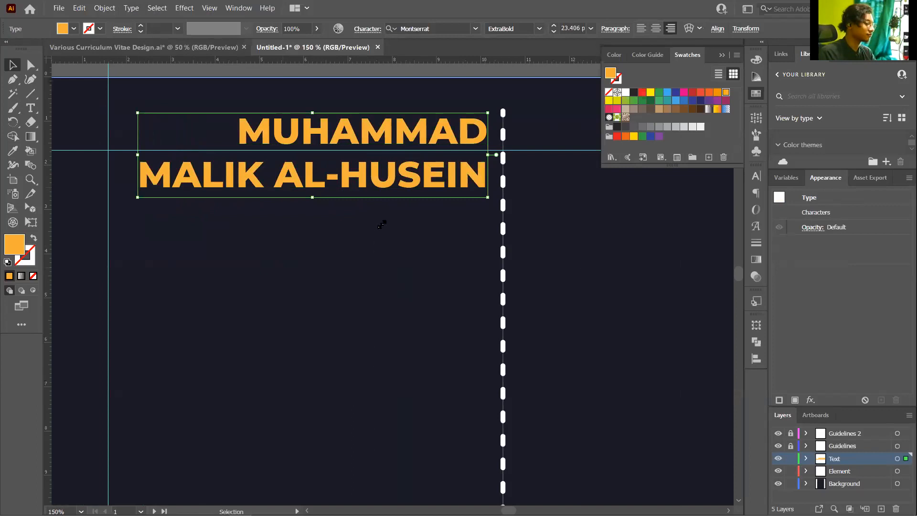
pyautogui.click(380, 225)
pyautogui.scroll(-2, 382, 225)
pyautogui.scroll(3, 407, 174)
pyautogui.click(442, 202)
pyautogui.moveTo(442, 202)
pyautogui.mouseDown()
pyautogui.moveTo(432, 206)
pyautogui.moveTo(440, 208)
pyautogui.mouseUp()
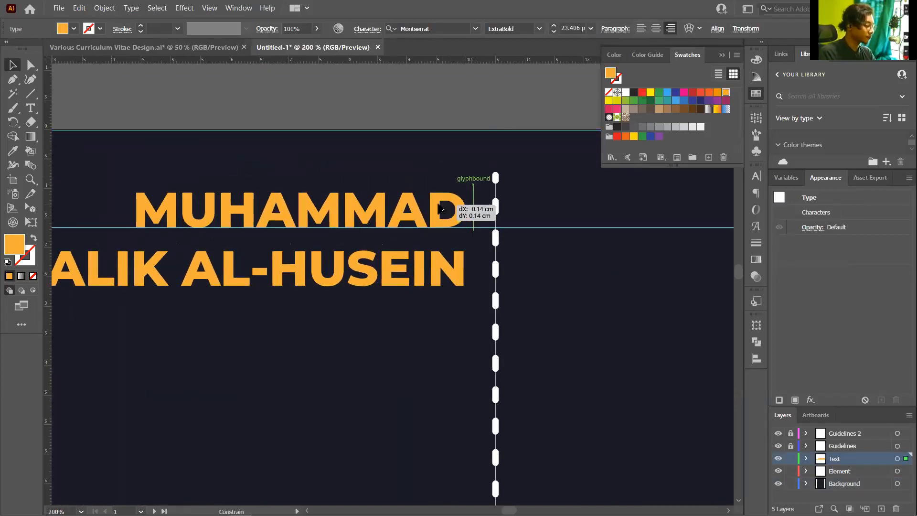
# Check the heading's alignment against the dashed divider, ending with nothing selected
pyautogui.click(518, 227)
pyautogui.scroll(-3, 424, 201)
pyautogui.scroll(-3, 426, 205)
pyautogui.scroll(1, 406, 165)
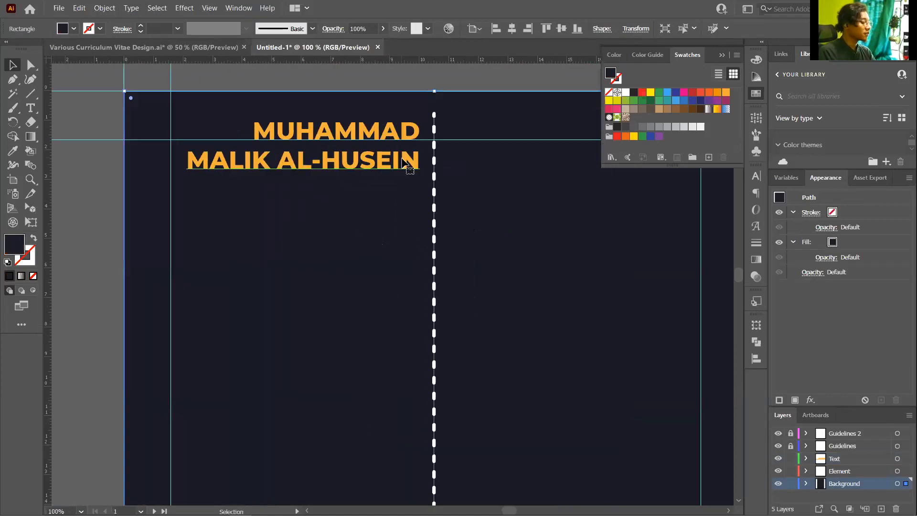
pyautogui.click(400, 186)
pyautogui.click(390, 234)
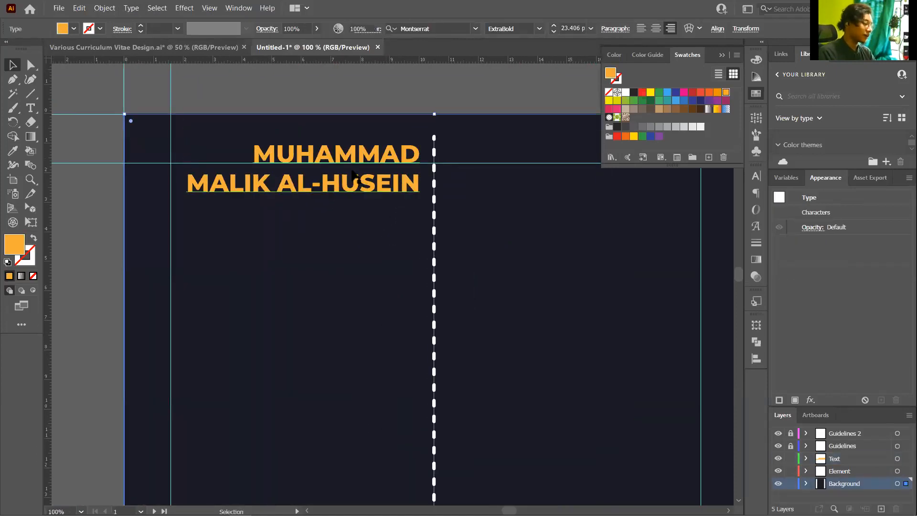
pyautogui.scroll(2, 405, 186)
pyautogui.click(405, 189)
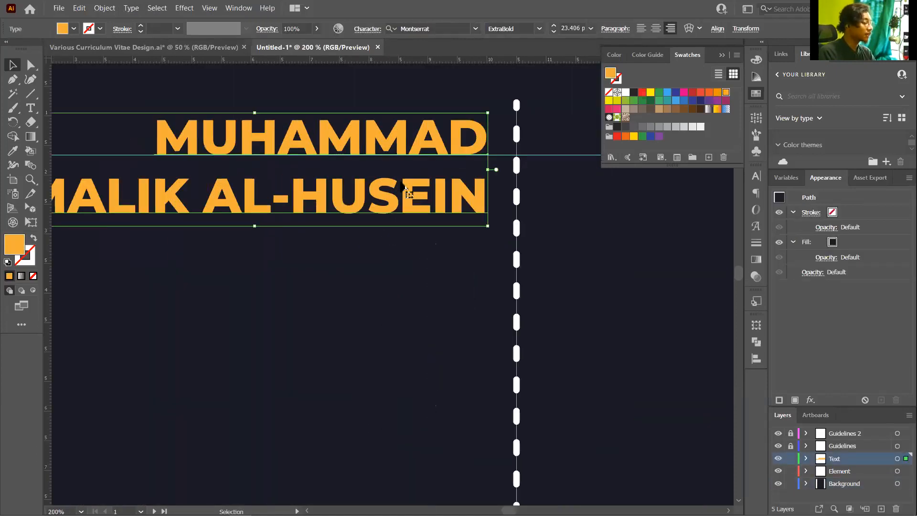
pyautogui.scroll(-2, 405, 189)
pyautogui.click(478, 115)
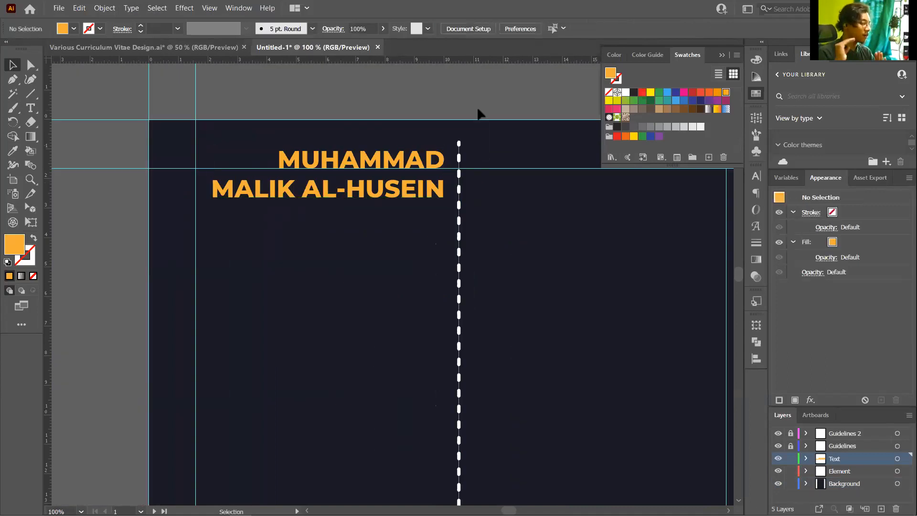
# Inspect the heading font in the Various Curriculum Vitae Design reference document
pyautogui.click(164, 48)
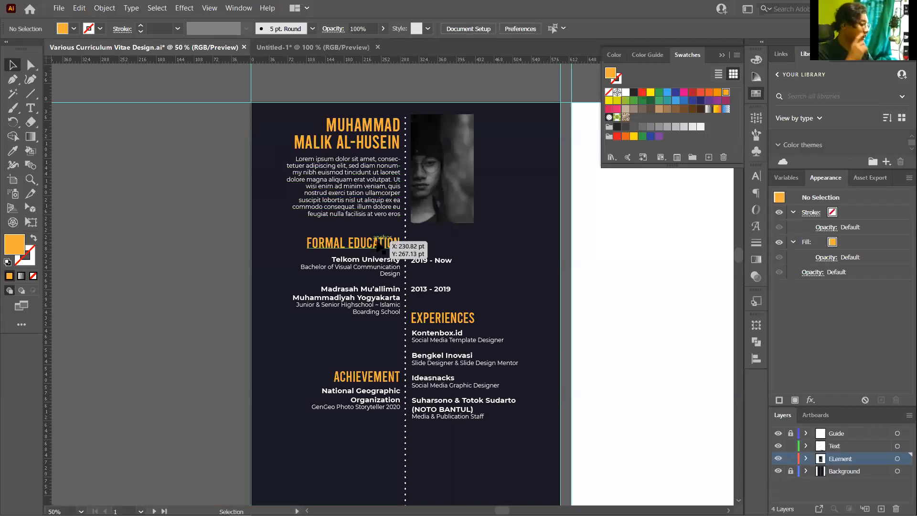
pyautogui.click(390, 193)
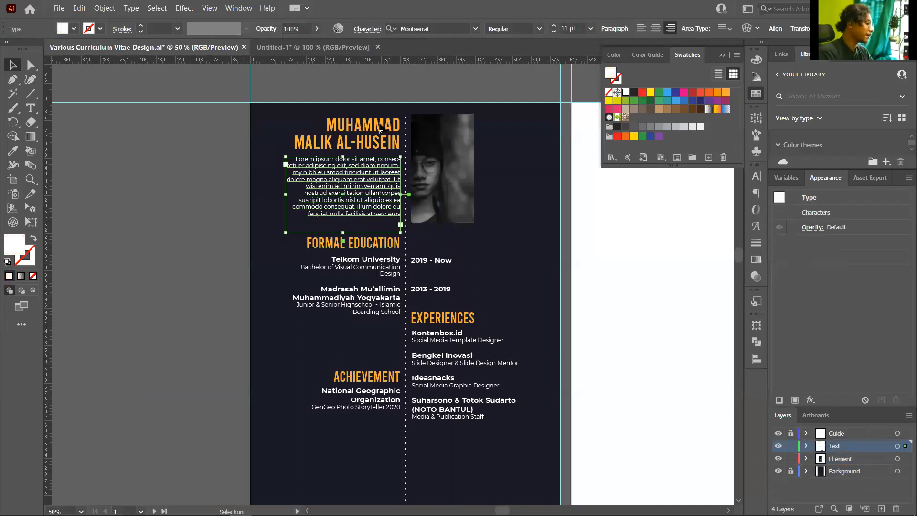
pyautogui.scroll(2, 380, 181)
pyautogui.click(380, 105)
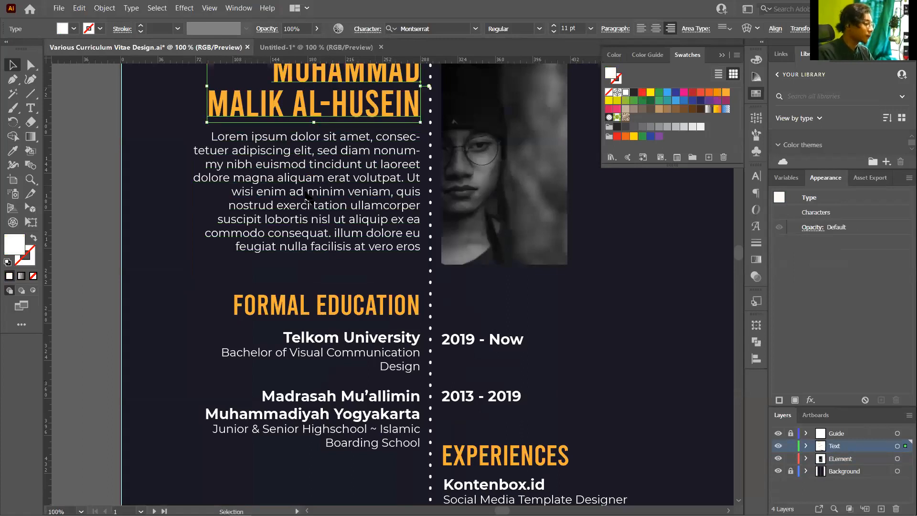
pyautogui.scroll(3, 344, 220)
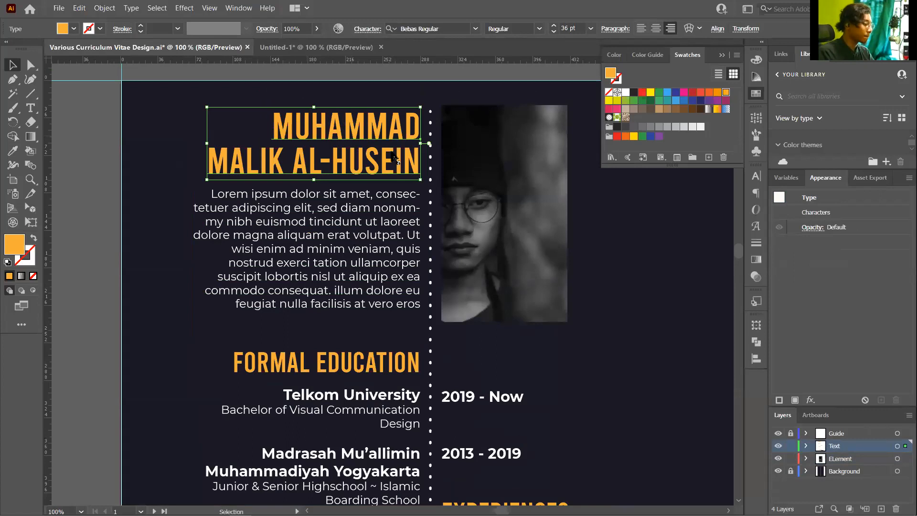
pyautogui.hotkey('ctrl', 'z')
pyautogui.hotkey('ctrl', 'shift', 'z')
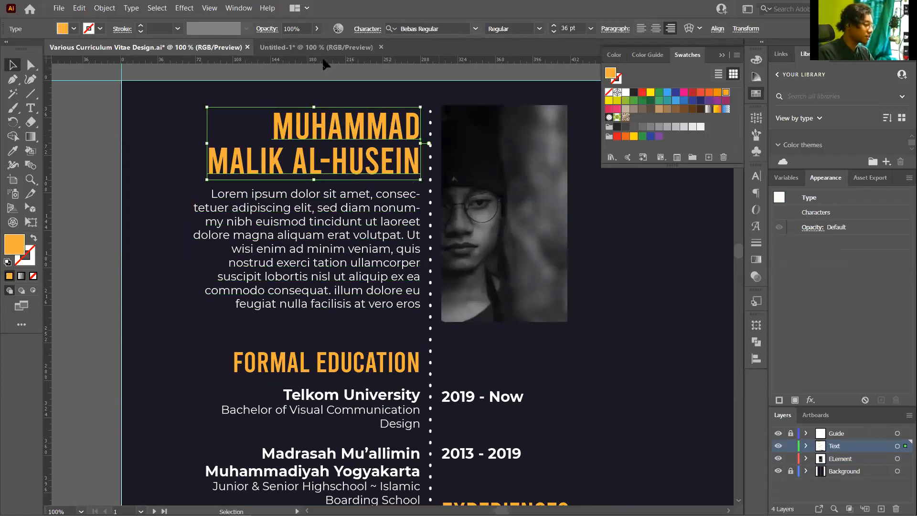
pyautogui.hotkey('ctrl', 'alt', 'shift', 'm')
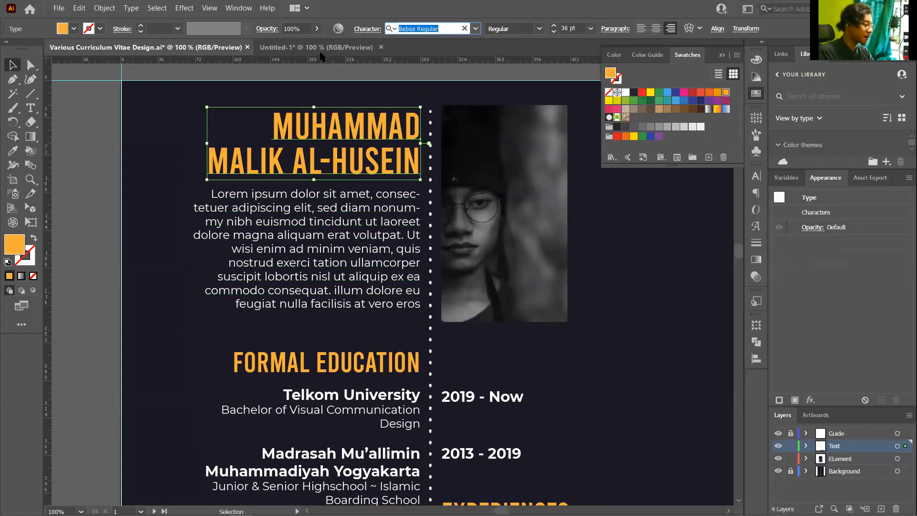
# Back in Untitled-1, search the name's font field for 'bebas' to list Bebas Neue Regular
pyautogui.click(316, 47)
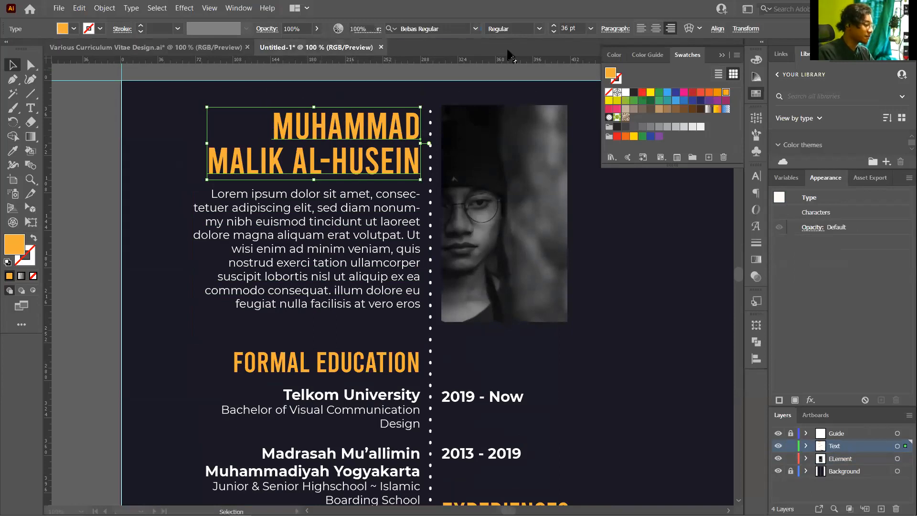
pyautogui.click(459, 26)
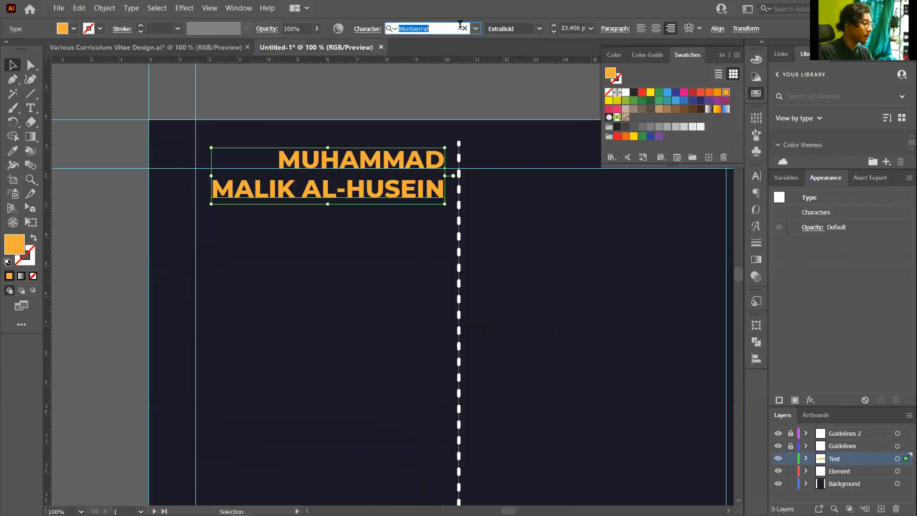
pyautogui.write('bebas')
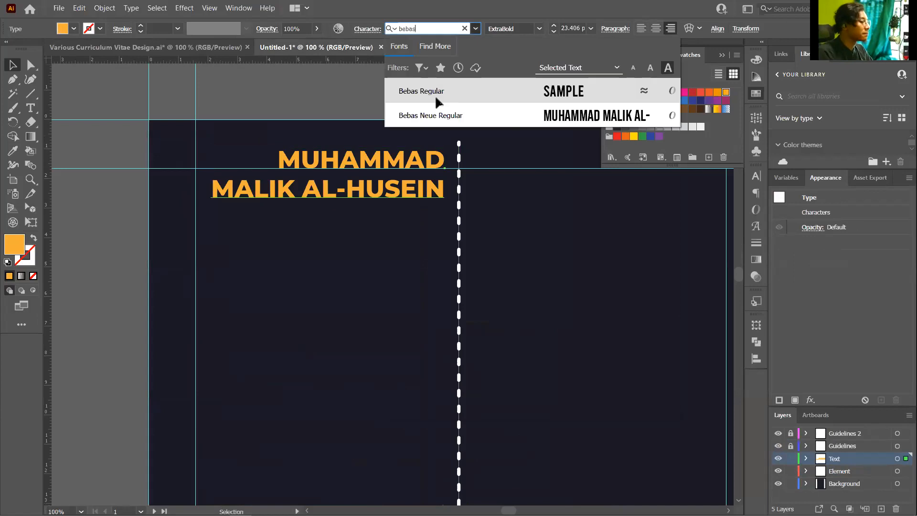
pyautogui.click(409, 94)
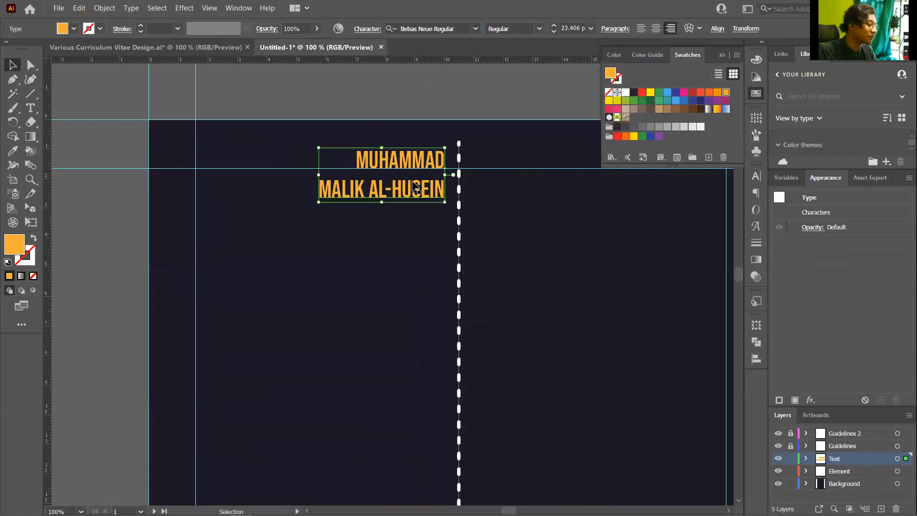
# Scale the Bebas Neue name heading to about 41.65 pt with its right edge on the divider
pyautogui.click(319, 208)
pyautogui.click(414, 182)
pyautogui.moveTo(287, 214); pyautogui.dragTo(196, 247)
pyautogui.click(441, 134)
pyautogui.click(421, 172)
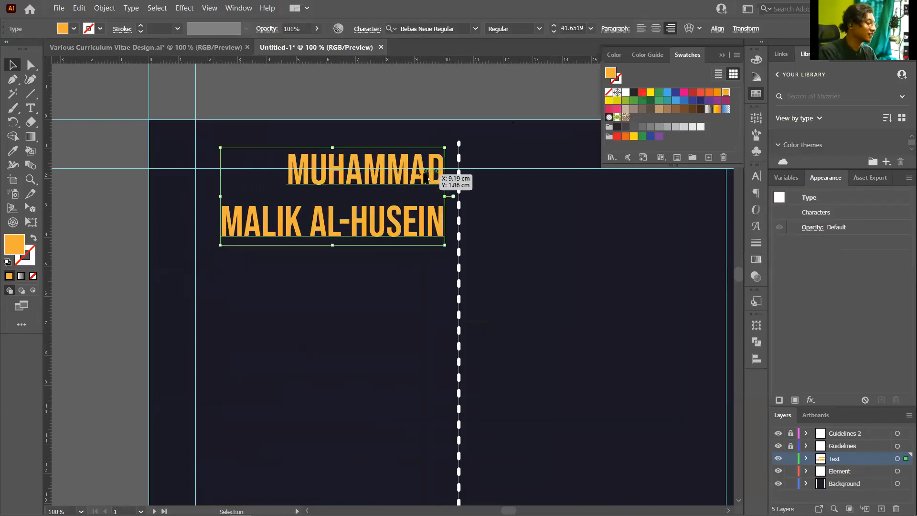
pyautogui.scroll(3, 435, 159)
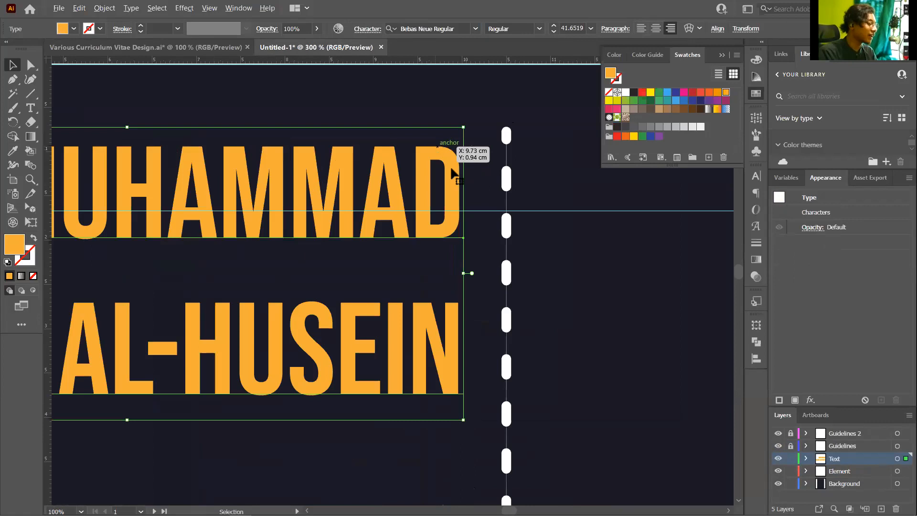
pyautogui.scroll(1, 465, 160)
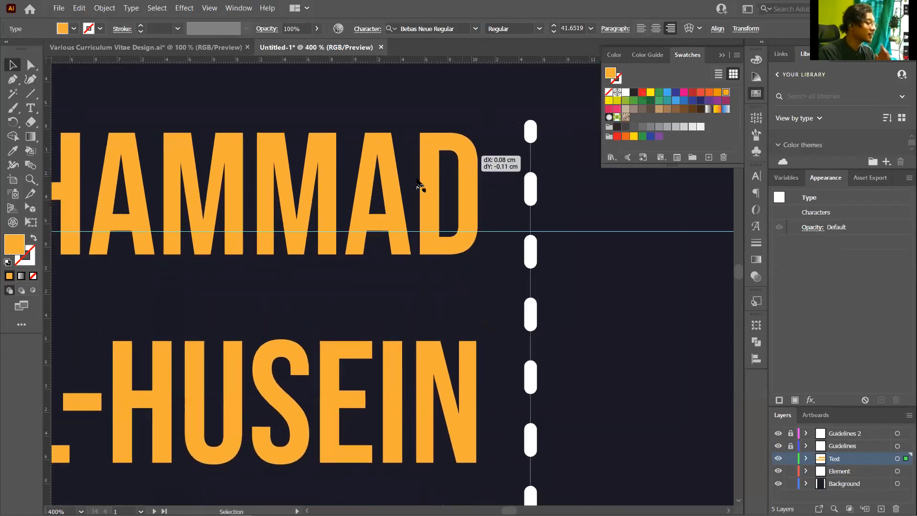
pyautogui.scroll(-4, 449, 182)
pyautogui.click(385, 92)
pyautogui.hotkey('ctrl', 'z')
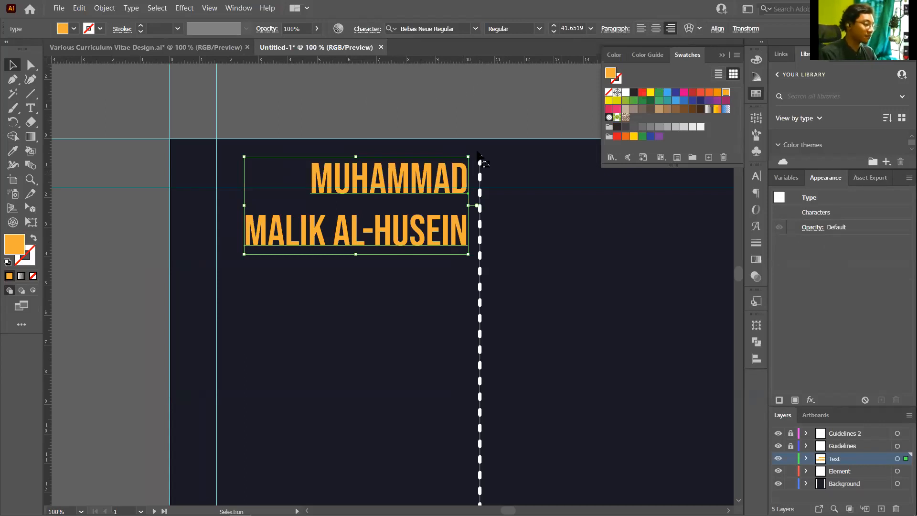
# Adjust the name heading's line spacing in the Character panel, starting from the 36 pt preset
pyautogui.click(376, 30)
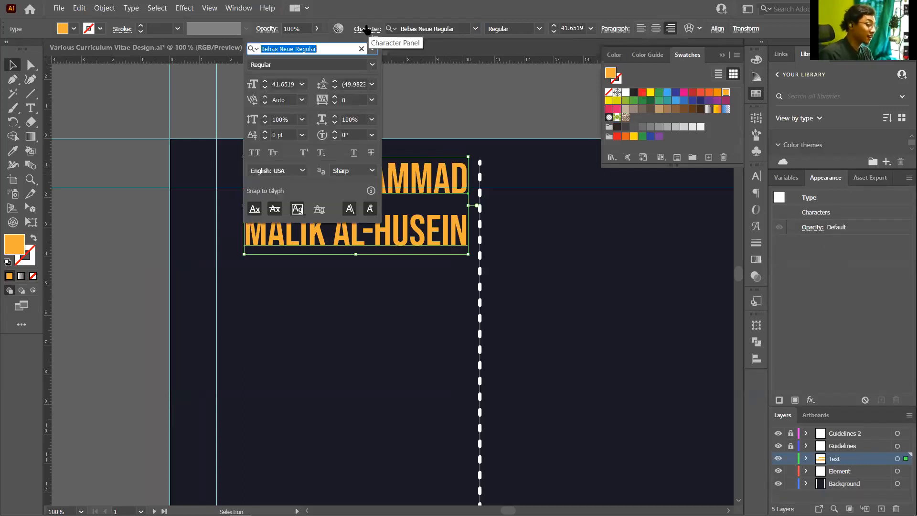
pyautogui.click(372, 84)
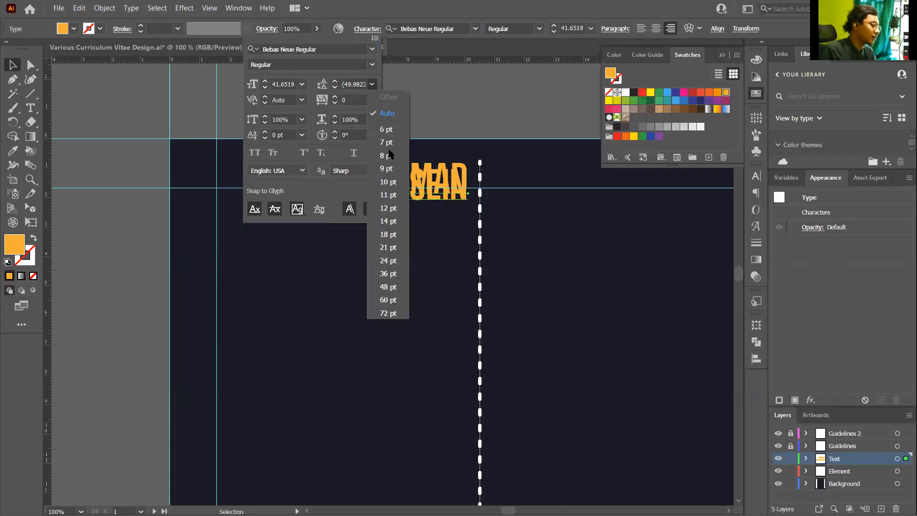
pyautogui.click(382, 274)
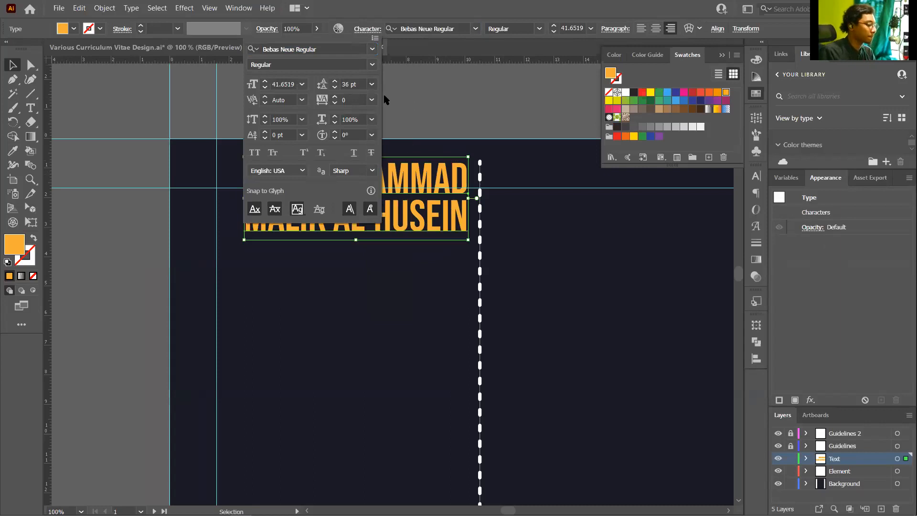
pyautogui.doubleClick(345, 83)
pyautogui.write('3')
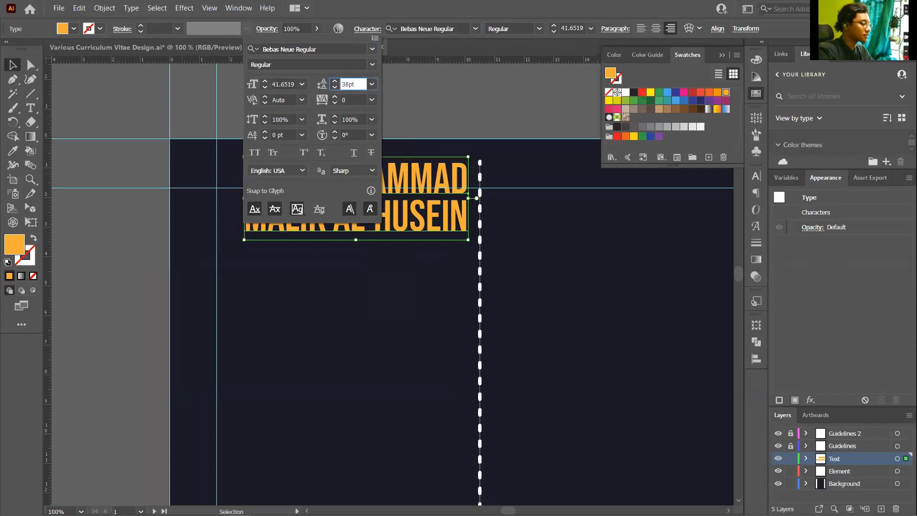
pyautogui.press('Return')
# Shrink the orange name heading slightly, to about 39.93 pt
pyautogui.click(205, 148)
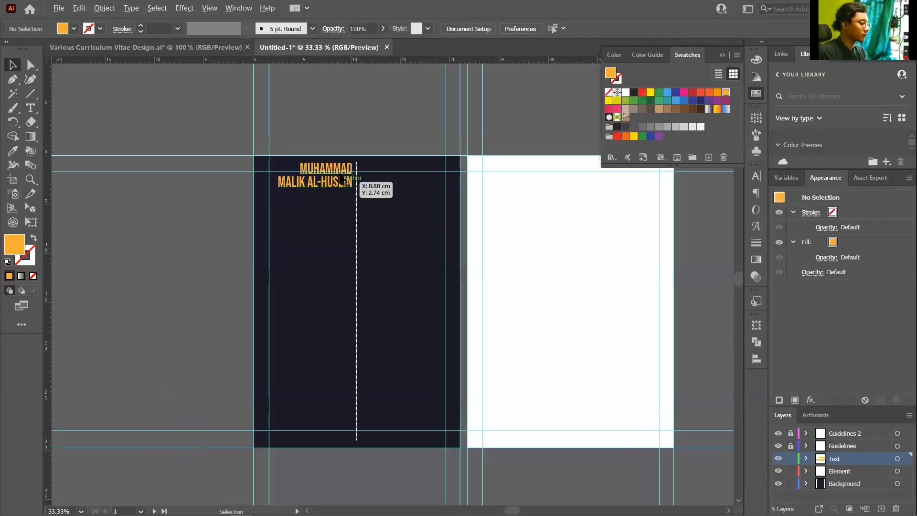
pyautogui.scroll(5, 345, 182)
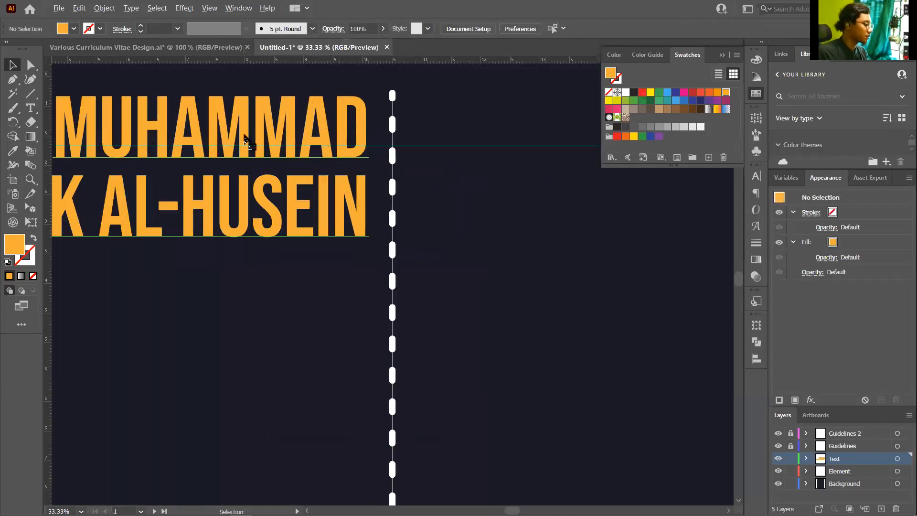
pyautogui.click(205, 128)
pyautogui.scroll(-3, 162, 112)
pyautogui.scroll(2, 143, 104)
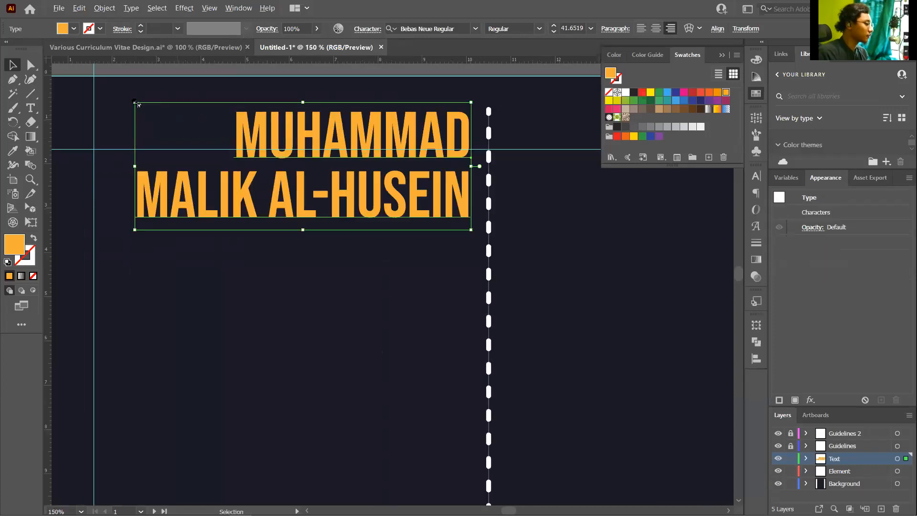
pyautogui.moveTo(143, 107); pyautogui.dragTo(148, 107)
pyautogui.click(391, 159)
# Reselect the name heading and check its new size in the layout
pyautogui.scroll(-2, 390, 159)
pyautogui.click(394, 164)
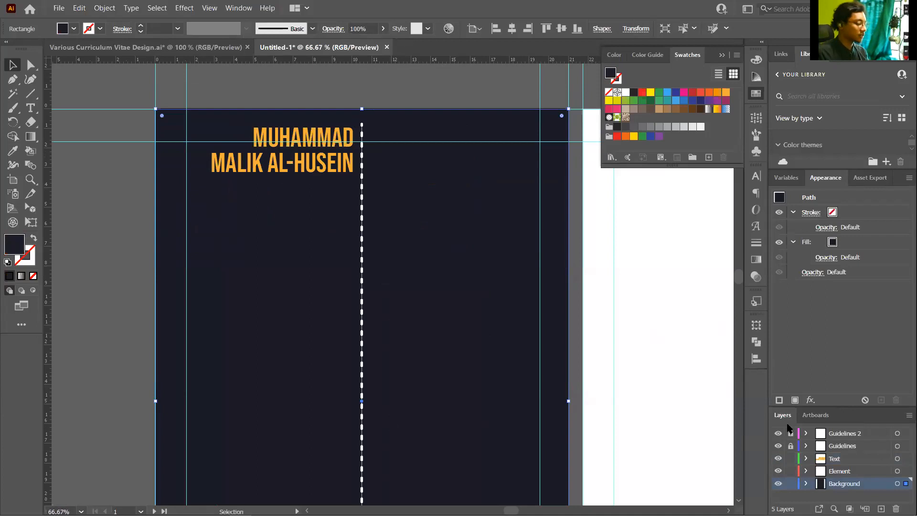
pyautogui.click(336, 169)
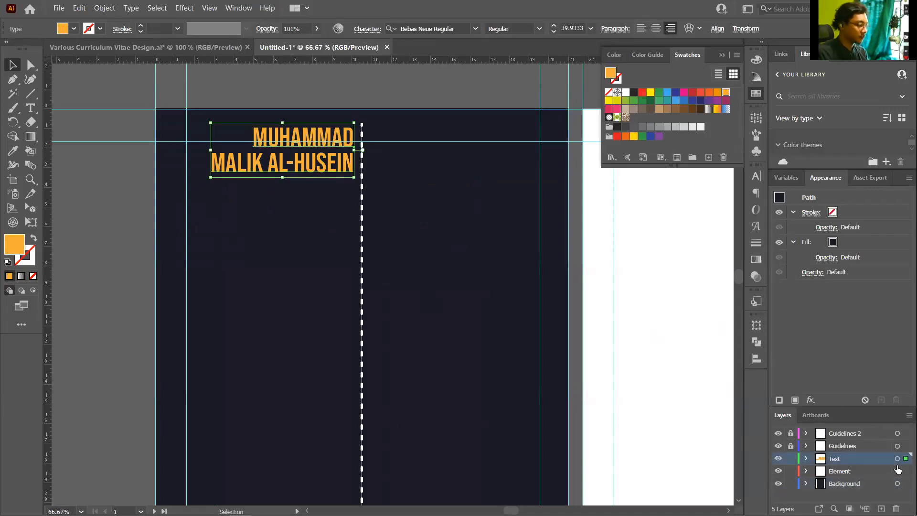
pyautogui.scroll(3, 162, 146)
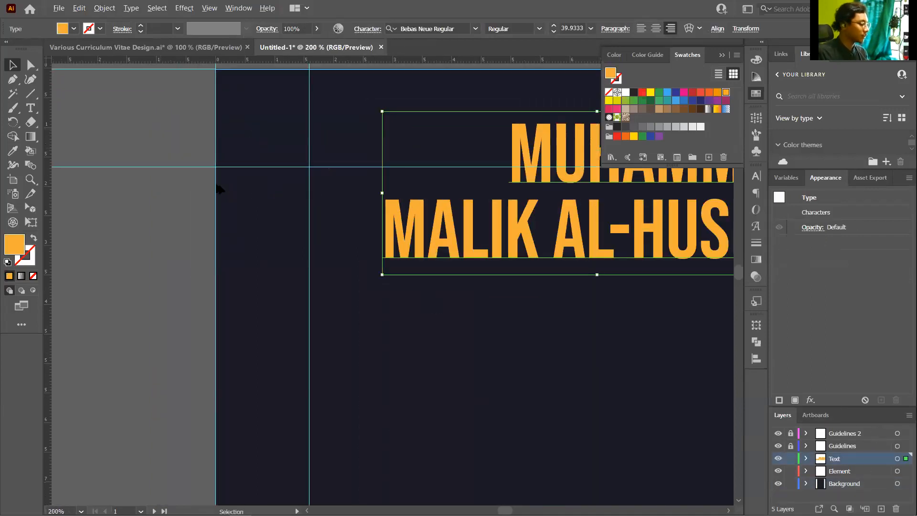
pyautogui.scroll(-1, 221, 189)
pyautogui.scroll(-1, 135, 155)
pyautogui.scroll(2, 319, 186)
# Draw an area text frame of placeholder text below the name heading
pyautogui.click(31, 108)
pyautogui.moveTo(106, 212); pyautogui.dragTo(425, 375)
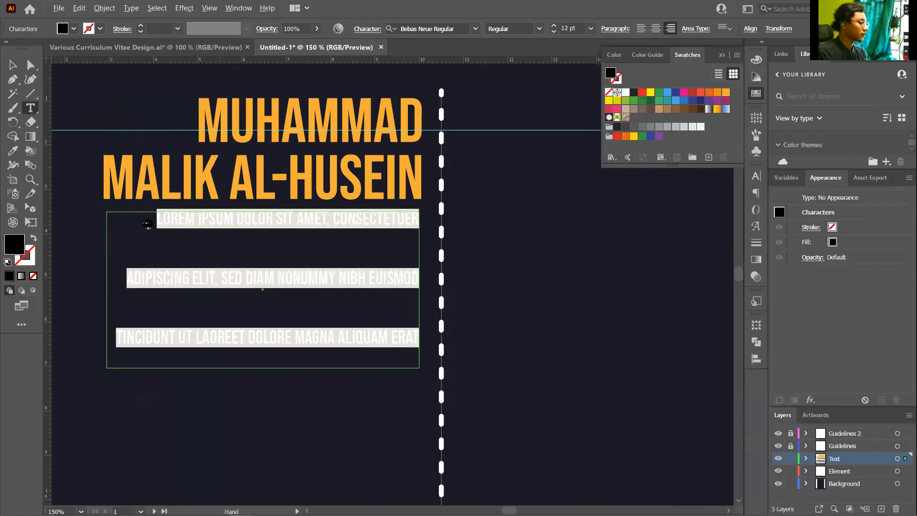
pyautogui.scroll(3, 149, 225)
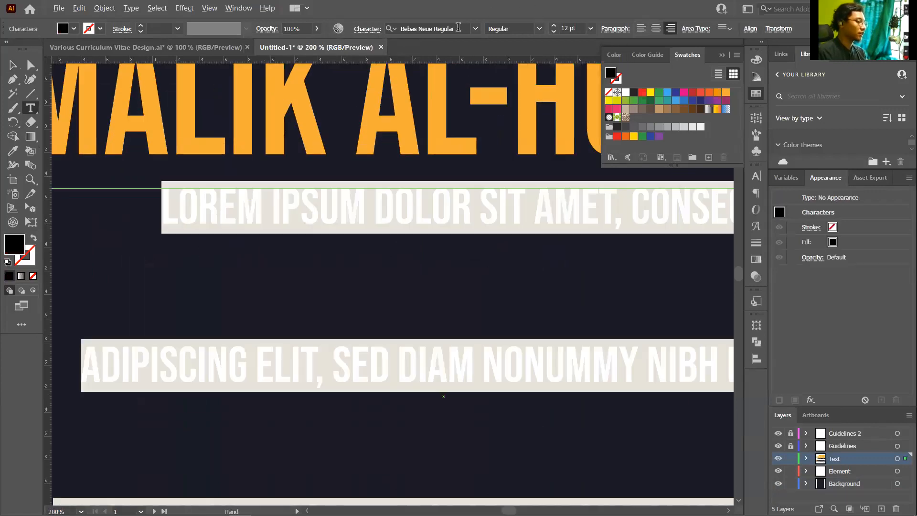
pyautogui.hotkey('ctrl', '-')
pyautogui.hotkey('ctrl', '-')
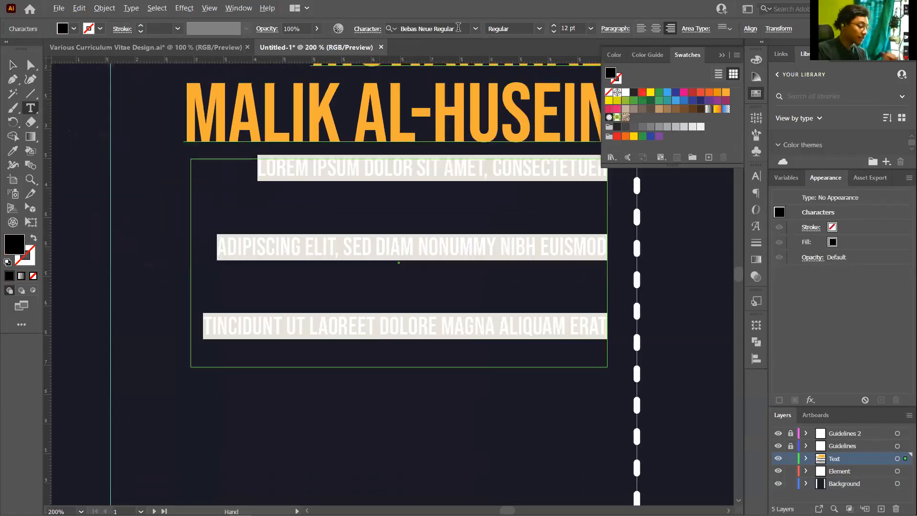
# Set the whole placeholder paragraph to Montserrat SemiBold
pyautogui.click(458, 28)
pyautogui.write('montserr')
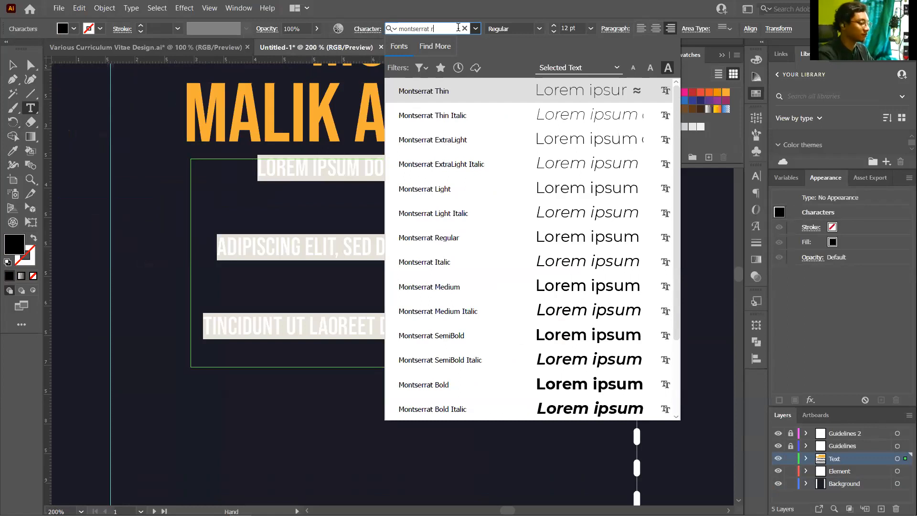
pyautogui.write('at r')
pyautogui.press('Return')
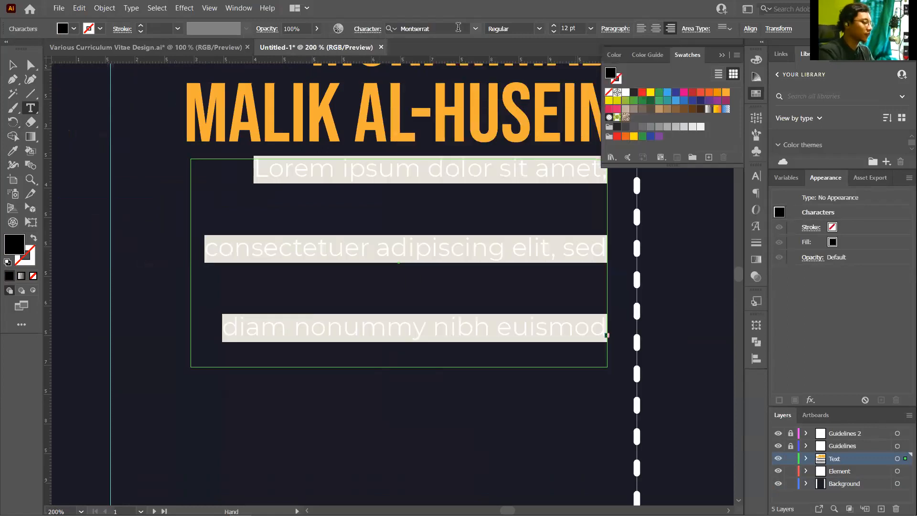
pyautogui.click(490, 178)
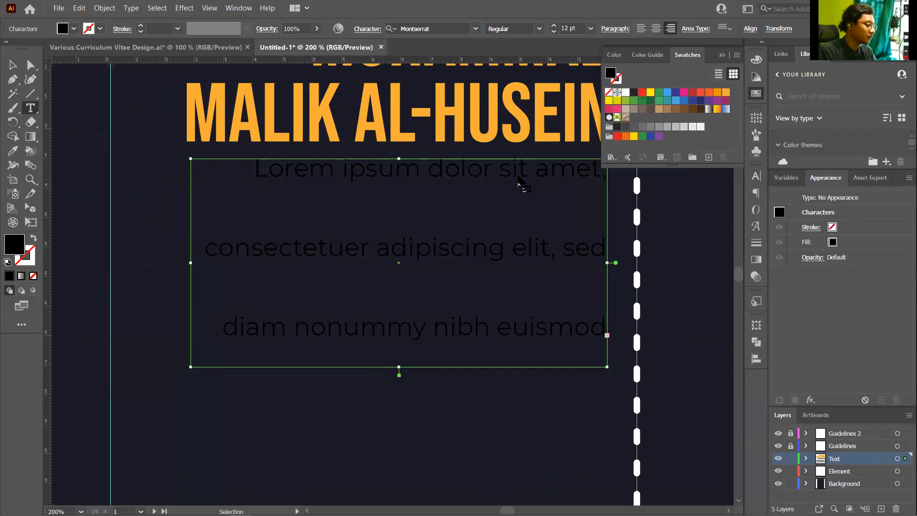
pyautogui.hotkey('ctrl', 'a')
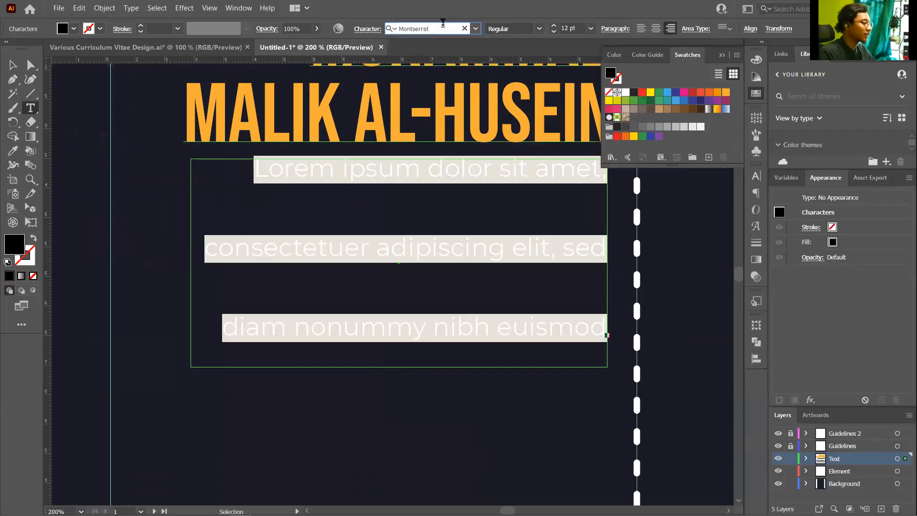
pyautogui.click(443, 24)
pyautogui.write('semi')
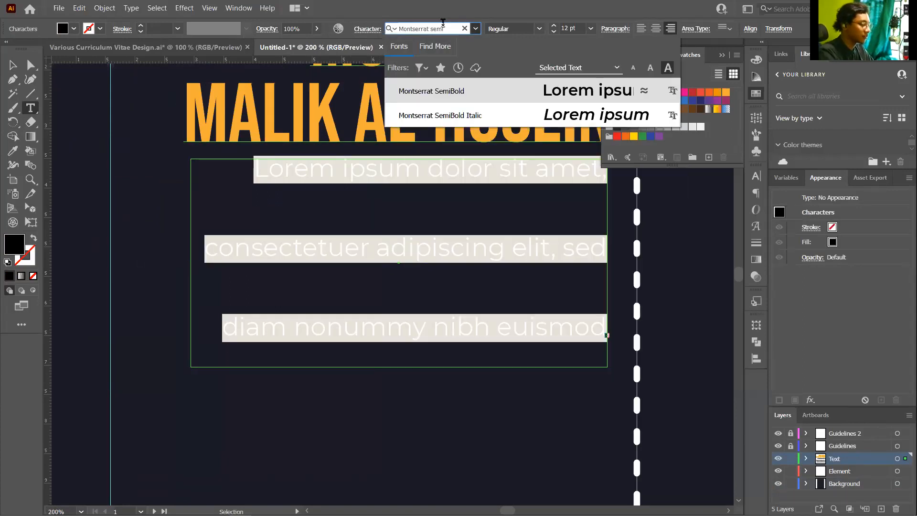
pyautogui.press('Return')
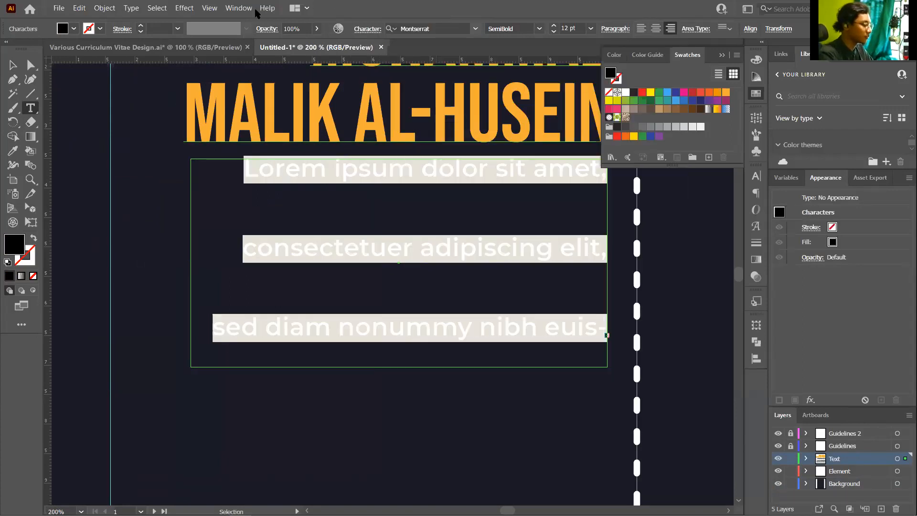
# Set the paragraph's leading to Auto and select the text box as an object
pyautogui.click(370, 29)
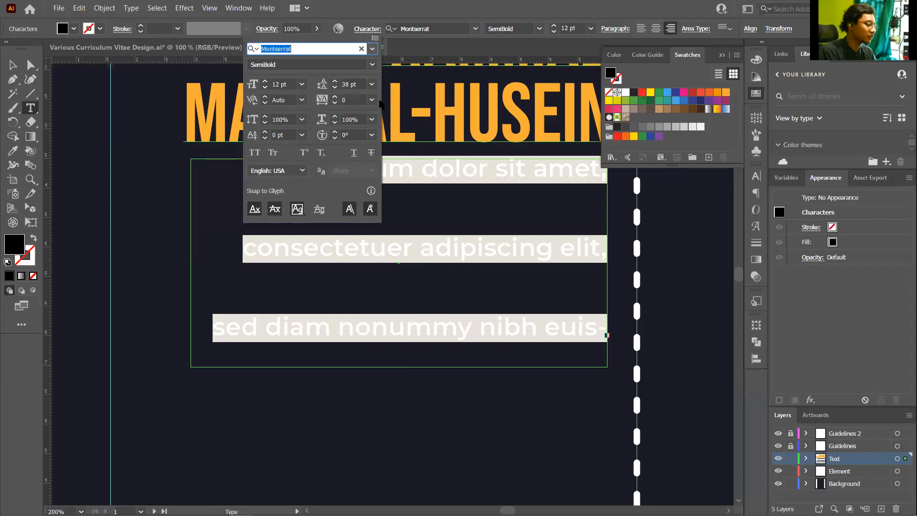
pyautogui.click(371, 84)
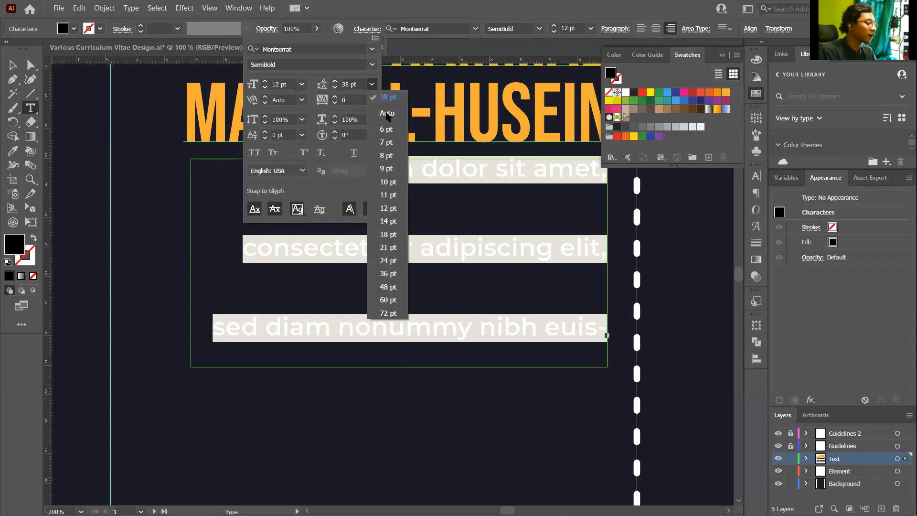
pyautogui.click(387, 113)
pyautogui.press('Escape')
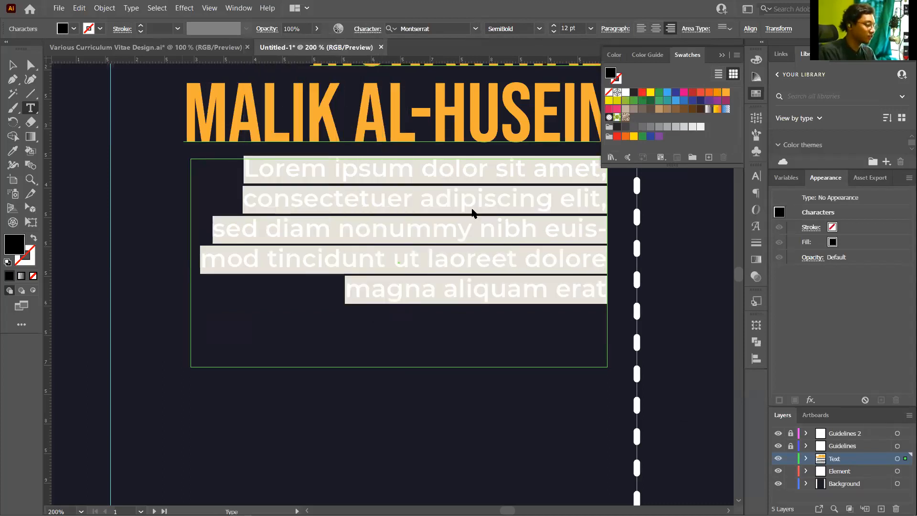
pyautogui.click(12, 65)
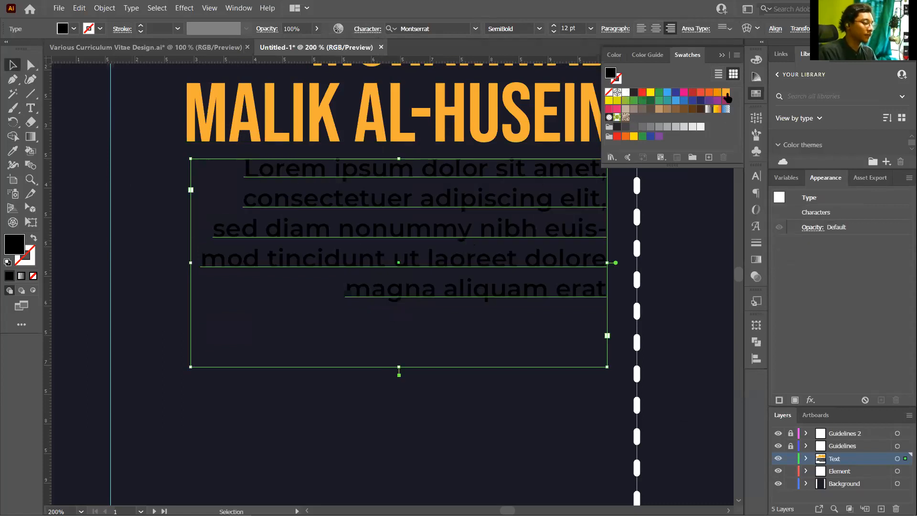
# After trying an orange fill, make the paragraph text white
pyautogui.click(726, 93)
pyautogui.click(756, 59)
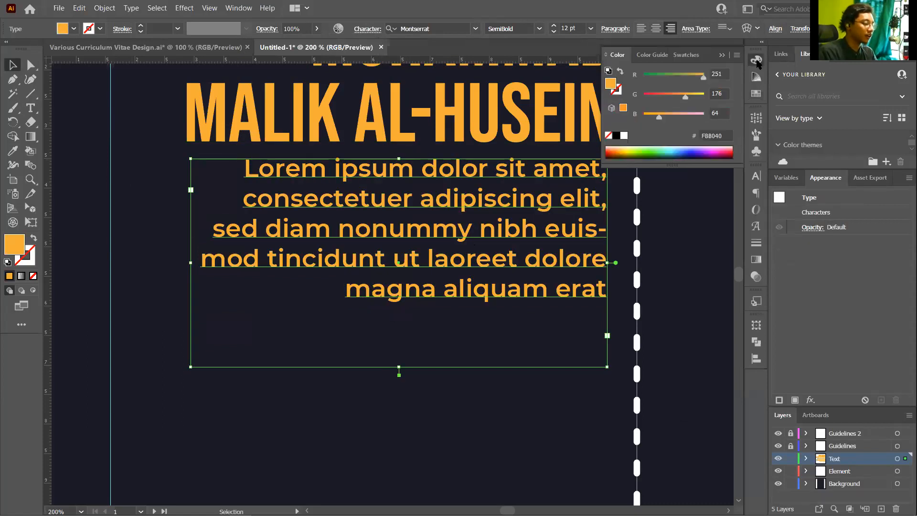
pyautogui.moveTo(686, 96); pyautogui.dragTo(689, 96)
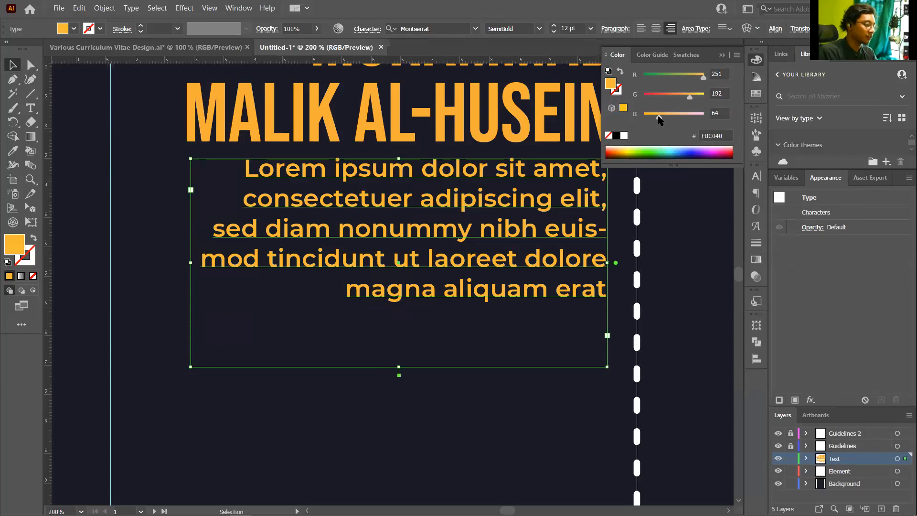
pyautogui.moveTo(659, 119); pyautogui.dragTo(658, 119)
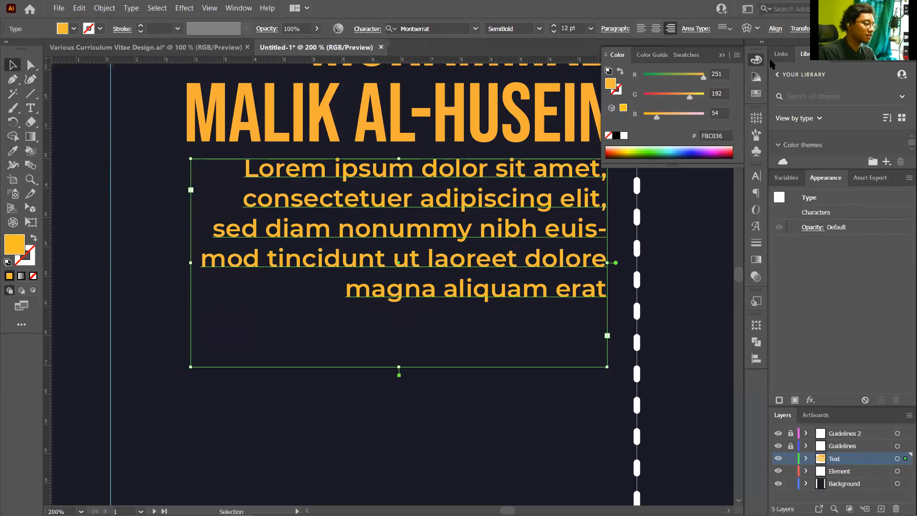
pyautogui.click(756, 76)
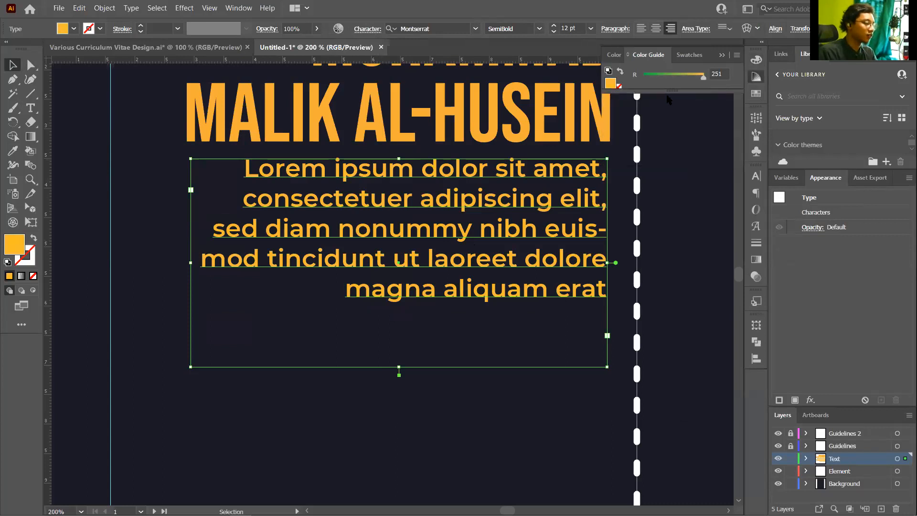
pyautogui.click(756, 94)
pyautogui.click(625, 92)
pyautogui.click(688, 202)
pyautogui.scroll(-3, 413, 209)
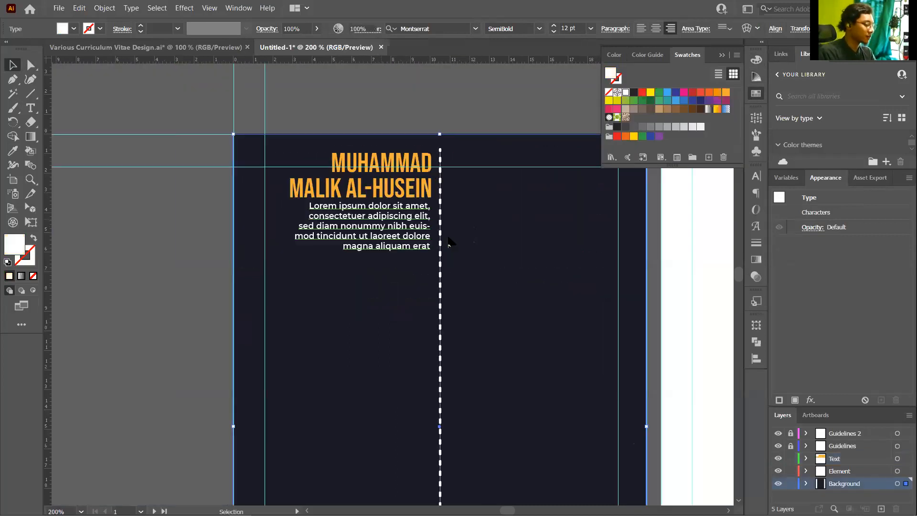
pyautogui.scroll(1, 370, 238)
pyautogui.scroll(1, 402, 224)
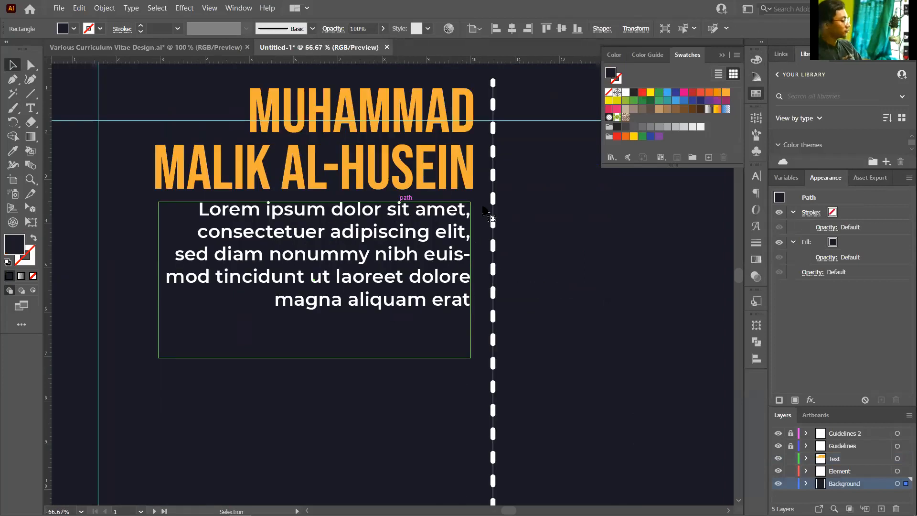
pyautogui.scroll(1, 525, 205)
# Change the paragraph's font weight from Montserrat SemiBold to Medium
pyautogui.click(483, 213)
pyautogui.scroll(-1, 483, 212)
pyautogui.click(609, 237)
pyautogui.scroll(-2, 423, 204)
pyautogui.scroll(1, 420, 208)
pyautogui.scroll(2, 419, 210)
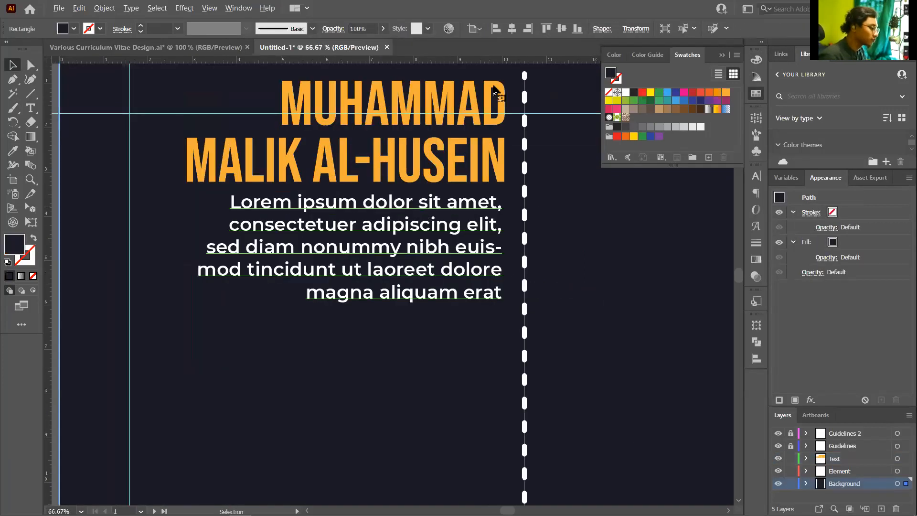
pyautogui.click(421, 208)
pyautogui.click(509, 29)
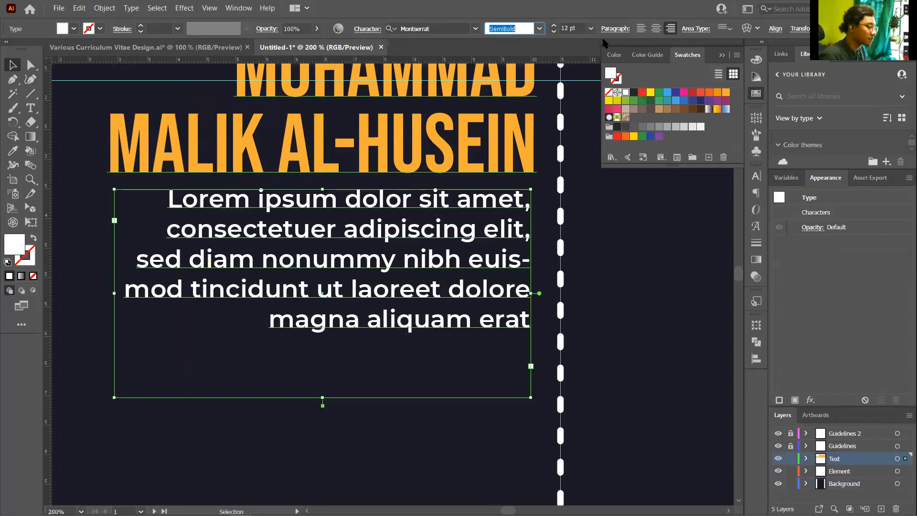
pyautogui.click(539, 29)
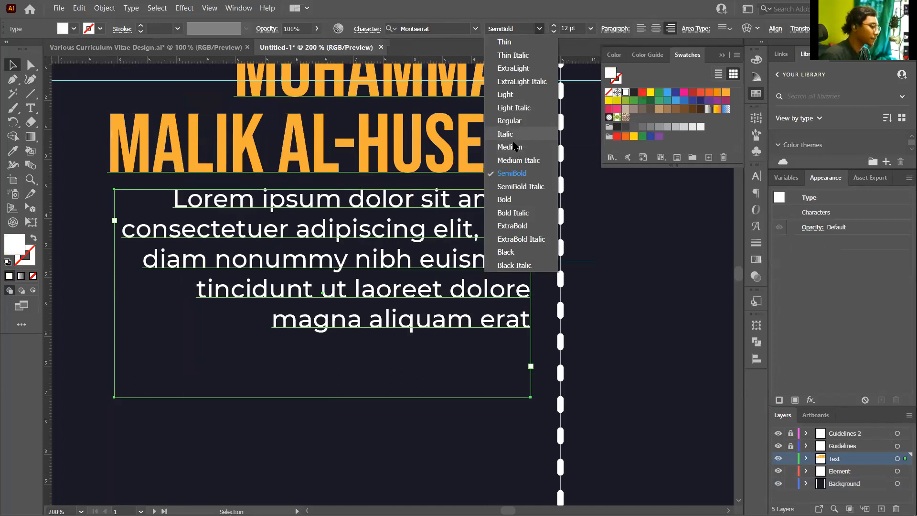
pyautogui.click(528, 211)
# Nudge the paragraph box right so its edge lines up with the name heading
pyautogui.click(528, 211)
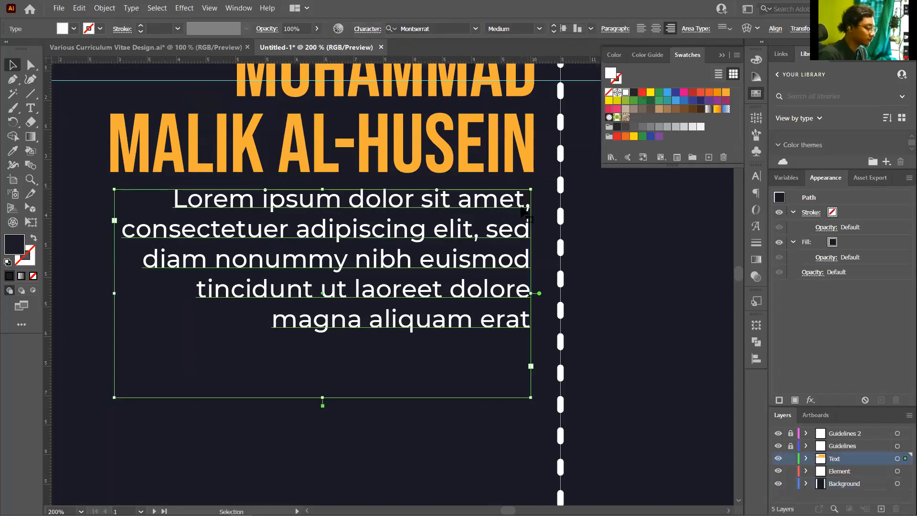
pyautogui.scroll(3, 516, 217)
pyautogui.moveTo(520, 223); pyautogui.dragTo(526, 223)
pyautogui.click(520, 252)
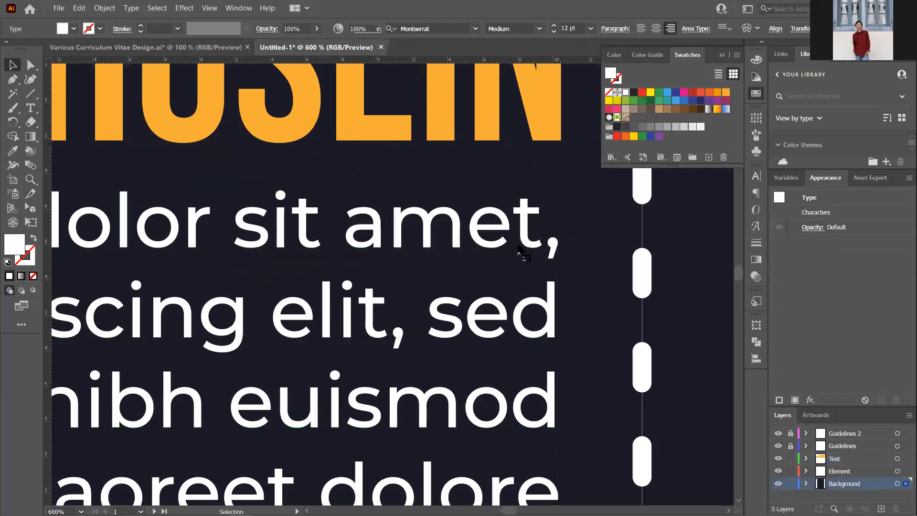
pyautogui.scroll(-2, 422, 204)
pyautogui.scroll(-7, 525, 212)
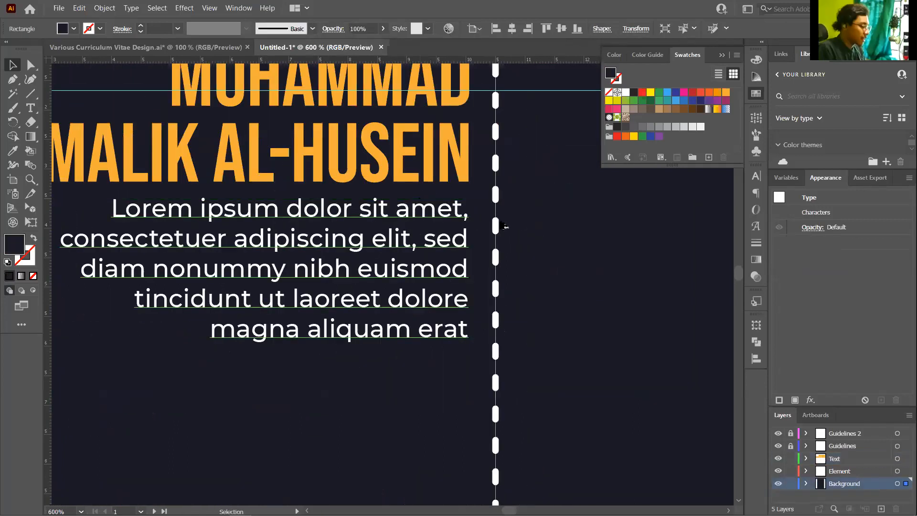
pyautogui.scroll(1, 477, 235)
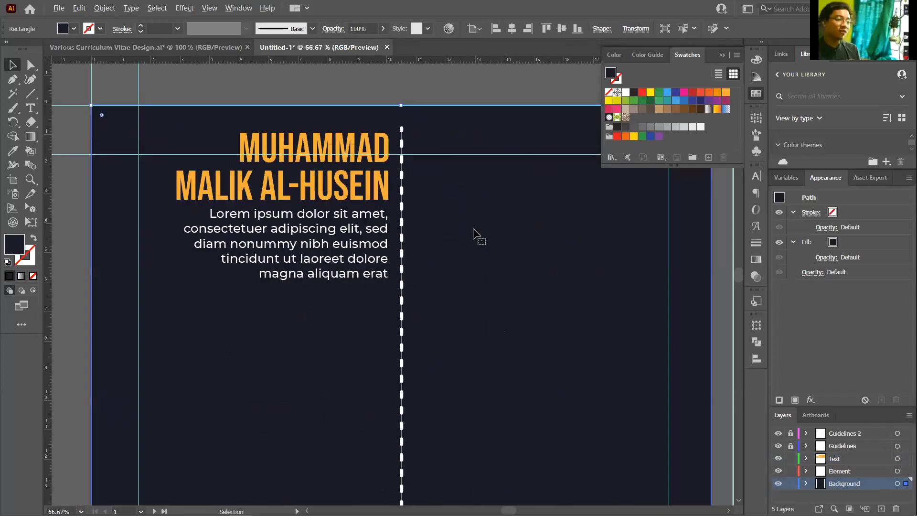
pyautogui.scroll(-1, 475, 235)
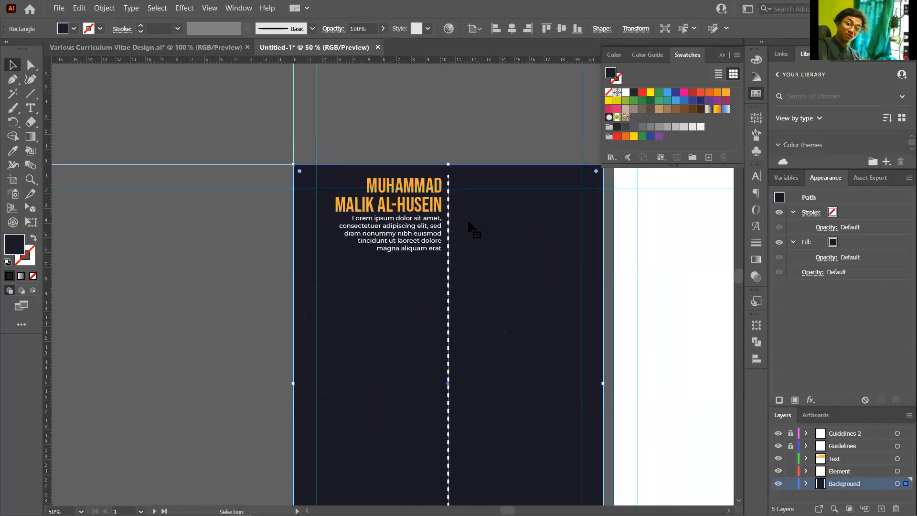
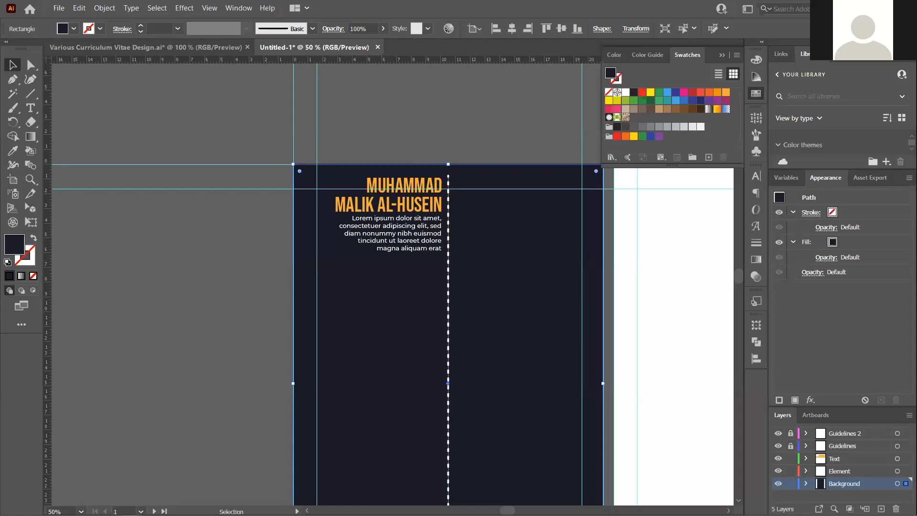
# Try placing and resizing the portrait photo on the Element layer, then delete it
pyautogui.moveTo(494, 299); pyautogui.dragTo(494, 298)
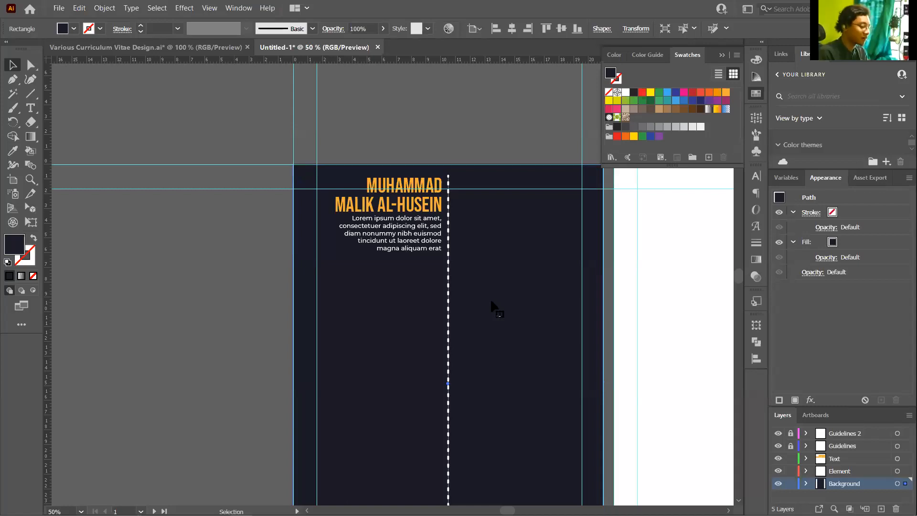
pyautogui.hotkey('ctrl', '-')
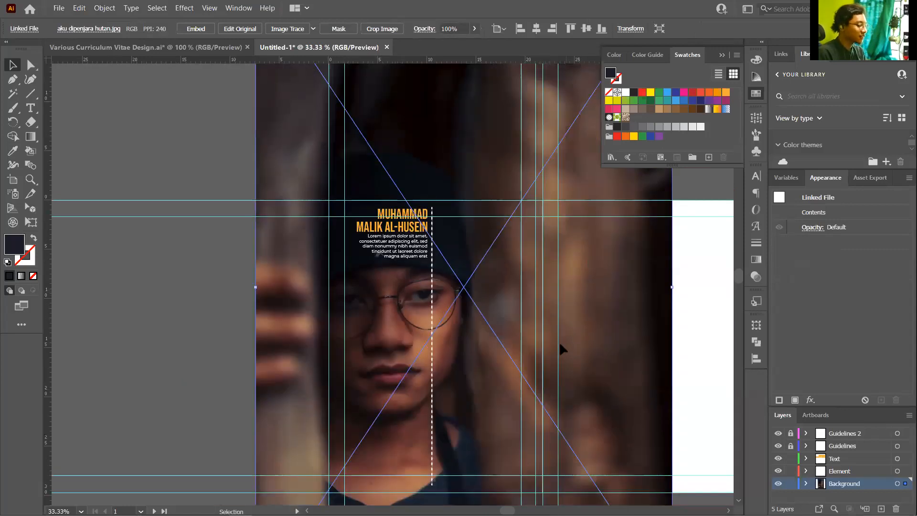
pyautogui.hotkey('ctrl', 'x')
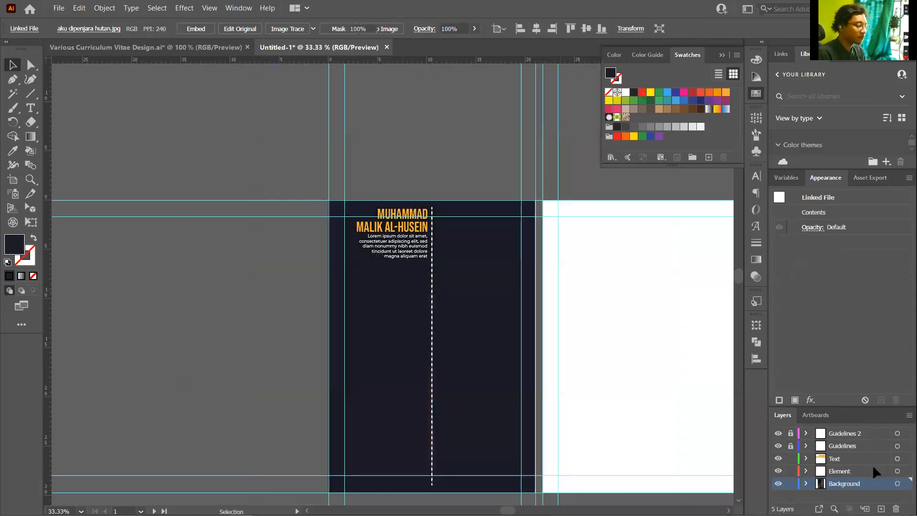
pyautogui.click(873, 466)
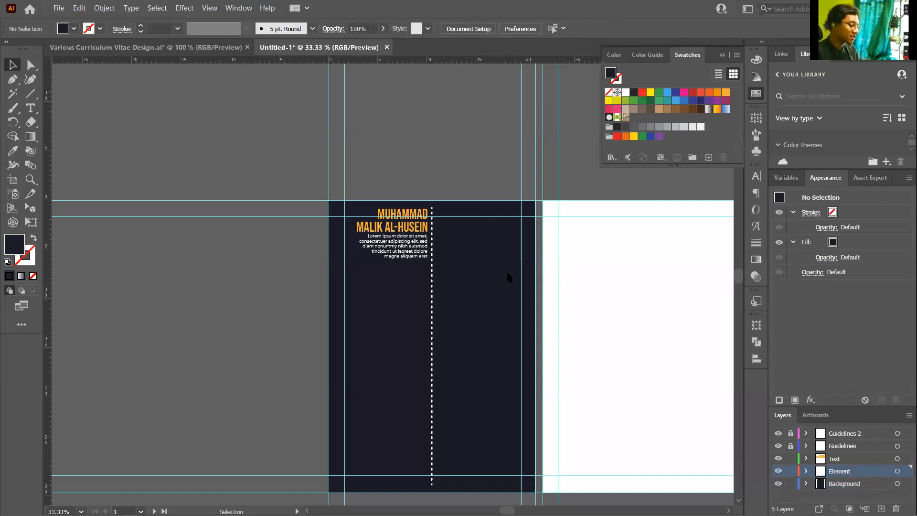
pyautogui.moveTo(508, 273); pyautogui.dragTo(498, 271)
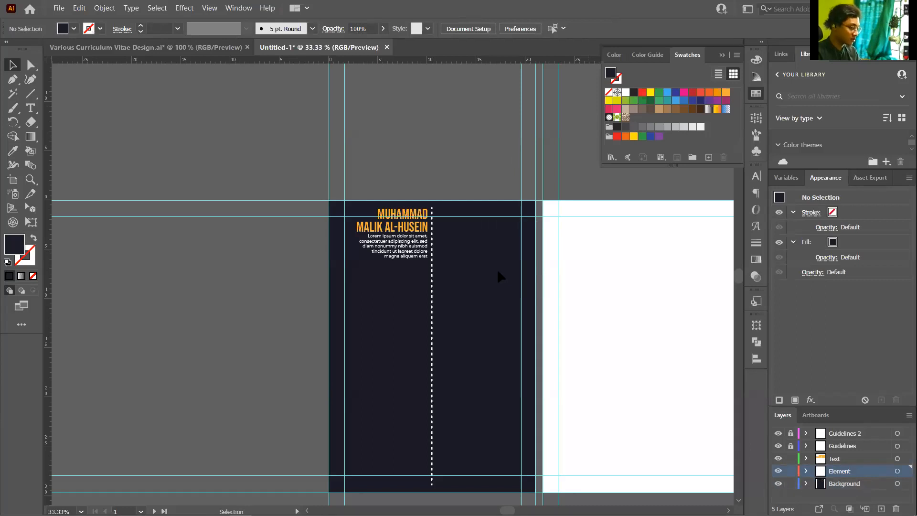
pyautogui.scroll(2, 490, 216)
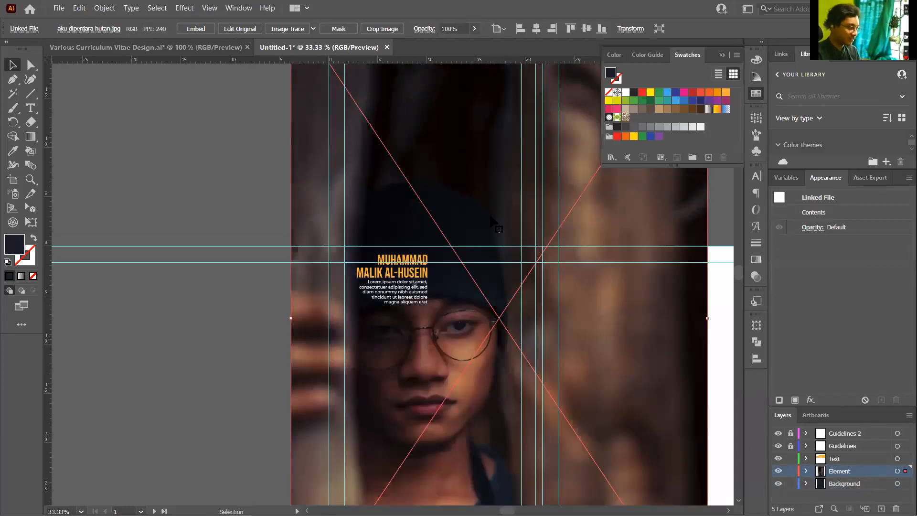
pyautogui.scroll(4, 492, 229)
pyautogui.moveTo(291, 108); pyautogui.dragTo(421, 256)
pyautogui.moveTo(454, 328); pyautogui.dragTo(458, 384)
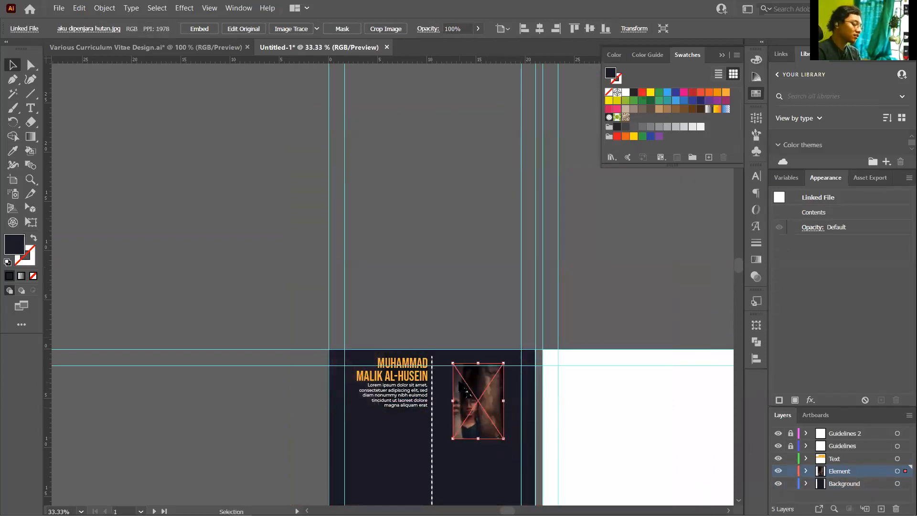
pyautogui.press('Delete')
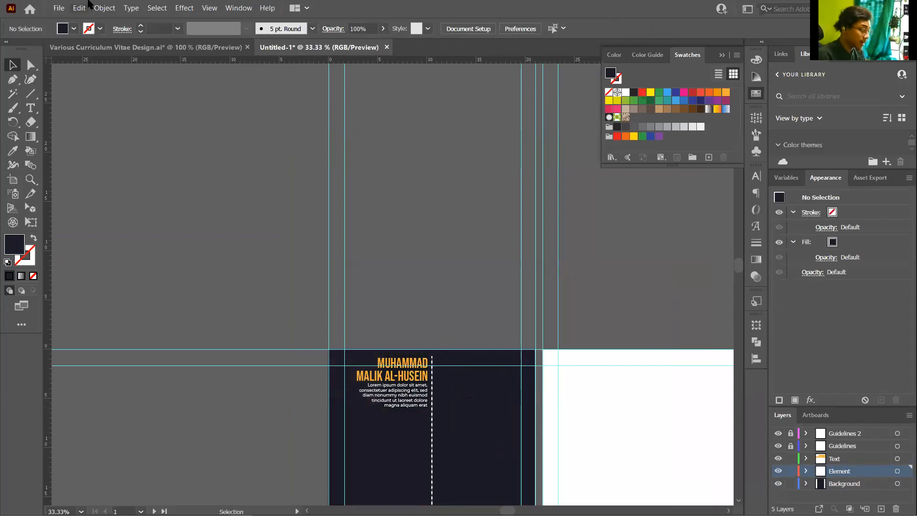
# Place aku dipenjara hutan.jpg as a linked image right of the dashed line
pyautogui.click(59, 8)
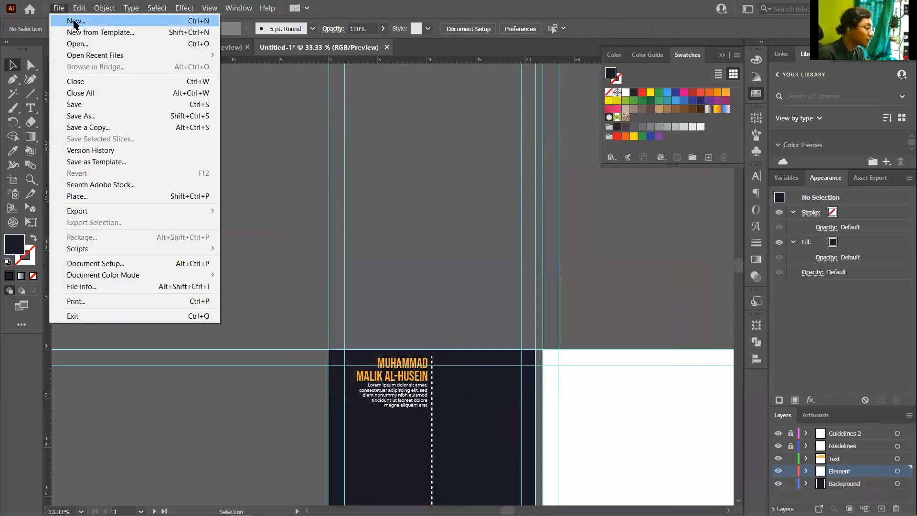
pyautogui.moveTo(79, 11)
pyautogui.moveTo(114, 11)
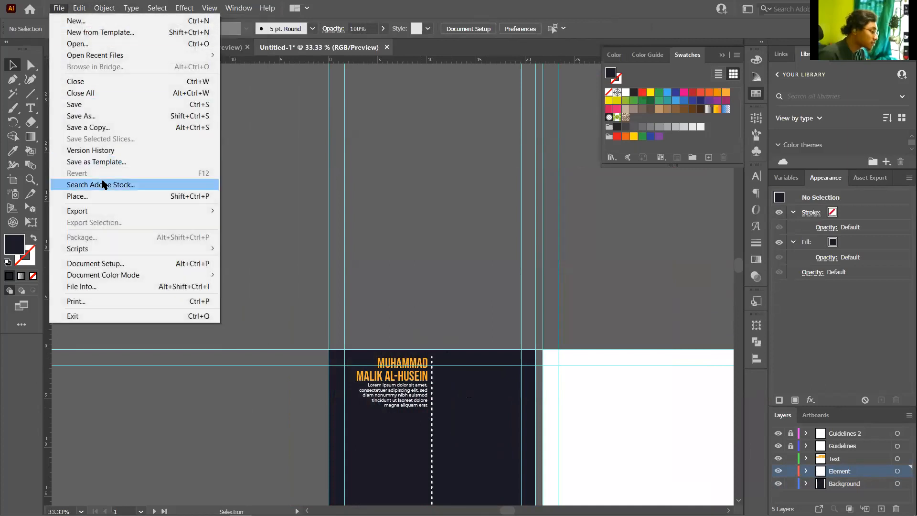
pyautogui.click(106, 200)
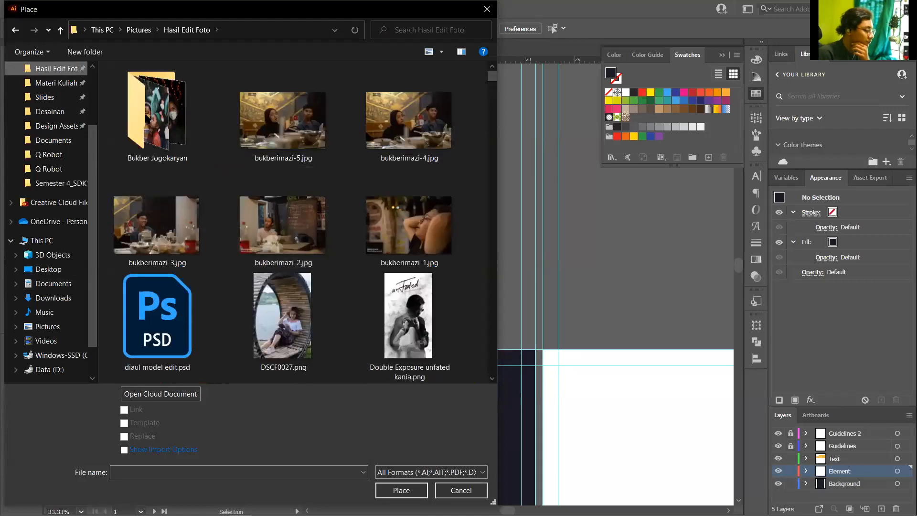
pyautogui.scroll(-1, 407, 484)
pyautogui.scroll(-2, 451, 397)
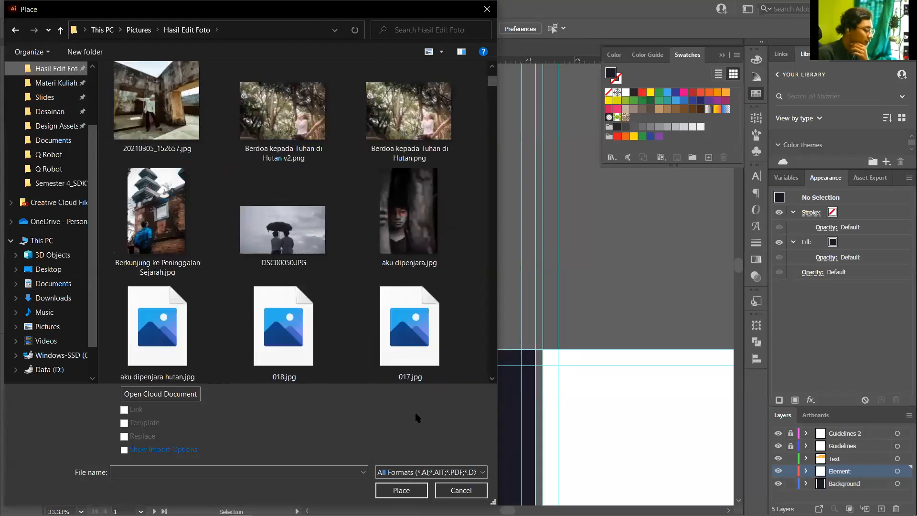
pyautogui.scroll(-2, 453, 394)
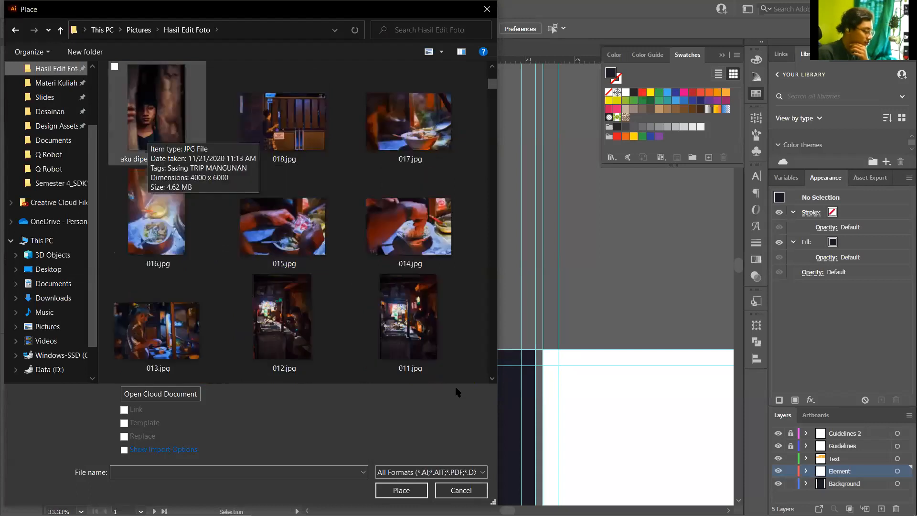
pyautogui.doubleClick(153, 134)
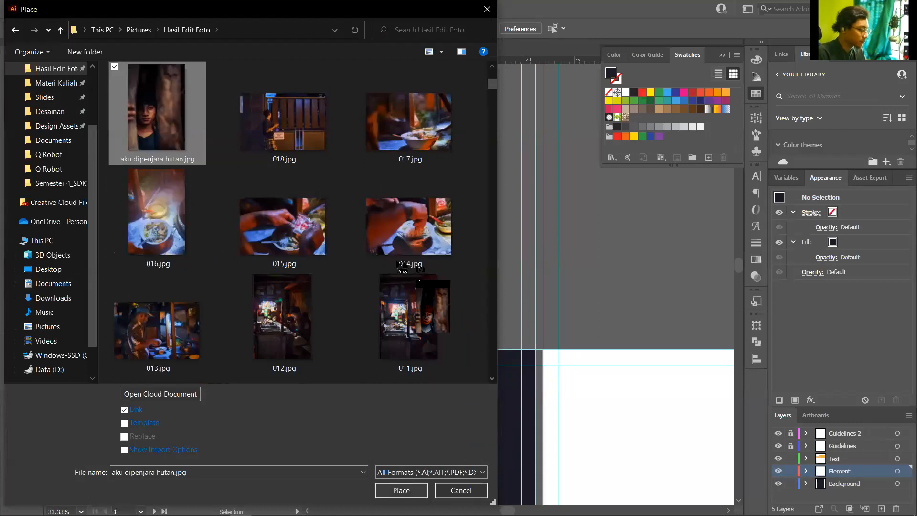
pyautogui.scroll(3, 455, 405)
pyautogui.moveTo(397, 260); pyautogui.dragTo(605, 460)
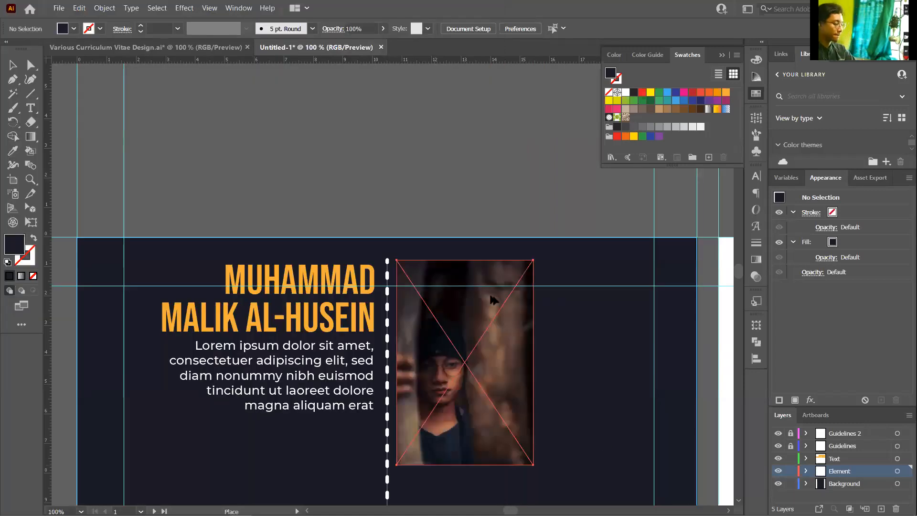
# Enlarge the portrait photo from its top-right corner up to the artboard's top edge, then reselect it
pyautogui.hotkey('ctrl', '=')
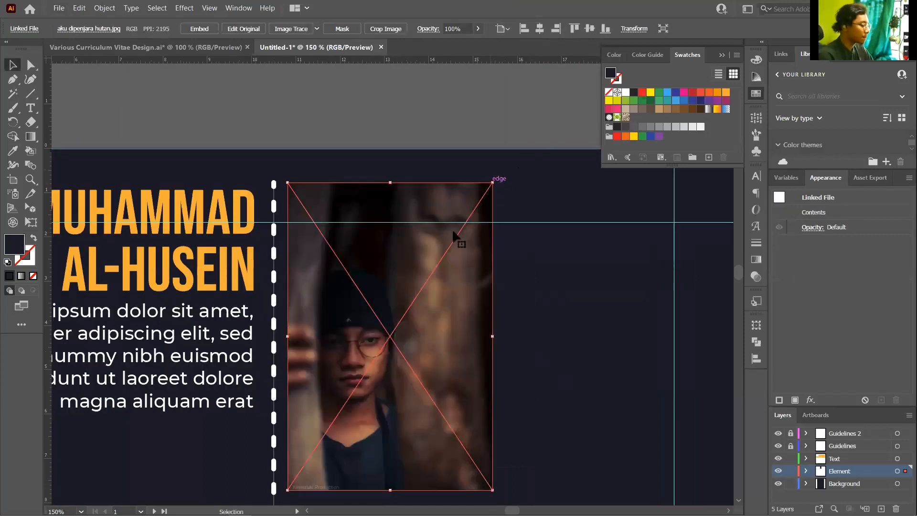
pyautogui.moveTo(493, 183); pyautogui.dragTo(521, 140)
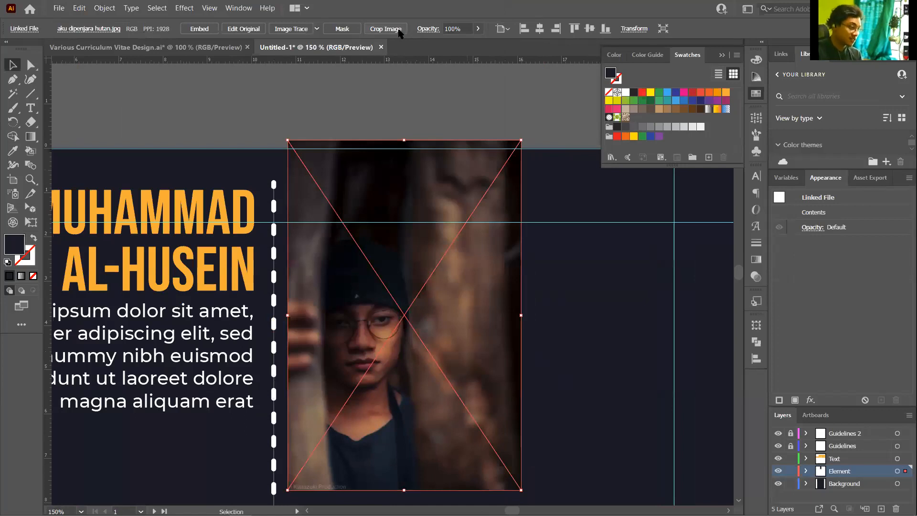
pyautogui.click(199, 94)
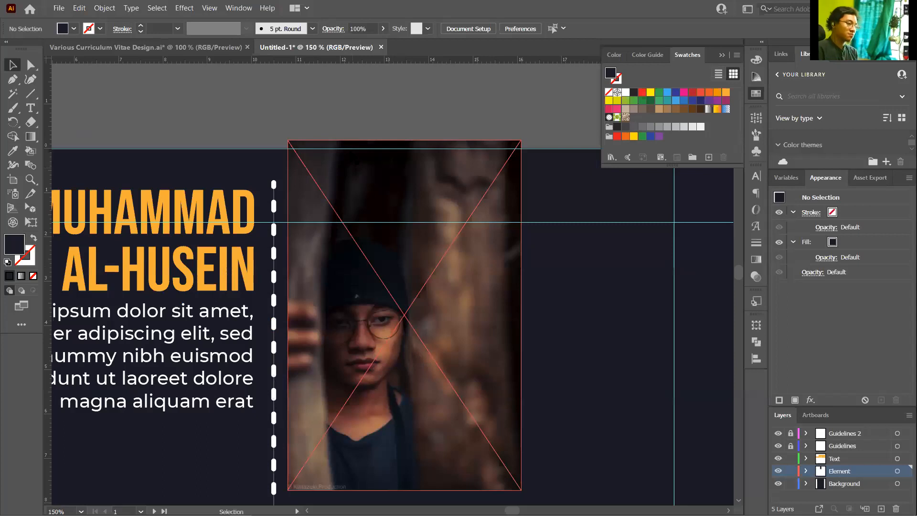
pyautogui.click(380, 279)
pyautogui.scroll(-3, 383, 165)
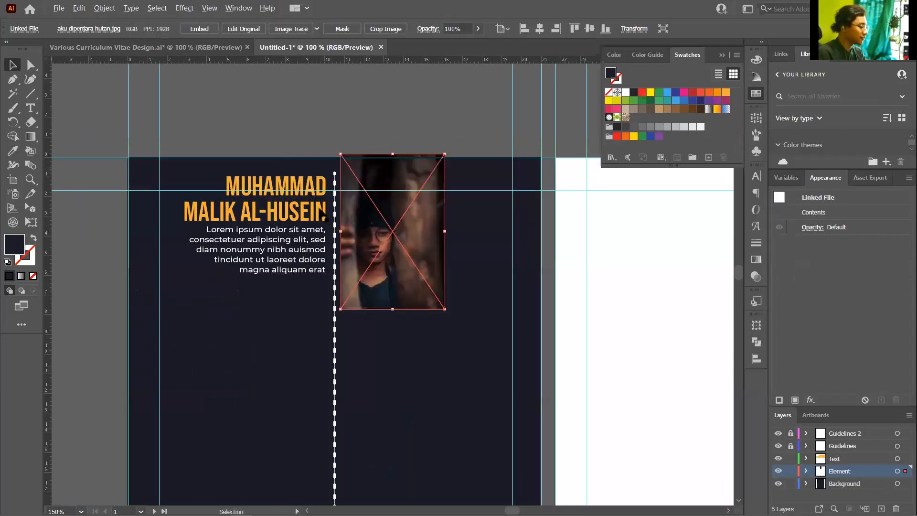
pyautogui.scroll(2, 356, 207)
pyautogui.scroll(1, 357, 213)
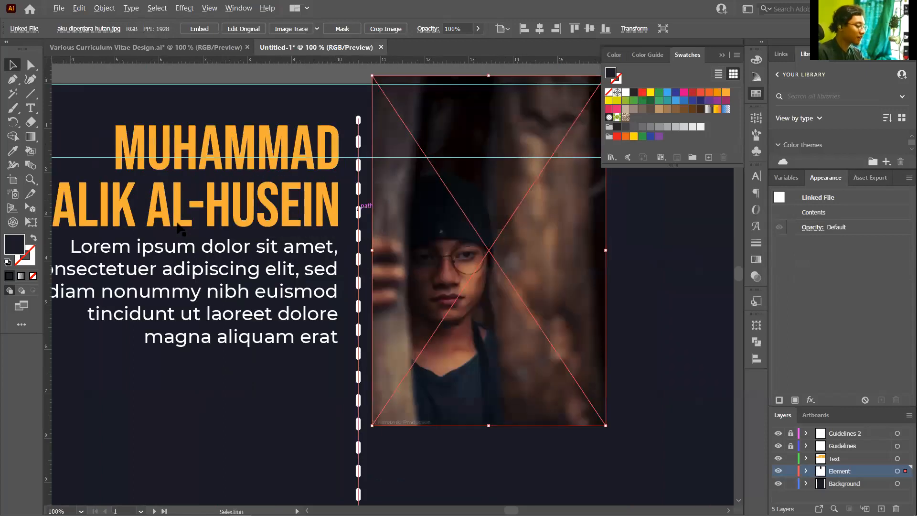
pyautogui.scroll(3, 179, 228)
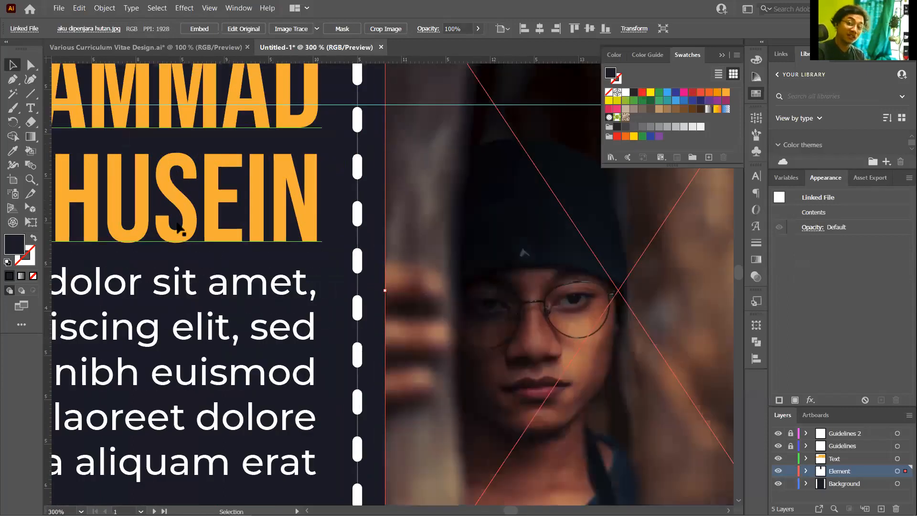
pyautogui.scroll(-1, 338, 126)
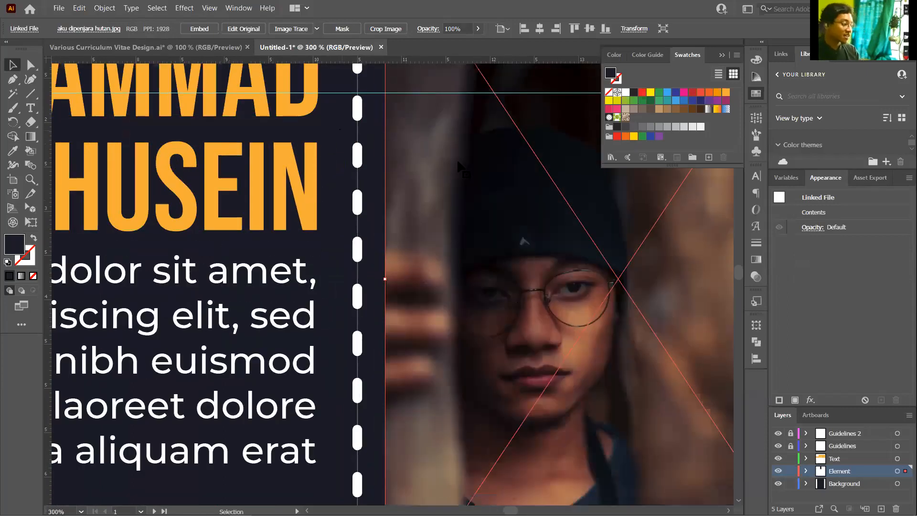
pyautogui.scroll(-2, 343, 131)
pyautogui.scroll(4, 356, 141)
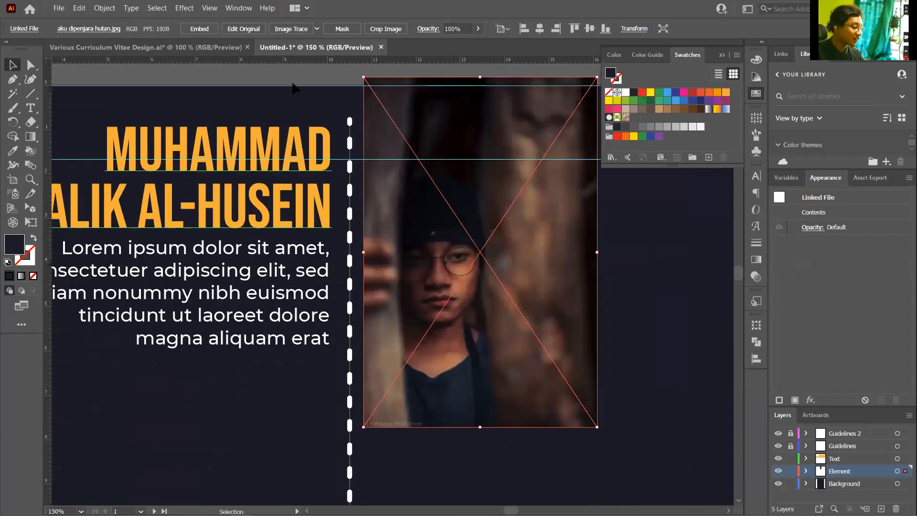
# Embed the linked portrait photo and convert it to grayscale with Edit Colors
pyautogui.click(200, 29)
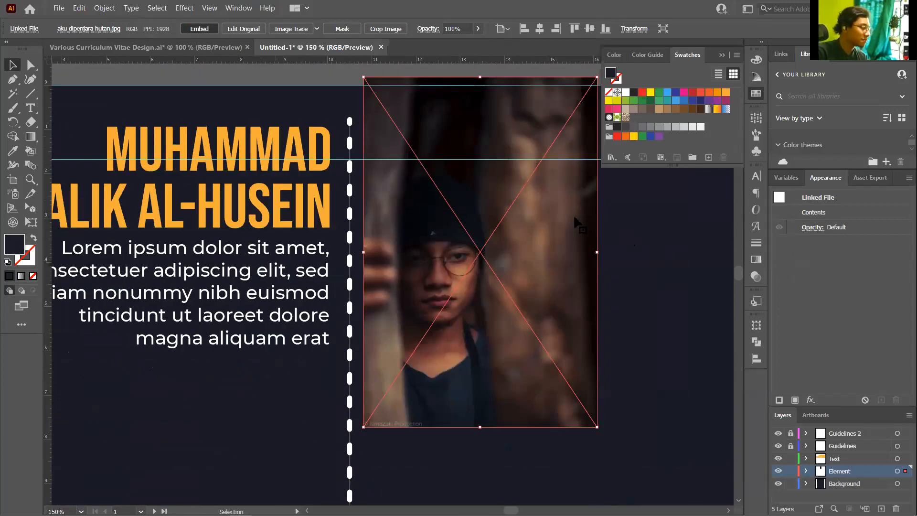
pyautogui.click(82, 9)
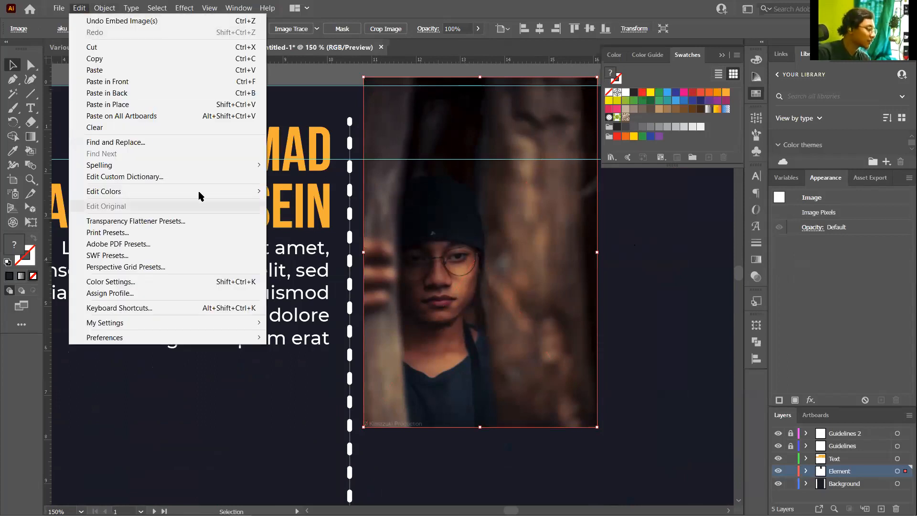
pyautogui.moveTo(257, 195)
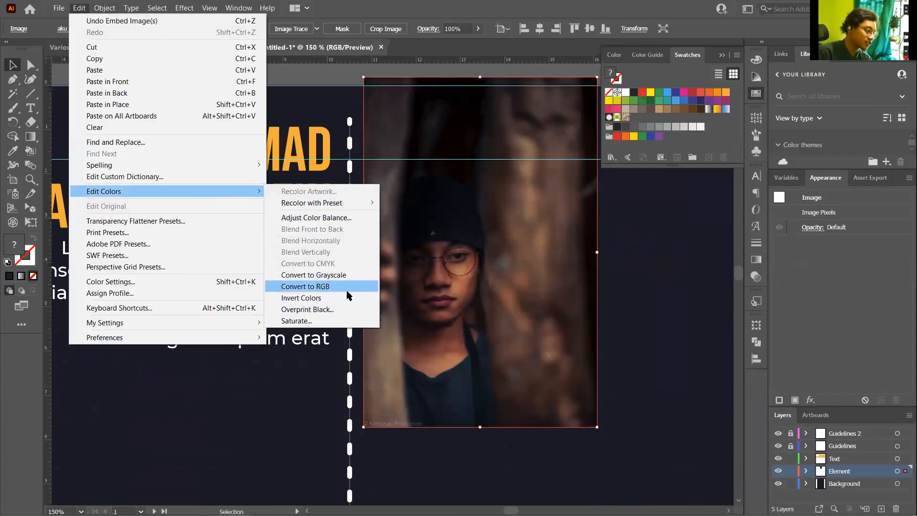
pyautogui.click(335, 276)
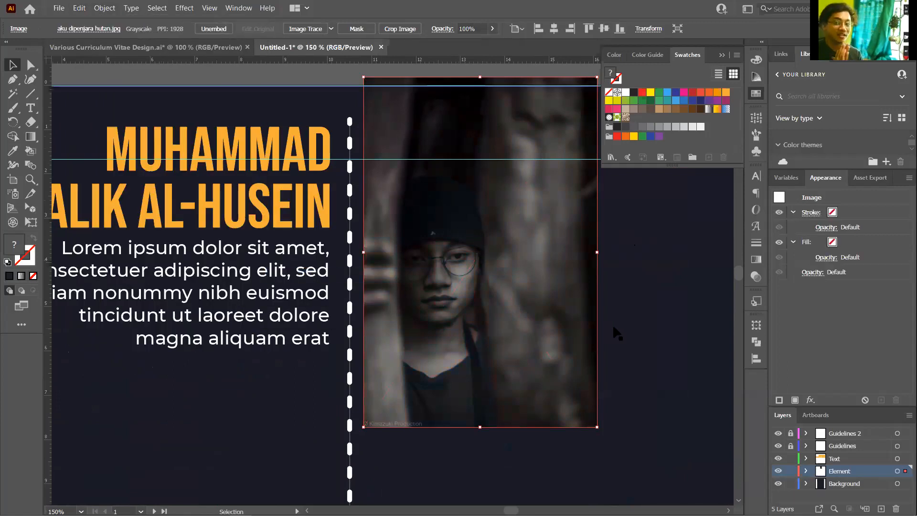
pyautogui.click(685, 264)
pyautogui.scroll(-2, 449, 273)
pyautogui.scroll(2, 490, 262)
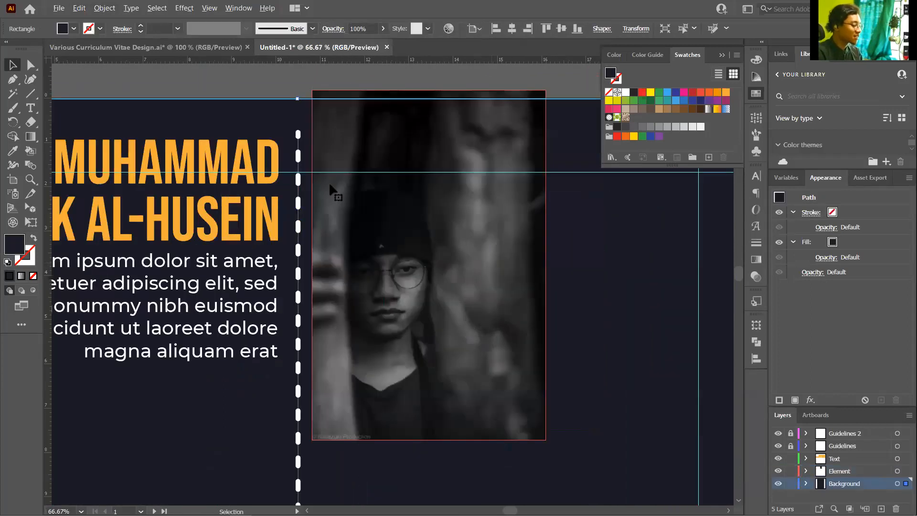
pyautogui.scroll(3, 330, 184)
pyautogui.click(514, 421)
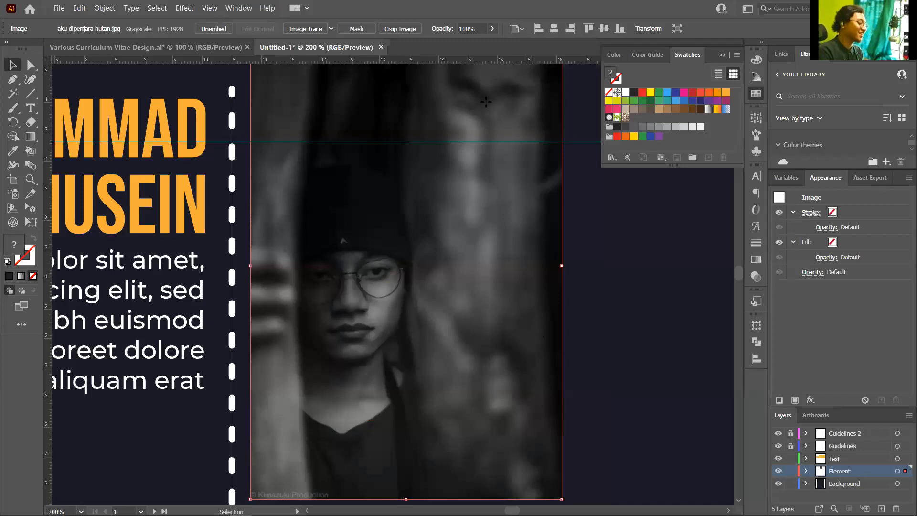
# Draw a tall rectangle over the portrait photo
pyautogui.press('m')
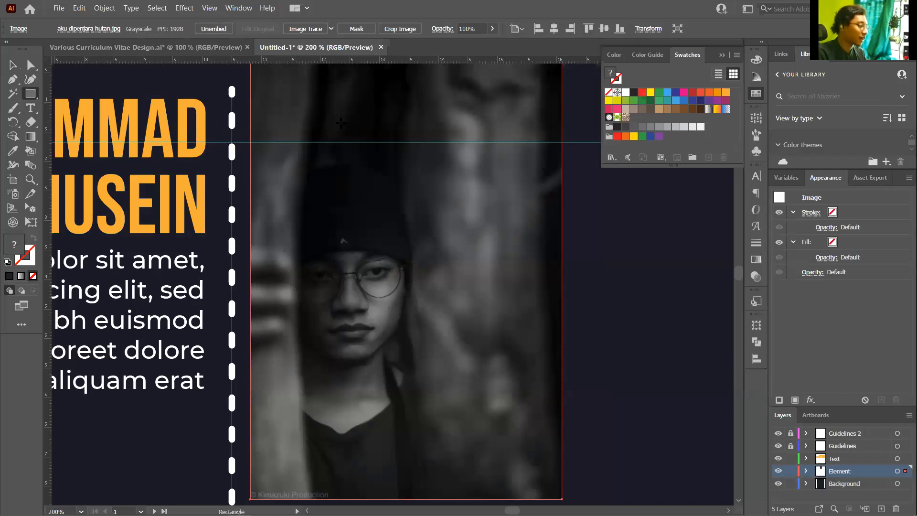
pyautogui.moveTo(331, 123)
pyautogui.mouseDown()
pyautogui.moveTo(371, 256)
pyautogui.moveTo(427, 333)
pyautogui.moveTo(452, 428)
pyautogui.moveTo(463, 440)
pyautogui.moveTo(479, 435)
pyautogui.moveTo(468, 432)
pyautogui.mouseUp()
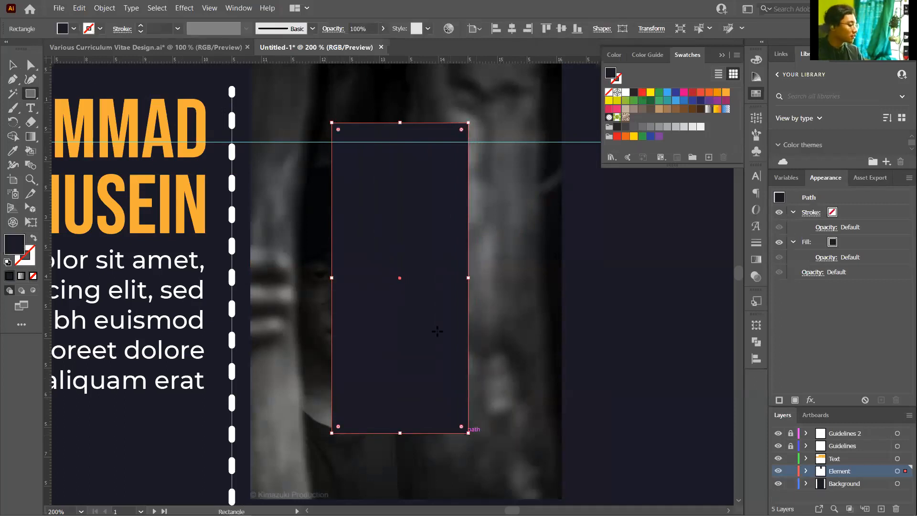
pyautogui.press('v')
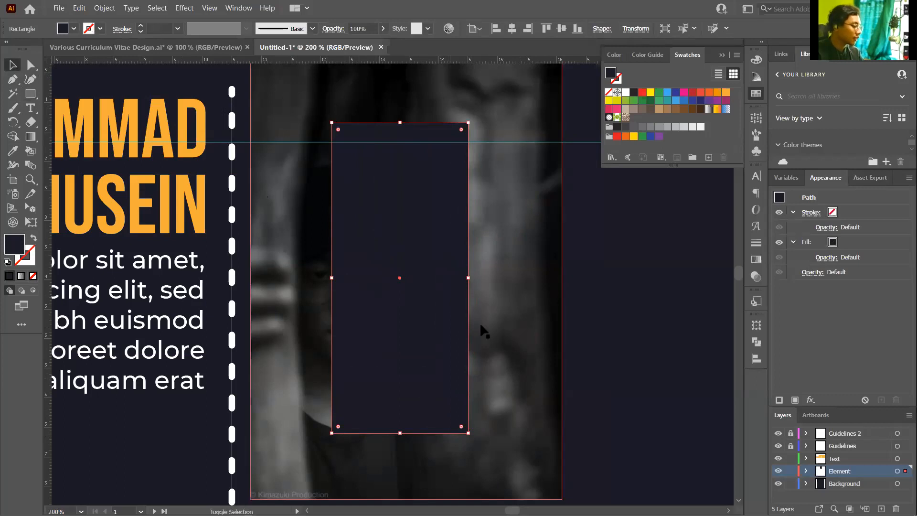
# Select the rectangle and the photo together and clip the photo with Ctrl+7
pyautogui.click(592, 329)
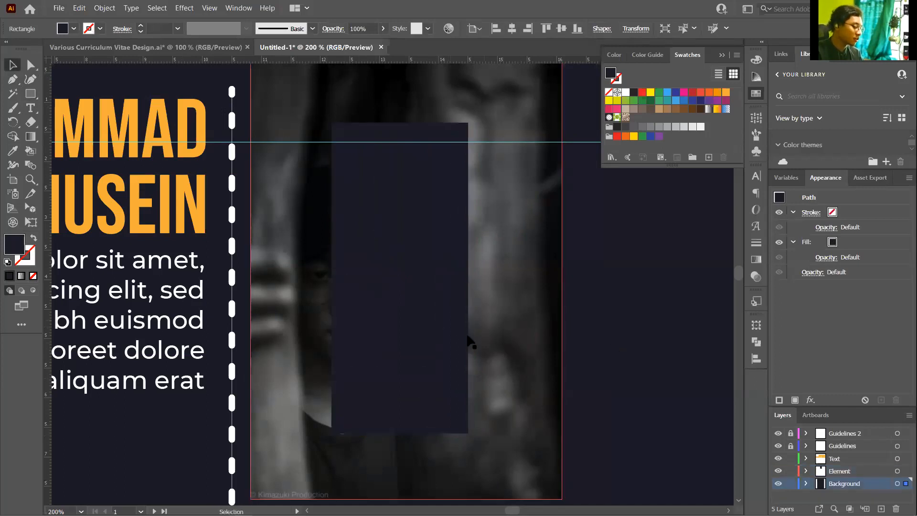
pyautogui.click(440, 319)
pyautogui.keyDown('shift'); pyautogui.click(549, 354); pyautogui.keyUp('shift')
pyautogui.keyDown('shift'); pyautogui.click(550, 354); pyautogui.keyUp('shift')
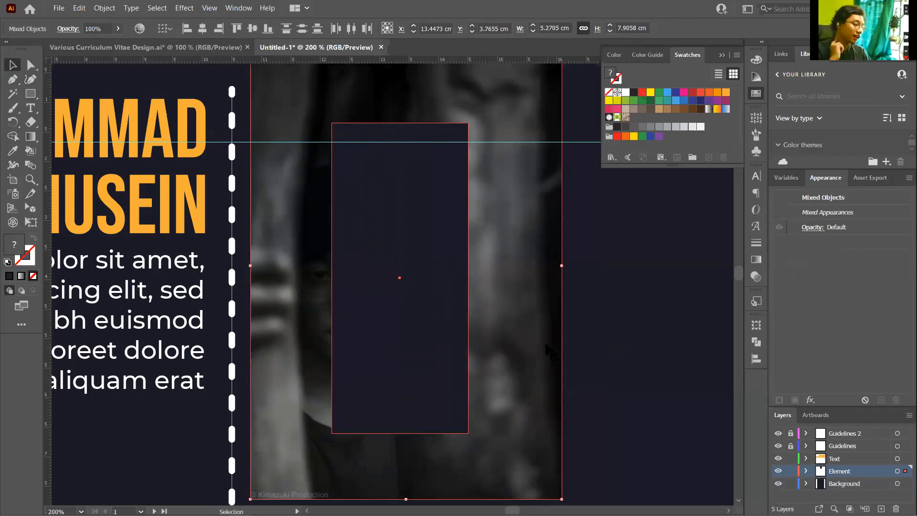
pyautogui.keyDown('shift'); pyautogui.click(454, 324); pyautogui.keyUp('shift')
pyautogui.click(453, 322)
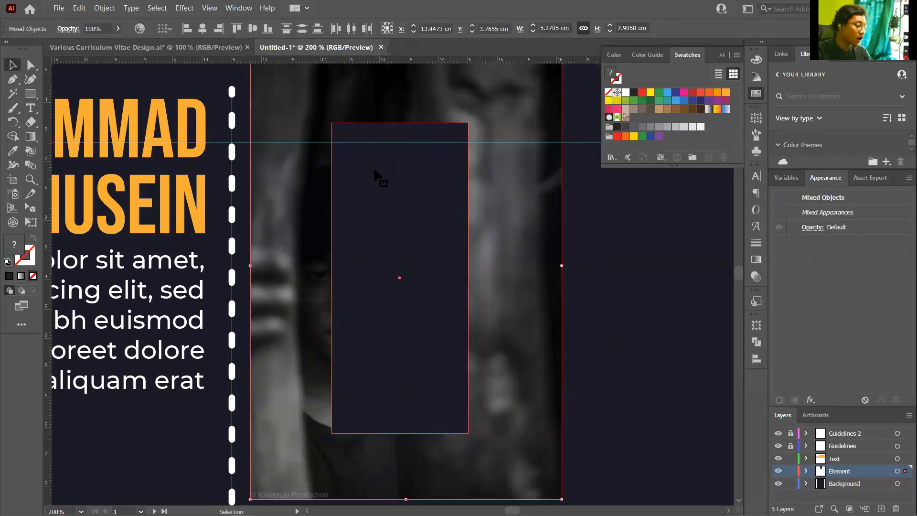
pyautogui.click(105, 9)
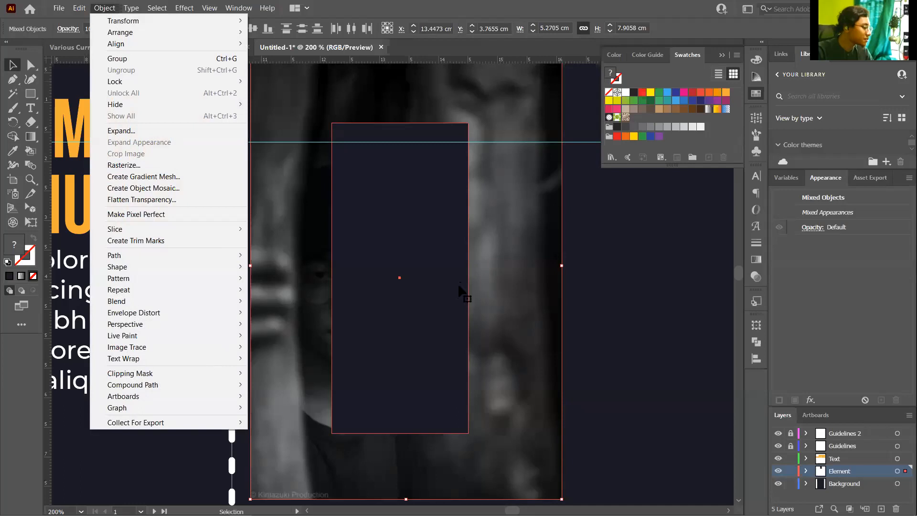
pyautogui.hotkey('ctrl', '7')
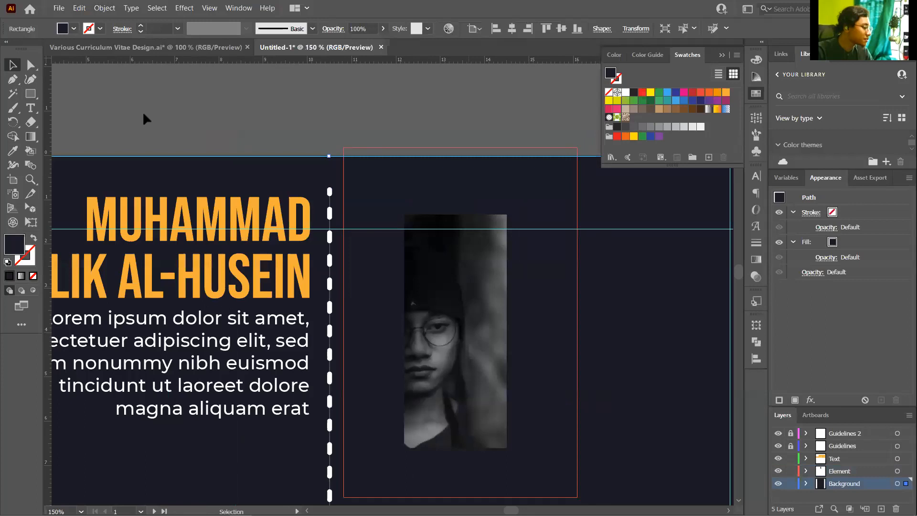
pyautogui.press('a')
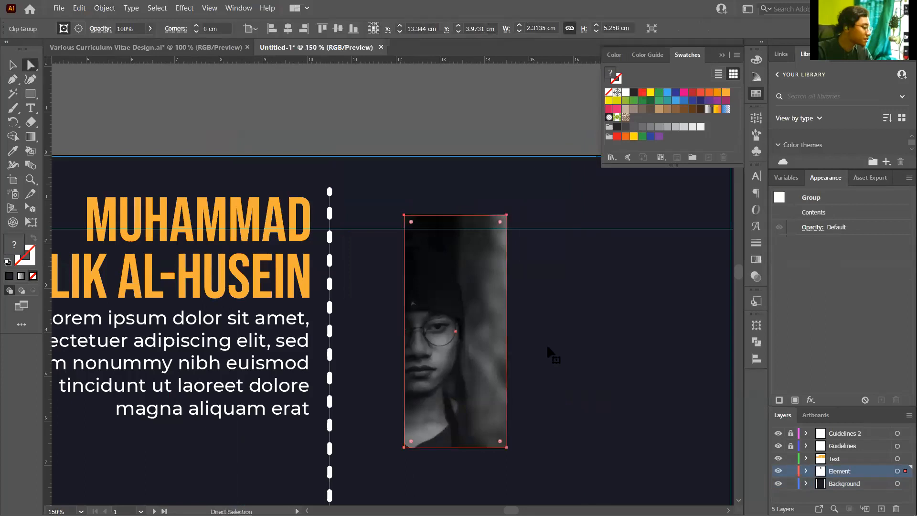
# Select the full-size photo and the inner rectangle and clip them again with Ctrl+7
pyautogui.press('v')
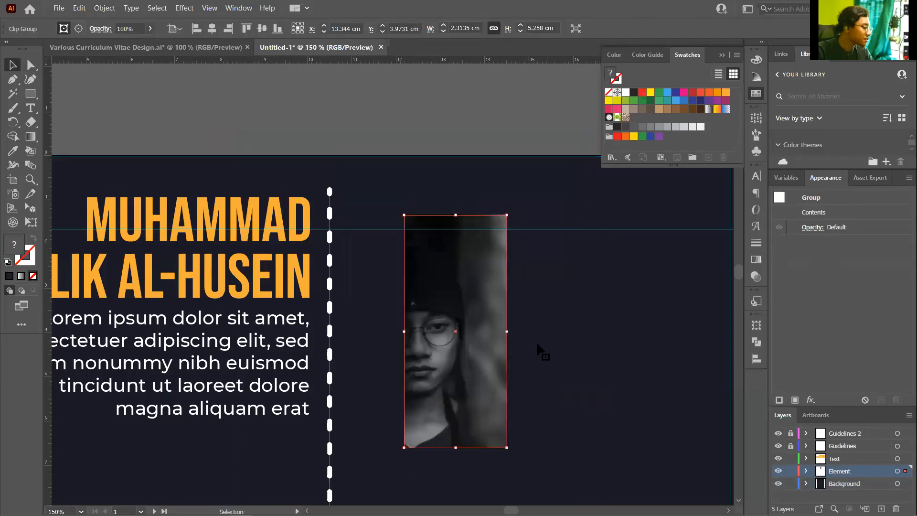
pyautogui.keyDown('ctrl'); pyautogui.click(441, 313); pyautogui.keyUp('ctrl')
pyautogui.scroll(1, 441, 312)
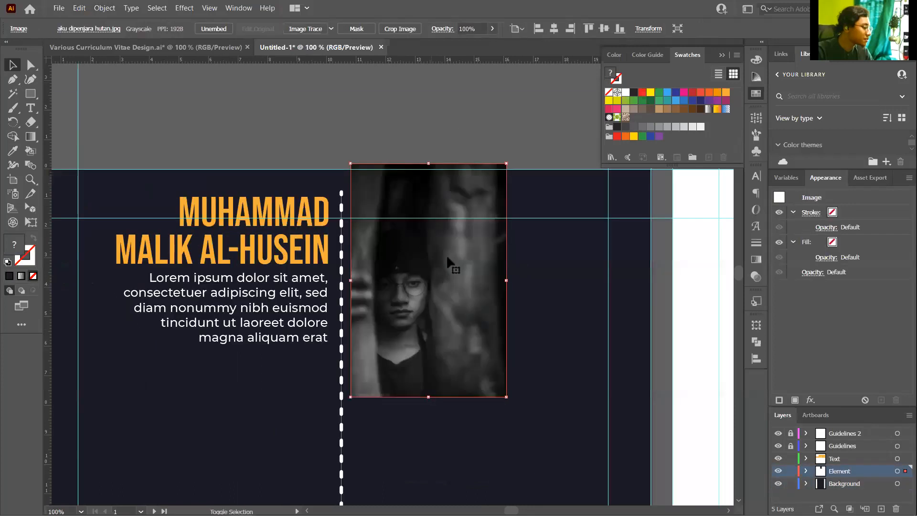
pyautogui.keyDown('ctrl'); pyautogui.click(447, 254); pyautogui.keyUp('ctrl')
pyautogui.keyDown('shift'); pyautogui.click(446, 254); pyautogui.keyUp('shift')
pyautogui.keyDown('shift'); pyautogui.click(446, 254); pyautogui.keyUp('shift')
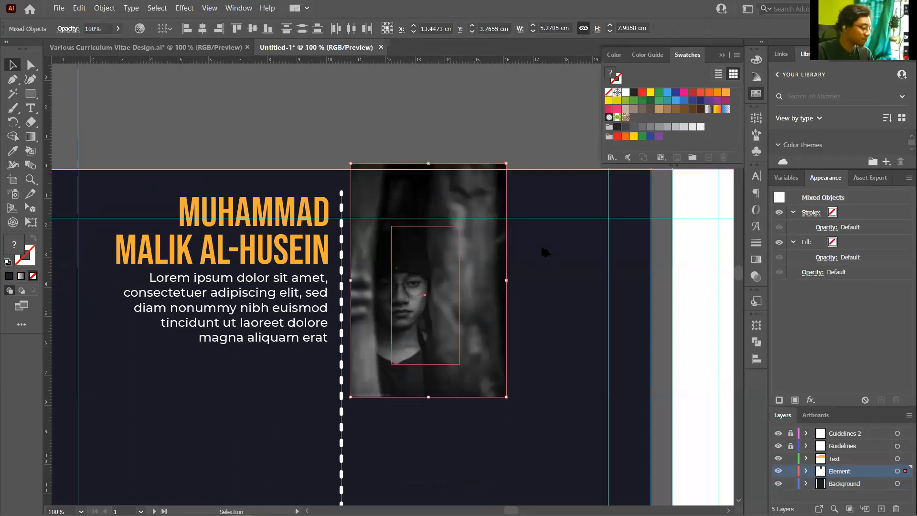
pyautogui.scroll(2, 453, 265)
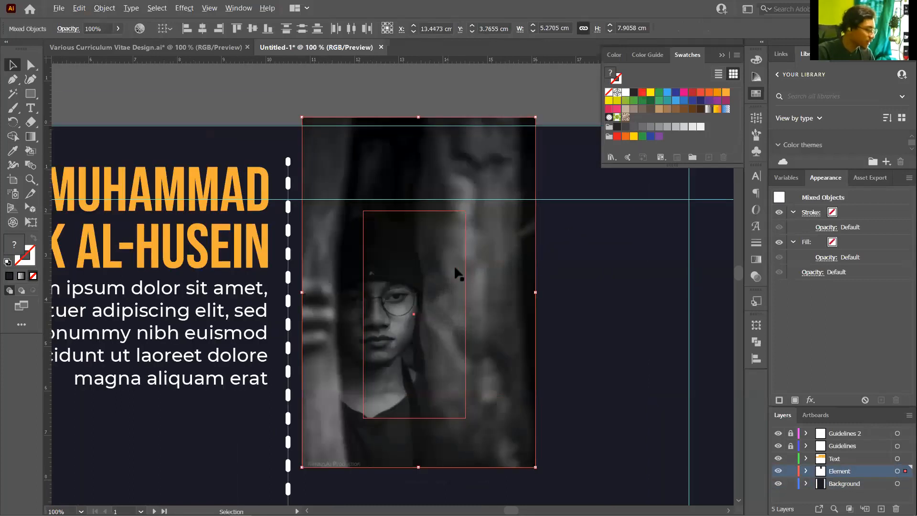
pyautogui.hotkey('ctrl', '7')
pyautogui.hotkey('ctrl', '+')
pyautogui.hotkey('ctrl', '+')
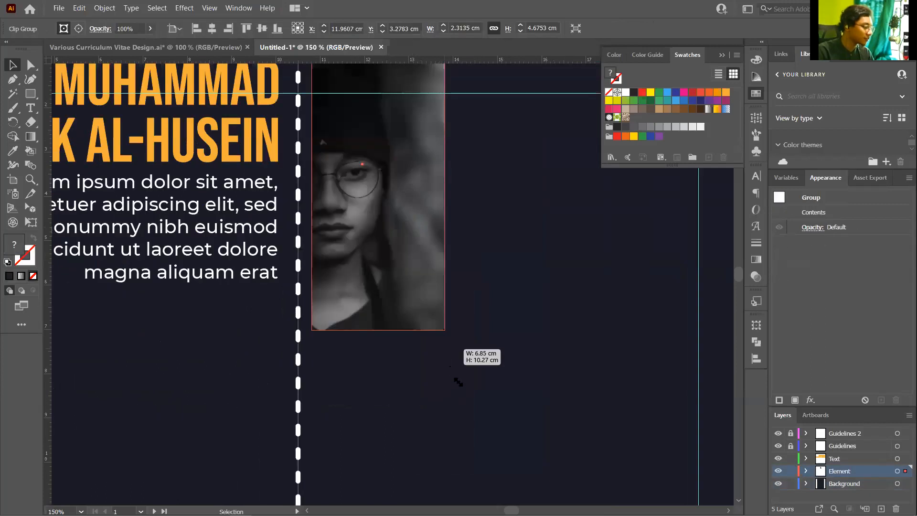
# Resize the clipped portrait by its corners so it sits level with the orange name
pyautogui.moveTo(458, 382); pyautogui.dragTo(453, 359)
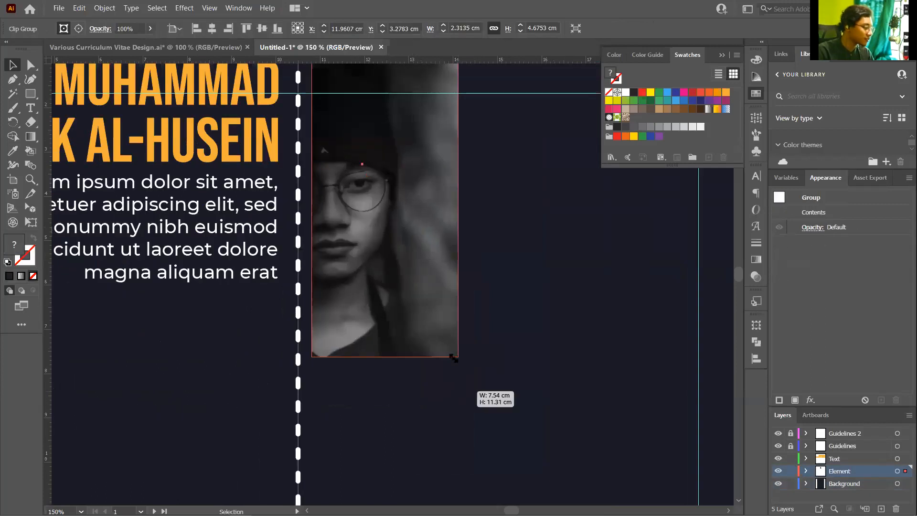
pyautogui.moveTo(569, 285); pyautogui.dragTo(548, 262)
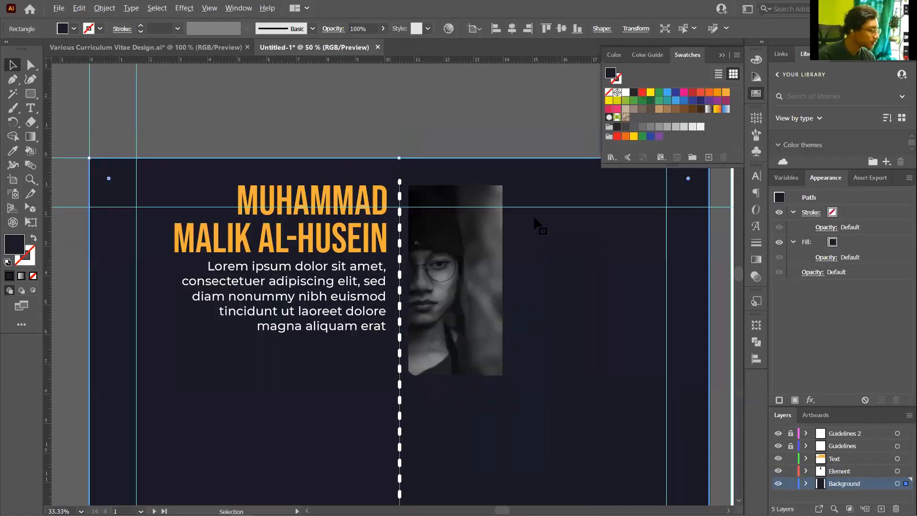
pyautogui.scroll(1, 557, 215)
pyautogui.scroll(-2, 563, 215)
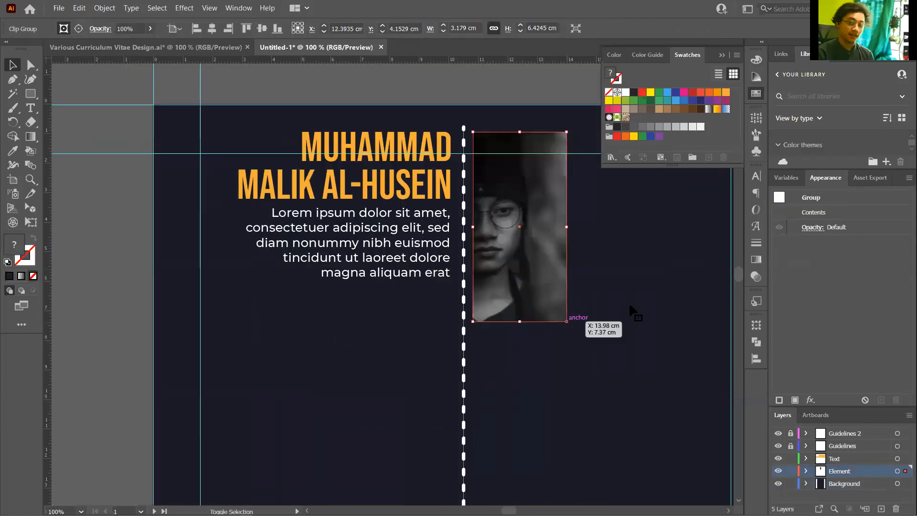
pyautogui.moveTo(566, 321); pyautogui.dragTo(562, 312)
pyautogui.click(629, 302)
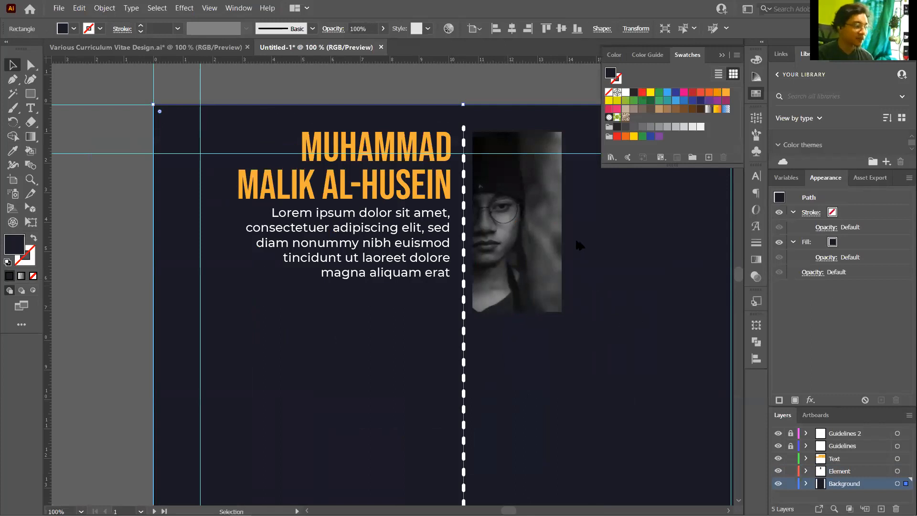
pyautogui.scroll(-2, 548, 336)
pyautogui.scroll(1, 559, 295)
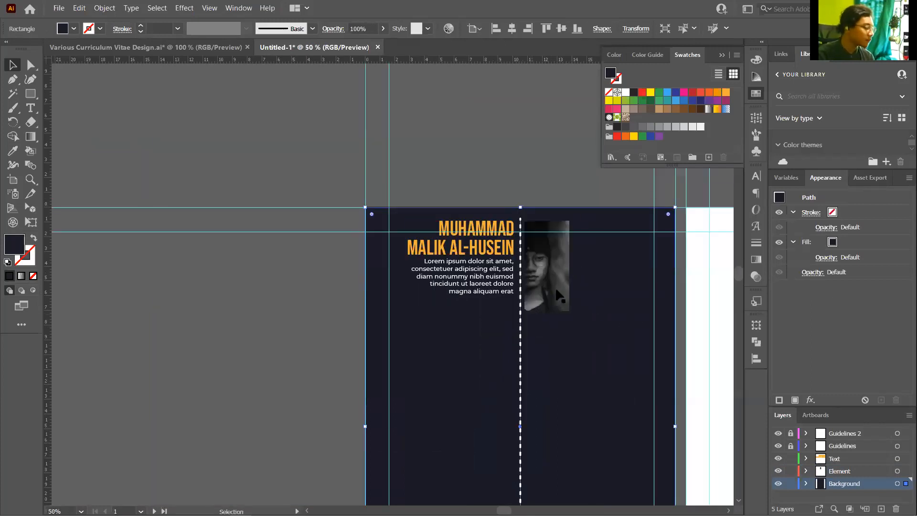
pyautogui.scroll(1, 482, 234)
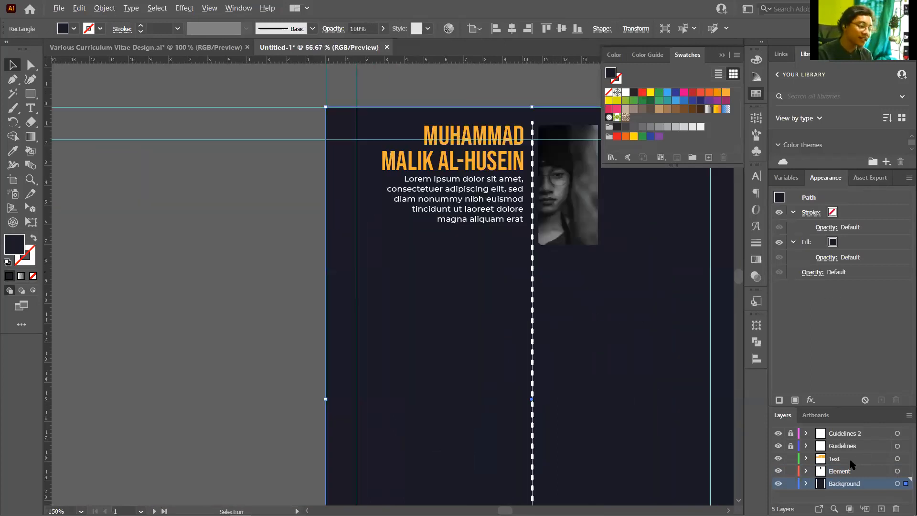
# Duplicate the orange name heading and bio paragraph and move the copy lower beside the dotted line
pyautogui.click(494, 195)
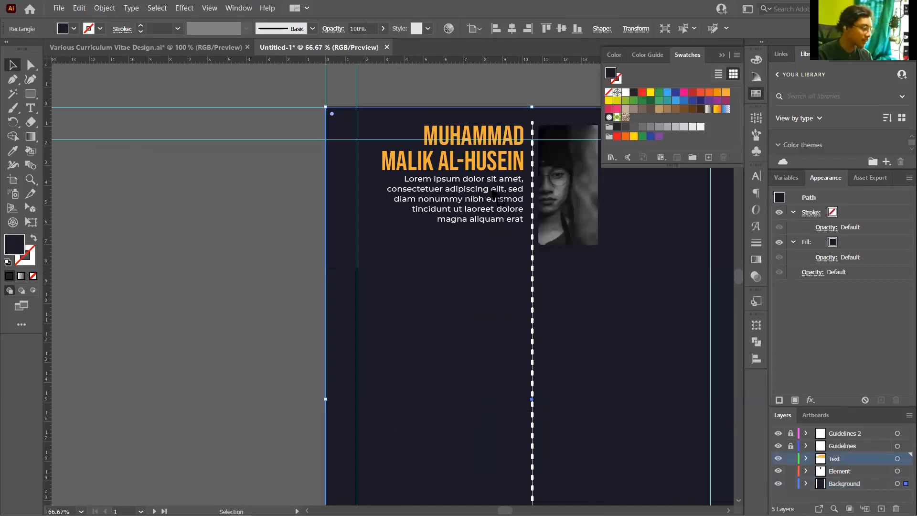
pyautogui.click(520, 198)
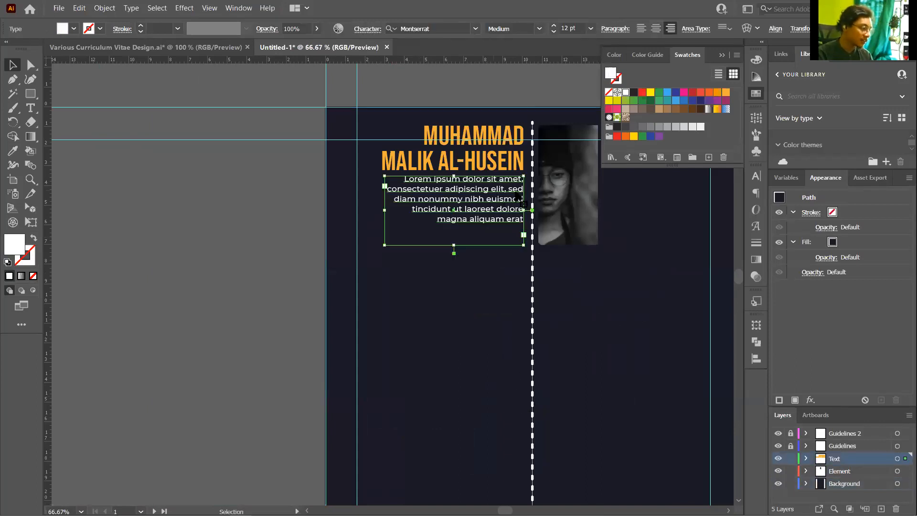
pyautogui.keyDown('shift'); pyautogui.click(499, 157); pyautogui.keyUp('shift')
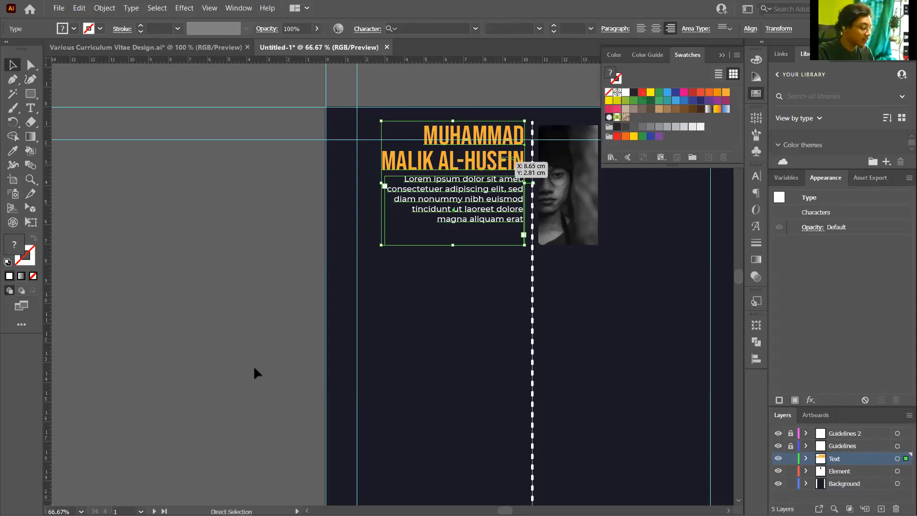
pyautogui.hotkey('ctrl', 'alt', '2')
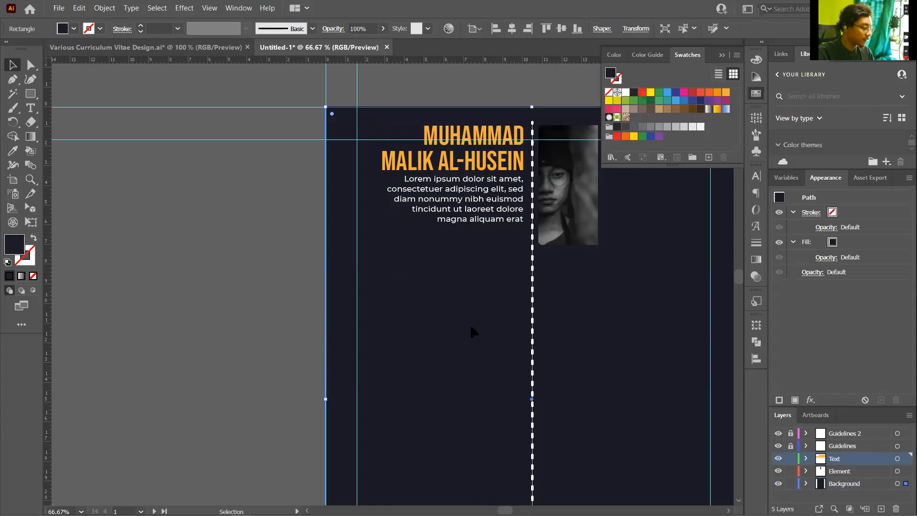
pyautogui.hotkey('ctrl', 'v')
pyautogui.moveTo(406, 258); pyautogui.dragTo(469, 310)
# Lock the Background layer and select the lower name heading
pyautogui.click(790, 484)
pyautogui.click(486, 333)
pyautogui.click(479, 323)
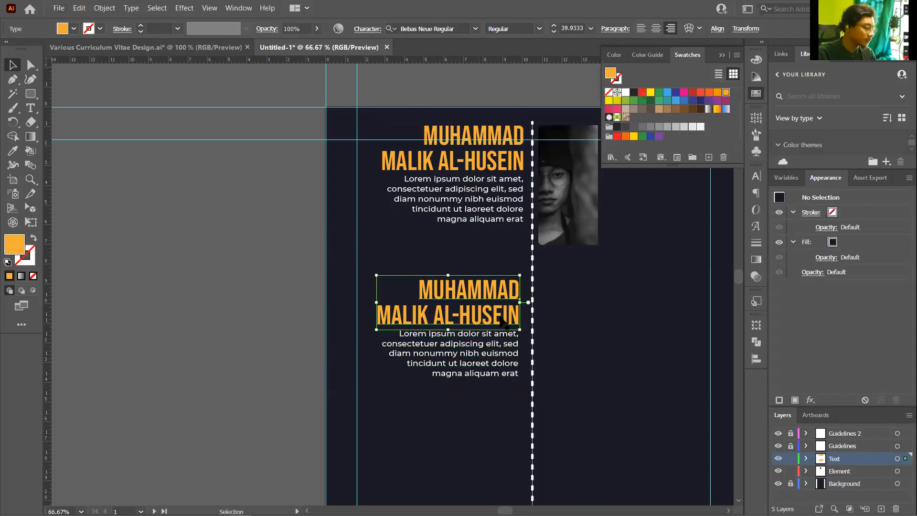
pyautogui.hotkey('ctrl', '=')
pyautogui.hotkey('ctrl', '=')
# Move the copied text, set the heading to 35 pt and bio to 10 pt, then narrow the frame
pyautogui.keyDown('shift'); pyautogui.click(496, 337); pyautogui.keyUp('shift')
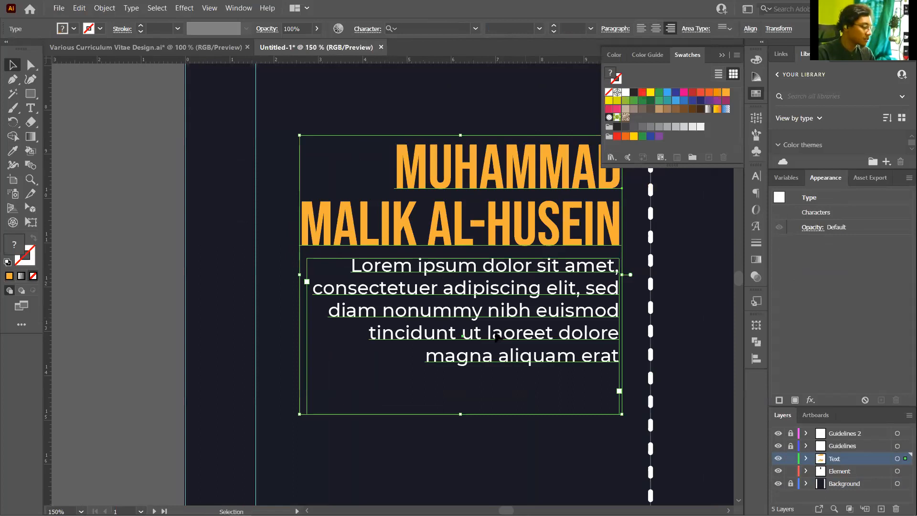
pyautogui.moveTo(497, 337); pyautogui.dragTo(526, 322)
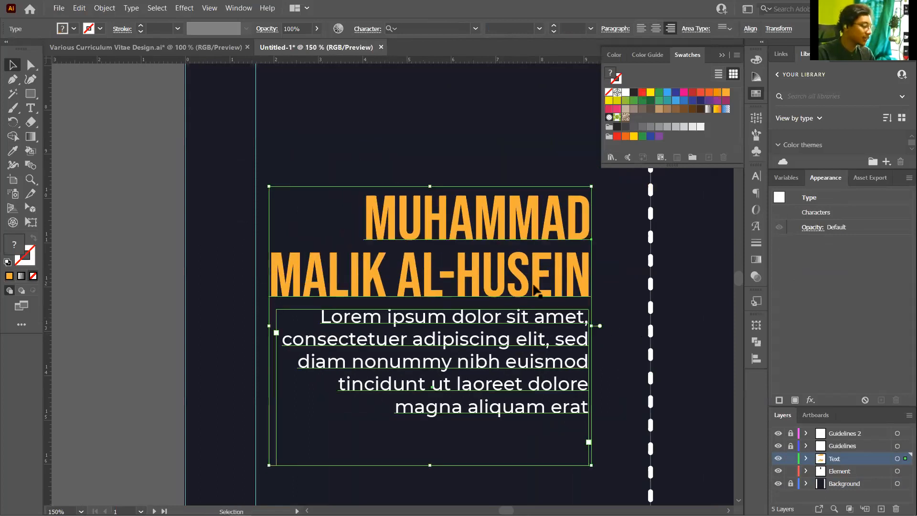
pyautogui.hotkey('ctrl', '-')
pyautogui.hotkey('ctrl', '-')
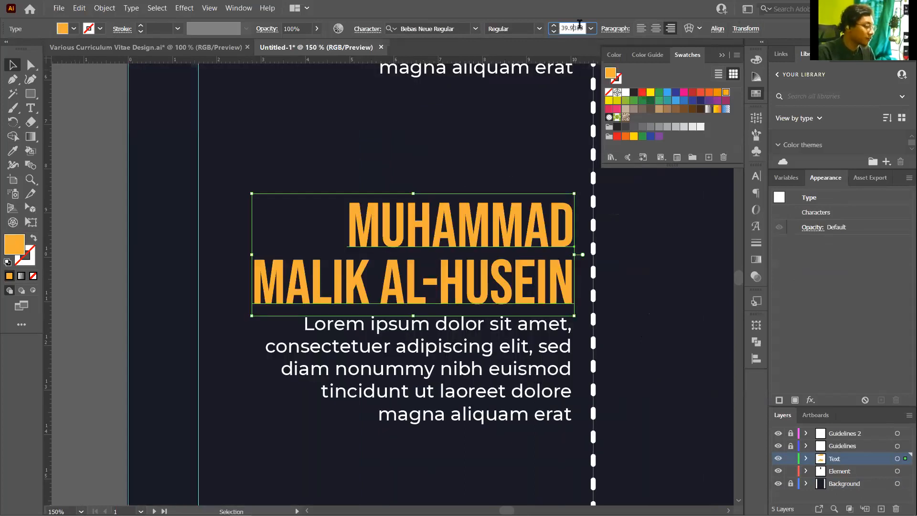
pyautogui.write('35')
pyautogui.press('Return')
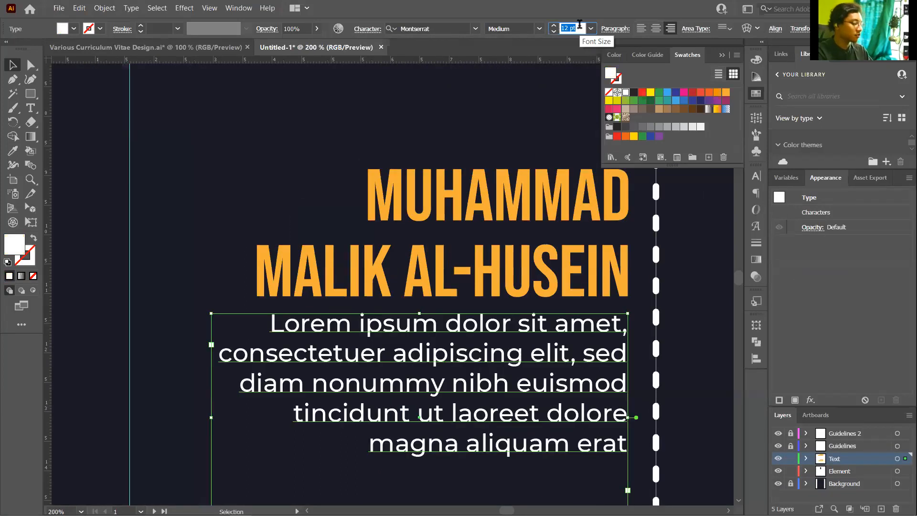
pyautogui.write('10')
pyautogui.press('Return')
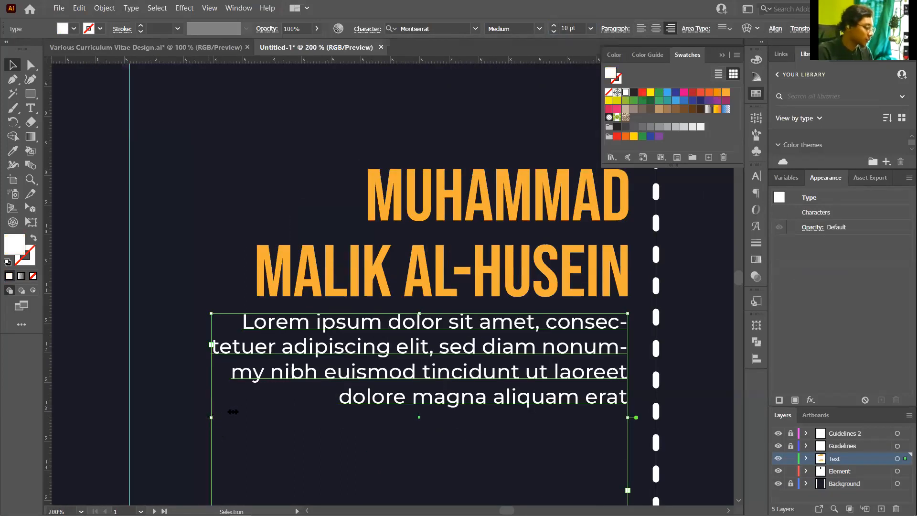
pyautogui.moveTo(371, 415); pyautogui.dragTo(432, 340)
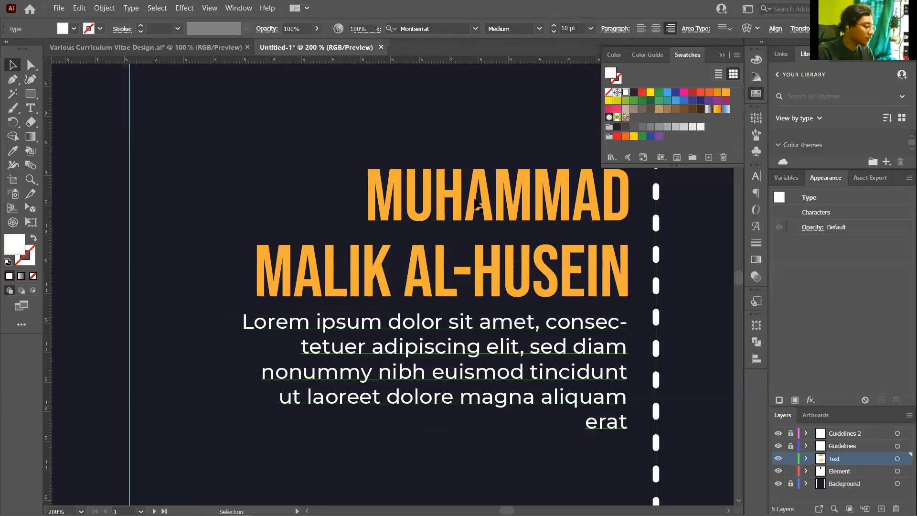
pyautogui.hotkey('ctrl', 'shift', '.')
# Replace the lower heading's name text with 'BIO & CONTACT'
pyautogui.click(485, 249)
pyautogui.hotkey('ctrl', '1')
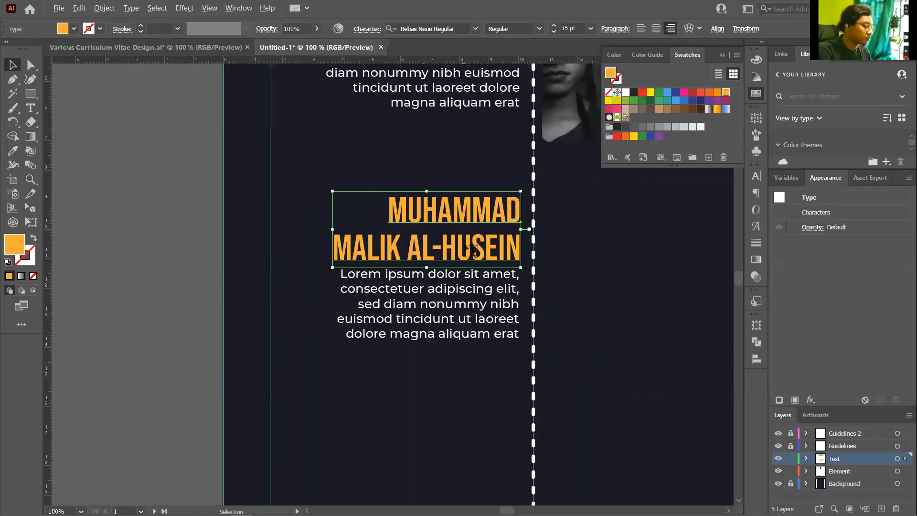
pyautogui.doubleClick(420, 252)
pyautogui.hotkey('ctrl', '+')
pyautogui.hotkey('ctrl', '+')
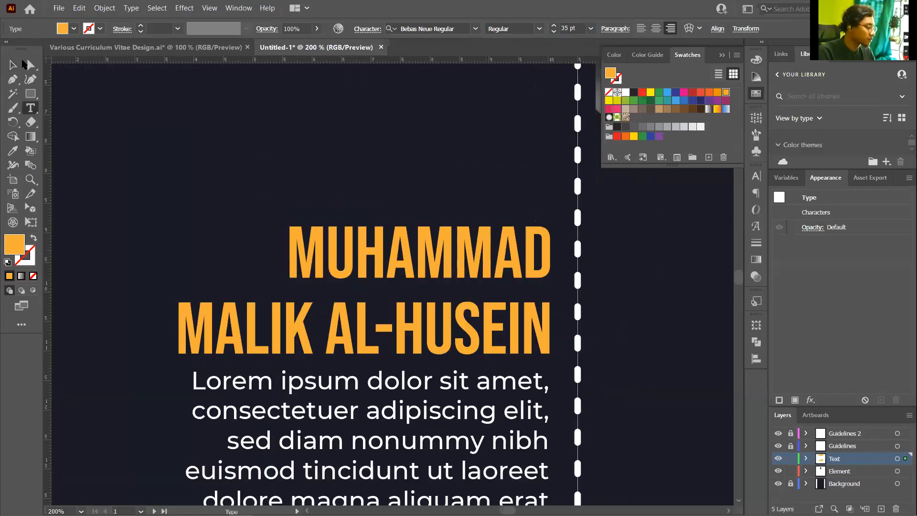
pyautogui.hotkey('ctrl', 'a')
pyautogui.write('BIO')
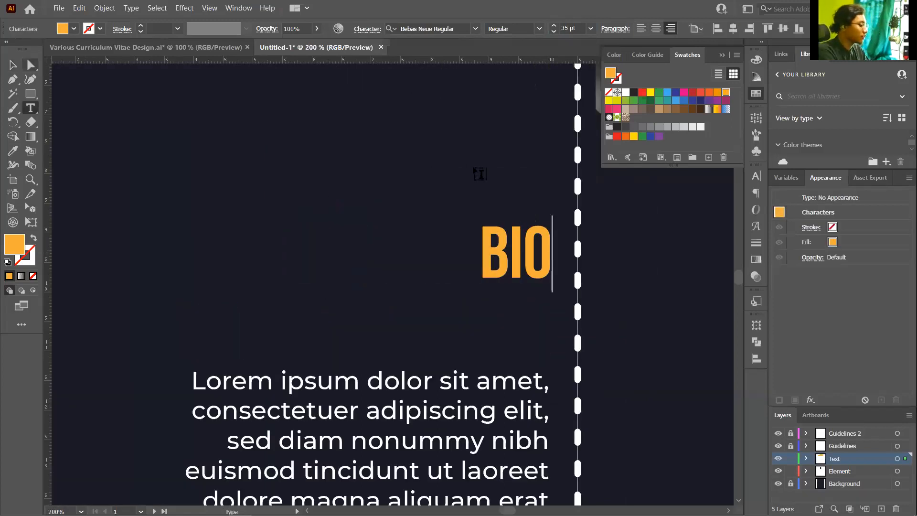
pyautogui.write(' & C')
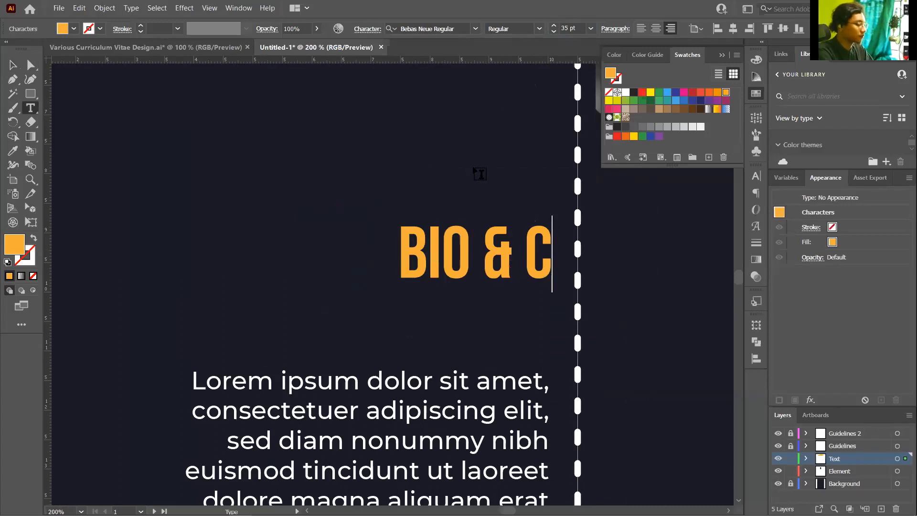
pyautogui.write('ONTACT')
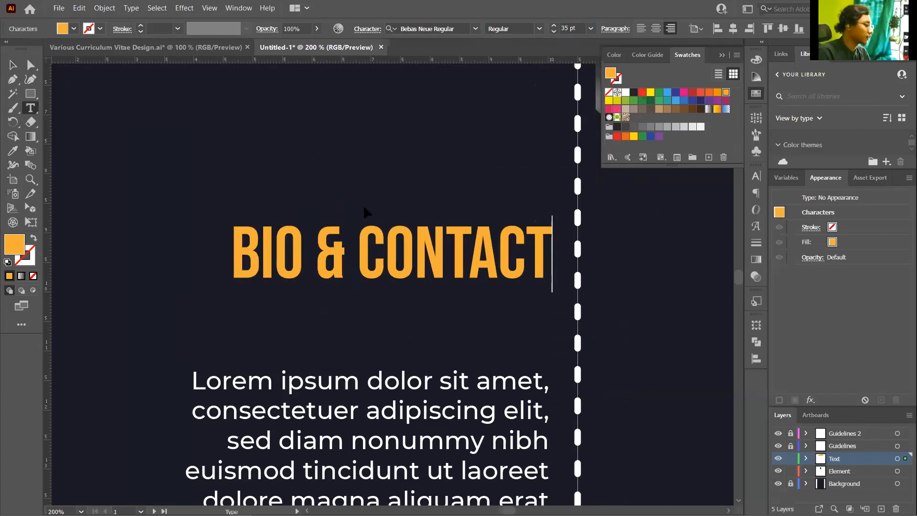
pyautogui.press('Escape')
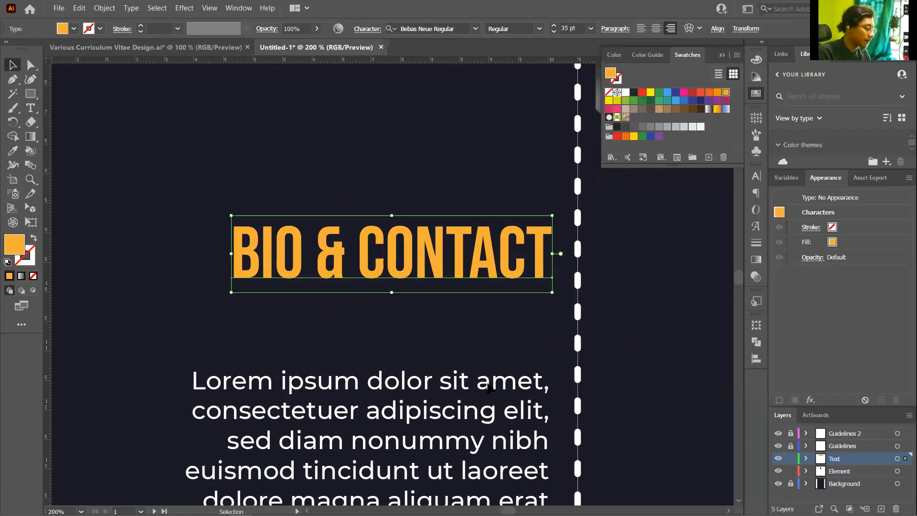
pyautogui.click(497, 349)
pyautogui.hotkey('ctrl', '-')
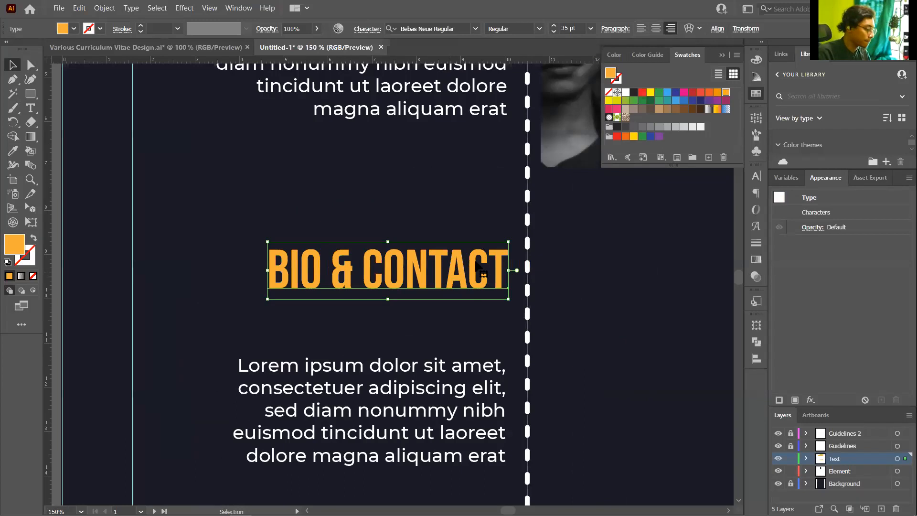
# Trim the upper bio to three lines and add an 'E-mail:' line with the contact's e-mail address
pyautogui.hotkey('ctrl', 'z')
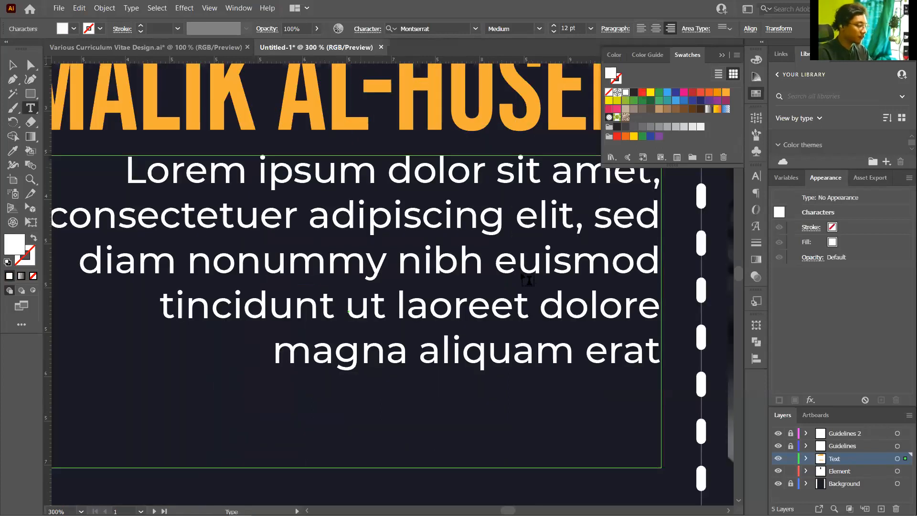
pyautogui.hotkey('ctrl', 'z')
pyautogui.hotkey('ctrl', 'z')
pyautogui.hotkey('ctrl', 'z')
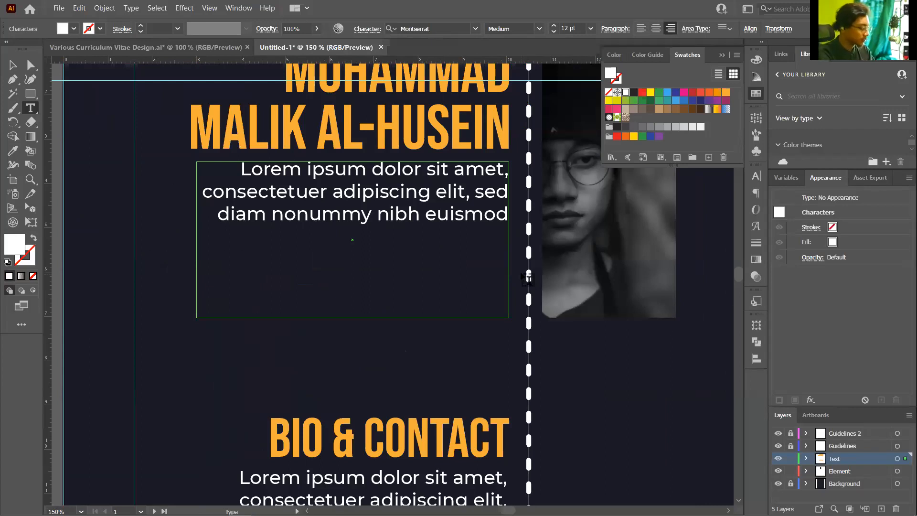
pyautogui.write('Emai')
pyautogui.press('BackSpace')
pyautogui.press('BackSpace')
pyautogui.press('BackSpace')
pyautogui.write('-m')
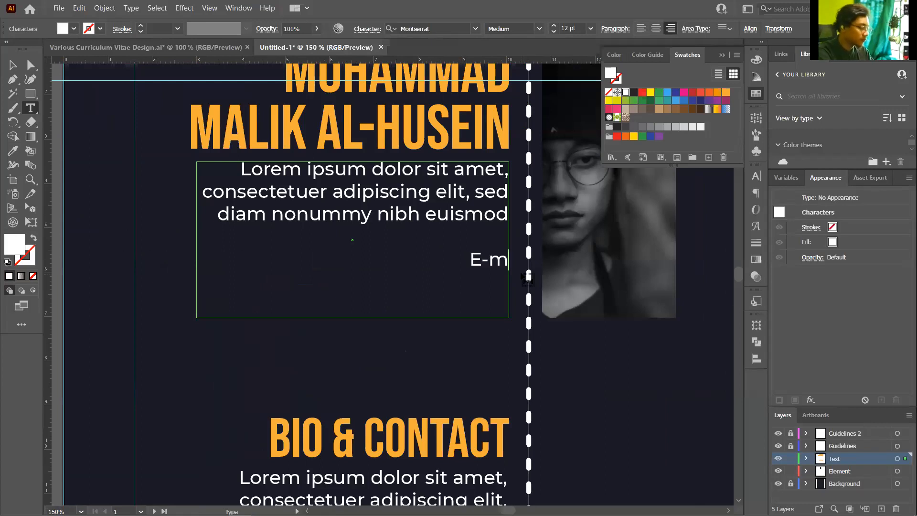
pyautogui.write('ail:')
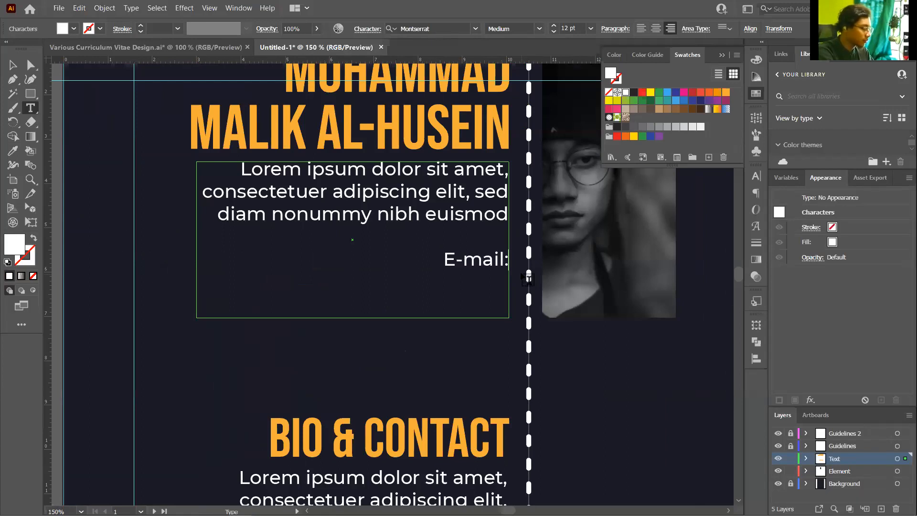
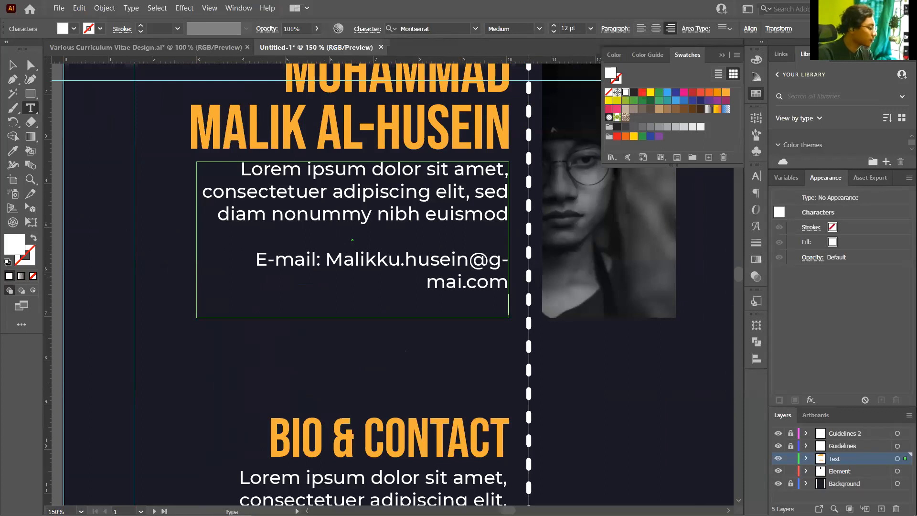
pyautogui.click(13, 65)
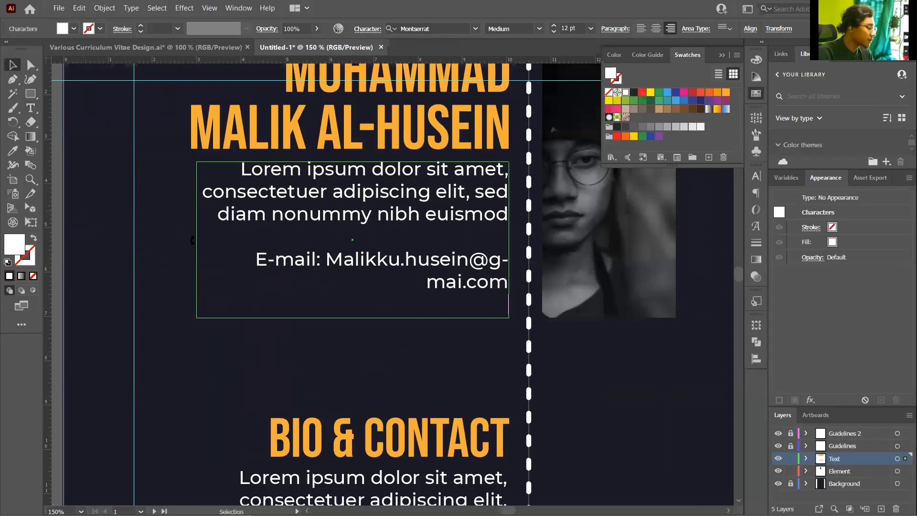
# Widen the bio text frame to the left so the e-mail line fits on one line
pyautogui.moveTo(199, 240); pyautogui.dragTo(156, 234)
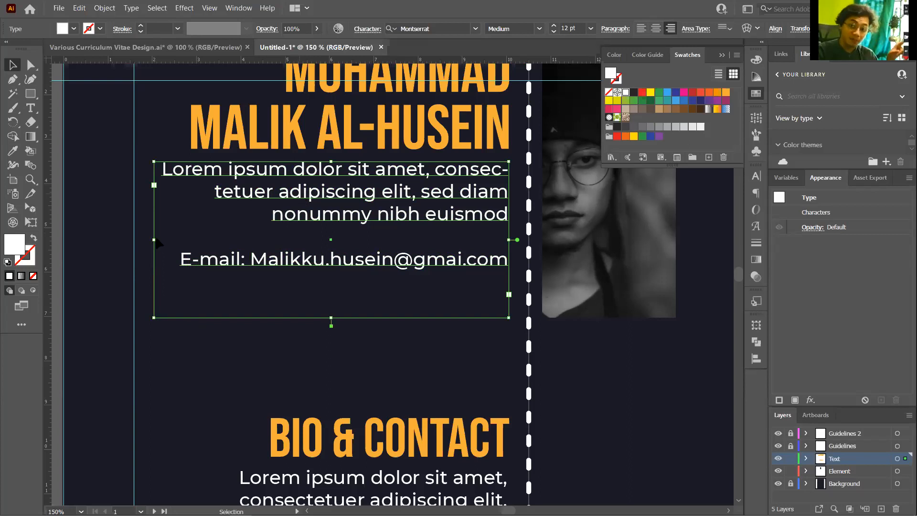
pyautogui.moveTo(202, 251); pyautogui.dragTo(158, 251)
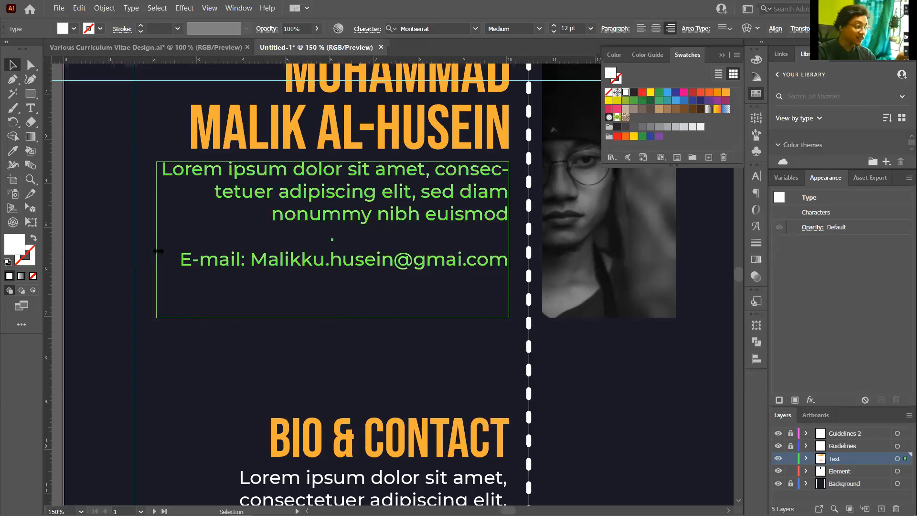
pyautogui.hotkey('ctrl', 'z')
pyautogui.hotkey('ctrl', 'shift', 'z')
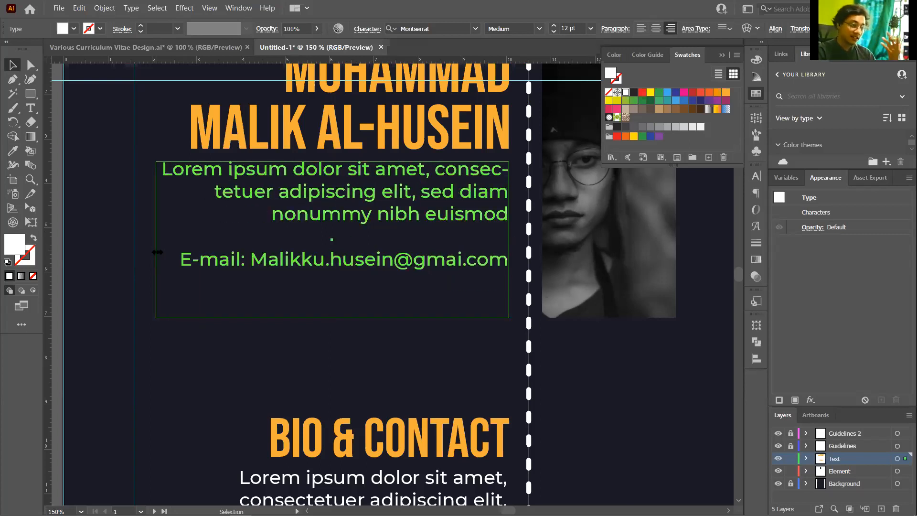
pyautogui.moveTo(157, 251); pyautogui.dragTo(159, 256)
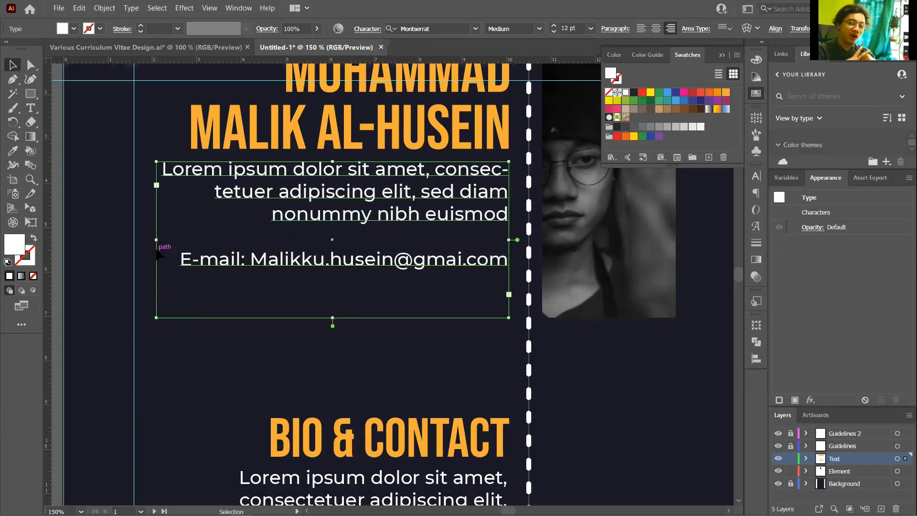
# Convert the bio text to point type and back to area type, undoing an accidental stretch
pyautogui.click(131, 8)
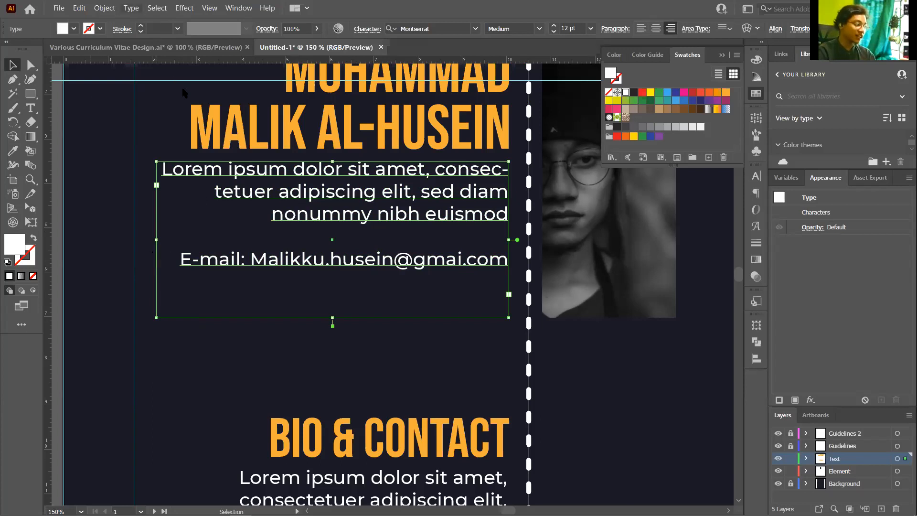
pyautogui.click(189, 89)
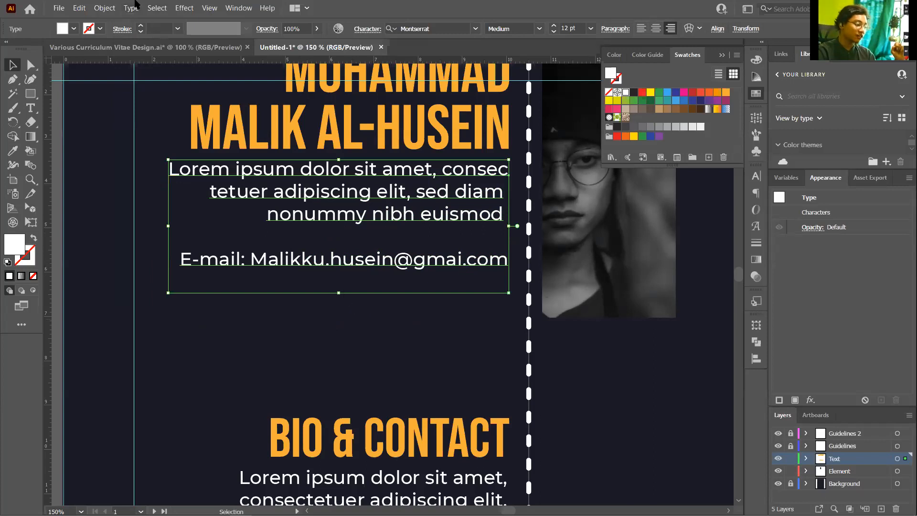
pyautogui.hotkey('ctrl', 'shift', 'a')
pyautogui.click(345, 265)
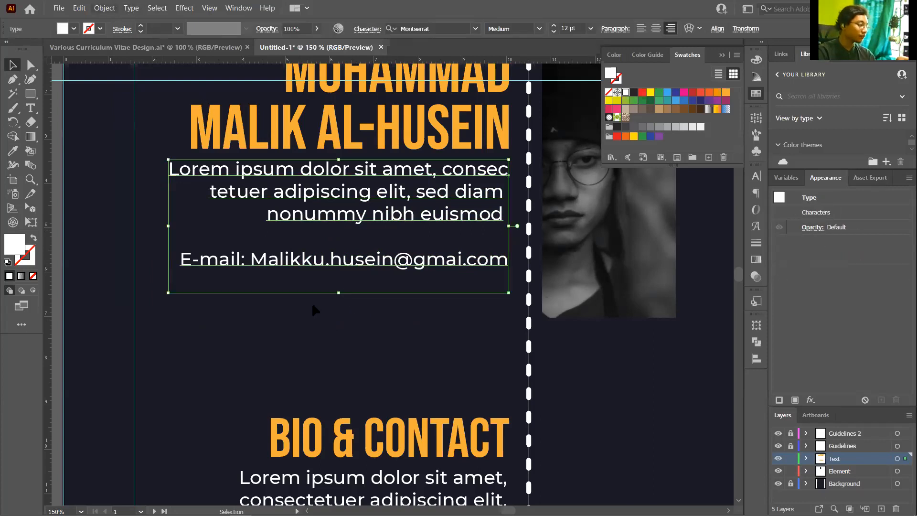
pyautogui.click(130, 8)
pyautogui.click(340, 293)
pyautogui.moveTo(339, 293); pyautogui.dragTo(348, 413)
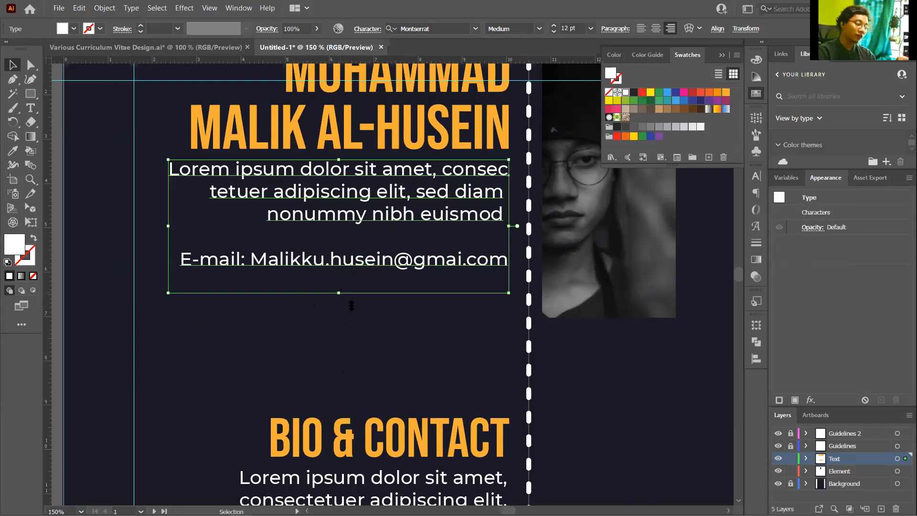
pyautogui.moveTo(349, 290); pyautogui.dragTo(368, 115)
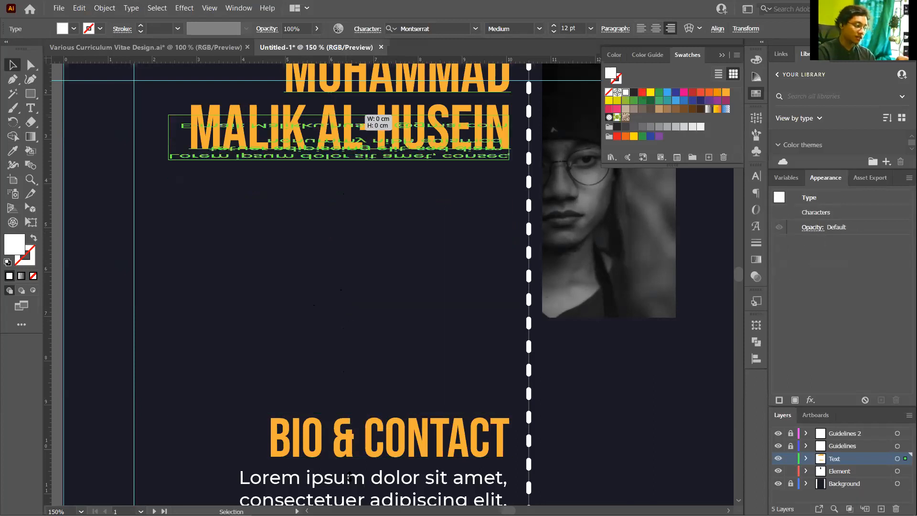
pyautogui.moveTo(368, 368); pyautogui.dragTo(370, 365)
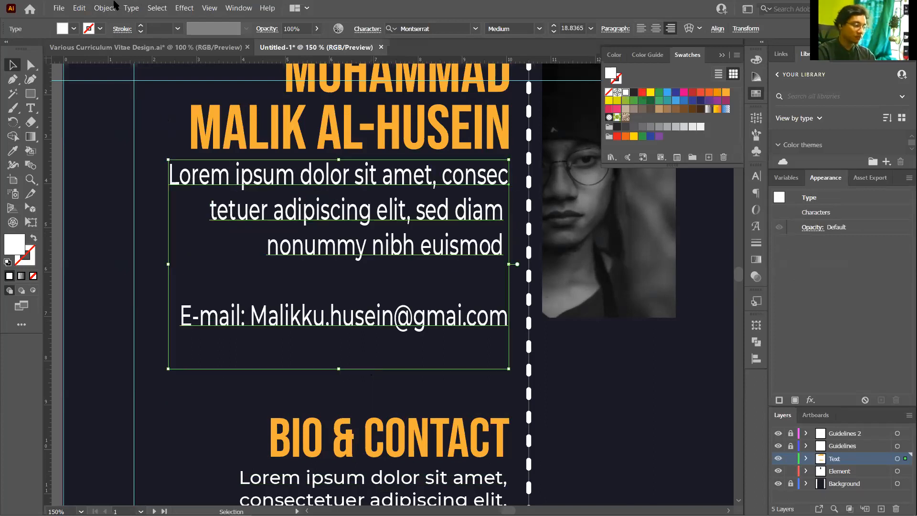
pyautogui.hotkey('ctrl', 'z')
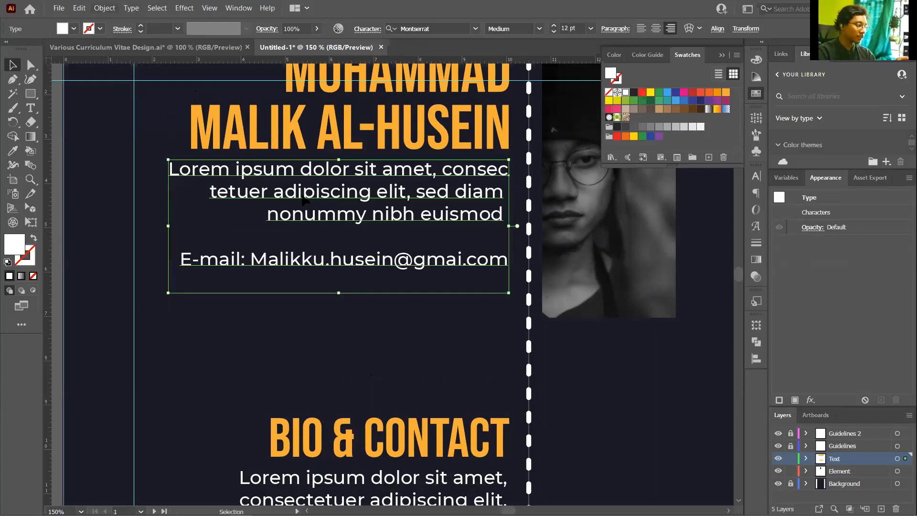
pyautogui.hotkey('alt', 't')
pyautogui.click(396, 292)
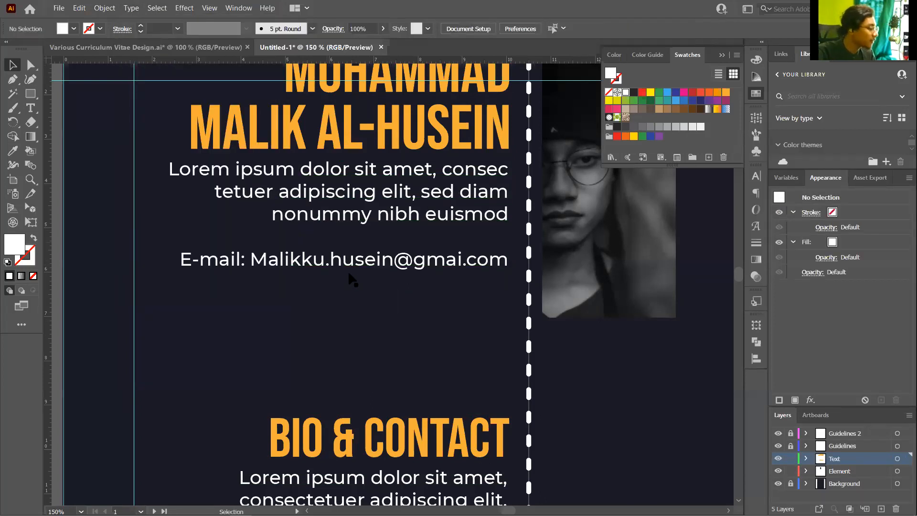
pyautogui.scroll(1, 369, 267)
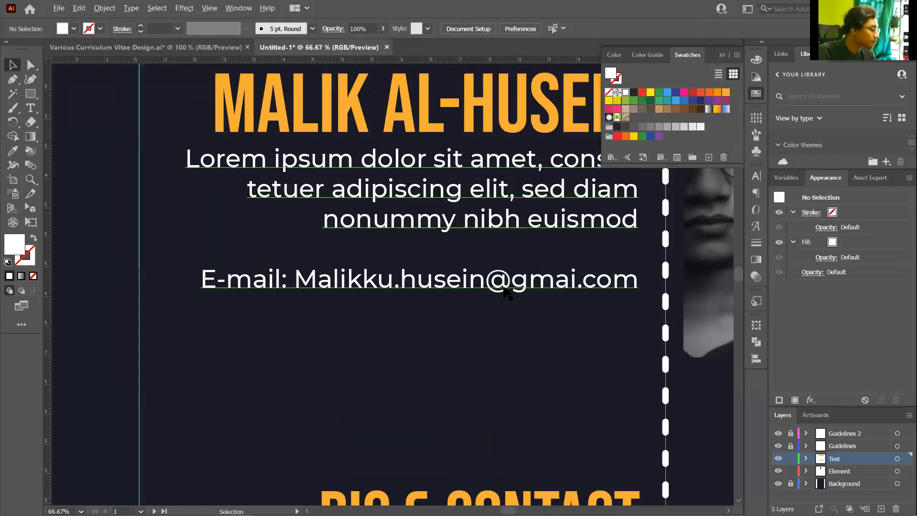
# Add an Instagram handle line, lengthen the contact frame, and add a Shutterstock handle line below Behance
pyautogui.doubleClick(558, 259)
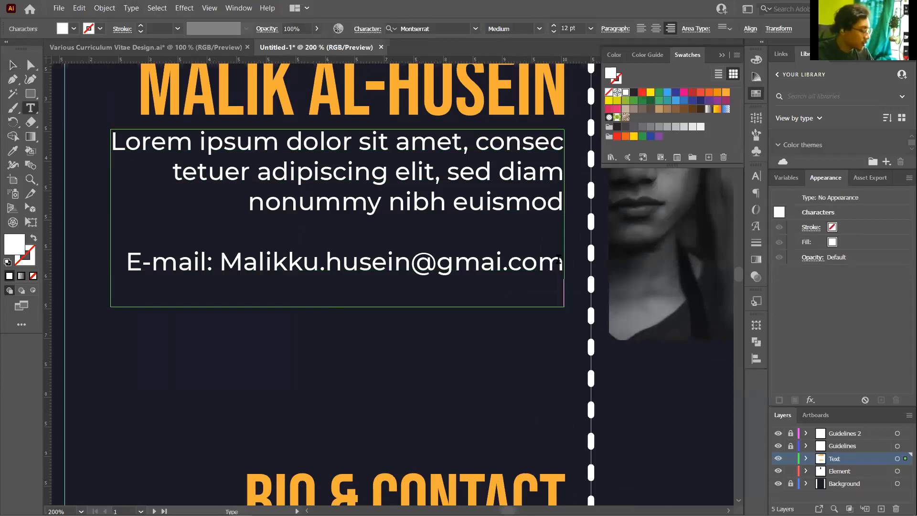
pyautogui.write('IG:')
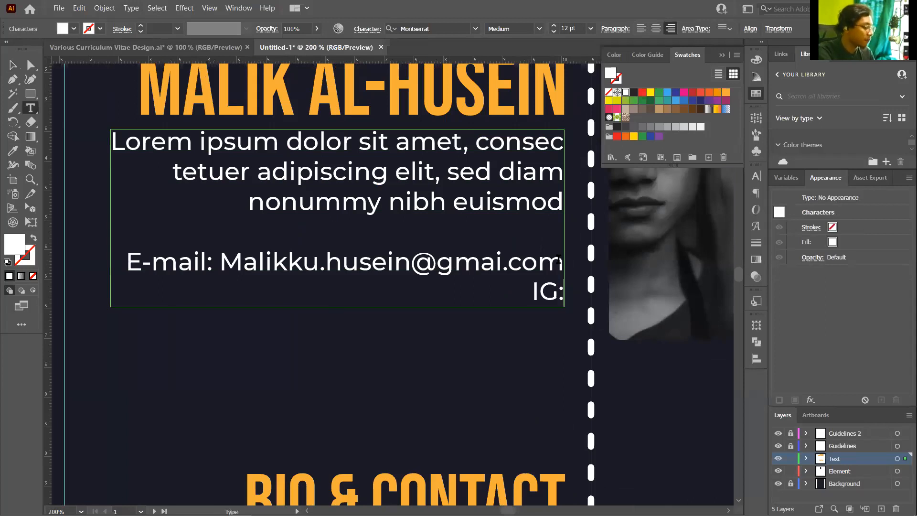
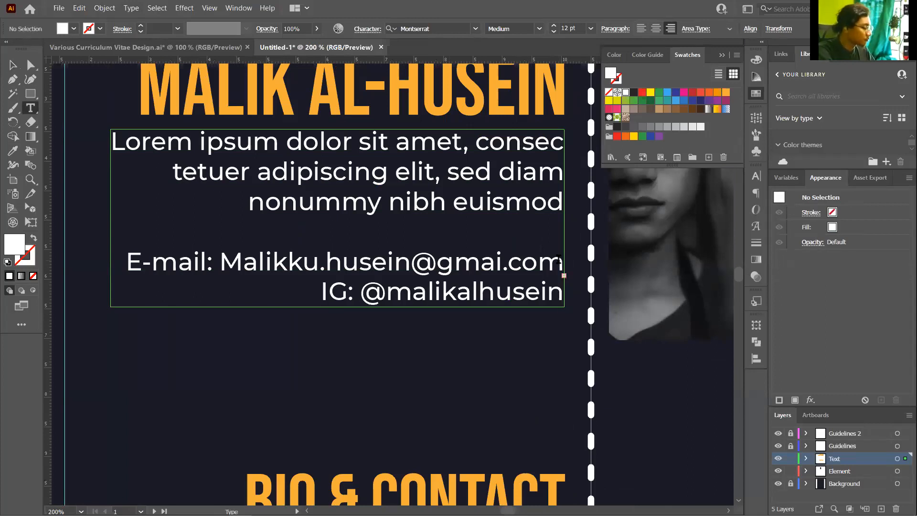
pyautogui.click(15, 65)
pyautogui.press('Escape')
pyautogui.moveTo(337, 310); pyautogui.dragTo(475, 313)
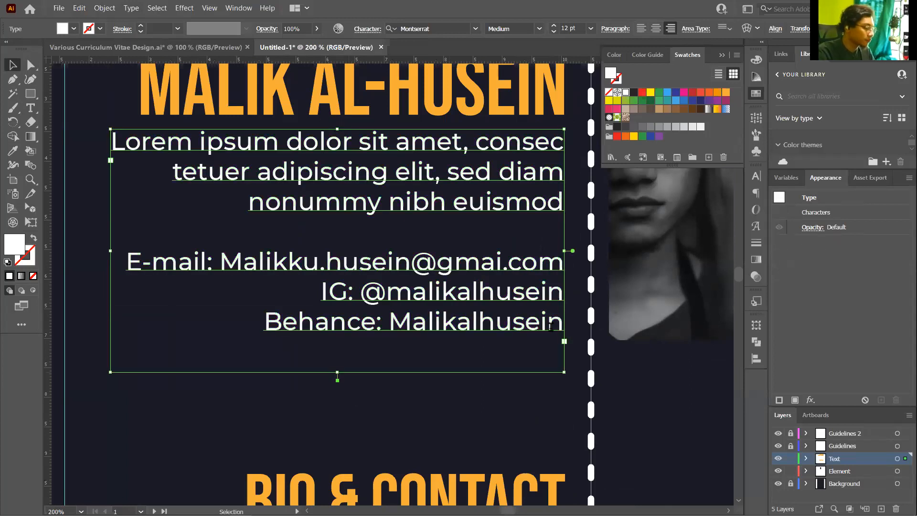
pyautogui.doubleClick(551, 327)
pyautogui.press('Return')
pyautogui.write('Shu')
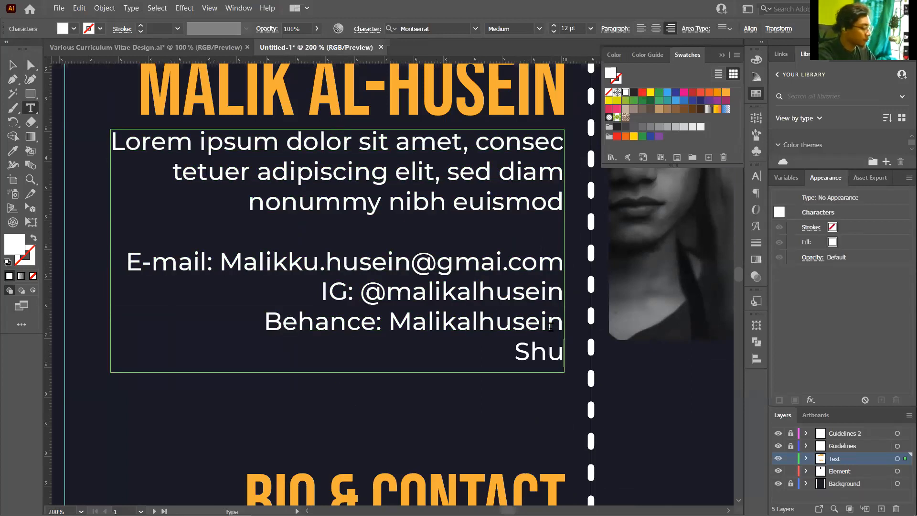
pyautogui.write('tterstock:')
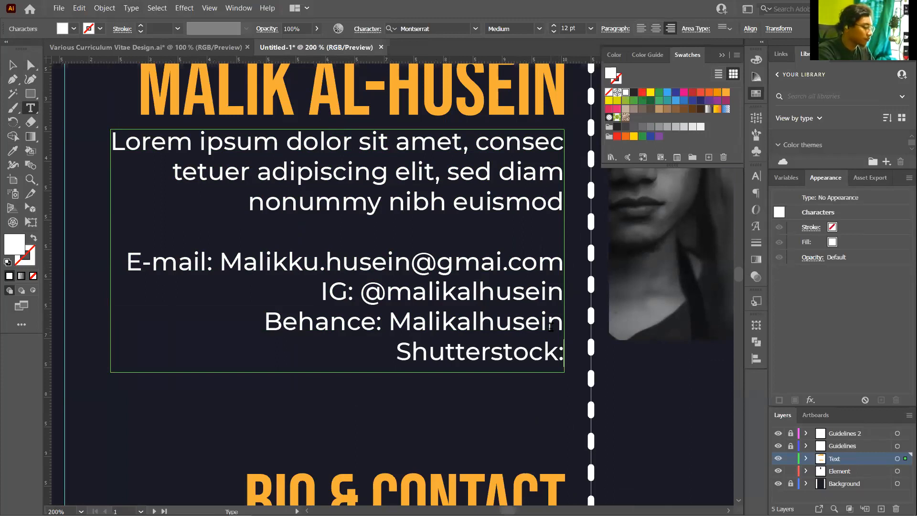
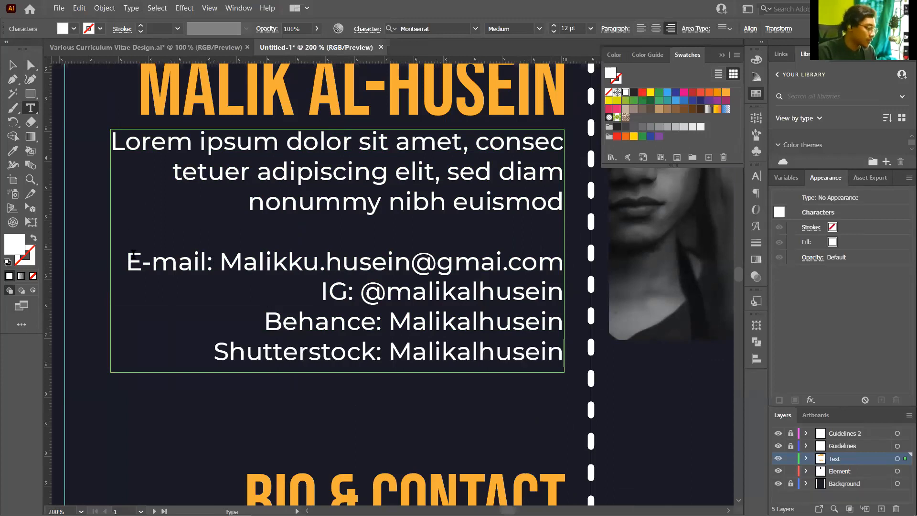
# Try left-aligning the four contact lines, then undo it to keep them right-aligned
pyautogui.tripleClick(507, 262)
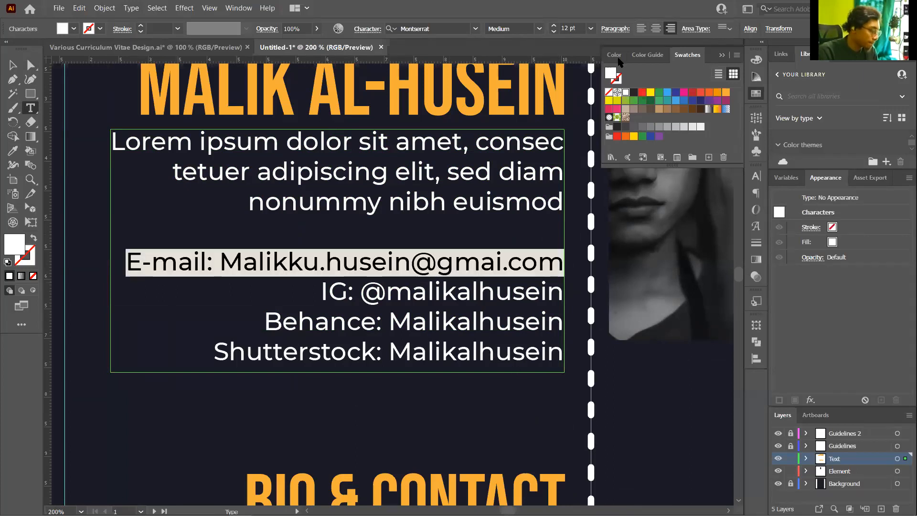
pyautogui.hotkey('shift', 'Down')
pyautogui.hotkey('shift', 'Down')
pyautogui.hotkey('shift', 'Down')
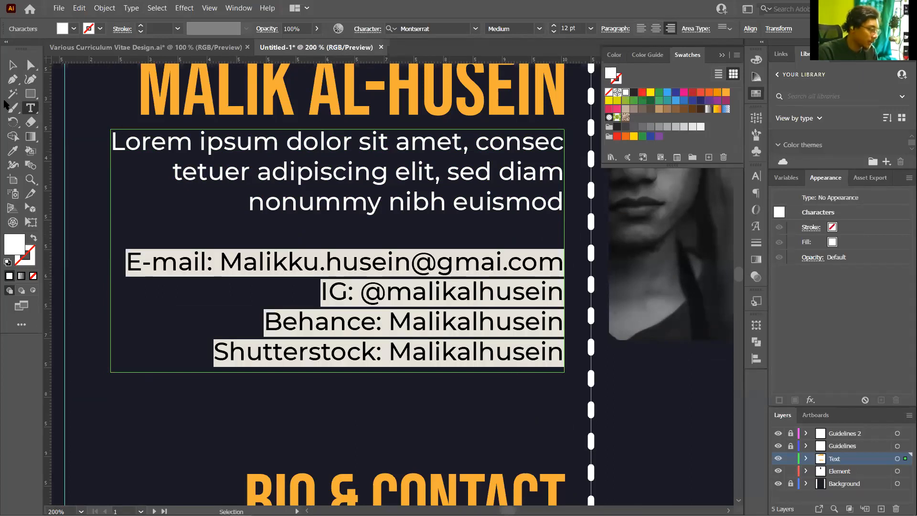
pyautogui.click(641, 28)
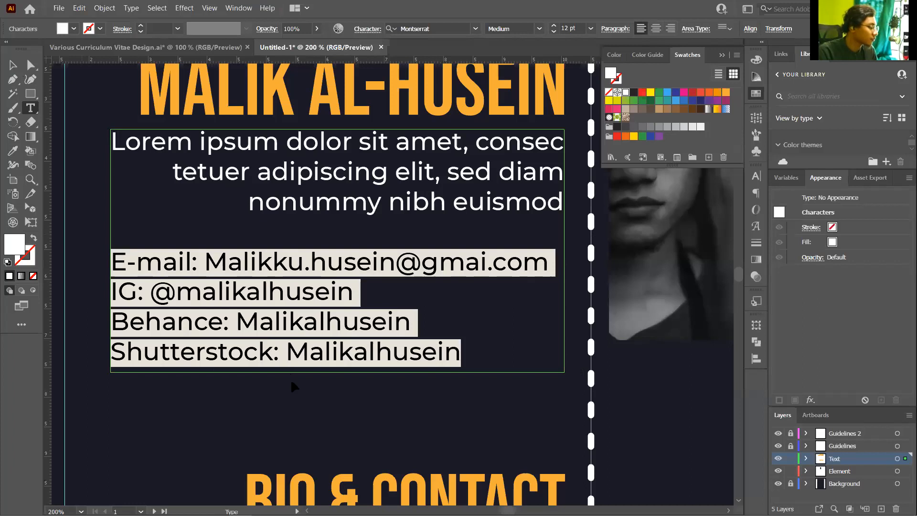
pyautogui.press('Escape')
pyautogui.click(306, 375)
pyautogui.scroll(-2, 306, 370)
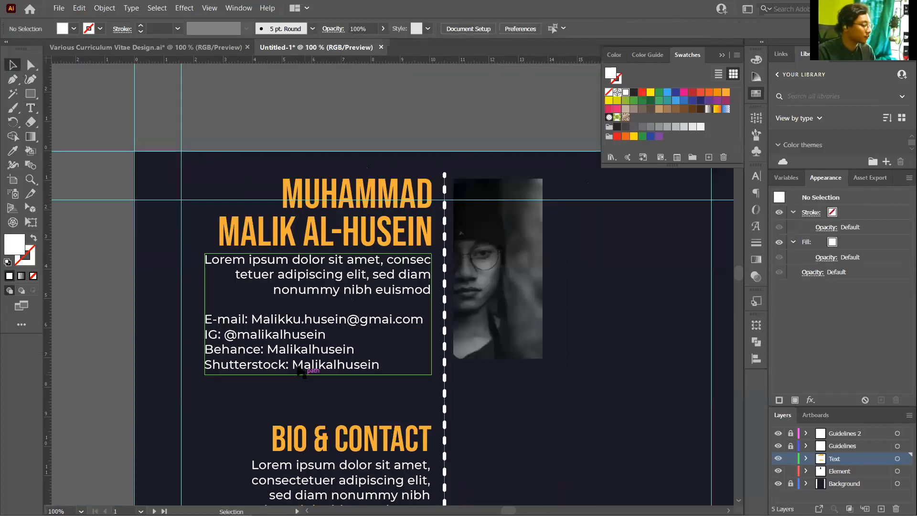
pyautogui.scroll(2, 301, 368)
pyautogui.hotkey('ctrl', 'z')
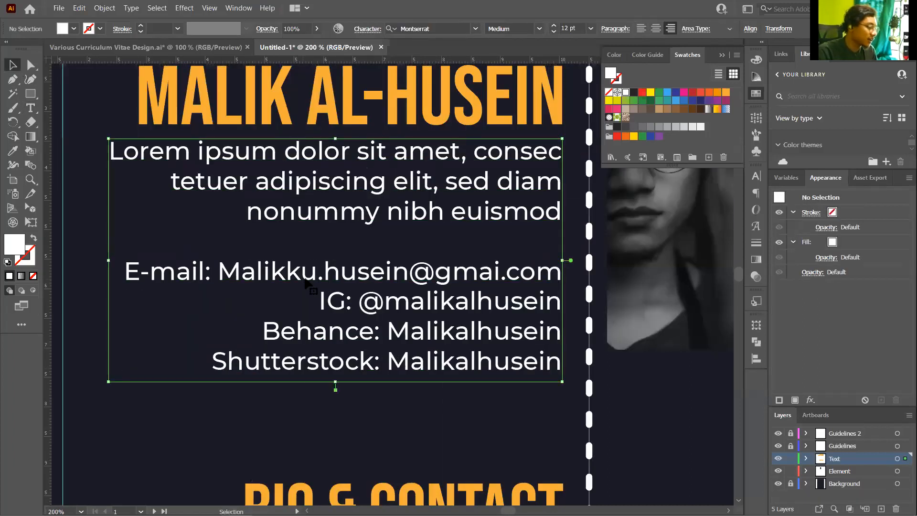
# Set the four contact lines to 9 pt and zoom out to check the page
pyautogui.moveTo(302, 279); pyautogui.dragTo(305, 279)
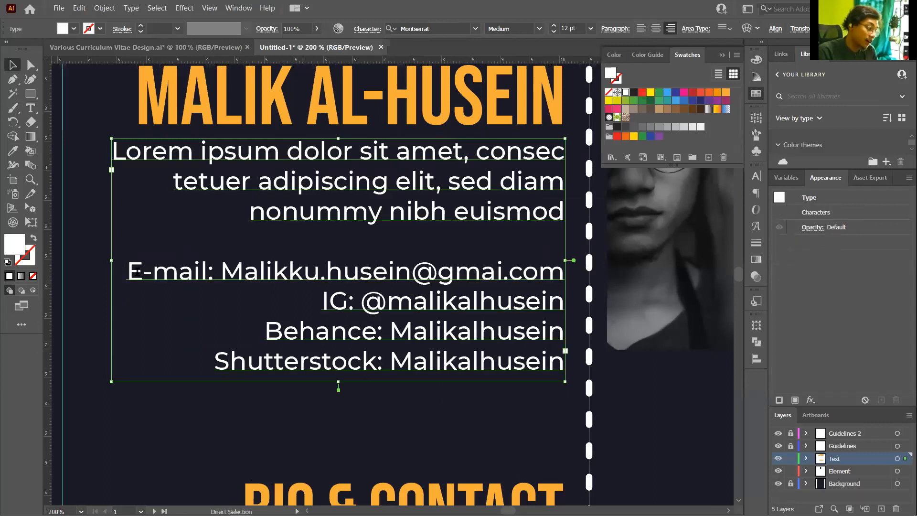
pyautogui.doubleClick(134, 271)
pyautogui.moveTo(134, 271); pyautogui.dragTo(587, 388)
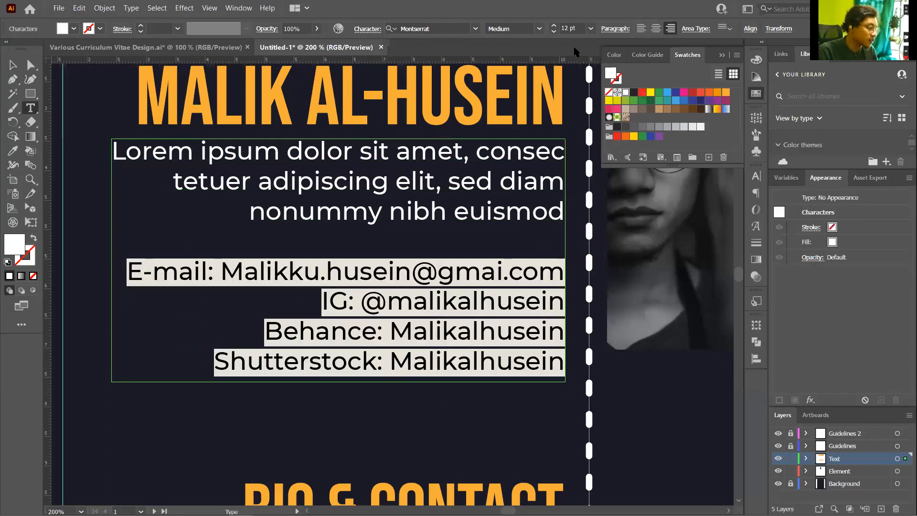
pyautogui.click(573, 28)
pyautogui.write('9')
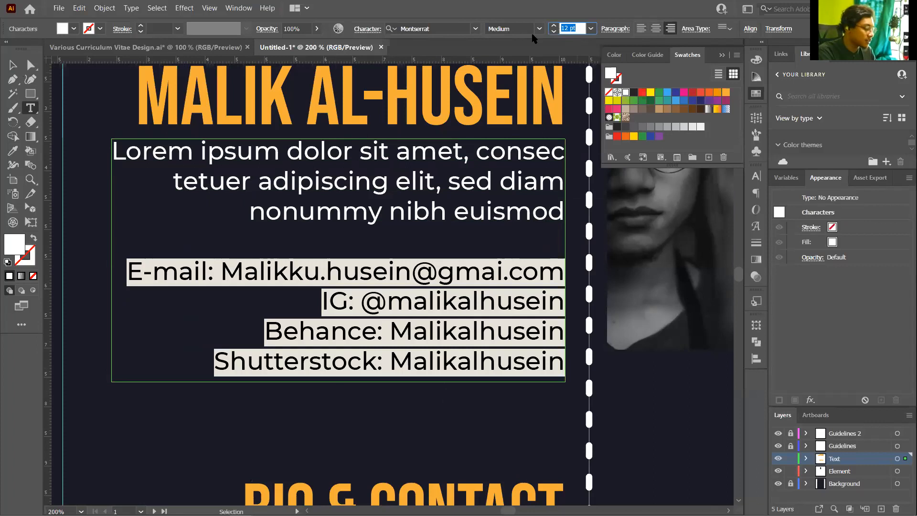
pyautogui.press('Return')
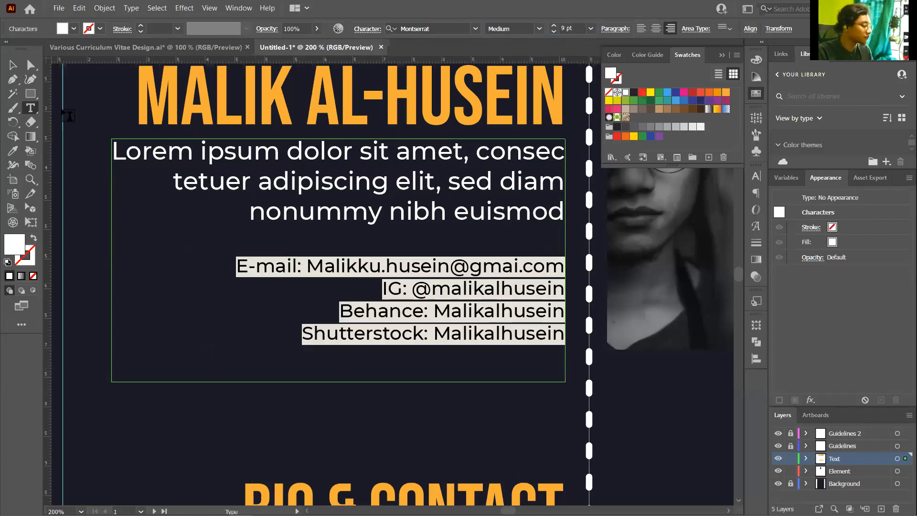
pyautogui.click(15, 66)
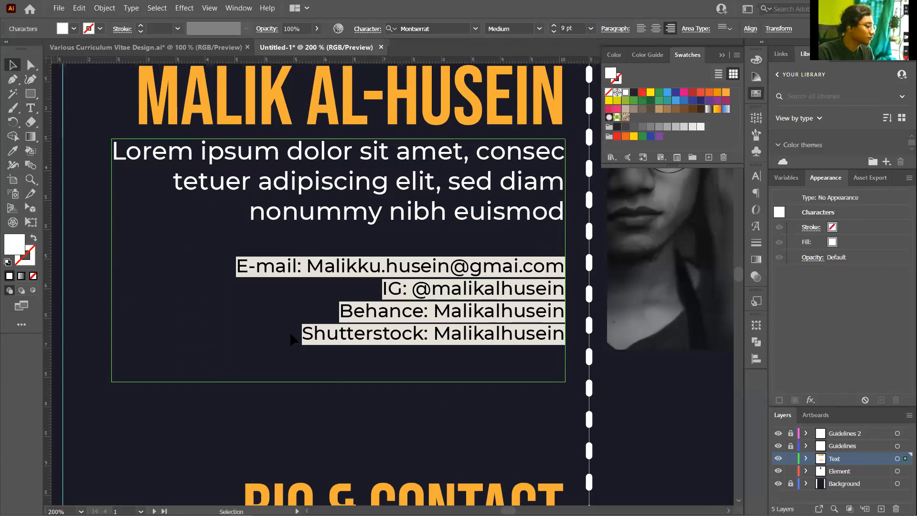
pyautogui.hotkey('ctrl', 'shift', 'a')
pyautogui.scroll(-3, 401, 311)
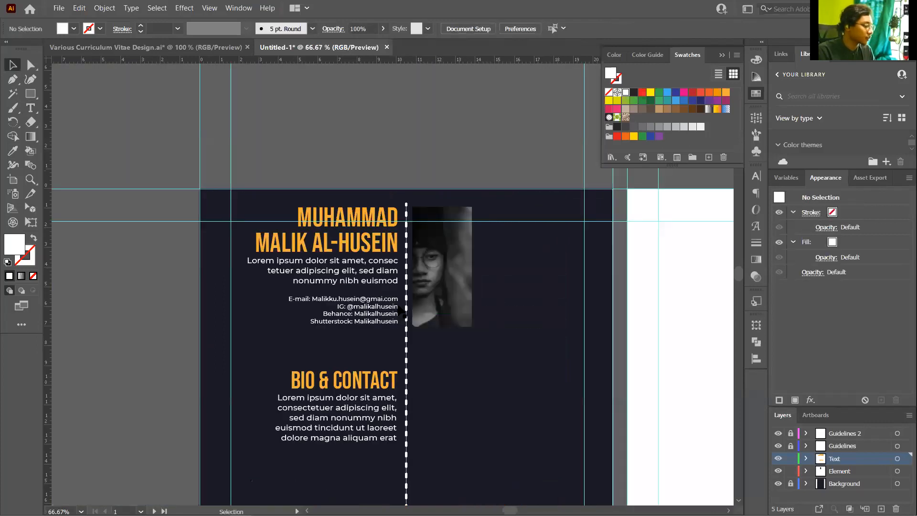
# Zoom out and inspect the text in the reference CV design
pyautogui.scroll(2, 382, 285)
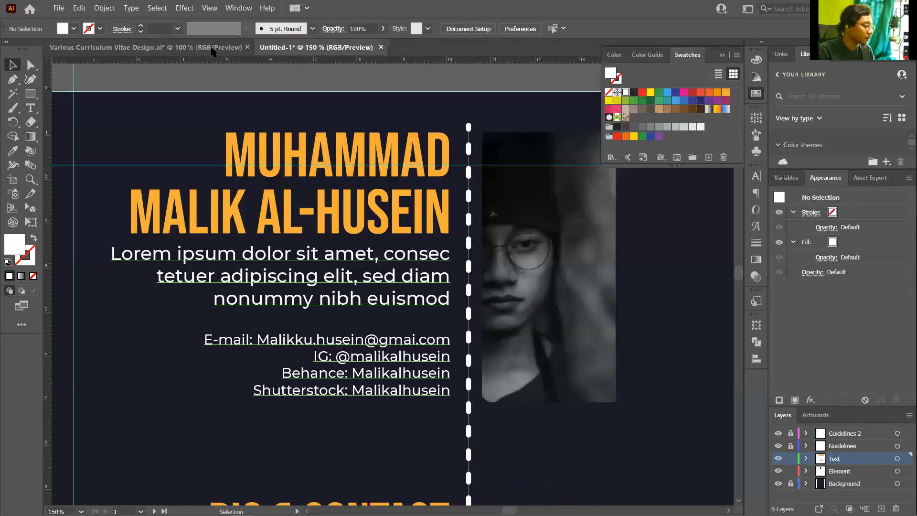
pyautogui.hotkey('ctrl', '-')
pyautogui.hotkey('ctrl', 'Tab')
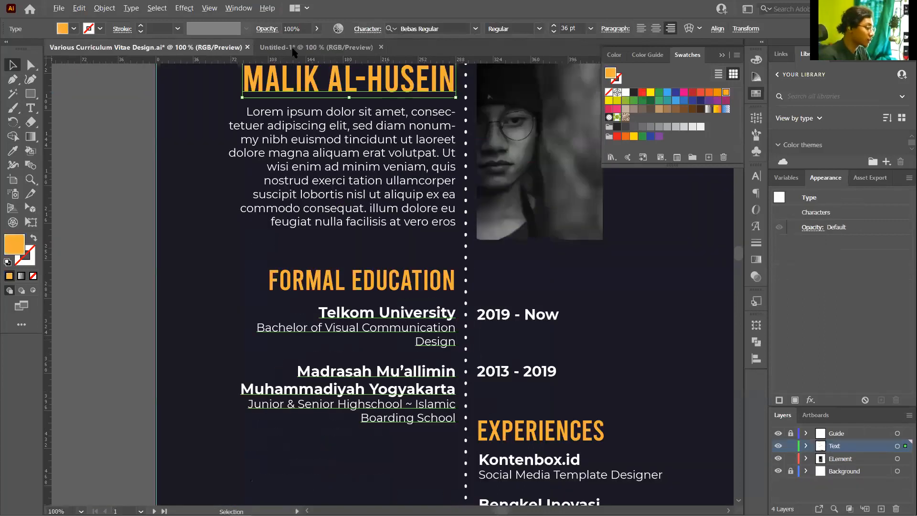
pyautogui.click(324, 100)
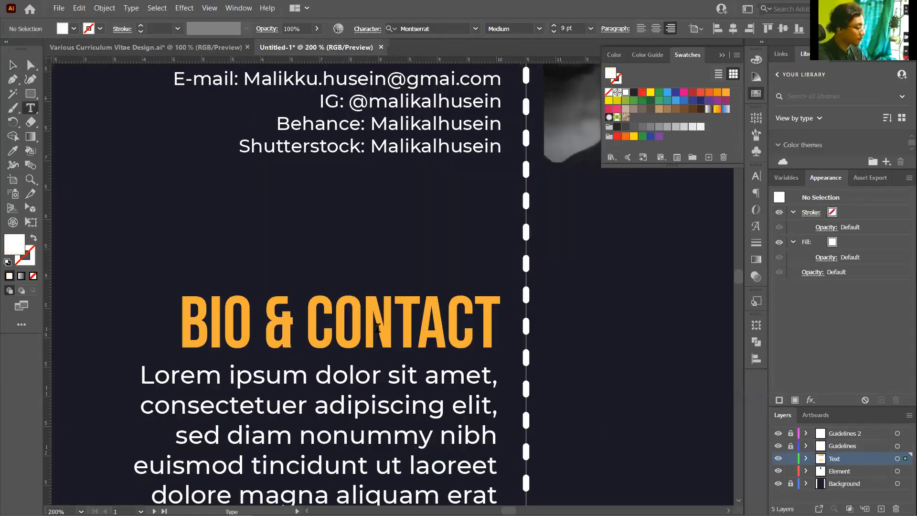
# Rename the second heading to FORMAL EDUCATION, then zoom into the reference CV's education section
pyautogui.tripleClick(378, 327)
pyautogui.write('FO')
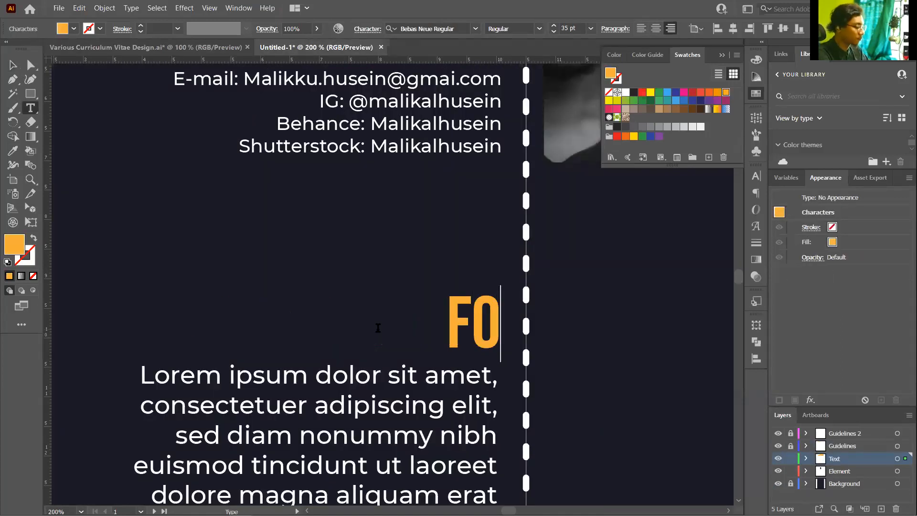
pyautogui.write('RMAL EDUCATION')
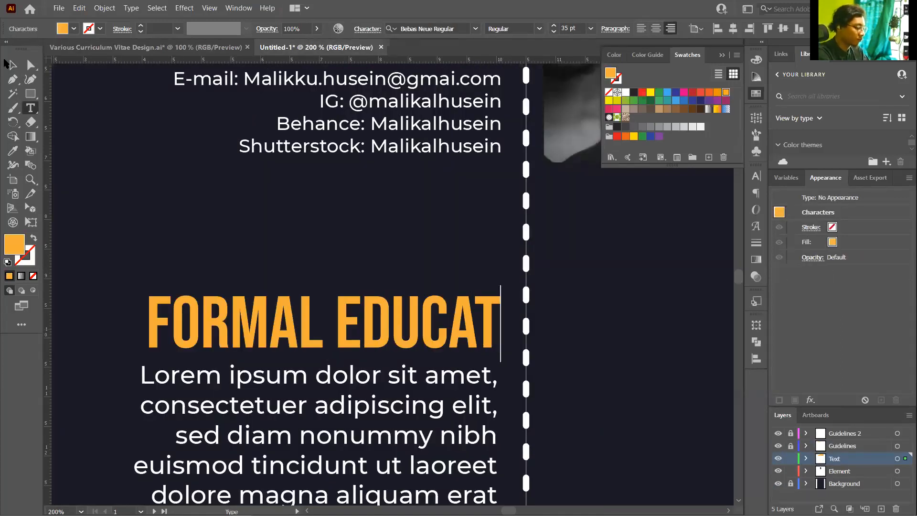
pyautogui.press('Escape')
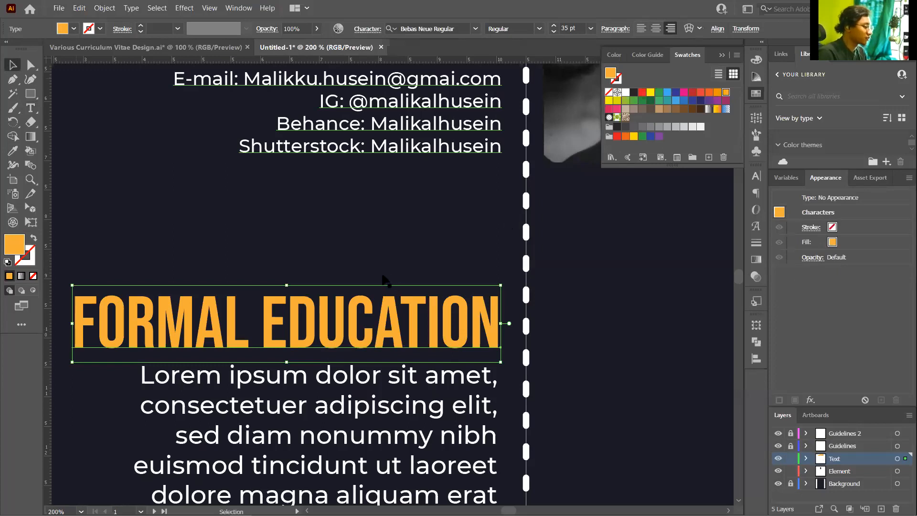
pyautogui.hotkey('ctrl', 'Tab')
pyautogui.hotkey('ctrl', '=')
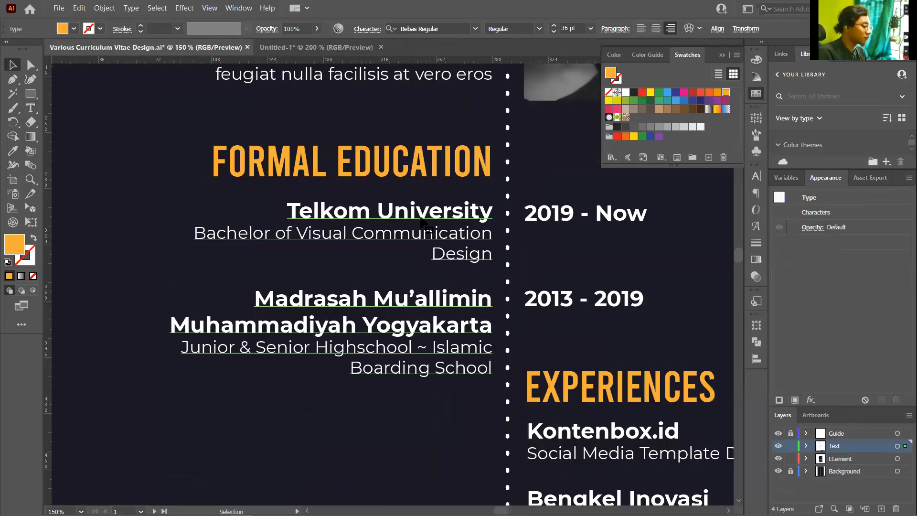
# Check the reference education entries' formatting and return to the new CV
pyautogui.click(480, 238)
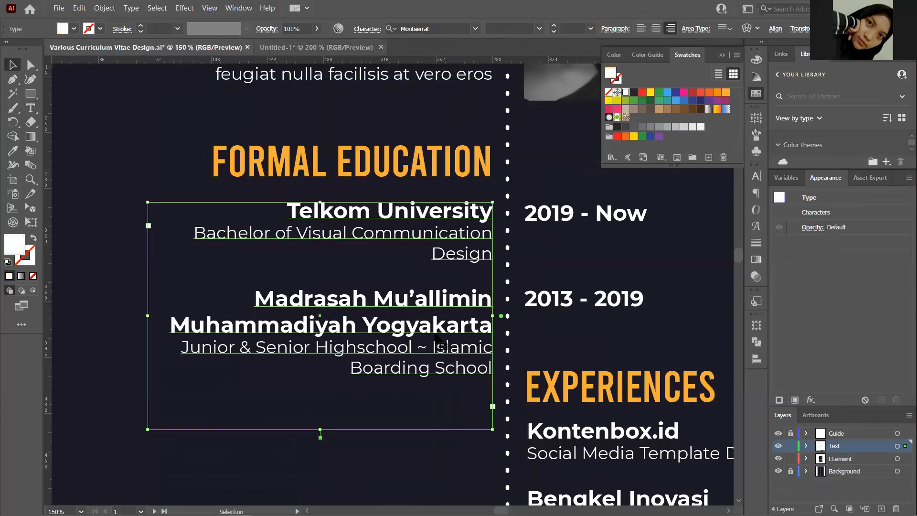
pyautogui.hotkey('ctrl', 'Tab')
pyautogui.hotkey('ctrl', '-')
pyautogui.hotkey('ctrl', '-')
pyautogui.hotkey('ctrl', '-')
pyautogui.scroll(4, 414, 330)
pyautogui.scroll(-2, 413, 303)
pyautogui.scroll(1, 420, 291)
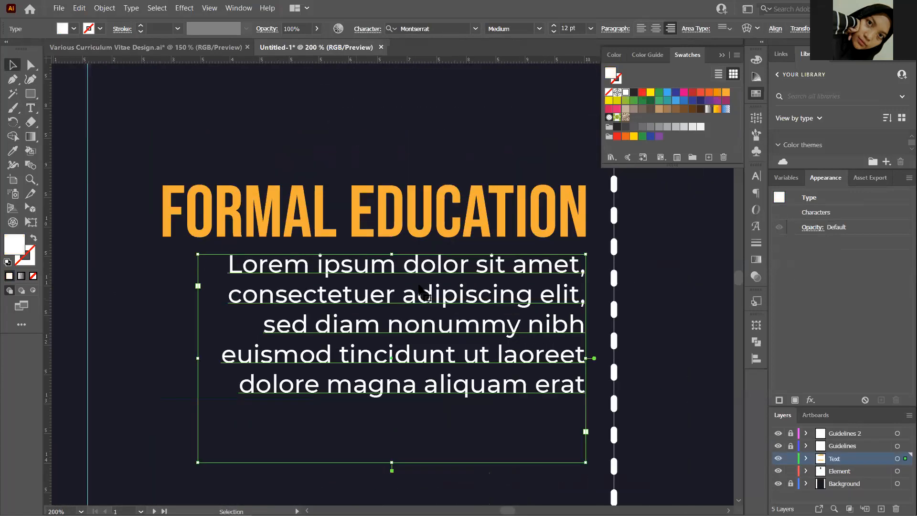
# Select the whole placeholder paragraph under FORMAL EDUCATION, dismissing an accidental Save dialog
pyautogui.doubleClick(419, 276)
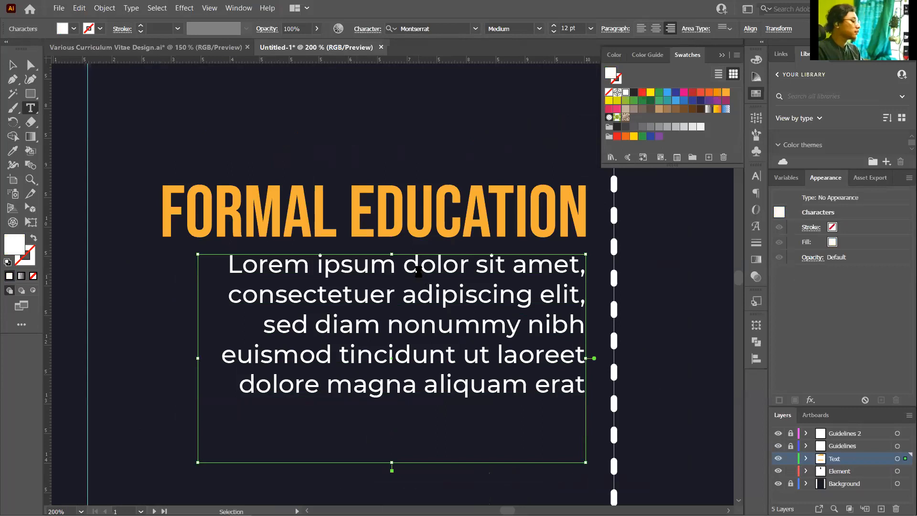
pyautogui.hotkey('ctrl', 's')
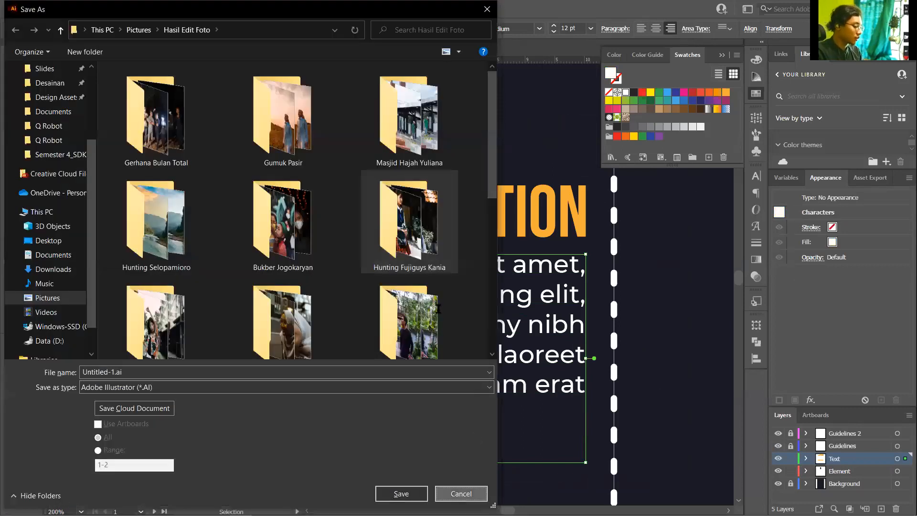
pyautogui.press('Escape')
pyautogui.doubleClick(438, 306)
pyautogui.hotkey('ctrl', 'a')
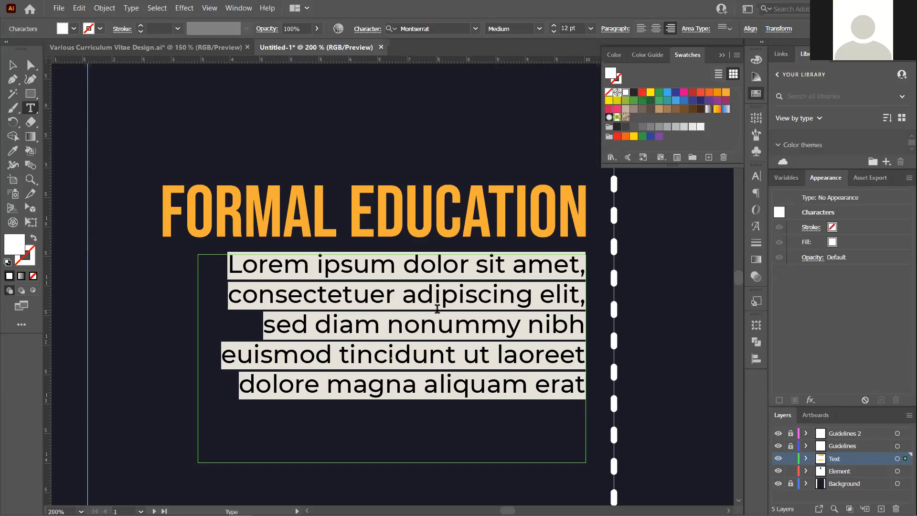
# Replace the placeholder with 'Telkom University' and make it Montserrat Bold
pyautogui.write('T')
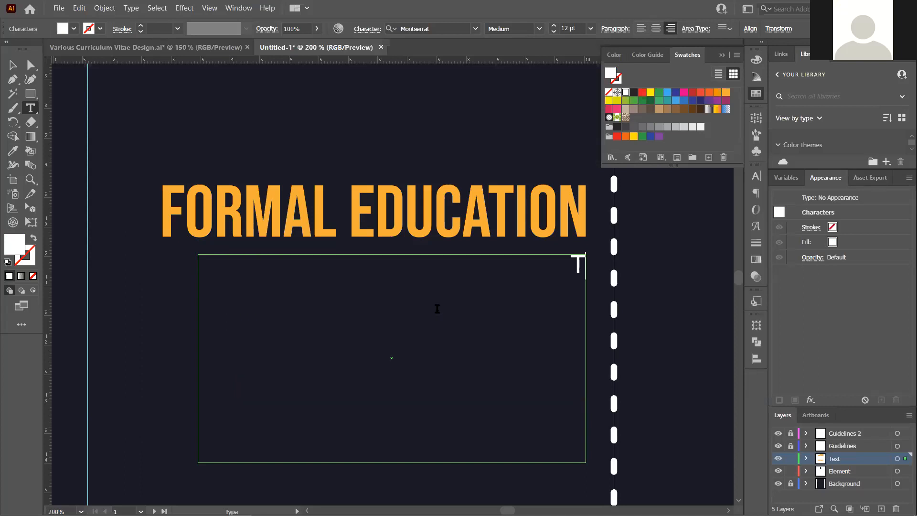
pyautogui.write('elkom University')
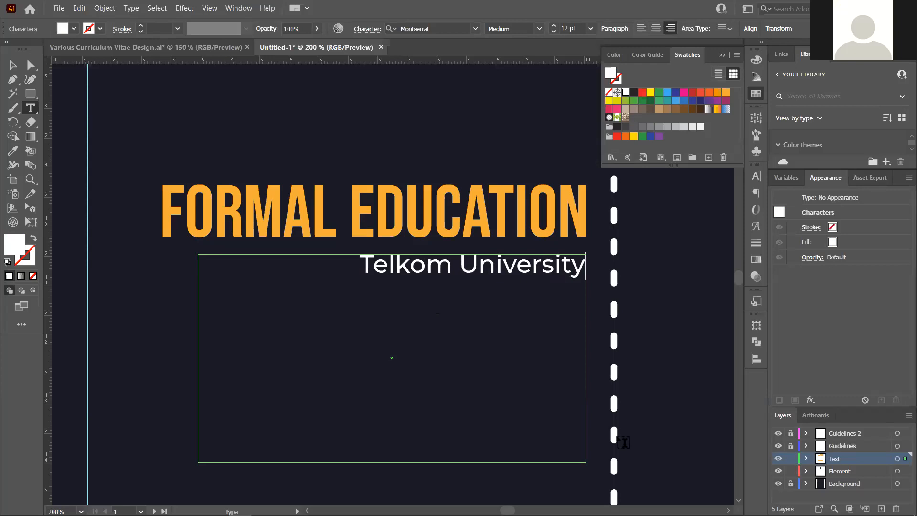
pyautogui.moveTo(361, 265); pyautogui.dragTo(586, 270)
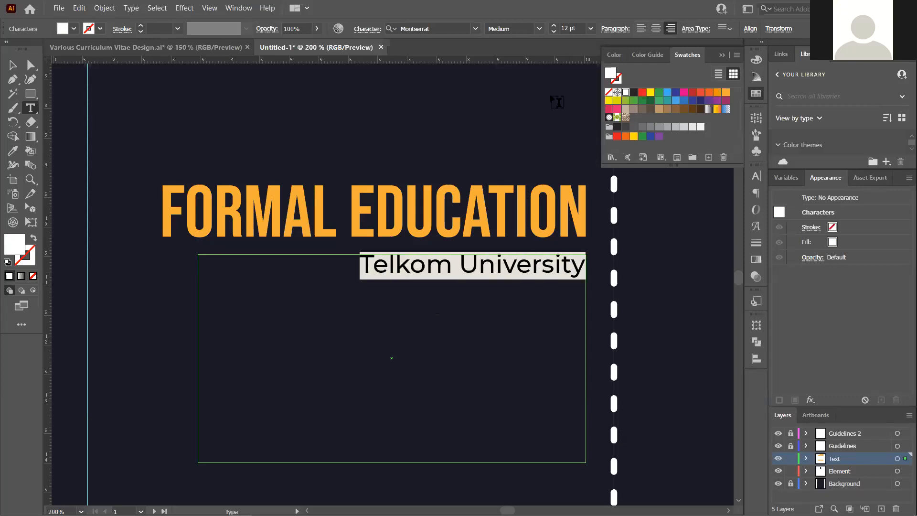
pyautogui.moveTo(582, 30); pyautogui.dragTo(518, 23)
pyautogui.write('14')
pyautogui.press('Return')
pyautogui.write('1')
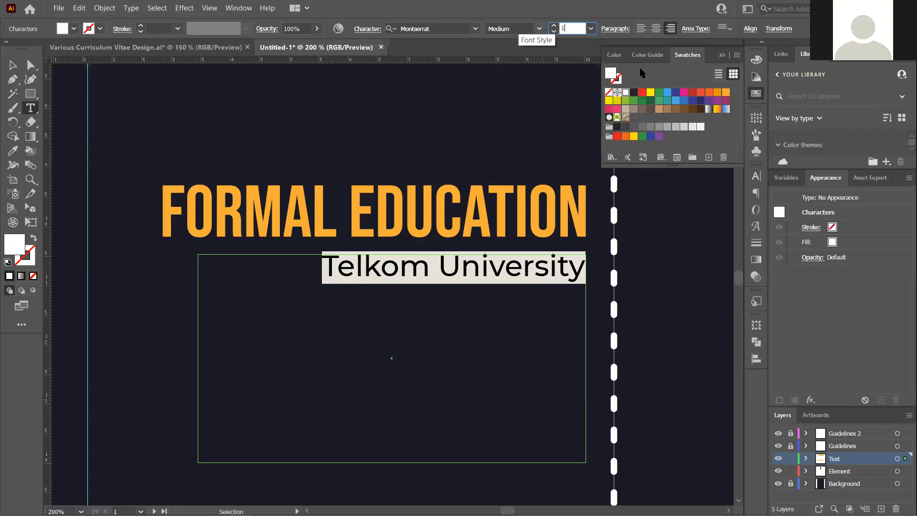
pyautogui.write('6')
pyautogui.press('Return')
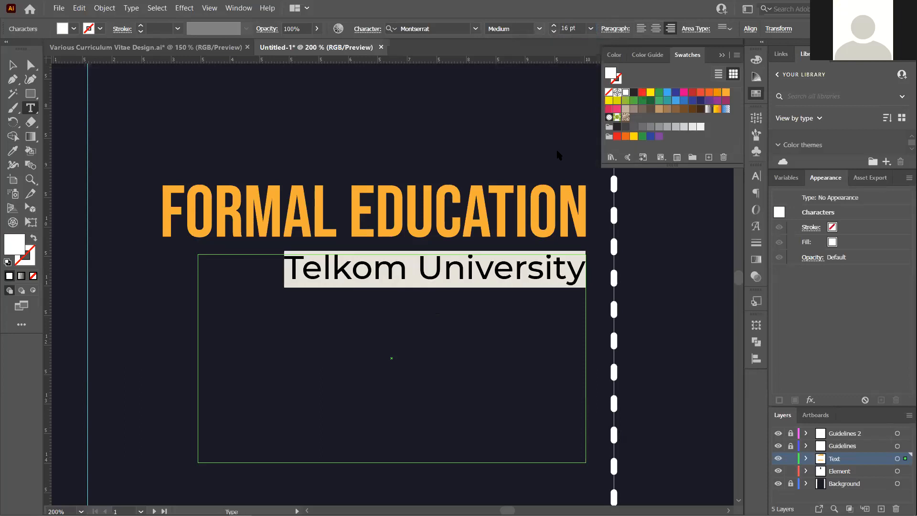
pyautogui.click(541, 200)
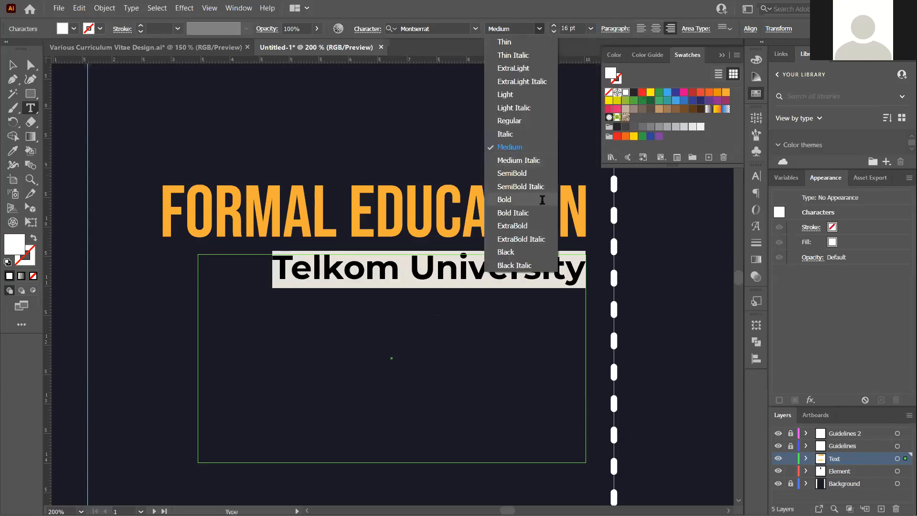
pyautogui.click(189, 48)
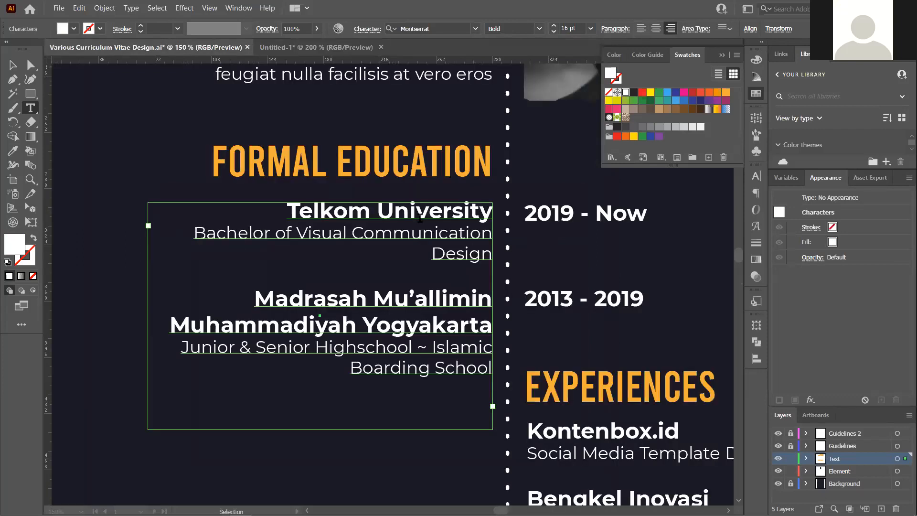
# Compare with the reference CV, set Telkom University to 14 pt, and start a second line
pyautogui.click(468, 232)
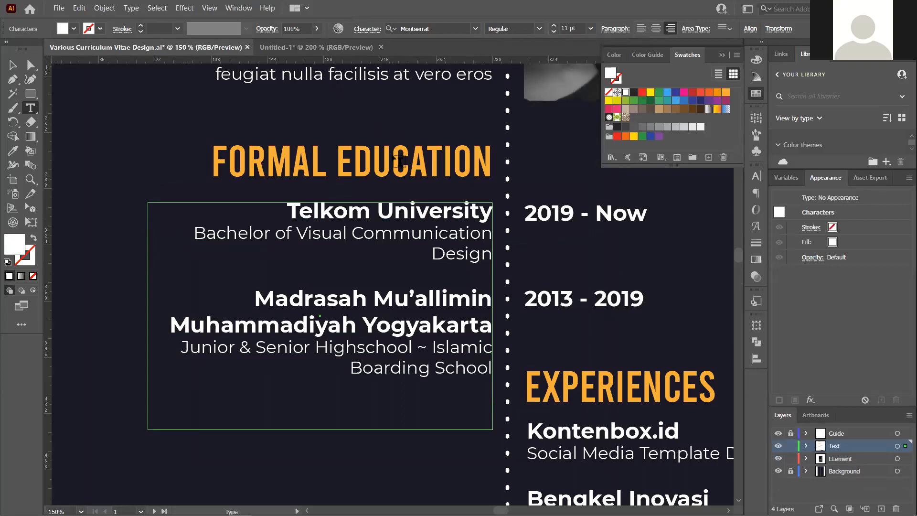
pyautogui.click(315, 47)
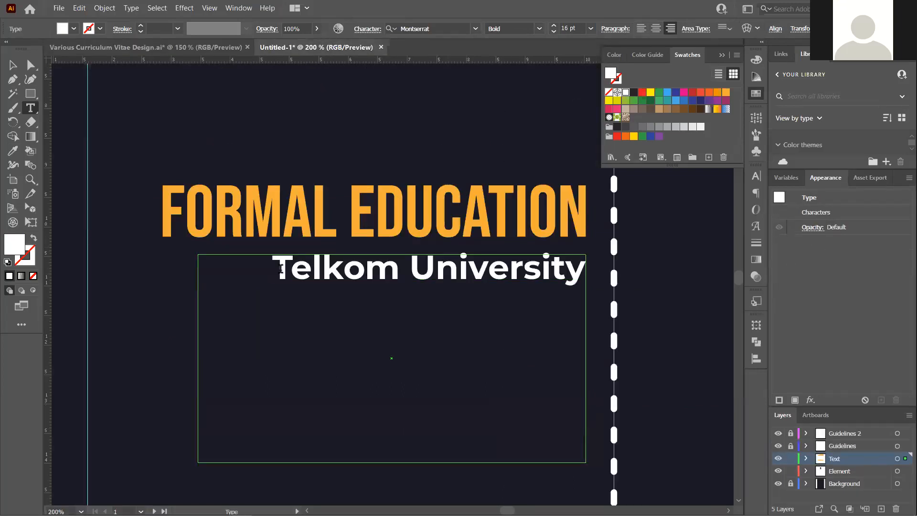
pyautogui.moveTo(282, 269); pyautogui.dragTo(584, 273)
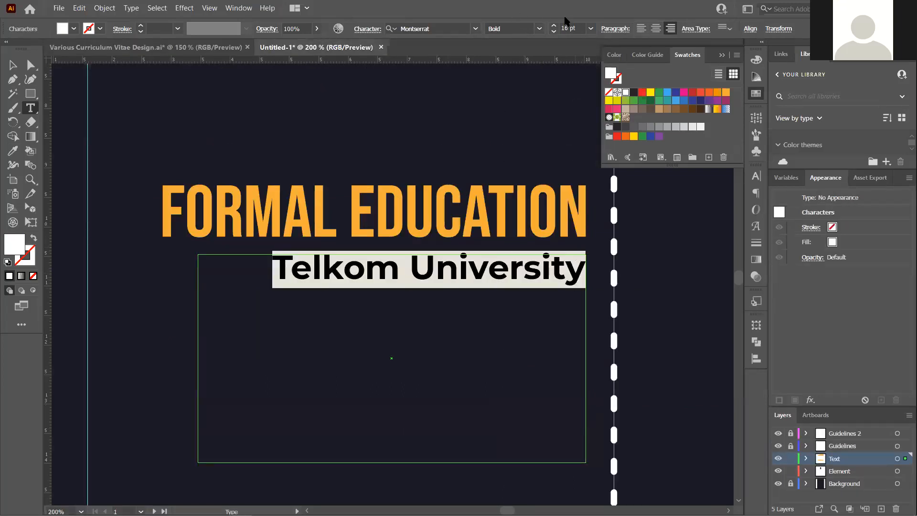
pyautogui.click(551, 31)
pyautogui.write('14')
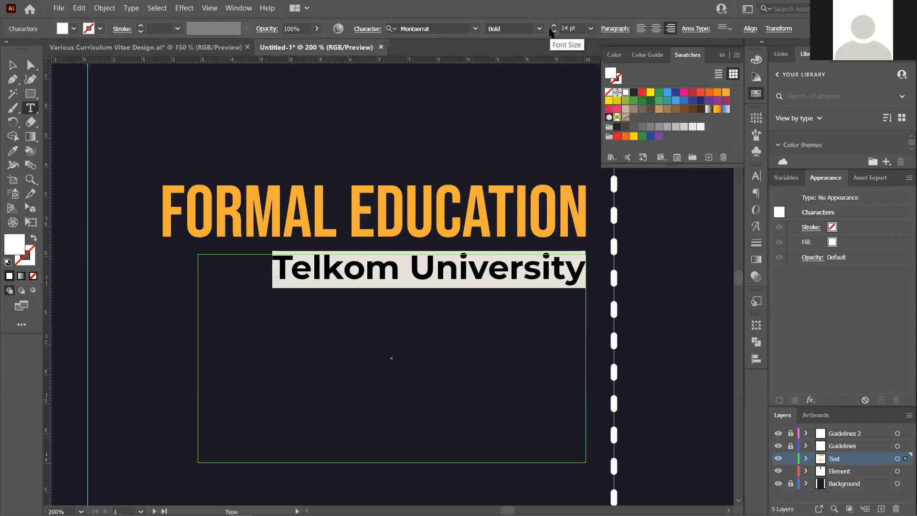
pyautogui.press('Return')
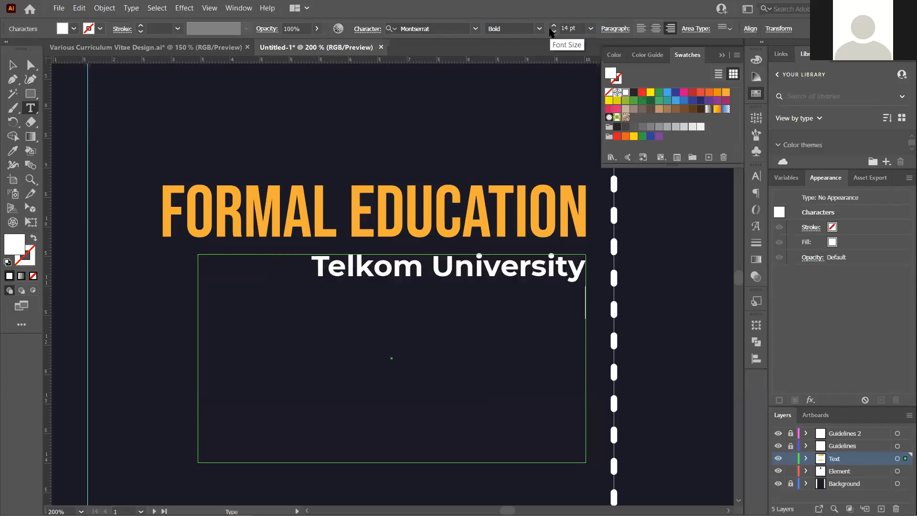
pyautogui.write('jf')
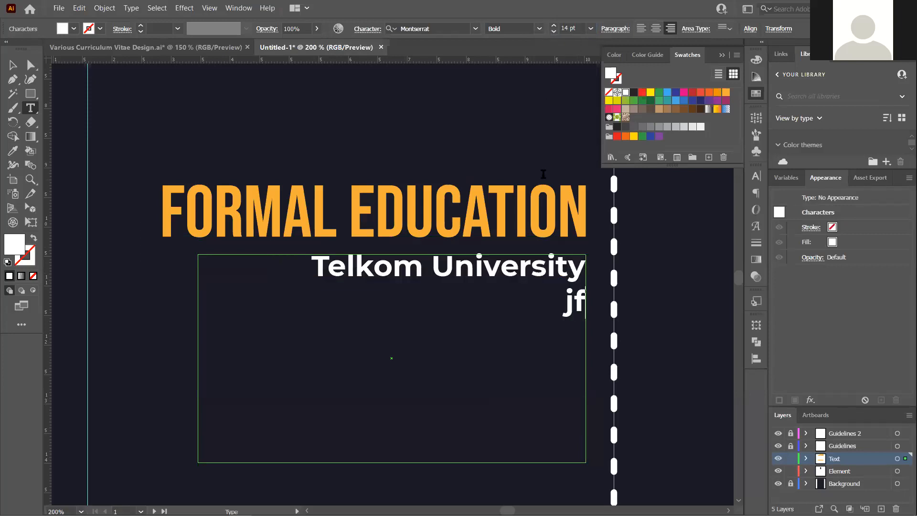
pyautogui.write('kda')
# Set the 'jfkda' placeholder line to Montserrat Medium at 11 pt, then deselect
pyautogui.moveTo(507, 312); pyautogui.dragTo(601, 309)
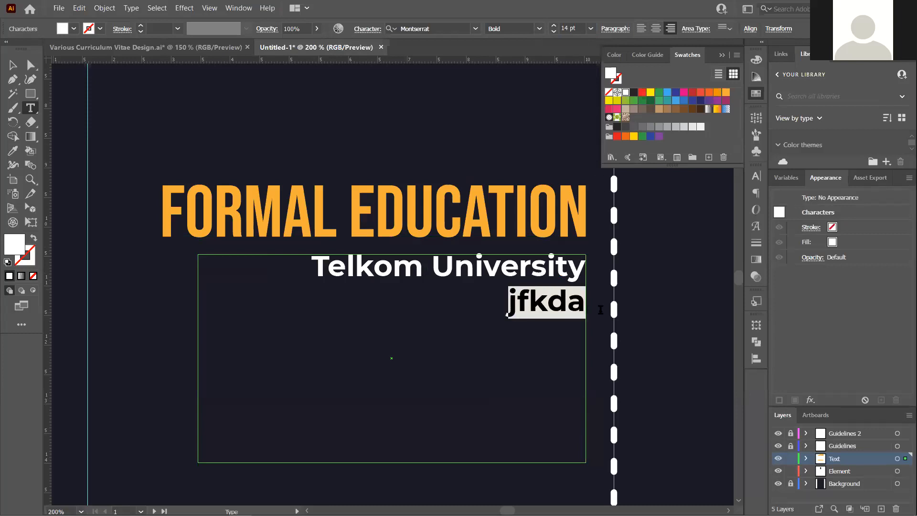
pyautogui.click(540, 29)
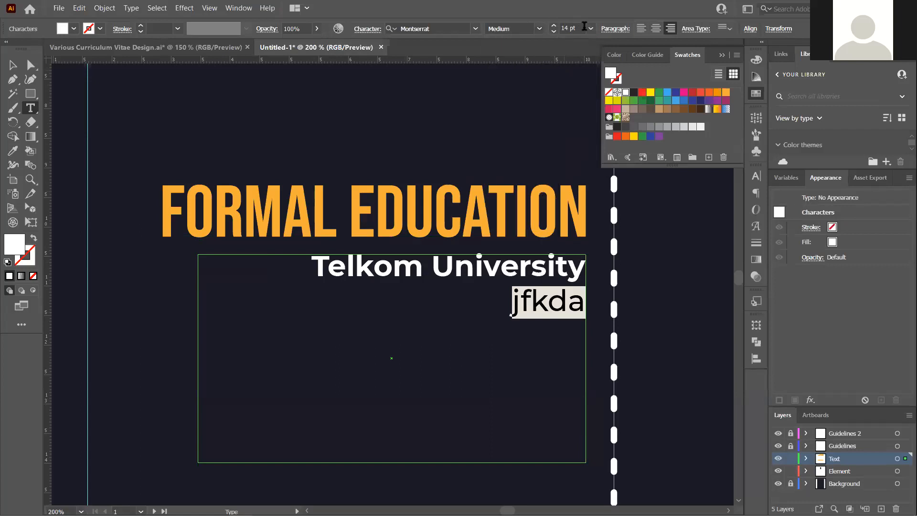
pyautogui.click(563, 28)
pyautogui.write('11')
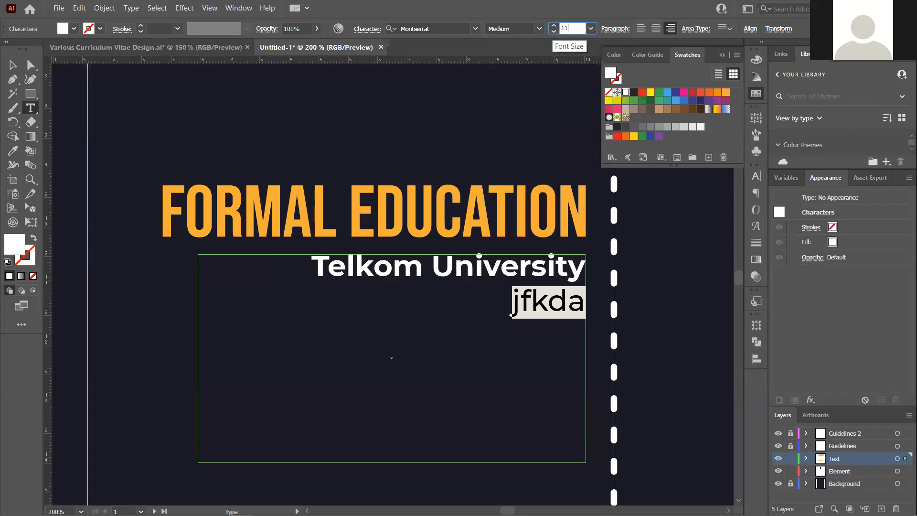
pyautogui.press('Return')
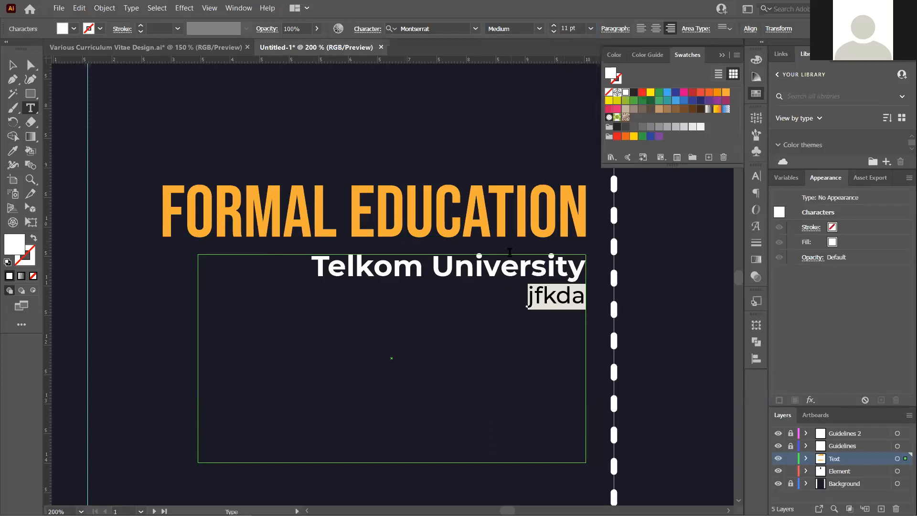
pyautogui.click(13, 65)
pyautogui.click(324, 133)
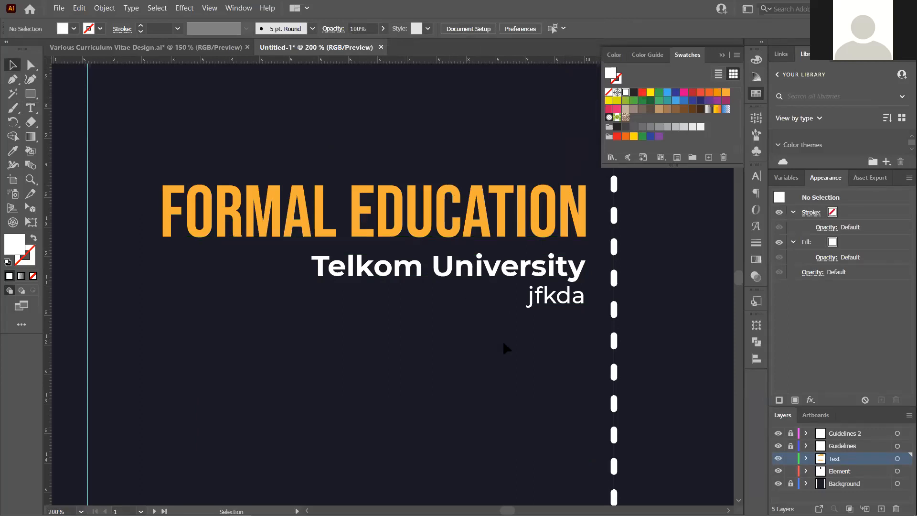
# Compare the education text frame against the reference CV file
pyautogui.click(564, 276)
pyautogui.scroll(2, 562, 273)
pyautogui.click(216, 48)
pyautogui.scroll(-1, 419, 281)
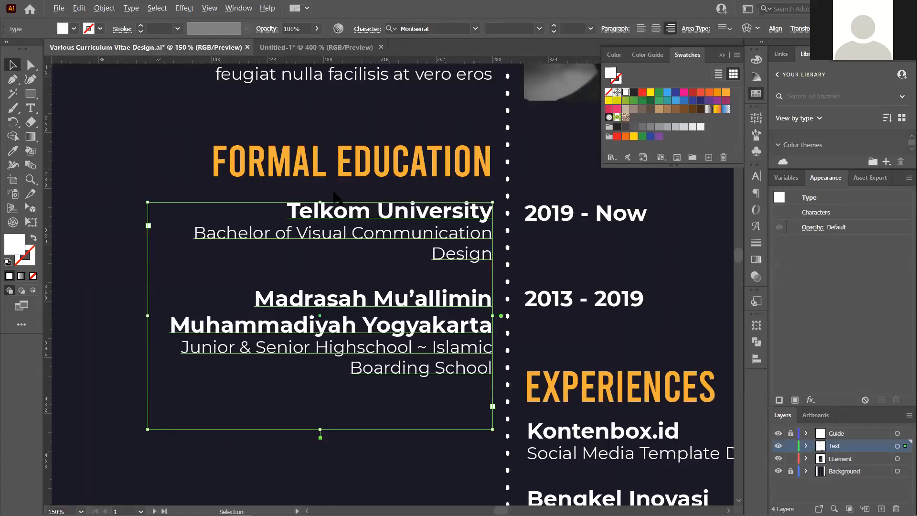
pyautogui.scroll(1, 351, 257)
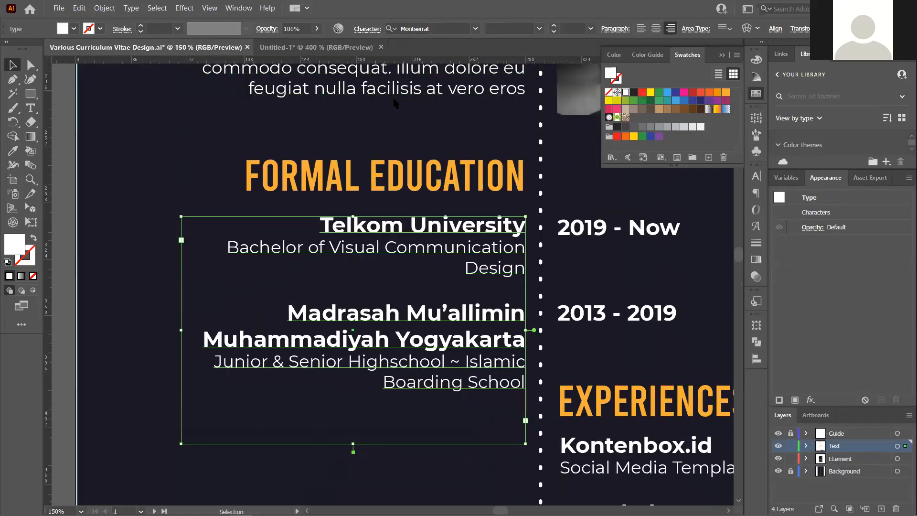
pyautogui.click(351, 47)
# Replace the placeholder line with 'Bachelor of Visual Communication Design'
pyautogui.doubleClick(497, 329)
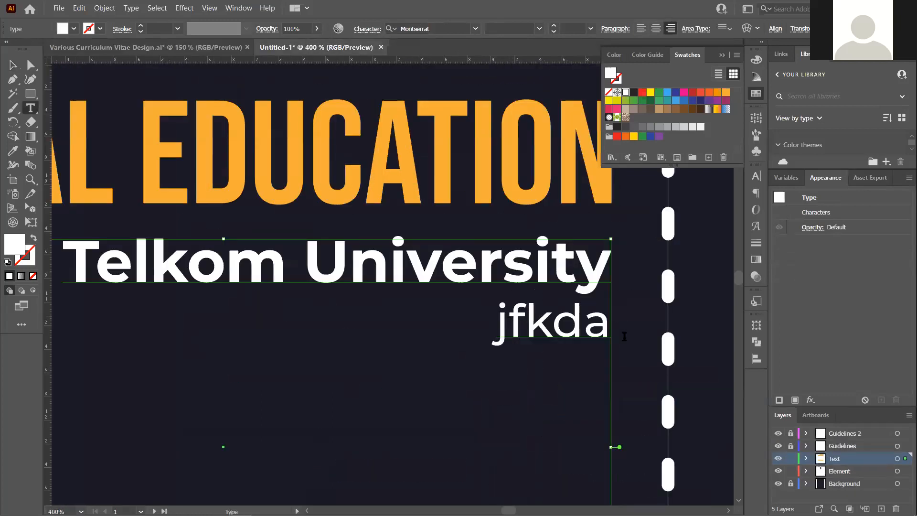
pyautogui.doubleClick(496, 330)
pyautogui.scroll(-1, 494, 334)
pyautogui.write('B')
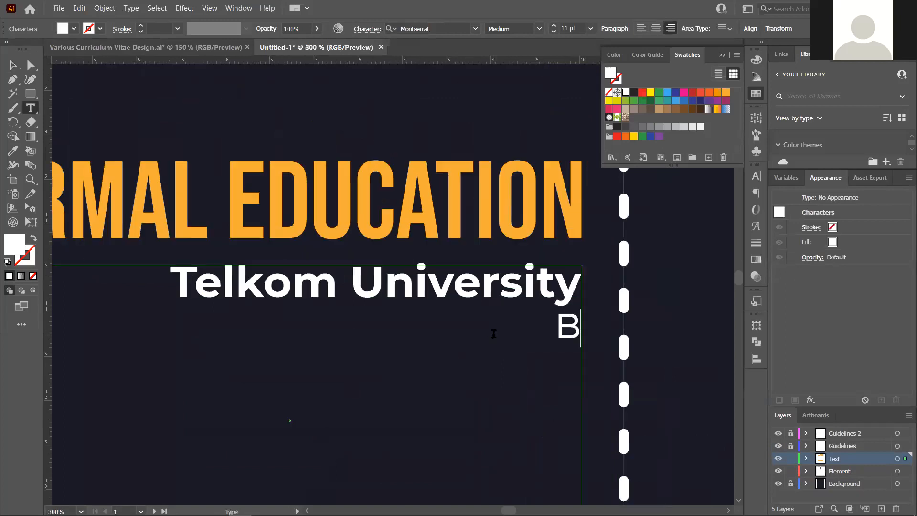
pyautogui.write('achelor of')
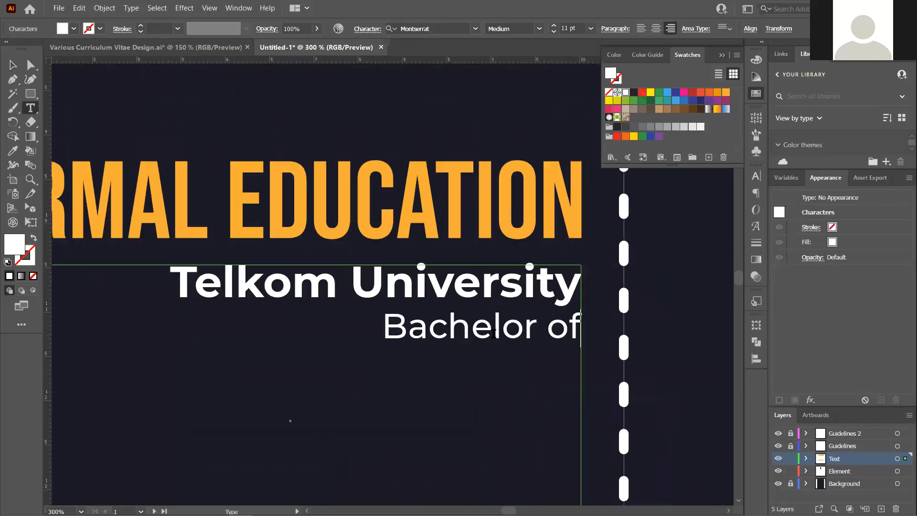
pyautogui.write(' Visual C')
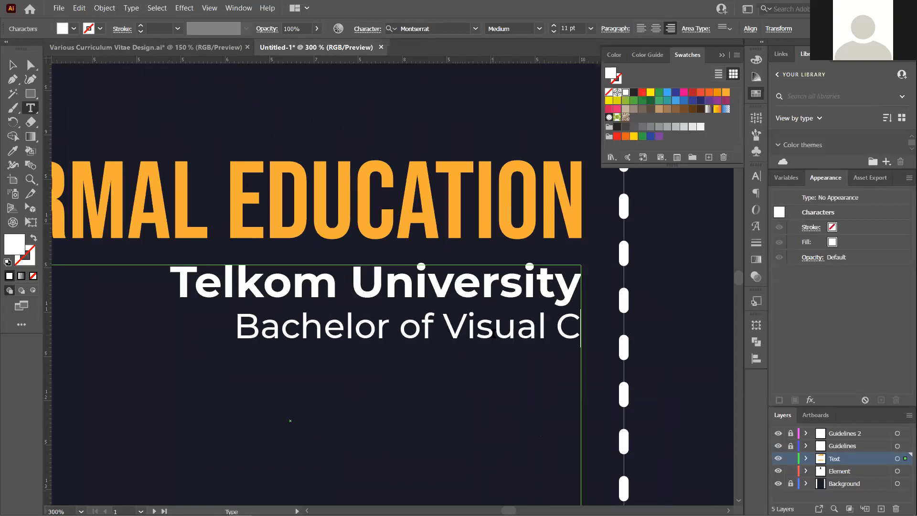
pyautogui.write('ommunication Design')
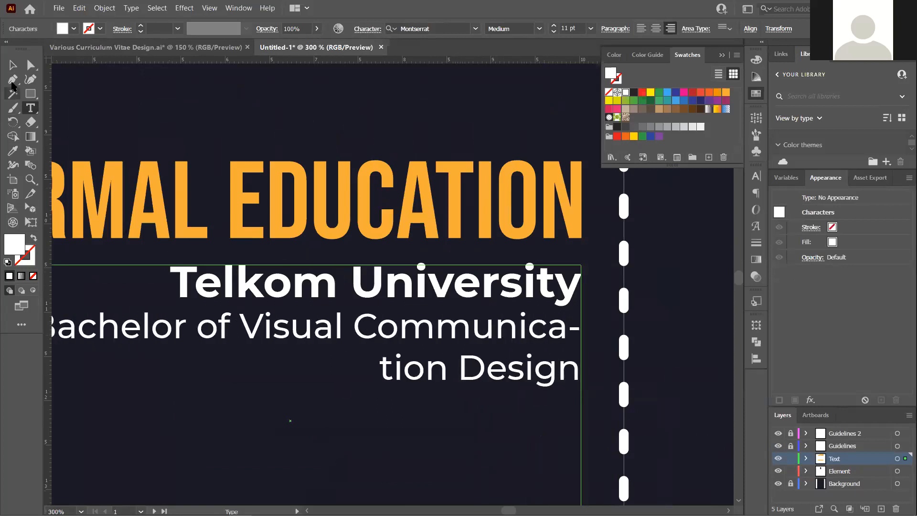
pyautogui.click(12, 65)
pyautogui.scroll(-1, 531, 382)
pyautogui.scroll(-1, 513, 370)
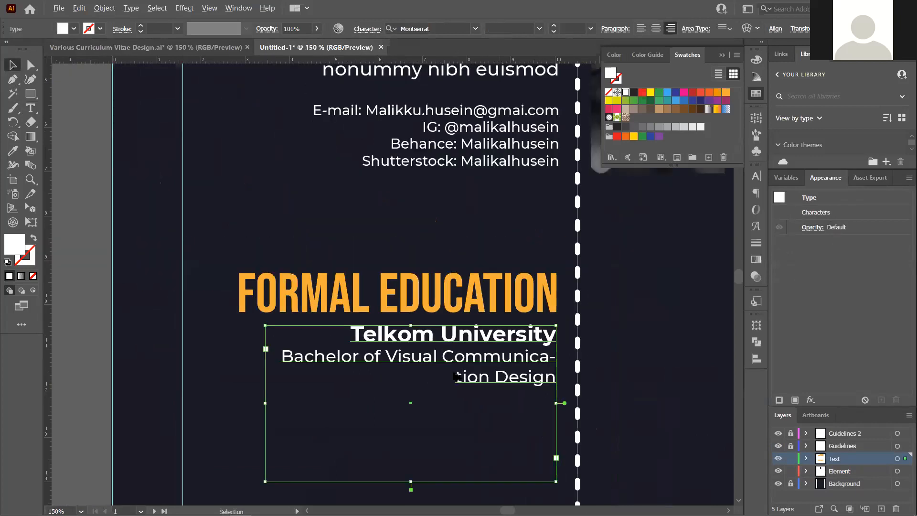
pyautogui.scroll(2, 645, 344)
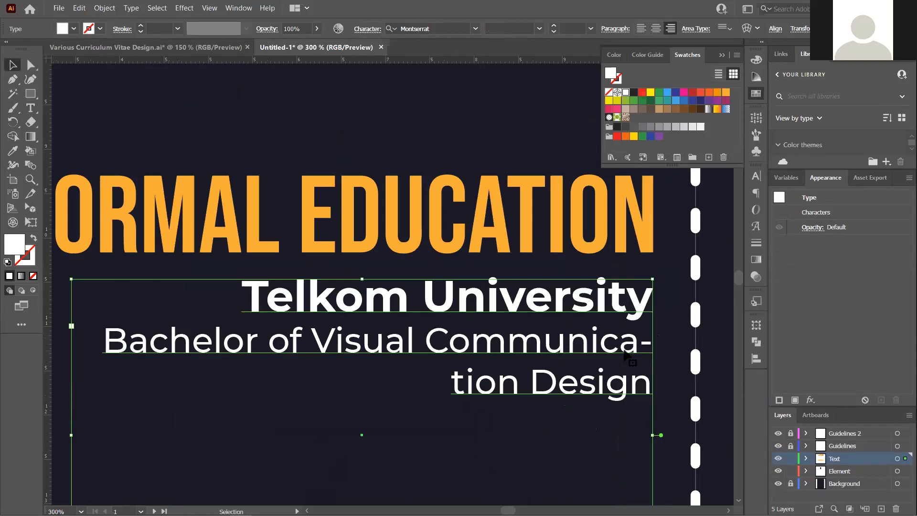
# Turn off Hyphenate for the education text in the Paragraph panel
pyautogui.click(755, 193)
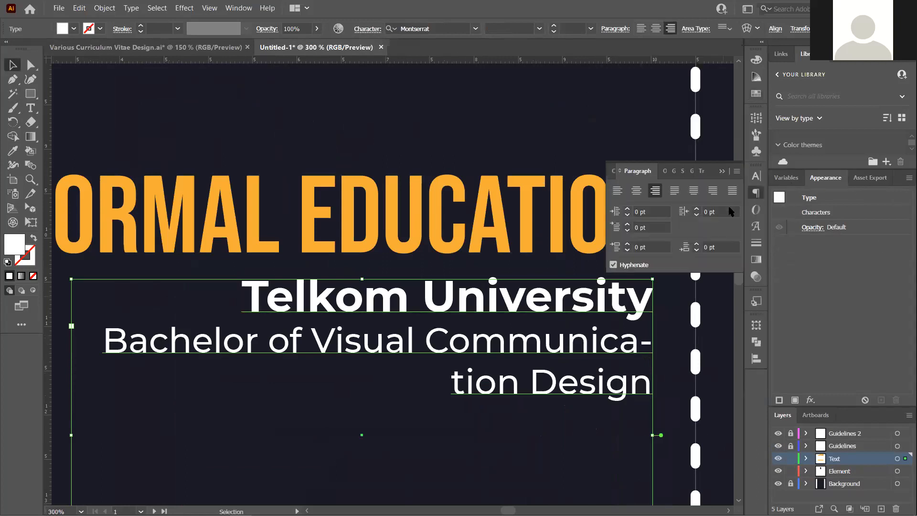
pyautogui.click(639, 269)
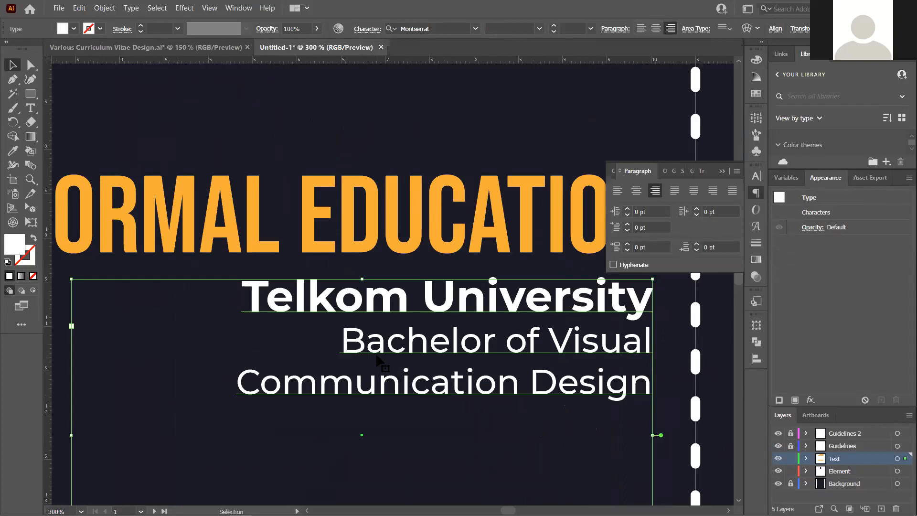
pyautogui.scroll(-2, 401, 337)
pyautogui.scroll(2, 393, 341)
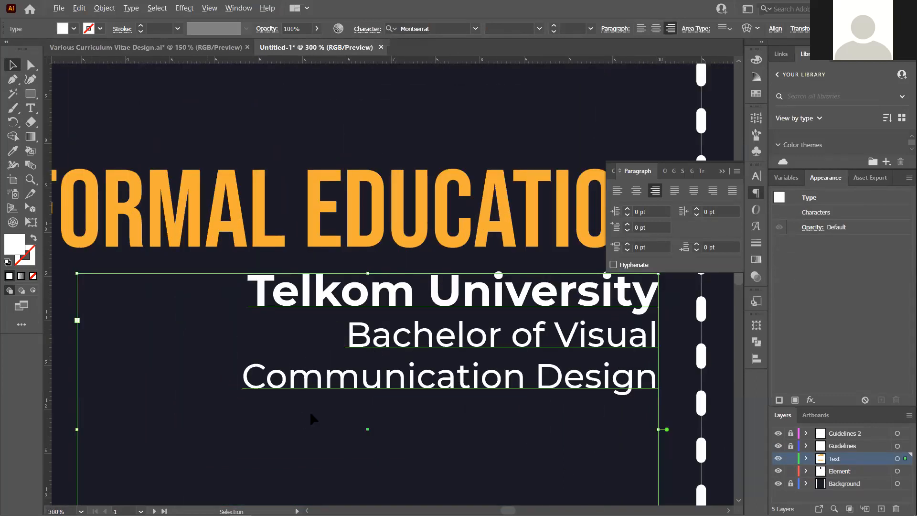
pyautogui.scroll(-2, 287, 414)
# Nudge the education frame's left edge slightly and deselect it
pyautogui.moveTo(180, 422)
pyautogui.mouseDown()
pyautogui.moveTo(145, 422)
pyautogui.moveTo(175, 422)
pyautogui.mouseUp()
pyautogui.click(554, 381)
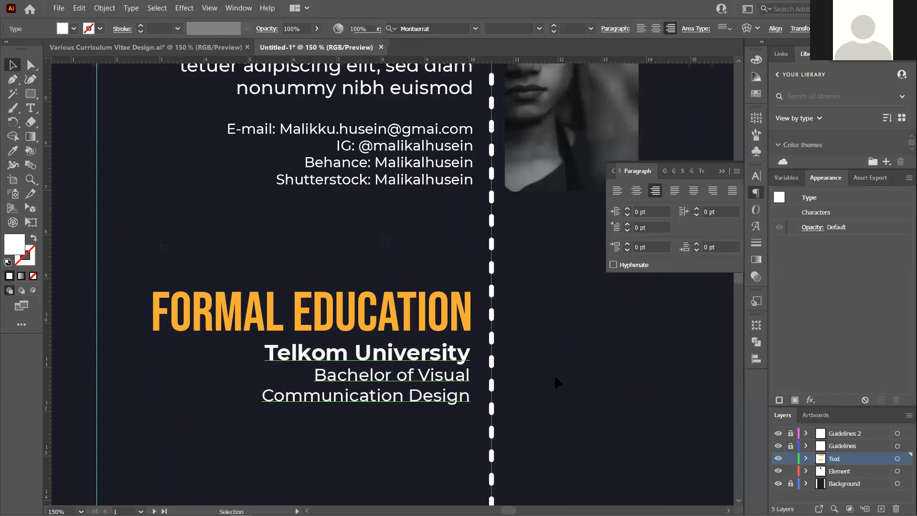
pyautogui.scroll(-2, 464, 328)
pyautogui.scroll(1, 455, 351)
pyautogui.scroll(3, 457, 354)
pyautogui.click(475, 437)
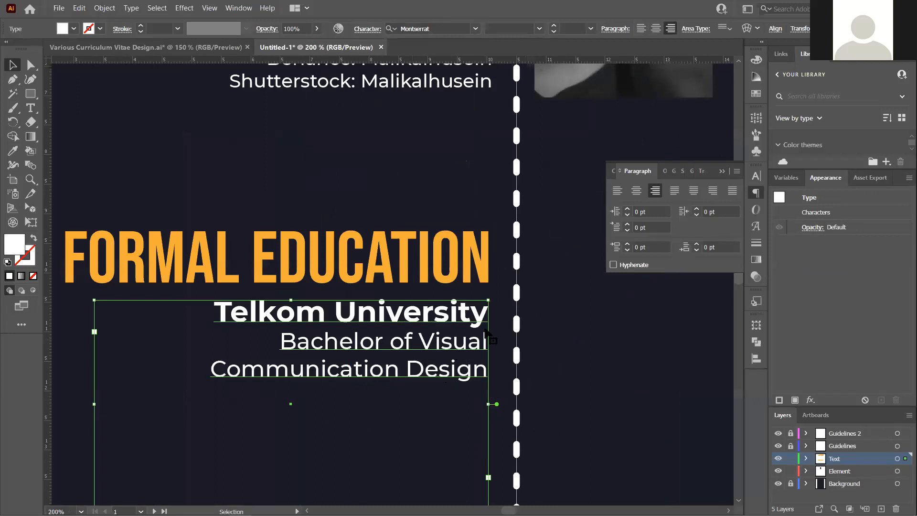
pyautogui.click(524, 332)
pyautogui.scroll(-2, 461, 324)
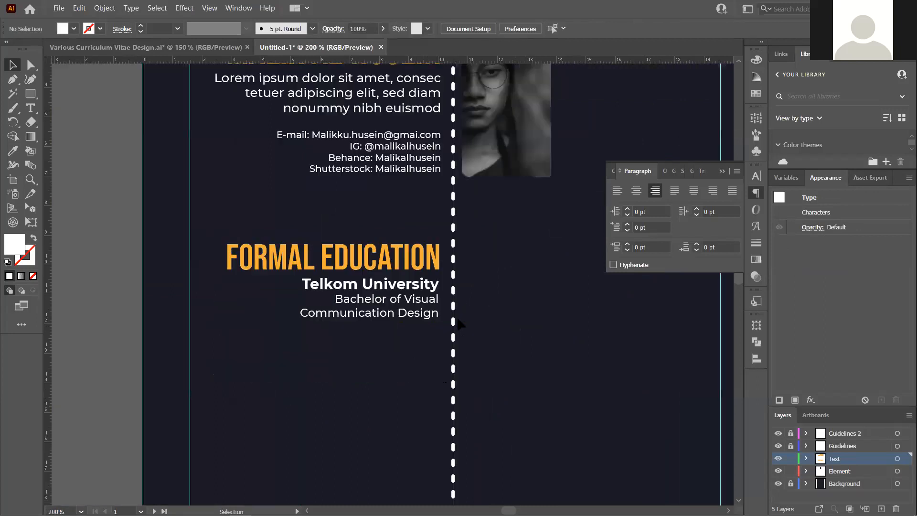
# Duplicate the Telkom University entry below itself and enlarge the frame to show the copy
pyautogui.doubleClick(431, 313)
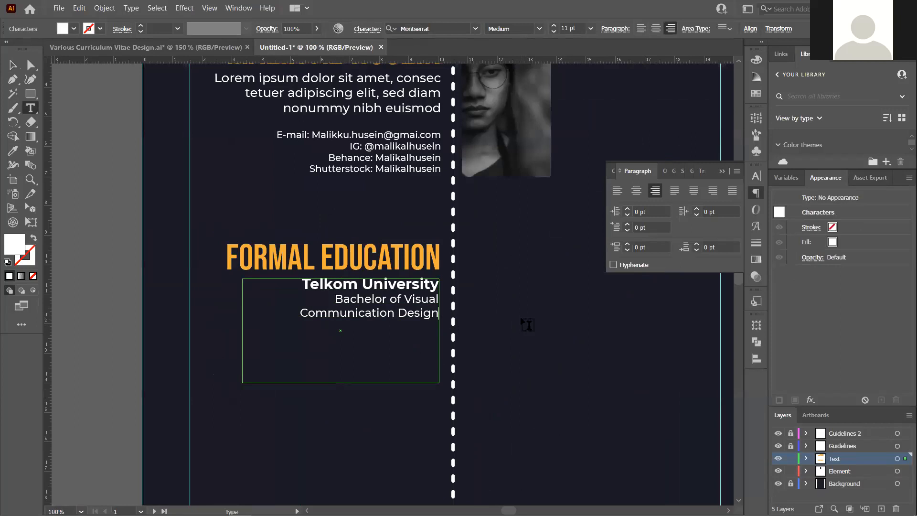
pyautogui.scroll(2, 425, 299)
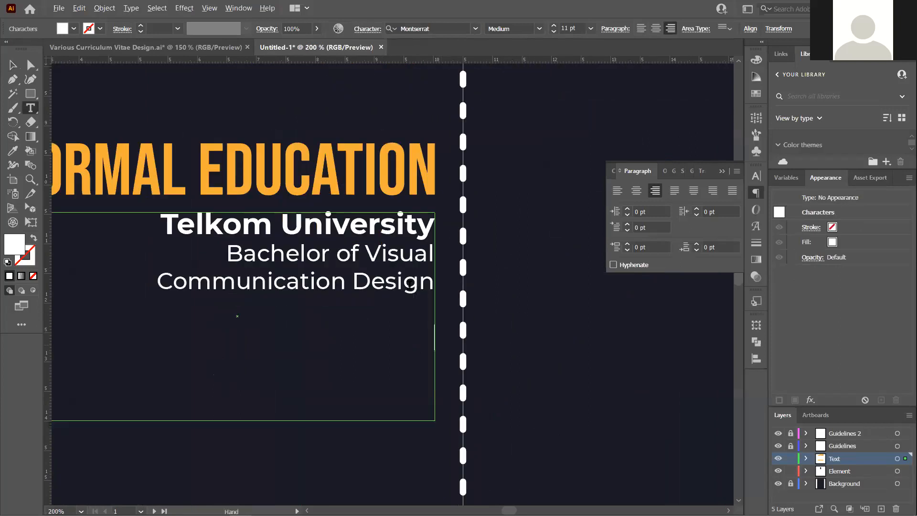
pyautogui.moveTo(161, 226); pyautogui.dragTo(454, 292)
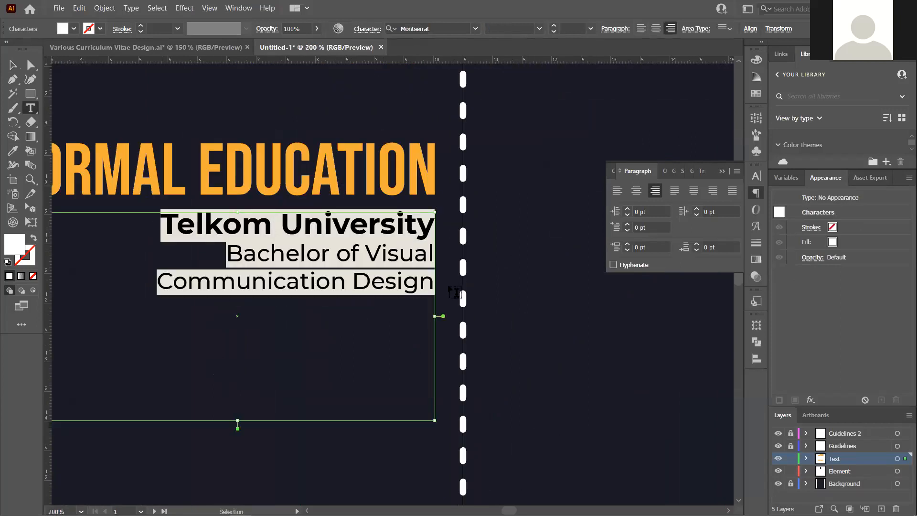
pyautogui.press('Right')
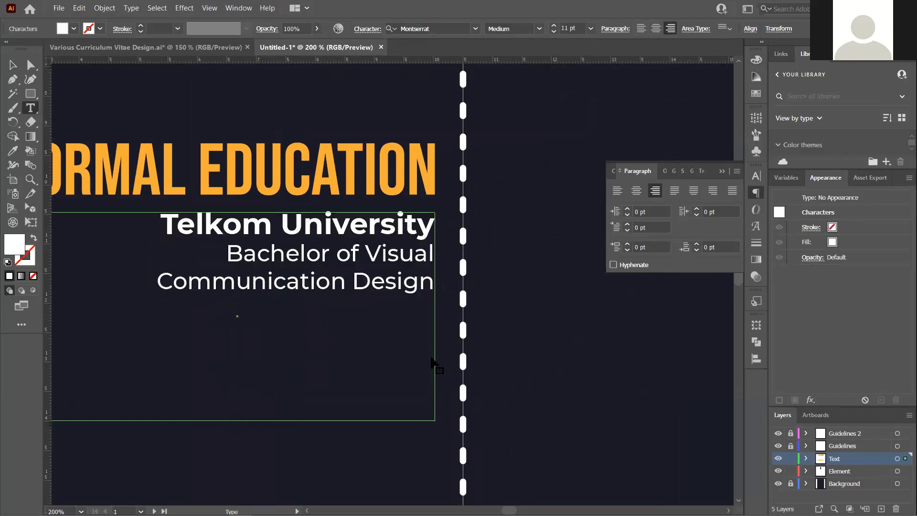
pyautogui.hotkey('ctrl', 'v')
pyautogui.press('Escape')
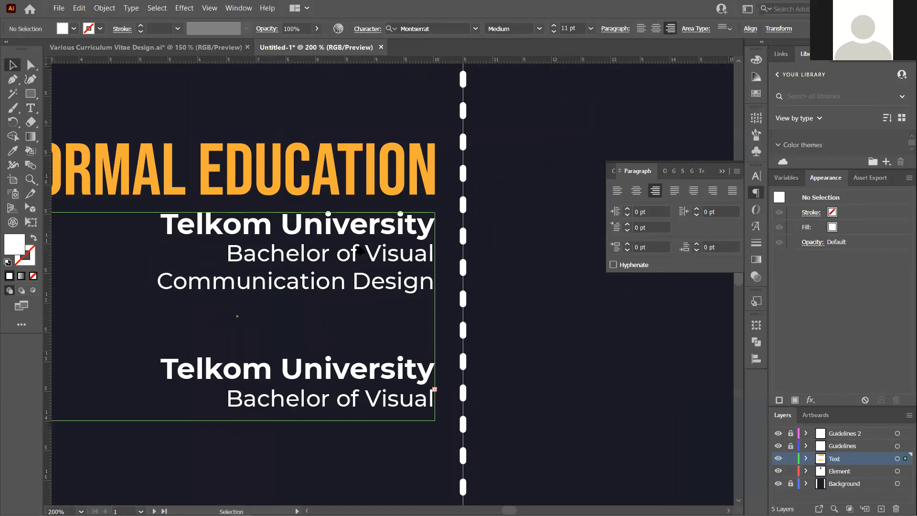
pyautogui.click(360, 251)
pyautogui.scroll(-2, 360, 251)
pyautogui.moveTo(238, 421); pyautogui.dragTo(243, 485)
pyautogui.moveTo(272, 425); pyautogui.dragTo(268, 409)
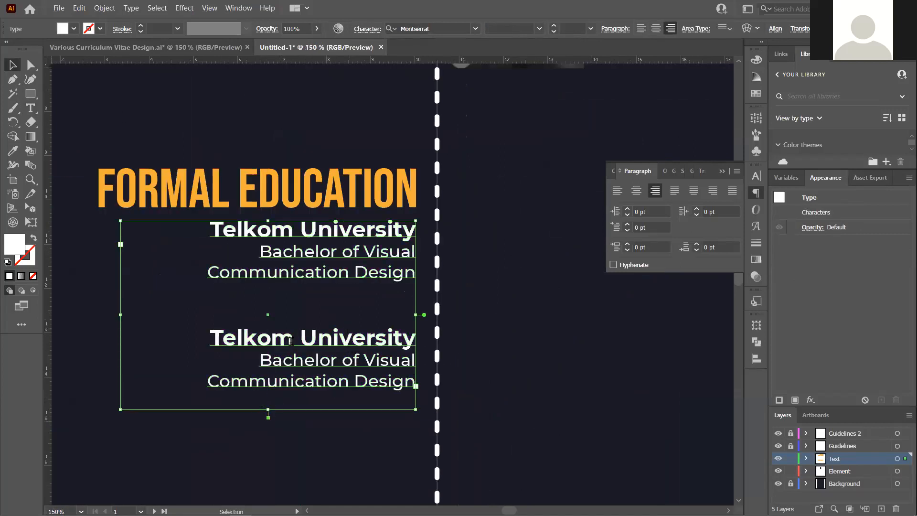
# Retitle the copy 'Madrasah Mu'allimin Muhammadiyah Yogyakarta' and widen the frame to fit
pyautogui.doubleClick(230, 337)
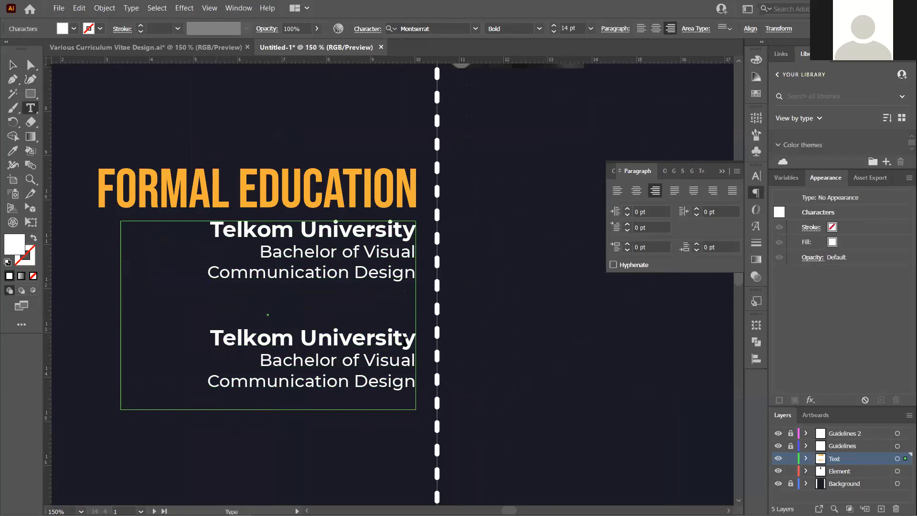
pyautogui.moveTo(210, 337); pyautogui.dragTo(425, 341)
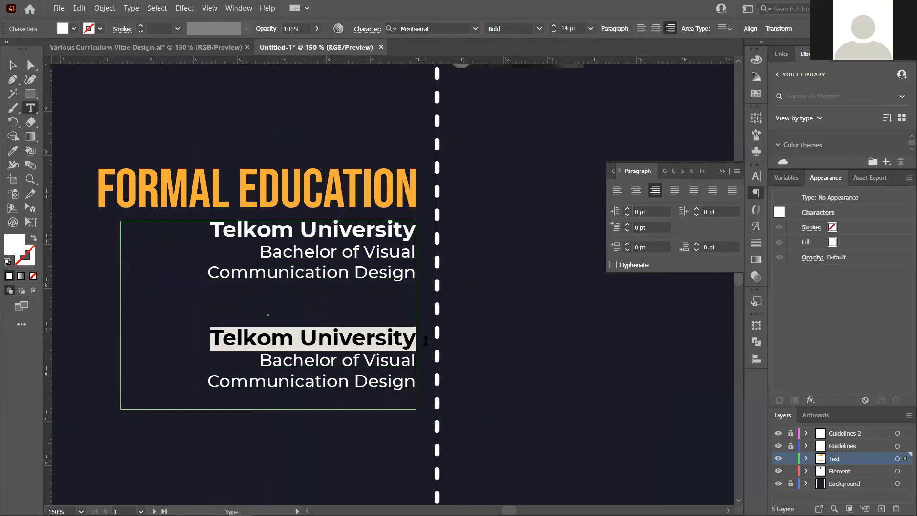
pyautogui.write('Madrsa')
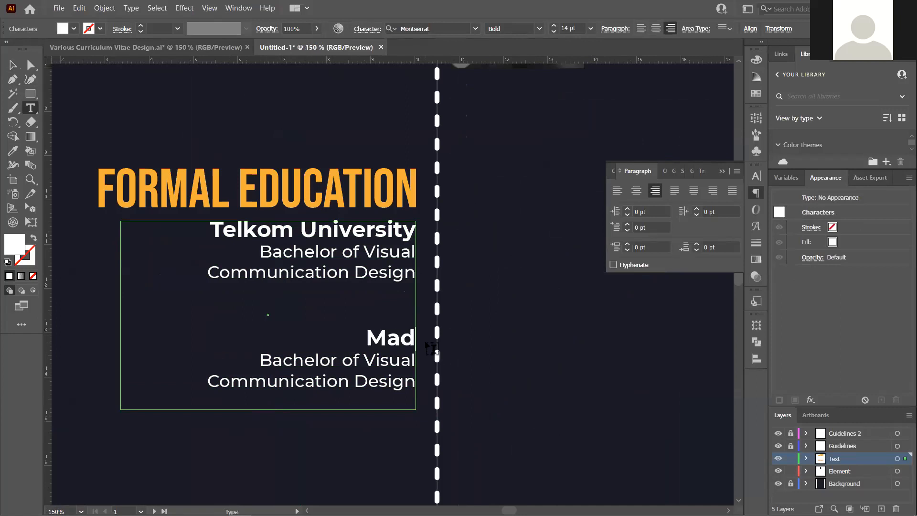
pyautogui.press('BackSpace')
pyautogui.press('BackSpace')
pyautogui.write('asah Mu')
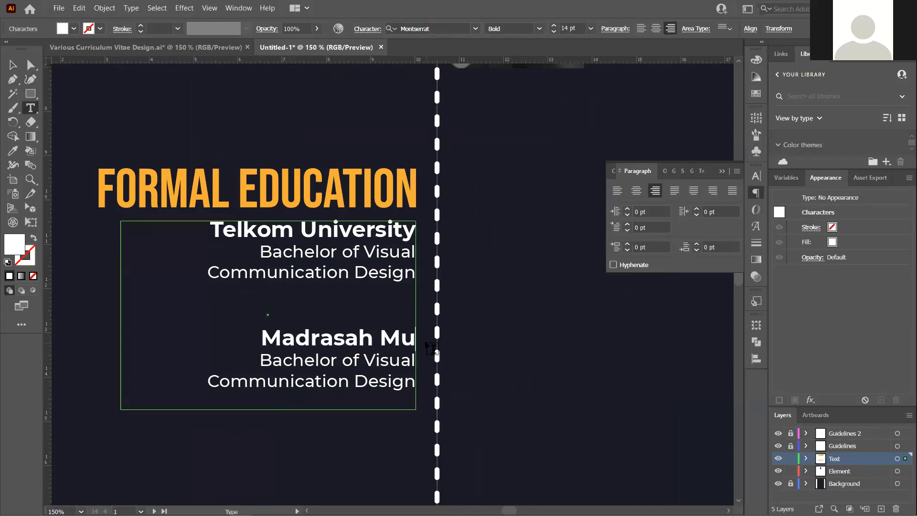
pyautogui.write("'allimin Muha")
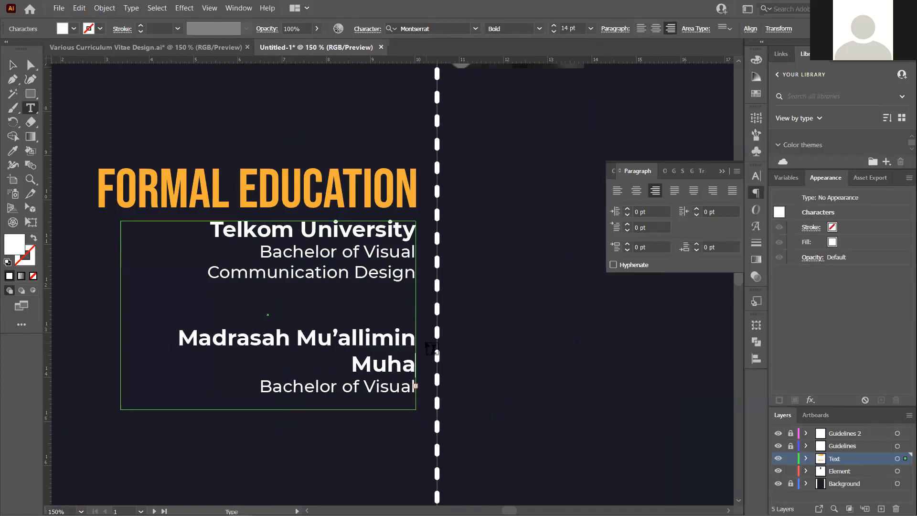
pyautogui.write('mmadiyah Yogyaka')
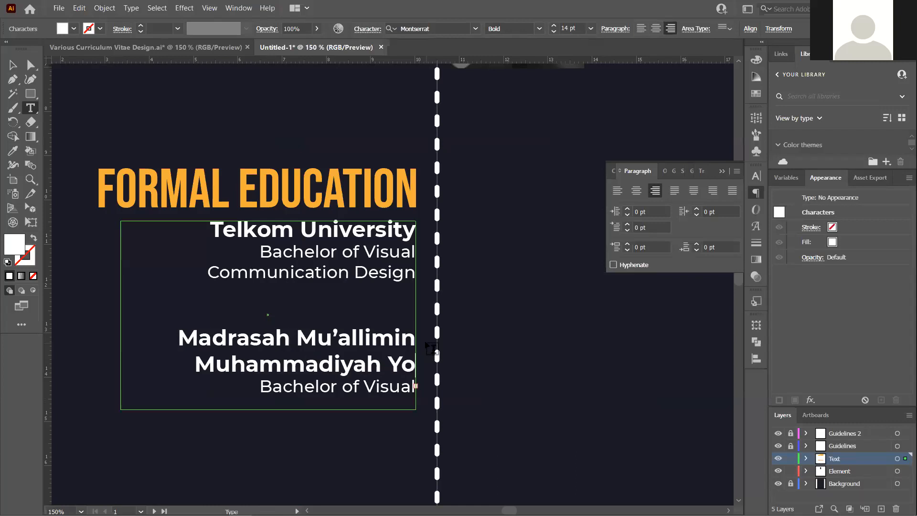
pyautogui.write('rta')
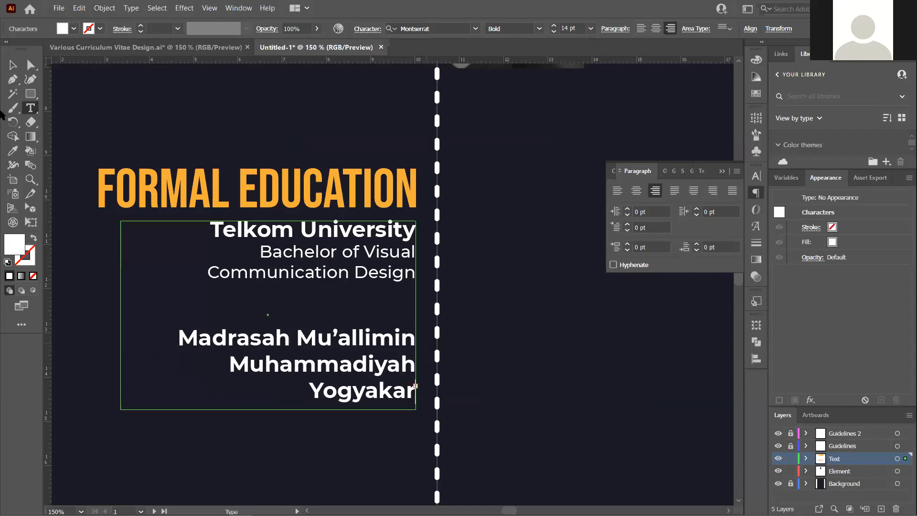
pyautogui.click(13, 65)
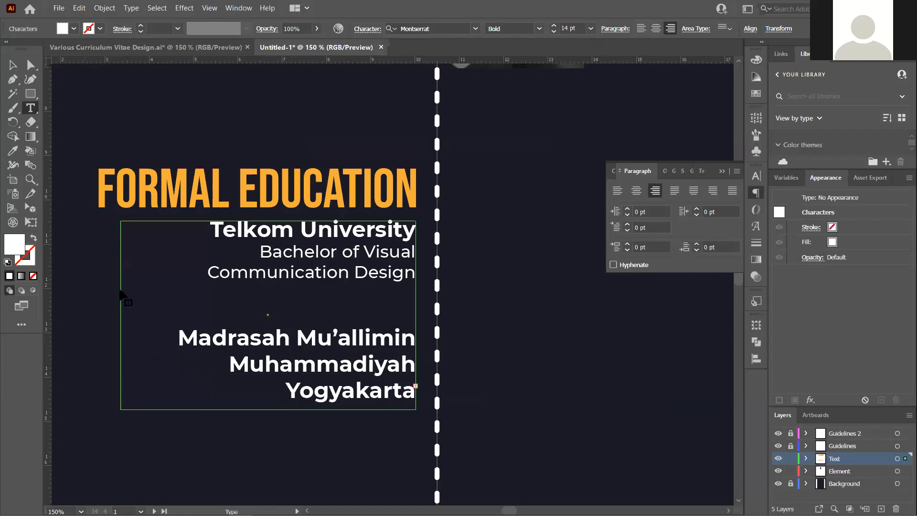
pyautogui.moveTo(121, 315); pyautogui.dragTo(85, 310)
pyautogui.scroll(-2, 268, 356)
pyautogui.scroll(-1, 271, 359)
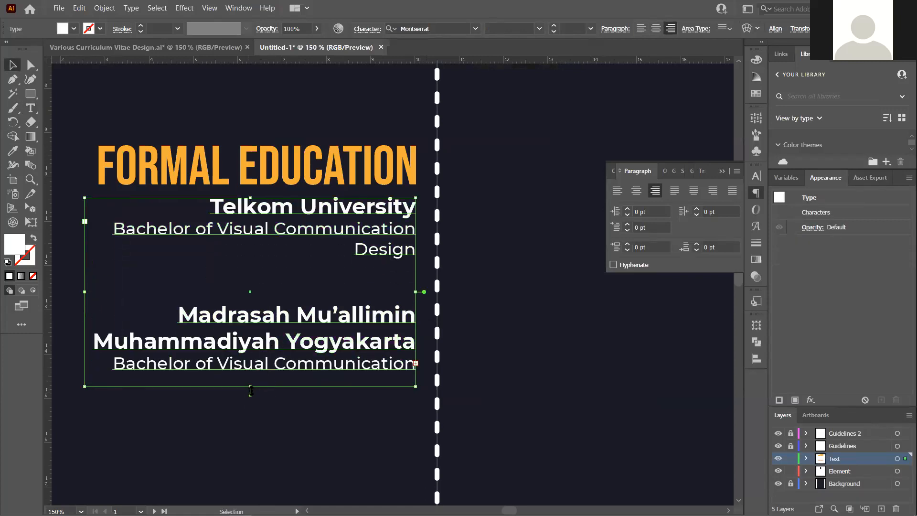
# Extend the frame and retype the second degree line as 'Islamic Boarding Junior & Senior Highschool'
pyautogui.moveTo(253, 405); pyautogui.dragTo(253, 435)
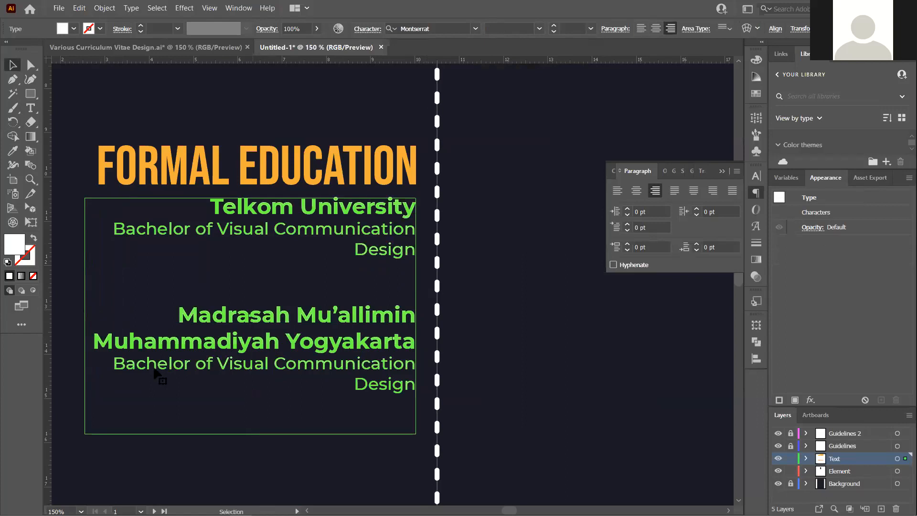
pyautogui.doubleClick(114, 363)
pyautogui.moveTo(113, 363); pyautogui.dragTo(415, 393)
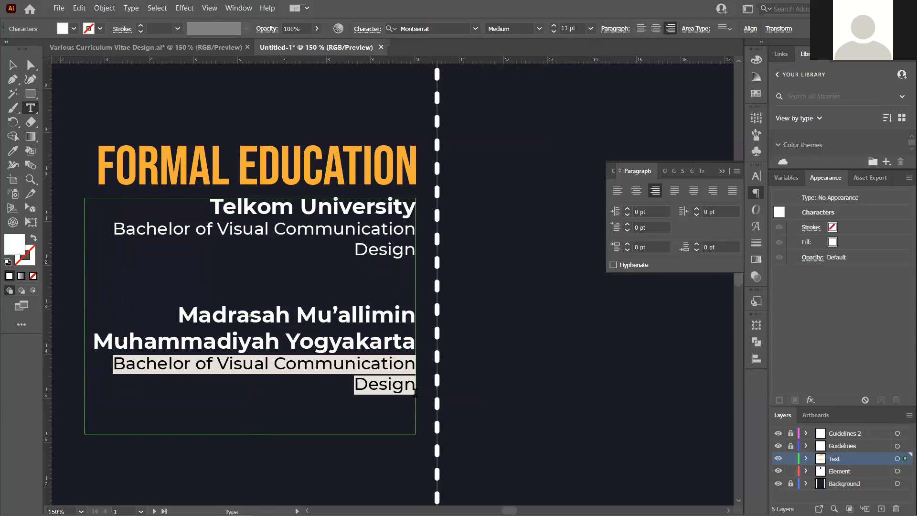
pyautogui.write('Islamic')
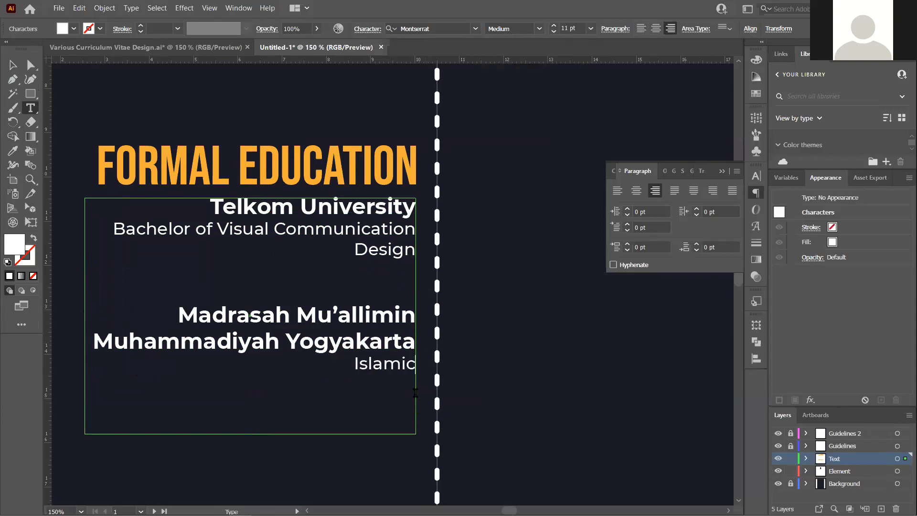
pyautogui.write(' Bo')
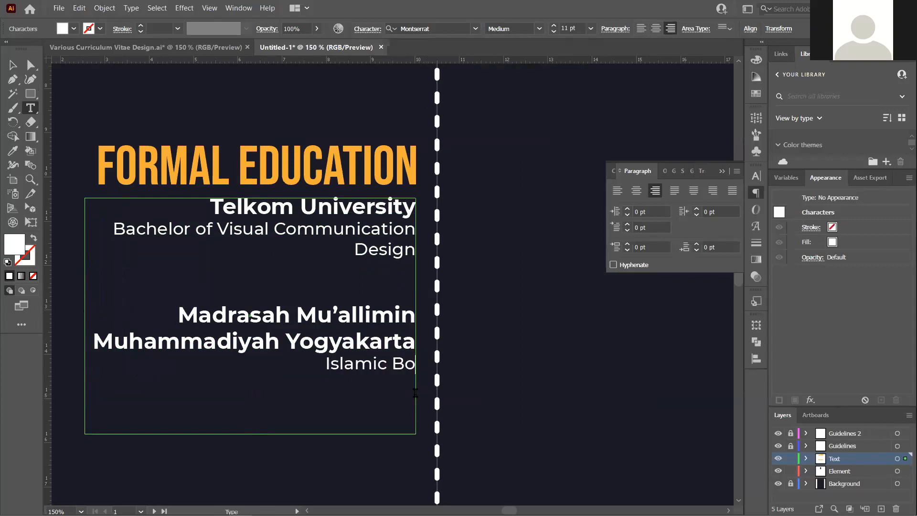
pyautogui.write('arding school')
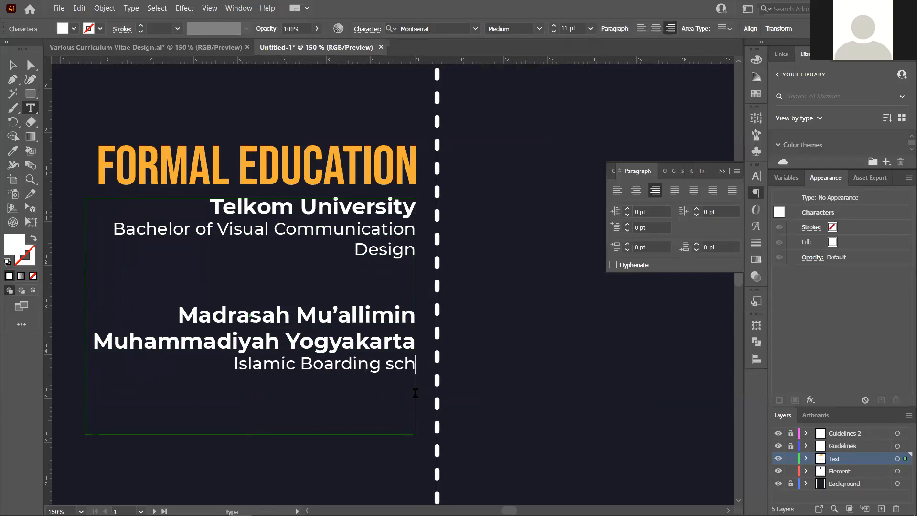
pyautogui.press('BackSpace')
pyautogui.press('BackSpace')
pyautogui.press('BackSpace')
pyautogui.press('BackSpace')
pyautogui.press('BackSpace')
pyautogui.press('BackSpace')
pyautogui.write('Junior & Senior')
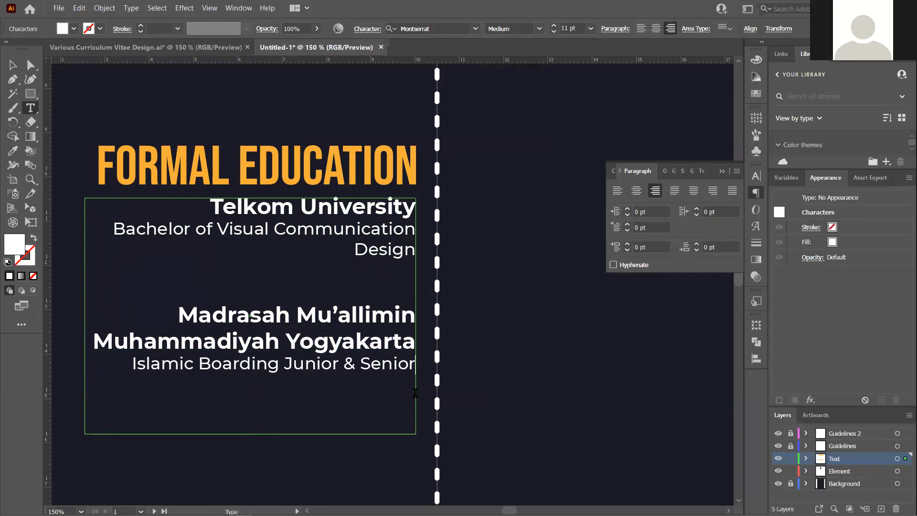
pyautogui.write(' Highschool')
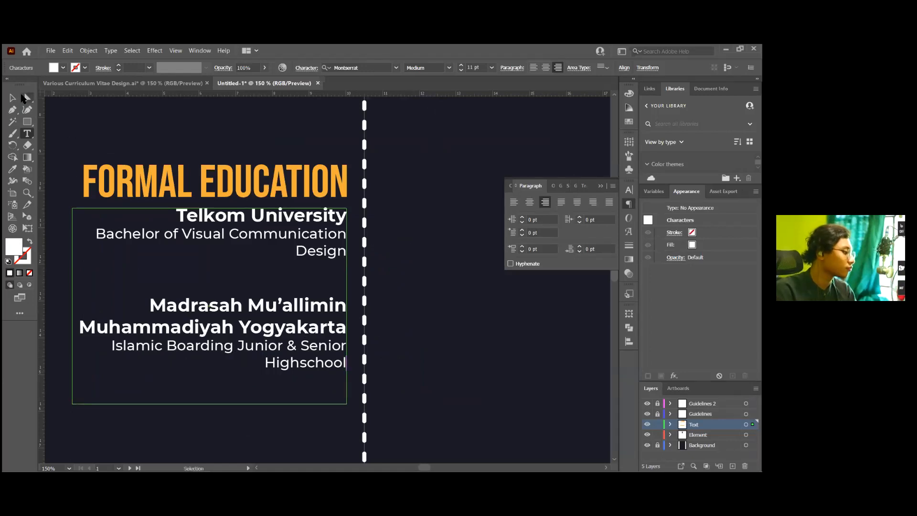
# Remove the blank line between the two education entries
pyautogui.press('Escape')
pyautogui.click(433, 322)
pyautogui.scroll(-2, 319, 287)
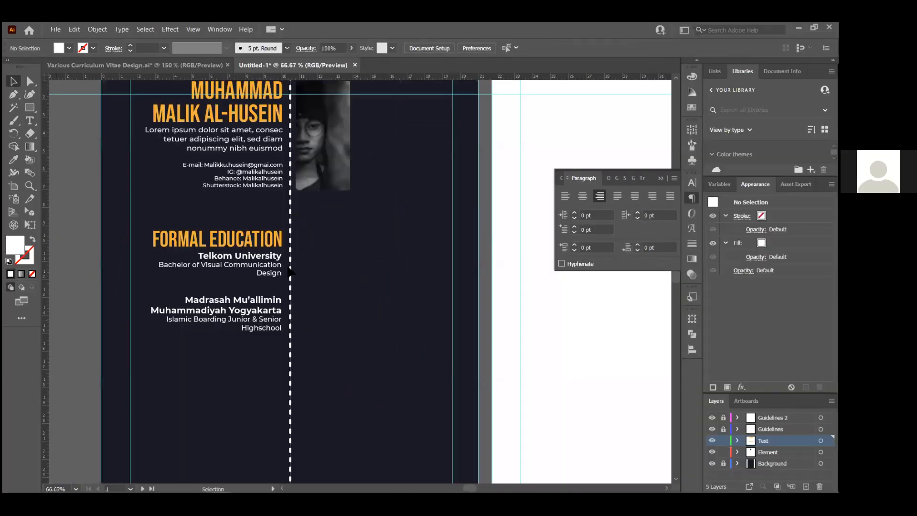
pyautogui.scroll(2, 277, 281)
pyautogui.press('t')
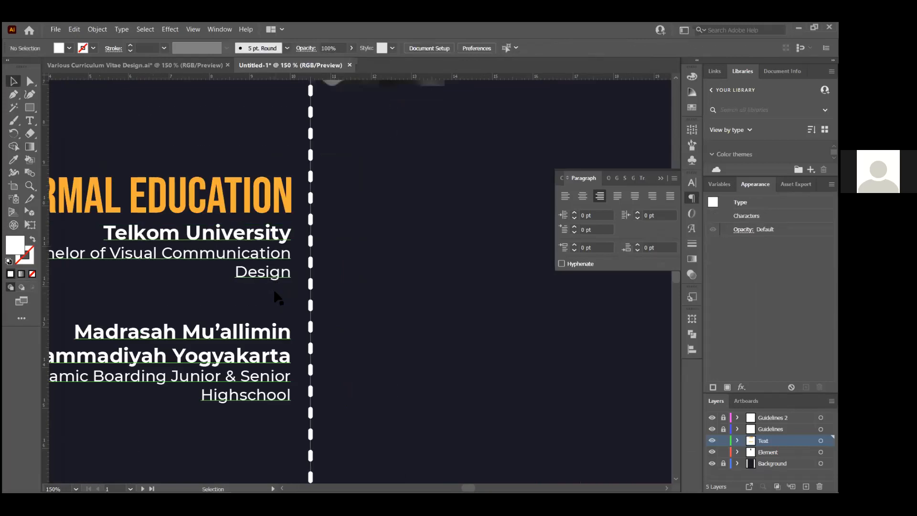
pyautogui.click(283, 305)
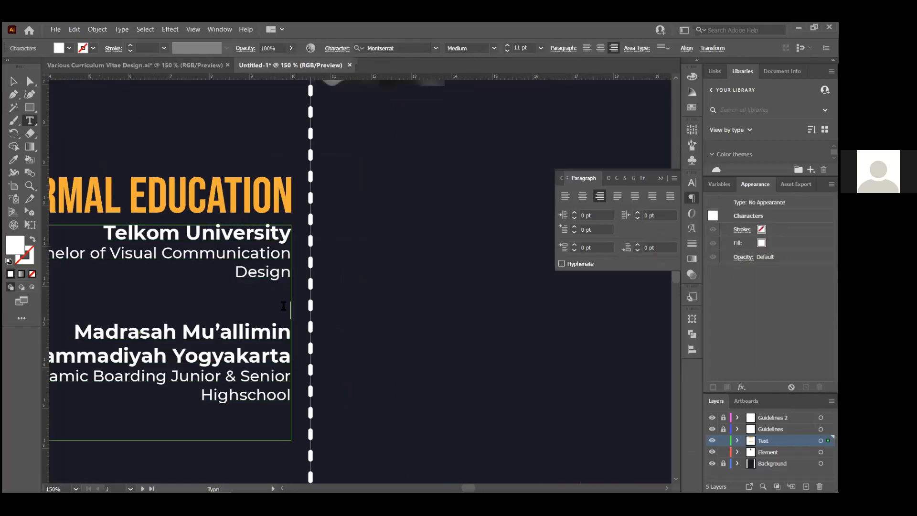
pyautogui.press('BackSpace')
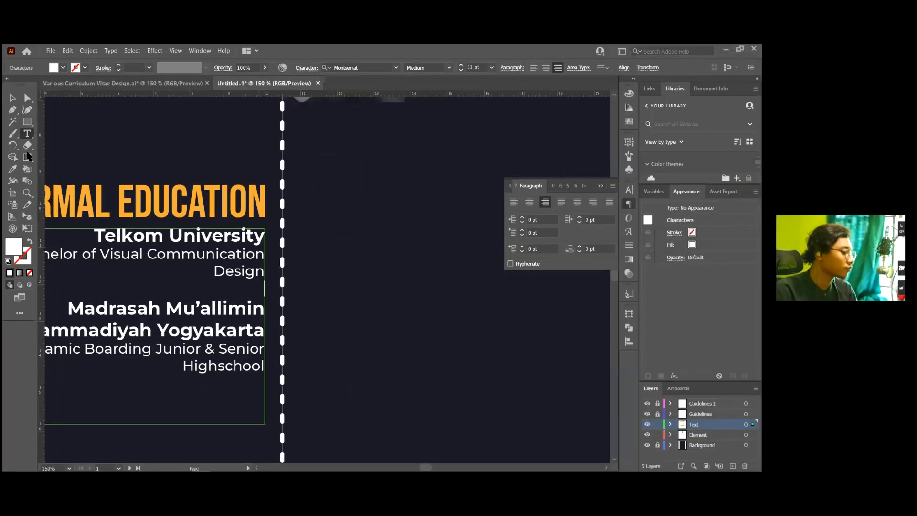
pyautogui.press('Escape')
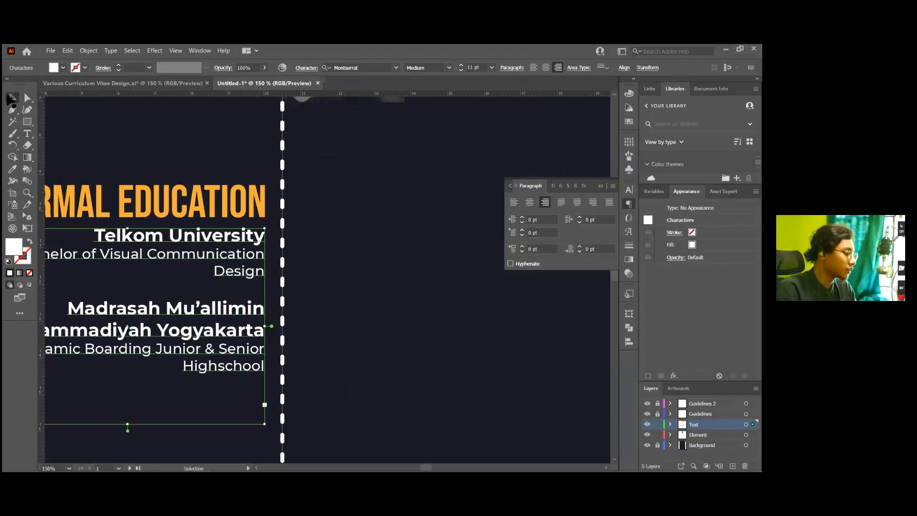
pyautogui.click(383, 266)
pyautogui.scroll(-2, 380, 266)
pyautogui.scroll(2, 308, 270)
# Make a trial copy of the education block in the right column, then delete it
pyautogui.click(335, 252)
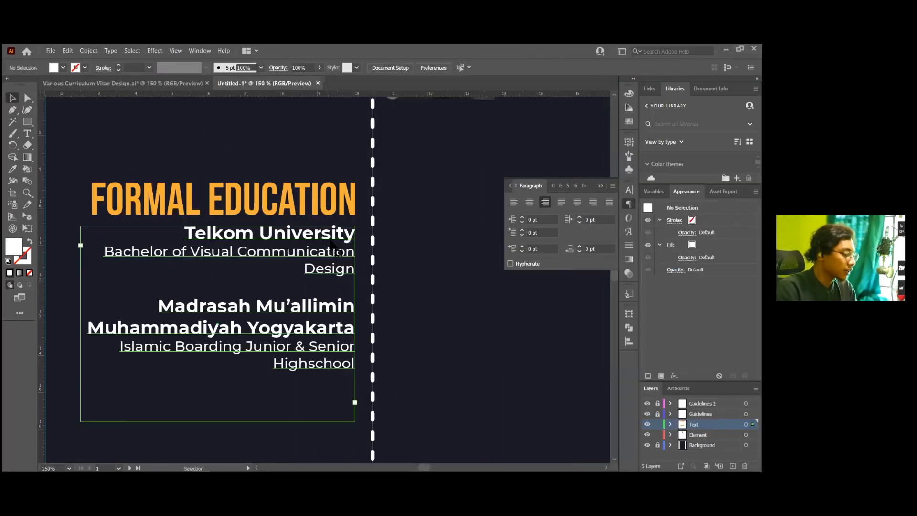
pyautogui.click(354, 253)
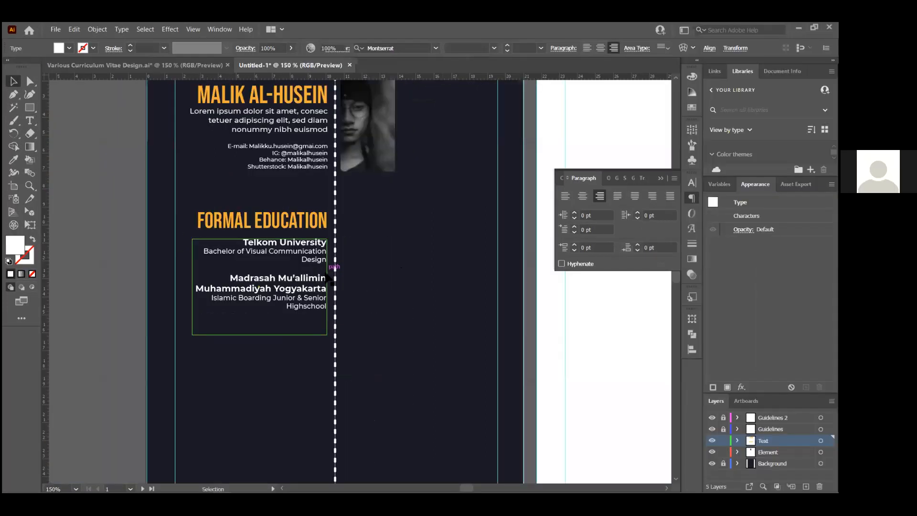
pyautogui.moveTo(327, 277); pyautogui.dragTo(464, 272)
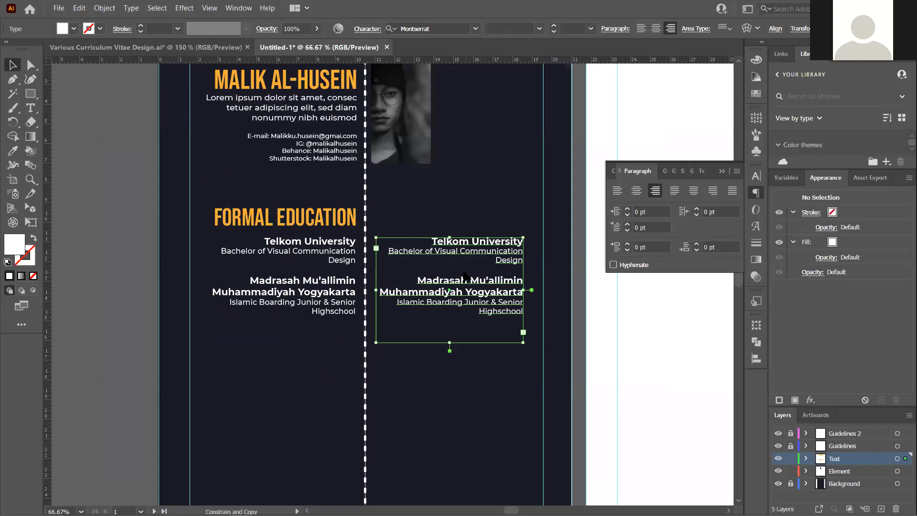
pyautogui.scroll(2, 463, 276)
pyautogui.click(540, 175)
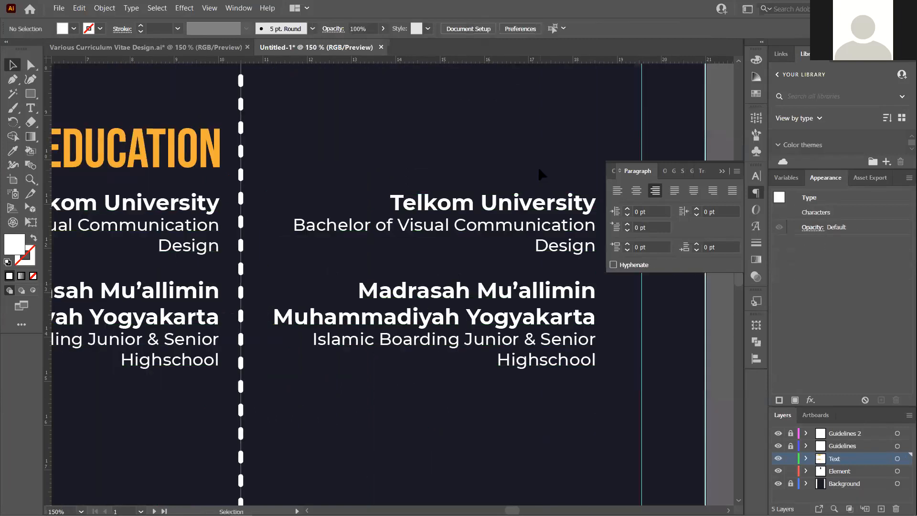
pyautogui.hotkey('ctrl', 'z')
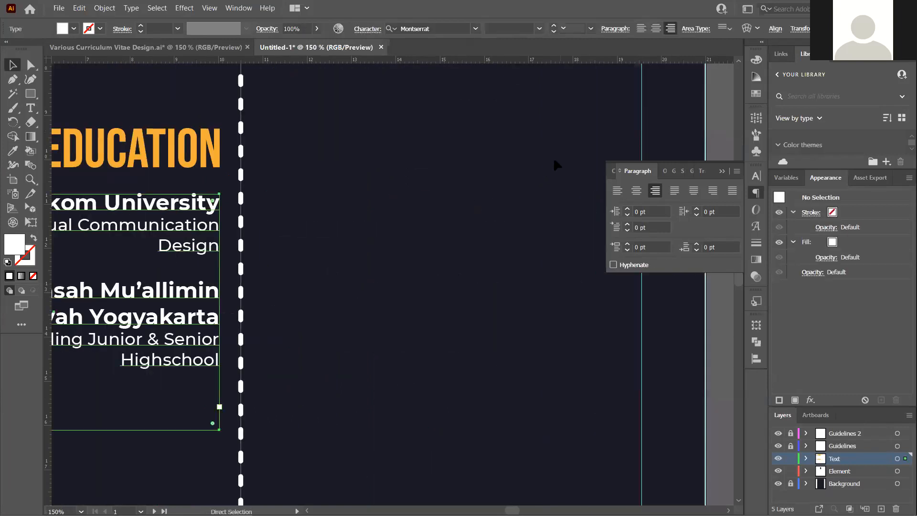
pyautogui.scroll(-1, 281, 251)
pyautogui.scroll(-2, 416, 284)
pyautogui.scroll(2, 302, 280)
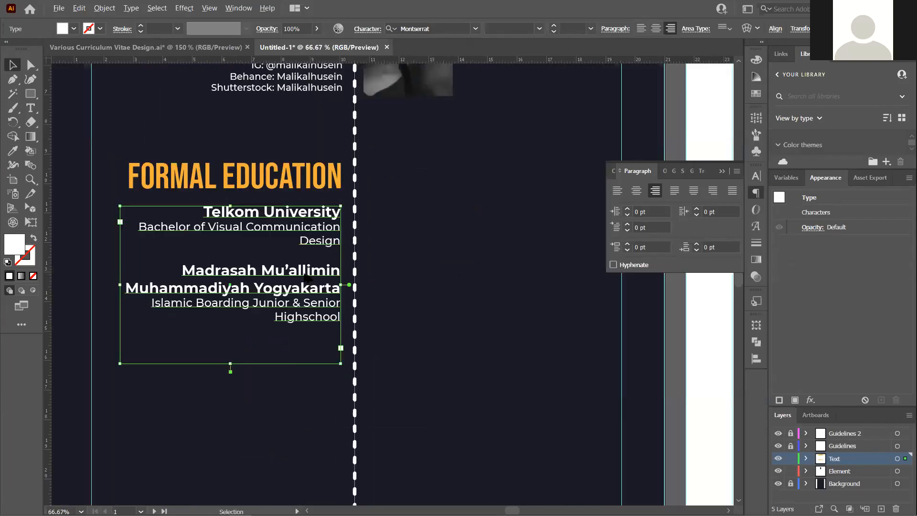
pyautogui.hotkey('ctrl', 'shift', 'z')
pyautogui.moveTo(441, 281); pyautogui.dragTo(634, 348)
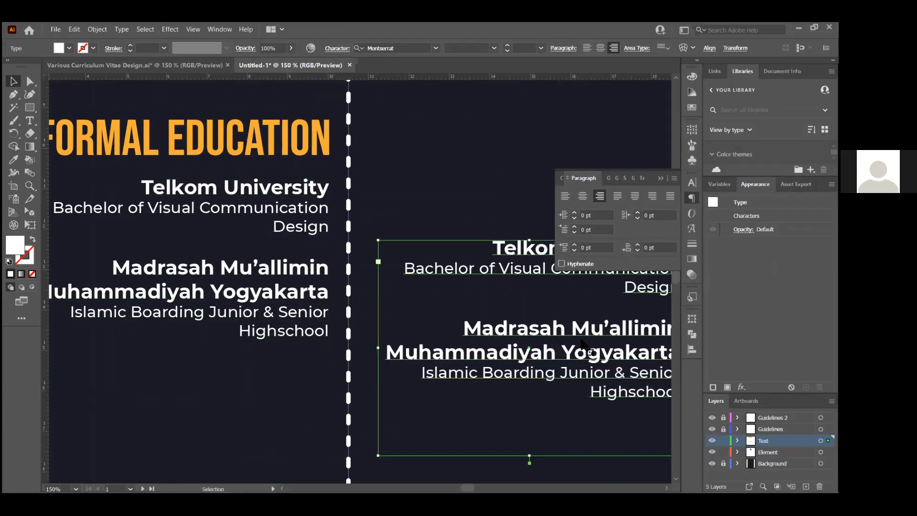
pyautogui.press('Delete')
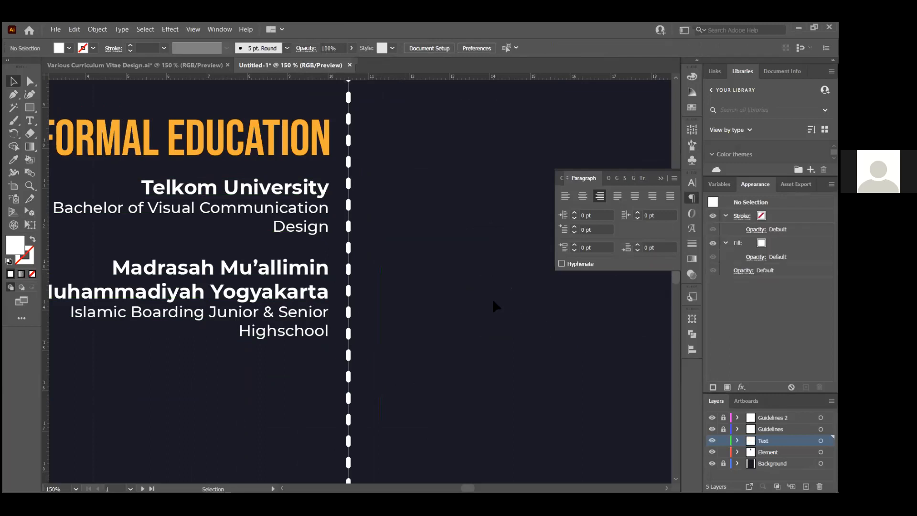
# Alt-drag a copy of the education text block to the right of the dashed divider
pyautogui.click(239, 192)
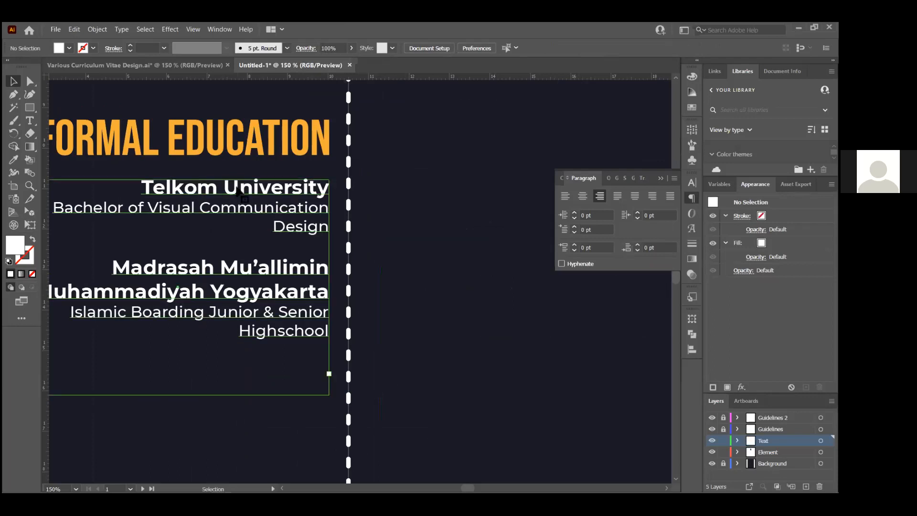
pyautogui.moveTo(239, 192); pyautogui.dragTo(465, 233)
pyautogui.hotkey('ctrl', 'z')
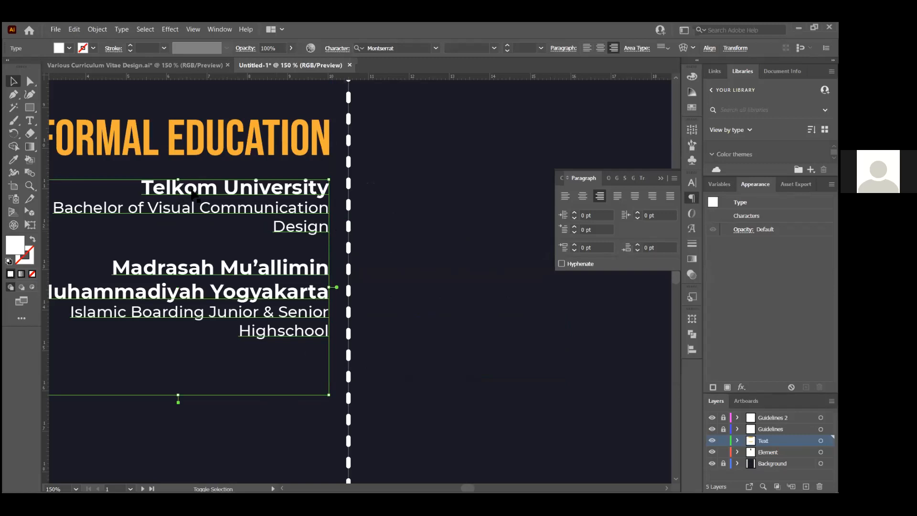
pyautogui.keyDown('shift'); pyautogui.click(194, 197); pyautogui.keyUp('shift')
pyautogui.click(196, 195)
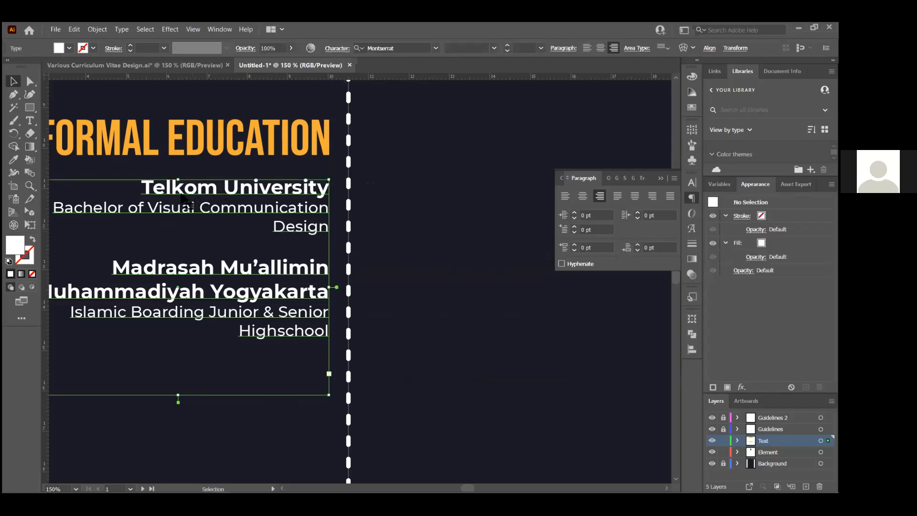
pyautogui.moveTo(184, 194); pyautogui.dragTo(512, 283)
pyautogui.keyDown('shift'); pyautogui.click(512, 283); pyautogui.keyUp('shift')
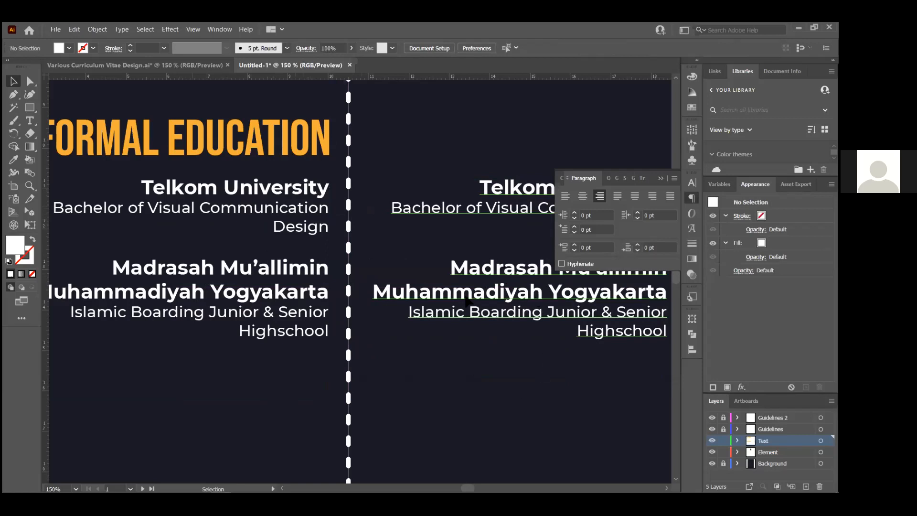
pyautogui.moveTo(541, 363); pyautogui.dragTo(476, 425)
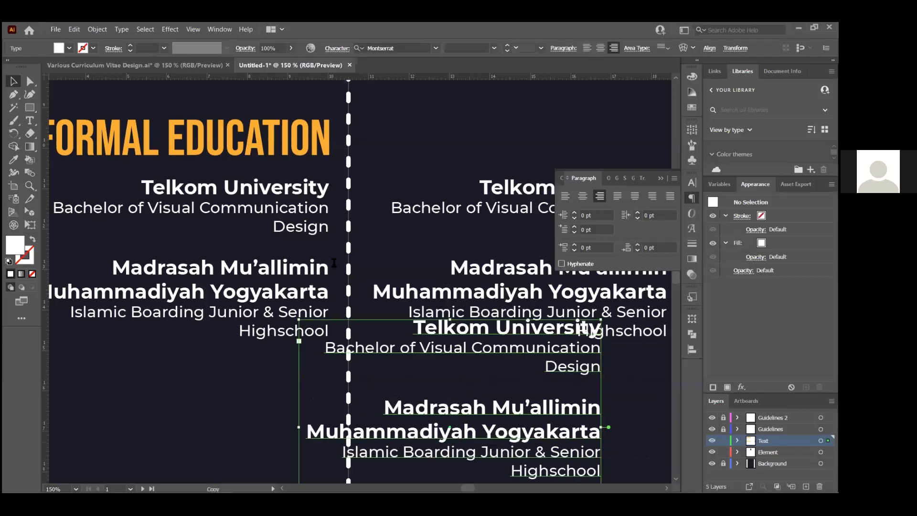
pyautogui.hotkey('ctrl', 'z')
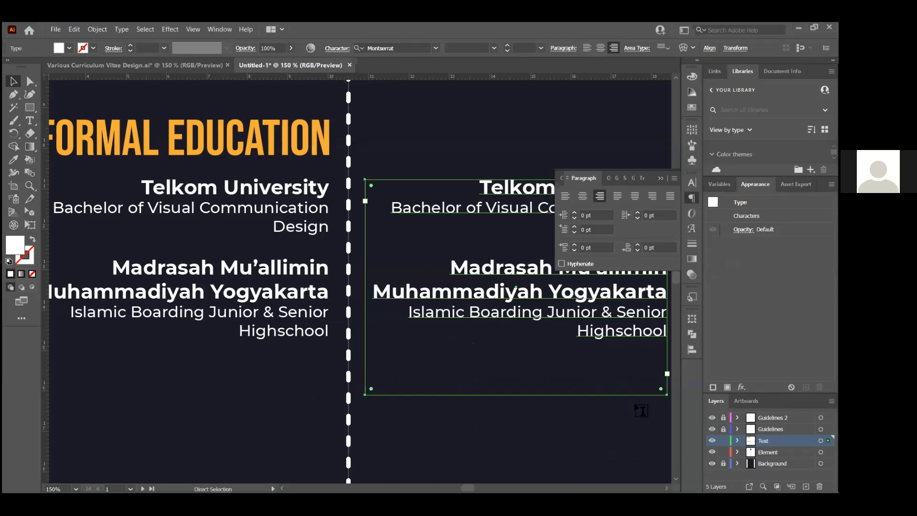
pyautogui.press('v')
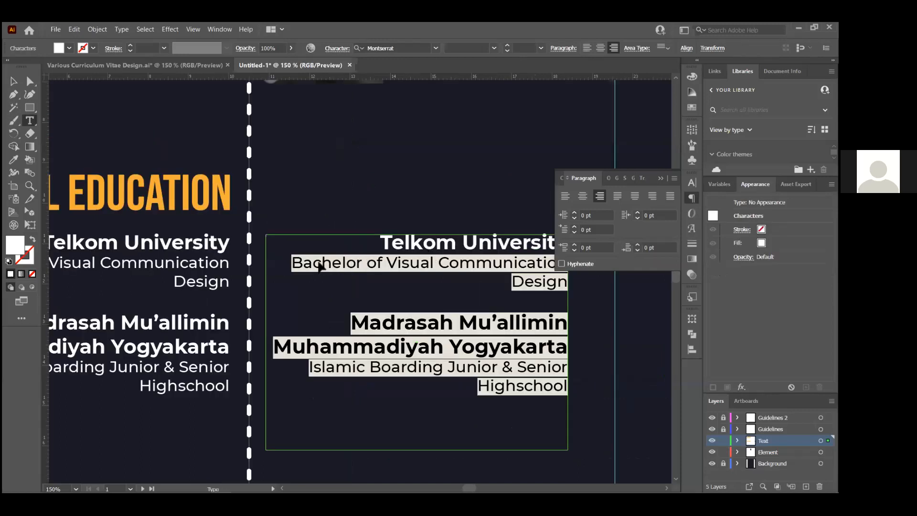
# Cut the copy down to its first line and retype it as '2019 - Now'
pyautogui.press('BackSpace')
pyautogui.press('Escape')
pyautogui.moveTo(424, 241); pyautogui.dragTo(320, 260)
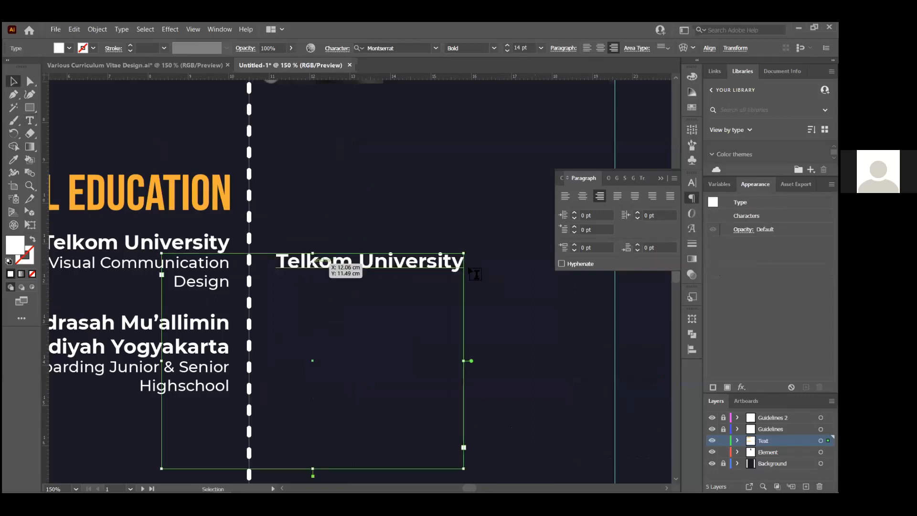
pyautogui.doubleClick(473, 272)
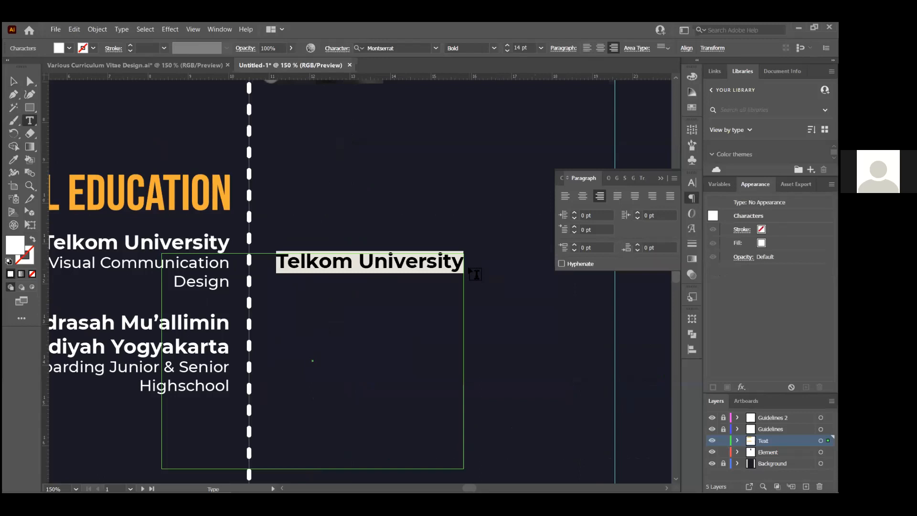
pyautogui.write('2019 - Now')
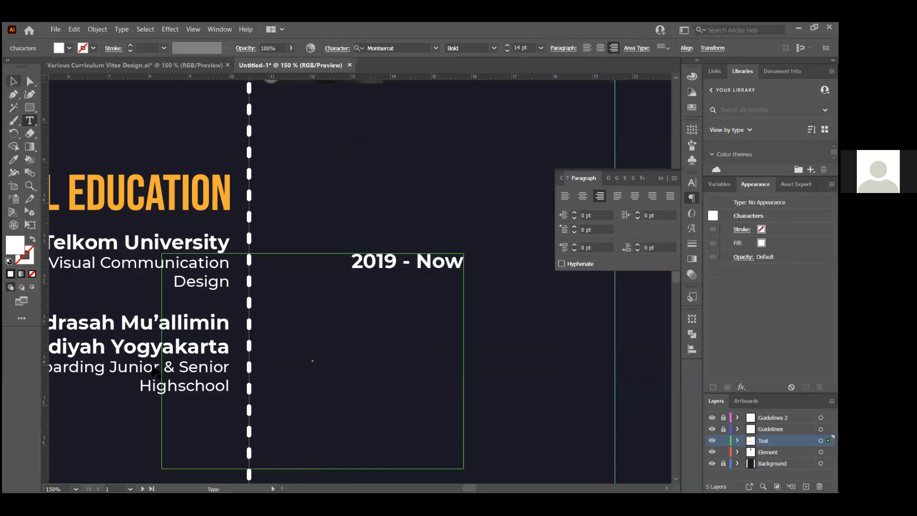
pyautogui.press('Escape')
# Narrow the date frame, left-align it, and level it with Telkom University
pyautogui.moveTo(257, 361); pyautogui.dragTo(261, 360)
pyautogui.moveTo(464, 360); pyautogui.dragTo(388, 360)
pyautogui.click(586, 47)
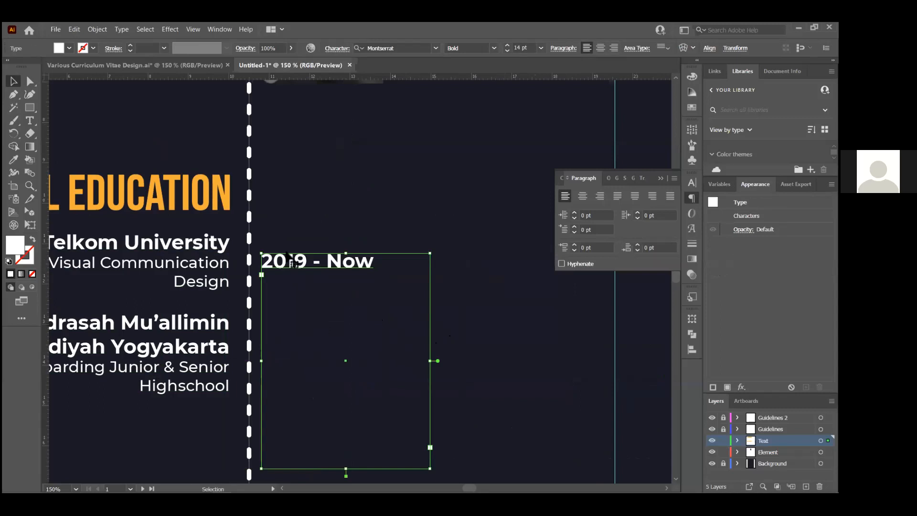
pyautogui.moveTo(297, 252); pyautogui.dragTo(304, 247)
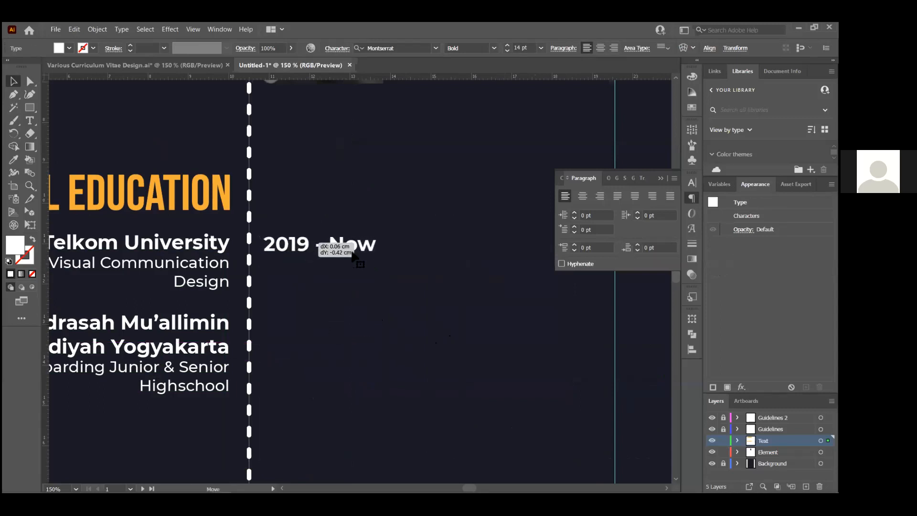
pyautogui.click(379, 254)
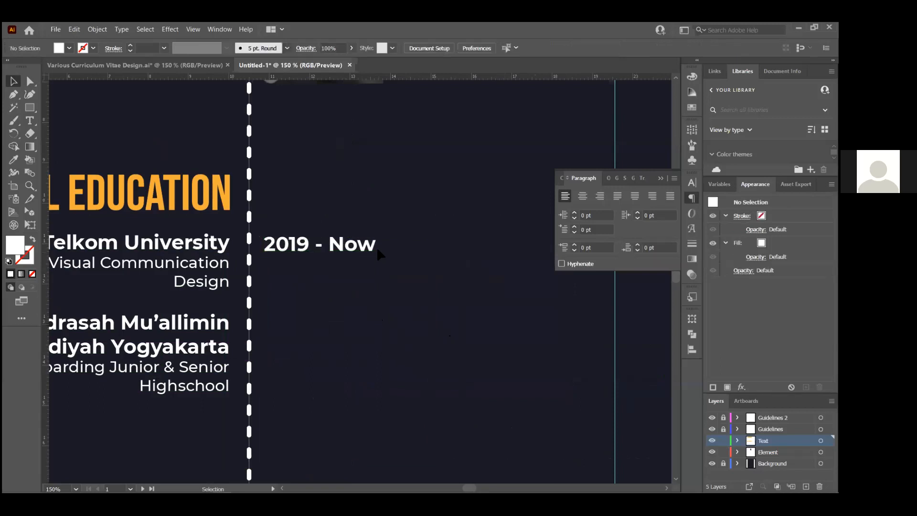
# Strip the blank lines below the date and convert it to point type
pyautogui.doubleClick(358, 242)
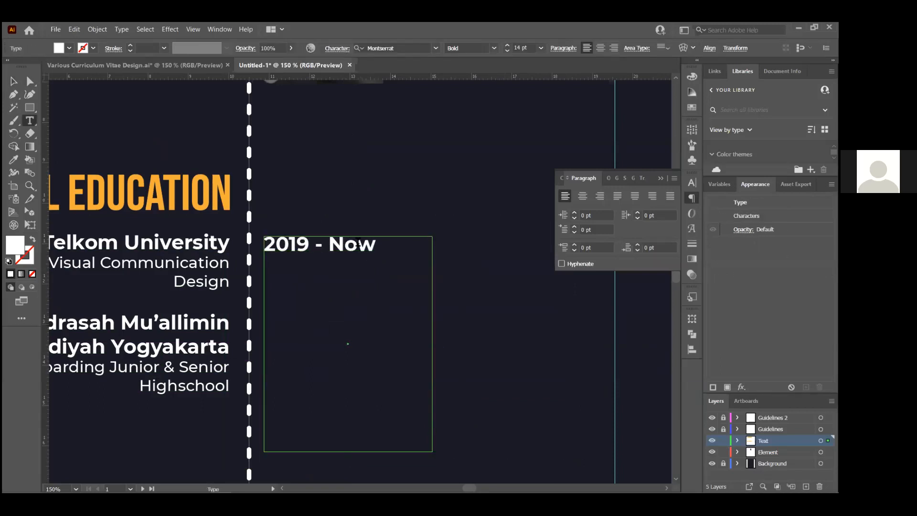
pyautogui.press('Return')
pyautogui.press('Return')
pyautogui.press('Return')
pyautogui.press('Return')
pyautogui.write('V')
pyautogui.press('BackSpace')
pyautogui.press('BackSpace')
pyautogui.press('BackSpace')
pyautogui.press('BackSpace')
pyautogui.press('BackSpace')
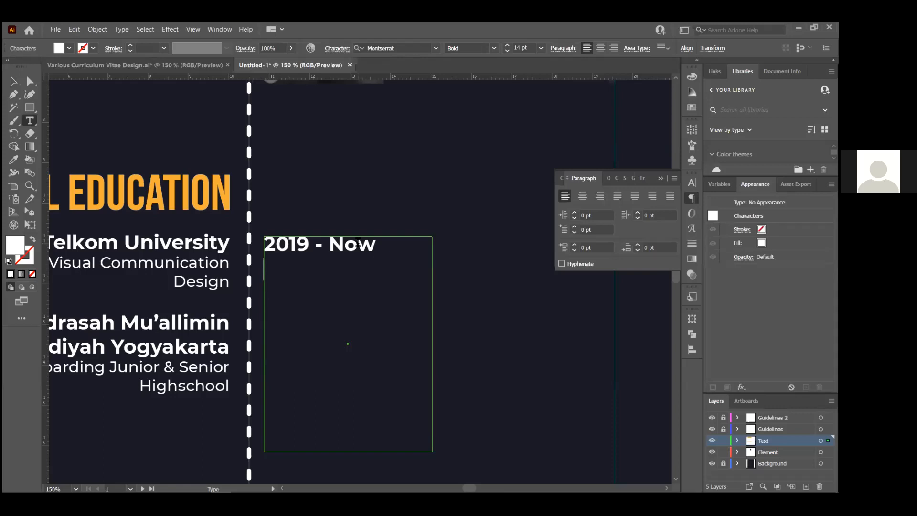
pyautogui.press('Escape')
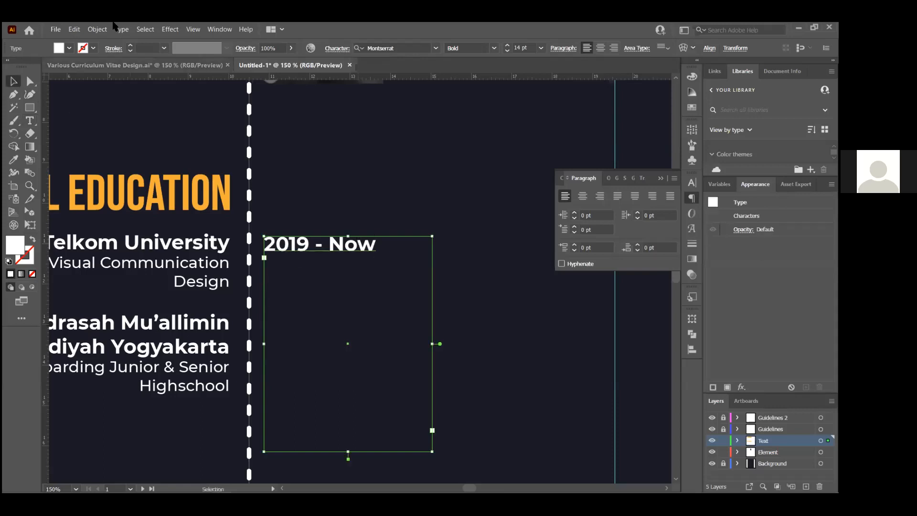
pyautogui.click(122, 29)
pyautogui.click(192, 102)
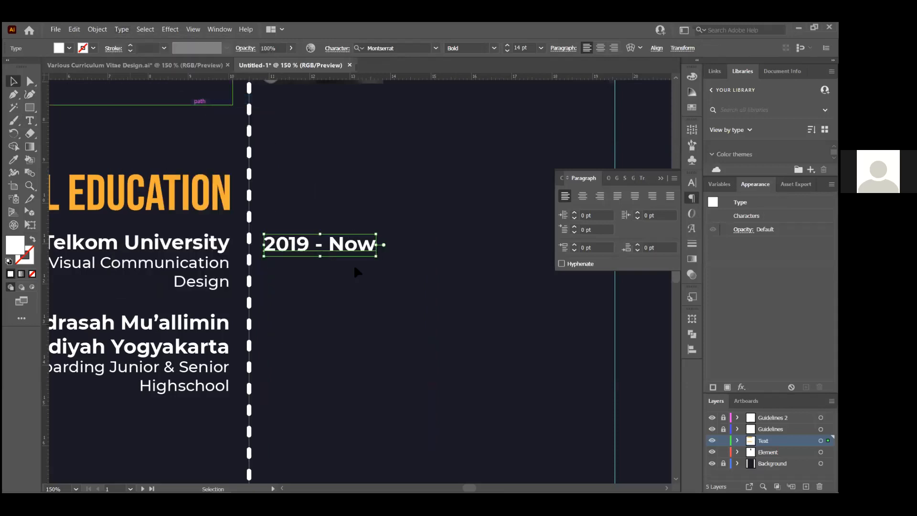
pyautogui.click(352, 268)
pyautogui.scroll(2, 170, 273)
pyautogui.scroll(-1, 169, 274)
# Copy the '2019 - Now' date straight down beside the Madrasah Mu'allimin entry
pyautogui.click(326, 247)
pyautogui.moveTo(326, 248); pyautogui.dragTo(326, 342)
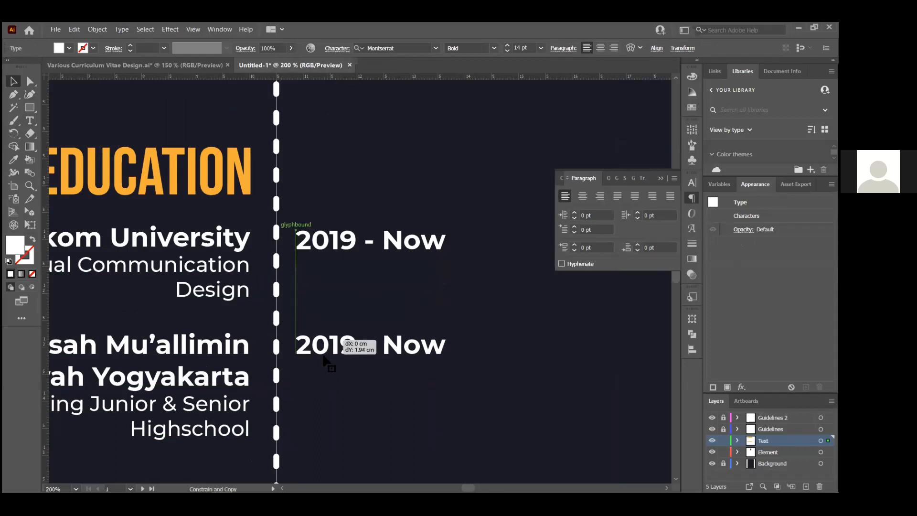
pyautogui.click(338, 391)
pyautogui.doubleClick(348, 348)
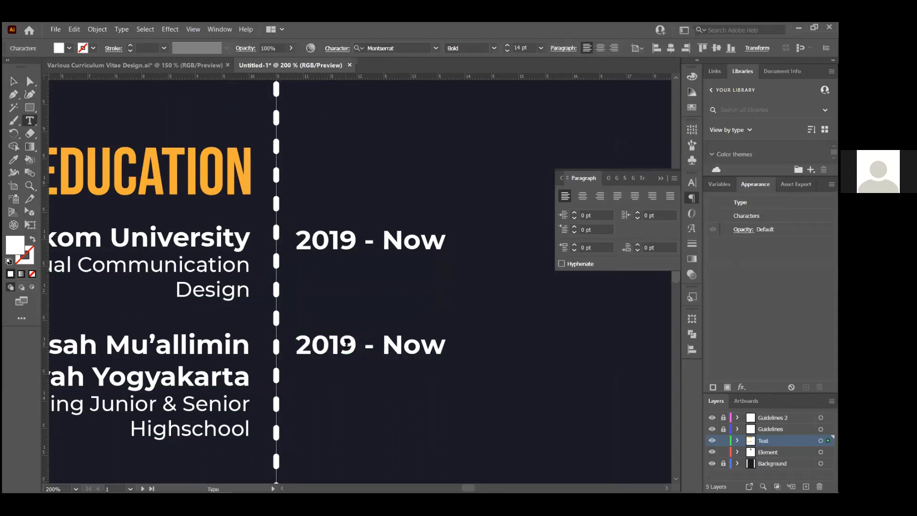
pyautogui.click(14, 81)
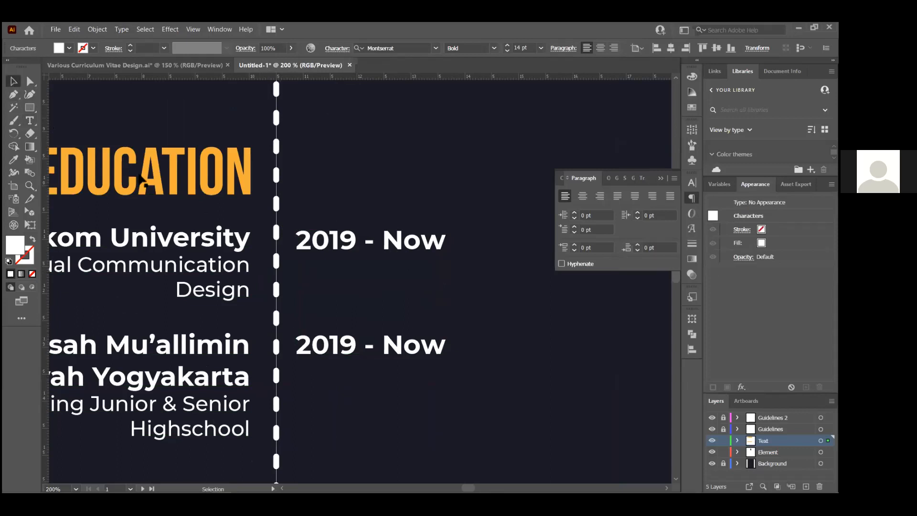
pyautogui.click(310, 239)
pyautogui.click(405, 306)
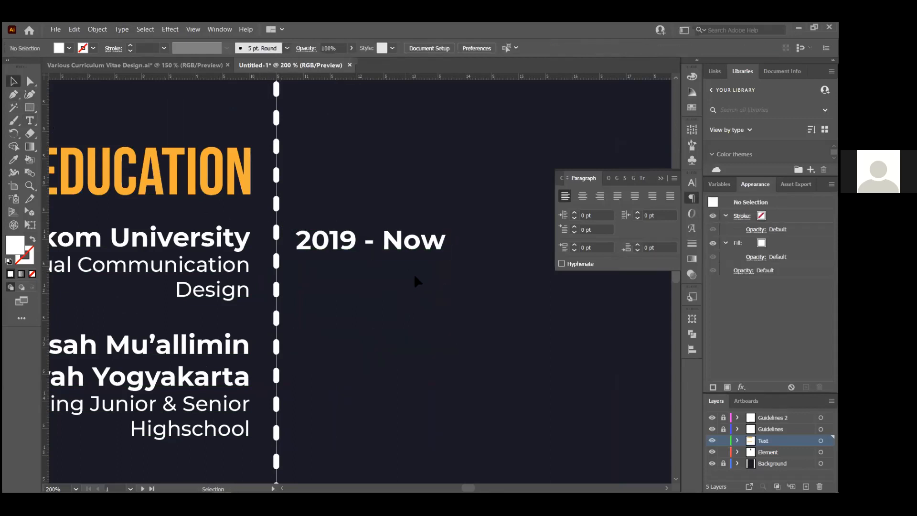
pyautogui.click(353, 252)
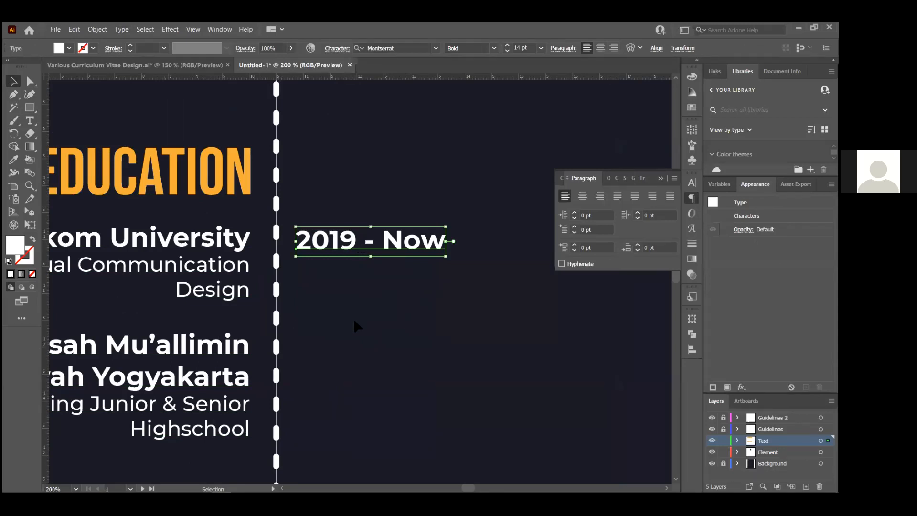
pyautogui.moveTo(356, 239); pyautogui.dragTo(356, 343)
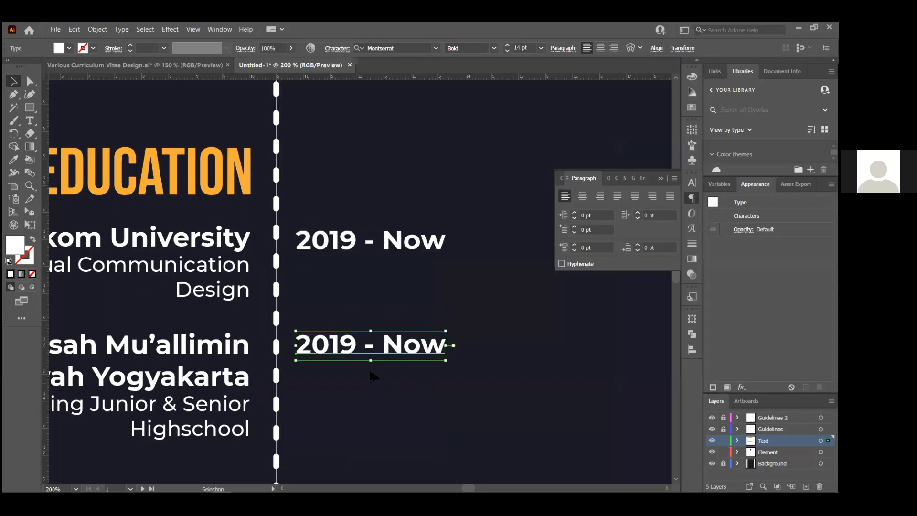
# Change the copied date to read '2013 - 2019'
pyautogui.scroll(1, 373, 376)
pyautogui.doubleClick(348, 343)
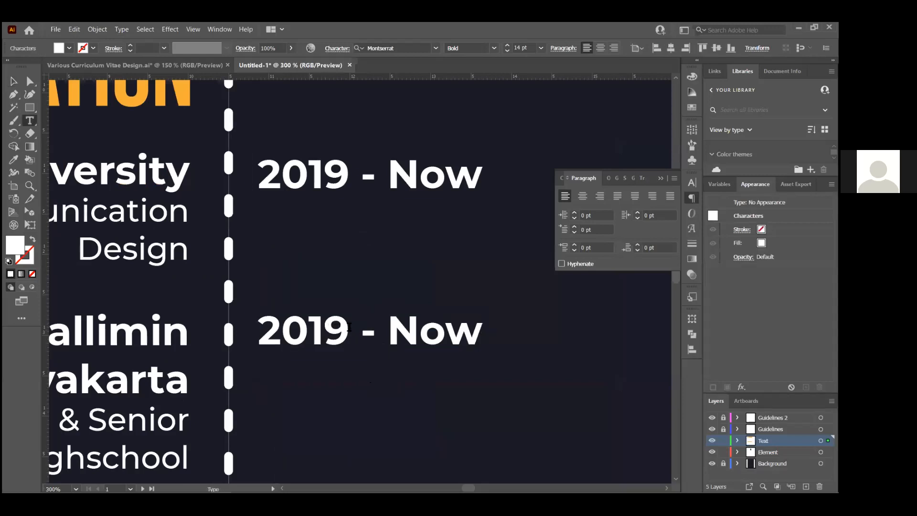
pyautogui.press('BackSpace')
pyautogui.write('3')
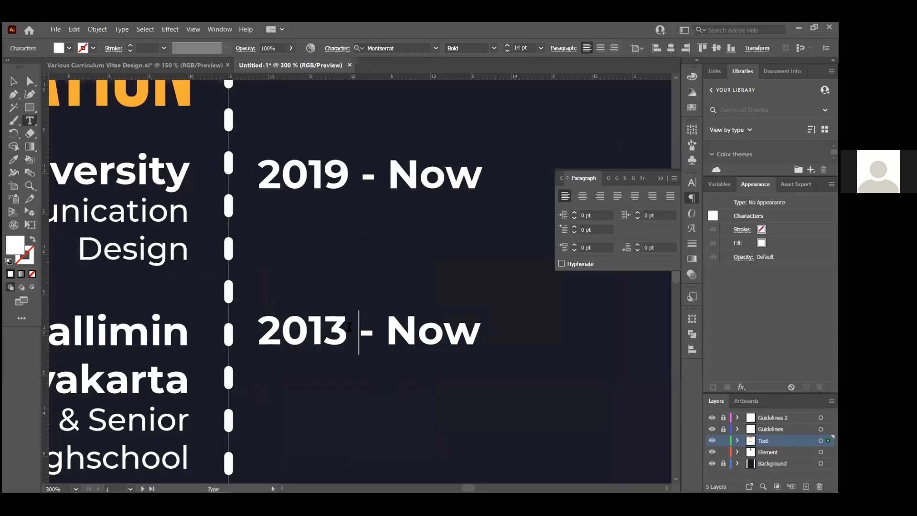
pyautogui.press('End')
pyautogui.press('BackSpace')
pyautogui.press('BackSpace')
pyautogui.press('BackSpace')
pyautogui.write('2019')
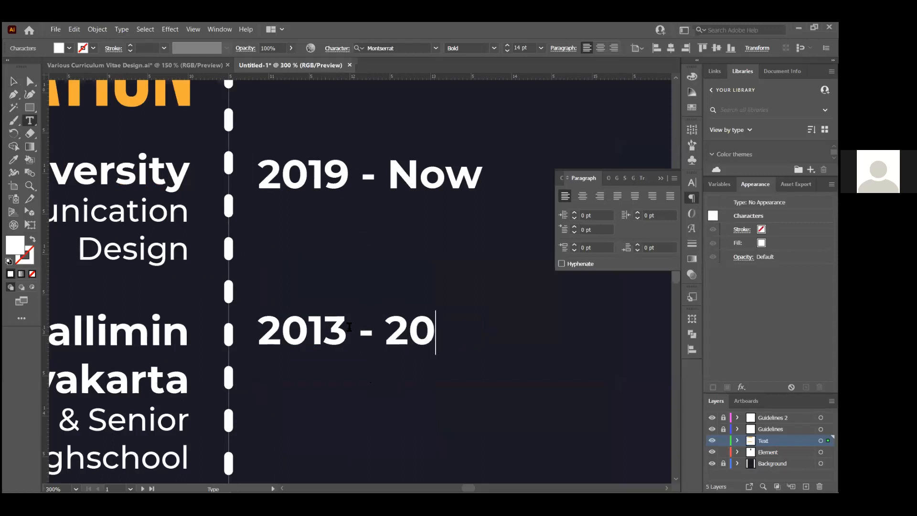
pyautogui.click(16, 81)
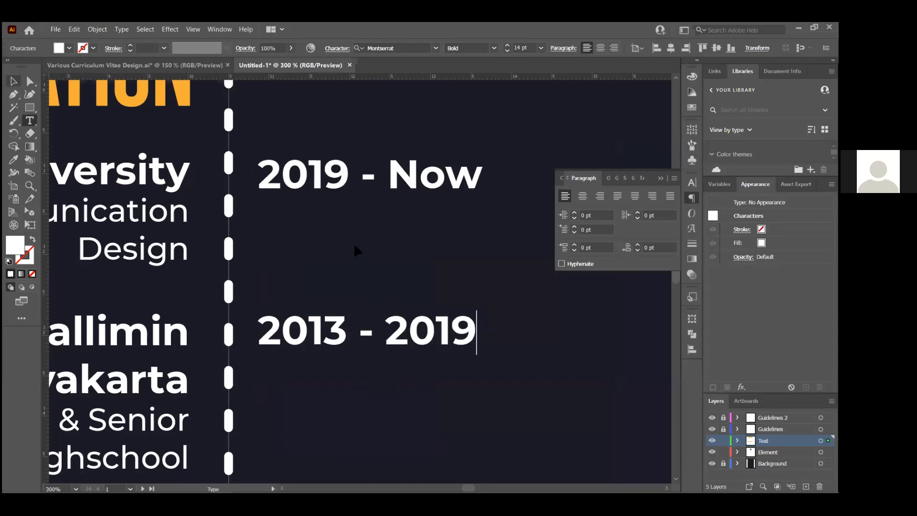
pyautogui.click(347, 258)
pyautogui.scroll(-5, 364, 258)
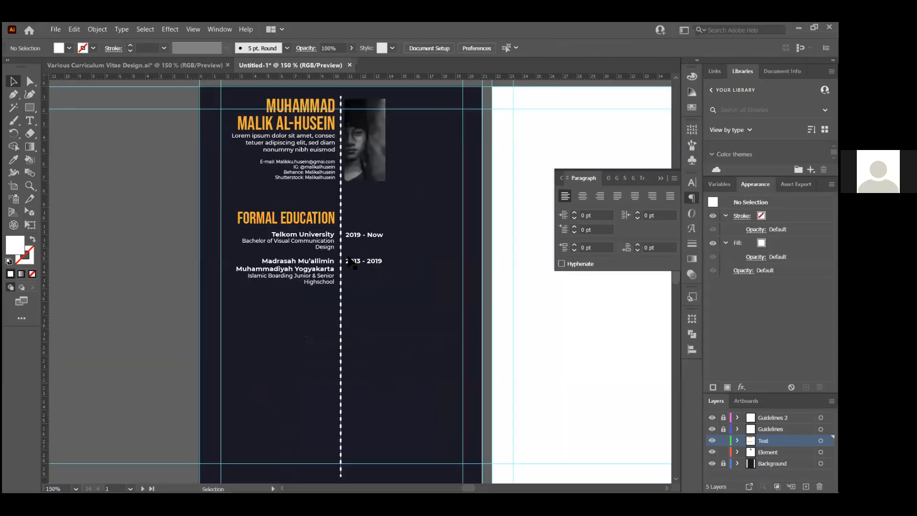
# Shrink the FORMAL EDUCATION heading to 28 pt and nudge it slightly down
pyautogui.scroll(3, 351, 262)
pyautogui.scroll(2, 319, 248)
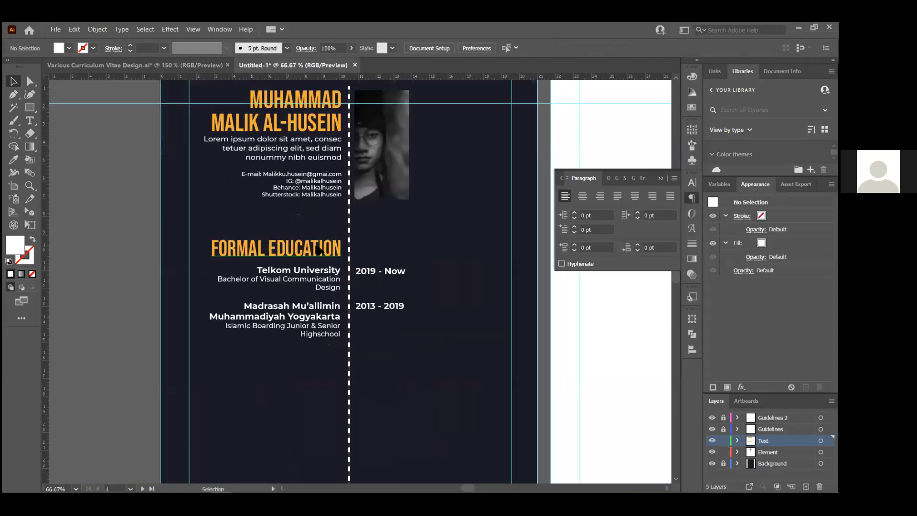
pyautogui.click(271, 252)
pyautogui.scroll(1, 271, 253)
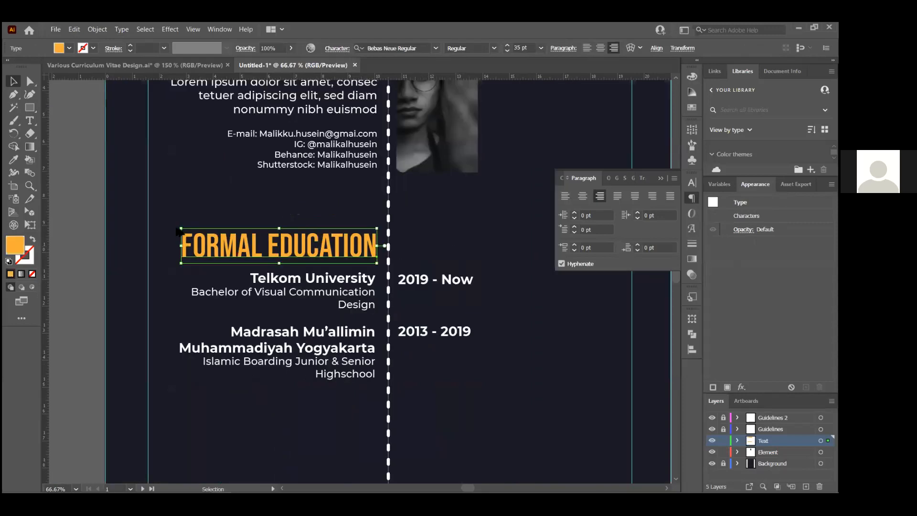
pyautogui.scroll(3, 116, 207)
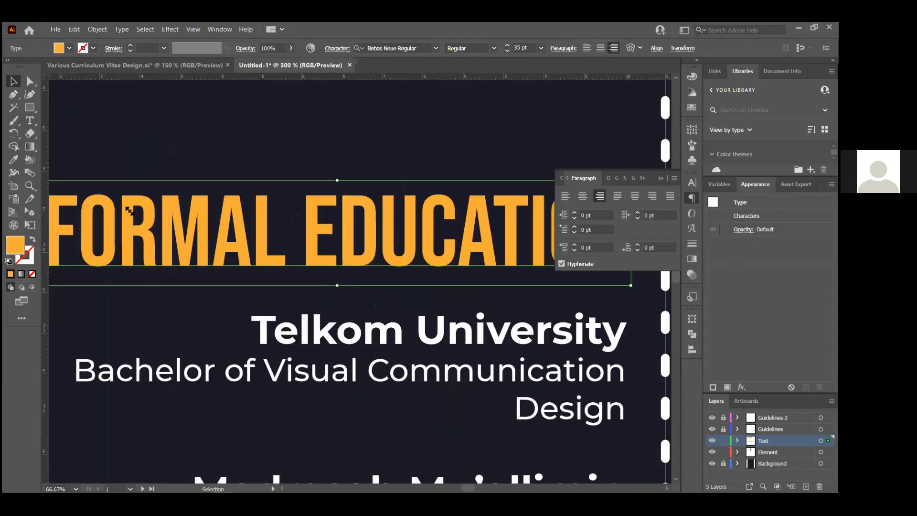
pyautogui.hotkey('ctrl', '-')
pyautogui.hotkey('ctrl', '-')
pyautogui.moveTo(115, 207); pyautogui.dragTo(168, 215)
pyautogui.click(523, 48)
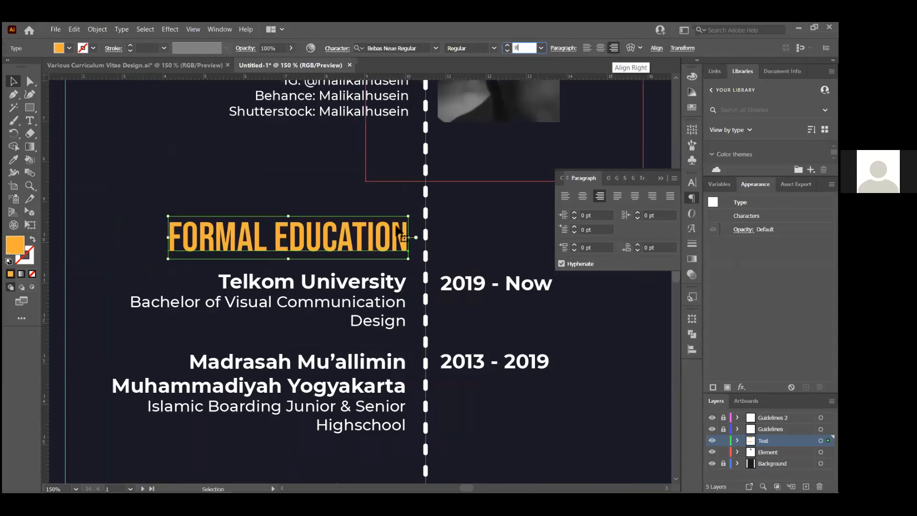
pyautogui.press('Return')
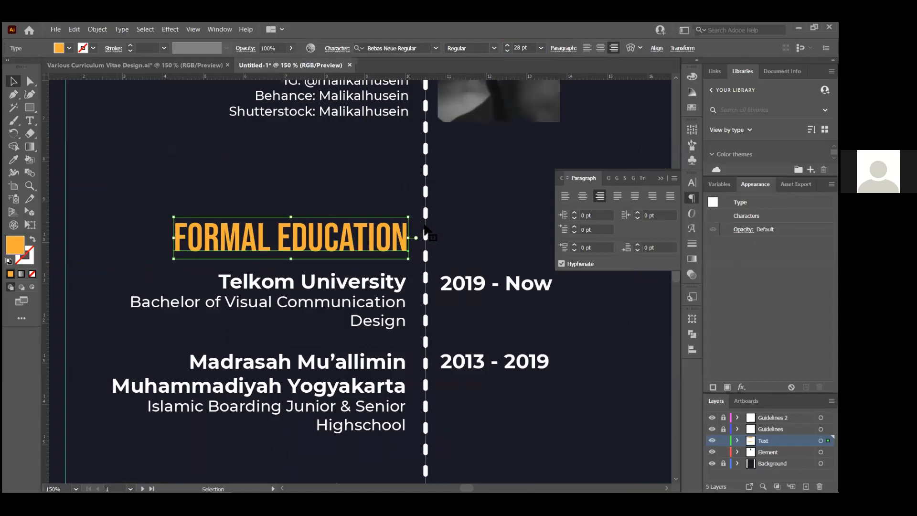
pyautogui.scroll(2, 425, 235)
pyautogui.moveTo(430, 235); pyautogui.dragTo(431, 243)
pyautogui.click(497, 195)
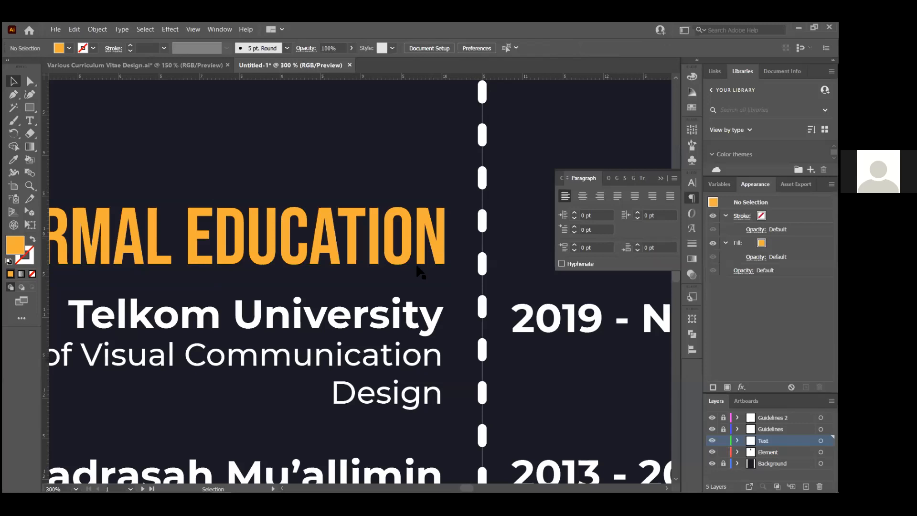
# Move the education entries and their dates up together
pyautogui.hotkey('ctrl', '1')
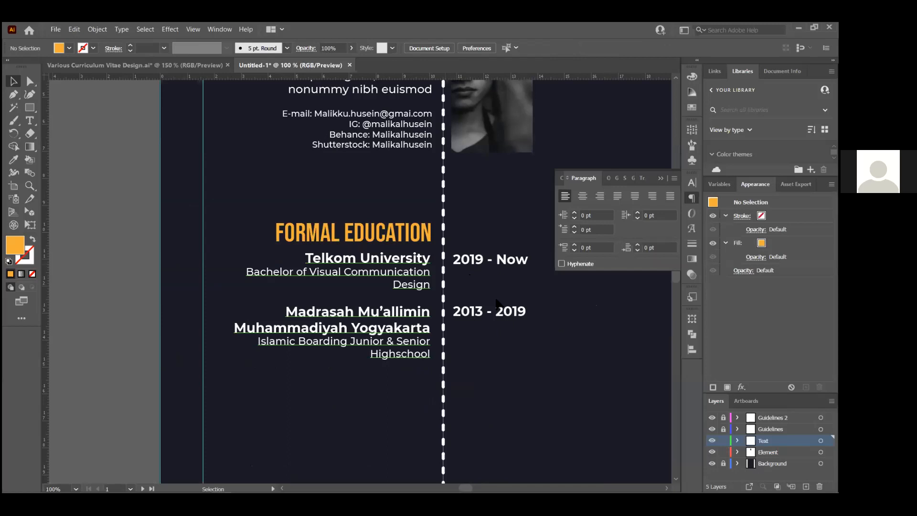
pyautogui.moveTo(368, 182); pyautogui.dragTo(389, 429)
pyautogui.scroll(2, 437, 220)
pyautogui.keyDown('shift'); pyautogui.click(441, 265); pyautogui.keyUp('shift')
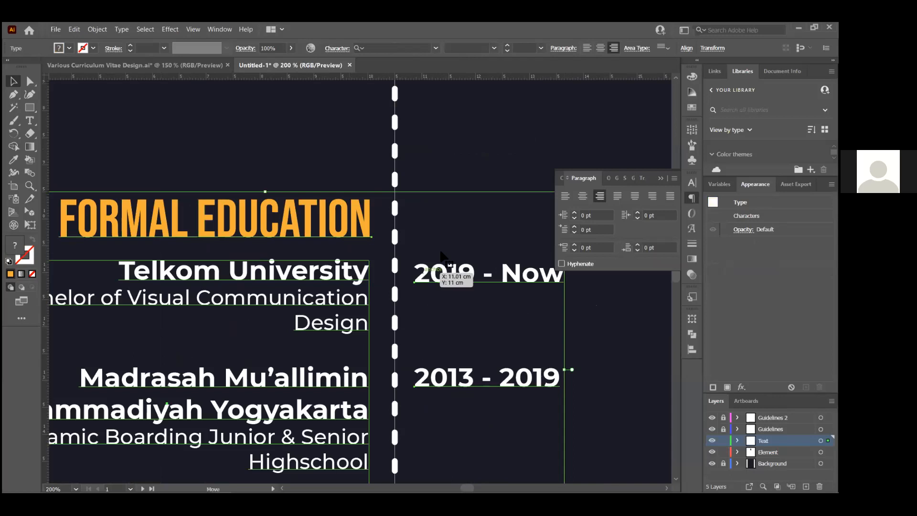
pyautogui.moveTo(439, 222); pyautogui.dragTo(373, 195)
pyautogui.scroll(3, 373, 195)
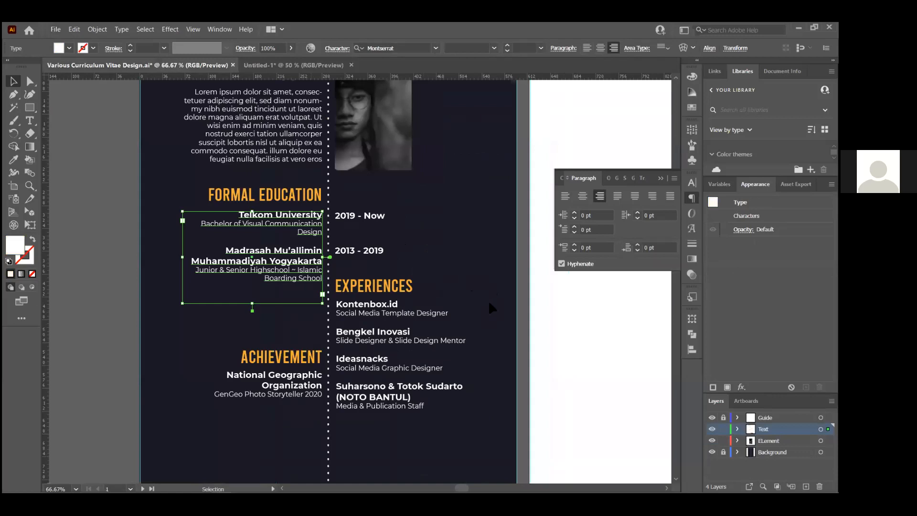
# Alt-drag a copy of the Formal Education block into the right column and left-align it
pyautogui.hotkey('ctrl', 'Tab')
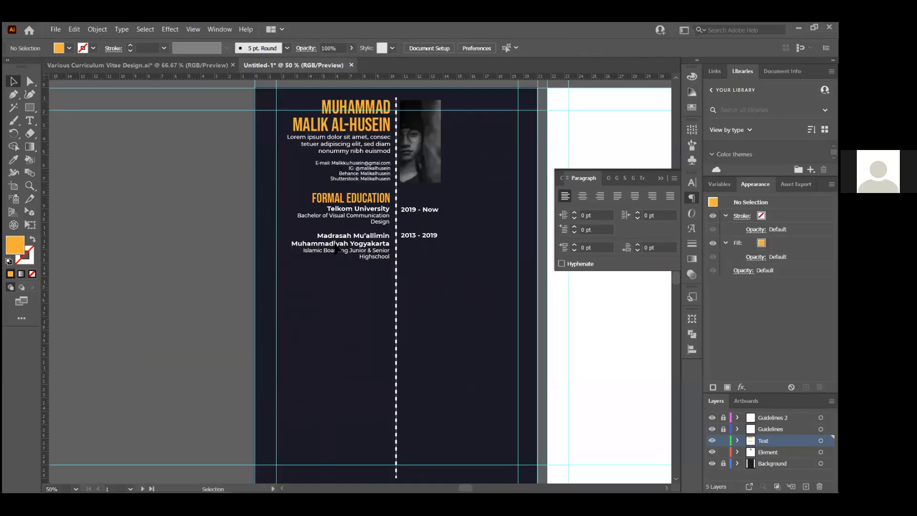
pyautogui.click(336, 249)
pyautogui.hotkey('ctrl', '+')
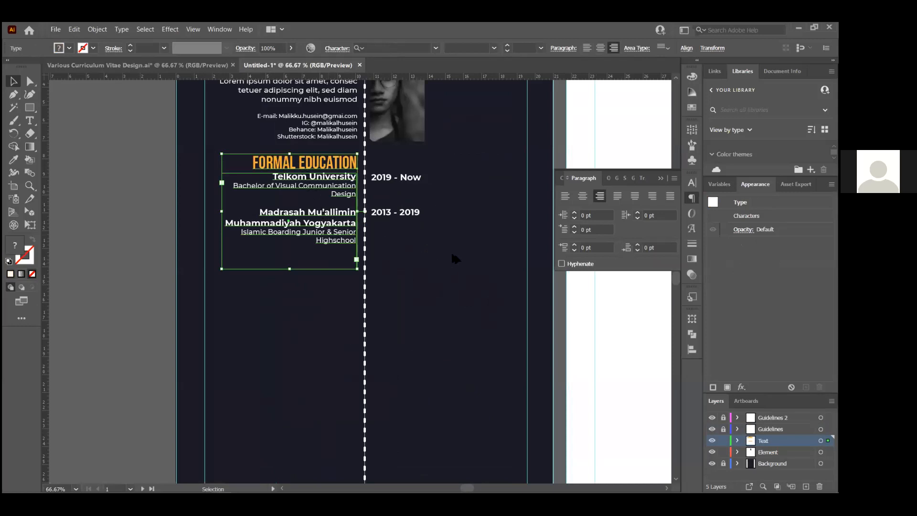
pyautogui.moveTo(303, 157); pyautogui.dragTo(466, 247)
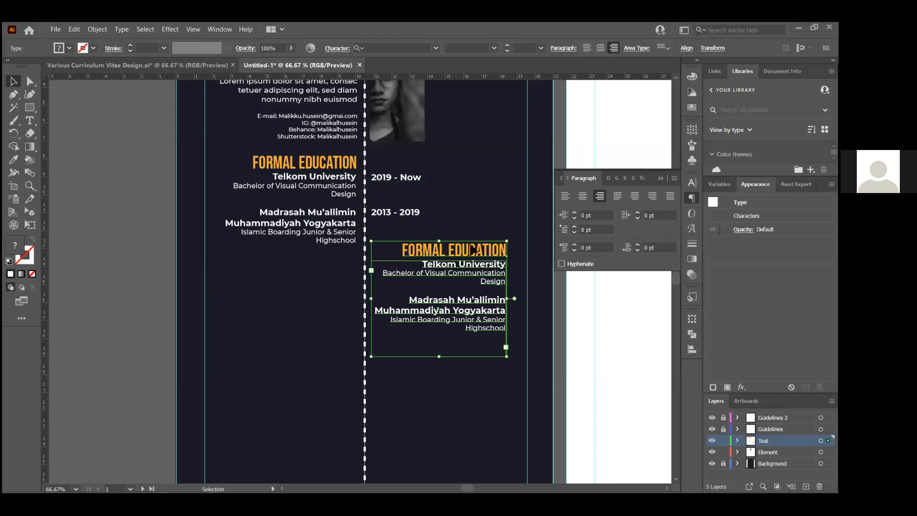
pyautogui.click(586, 48)
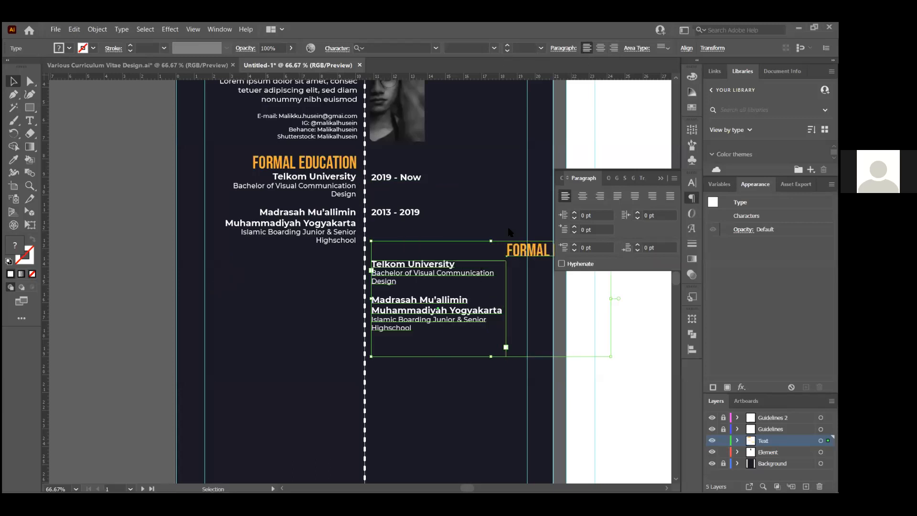
# Align the copied heading flush left with its entries and nudge the block up
pyautogui.click(692, 349)
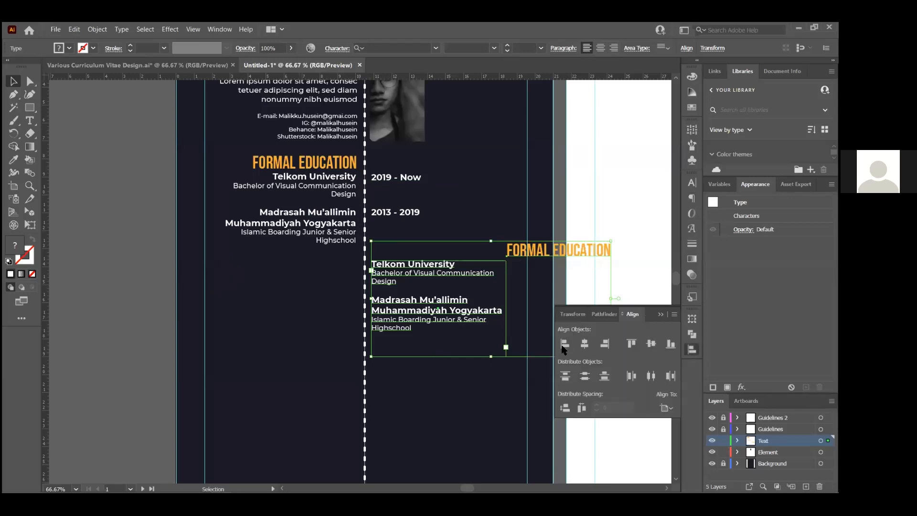
pyautogui.click(564, 344)
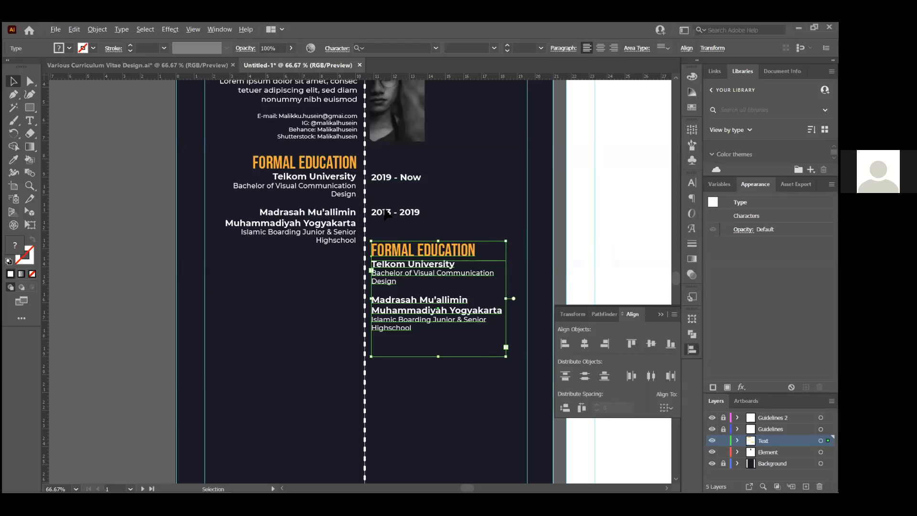
pyautogui.scroll(2, 408, 284)
pyautogui.moveTo(386, 211); pyautogui.dragTo(387, 195)
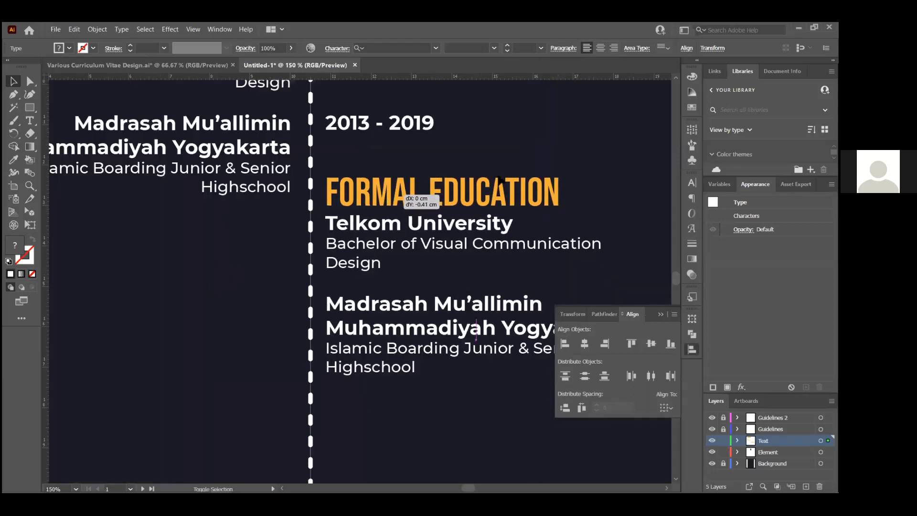
pyautogui.click(615, 150)
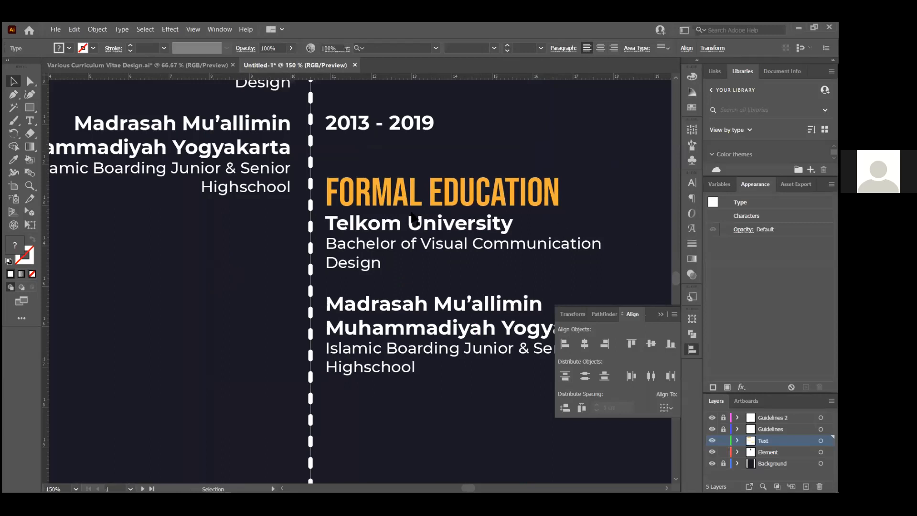
pyautogui.click(405, 232)
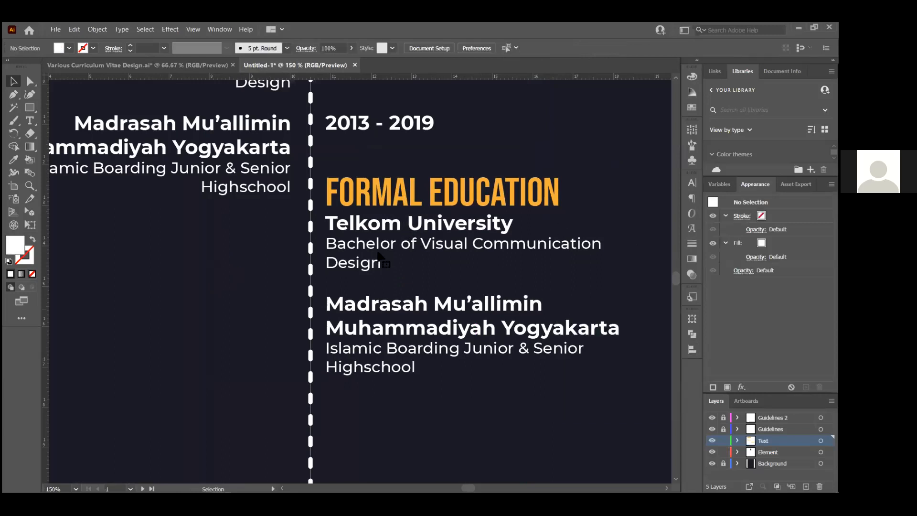
pyautogui.scroll(3, 329, 258)
# Retype the copied heading as EXPERIENCES, then delete it along with the copied entries
pyautogui.click(322, 251)
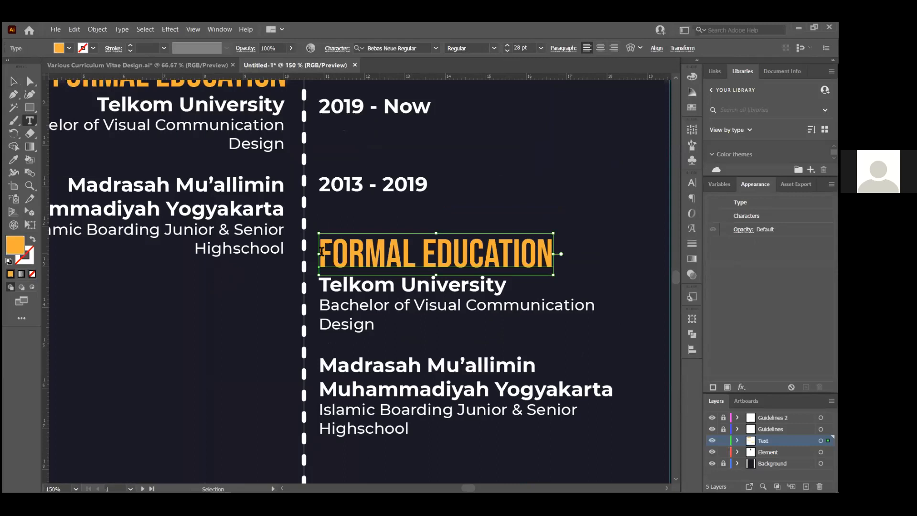
pyautogui.doubleClick(322, 251)
pyautogui.moveTo(321, 257); pyautogui.dragTo(557, 263)
pyautogui.write('E')
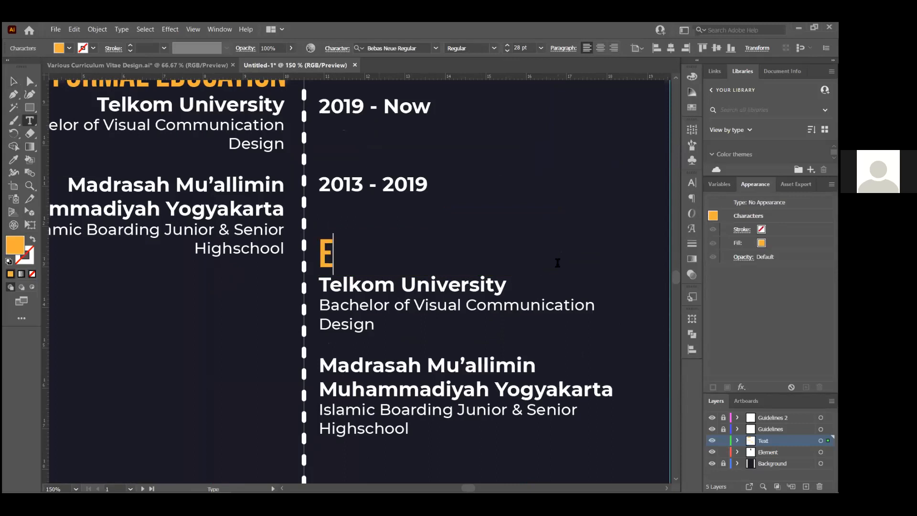
pyautogui.write('XPERIENCES')
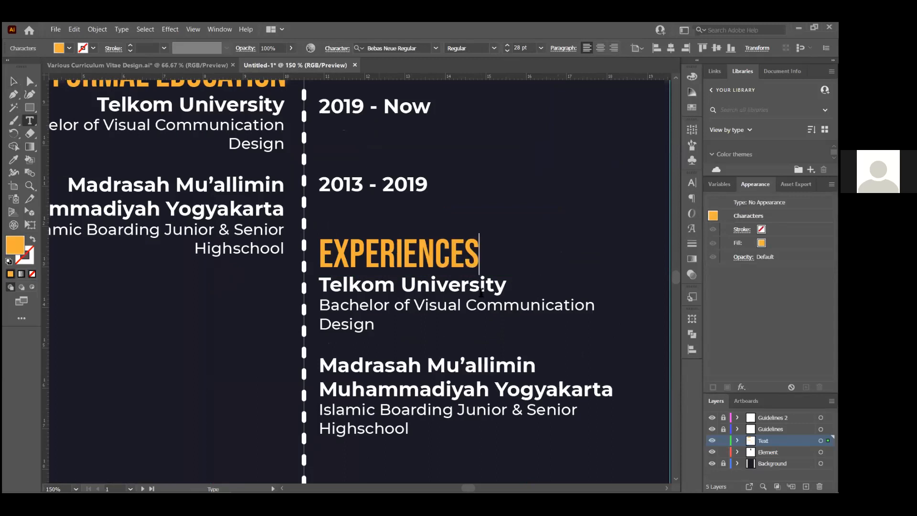
pyautogui.tripleClick(507, 279)
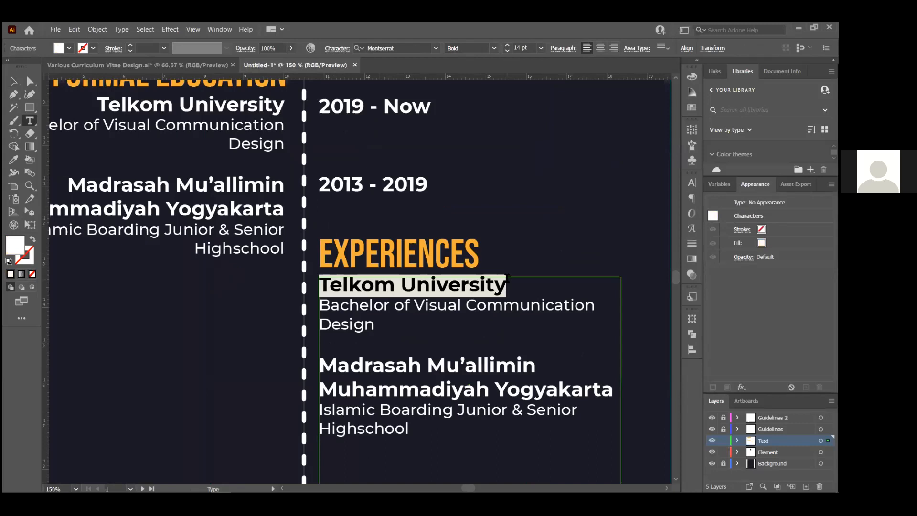
pyautogui.click(13, 81)
pyautogui.click(195, 286)
pyautogui.click(389, 263)
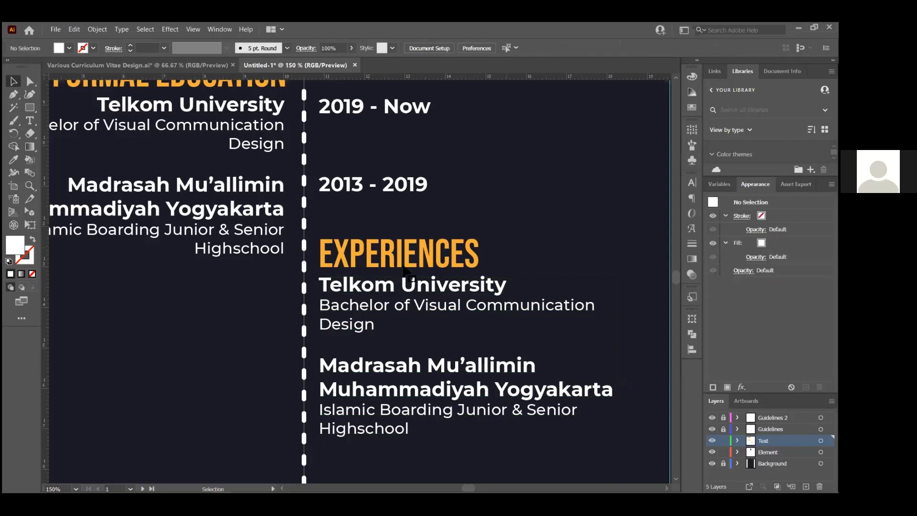
pyautogui.keyDown('shift'); pyautogui.click(410, 286); pyautogui.keyUp('shift')
pyautogui.press('Delete')
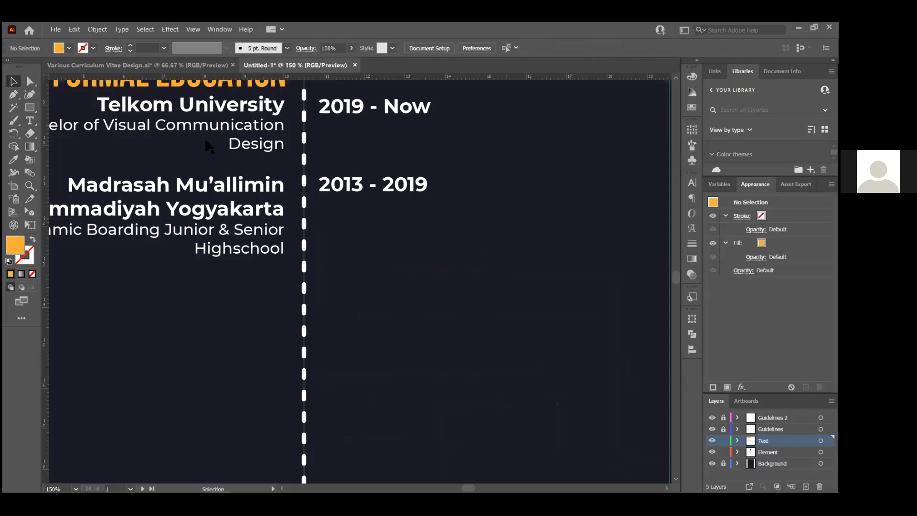
# Copy the EXPERIENCES heading and job entries from the reference CV into Untitled-1
pyautogui.click(169, 66)
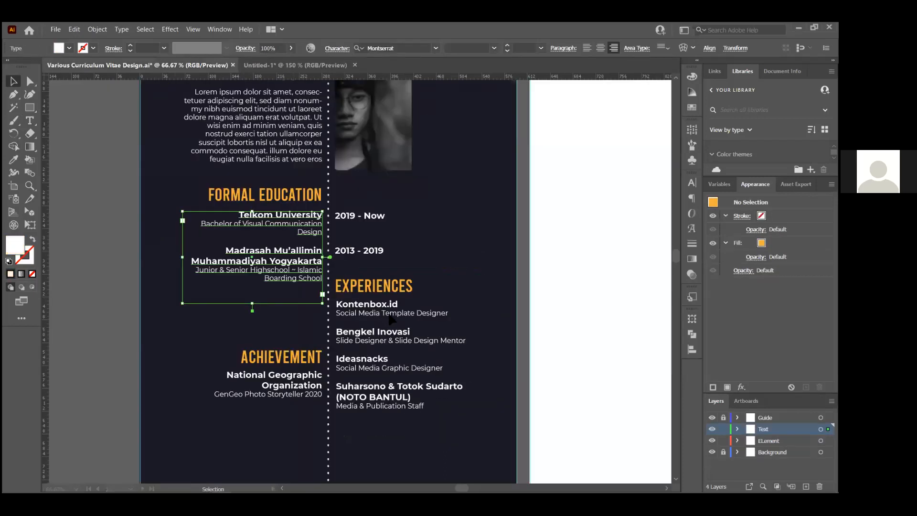
pyautogui.scroll(2, 389, 313)
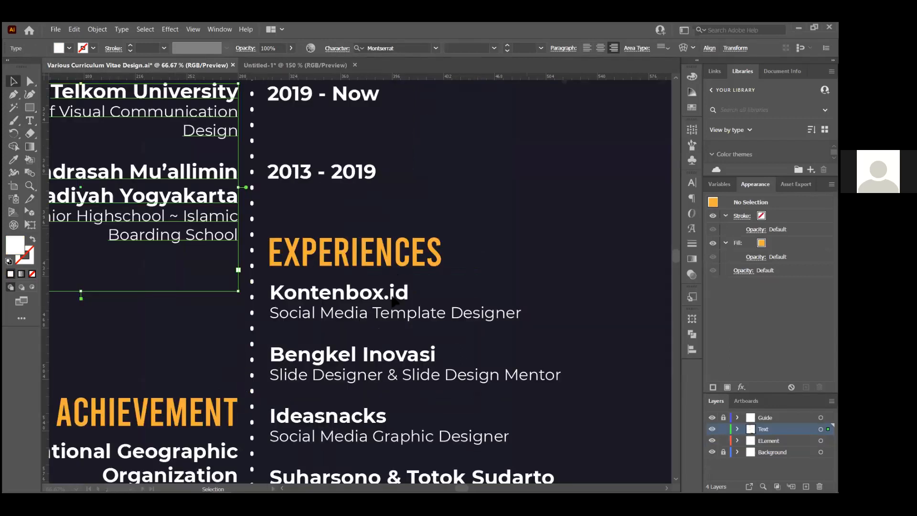
pyautogui.click(382, 268)
pyautogui.keyDown('shift'); pyautogui.click(430, 313); pyautogui.keyUp('shift')
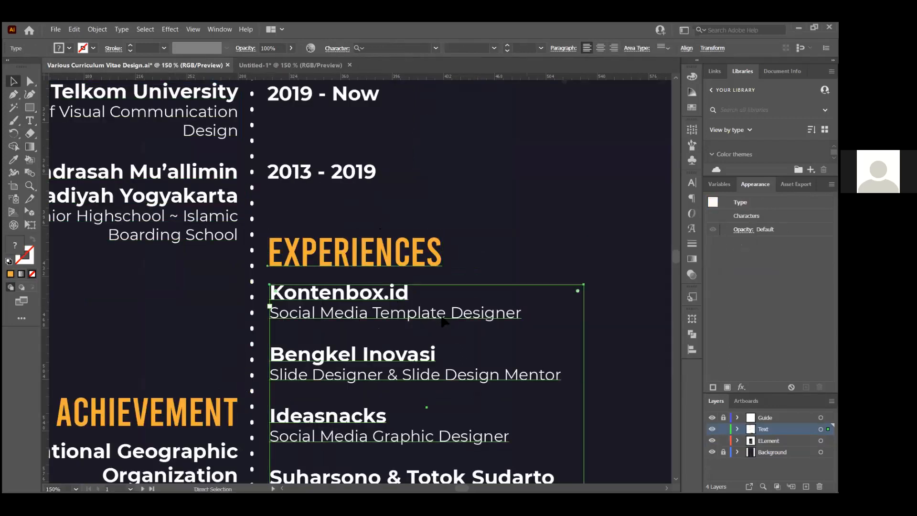
pyautogui.hotkey('ctrl', 'c')
pyautogui.hotkey('ctrl', 'Tab')
pyautogui.hotkey('ctrl', 'v')
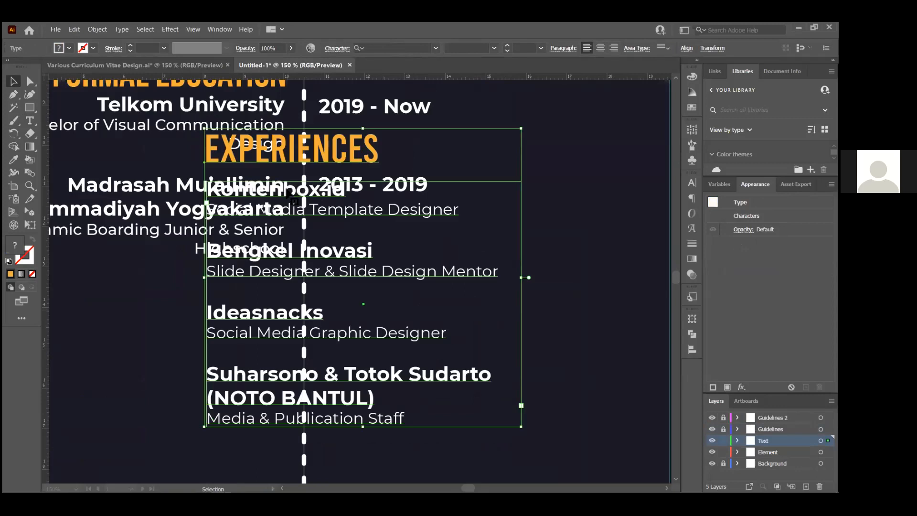
# Position the pasted experiences in the right column below the 2013 - 2019 date
pyautogui.moveTo(339, 250); pyautogui.dragTo(436, 286)
pyautogui.moveTo(455, 225); pyautogui.dragTo(466, 228)
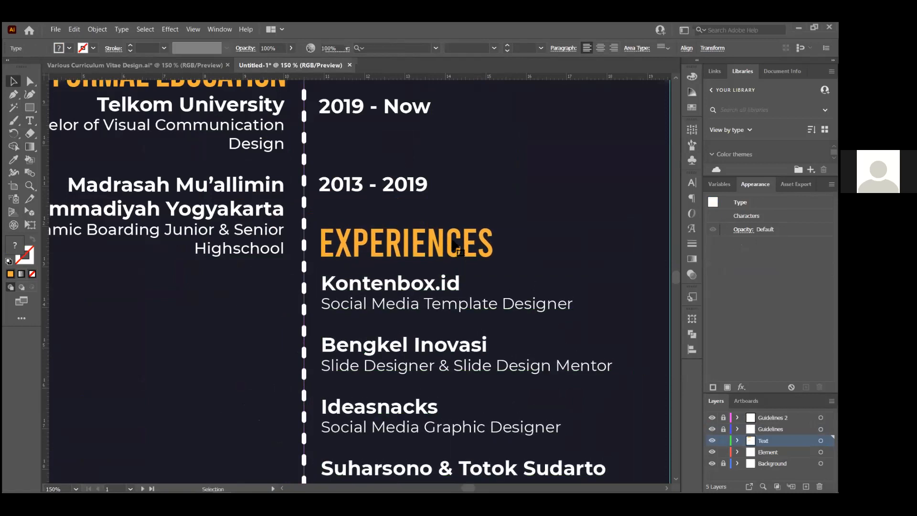
pyautogui.click(537, 183)
pyautogui.scroll(-4, 441, 225)
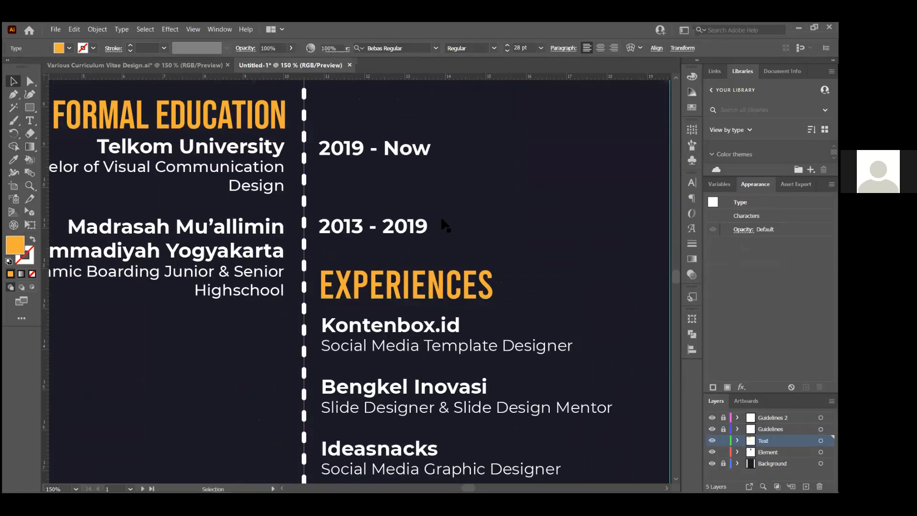
pyautogui.scroll(2, 406, 182)
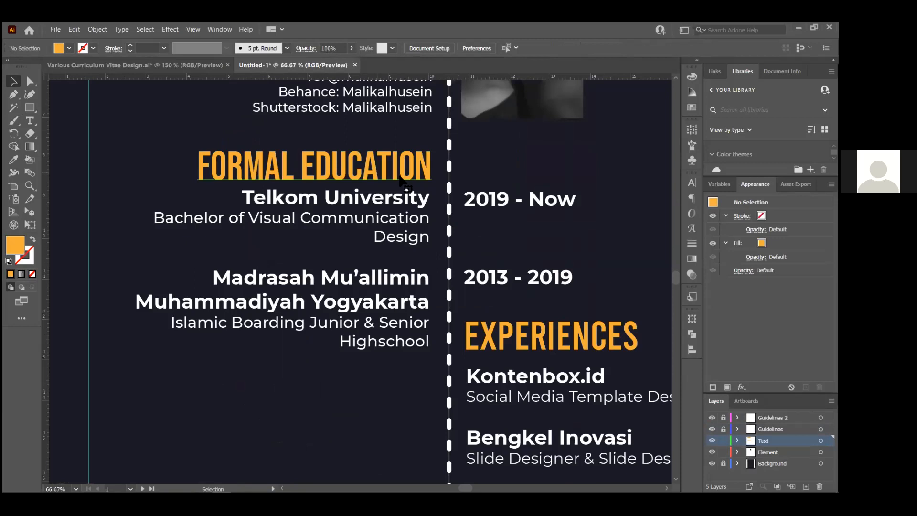
pyautogui.click(400, 179)
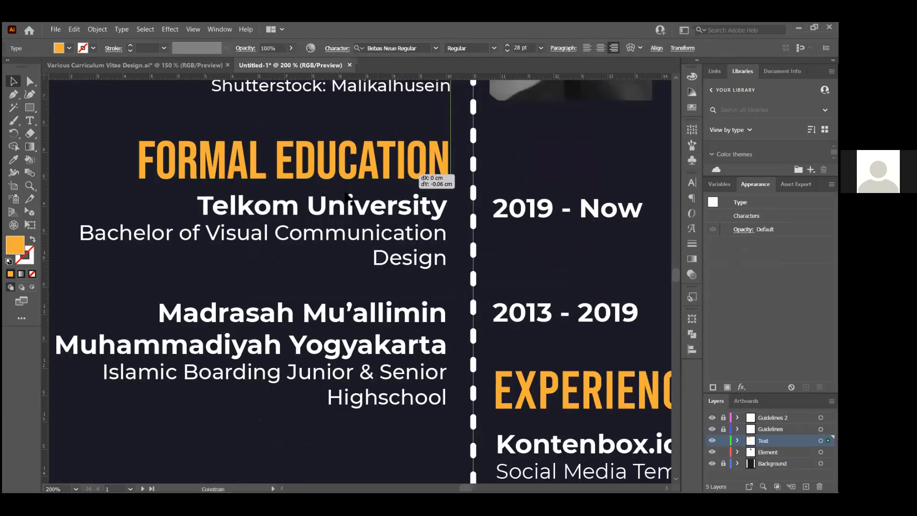
pyautogui.scroll(-3, 542, 233)
pyautogui.click(473, 329)
pyautogui.scroll(2, 473, 329)
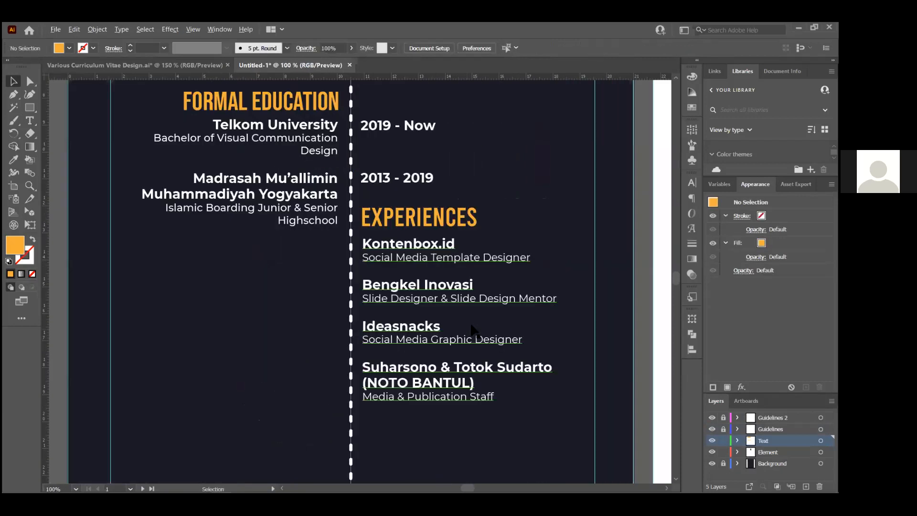
pyautogui.scroll(-2, 473, 330)
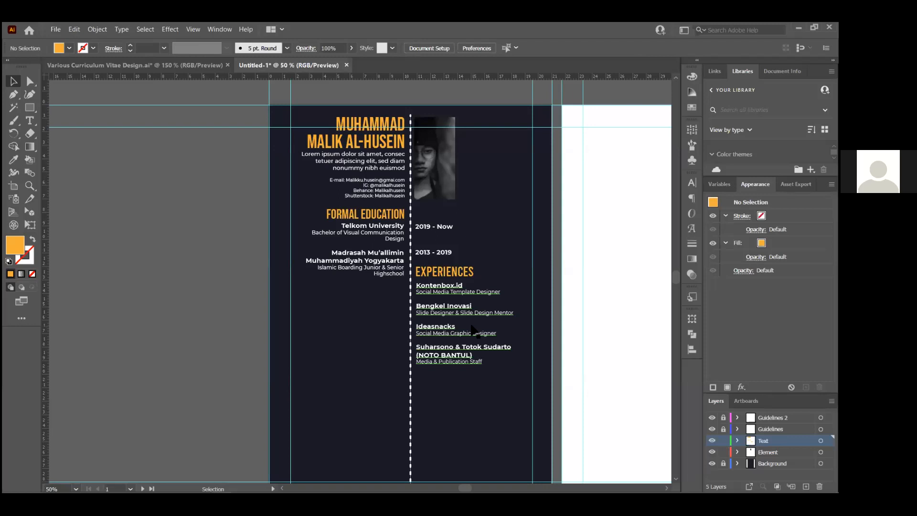
# In the reference CV, select the ACHIEVEMENT heading with its National Geographic entry
pyautogui.click(115, 67)
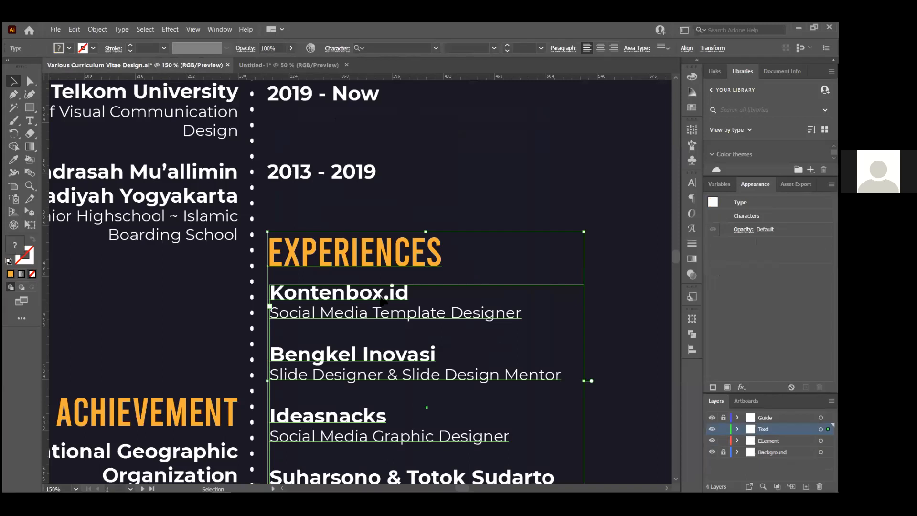
pyautogui.hotkey('ctrl', '-')
pyautogui.hotkey('ctrl', '-')
pyautogui.click(347, 323)
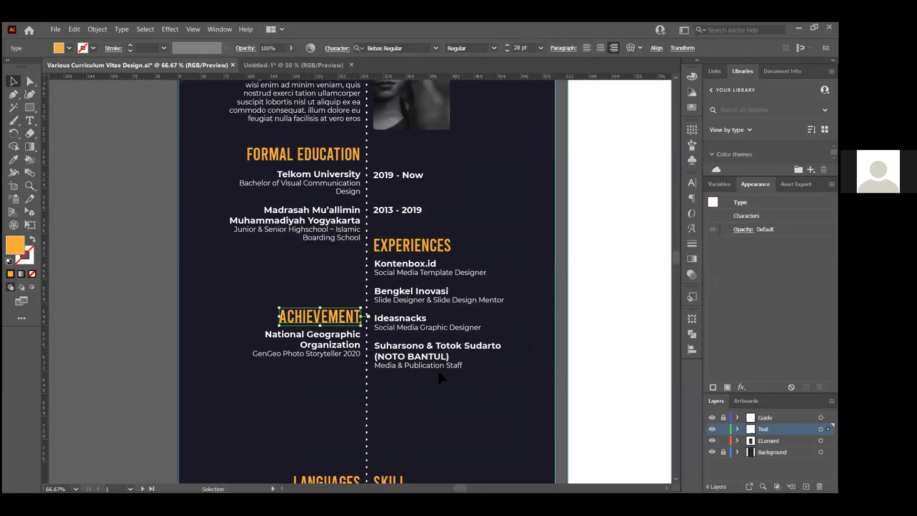
pyautogui.keyDown('shift'); pyautogui.click(350, 345); pyautogui.keyUp('shift')
pyautogui.click(418, 371)
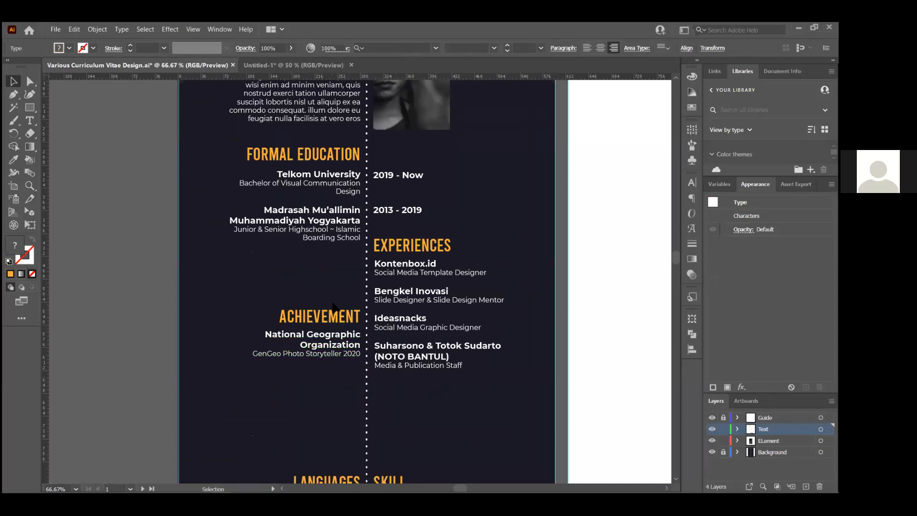
pyautogui.click(340, 316)
pyautogui.keyDown('shift'); pyautogui.click(343, 335); pyautogui.keyUp('shift')
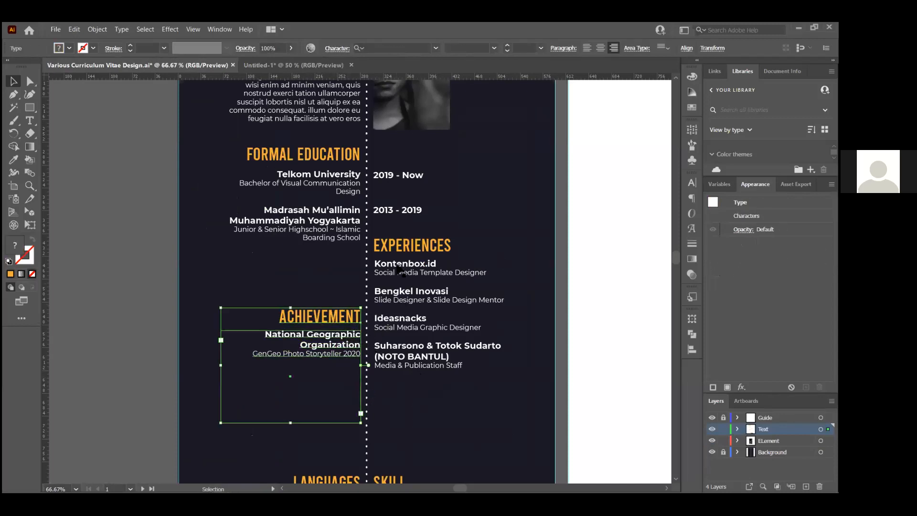
# Add the LANGUAGES heading, language list, SKILL heading and software icon row to the selection
pyautogui.scroll(-1, 406, 287)
pyautogui.scroll(-2, 430, 315)
pyautogui.scroll(-1, 411, 344)
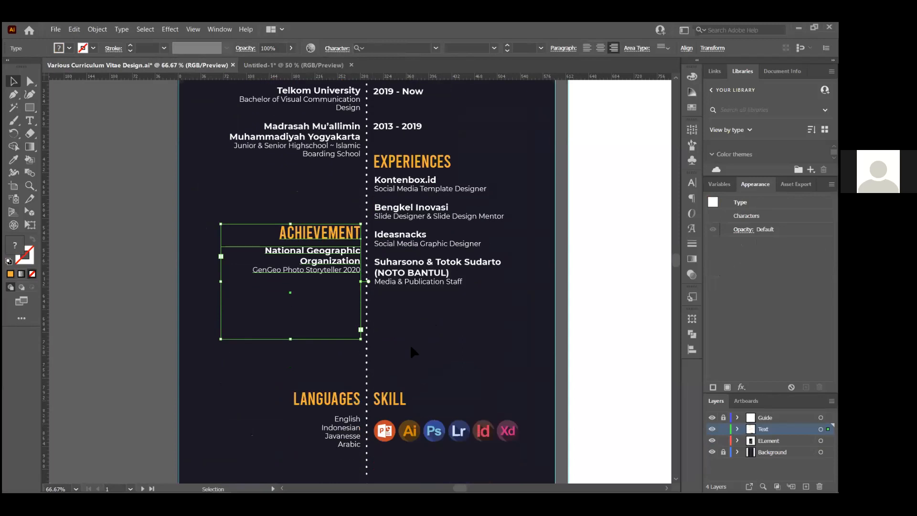
pyautogui.keyDown('shift'); pyautogui.click(345, 404); pyautogui.keyUp('shift')
pyautogui.keyDown('shift'); pyautogui.click(344, 437); pyautogui.keyUp('shift')
pyautogui.keyDown('shift'); pyautogui.click(387, 403); pyautogui.keyUp('shift')
pyautogui.keyDown('shift'); pyautogui.click(435, 443); pyautogui.keyUp('shift')
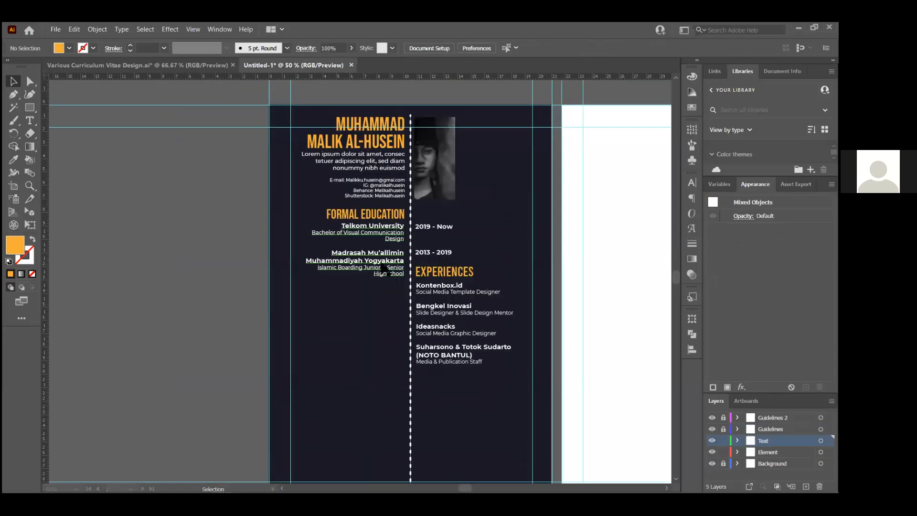
# Paste the sections into Untitled-1 and place them under the education and experiences
pyautogui.hotkey('ctrl', 'v')
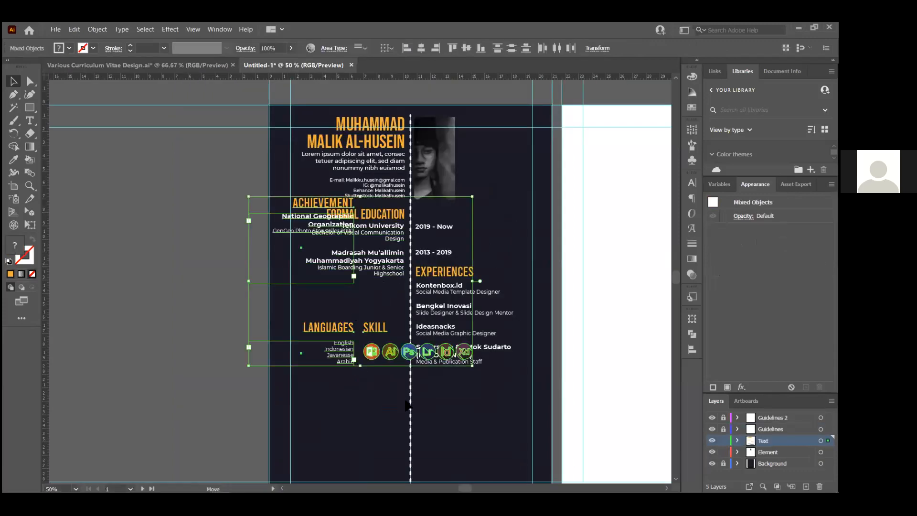
pyautogui.moveTo(353, 282); pyautogui.dragTo(404, 406)
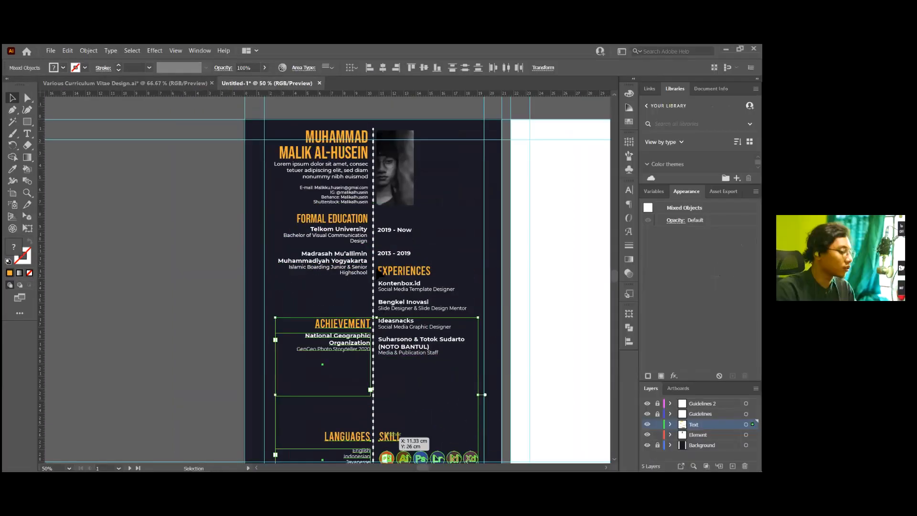
pyautogui.hotkey('ctrl', '-')
pyautogui.hotkey('ctrl', '+')
pyautogui.moveTo(372, 321); pyautogui.dragTo(431, 353)
# Check the pasted sections' alignment against the EXPERIENCES heading
pyautogui.click(432, 346)
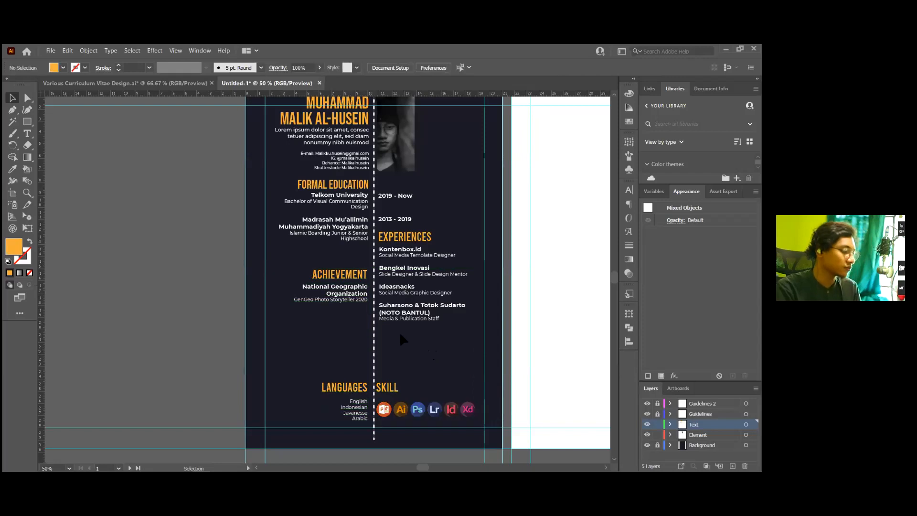
pyautogui.scroll(2, 394, 335)
pyautogui.scroll(-4, 390, 338)
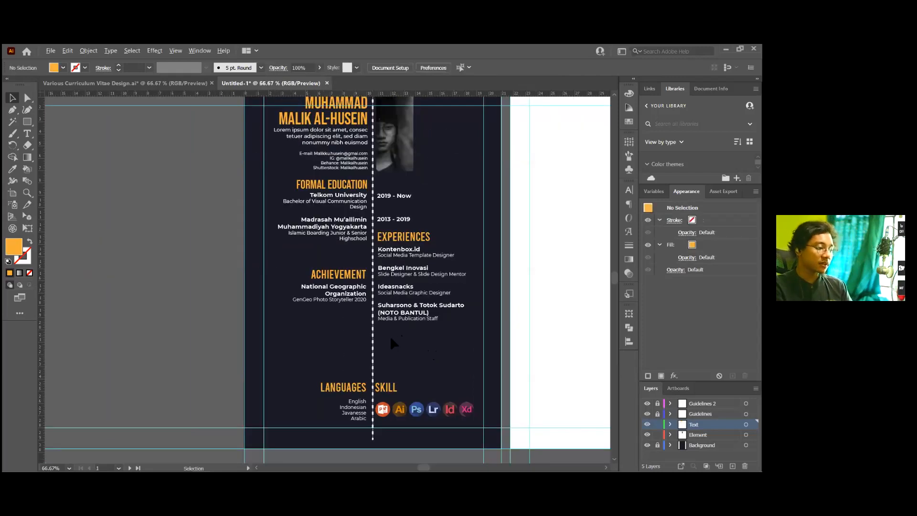
pyautogui.scroll(1, 391, 338)
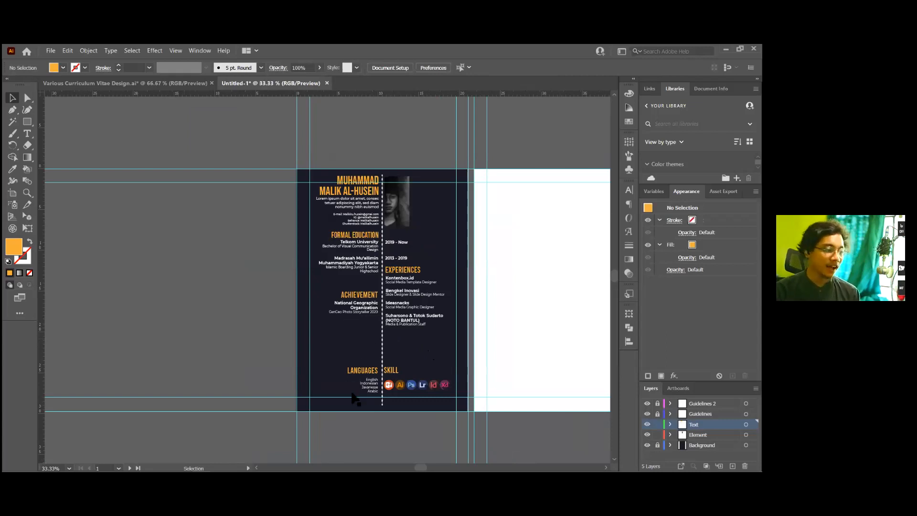
pyautogui.scroll(4, 364, 380)
pyautogui.scroll(-4, 358, 378)
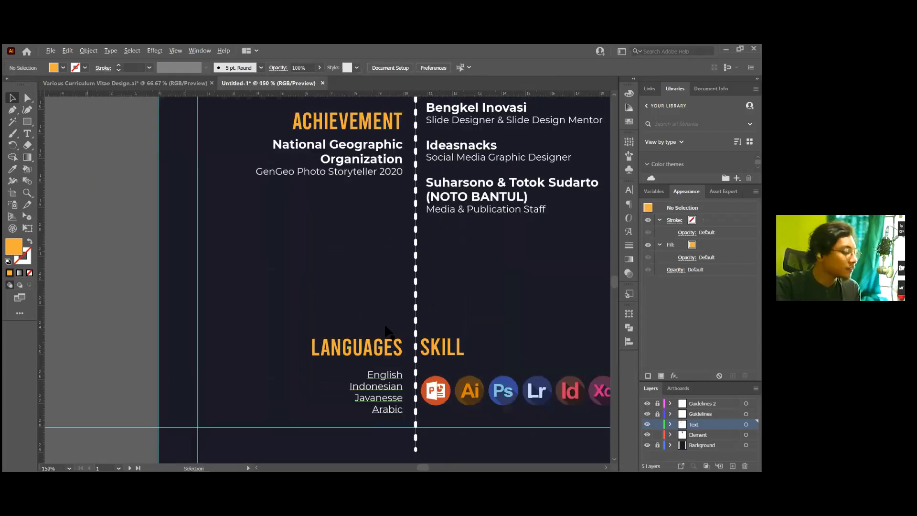
pyautogui.scroll(3, 389, 303)
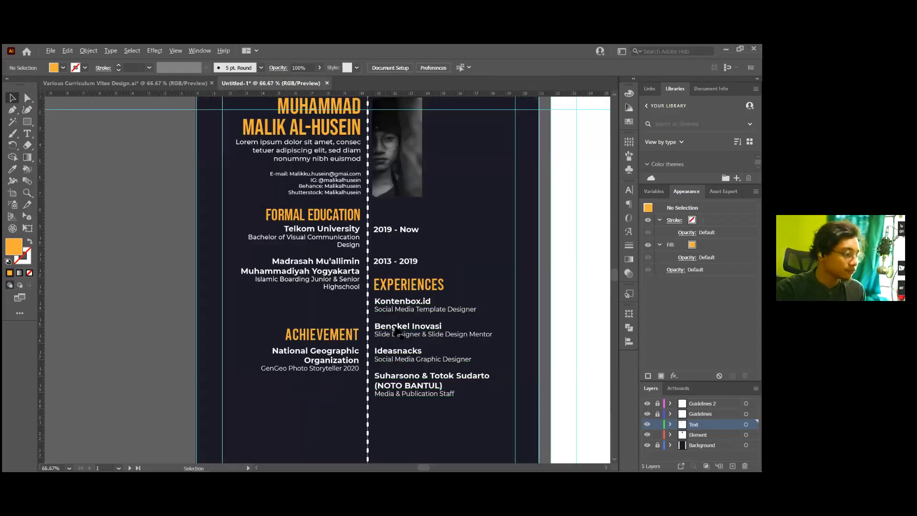
pyautogui.scroll(3, 390, 300)
pyautogui.click(389, 293)
pyautogui.scroll(-2, 390, 293)
pyautogui.scroll(-1, 411, 229)
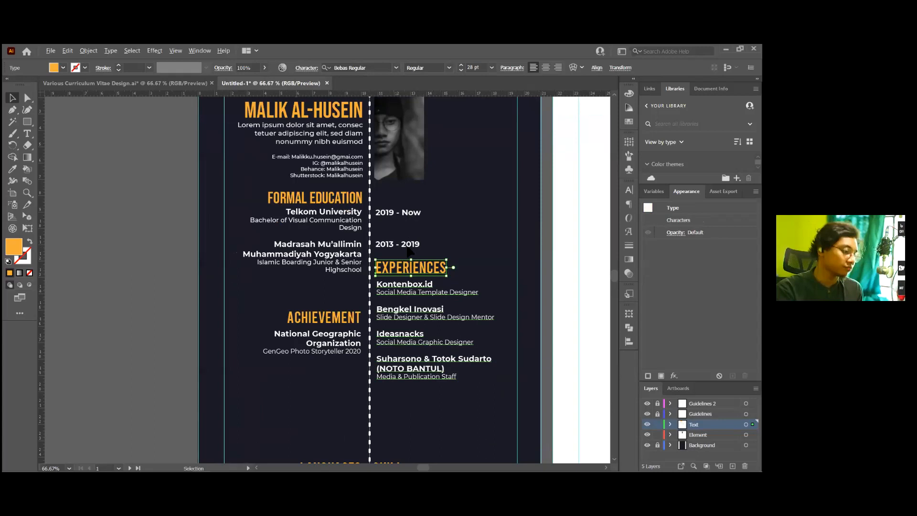
pyautogui.scroll(2, 411, 258)
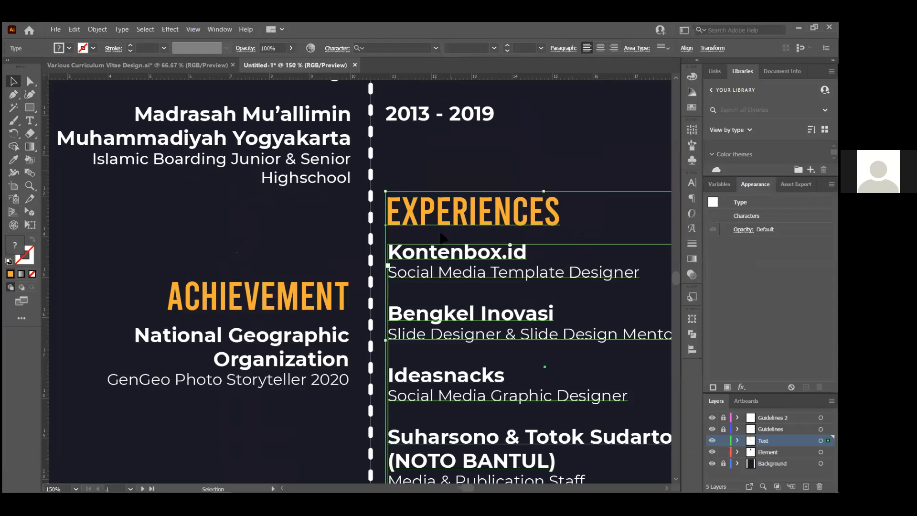
# Shift SKILL with its icons slightly left and LANGUAGES with its list slightly right
pyautogui.hotkey('ctrl', 'shift', 'a')
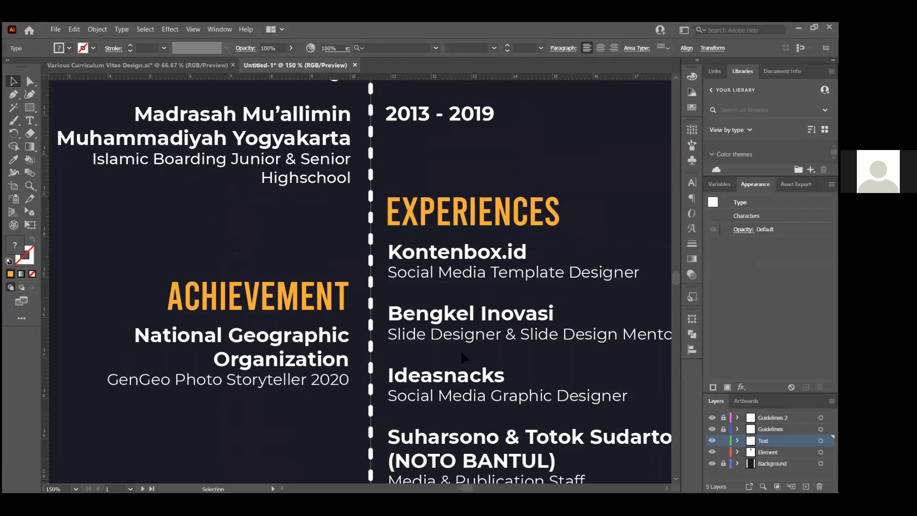
pyautogui.hotkey('ctrl', '0')
pyautogui.scroll(1, 463, 377)
pyautogui.moveTo(464, 381); pyautogui.dragTo(458, 334)
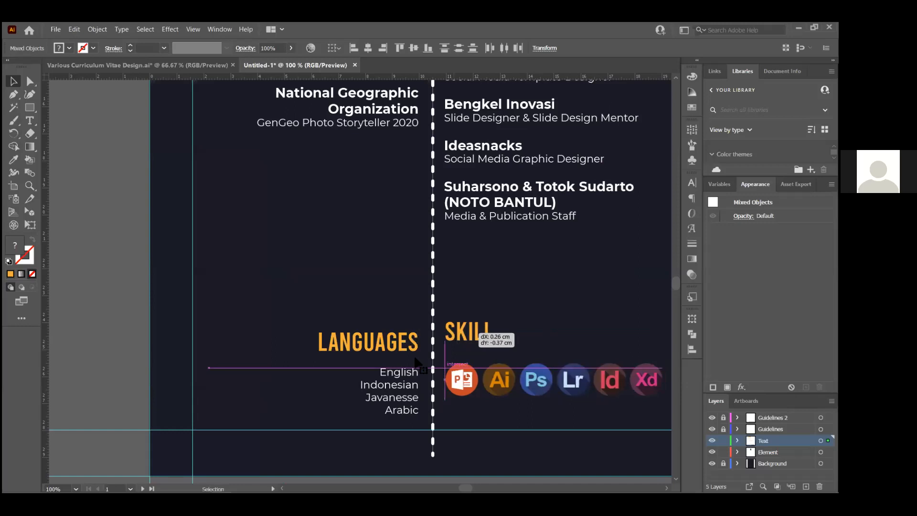
pyautogui.click(415, 342)
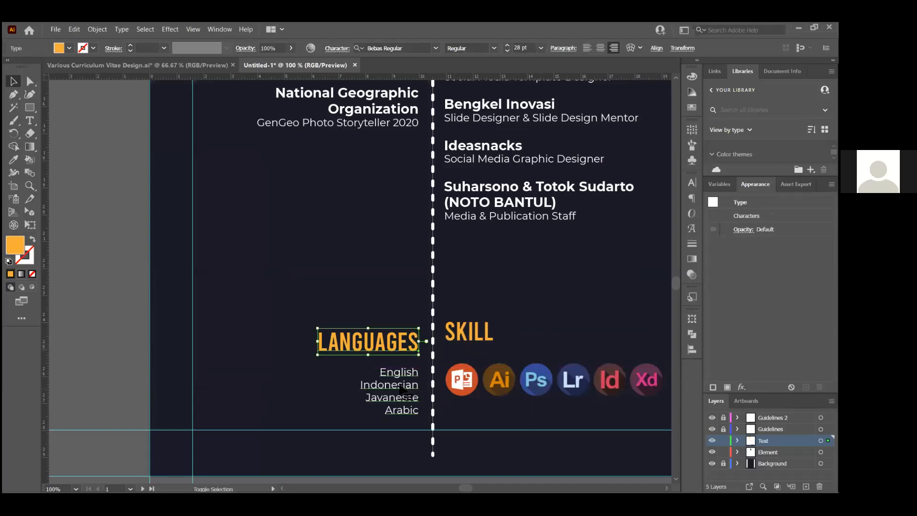
pyautogui.keyDown('shift'); pyautogui.click(404, 389); pyautogui.keyUp('shift')
pyautogui.moveTo(402, 384); pyautogui.dragTo(406, 385)
pyautogui.click(371, 295)
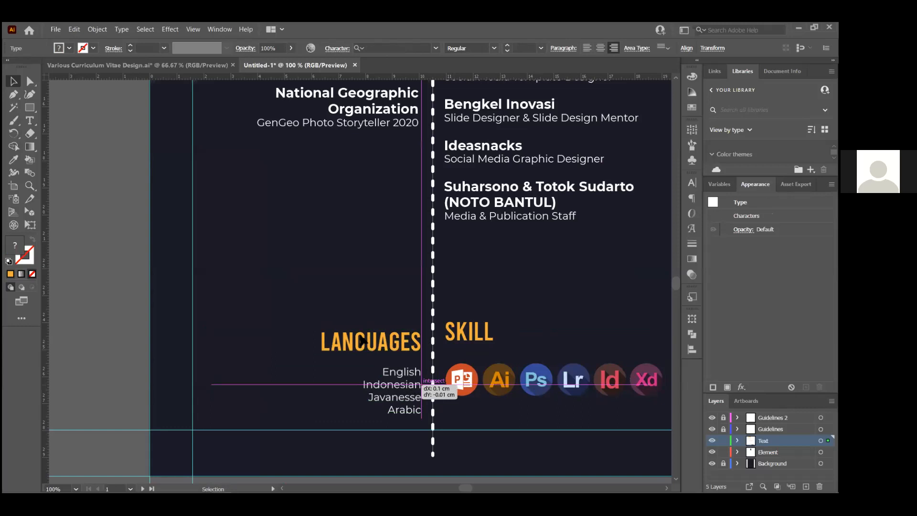
# Lower the SKILL heading and software icon row to sit level with LANGUAGES
pyautogui.scroll(1, 541, 380)
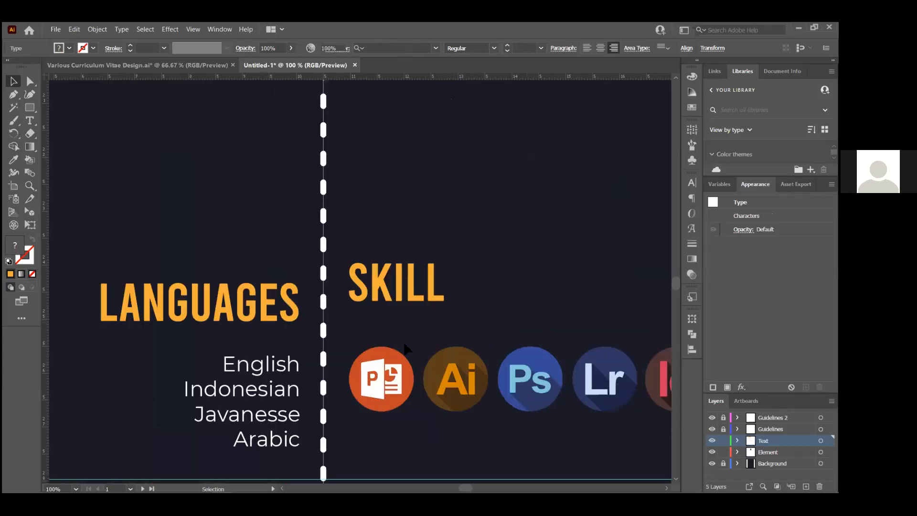
pyautogui.click(396, 282)
pyautogui.keyDown('shift'); pyautogui.click(386, 366); pyautogui.keyUp('shift')
pyautogui.moveTo(386, 368); pyautogui.dragTo(387, 392)
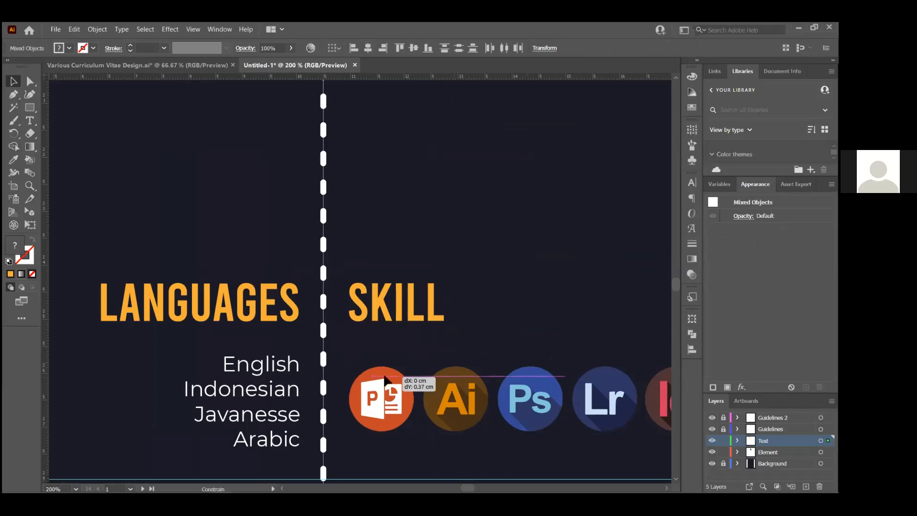
pyautogui.click(449, 254)
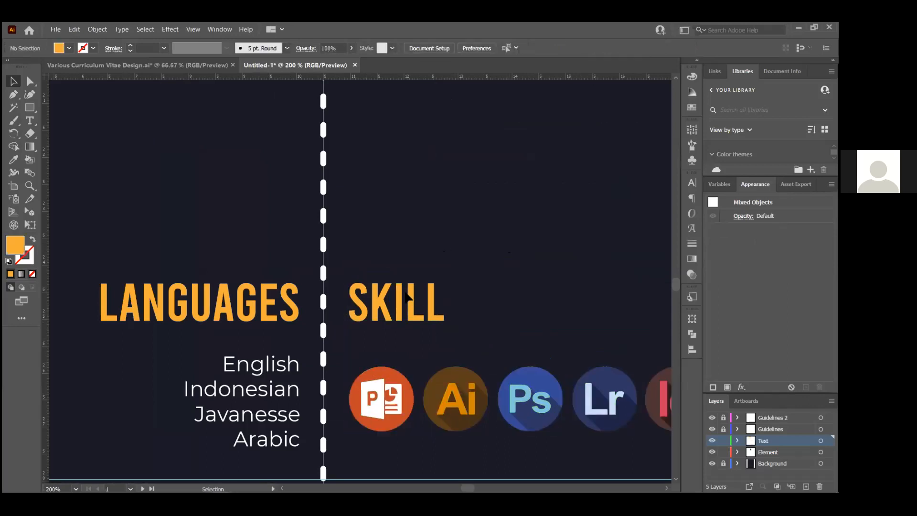
pyautogui.scroll(-2, 396, 286)
pyautogui.scroll(5, 358, 375)
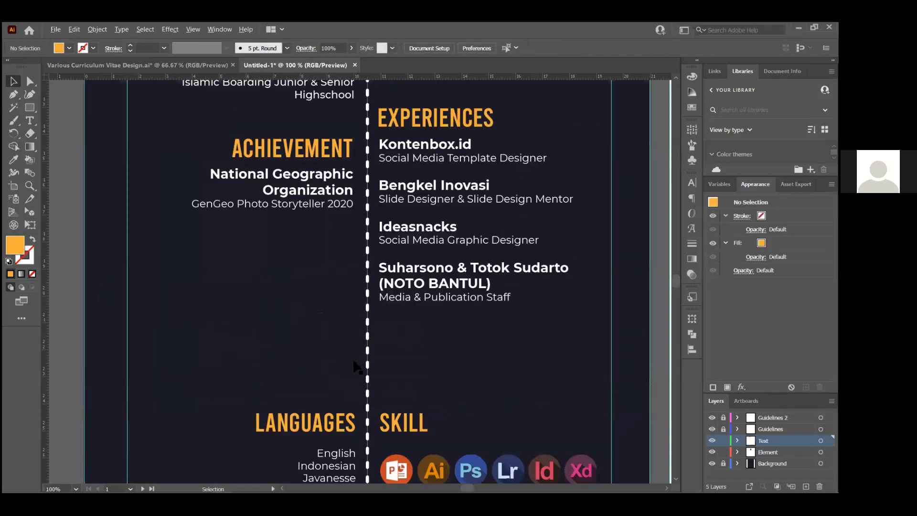
pyautogui.scroll(-2, 356, 370)
pyautogui.scroll(1, 334, 315)
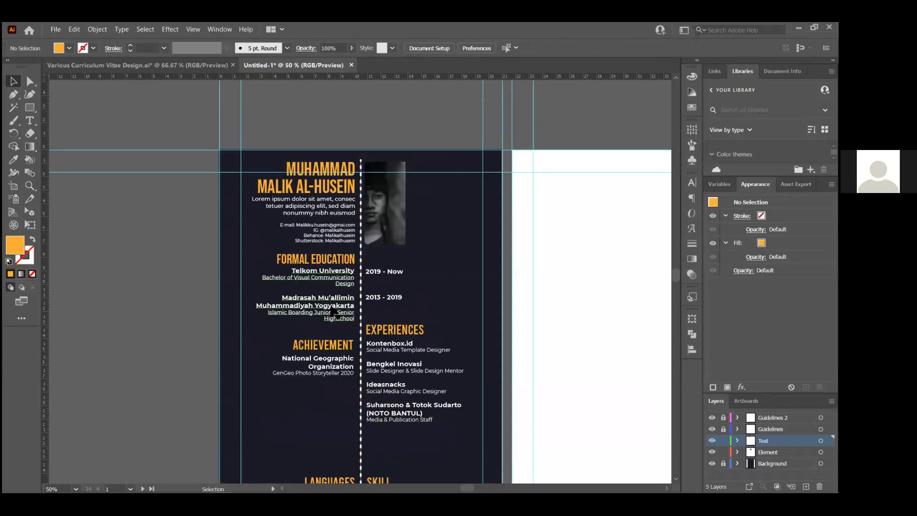
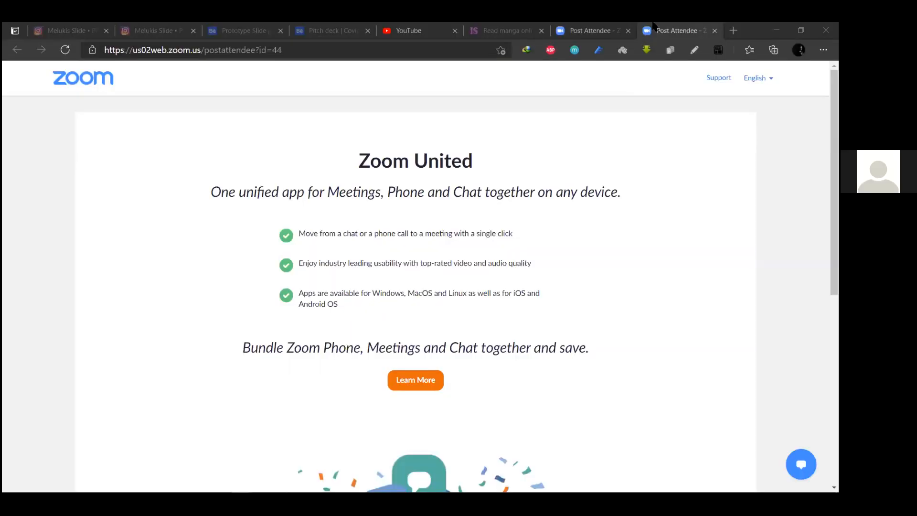
# Go to behance.net from the Edge address bar
pyautogui.click(394, 53)
pyautogui.write('line')
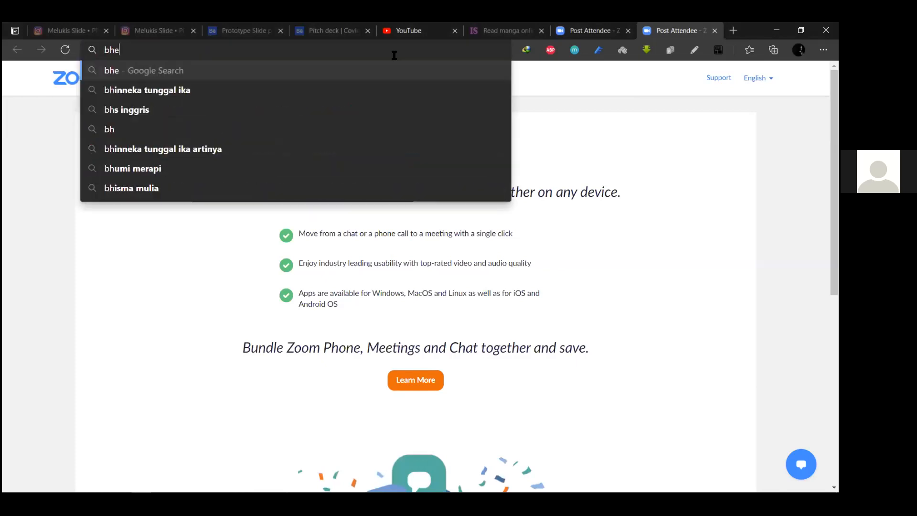
pyautogui.press('BackSpace')
pyautogui.press('BackSpace')
pyautogui.press('BackSpace')
pyautogui.press('BackSpace')
pyautogui.write('beha')
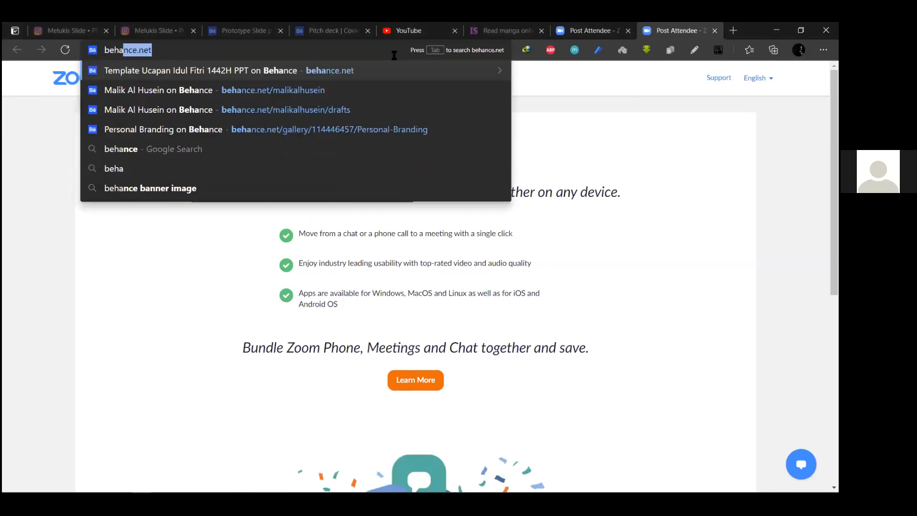
pyautogui.press('Return')
# Open pinterest.com in a new browser tab
pyautogui.hotkey('ctrl', 't')
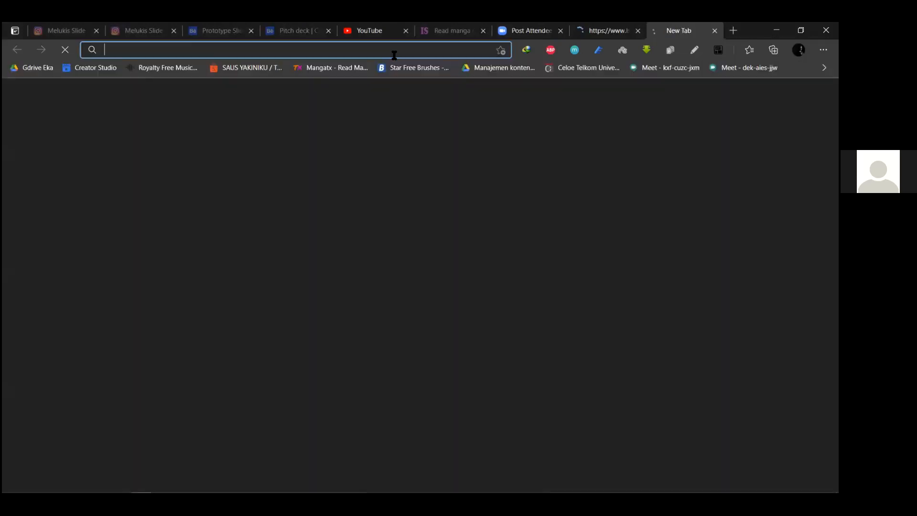
pyautogui.write('ppin')
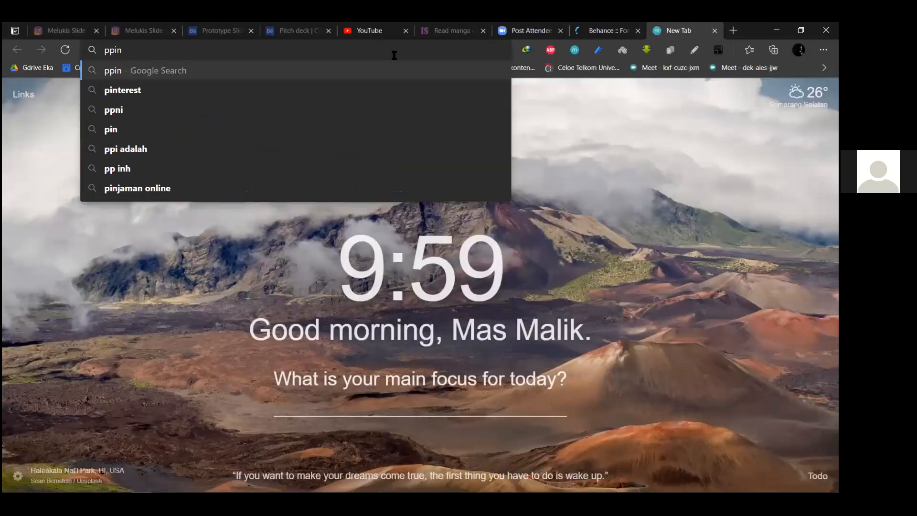
pyautogui.press('BackSpace')
pyautogui.press('BackSpace')
pyautogui.press('BackSpace')
pyautogui.write('interest.com')
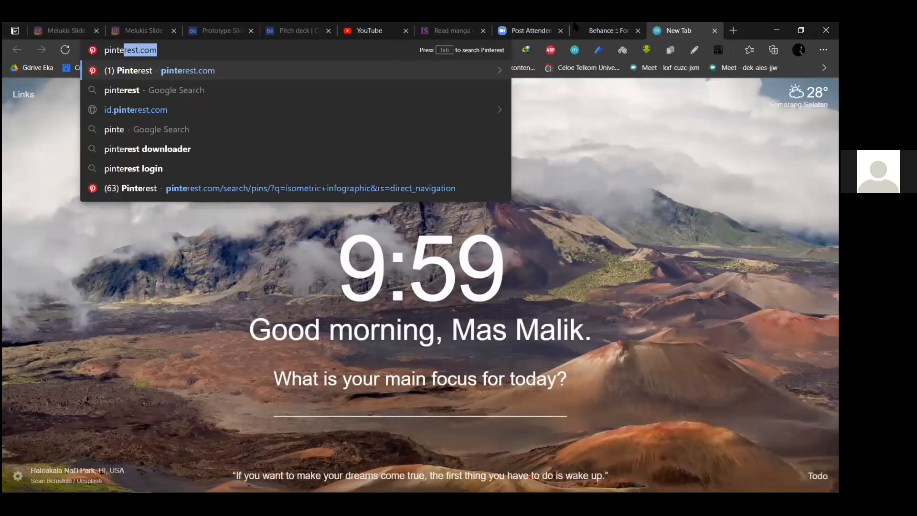
pyautogui.press('Return')
# Compare the Behance and Pinterest tabs, ending on the Pinterest home feed
pyautogui.click(578, 30)
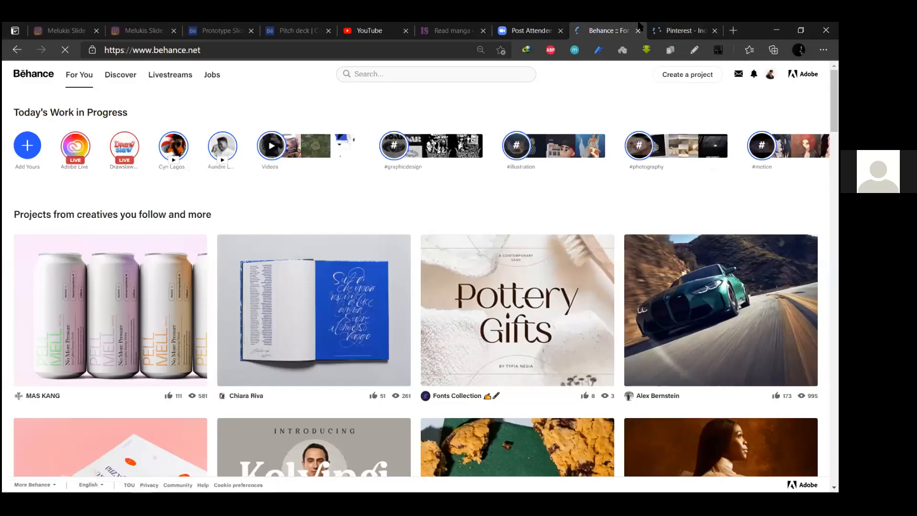
pyautogui.click(688, 30)
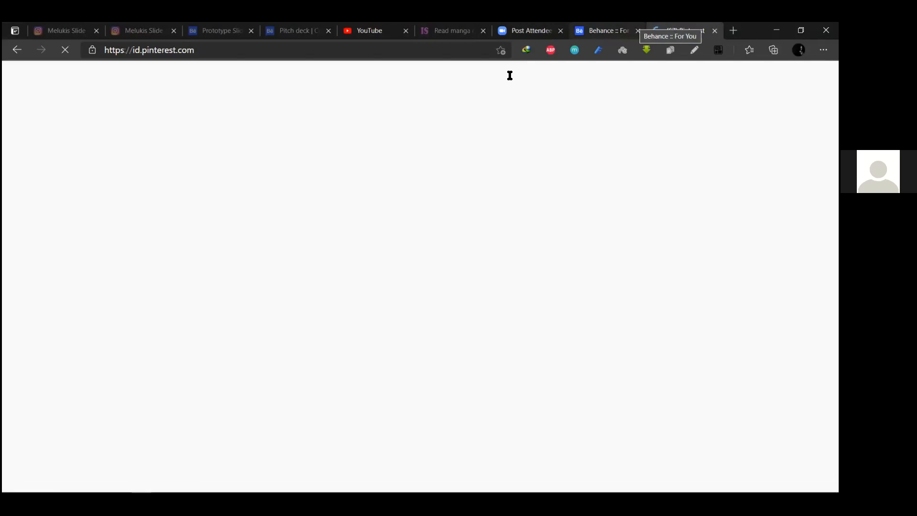
pyautogui.click(589, 30)
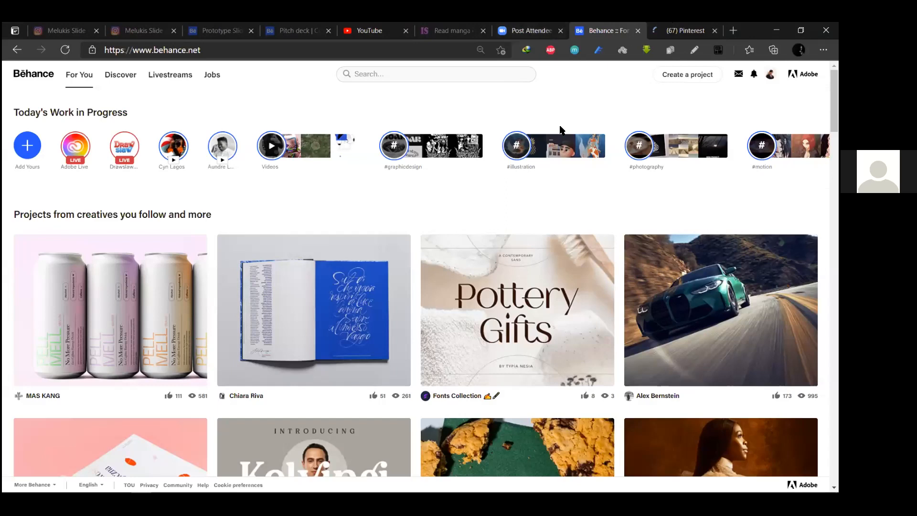
pyautogui.hotkey('ctrl', 'Tab')
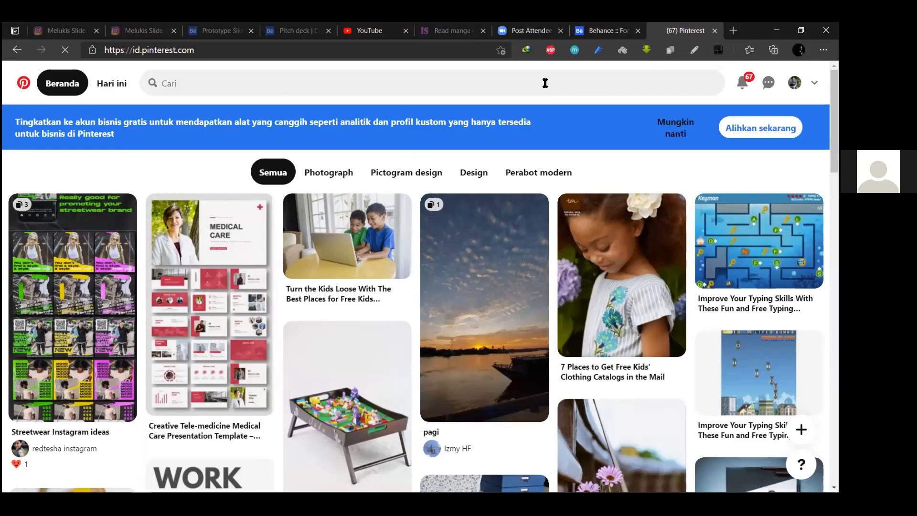
# Search Pinterest for "curriculum vitae"
pyautogui.click(545, 83)
pyautogui.write('curr')
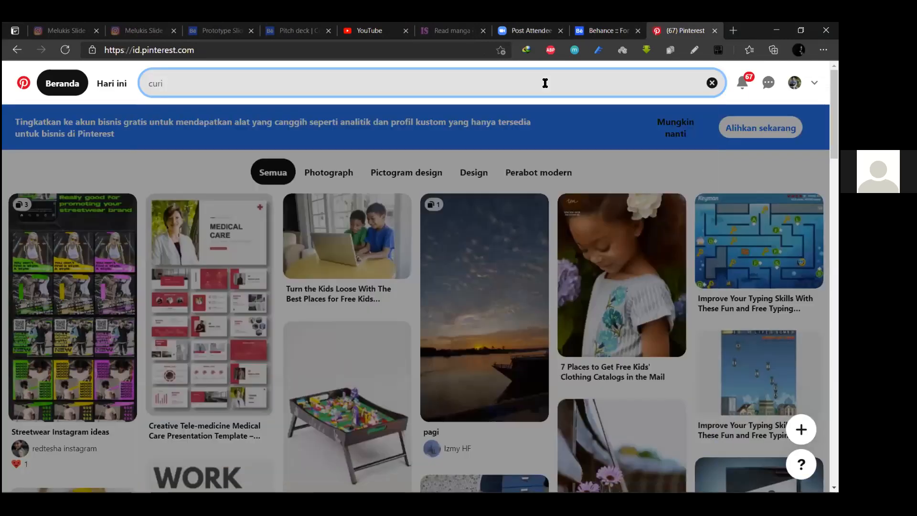
pyautogui.write('iculum vite')
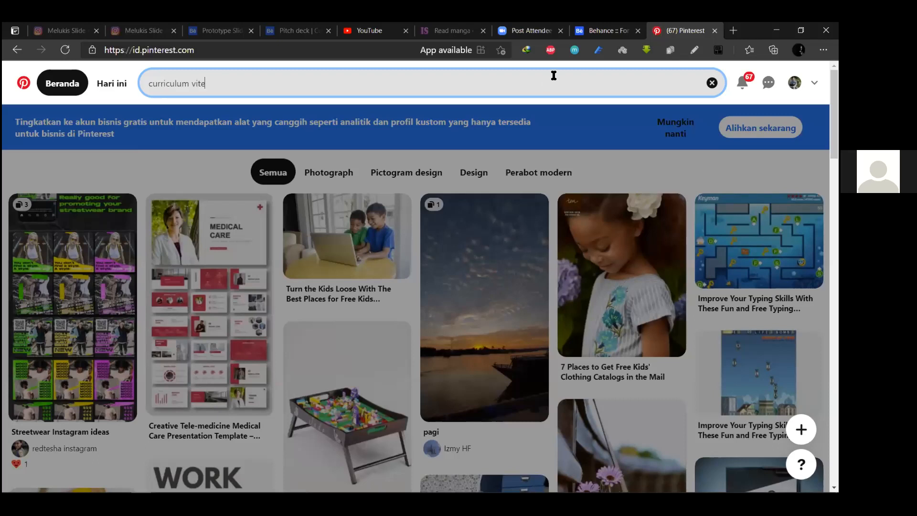
pyautogui.press('Return')
pyautogui.click(609, 26)
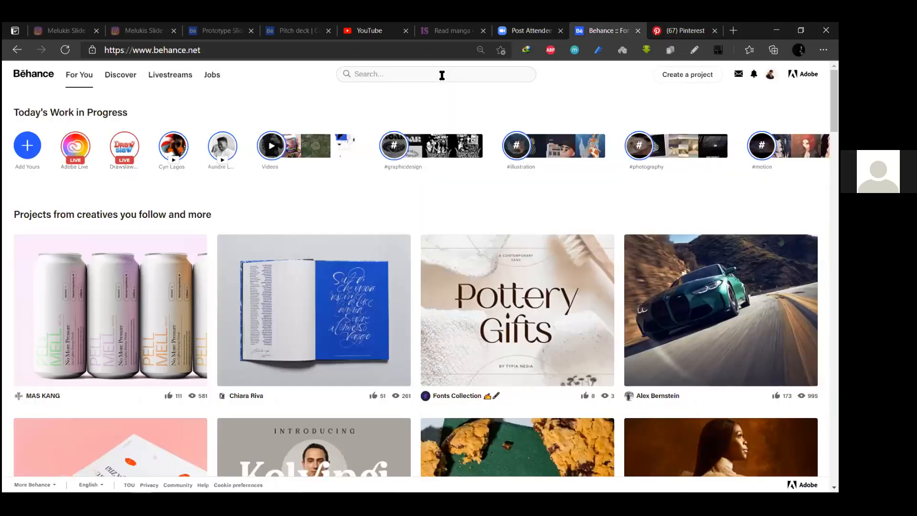
# Search Behance for curriculum vitae projects, browse them, then return to Pinterest's results
pyautogui.click(442, 75)
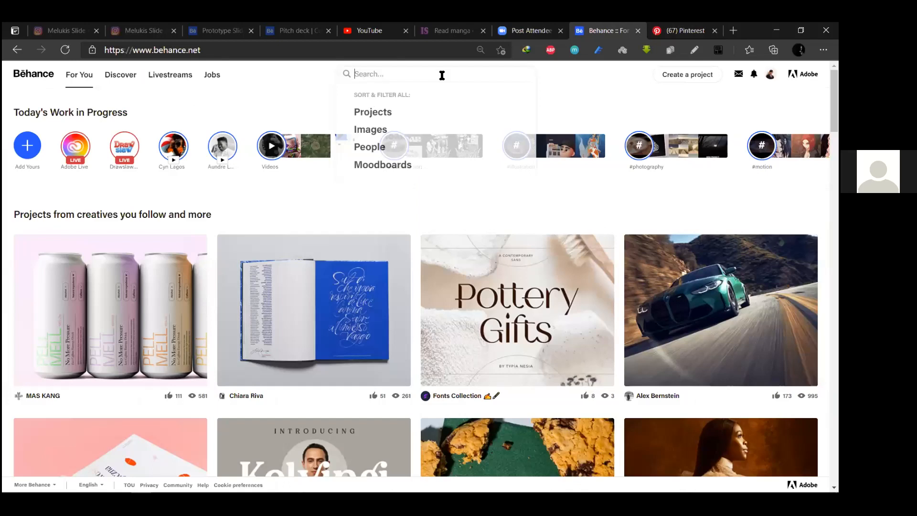
pyautogui.write('curric')
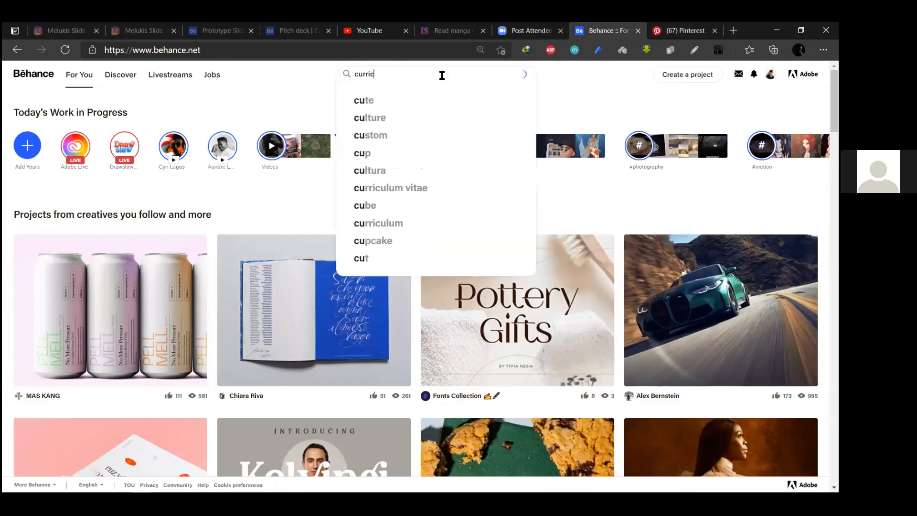
pyautogui.write('ul')
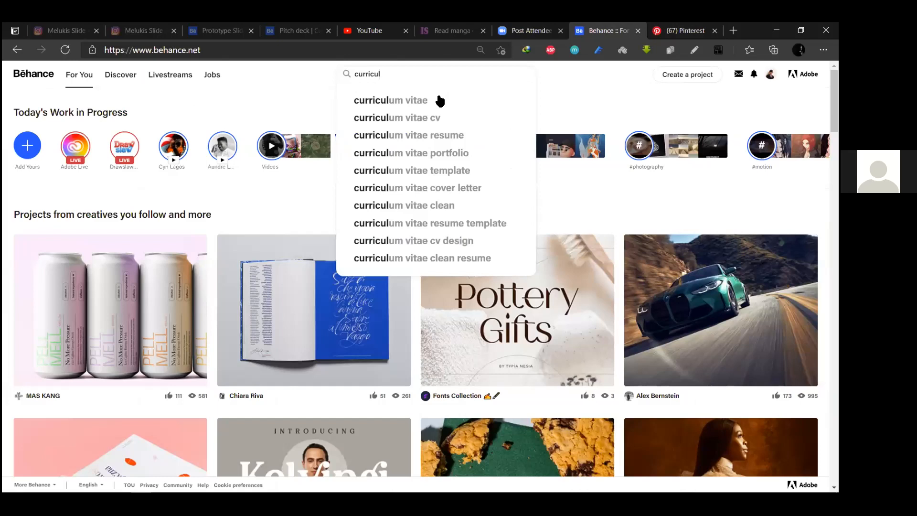
pyautogui.click(440, 101)
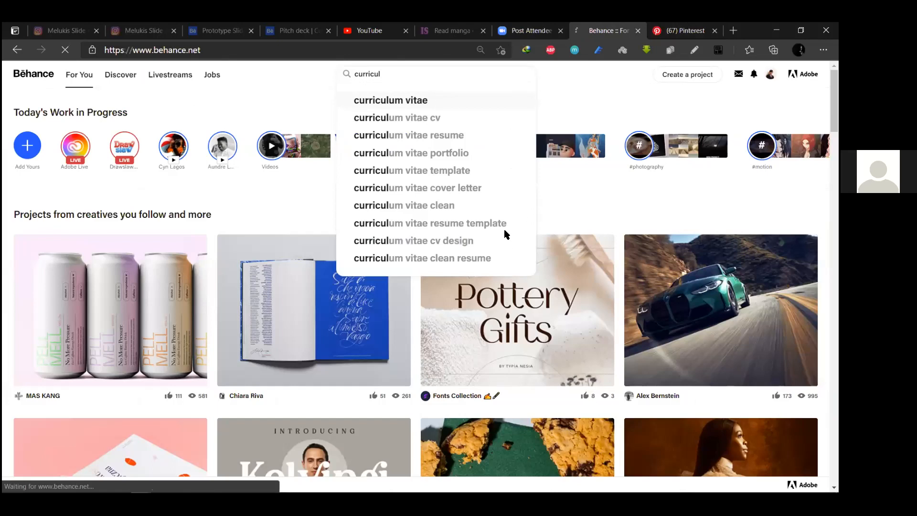
pyautogui.hotkey('ctrl', 'Tab')
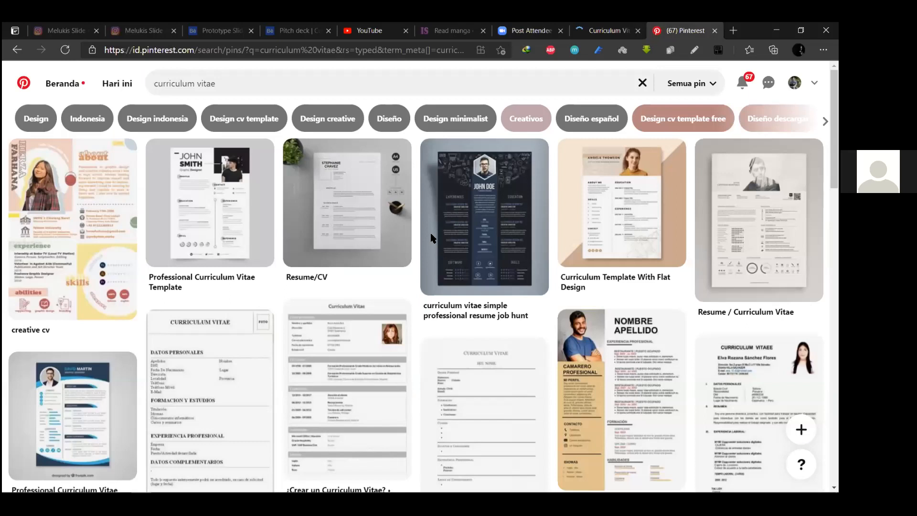
pyautogui.hotkey('ctrl', 'shift', 'Tab')
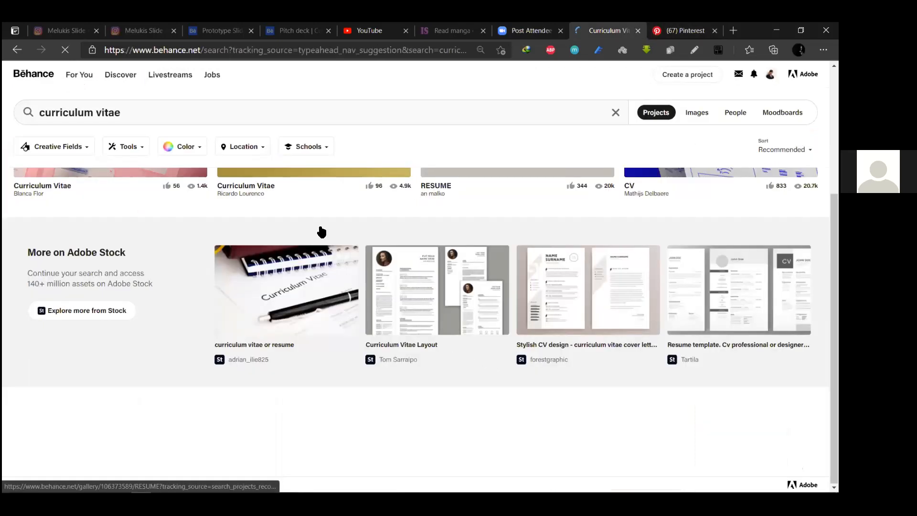
pyautogui.scroll(-1, 322, 232)
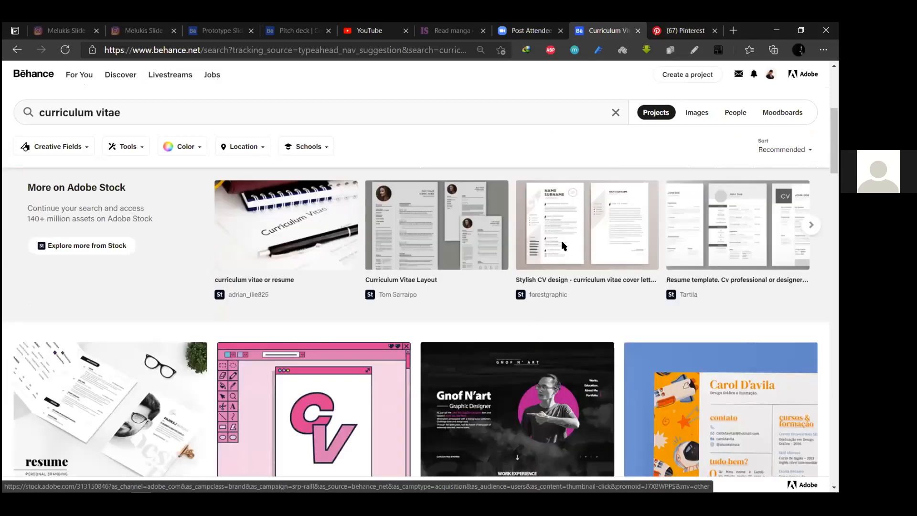
pyautogui.scroll(-7, 249, 206)
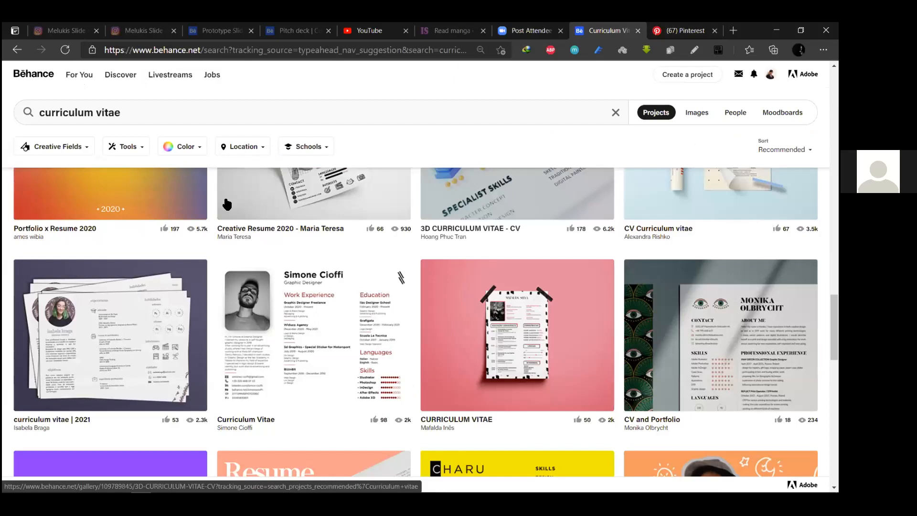
pyautogui.hotkey('ctrl', 'Tab')
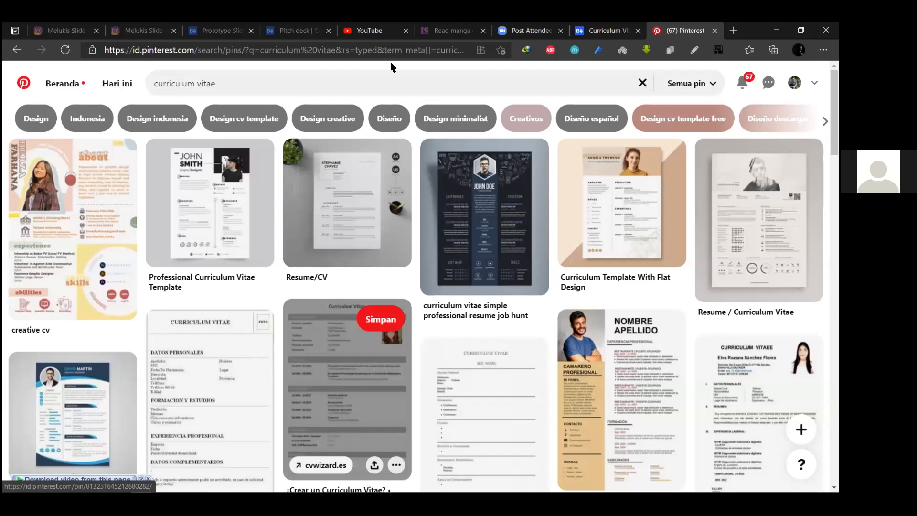
# Open the grey Professional Curriculum Vitae Template pin and compare it with the Behance CV project
pyautogui.click(209, 202)
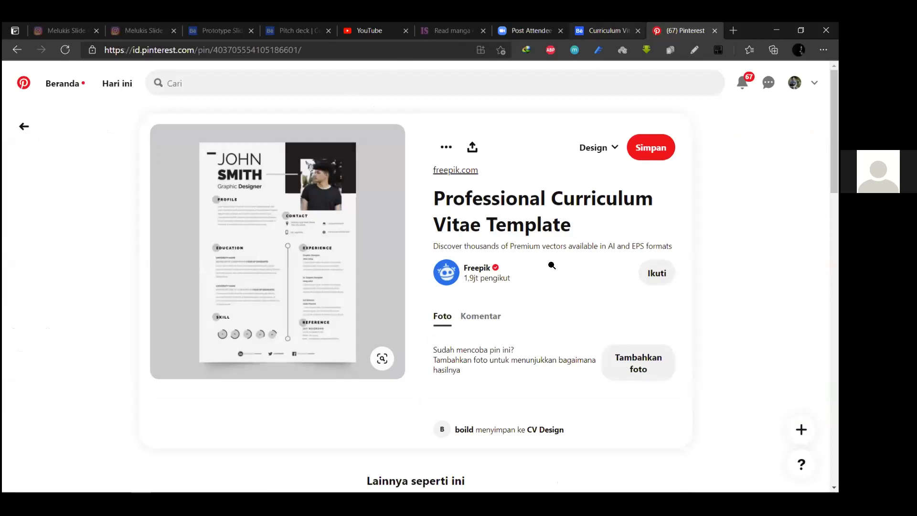
pyautogui.hotkey('ctrl', 'shift', 'Tab')
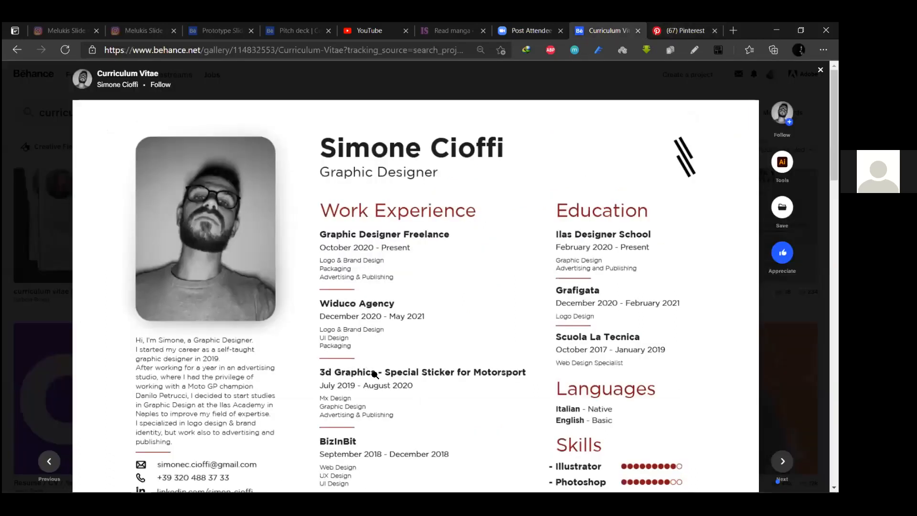
pyautogui.scroll(-4, 499, 190)
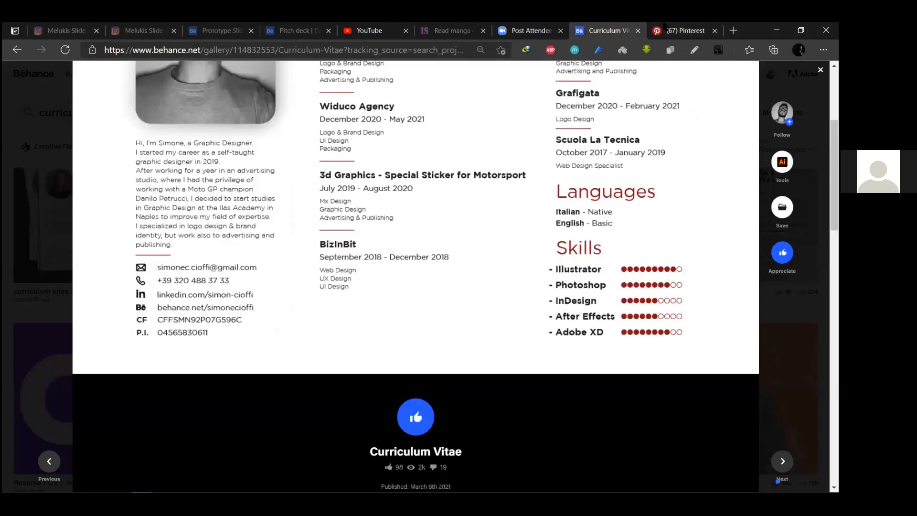
pyautogui.scroll(4, 644, 30)
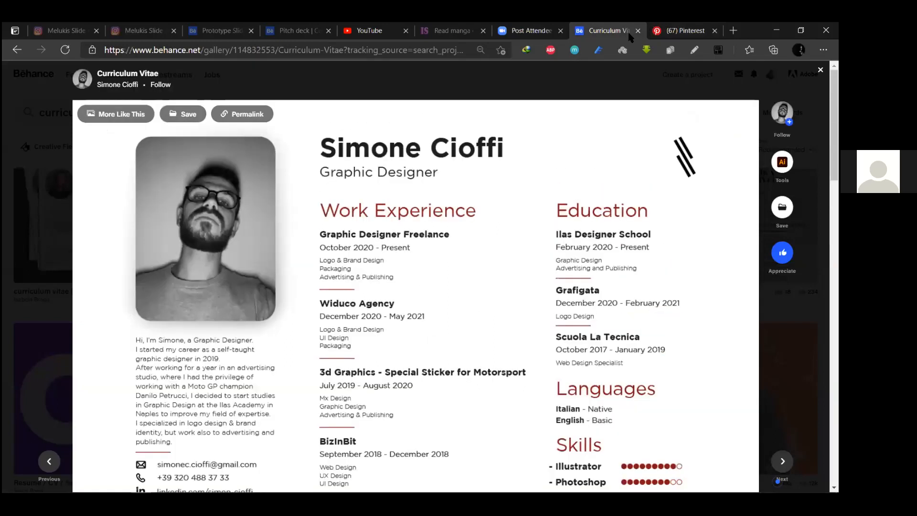
pyautogui.scroll(-2, 674, 24)
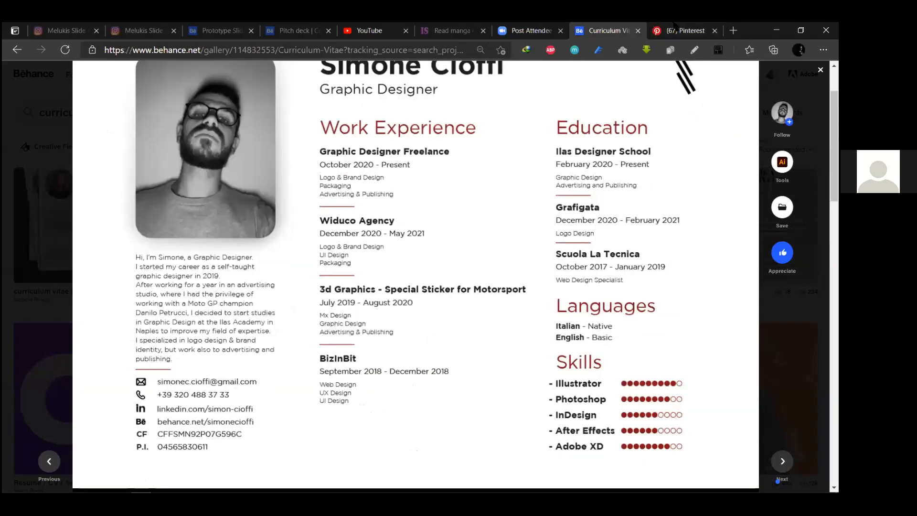
pyautogui.scroll(2, 675, 24)
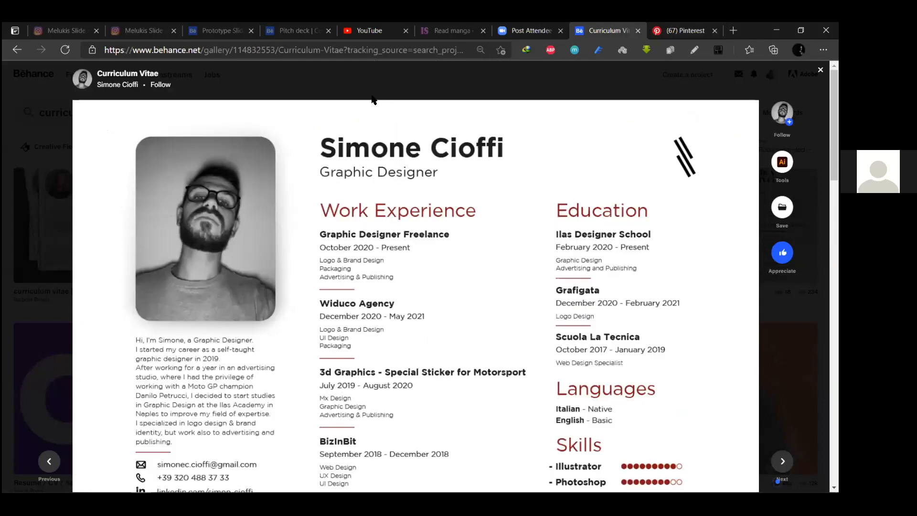
pyautogui.click(678, 29)
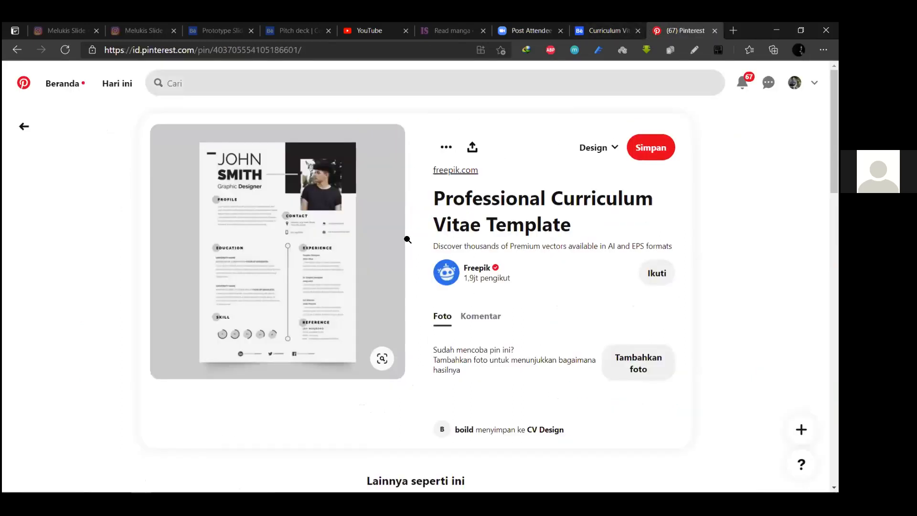
pyautogui.hotkey('ctrl', 'shift', 'Tab')
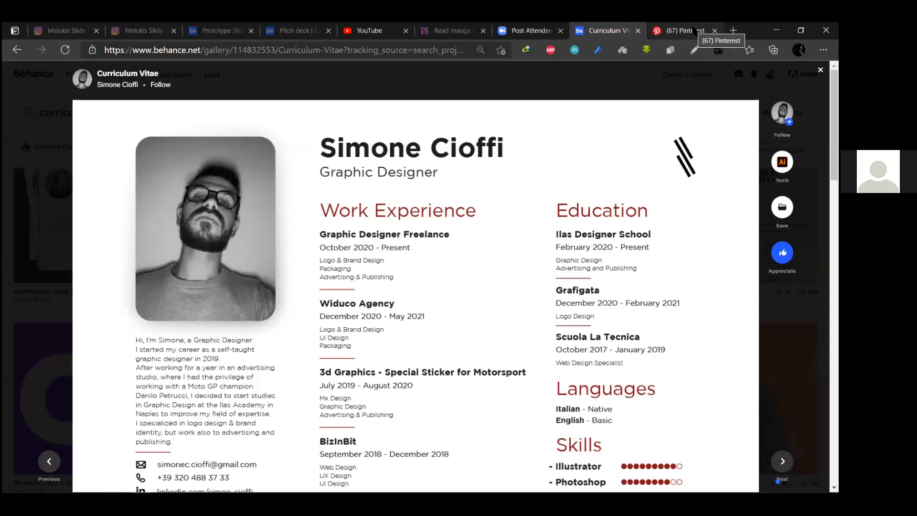
pyautogui.click(693, 30)
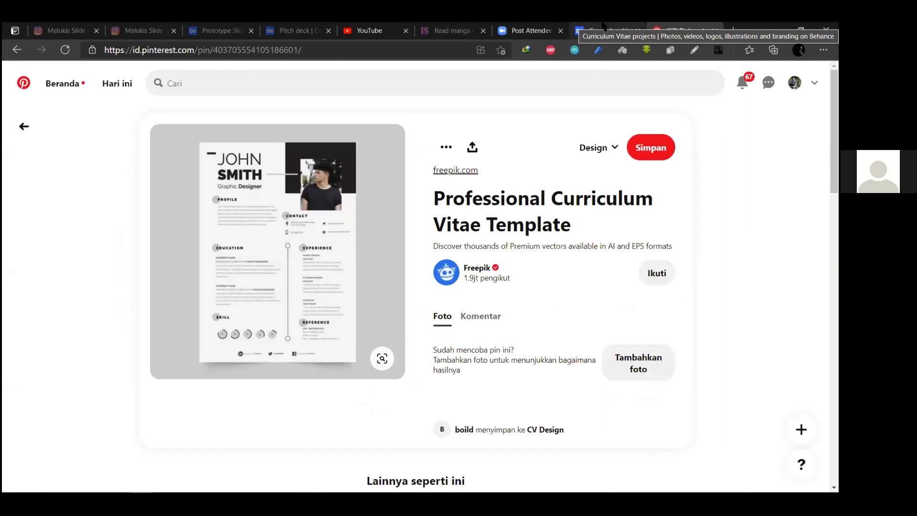
# Close the blank freepik.com loading tab and scroll back to the pin's top
pyautogui.click(325, 322)
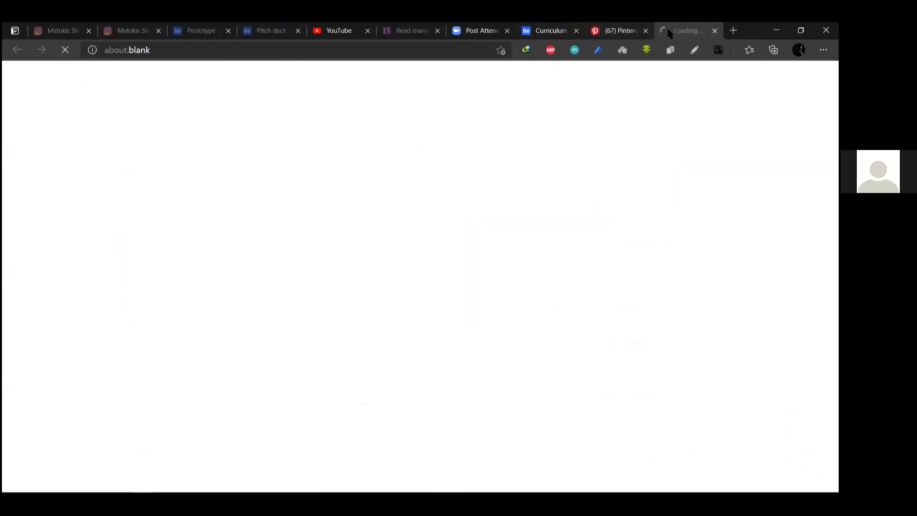
pyautogui.hotkey('ctrl', 'w')
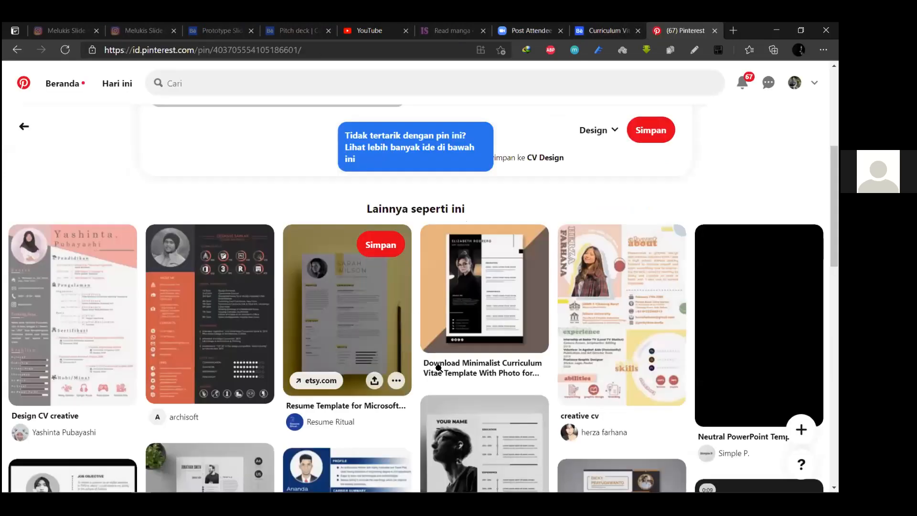
pyautogui.scroll(5, 348, 327)
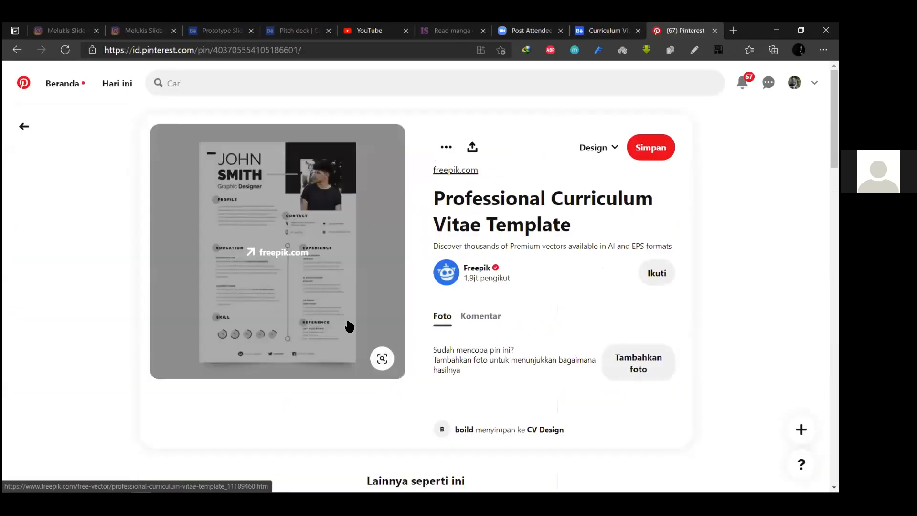
# Open the pin's CV template image full size in its own tab
pyautogui.rightClick(352, 260)
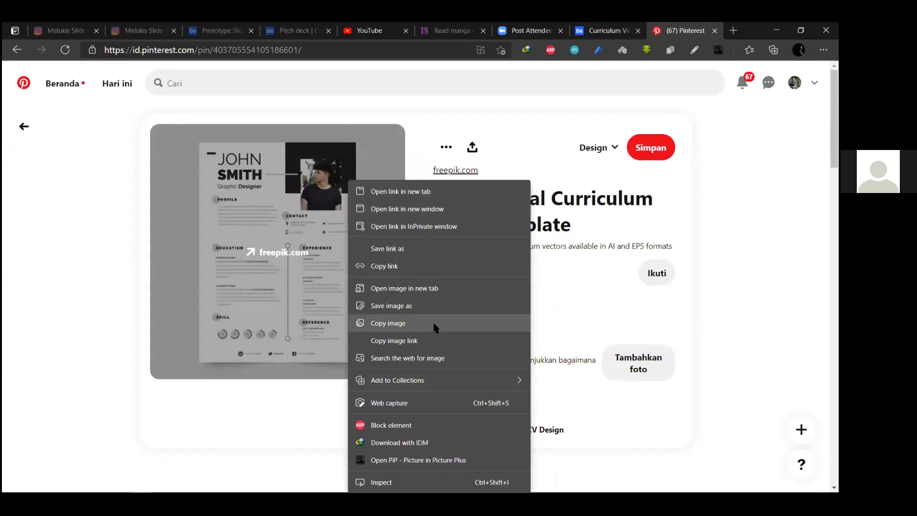
pyautogui.click(445, 288)
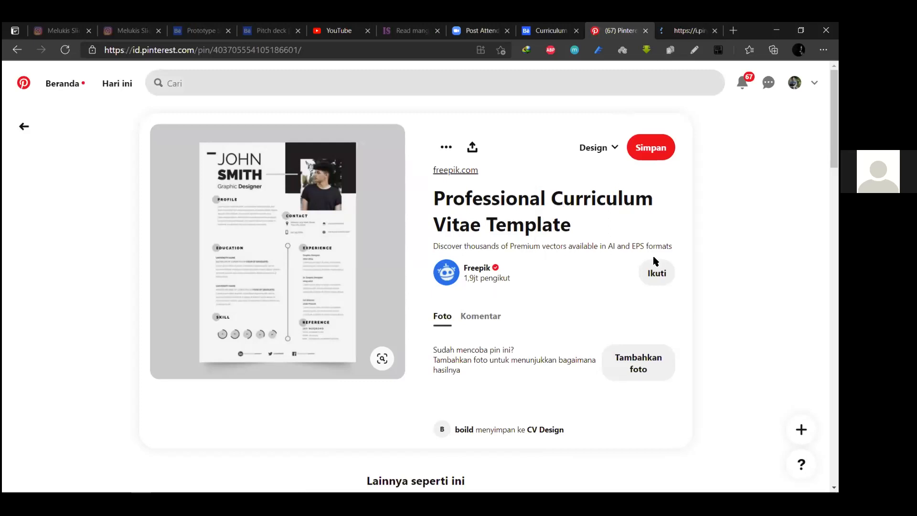
pyautogui.hotkey('ctrl', 'Tab')
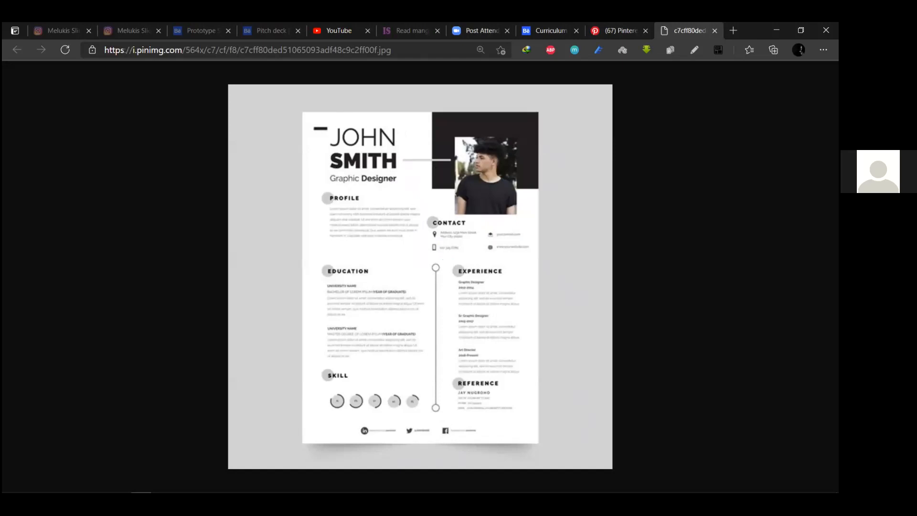
pyautogui.press('super')
pyautogui.hotkey('alt', 'Tab')
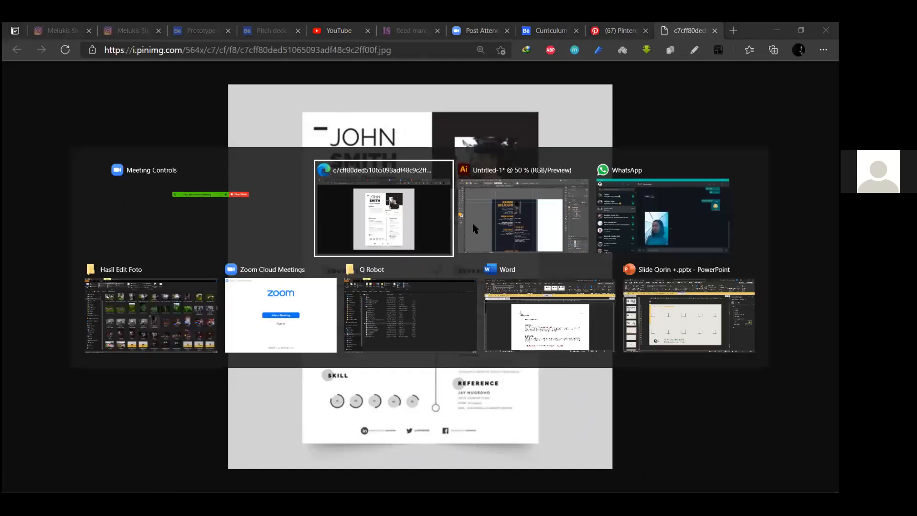
pyautogui.click(522, 216)
pyautogui.moveTo(560, 292); pyautogui.dragTo(259, 212)
pyautogui.hotkey('ctrl', '-')
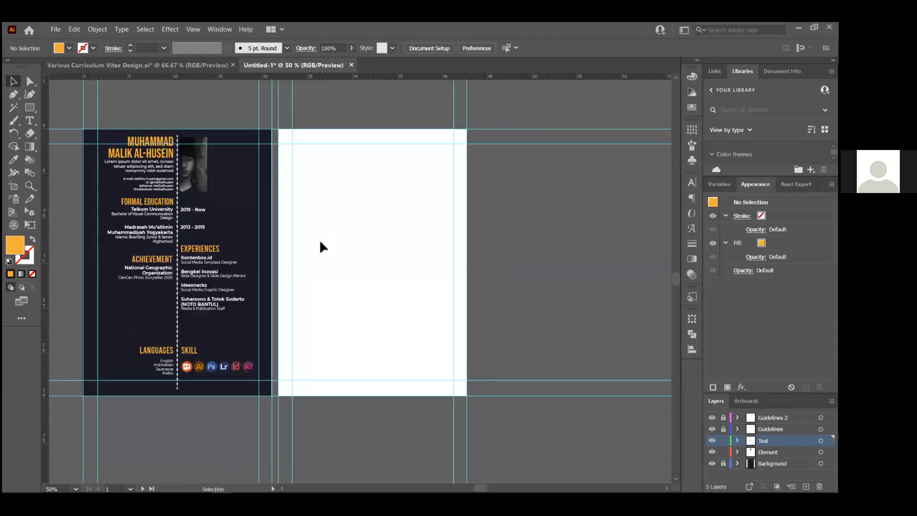
pyautogui.hotkey('ctrl', '+')
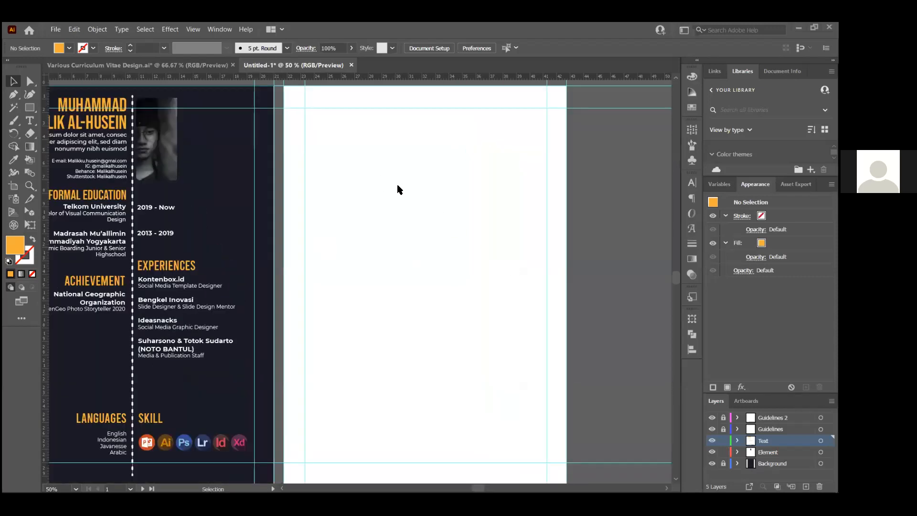
pyautogui.hotkey('alt', 'Tab')
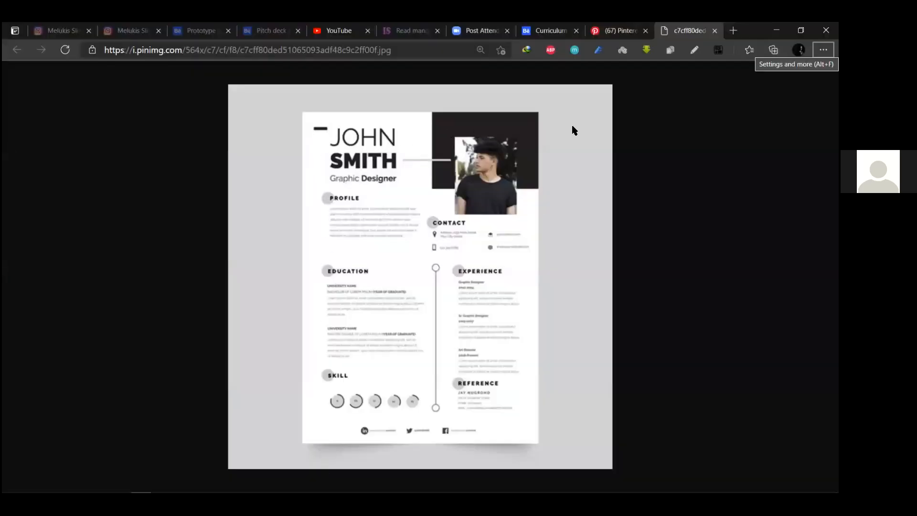
# Return to Illustrator and select the Guidelines and Guidelines 2 layers
pyautogui.hotkey('alt', 'Tab')
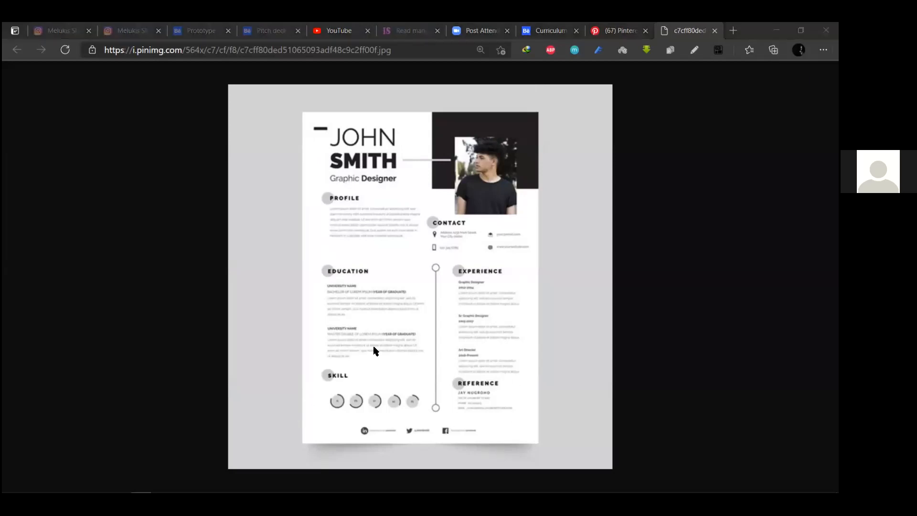
pyautogui.hotkey('alt', 'Tab')
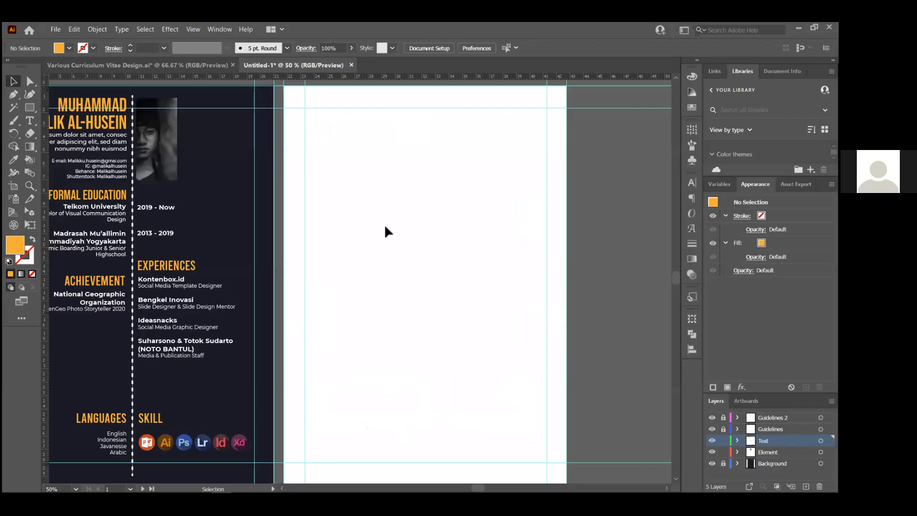
pyautogui.scroll(1, 559, 313)
pyautogui.click(782, 428)
pyautogui.click(782, 417)
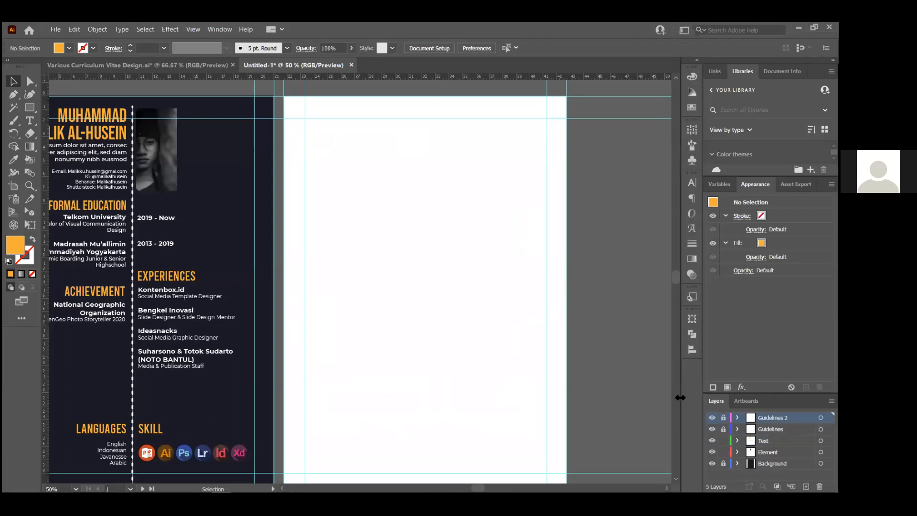
pyautogui.scroll(-1, 503, 279)
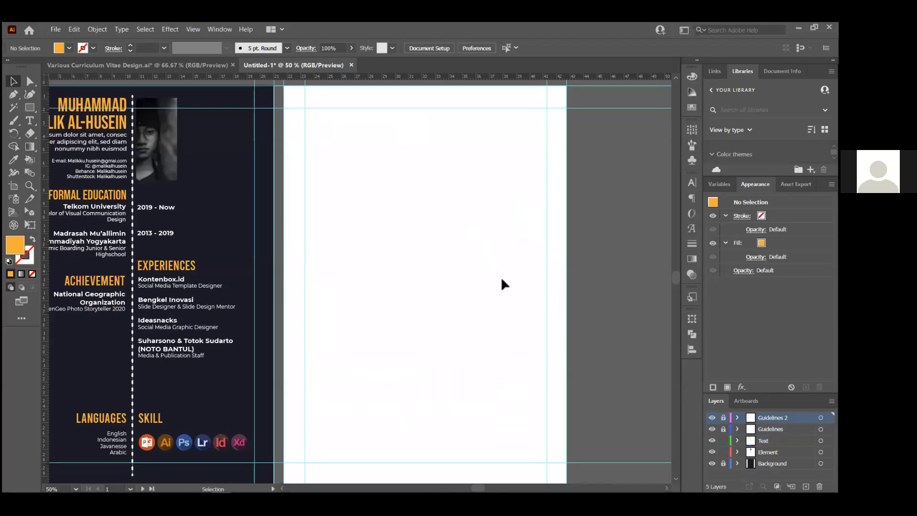
# Compare the reference image with the CV document, ending with the Element layer active
pyautogui.hotkey('alt', 'Tab')
pyautogui.press('Tab')
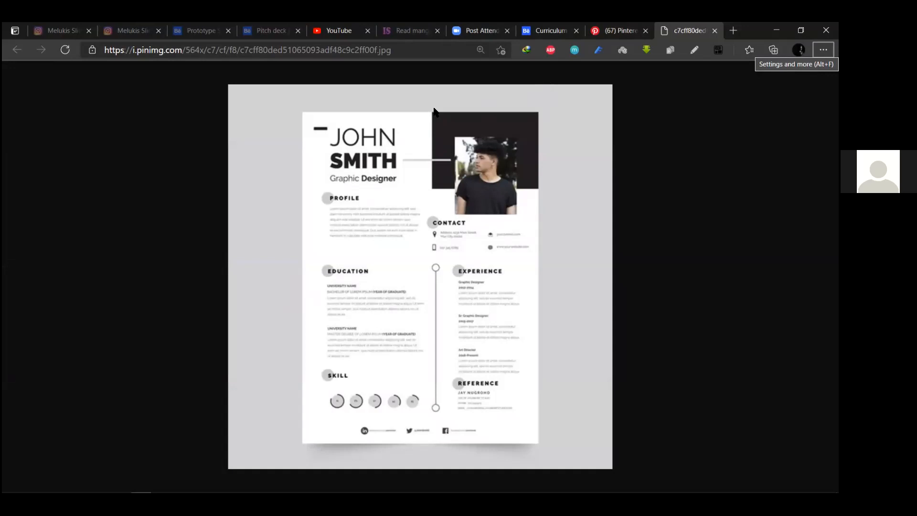
pyautogui.hotkey('alt', 'Tab')
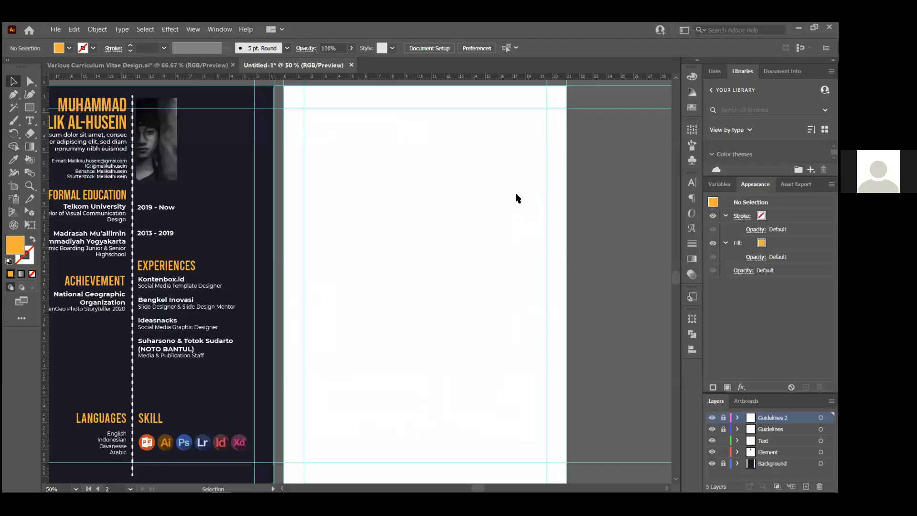
pyautogui.hotkey('alt', 'Tab')
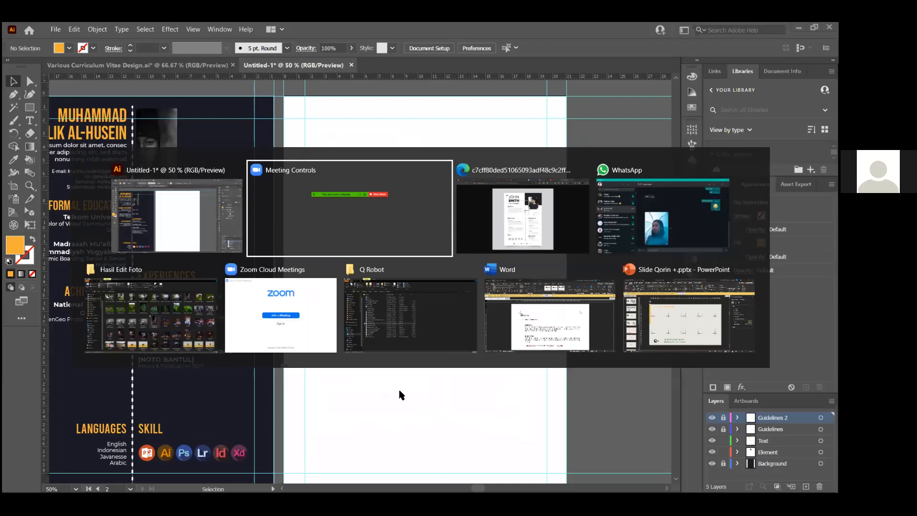
pyautogui.hotkey('alt', 'Tab')
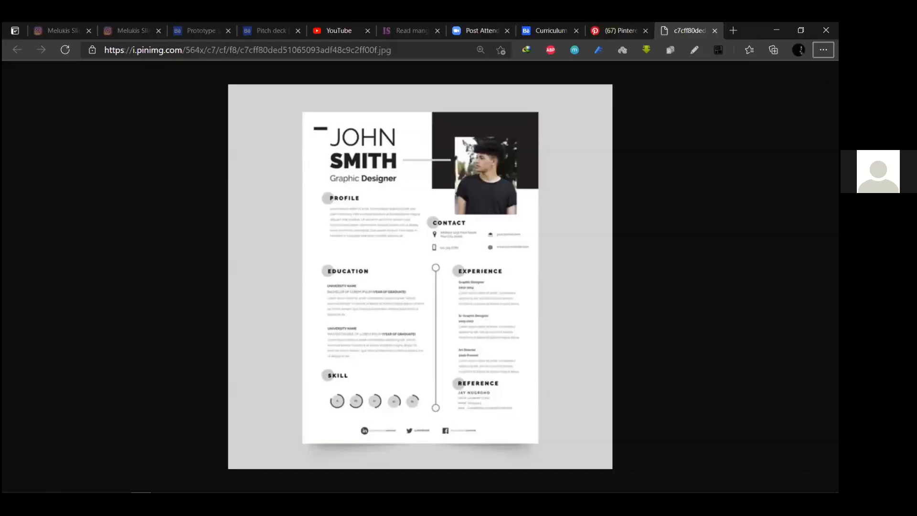
pyautogui.hotkey('alt', 'Tab')
pyautogui.click(768, 451)
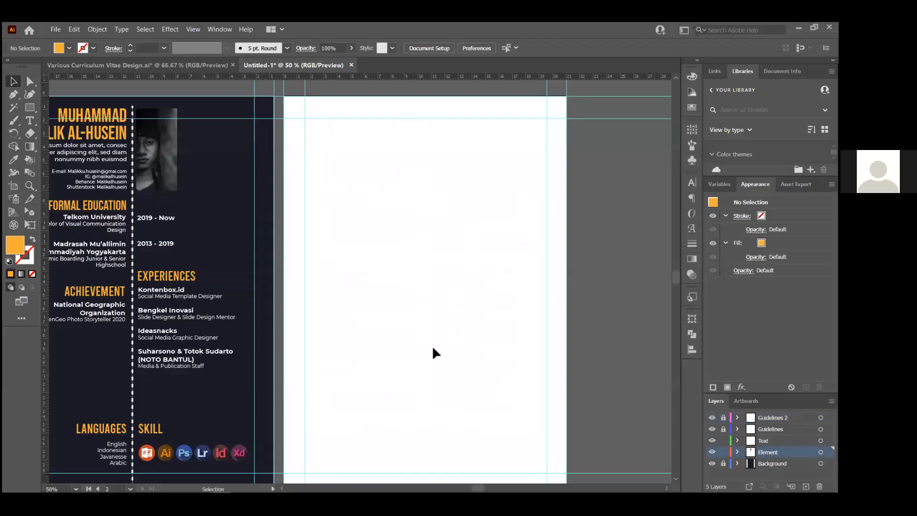
pyautogui.scroll(-1, 429, 345)
pyautogui.hotkey('alt', 'Tab')
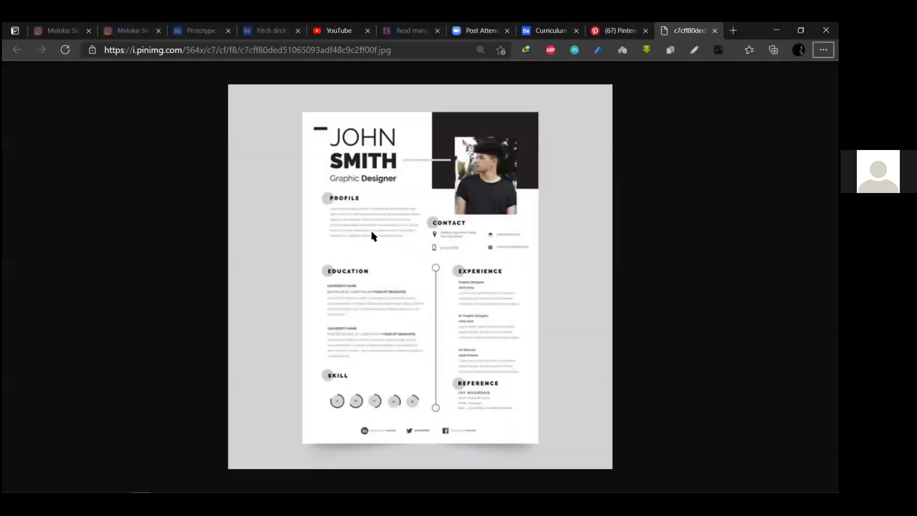
pyautogui.hotkey('alt', 'Tab')
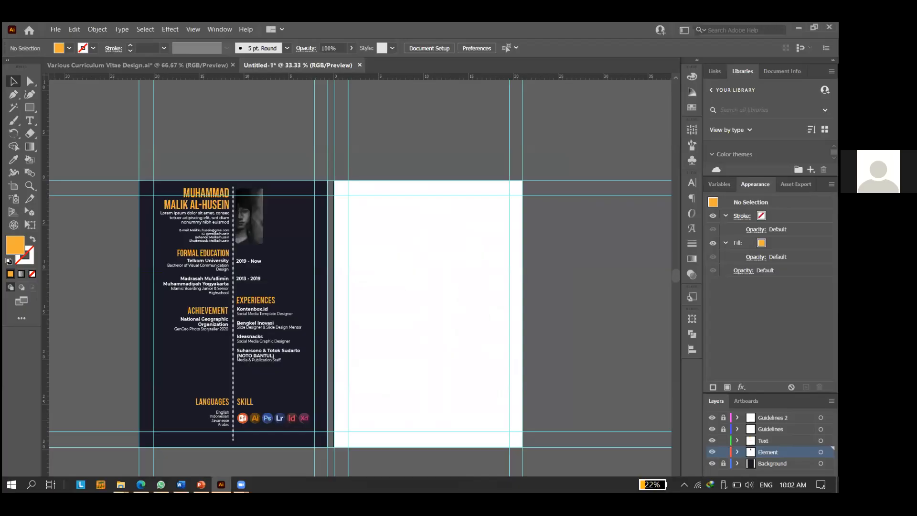
# Unlock the Guidelines layer, add a vertical guide at the white artboard's centre, then relock it
pyautogui.click(730, 430)
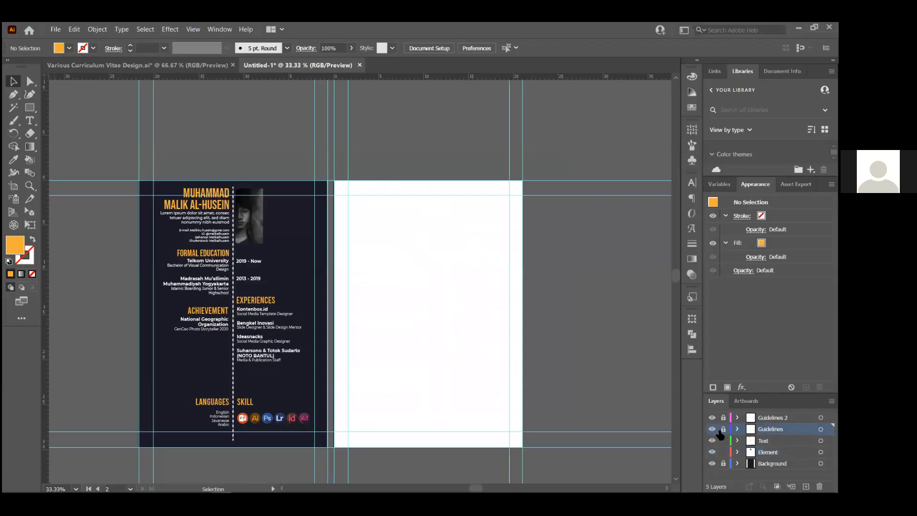
pyautogui.click(723, 429)
pyautogui.scroll(2, 409, 343)
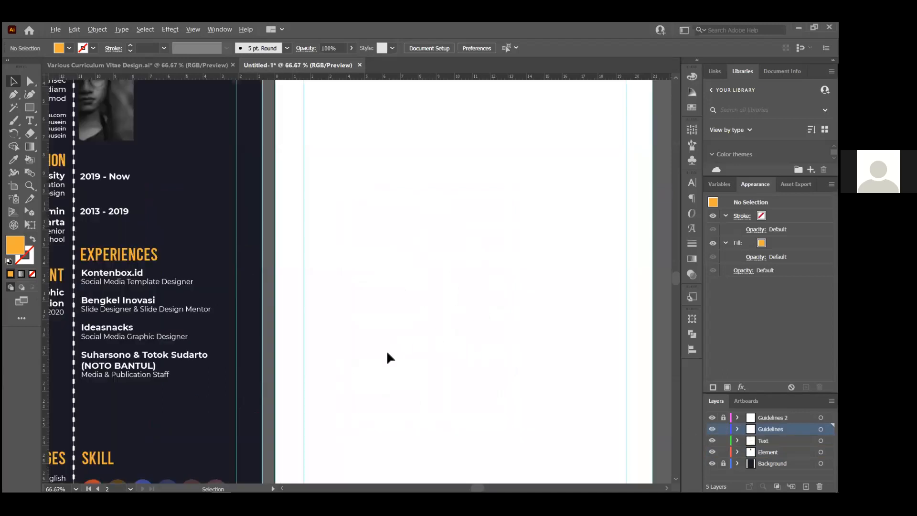
pyautogui.scroll(-1, 410, 239)
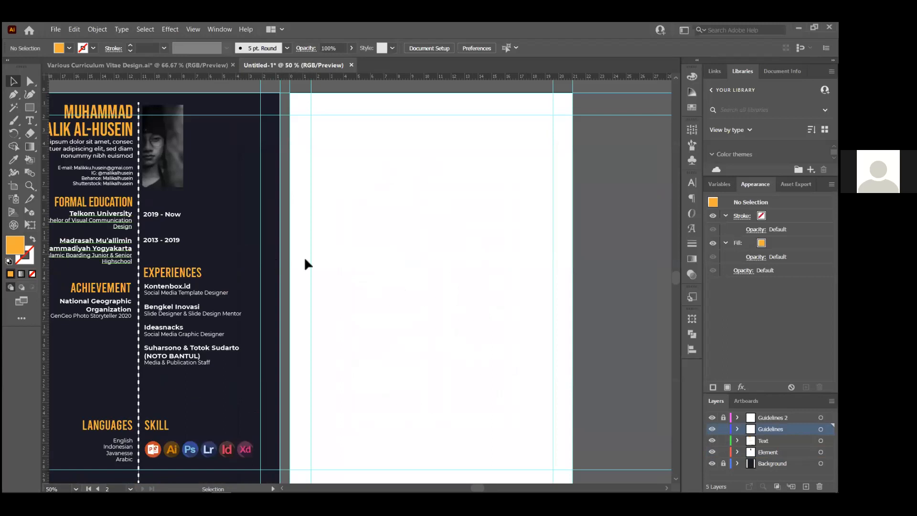
pyautogui.moveTo(430, 270); pyautogui.dragTo(441, 283)
pyautogui.hotkey('ctrl', '-')
pyautogui.click(724, 428)
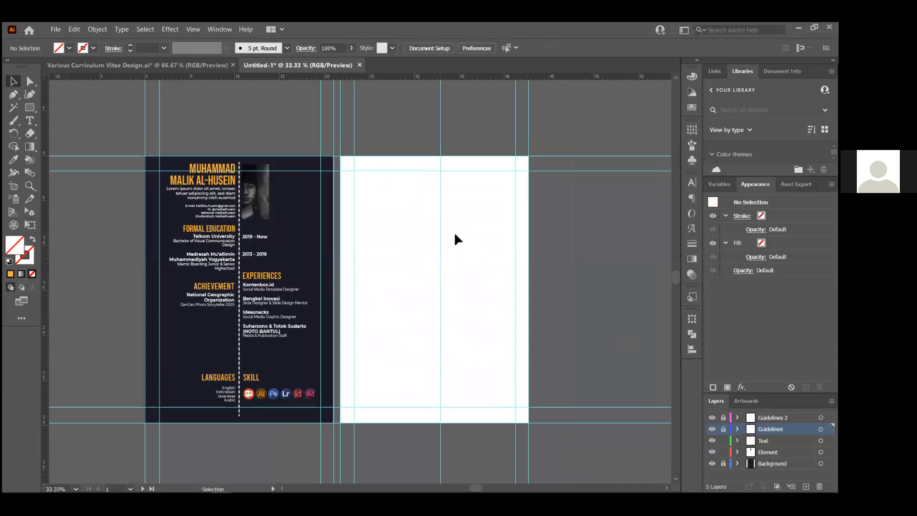
pyautogui.hotkey('ctrl', '+')
pyautogui.hotkey('alt', 'Tab')
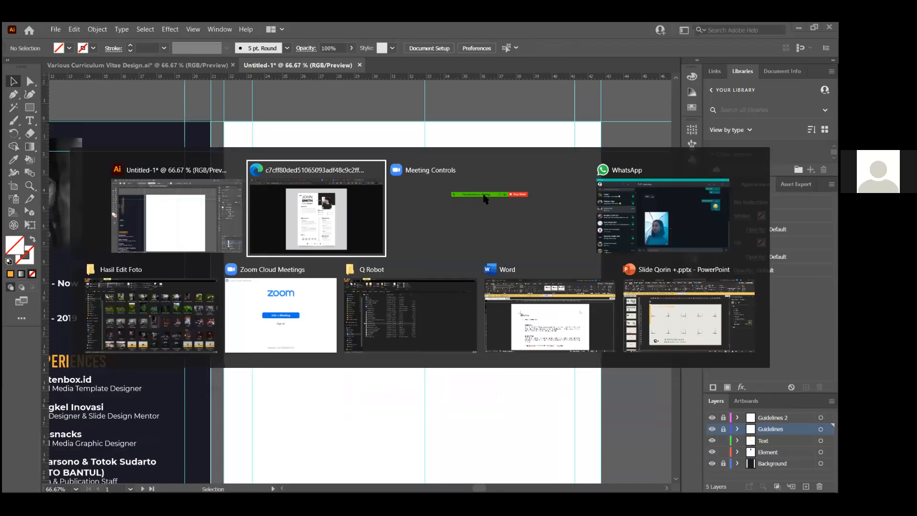
pyautogui.press('Escape')
pyautogui.scroll(1, 421, 221)
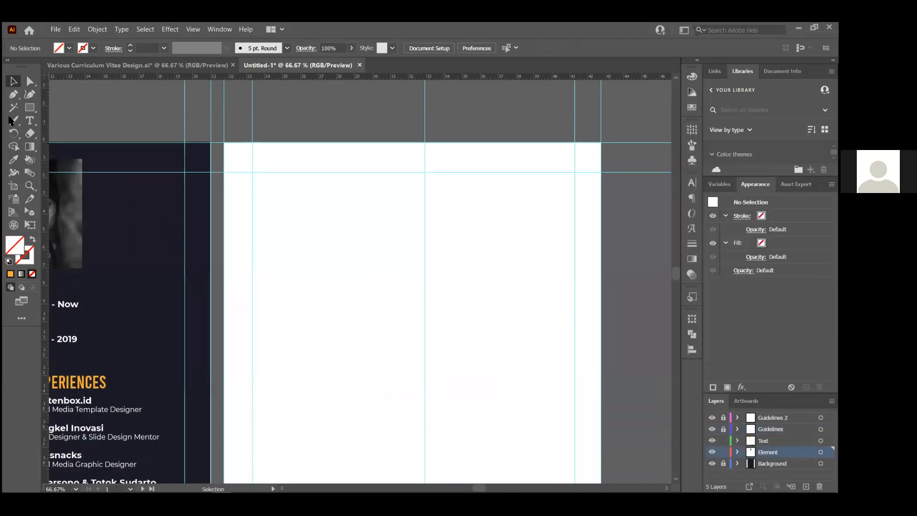
# Draw a dark-filled rectangle from the top centre guide to the artboard's right edge
pyautogui.click(27, 110)
pyautogui.moveTo(425, 142); pyautogui.dragTo(466, 198)
pyautogui.moveTo(585, 283)
pyautogui.mouseDown()
pyautogui.moveTo(599, 287)
pyautogui.moveTo(600, 279)
pyautogui.mouseUp()
pyautogui.click(692, 108)
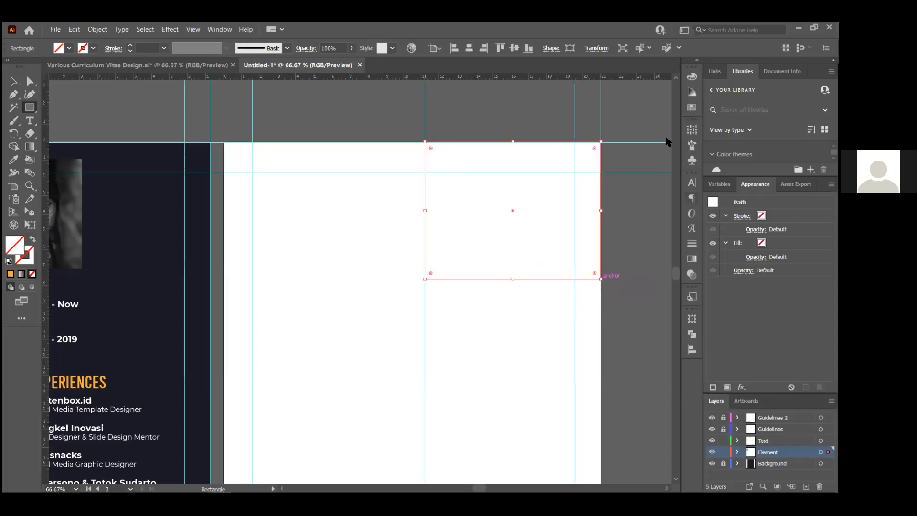
pyautogui.click(566, 138)
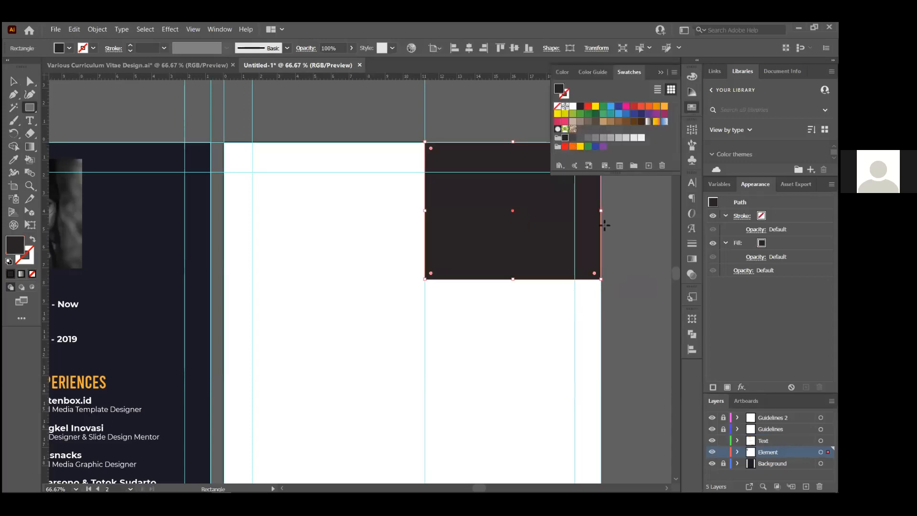
pyautogui.click(408, 228)
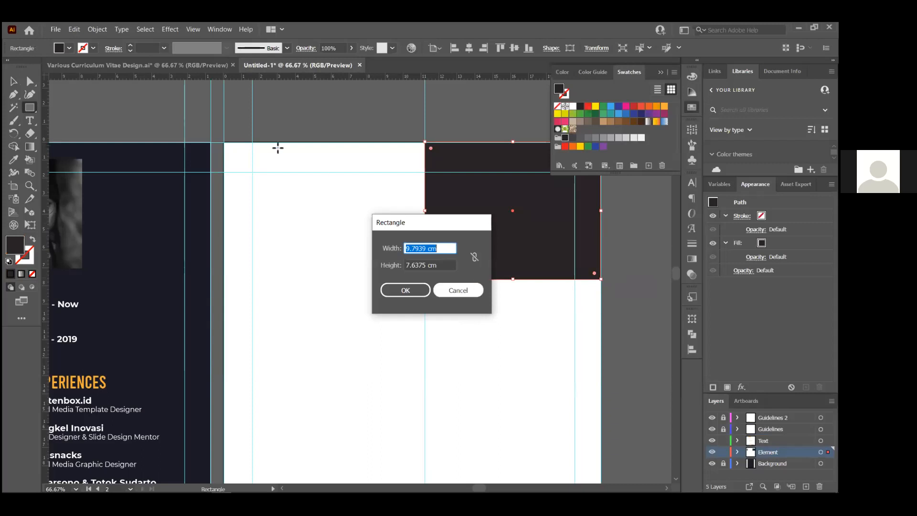
pyautogui.press('Escape')
# Deselect the rectangle and glance at the CV reference in Edge
pyautogui.press('v')
pyautogui.click(333, 265)
pyautogui.scroll(-1, 334, 266)
pyautogui.scroll(2, 513, 212)
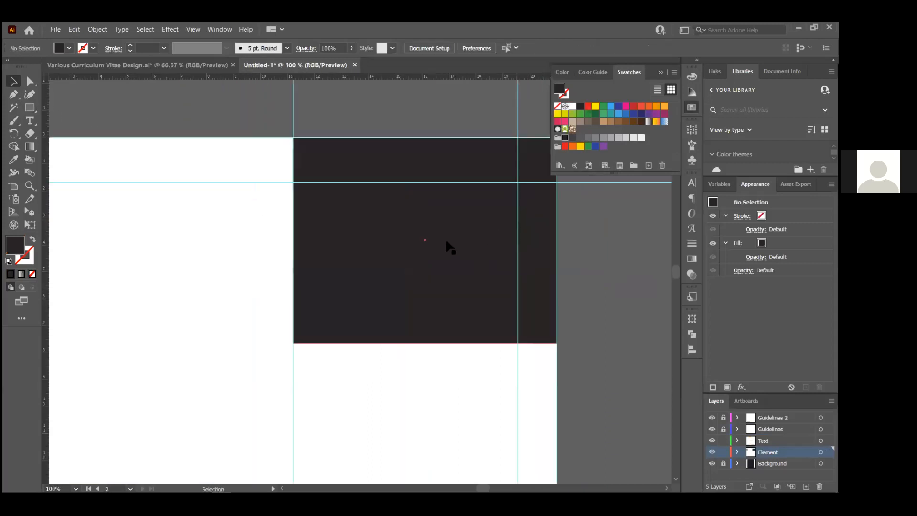
pyautogui.scroll(-1, 448, 241)
pyautogui.hotkey('alt', 'Tab')
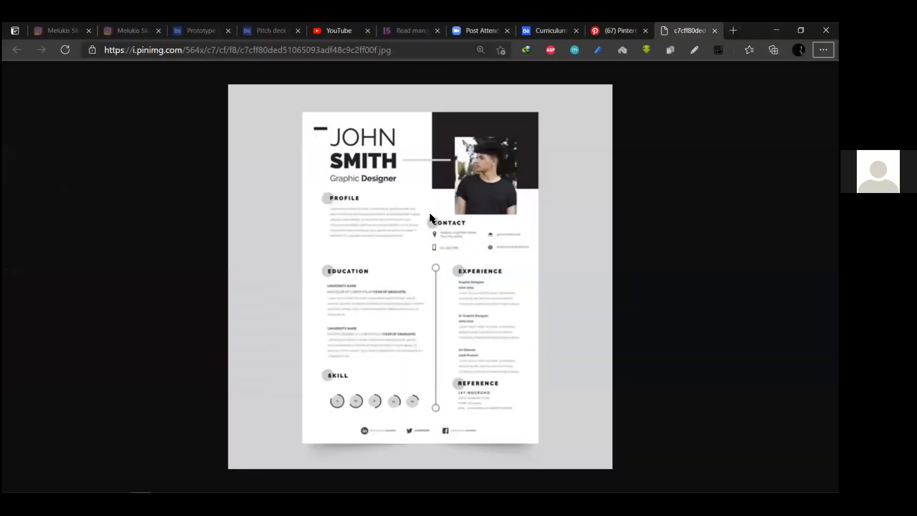
# Drag the transparent portrait PNG from the Hasil Edit Foto folder into the Illustrator document
pyautogui.hotkey('alt', 'Tab')
pyautogui.hotkey('alt', 'Tab')
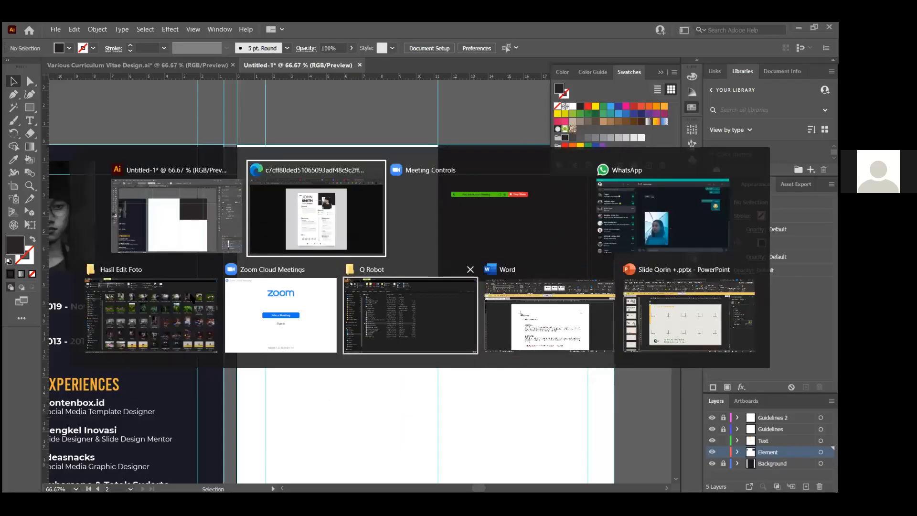
pyautogui.click(191, 295)
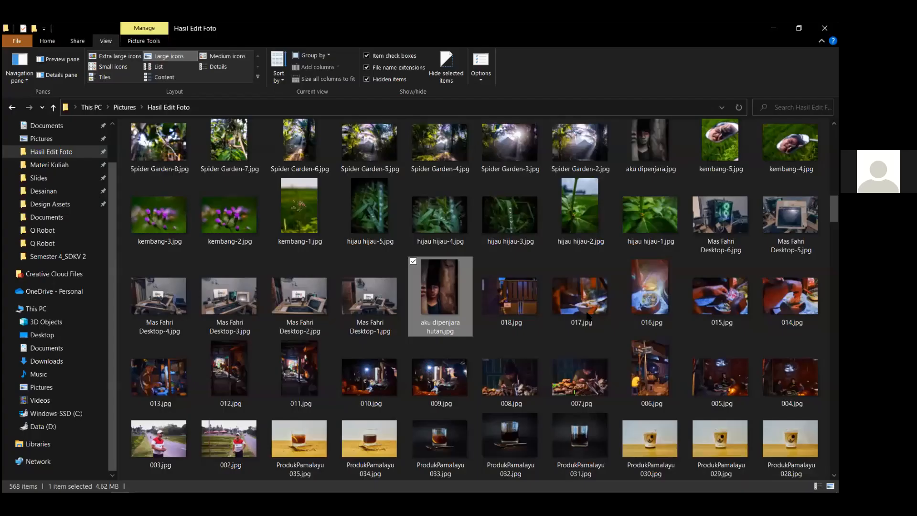
pyautogui.scroll(5, 578, 320)
pyautogui.scroll(5, 513, 334)
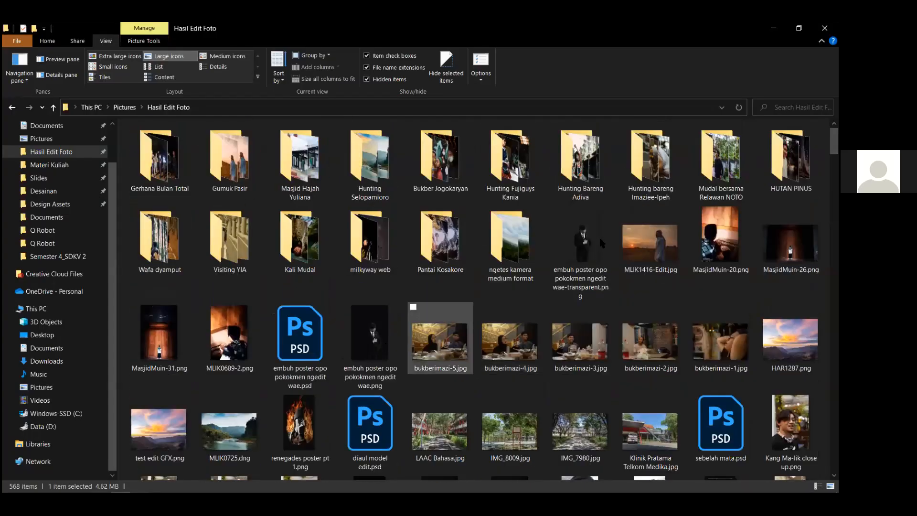
pyautogui.moveTo(572, 241); pyautogui.dragTo(546, 323)
pyautogui.hotkey('alt', 'Tab')
pyautogui.scroll(-5, 480, 330)
# Shrink the oversized portrait and move it onto the right page's dark block
pyautogui.moveTo(552, 277); pyautogui.dragTo(337, 266)
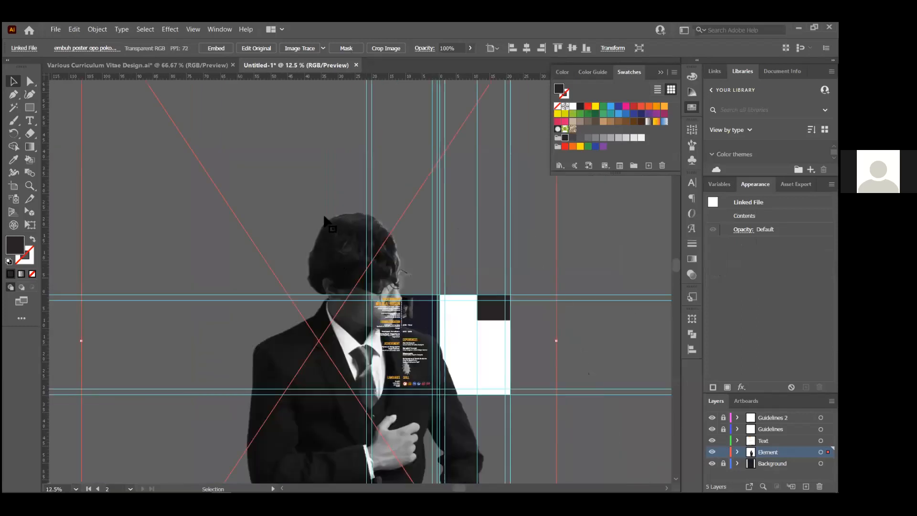
pyautogui.scroll(-1, 351, 277)
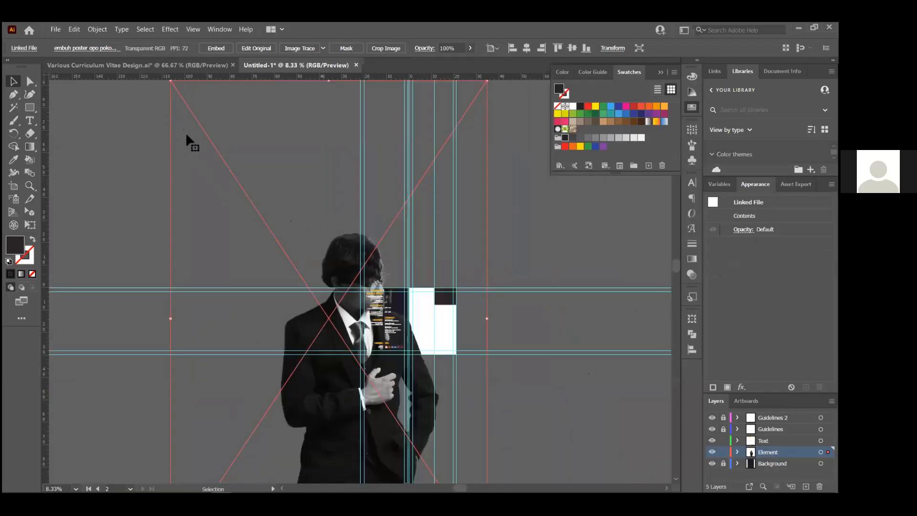
pyautogui.moveTo(166, 99); pyautogui.dragTo(340, 358)
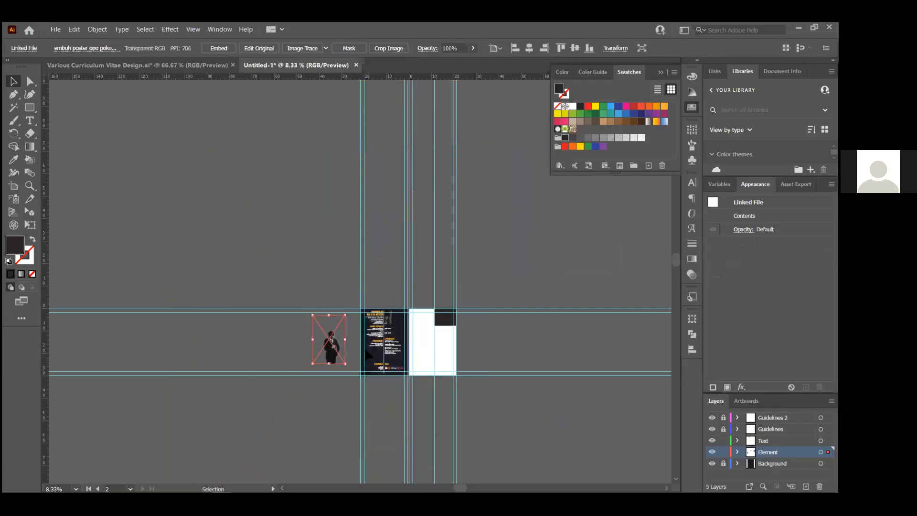
pyautogui.moveTo(449, 345); pyautogui.dragTo(449, 337)
pyautogui.scroll(6, 445, 318)
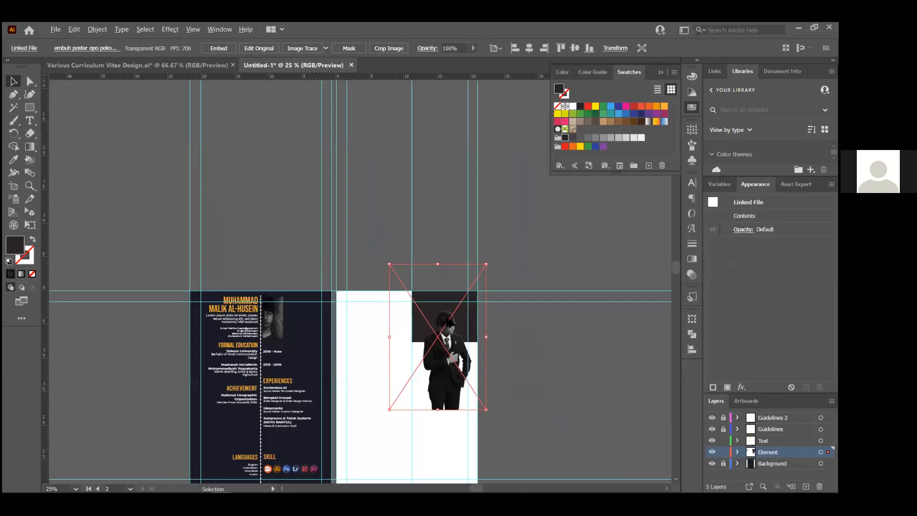
pyautogui.scroll(2, 445, 324)
pyautogui.scroll(-2, 485, 288)
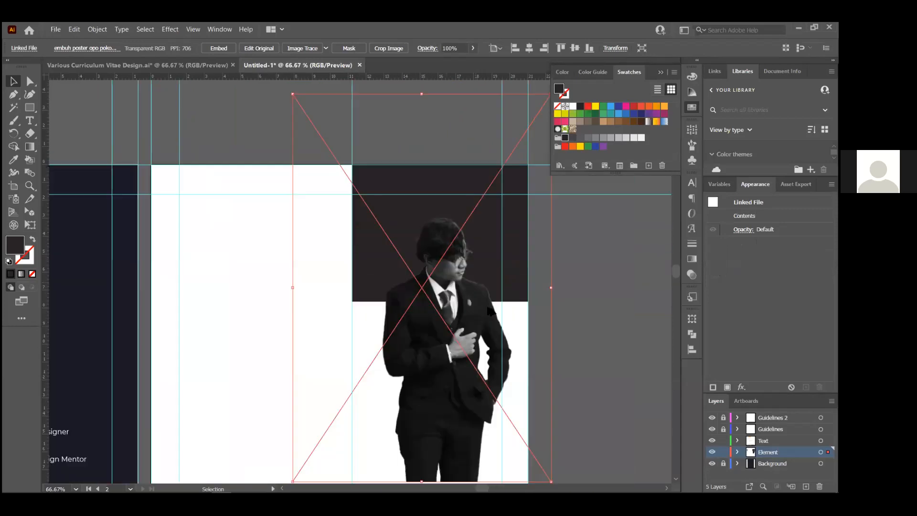
pyautogui.scroll(1, 459, 319)
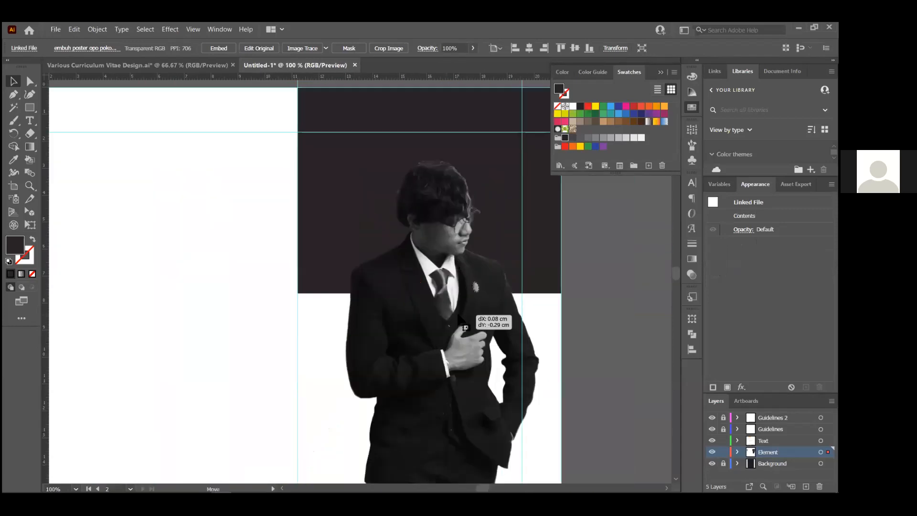
pyautogui.scroll(-2, 299, 181)
# Scale the portrait down further, nudge it into place over the dark block, and deselect
pyautogui.moveTo(285, 125); pyautogui.dragTo(320, 173)
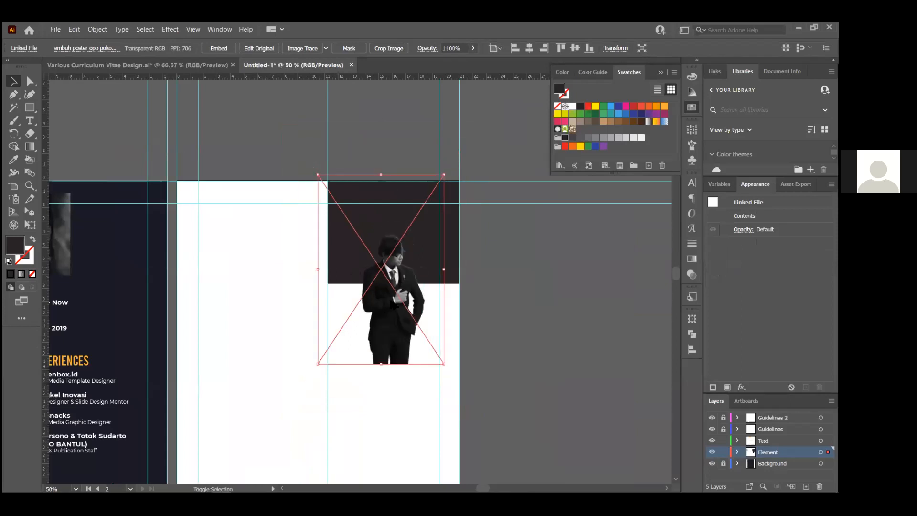
pyautogui.scroll(3, 388, 327)
pyautogui.moveTo(382, 324); pyautogui.dragTo(395, 314)
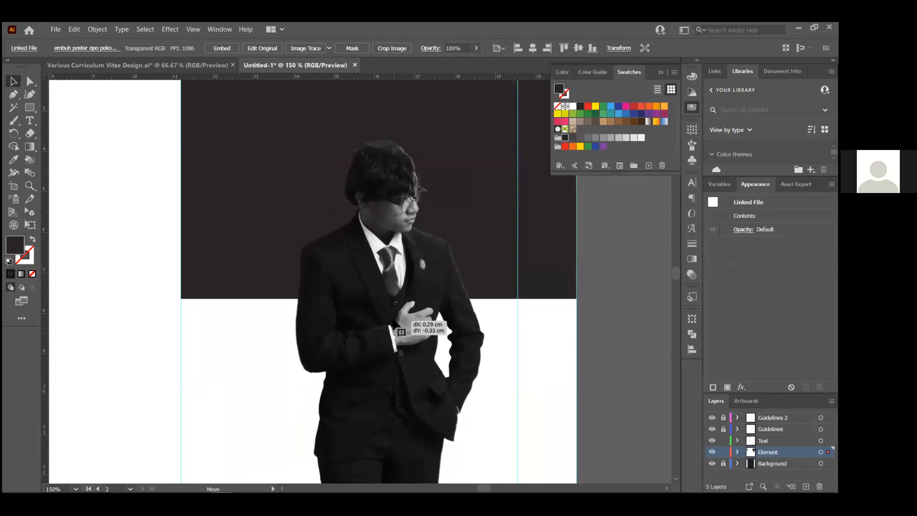
pyautogui.scroll(-4, 482, 335)
pyautogui.scroll(2, 381, 301)
pyautogui.hotkey('ctrl', 'shift', 'a')
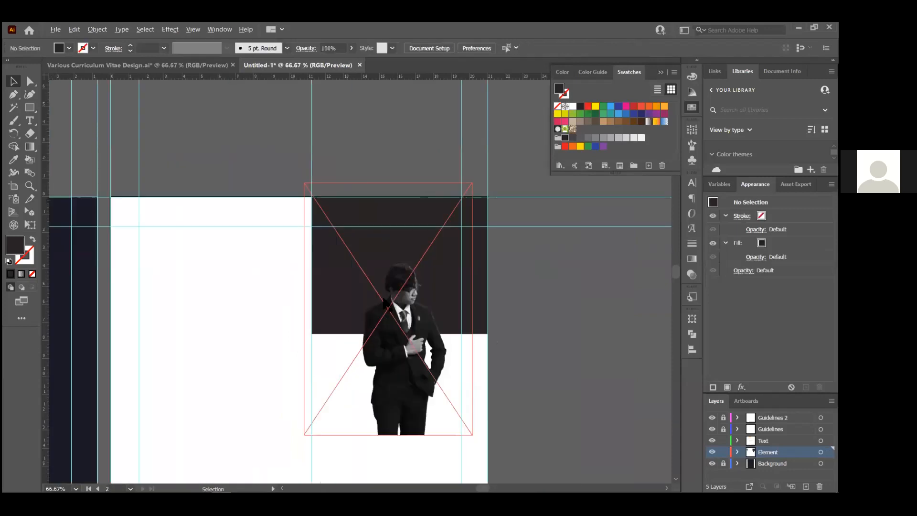
pyautogui.scroll(1, 385, 301)
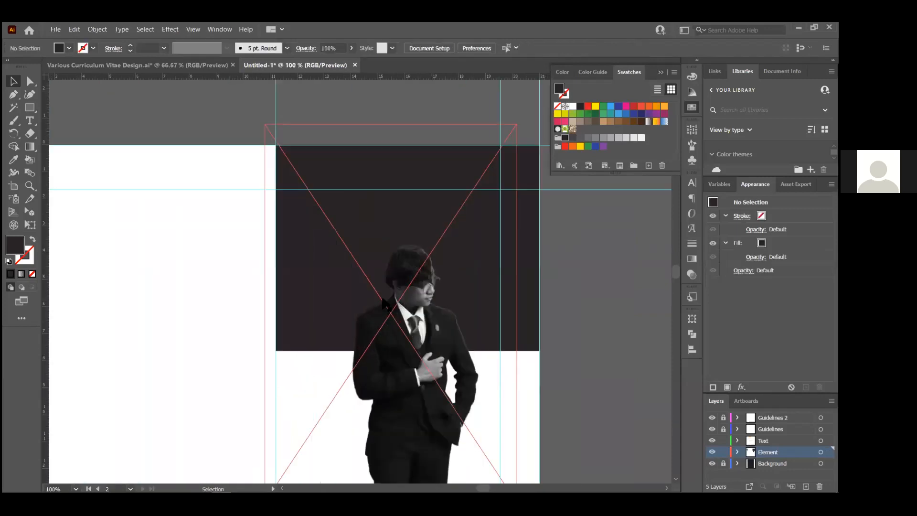
# Compare the layout against the reference CV image in Edge
pyautogui.press('super+Tab')
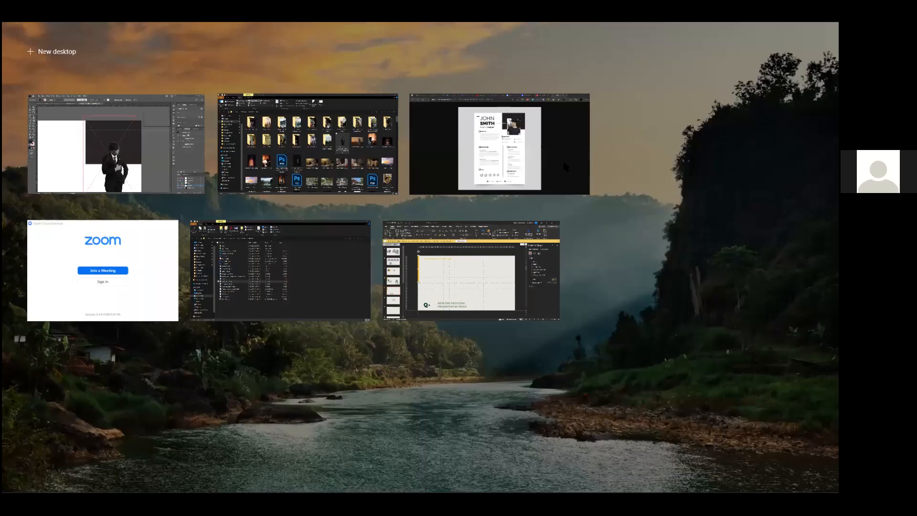
pyautogui.click(474, 165)
pyautogui.hotkey('alt', 'Tab')
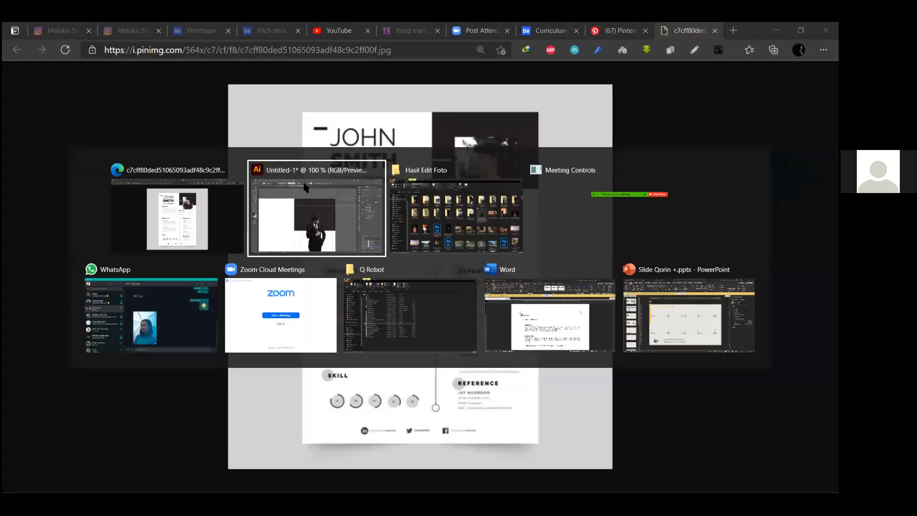
pyautogui.keyDown('alt'); pyautogui.scroll(1, 373, 357); pyautogui.keyUp('alt')
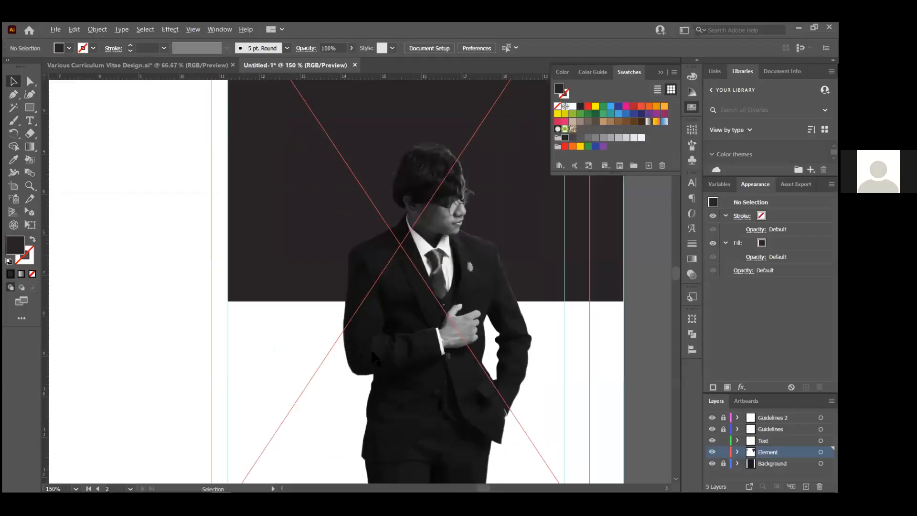
# Draw a no-fill circle with the Ellipse tool (L) and enlarge it around the portrait's head and shoulders
pyautogui.click(25, 105)
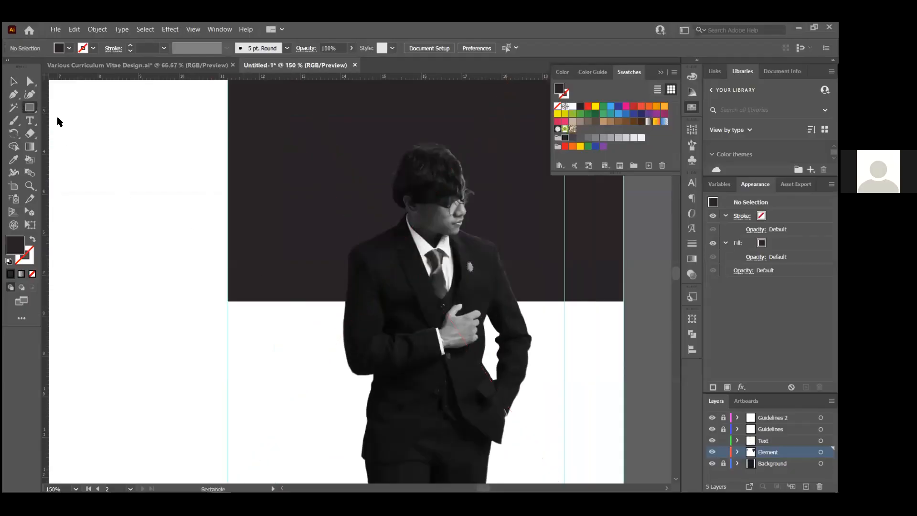
pyautogui.keyDown('alt'); pyautogui.scroll(-1, 341, 297); pyautogui.keyUp('alt')
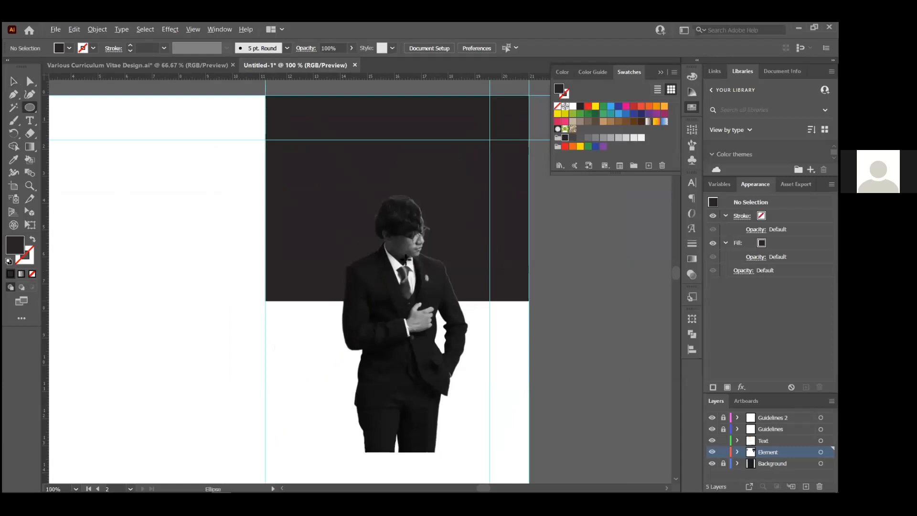
pyautogui.press('l')
pyautogui.moveTo(320, 182); pyautogui.dragTo(512, 372)
pyautogui.click(557, 106)
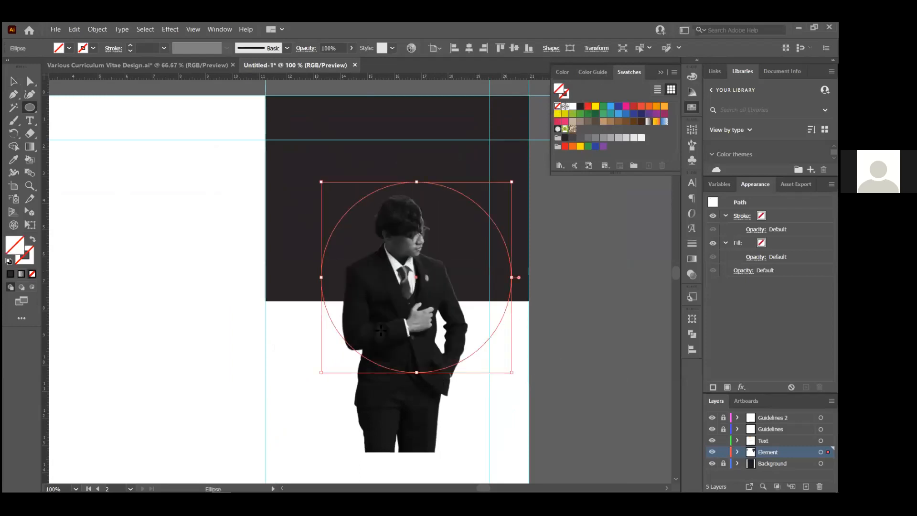
pyautogui.moveTo(320, 374); pyautogui.dragTo(312, 382)
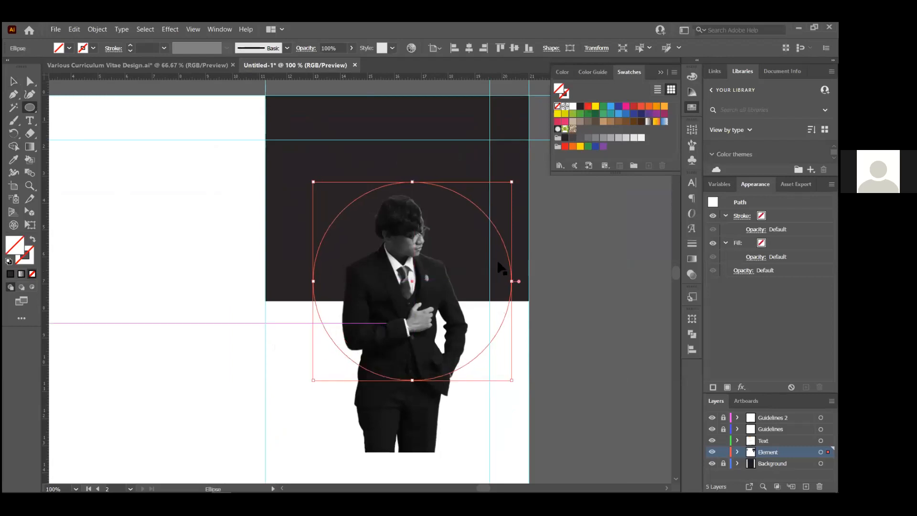
# Nudge the circle left, then clip the portrait photo inside it with a clipping mask
pyautogui.press('v')
pyautogui.moveTo(504, 252); pyautogui.dragTo(496, 252)
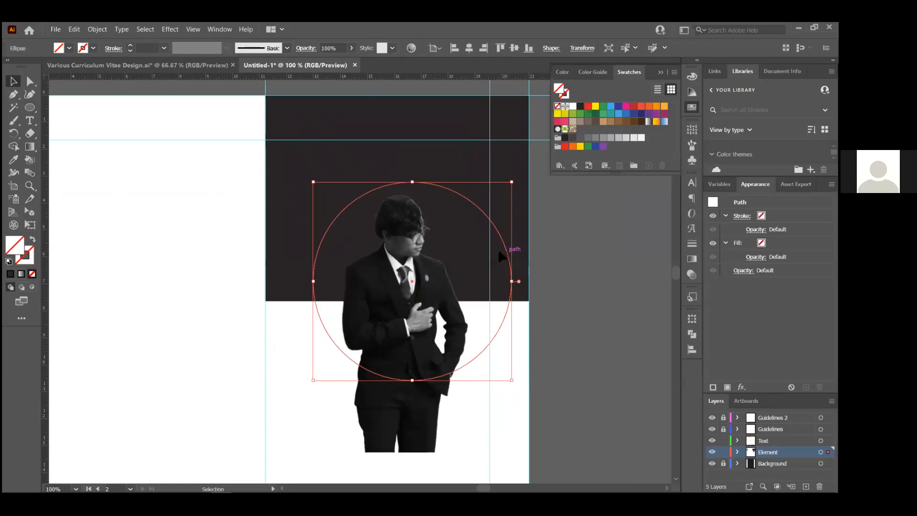
pyautogui.keyDown('shift'); pyautogui.click(416, 425); pyautogui.keyUp('shift')
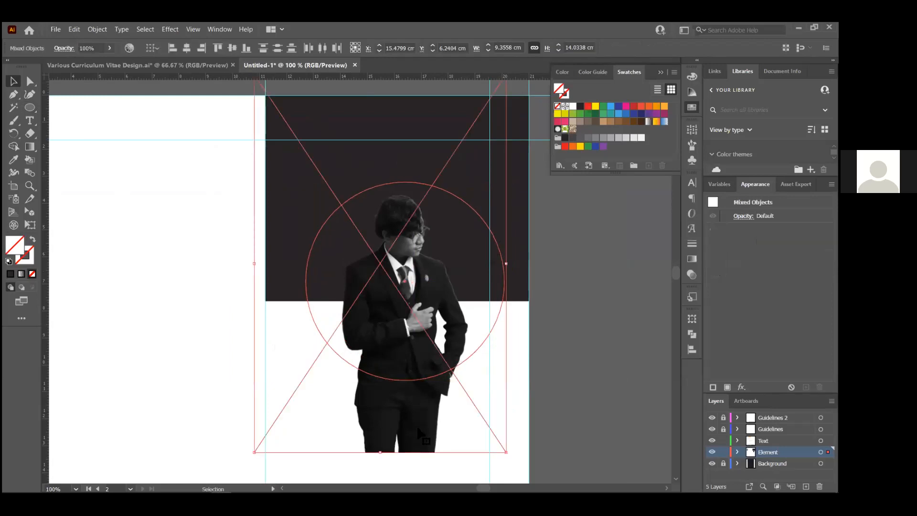
pyautogui.click(98, 30)
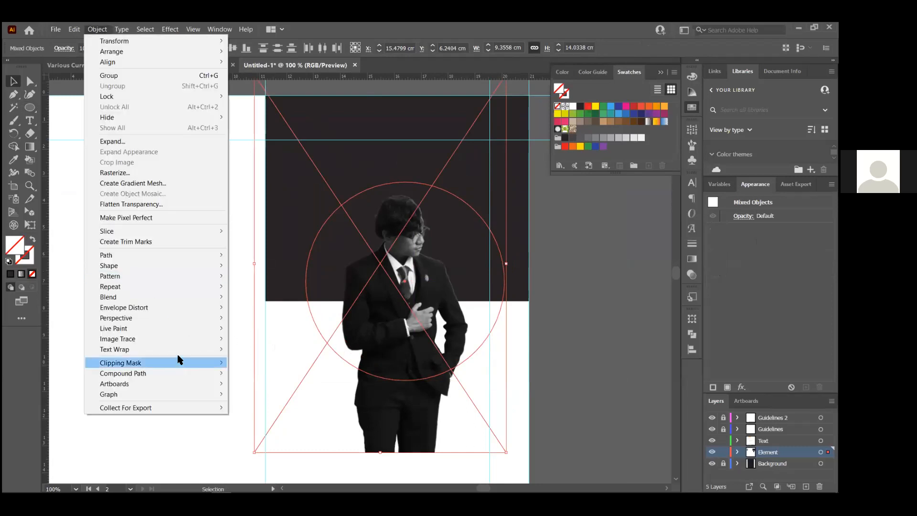
pyautogui.moveTo(191, 365)
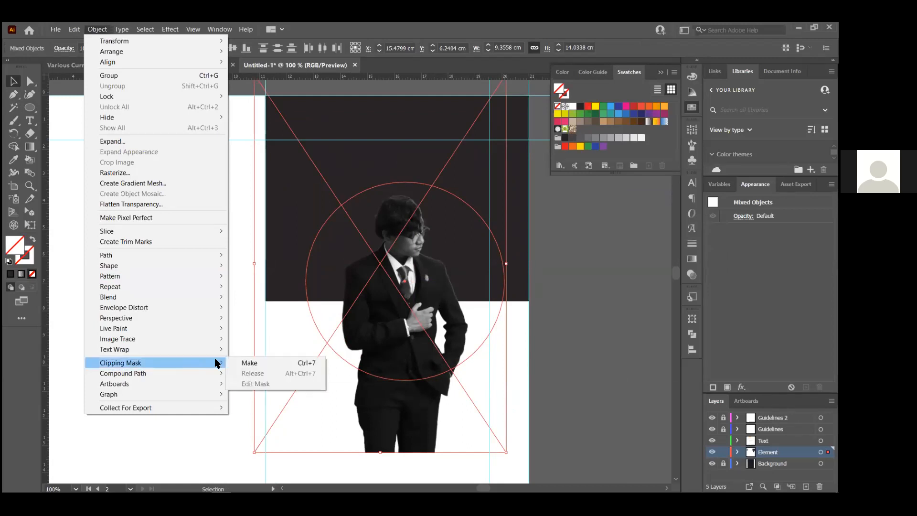
pyautogui.click(248, 363)
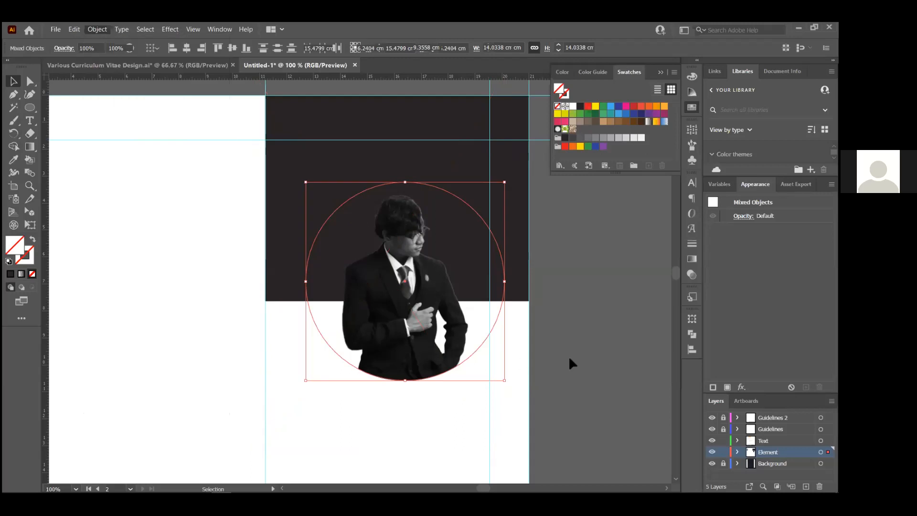
pyautogui.click(580, 328)
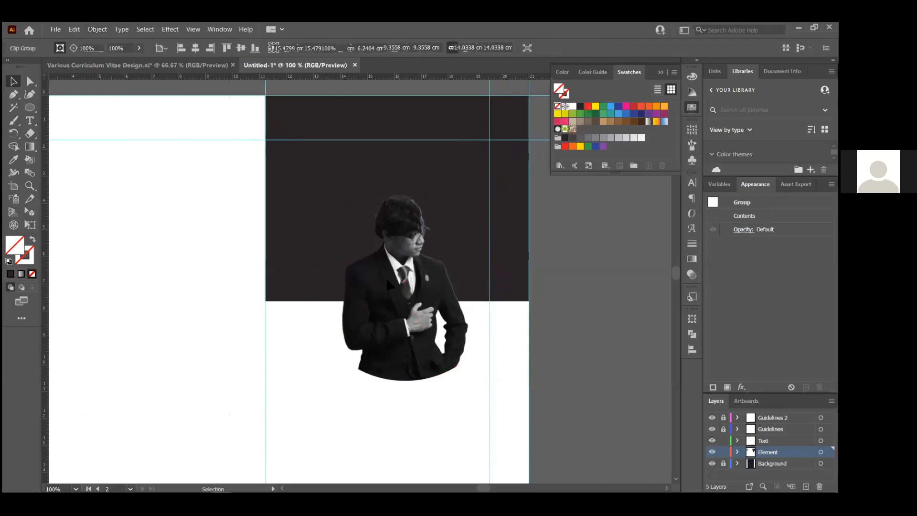
# Rotate the circular photo group slightly and move it up a little
pyautogui.scroll(2, 386, 291)
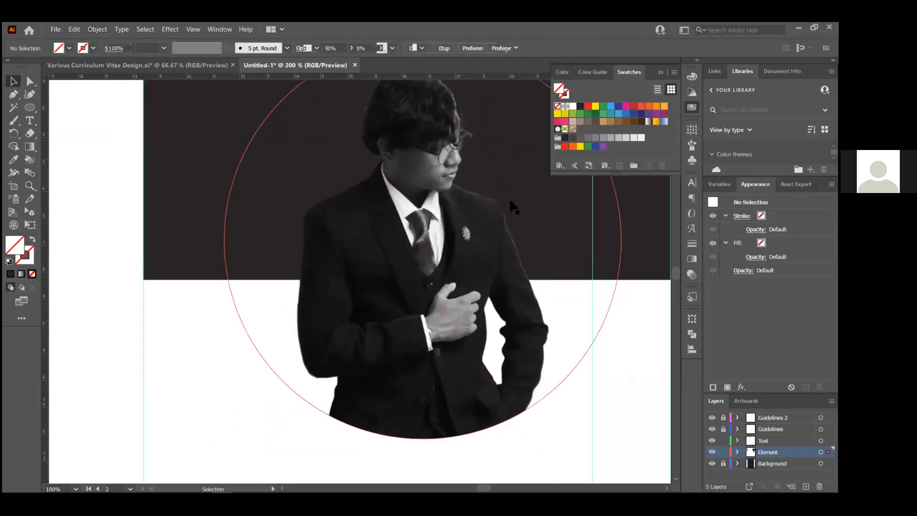
pyautogui.click(509, 198)
pyautogui.hotkey('ctrl', '-')
pyautogui.hotkey('ctrl', '-')
pyautogui.moveTo(499, 197); pyautogui.dragTo(503, 200)
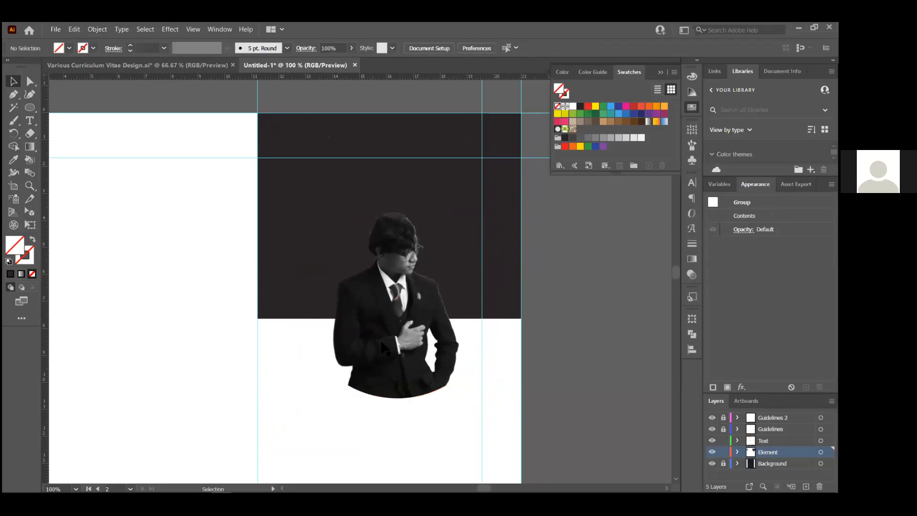
pyautogui.moveTo(400, 356); pyautogui.dragTo(390, 343)
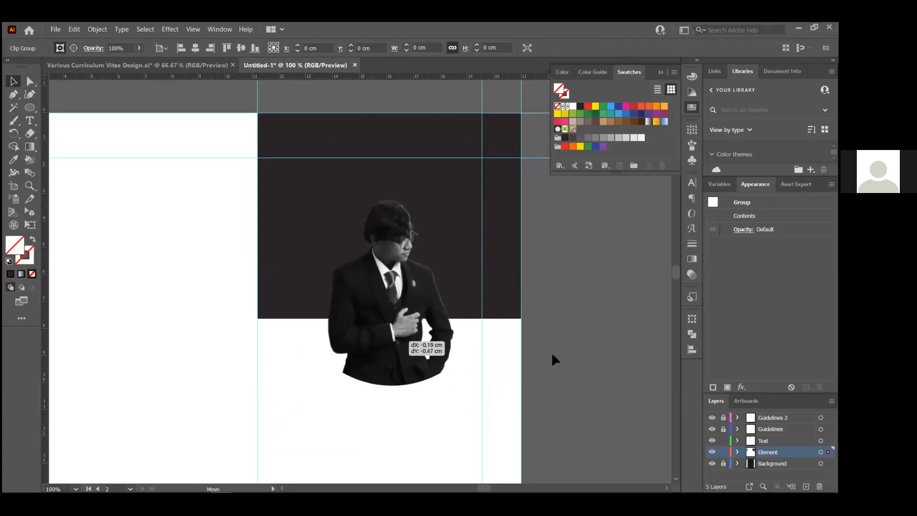
# Fill the photo's circle with white, then set its fill to none
pyautogui.scroll(-2, 552, 324)
pyautogui.click(546, 315)
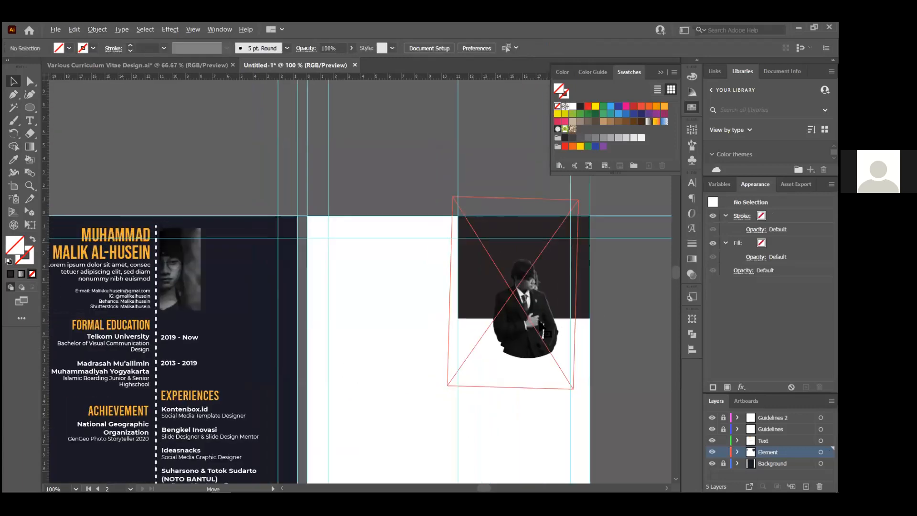
pyautogui.click(573, 106)
pyautogui.click(634, 362)
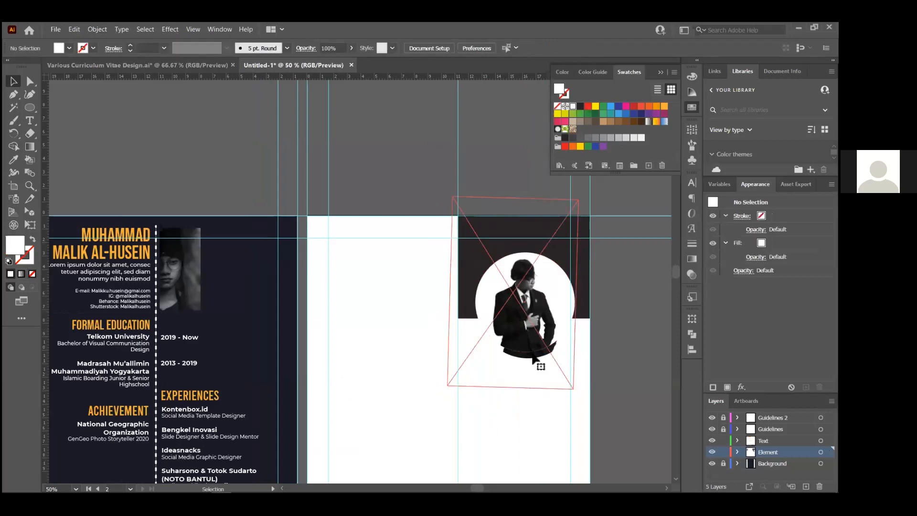
pyautogui.press('/')
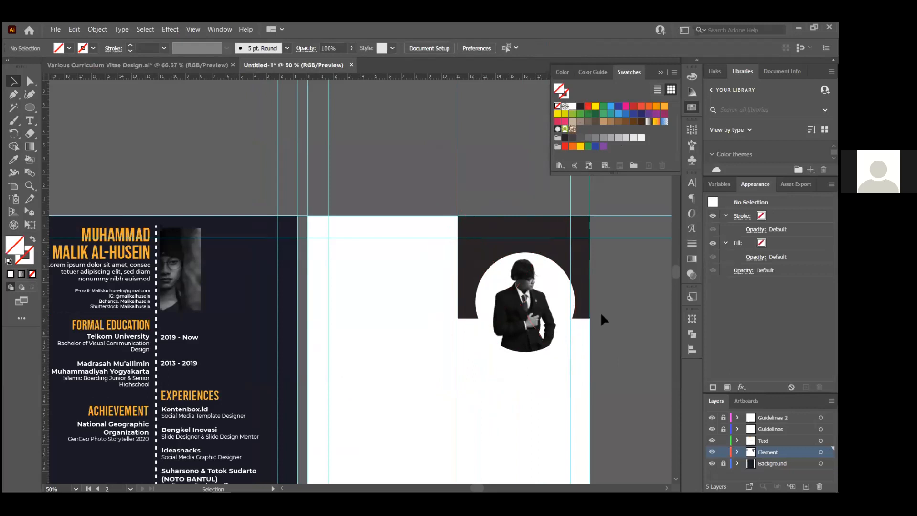
pyautogui.scroll(-2, 572, 329)
pyautogui.scroll(2, 599, 309)
# Resize the circle-cropped portrait to about 7.07 cm, then switch to Various Curriculum Vitae Design.ai
pyautogui.click(609, 339)
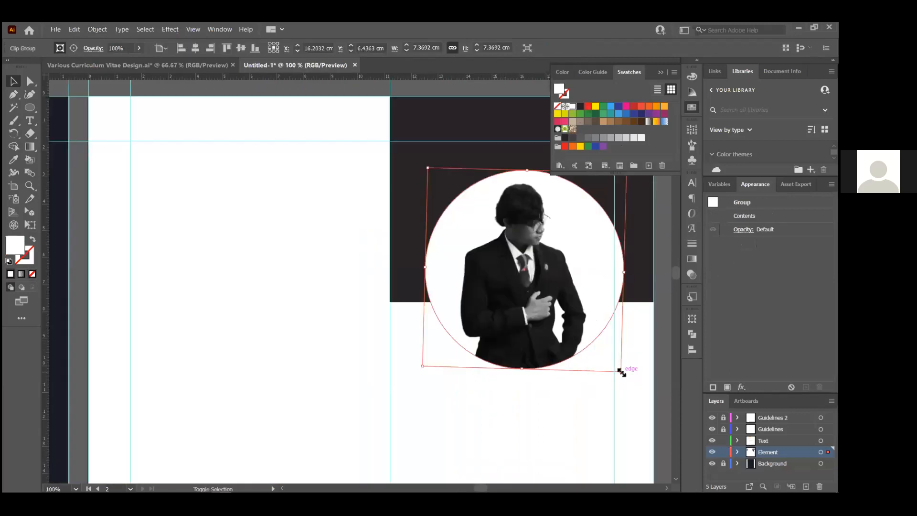
pyautogui.scroll(2, 623, 371)
pyautogui.moveTo(620, 368); pyautogui.dragTo(620, 363)
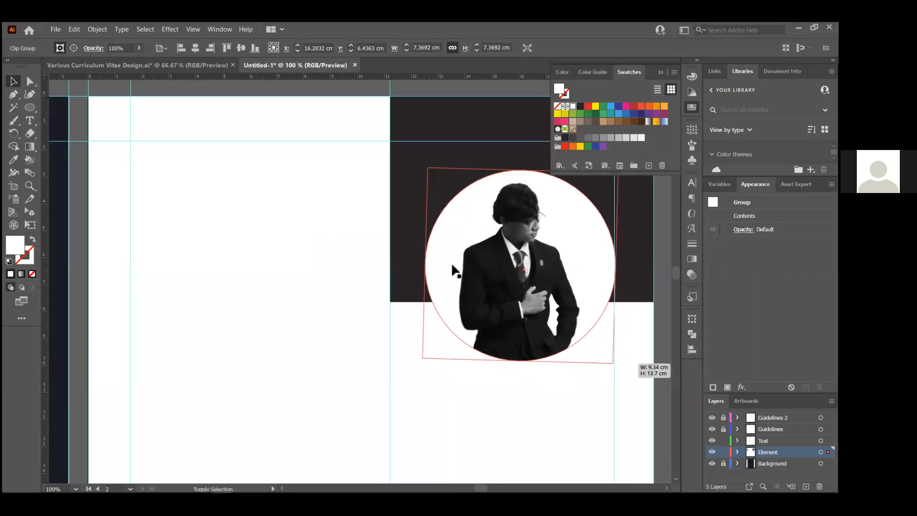
pyautogui.scroll(-1, 444, 264)
pyautogui.click(432, 378)
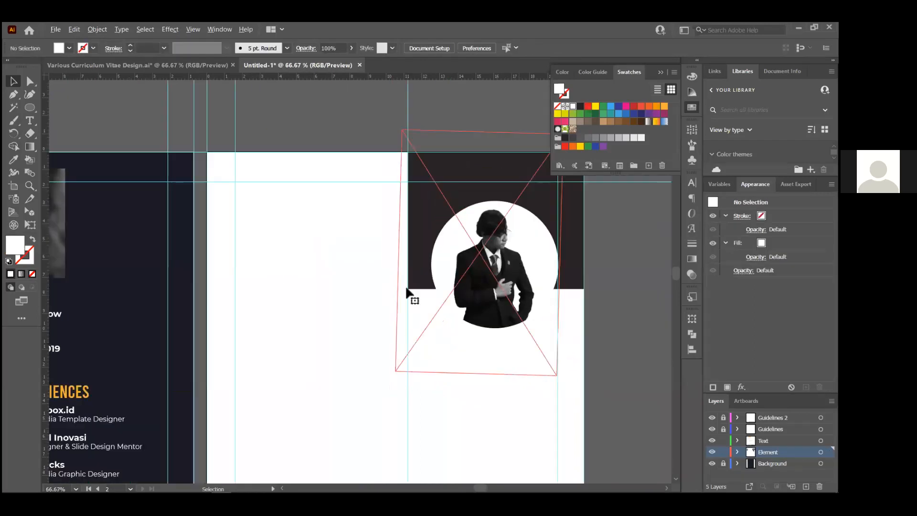
pyautogui.scroll(1, 407, 291)
pyautogui.click(391, 170)
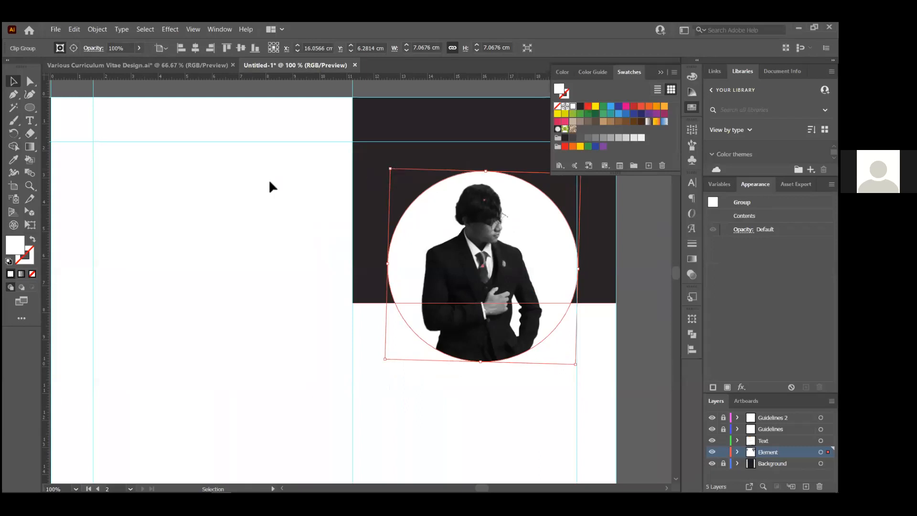
pyautogui.click(607, 253)
pyautogui.scroll(-3, 528, 215)
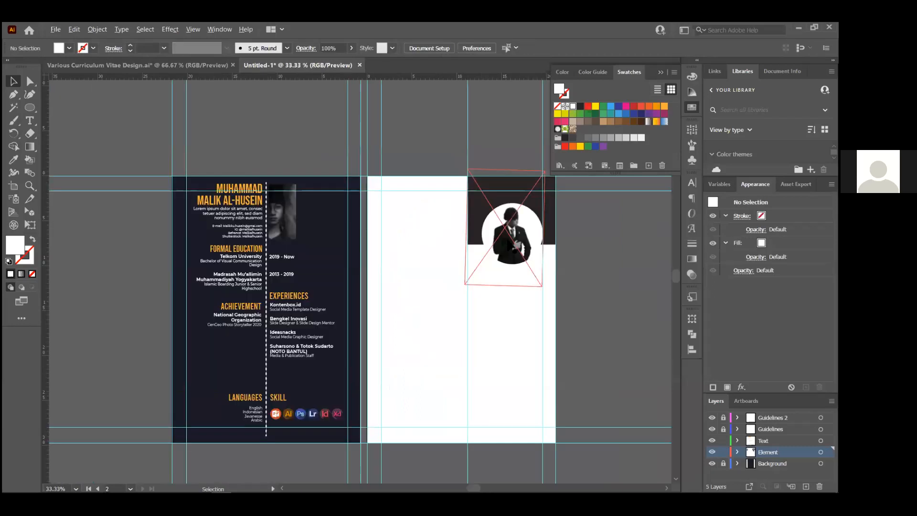
pyautogui.scroll(2, 507, 244)
pyautogui.scroll(-1, 496, 241)
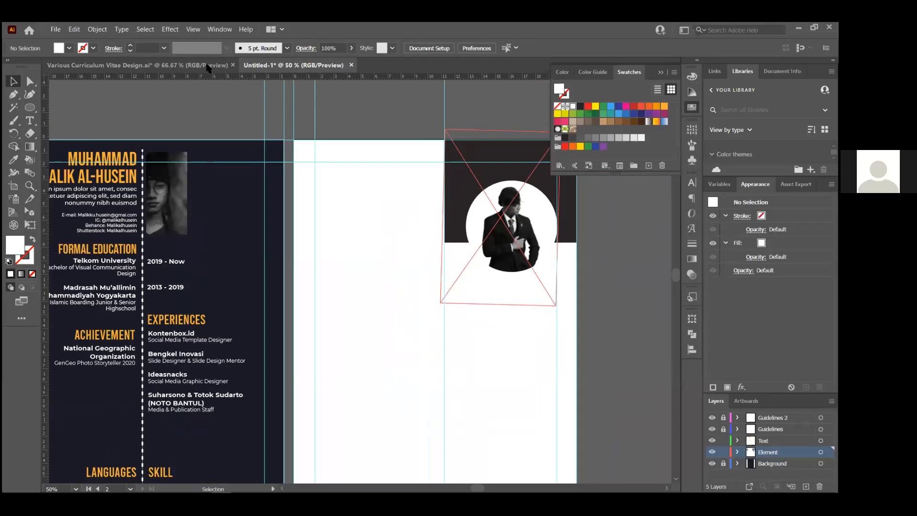
pyautogui.hotkey('ctrl', 'Tab')
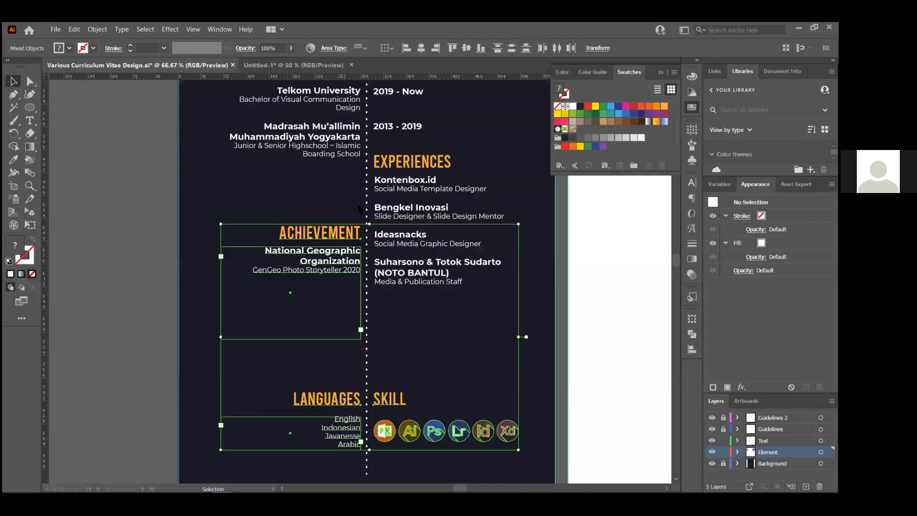
# Review the white CV template image in Edge, then return to Illustrator's Untitled-1 document
pyautogui.hotkey('ctrl', 'Tab')
pyautogui.hotkey('alt', 'Tab')
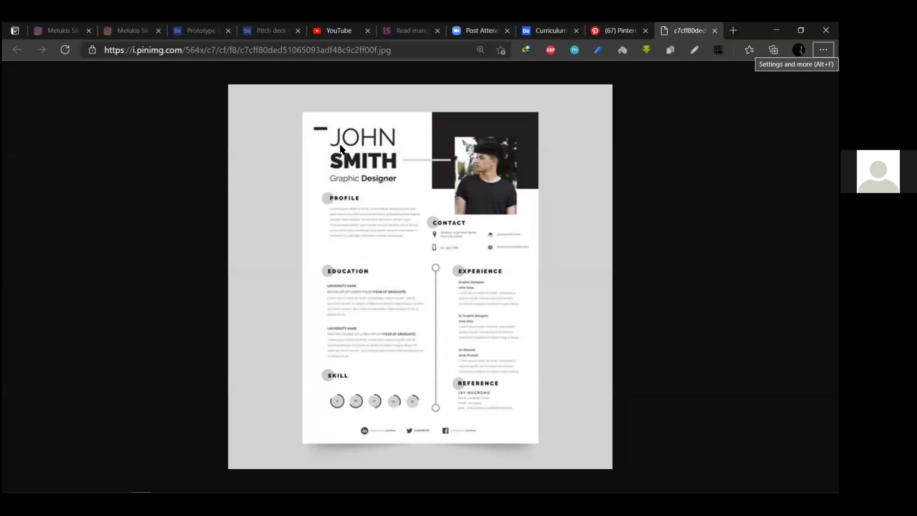
pyautogui.hotkey('alt', 'Tab')
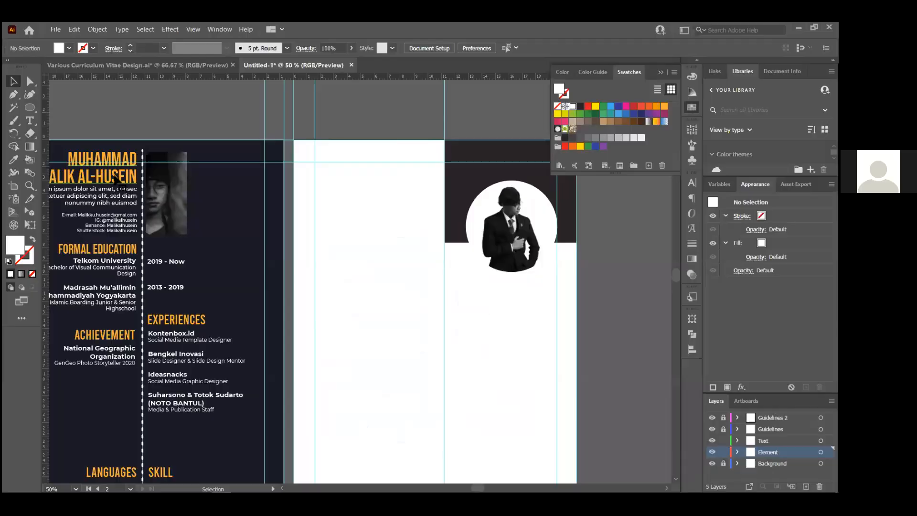
# Copy the name heading onto the white page, set it in Montserrat Regular and shrink it
pyautogui.moveTo(415, 219)
pyautogui.mouseDown()
pyautogui.moveTo(410, 210)
pyautogui.moveTo(419, 206)
pyautogui.mouseUp()
pyautogui.hotkey('ctrl', '=')
pyautogui.hotkey('ctrl', '=')
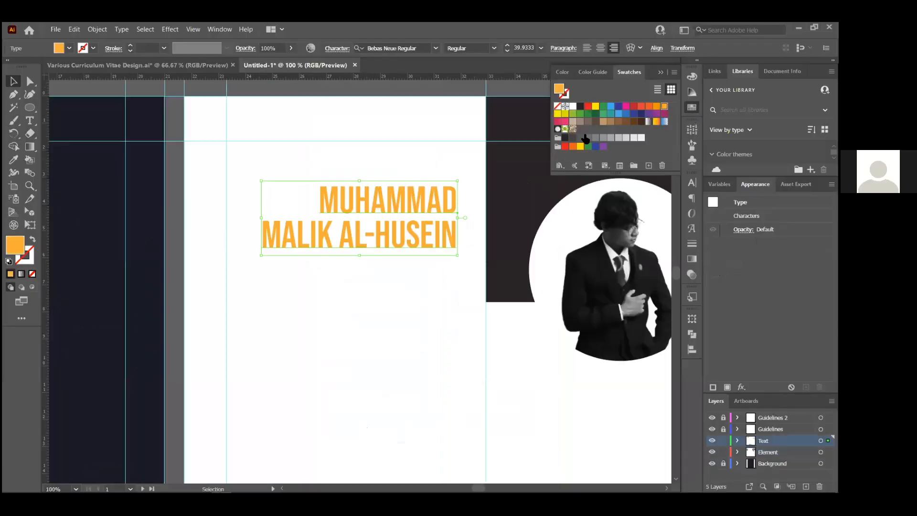
pyautogui.click(414, 191)
pyautogui.click(418, 48)
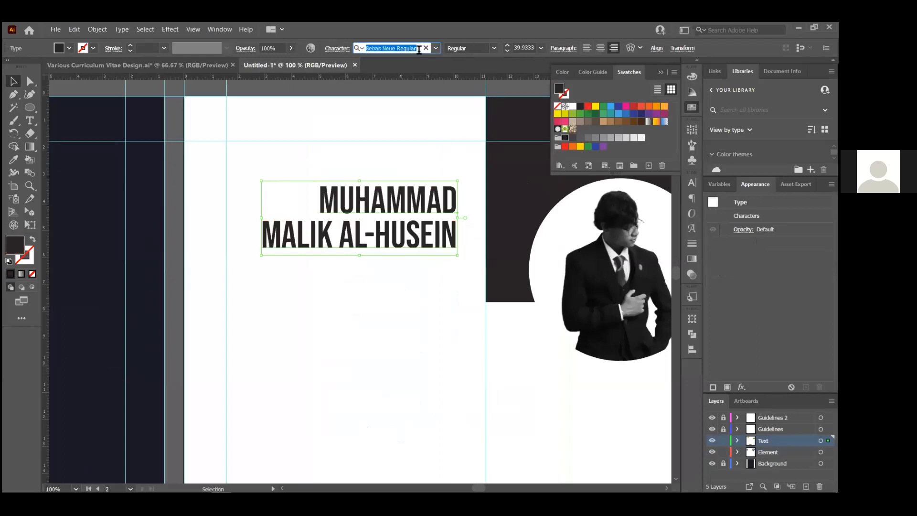
pyautogui.write('montserrat')
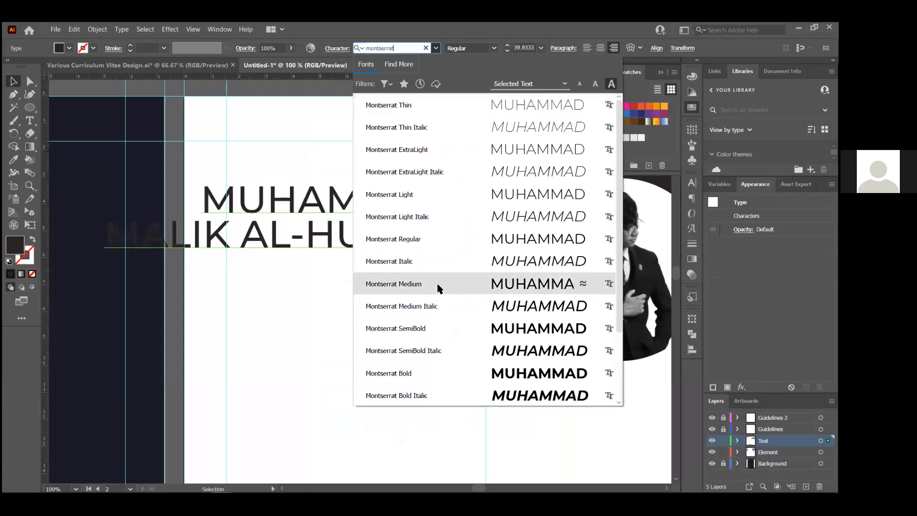
pyautogui.click(420, 247)
pyautogui.moveTo(108, 258); pyautogui.dragTo(210, 237)
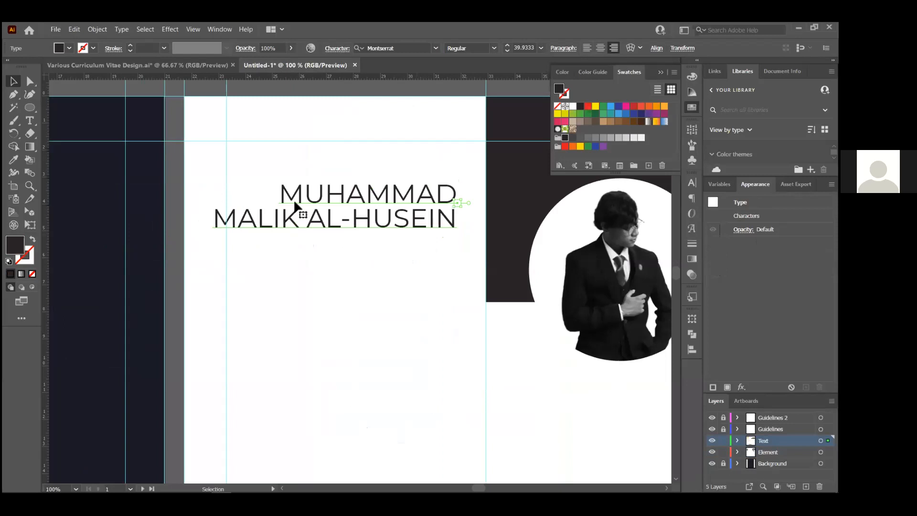
pyautogui.scroll(1, 299, 207)
pyautogui.scroll(-1, 300, 206)
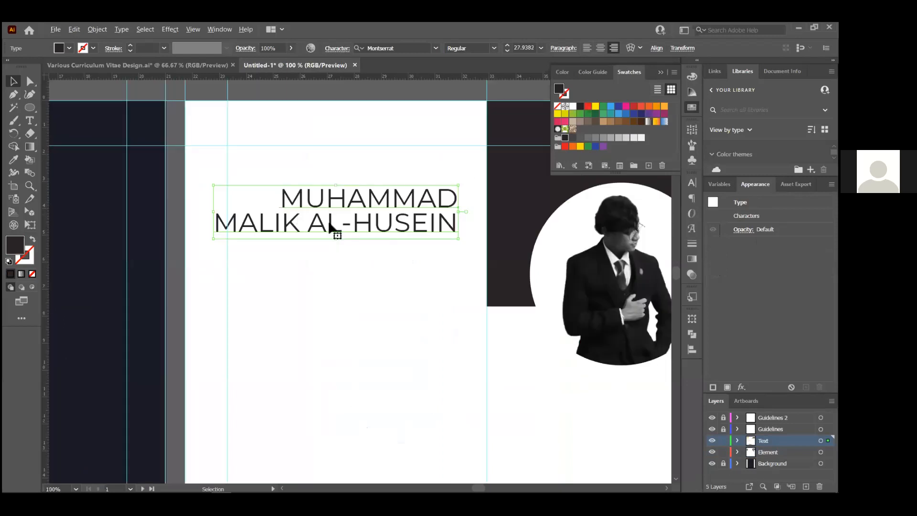
pyautogui.press('t')
pyautogui.moveTo(218, 227); pyautogui.dragTo(464, 233)
pyautogui.click(541, 48)
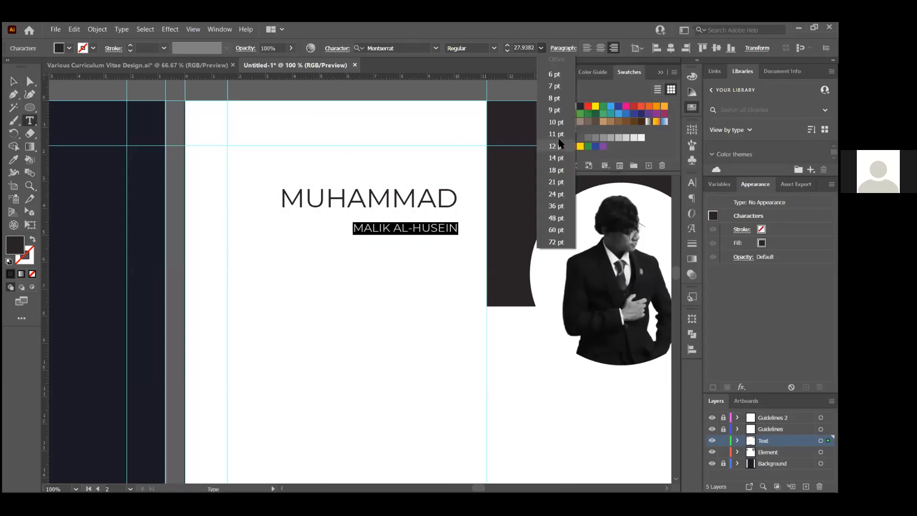
pyautogui.click(556, 182)
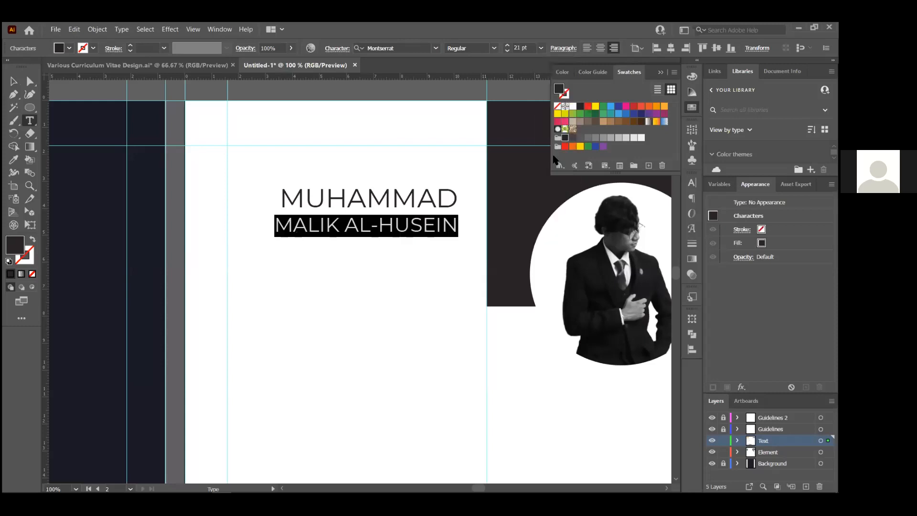
pyautogui.click(495, 49)
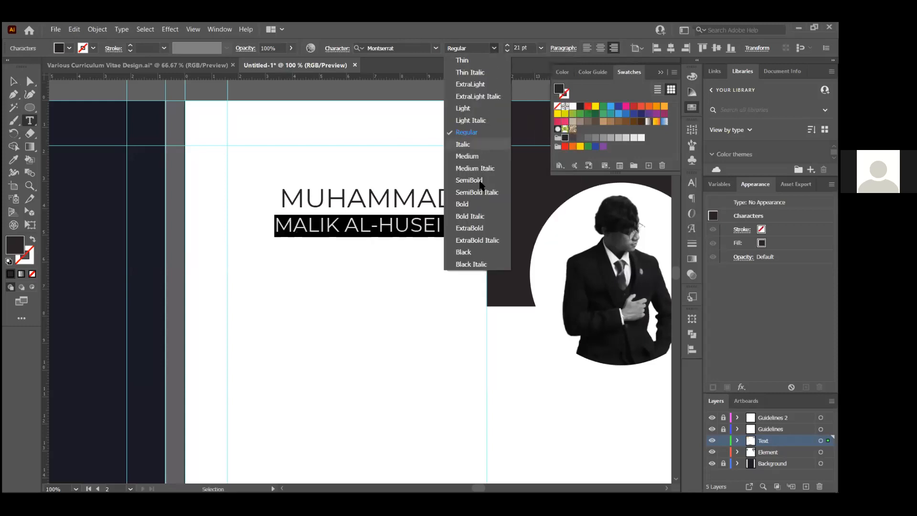
pyautogui.click(476, 204)
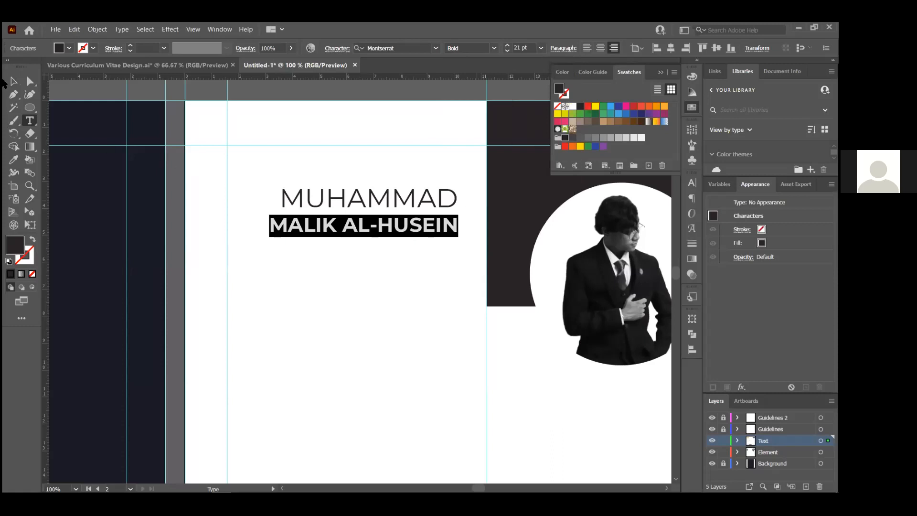
pyautogui.press('Escape')
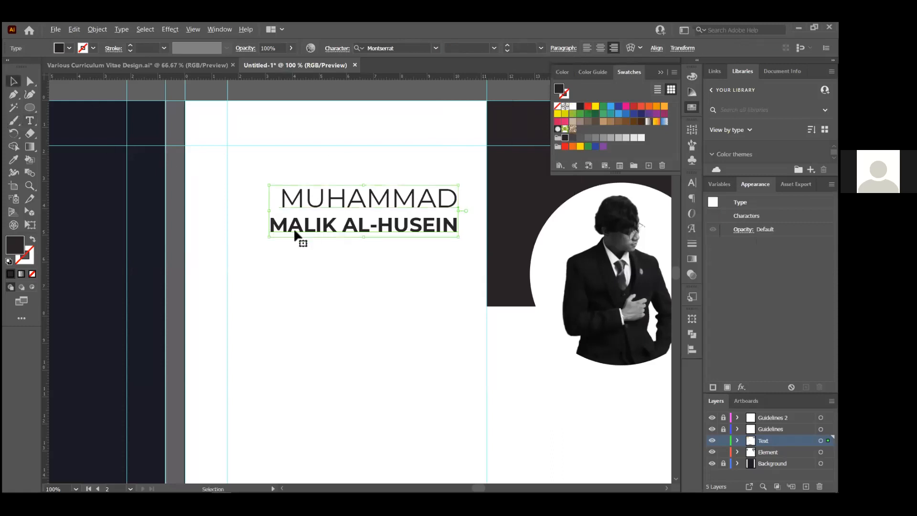
# Set the MUHAMMAD line of the name heading to 30 pt
pyautogui.hotkey('ctrl', '=')
pyautogui.doubleClick(267, 219)
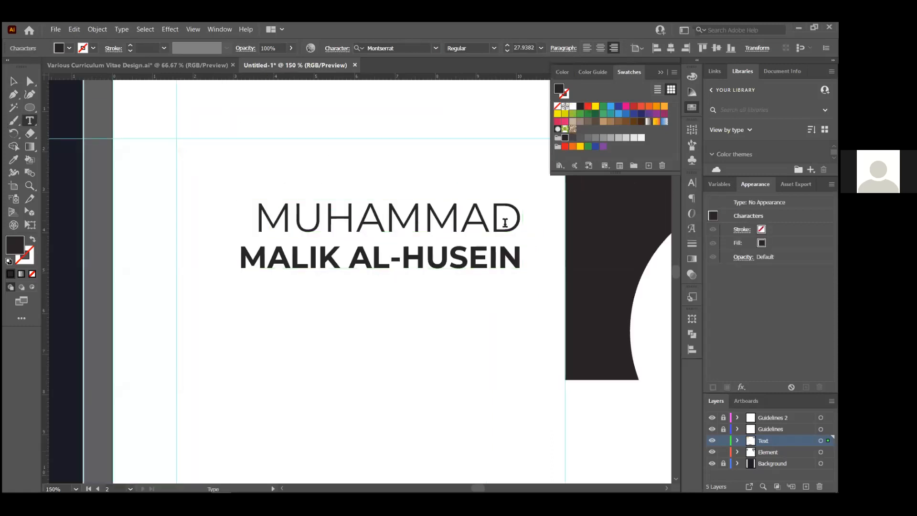
pyautogui.tripleClick(538, 223)
pyautogui.click(541, 48)
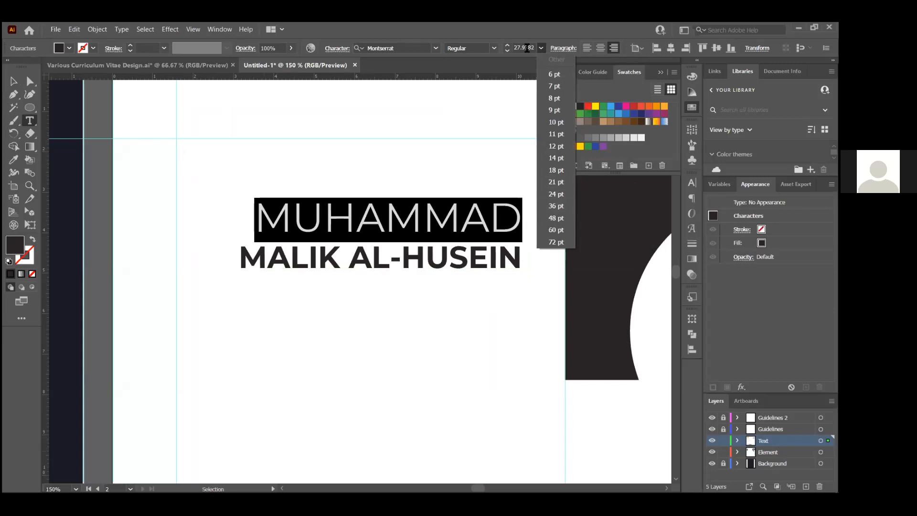
pyautogui.click(527, 48)
pyautogui.click(527, 48)
pyautogui.write('30')
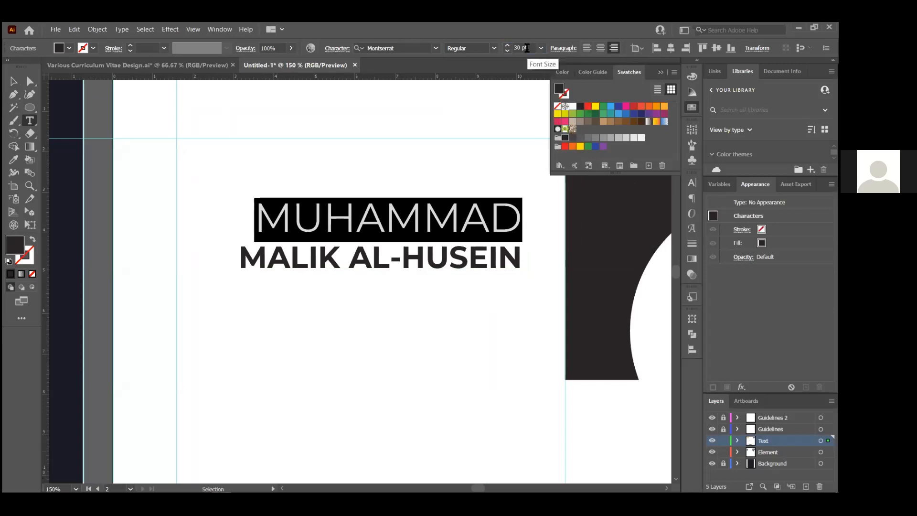
pyautogui.press('Return')
pyautogui.click(17, 83)
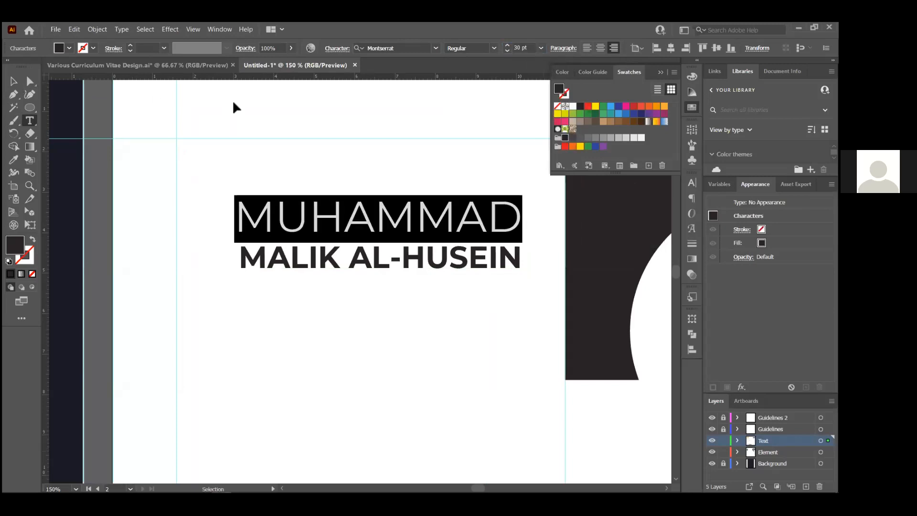
# Move the name heading up and slightly right, then enlarge it
pyautogui.click(422, 178)
pyautogui.scroll(-2, 422, 179)
pyautogui.scroll(1, 405, 213)
pyautogui.moveTo(405, 214); pyautogui.dragTo(373, 182)
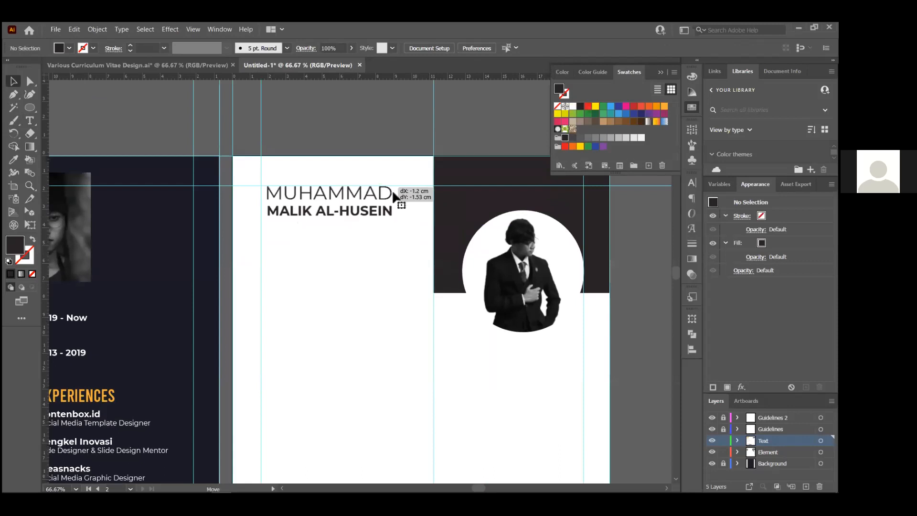
pyautogui.scroll(2, 375, 224)
pyautogui.moveTo(369, 235); pyautogui.dragTo(439, 284)
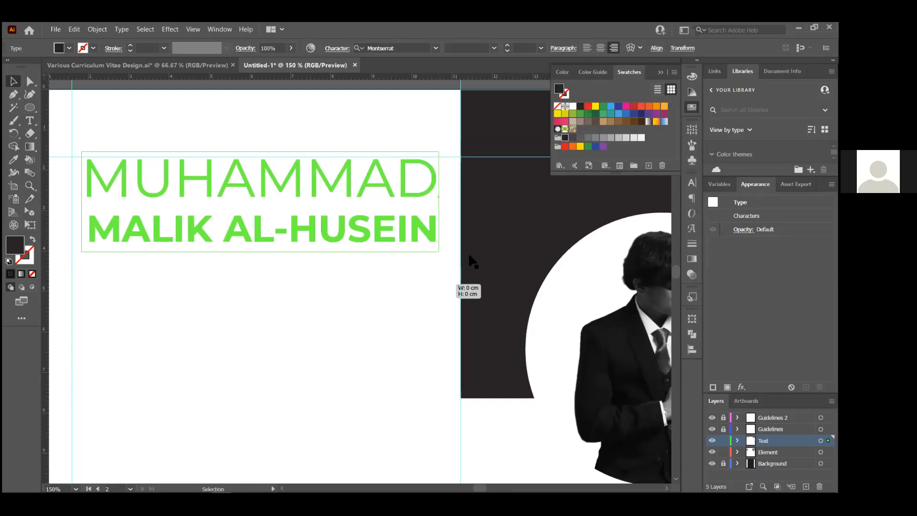
pyautogui.scroll(-3, 468, 252)
pyautogui.scroll(3, 297, 248)
pyautogui.moveTo(287, 253); pyautogui.dragTo(456, 223)
pyautogui.scroll(-3, 459, 224)
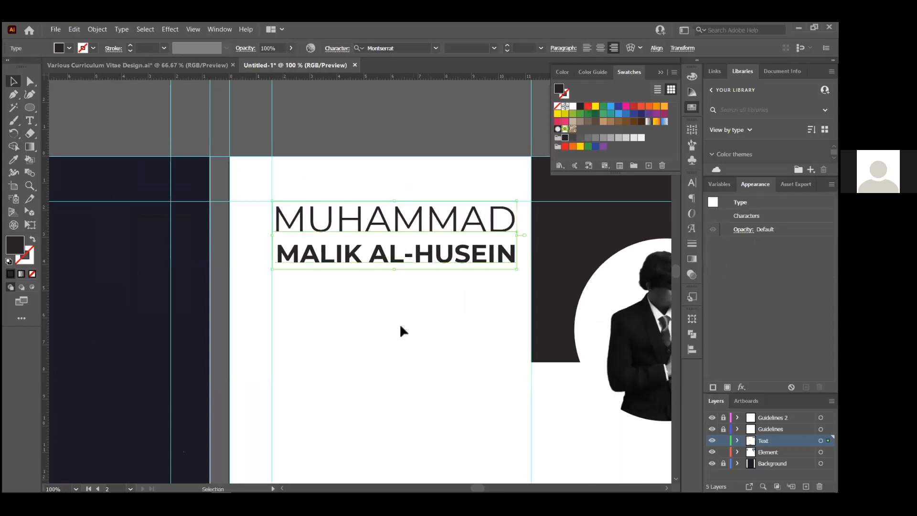
# Check the reference CV, then Alt-drag a copy of the heading 3.1 cm below the original
pyautogui.hotkey('alt', 'Tab')
pyautogui.hotkey('alt', 'Tab')
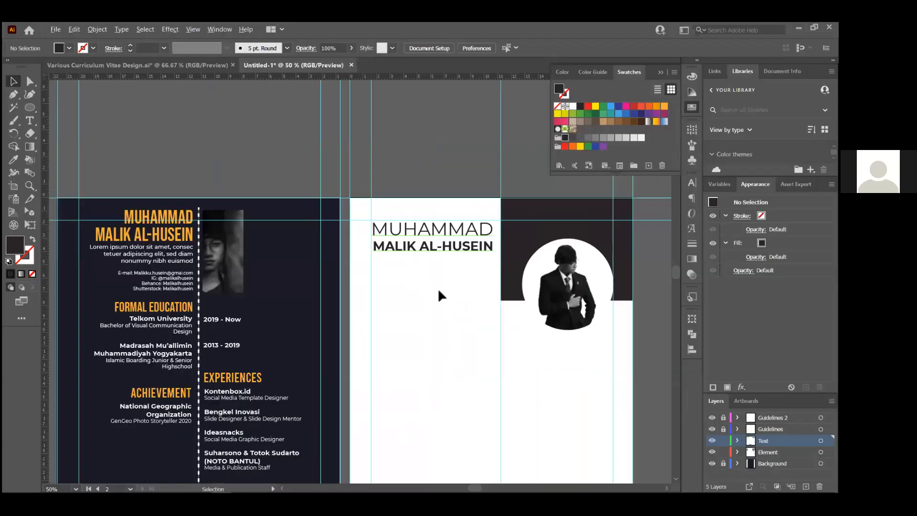
pyautogui.scroll(3, 456, 255)
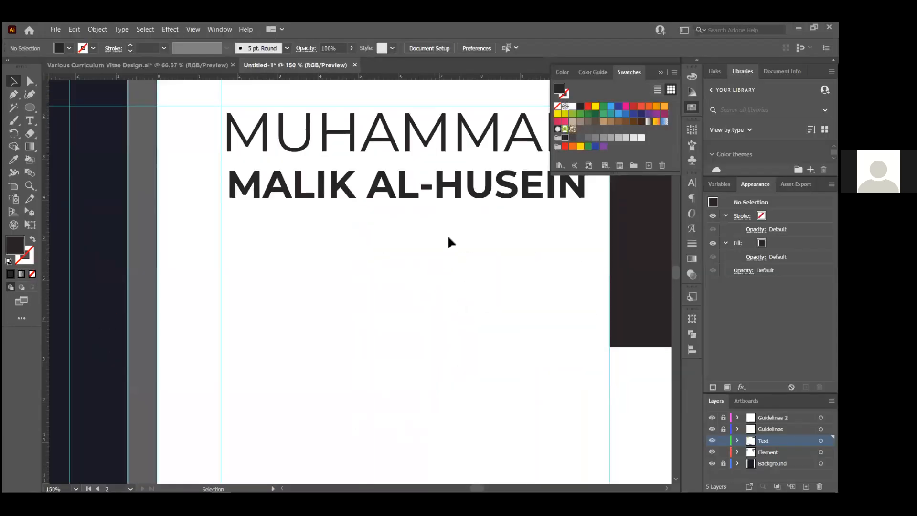
pyautogui.click(456, 190)
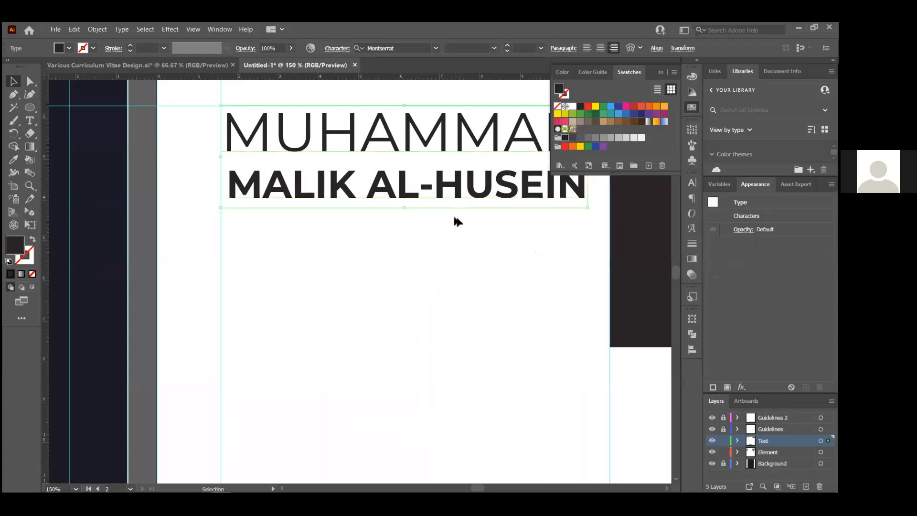
pyautogui.moveTo(453, 218); pyautogui.dragTo(477, 308)
# Retype the duplicated heading as 'Graphic Designer' on a single line
pyautogui.doubleClick(435, 263)
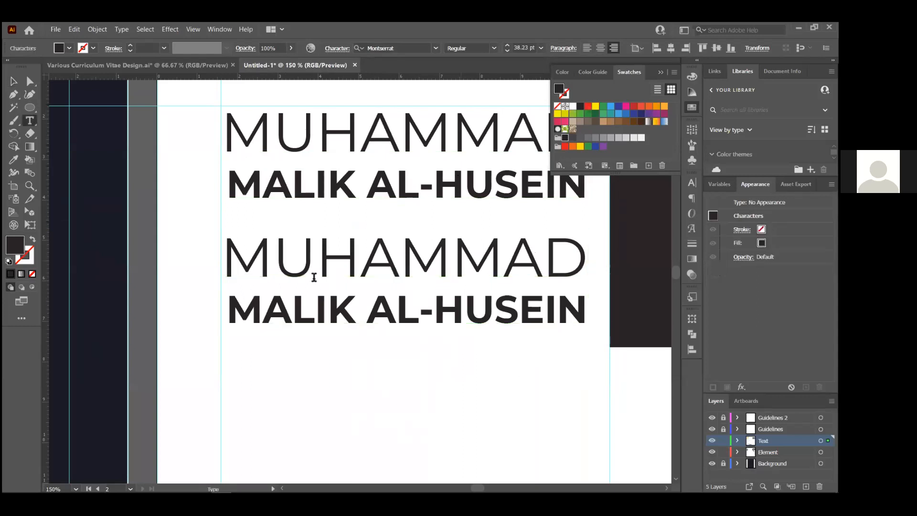
pyautogui.moveTo(232, 261); pyautogui.dragTo(576, 268)
pyautogui.write('G')
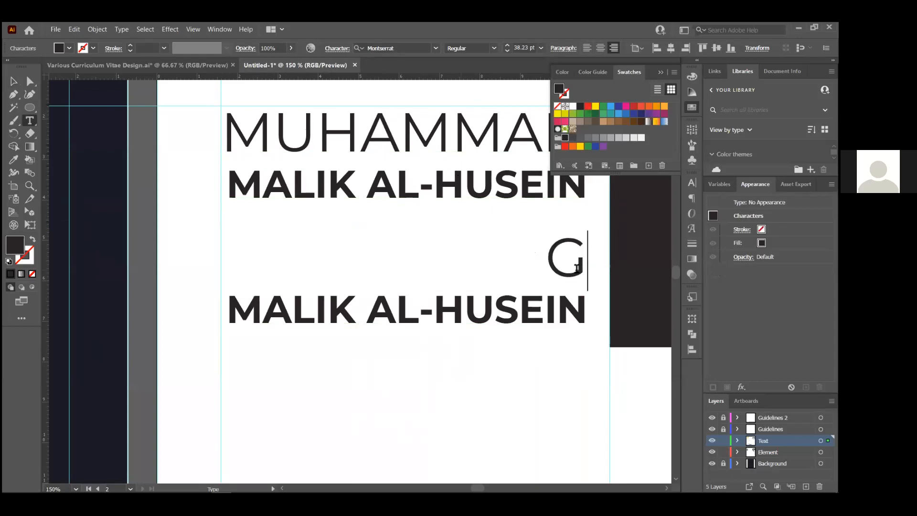
pyautogui.write('prah')
pyautogui.press('BackSpace')
pyautogui.press('BackSpace')
pyautogui.press('BackSpace')
pyautogui.press('BackSpace')
pyautogui.write('ra')
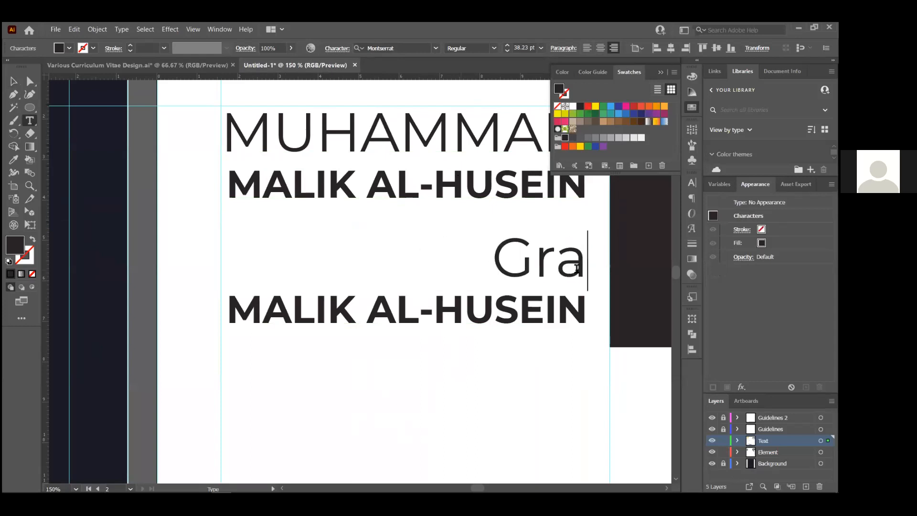
pyautogui.write('phic')
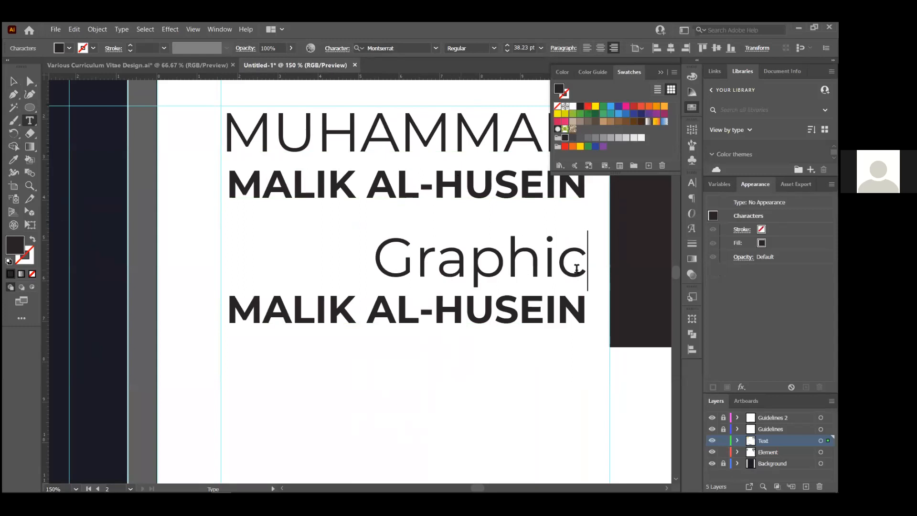
pyautogui.press('Down')
pyautogui.hotkey('shift', 'Home')
pyautogui.write('Designer')
pyautogui.press('Left')
pyautogui.press('Left')
pyautogui.press('Left')
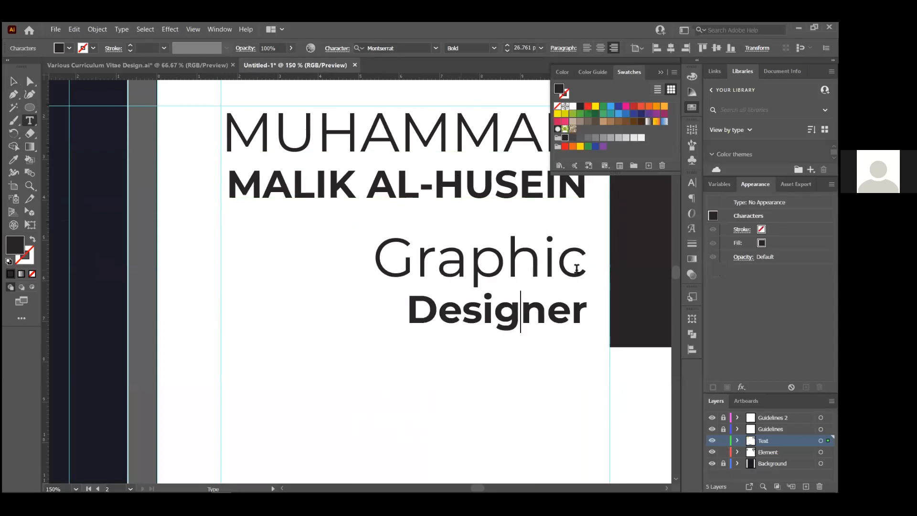
pyautogui.press('Home')
pyautogui.press('BackSpace')
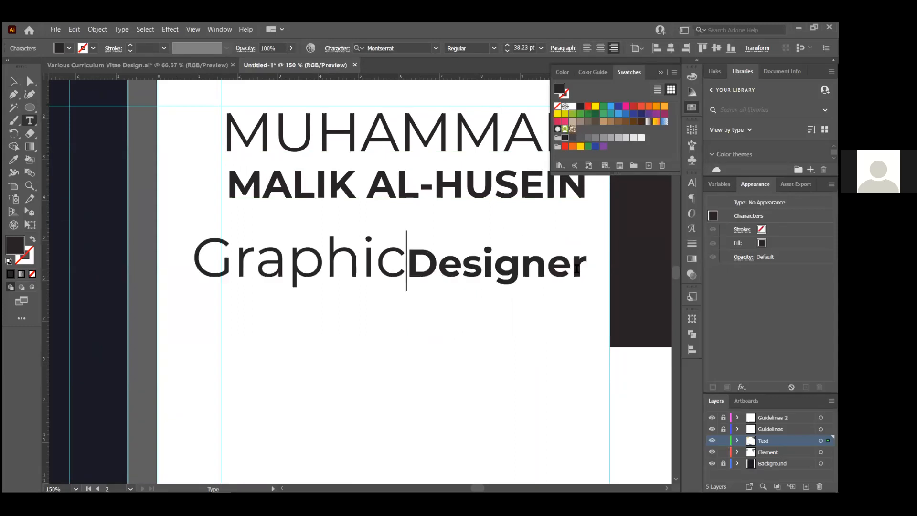
# Set Graphic Designer to 16 pt, move it beneath the name, and scale it to about 21.9 pt
pyautogui.hotkey('ctrl', 'a')
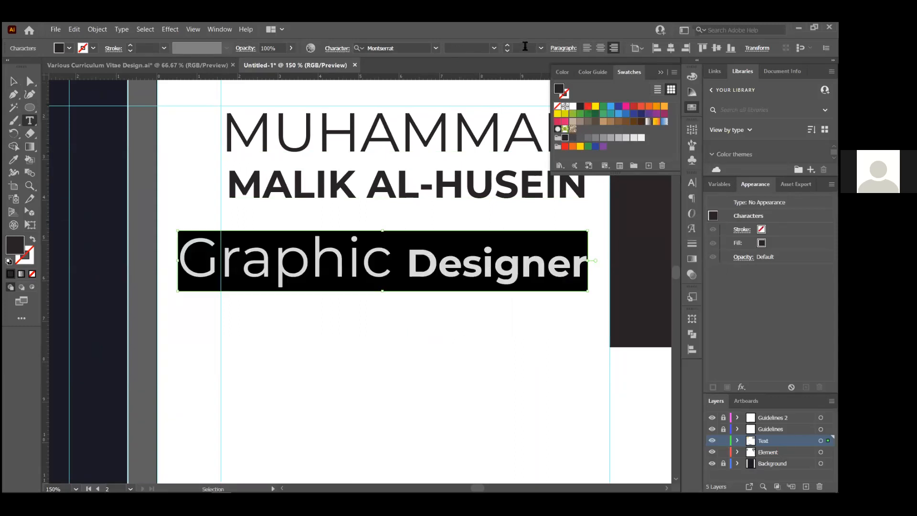
pyautogui.click(524, 45)
pyautogui.write('16')
pyautogui.press('Return')
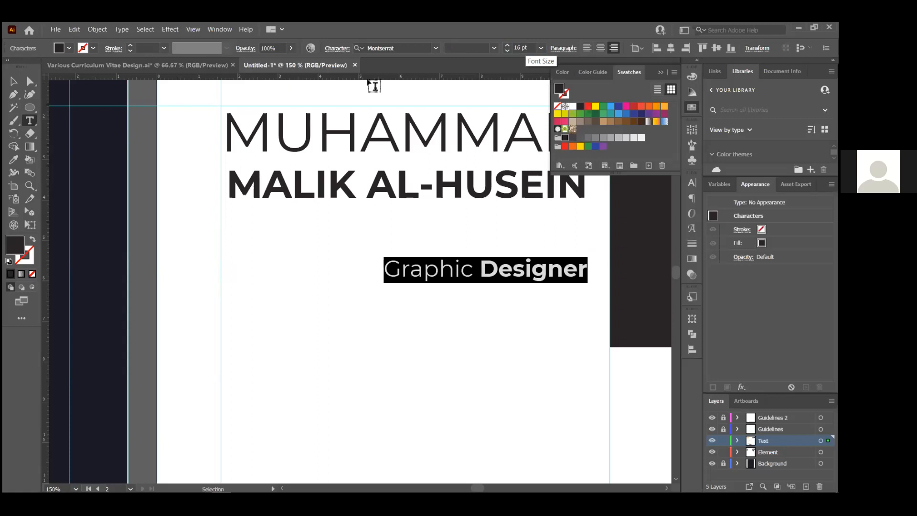
pyautogui.click(14, 81)
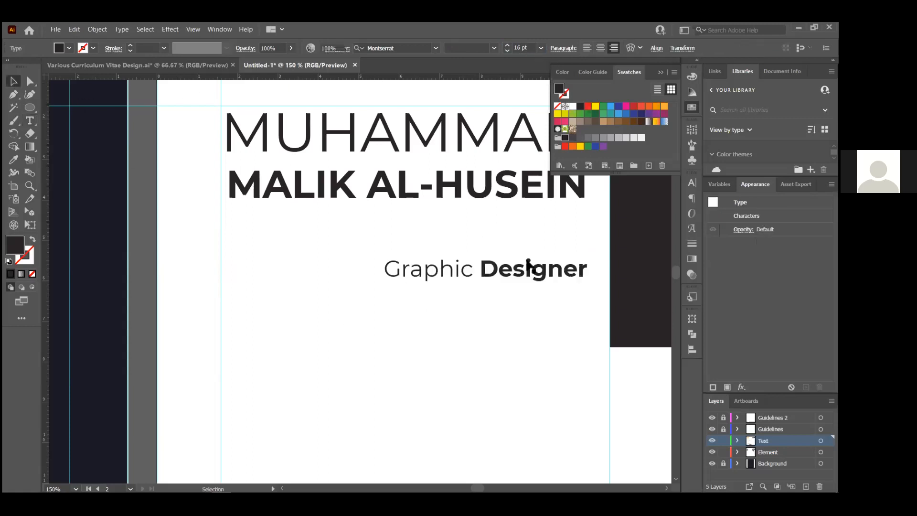
pyautogui.click(518, 241)
pyautogui.moveTo(533, 266); pyautogui.dragTo(529, 221)
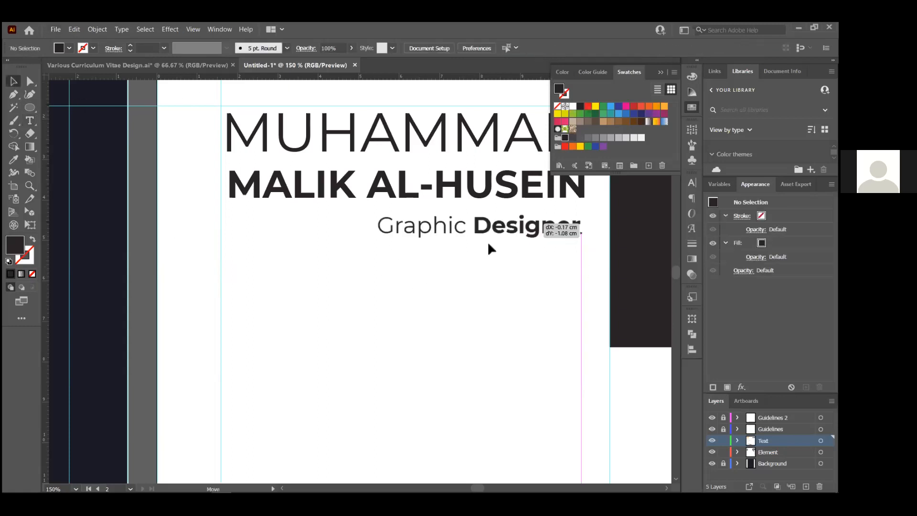
pyautogui.moveTo(382, 239); pyautogui.dragTo(306, 249)
# After checking the reference, make the word Designer SemiBold
pyautogui.hotkey('alt', 'Tab')
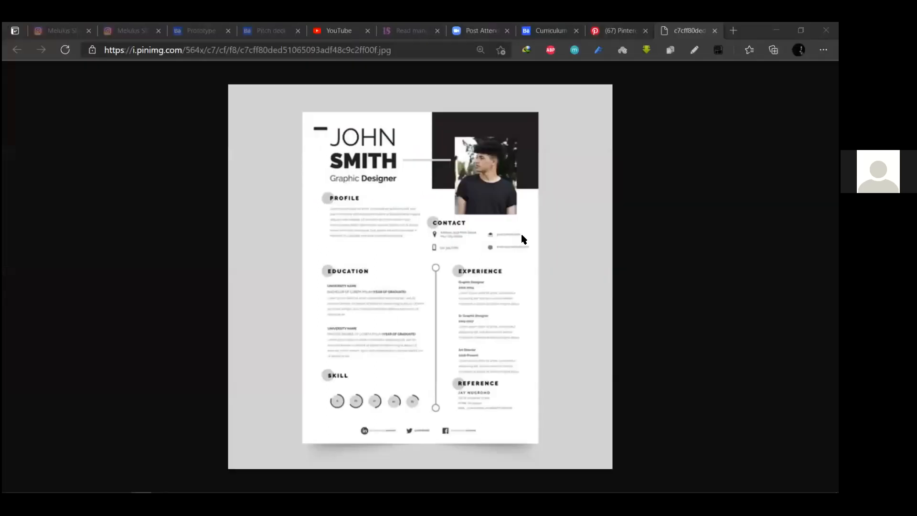
pyautogui.hotkey('alt', 'Tab')
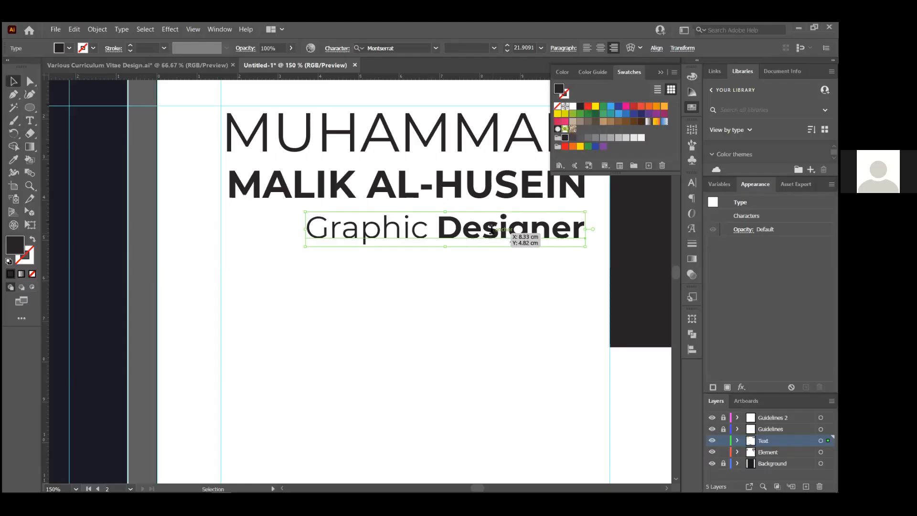
pyautogui.click(493, 48)
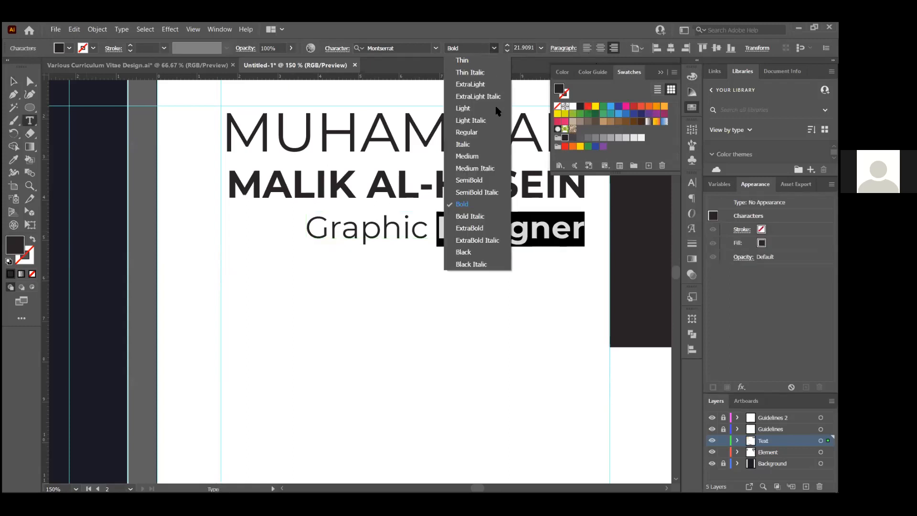
pyautogui.click(485, 182)
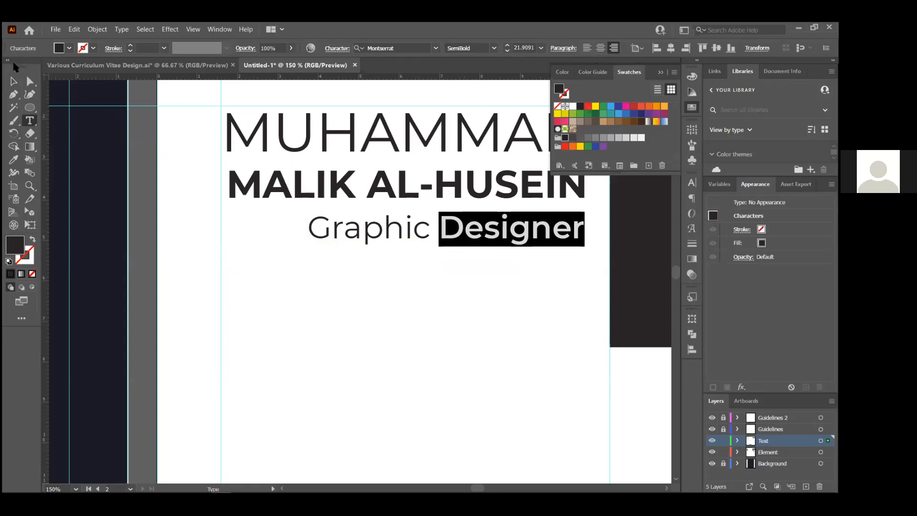
pyautogui.press('Escape')
pyautogui.click(428, 315)
pyautogui.scroll(-1, 428, 316)
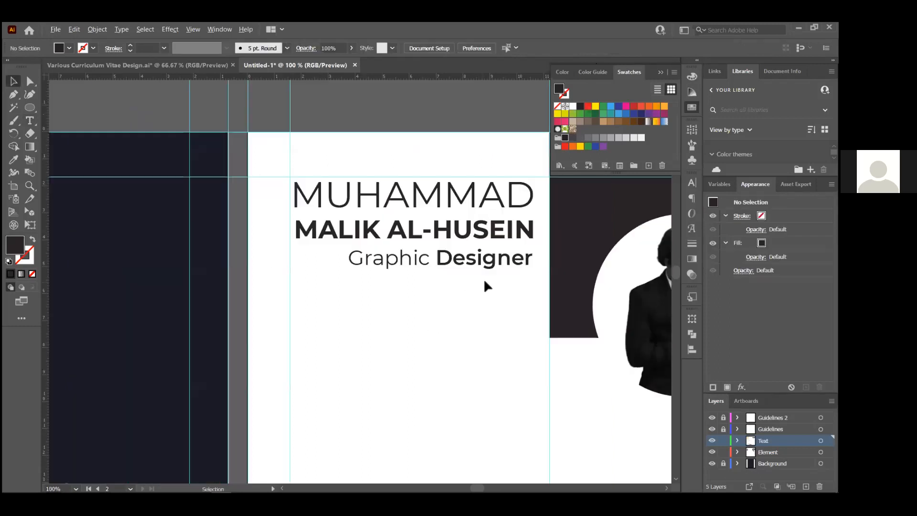
# Nudge the Graphic Designer line left to align with the name heading's left edge
pyautogui.hotkey('alt', 'Tab')
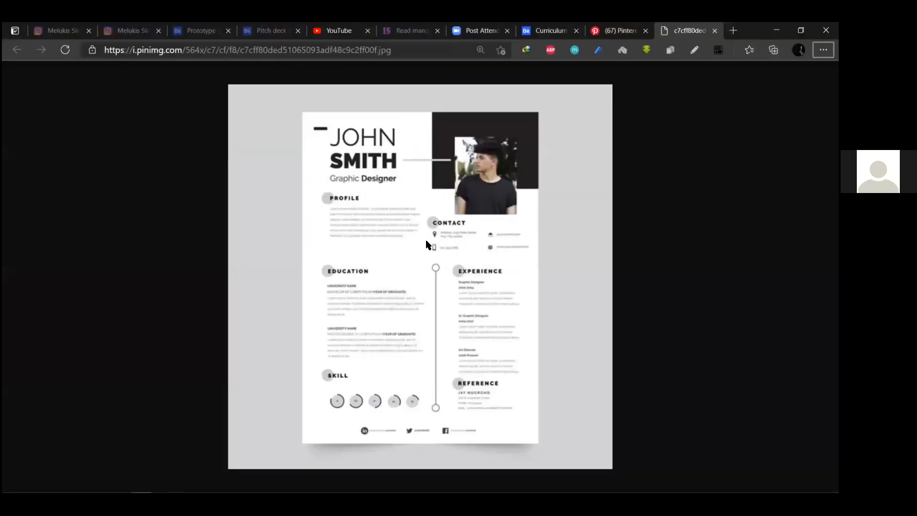
pyautogui.hotkey('alt', 'Tab')
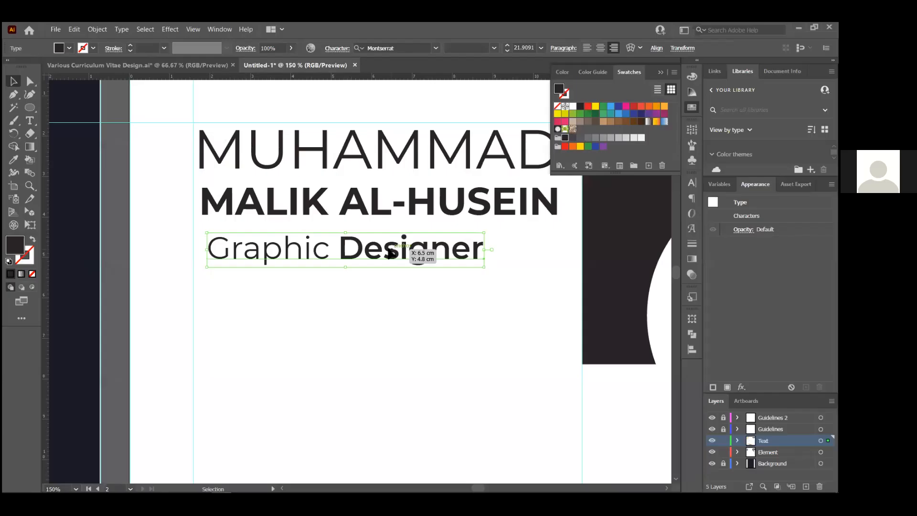
pyautogui.moveTo(386, 250); pyautogui.dragTo(384, 249)
pyautogui.click(436, 342)
pyautogui.scroll(-1, 436, 342)
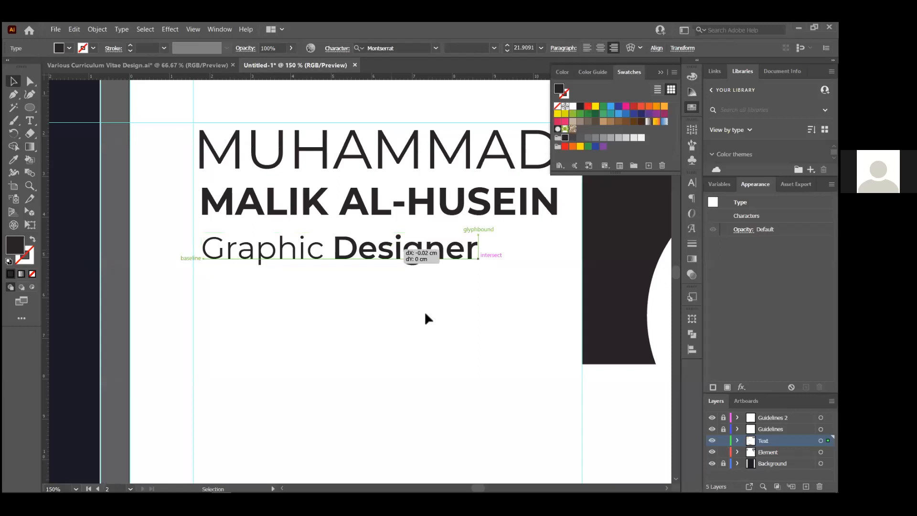
pyautogui.scroll(1, 275, 219)
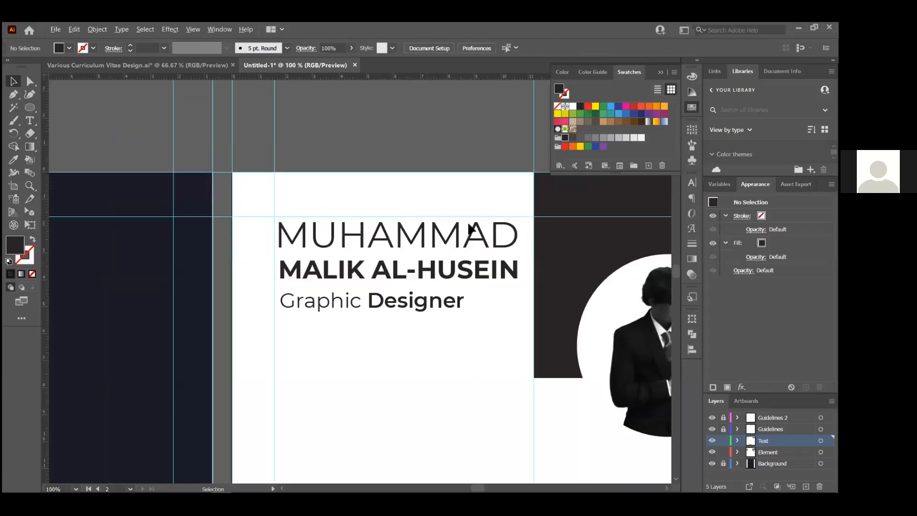
pyautogui.press('m')
pyautogui.scroll(2, 295, 189)
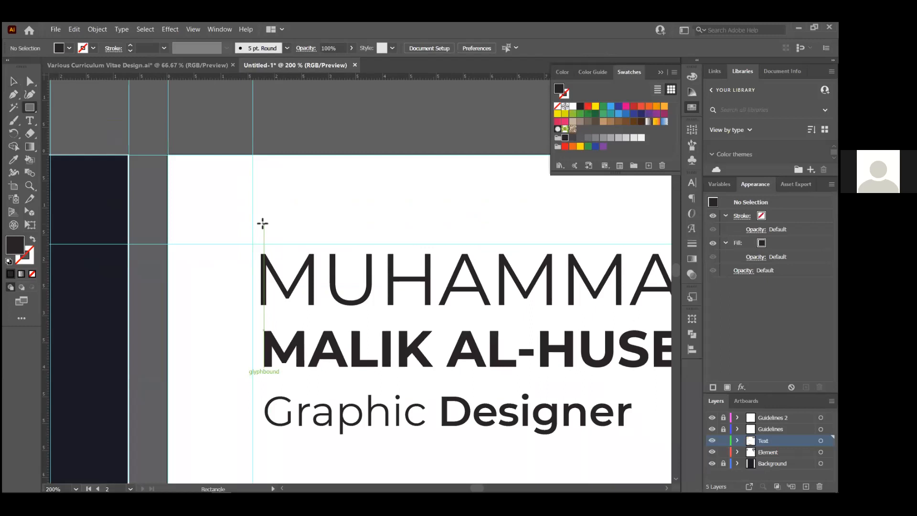
# Draw a thin dark bar above the name heading and make it thinner
pyautogui.moveTo(261, 243)
pyautogui.mouseDown()
pyautogui.moveTo(440, 237)
pyautogui.moveTo(438, 227)
pyautogui.moveTo(453, 224)
pyautogui.mouseUp()
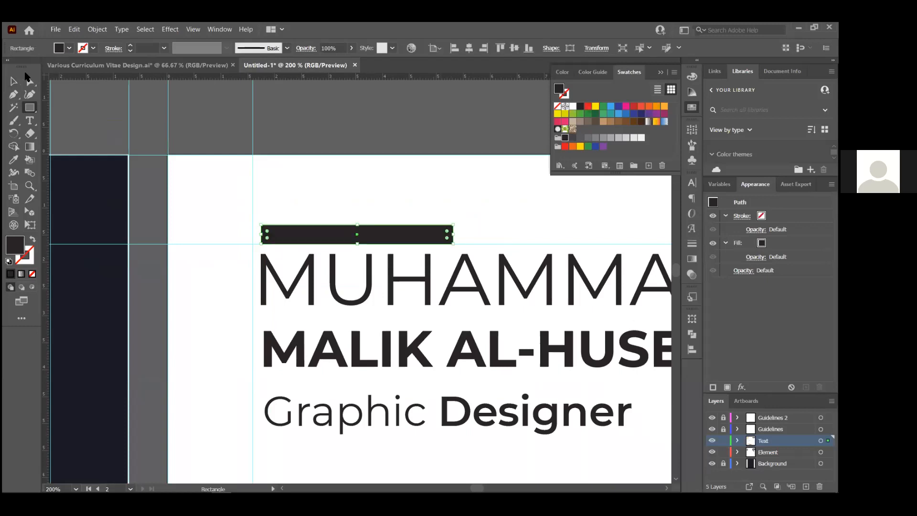
pyautogui.press('v')
pyautogui.click(312, 127)
pyautogui.click(340, 242)
pyautogui.hotkey('ctrl', '=')
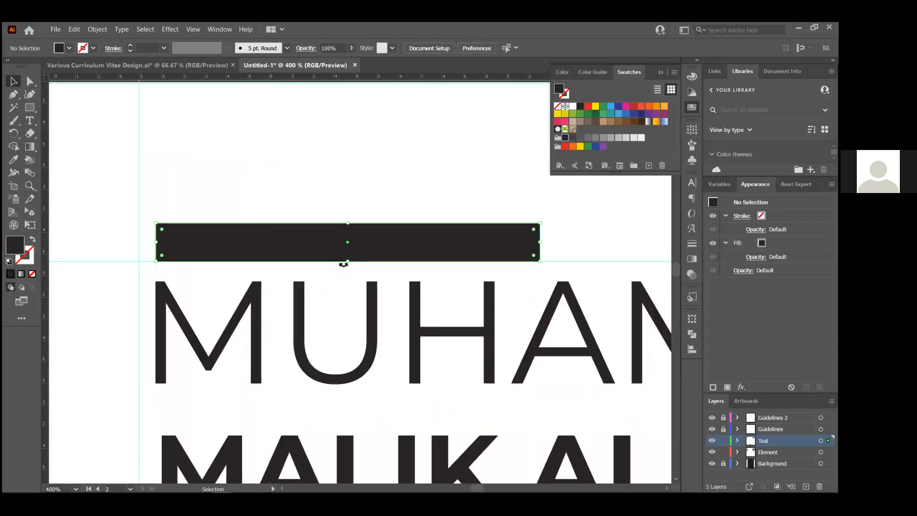
pyautogui.moveTo(348, 223); pyautogui.dragTo(348, 214)
pyautogui.click(349, 214)
pyautogui.hotkey('alt', 'Tab')
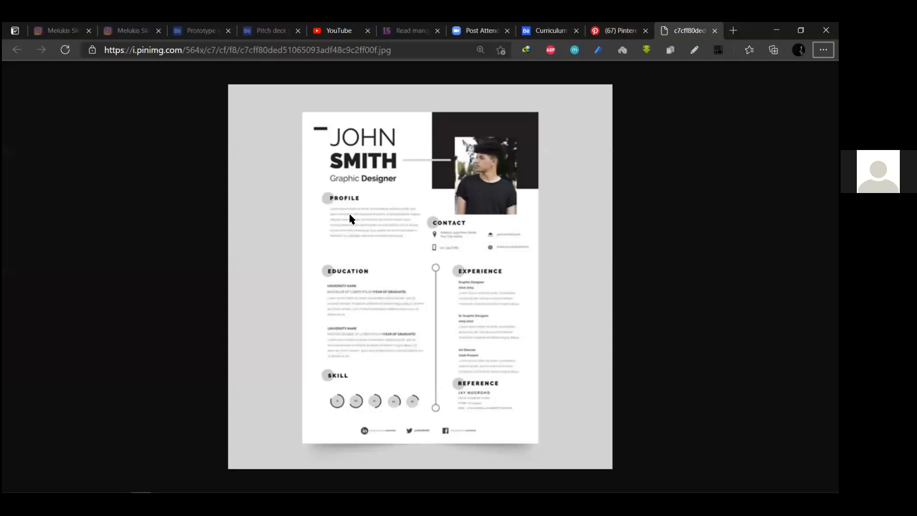
pyautogui.hotkey('alt', 'Tab')
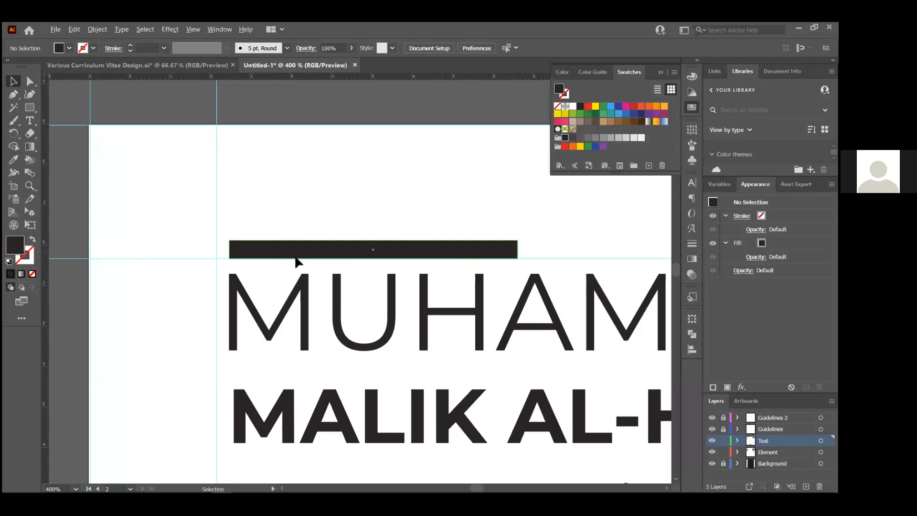
# Move the bar left, shorten it to about 1.19 × 0.23 cm, and compare with the reference CV
pyautogui.hscroll(-3, 209, 239)
pyautogui.moveTo(415, 245); pyautogui.dragTo(310, 247)
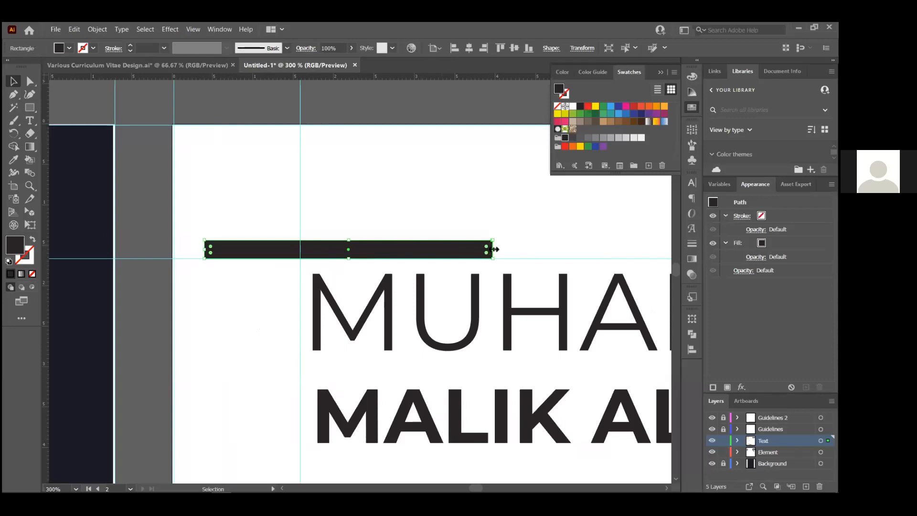
pyautogui.moveTo(495, 249); pyautogui.dragTo(300, 249)
pyautogui.click(382, 234)
pyautogui.scroll(-3, 382, 232)
pyautogui.scroll(-2, 414, 227)
pyautogui.scroll(5, 373, 237)
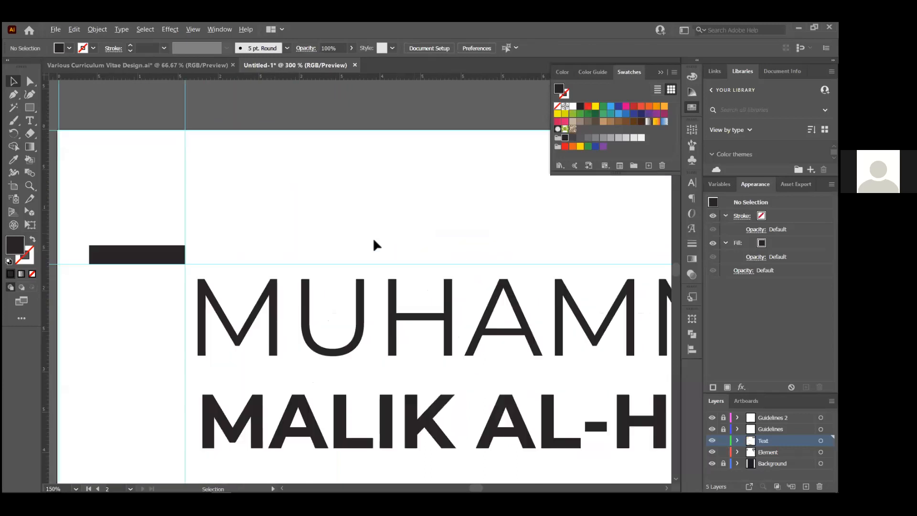
pyautogui.click(153, 253)
pyautogui.moveTo(138, 246); pyautogui.dragTo(139, 254)
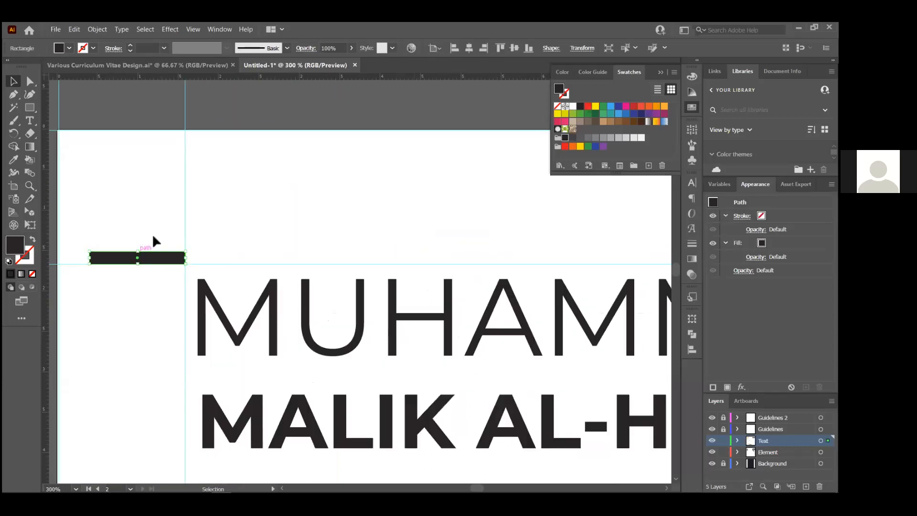
pyautogui.click(154, 242)
pyautogui.scroll(-4, 338, 229)
pyautogui.scroll(-3, 353, 229)
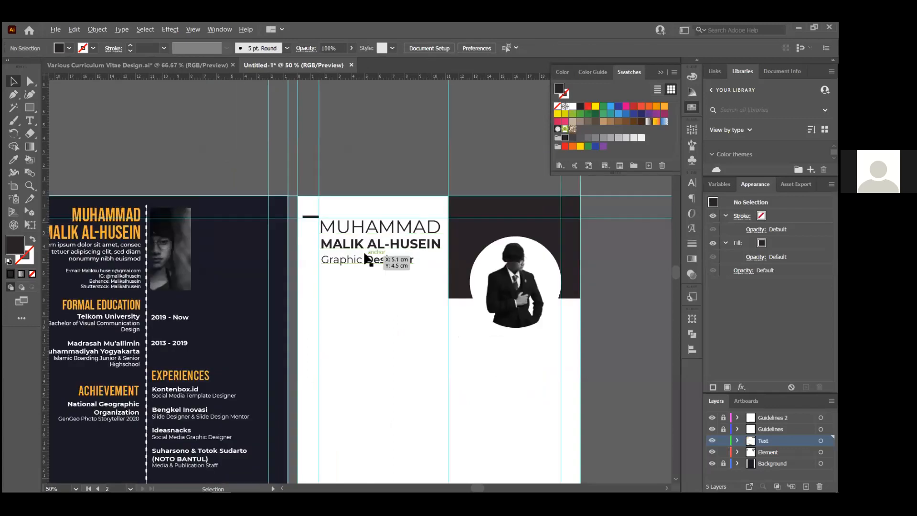
pyautogui.scroll(2, 368, 261)
pyautogui.scroll(-2, 365, 256)
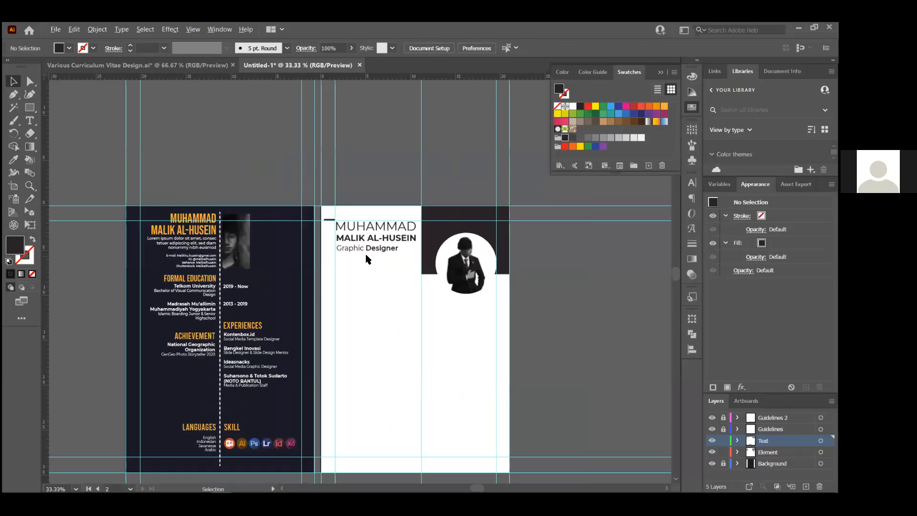
pyautogui.hotkey('alt', 'Tab')
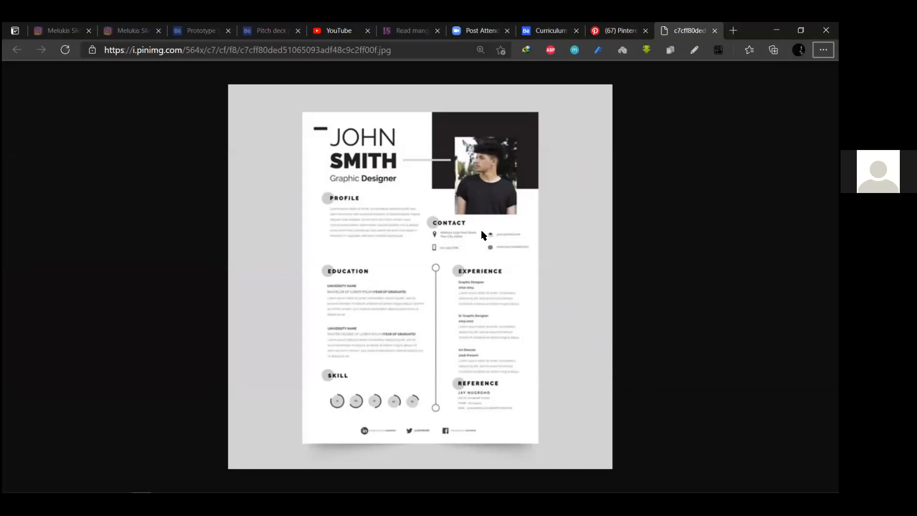
# Drag the Formal education heading onto the white page and set its font to Montserrat Bold
pyautogui.hotkey('alt', 'Tab')
pyautogui.scroll(1, 302, 330)
pyautogui.moveTo(114, 256); pyautogui.dragTo(403, 253)
pyautogui.scroll(3, 400, 251)
pyautogui.click(415, 48)
pyautogui.write('mon')
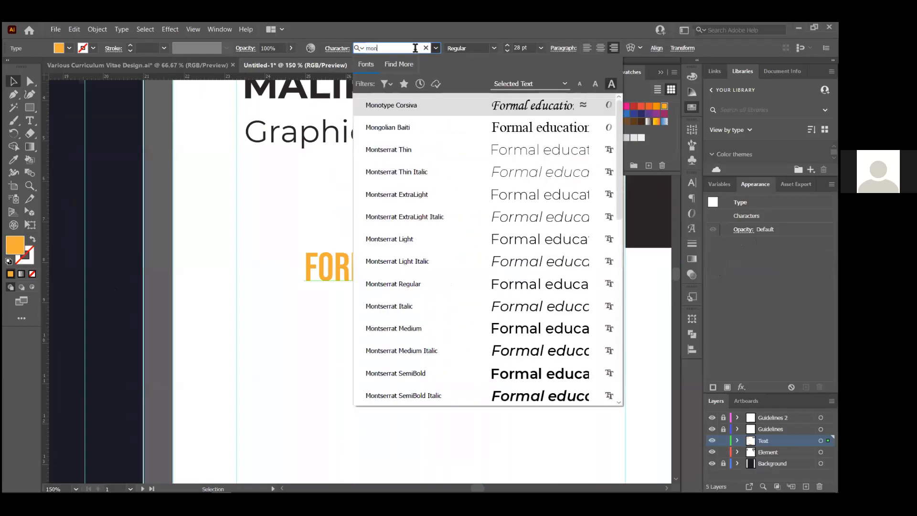
pyautogui.write('serrat')
pyautogui.press('BackSpace')
pyautogui.press('BackSpace')
pyautogui.press('BackSpace')
pyautogui.press('BackSpace')
pyautogui.press('BackSpace')
pyautogui.press('BackSpace')
pyautogui.write('tserr')
pyautogui.press('Down')
pyautogui.press('Down')
pyautogui.press('Down')
pyautogui.press('Down')
pyautogui.press('Down')
pyautogui.press('Down')
pyautogui.press('Down')
pyautogui.press('Down')
pyautogui.press('Down')
pyautogui.press('Down')
pyautogui.press('Down')
pyautogui.press('Down')
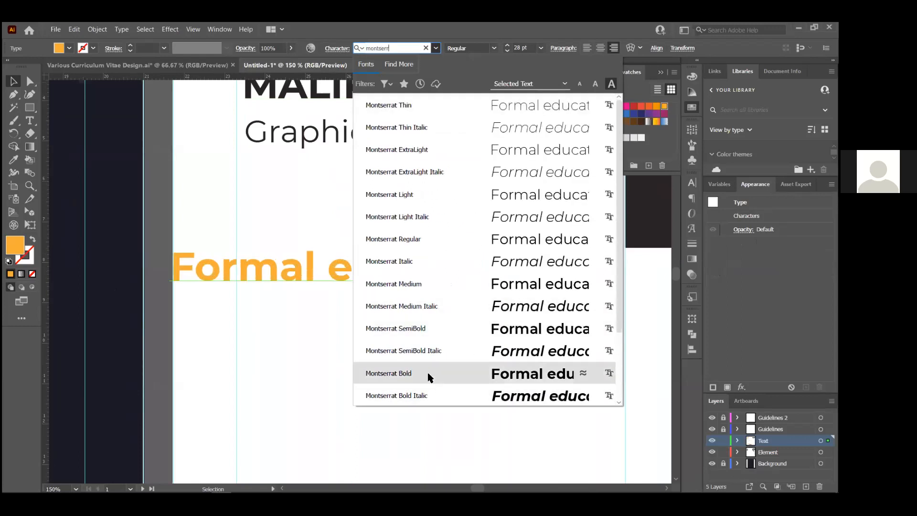
pyautogui.press('Return')
# Make the heading 16 pt and dark, placed left-aligned under Graphic Designer, with Element as the active layer
pyautogui.moveTo(413, 257); pyautogui.dragTo(483, 251)
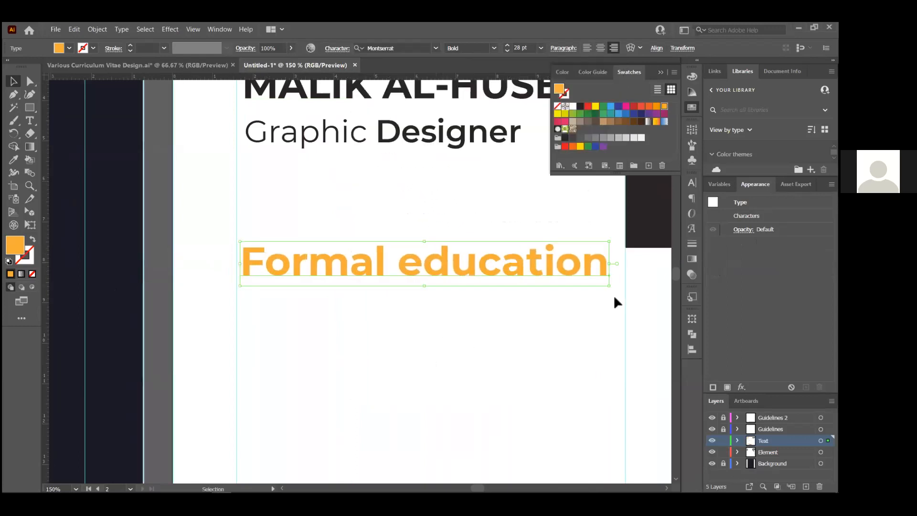
pyautogui.click(520, 48)
pyautogui.write('16')
pyautogui.press('Return')
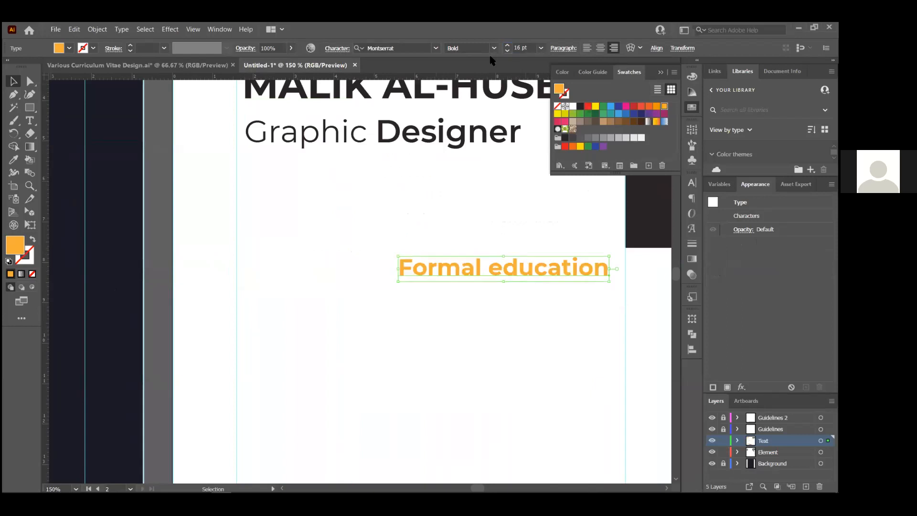
pyautogui.moveTo(551, 272); pyautogui.dragTo(428, 254)
pyautogui.click(565, 138)
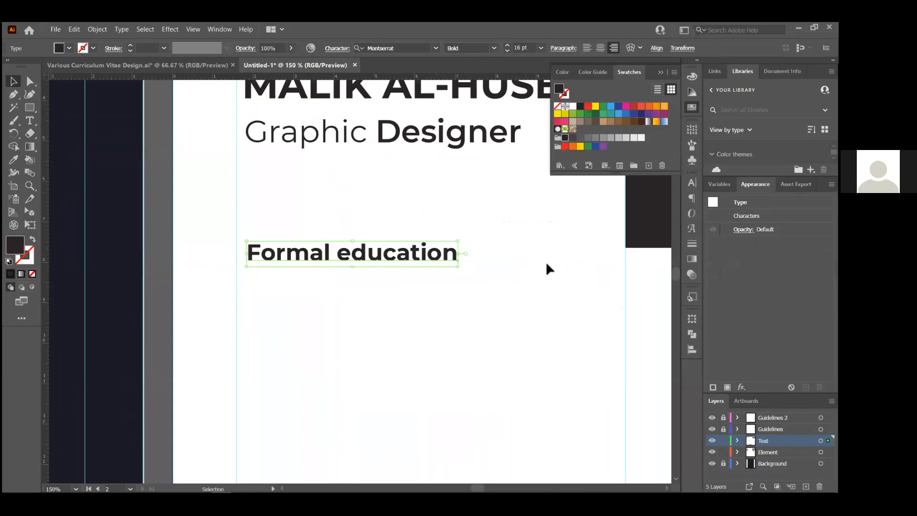
pyautogui.click(546, 267)
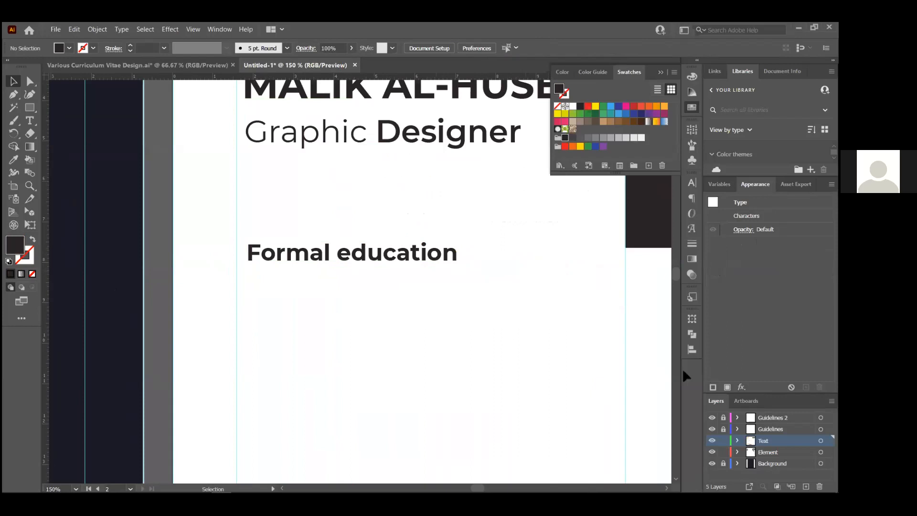
pyautogui.hotkey('ctrl', '+')
pyautogui.hotkey('ctrl', '+')
pyautogui.click(767, 452)
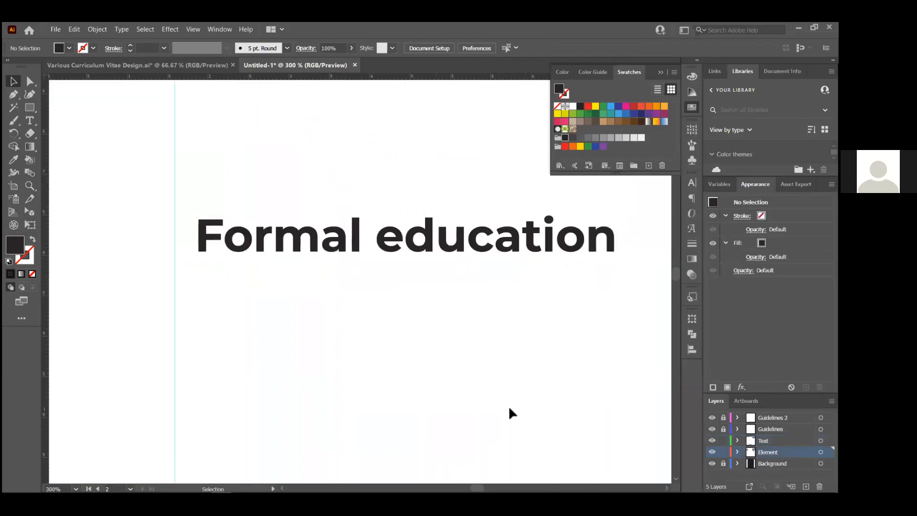
# Draw a pale grey filled circle at the heading's left and move it up behind the text
pyautogui.press('l')
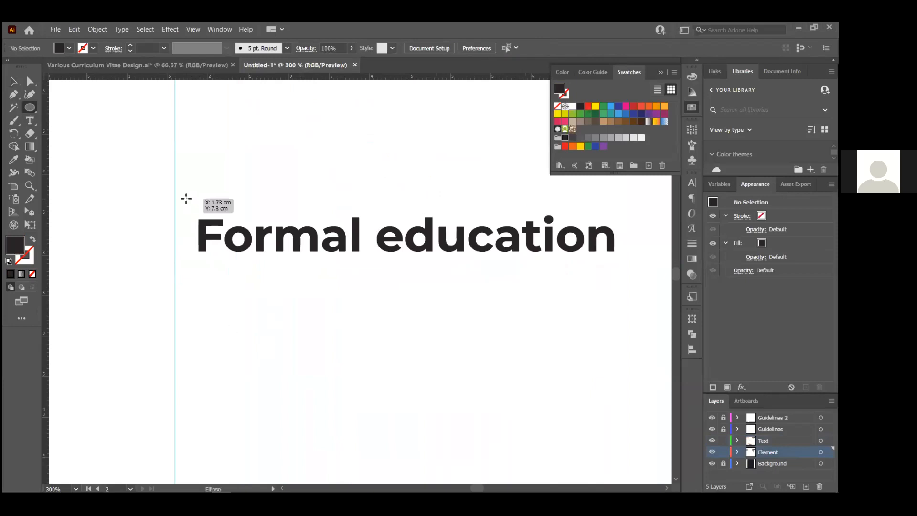
pyautogui.moveTo(184, 197)
pyautogui.mouseDown()
pyautogui.moveTo(267, 243)
pyautogui.moveTo(306, 277)
pyautogui.moveTo(307, 319)
pyautogui.mouseUp()
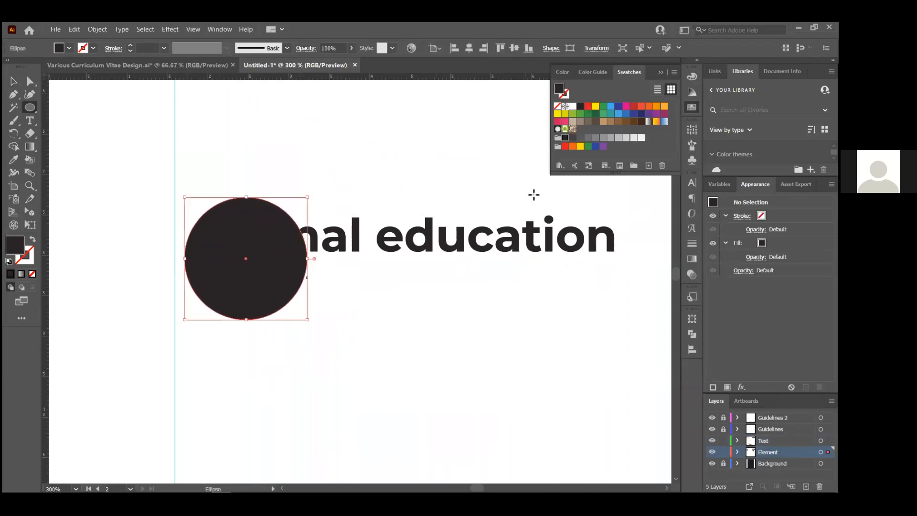
pyautogui.click(603, 138)
pyautogui.click(611, 138)
pyautogui.click(619, 138)
pyautogui.click(626, 138)
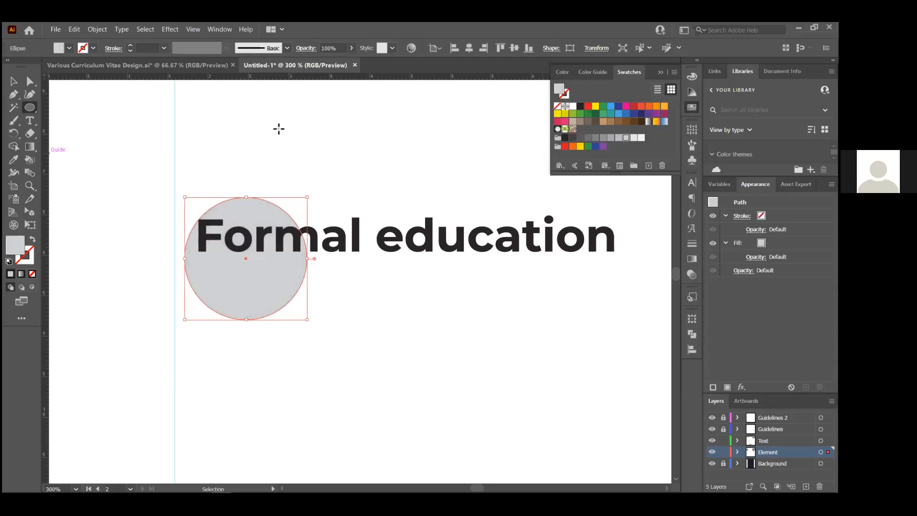
pyautogui.click(13, 81)
pyautogui.click(375, 264)
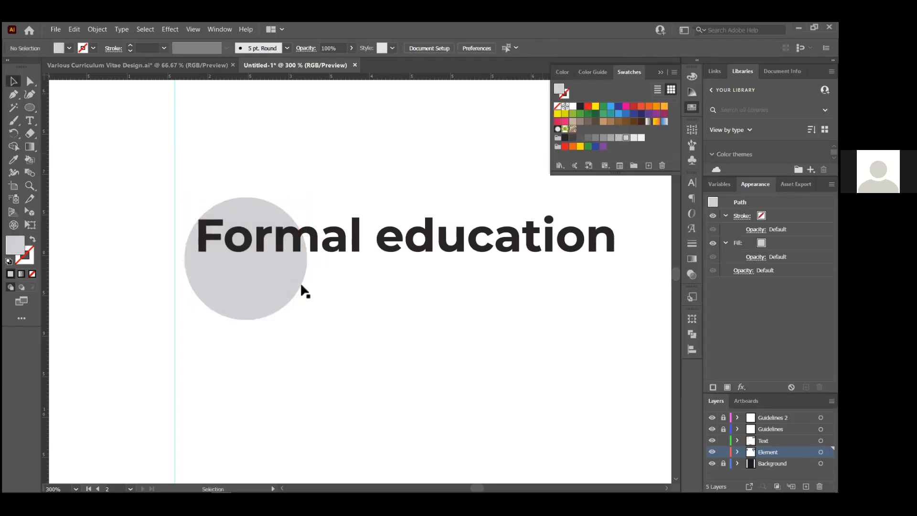
pyautogui.moveTo(284, 272)
pyautogui.mouseDown()
pyautogui.moveTo(268, 253)
pyautogui.moveTo(268, 265)
pyautogui.mouseUp()
# Change the heading to read 'Formal Education' with a capital E
pyautogui.click(404, 246)
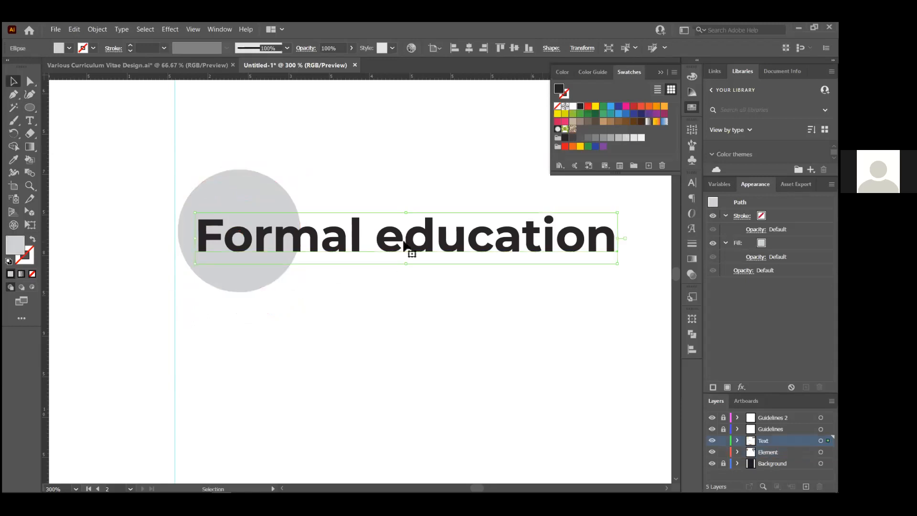
pyautogui.doubleClick(404, 239)
pyautogui.press('BackSpace')
pyautogui.write('E')
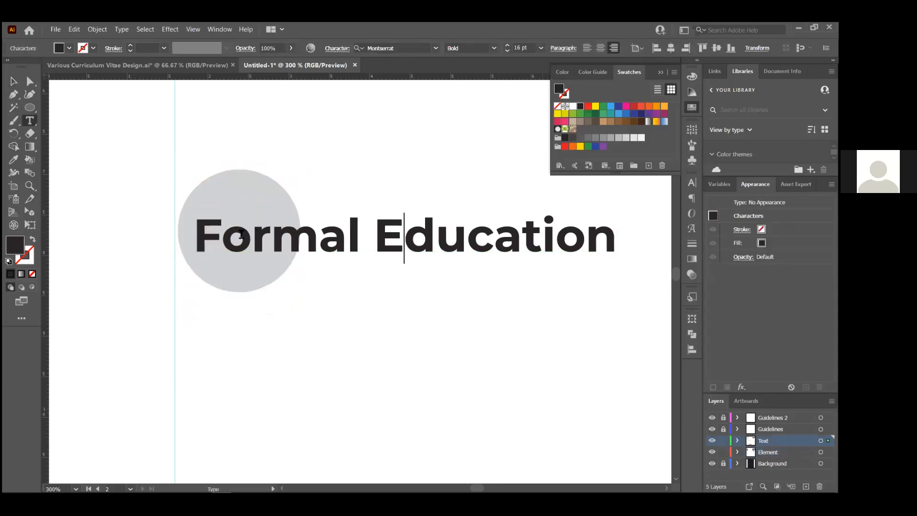
pyautogui.click(13, 81)
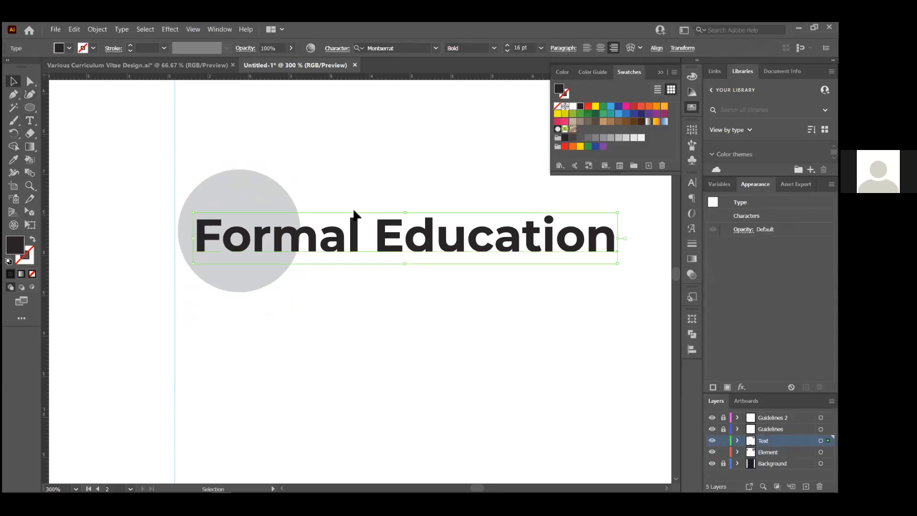
pyautogui.click(353, 210)
# Shift the grey circle to line up with the vertical guide, checking the reference CV
pyautogui.scroll(-1, 353, 211)
pyautogui.scroll(1, 274, 194)
pyautogui.moveTo(278, 196)
pyautogui.mouseDown()
pyautogui.moveTo(273, 209)
pyautogui.moveTo(278, 188)
pyautogui.moveTo(273, 200)
pyautogui.mouseUp()
pyautogui.moveTo(339, 171); pyautogui.dragTo(342, 176)
pyautogui.hotkey('alt', 'Tab')
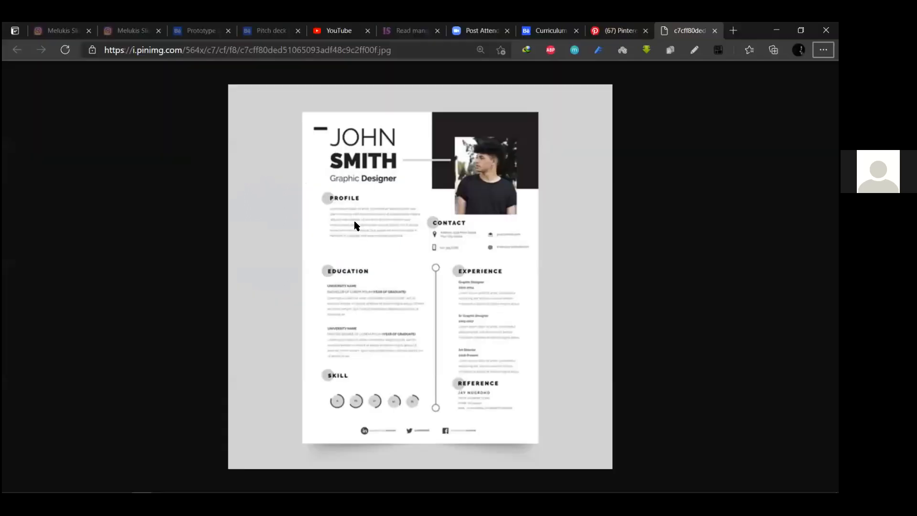
pyautogui.hotkey('alt', 'Tab')
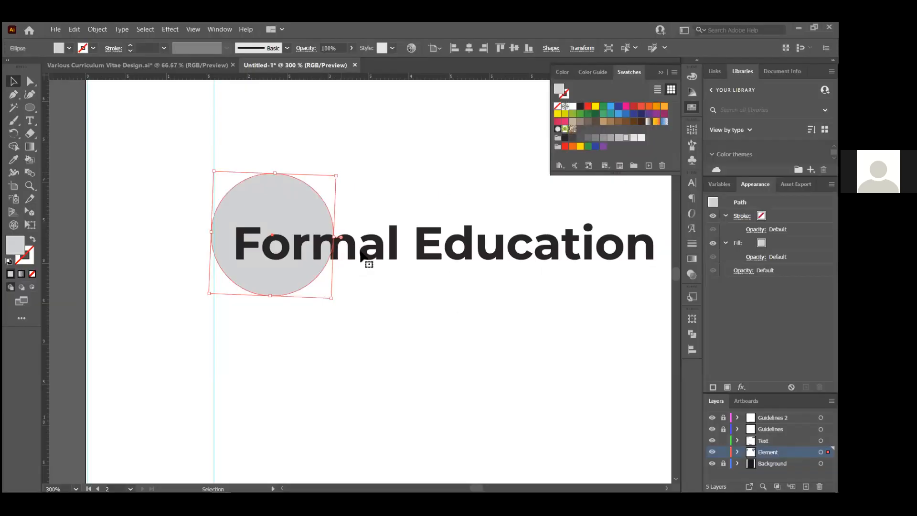
# Convert the heading text to UPPERCASE, reading FORMAL EDUCATION
pyautogui.doubleClick(362, 253)
pyautogui.doubleClick(370, 255)
pyautogui.hotkey('ctrl', 'a')
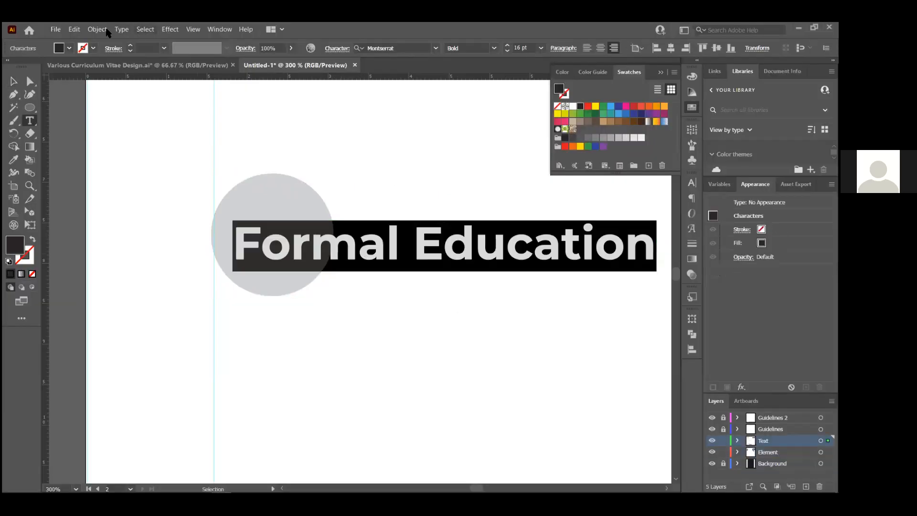
pyautogui.hotkey('alt', 't')
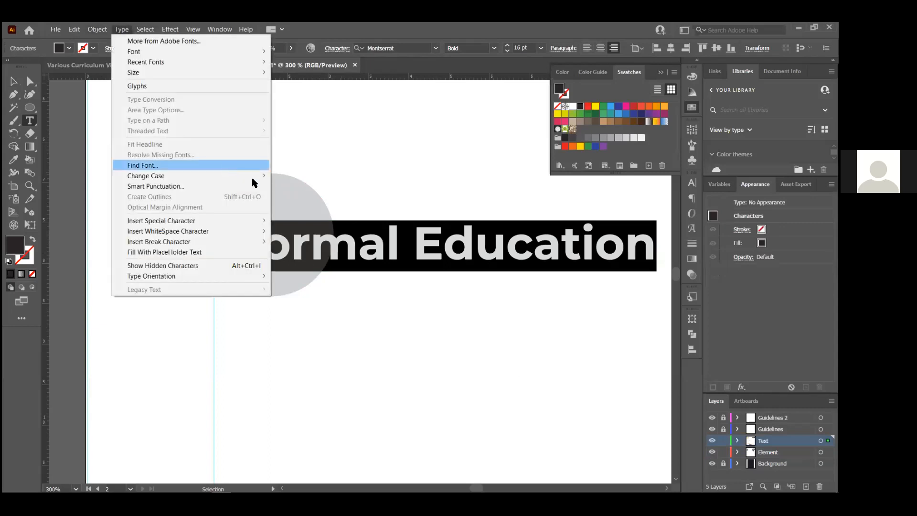
pyautogui.click(310, 173)
pyautogui.hotkey('ctrl', 'shift', 'a')
pyautogui.click(13, 93)
pyautogui.press('a')
# Break the heading so EDUCATION sits on a second line below FORMAL
pyautogui.press('t')
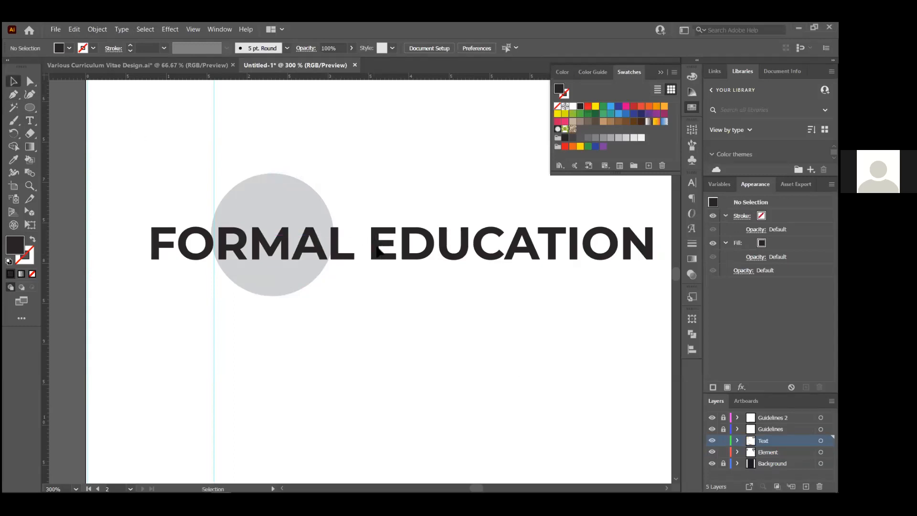
pyautogui.click(377, 248)
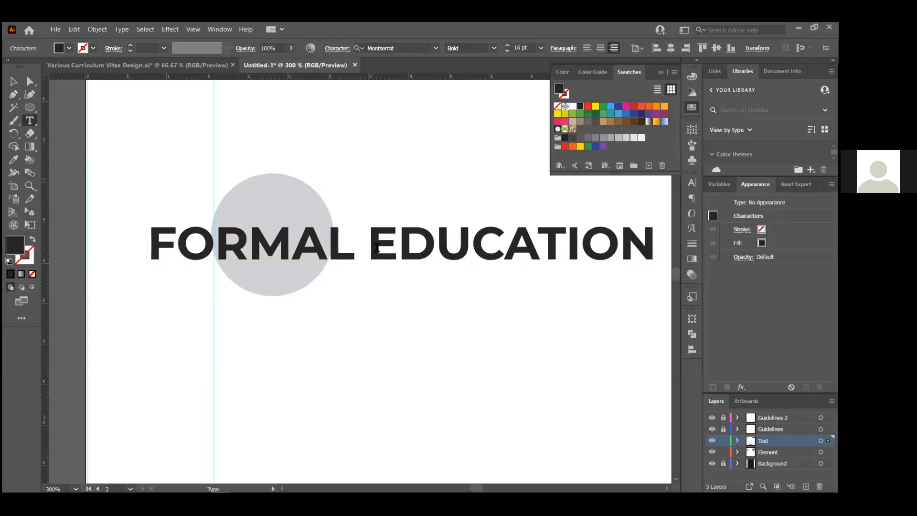
pyautogui.press('Return')
pyautogui.click(587, 49)
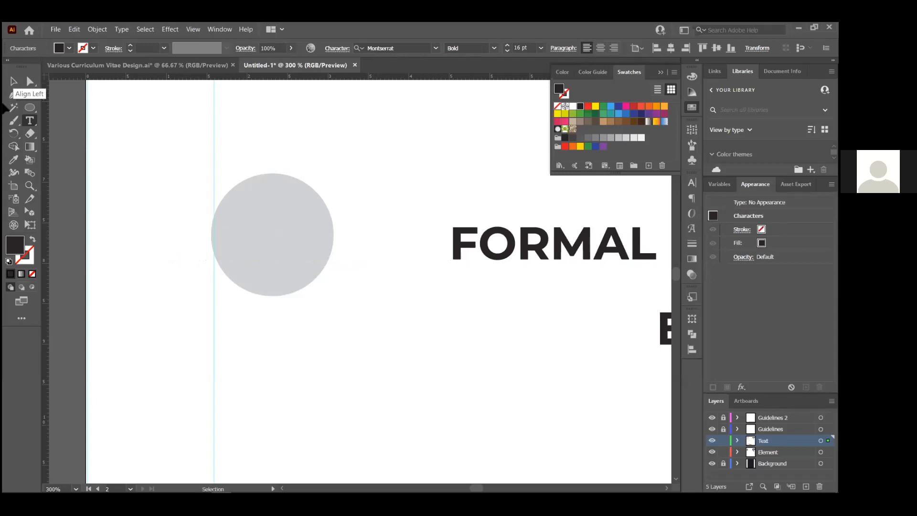
pyautogui.hotkey('ctrl', 'z')
# Set the heading's leading to Auto and move it left onto the grey circle, nudging the circle down
pyautogui.click(12, 81)
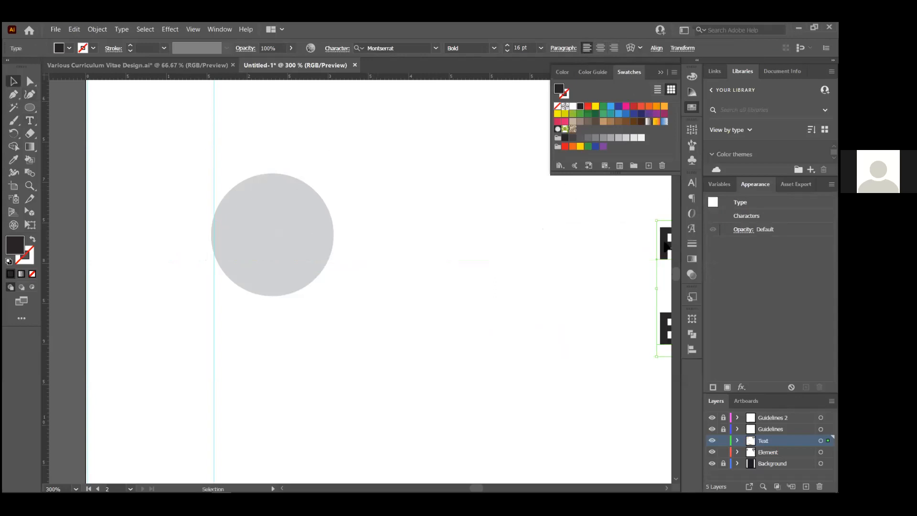
pyautogui.click(337, 49)
pyautogui.click(341, 99)
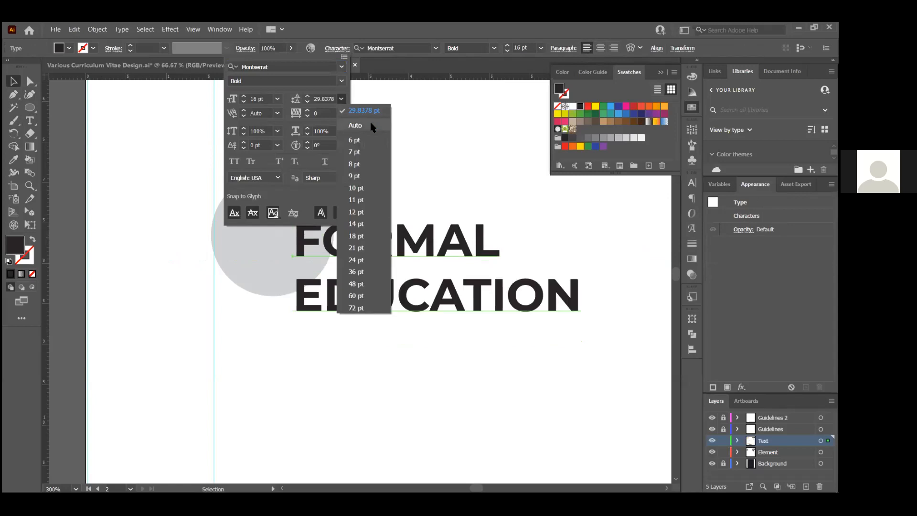
pyautogui.click(371, 124)
pyautogui.click(411, 143)
pyautogui.moveTo(451, 246); pyautogui.dragTo(400, 247)
pyautogui.moveTo(292, 195); pyautogui.dragTo(271, 199)
pyautogui.click(425, 204)
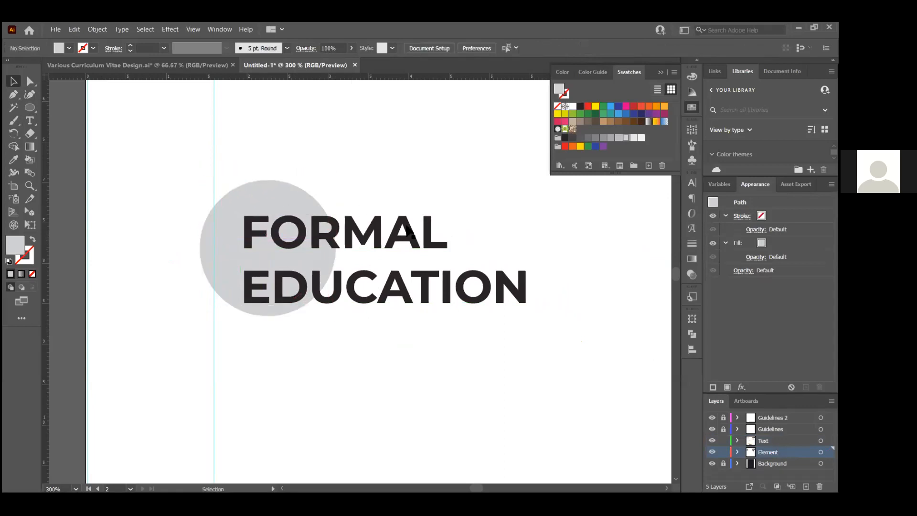
# Select and zoom in on the FORMAL EDUCATION heading to inspect its line spacing
pyautogui.scroll(-5, 426, 219)
pyautogui.scroll(5, 426, 221)
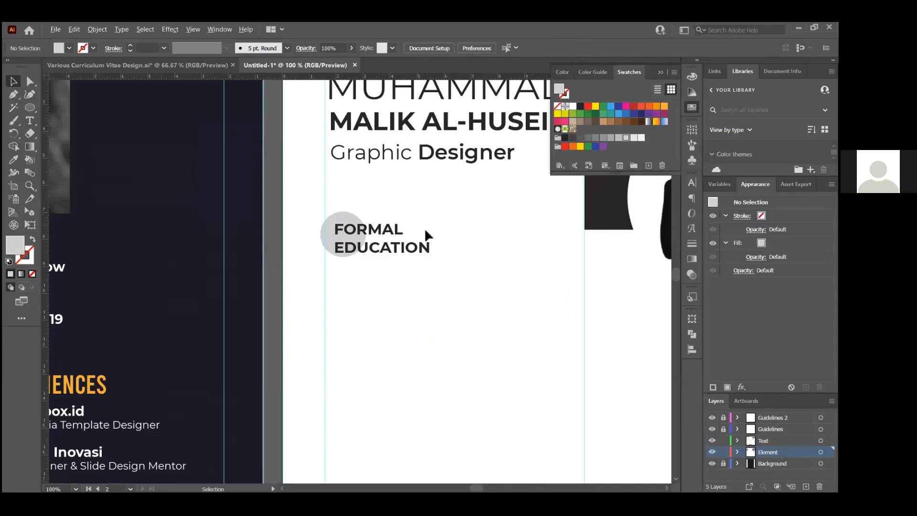
pyautogui.scroll(-1, 396, 246)
pyautogui.click(347, 246)
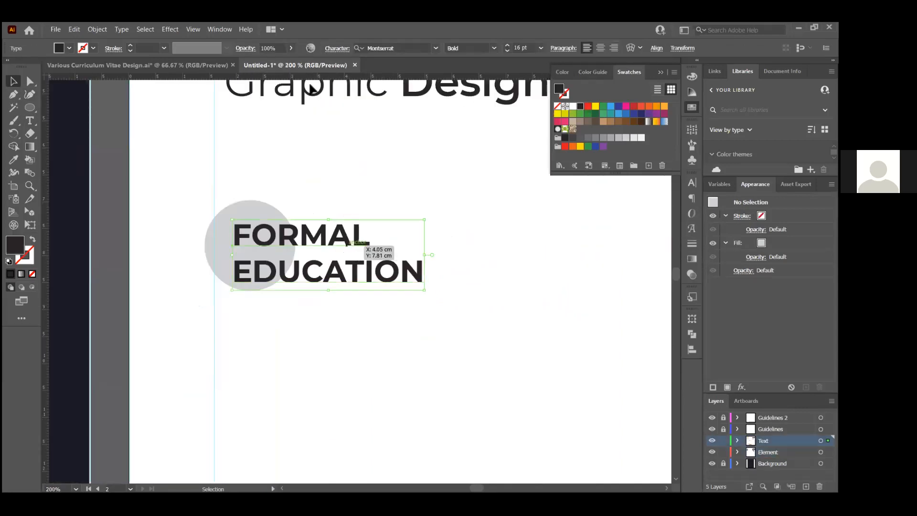
pyautogui.hotkey('ctrl', '+')
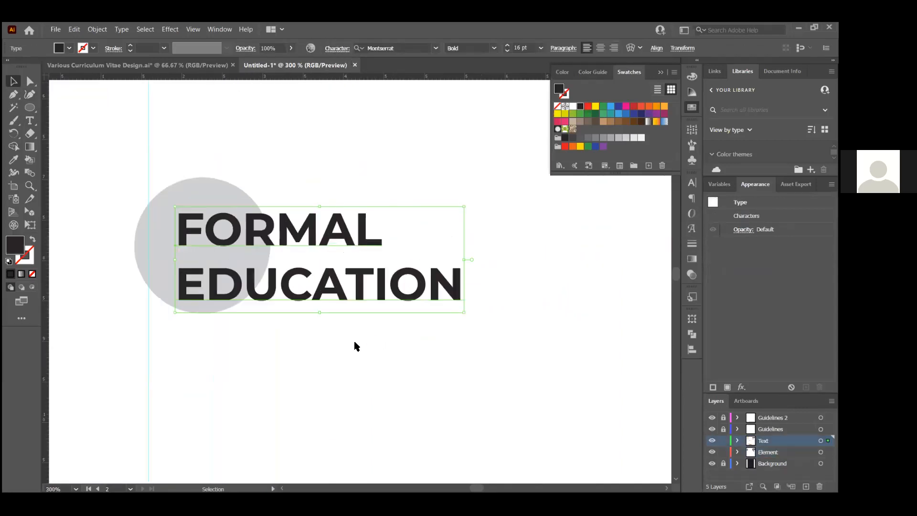
pyautogui.click(337, 48)
pyautogui.click(341, 99)
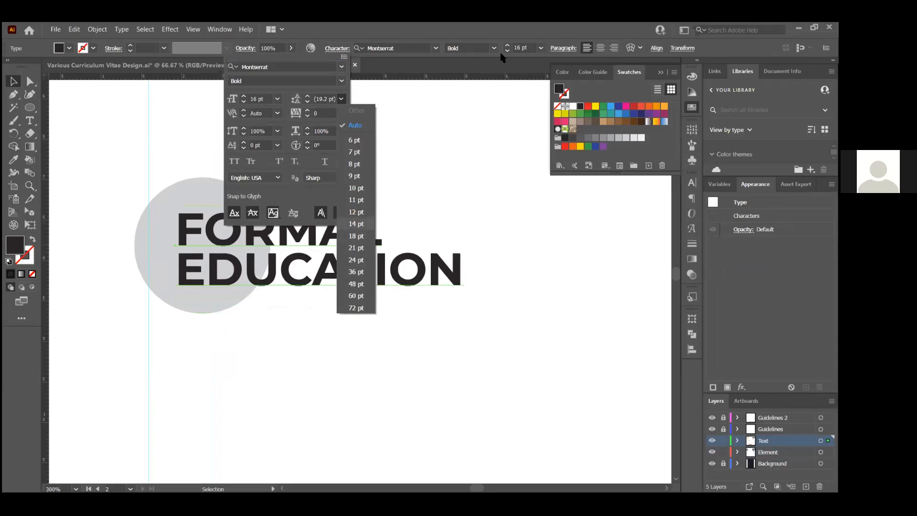
pyautogui.click(346, 47)
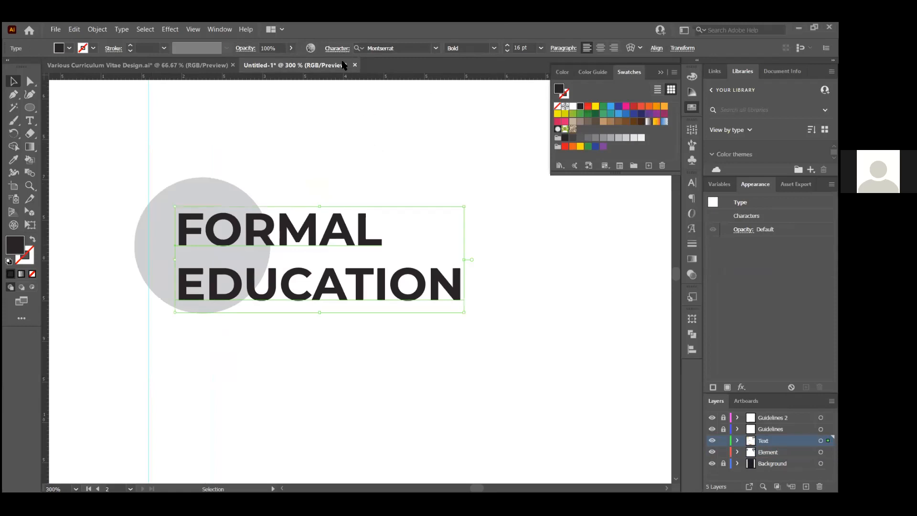
# Set the heading's leading to 16 pt and nudge it slightly down over the circle
pyautogui.click(342, 50)
pyautogui.click(326, 99)
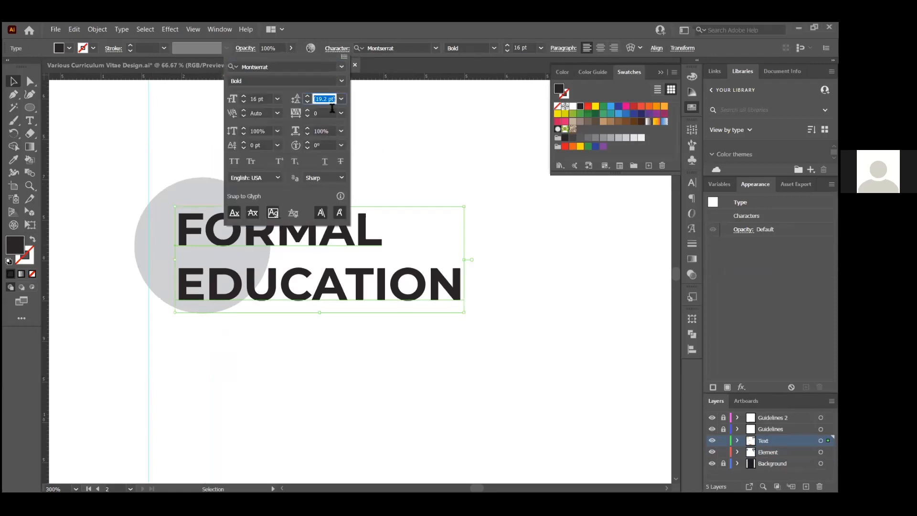
pyautogui.write('16')
pyautogui.press('Return')
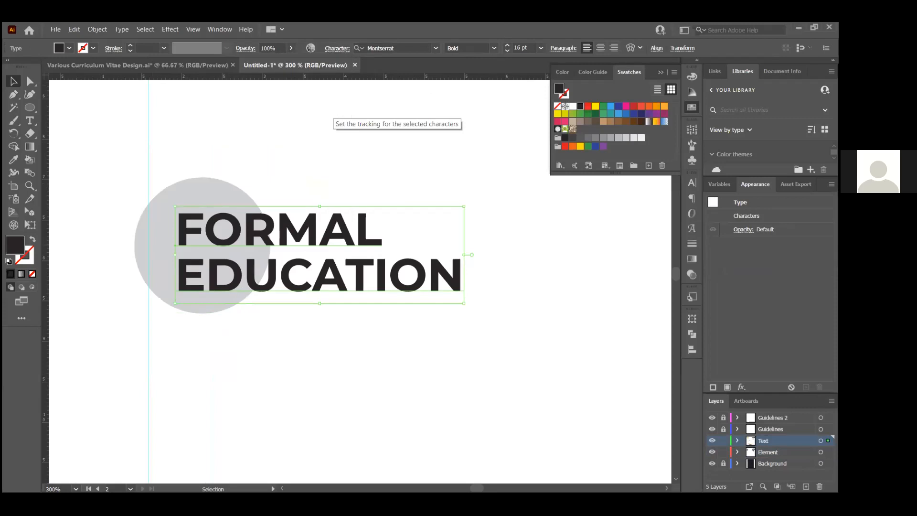
pyautogui.click(211, 150)
pyautogui.moveTo(319, 240); pyautogui.dragTo(315, 244)
pyautogui.click(410, 190)
pyautogui.scroll(-3, 414, 210)
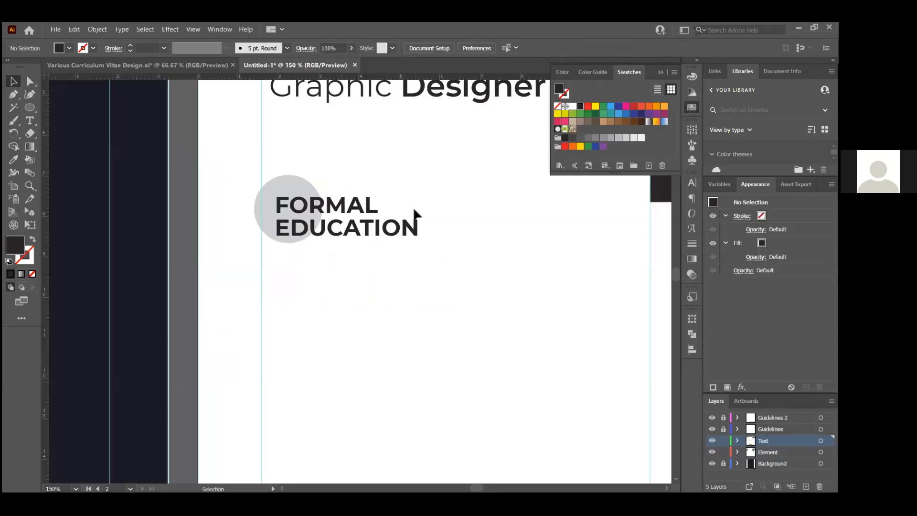
# Scale the grey circle and FORMAL EDUCATION heading down together
pyautogui.scroll(-1, 413, 216)
pyautogui.scroll(4, 416, 217)
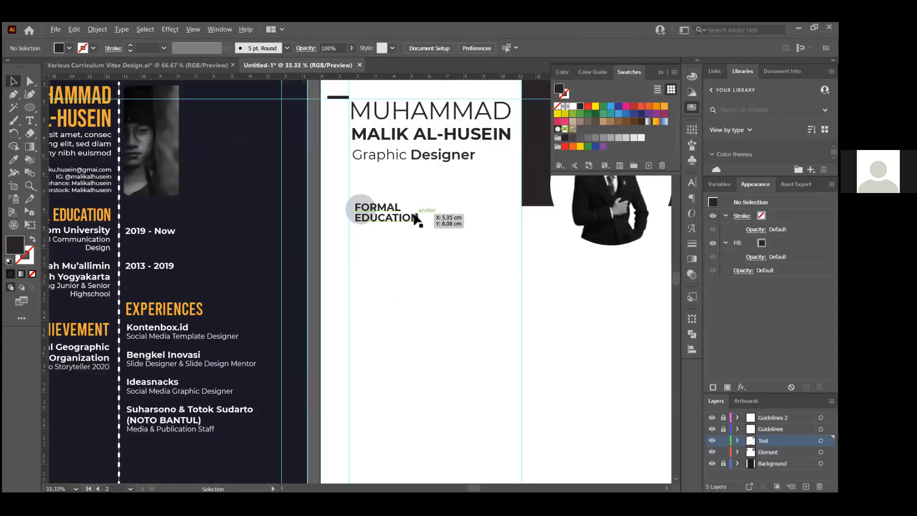
pyautogui.scroll(1, 346, 200)
pyautogui.click(252, 156)
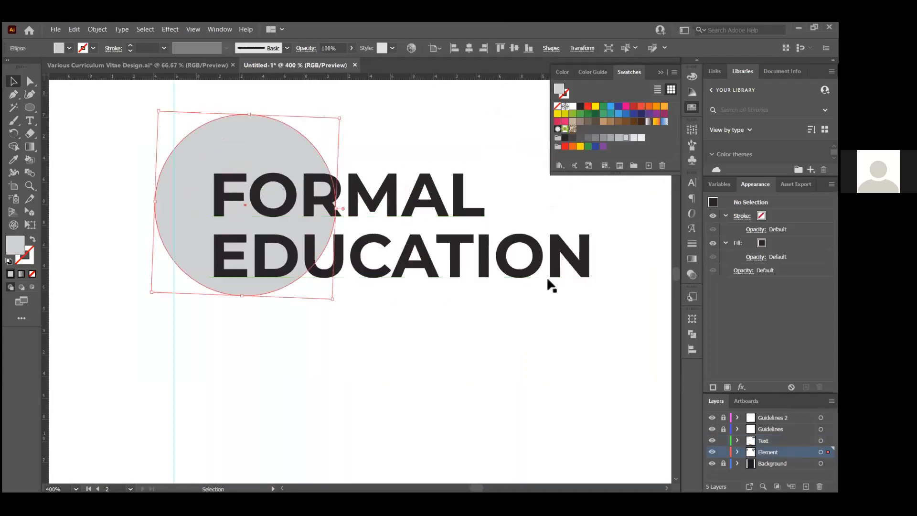
pyautogui.keyDown('shift'); pyautogui.click(552, 270); pyautogui.keyUp('shift')
pyautogui.moveTo(594, 301); pyautogui.dragTo(451, 235)
pyautogui.click(456, 266)
# Nudge the circle and heading together slightly to the right
pyautogui.scroll(-2, 453, 303)
pyautogui.scroll(-2, 425, 302)
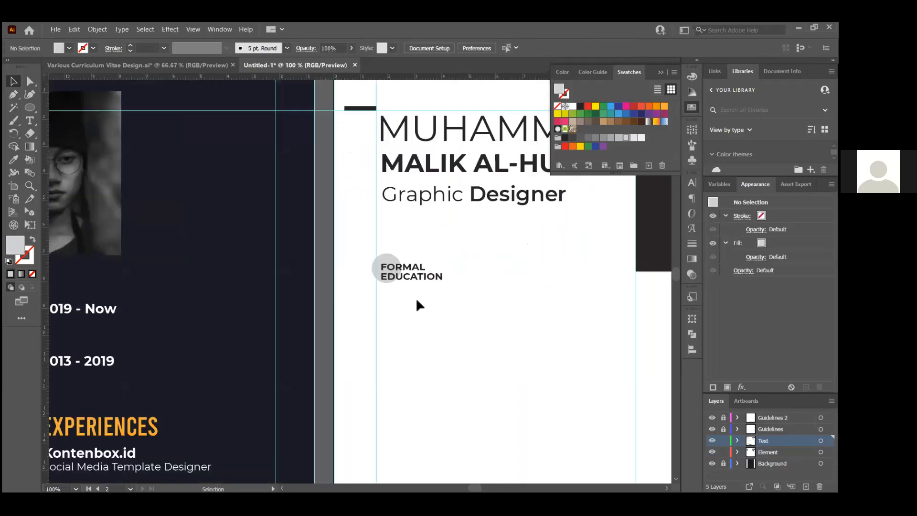
pyautogui.scroll(-3, 411, 300)
pyautogui.scroll(1, 451, 306)
pyautogui.scroll(4, 442, 309)
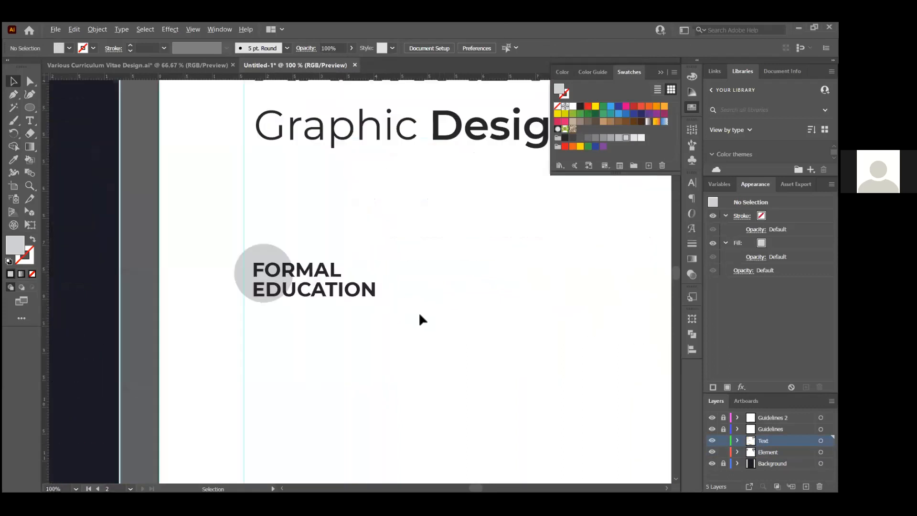
pyautogui.click(282, 265)
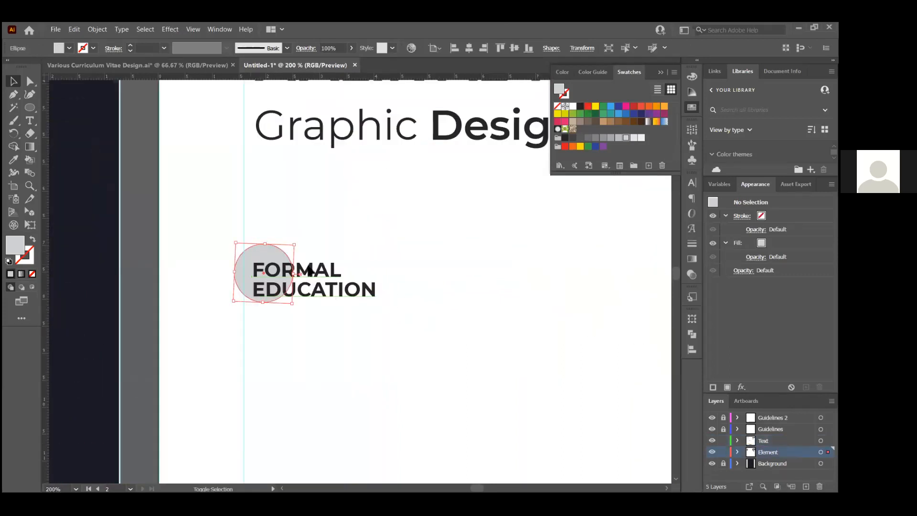
pyautogui.keyDown('shift'); pyautogui.click(308, 271); pyautogui.keyUp('shift')
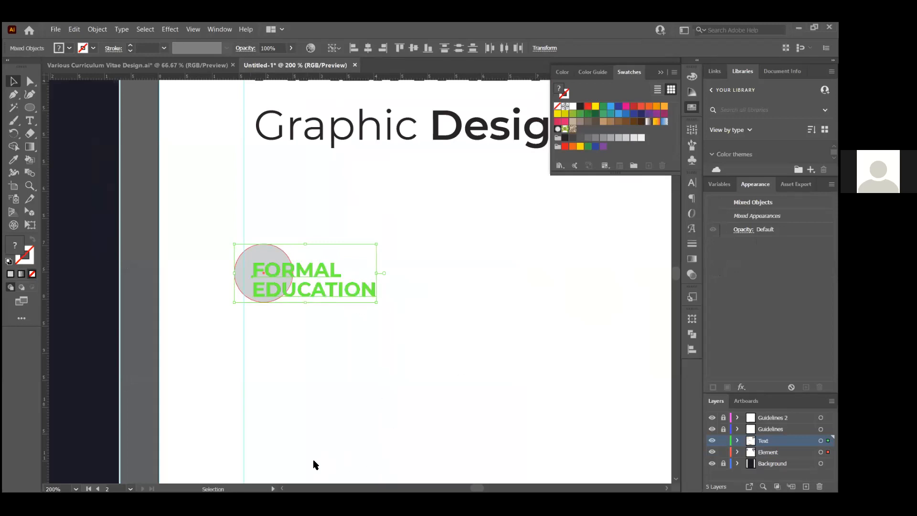
pyautogui.click(375, 374)
pyautogui.click(268, 262)
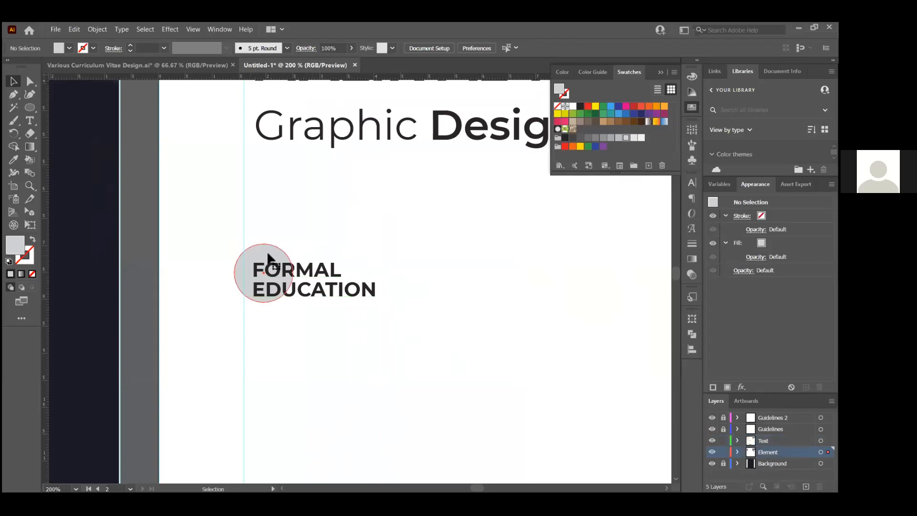
pyautogui.keyDown('shift'); pyautogui.click(328, 273); pyautogui.keyUp('shift')
pyautogui.moveTo(328, 273); pyautogui.dragTo(336, 273)
pyautogui.click(388, 297)
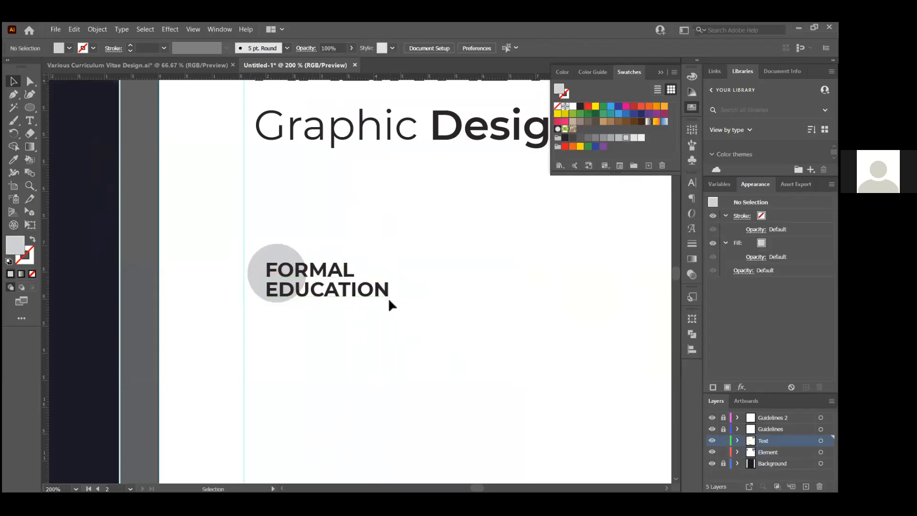
# Compare with the reference CV and enlarge the grey circle slightly
pyautogui.hotkey('alt', 'Tab')
pyautogui.hotkey('alt', 'Tab')
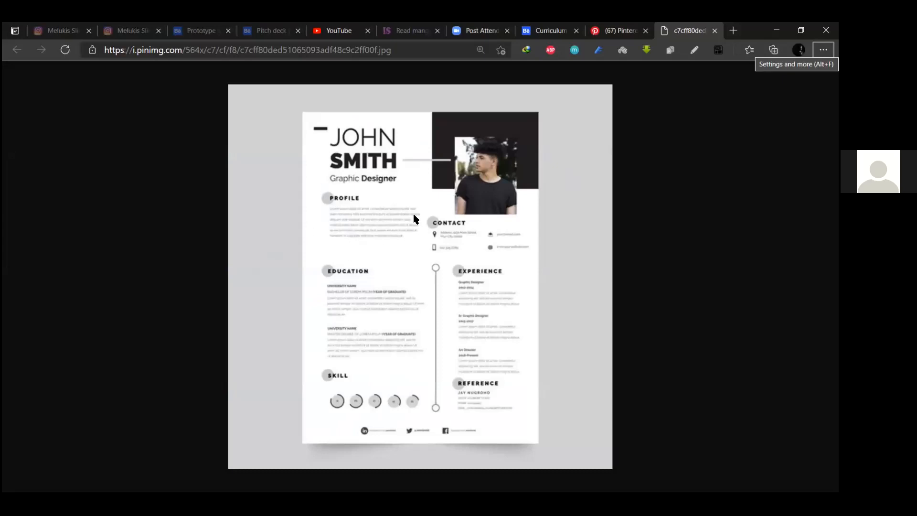
pyautogui.hotkey('alt', 'Tab')
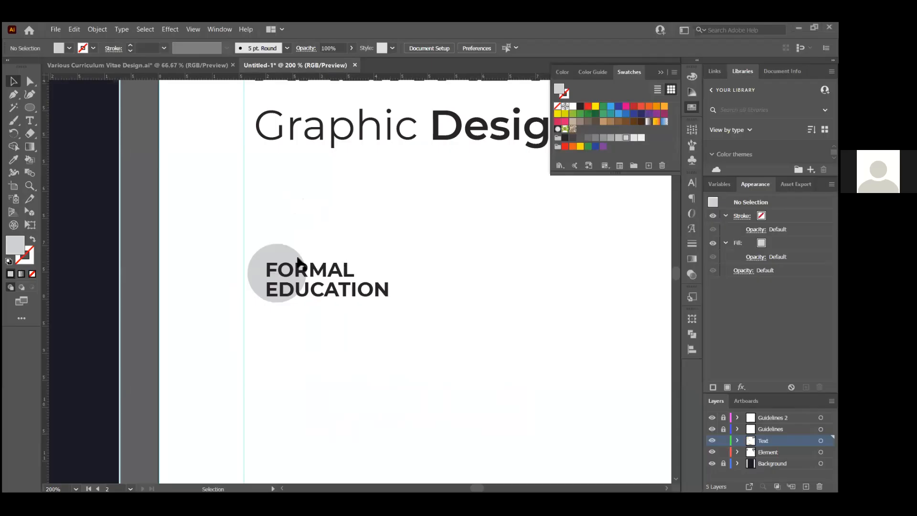
pyautogui.click(298, 261)
pyautogui.moveTo(248, 244)
pyautogui.mouseDown()
pyautogui.moveTo(231, 233)
pyautogui.moveTo(262, 251)
pyautogui.mouseUp()
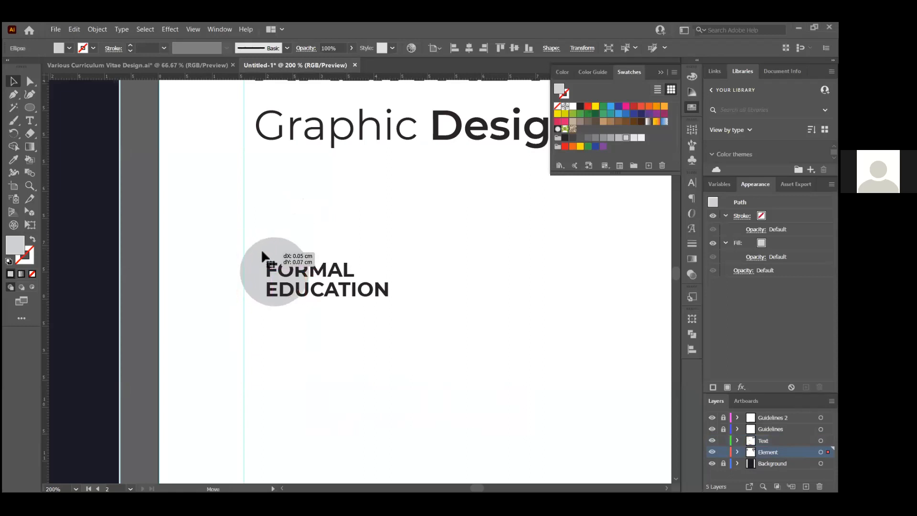
pyautogui.click(429, 190)
# Copy the dark page's text block onto the white page below the heading
pyautogui.scroll(-1, 348, 239)
pyautogui.scroll(-4, 354, 234)
pyautogui.scroll(-1, 368, 220)
pyautogui.scroll(2, 366, 235)
pyautogui.scroll(-3, 260, 151)
pyautogui.scroll(1, 355, 156)
pyautogui.moveTo(90, 158); pyautogui.dragTo(369, 218)
pyautogui.scroll(1, 363, 214)
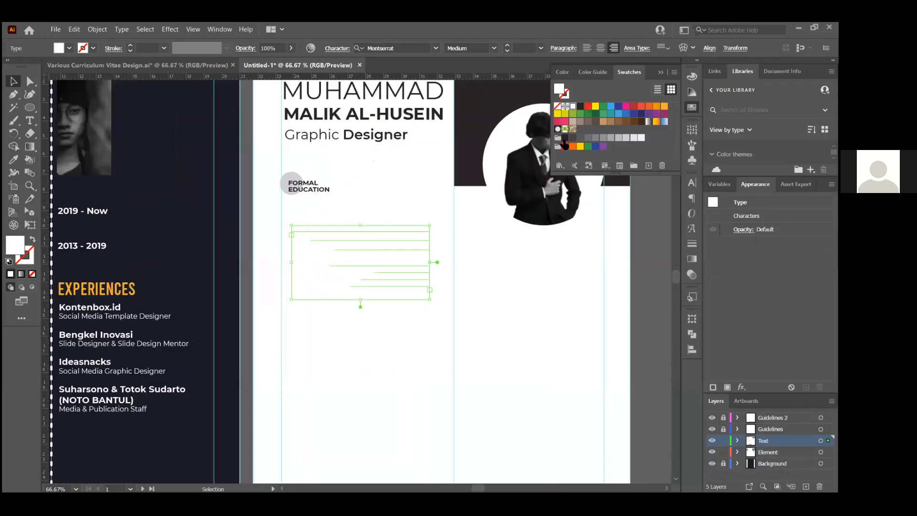
# Make the copied text dark and left-aligned, placed directly under the FORMAL EDUCATION heading
pyautogui.click(566, 137)
pyautogui.click(587, 48)
pyautogui.moveTo(333, 237)
pyautogui.mouseDown()
pyautogui.moveTo(328, 212)
pyautogui.moveTo(331, 219)
pyautogui.mouseUp()
pyautogui.hotkey('alt', 'Tab')
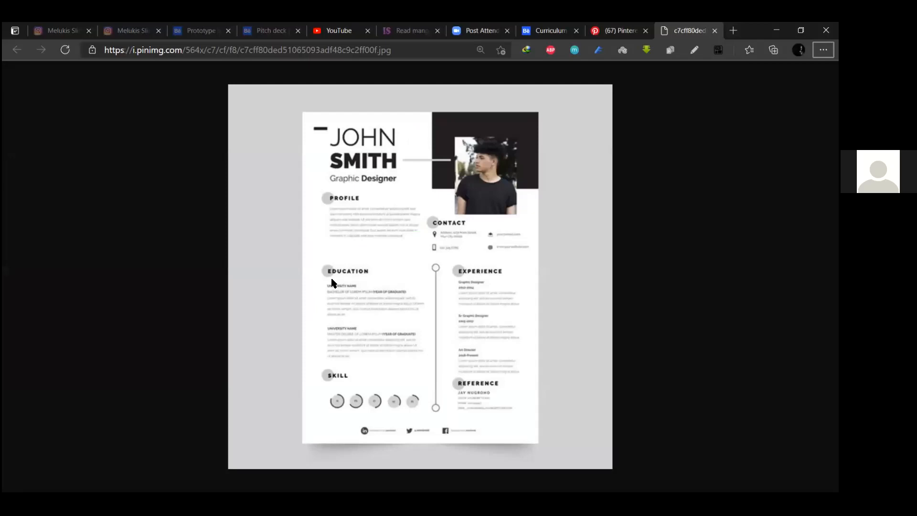
pyautogui.hotkey('alt', 'Tab')
# Duplicate the whole section, heading, circle and text, and place the copy below the original
pyautogui.moveTo(270, 172); pyautogui.dragTo(335, 279)
pyautogui.moveTo(355, 221); pyautogui.dragTo(356, 315)
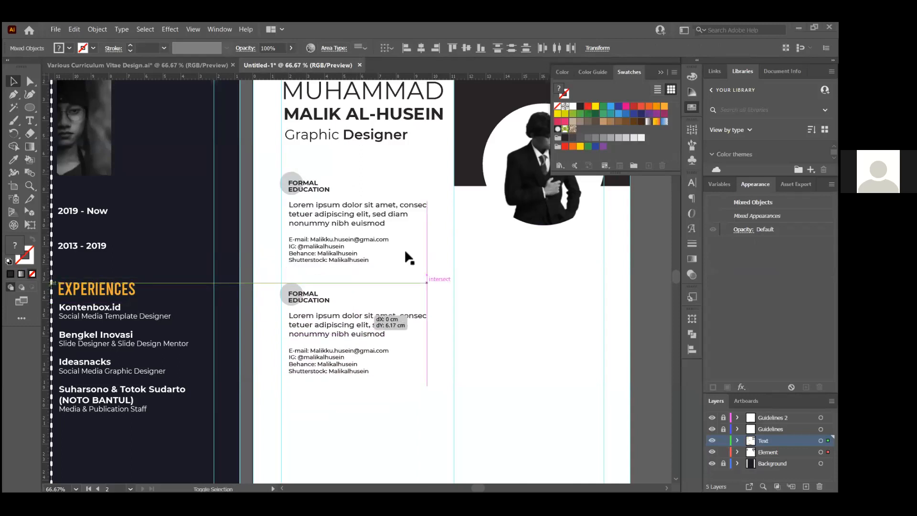
pyautogui.moveTo(405, 252); pyautogui.dragTo(405, 252)
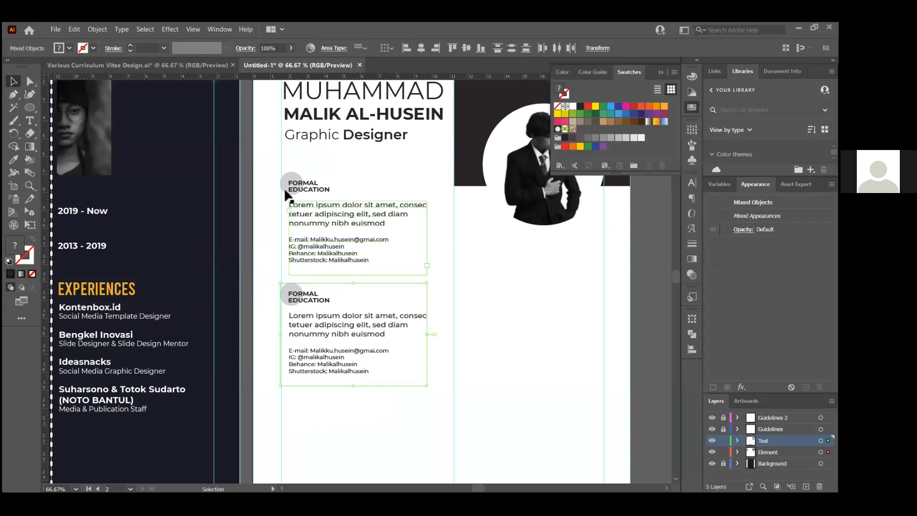
pyautogui.scroll(1, 317, 180)
pyautogui.click(318, 182)
pyautogui.scroll(2, 313, 217)
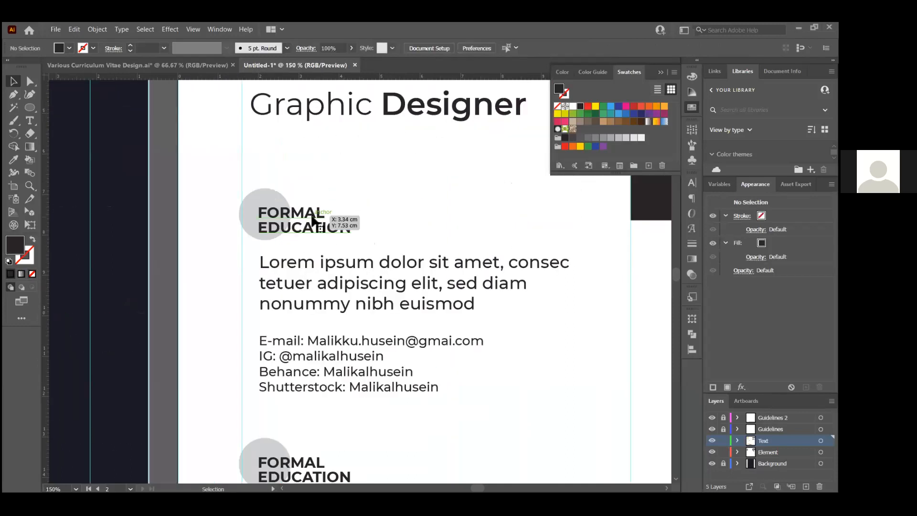
# Retype the upper section heading as PROFILE
pyautogui.doubleClick(313, 220)
pyautogui.hotkey('ctrl', 'a')
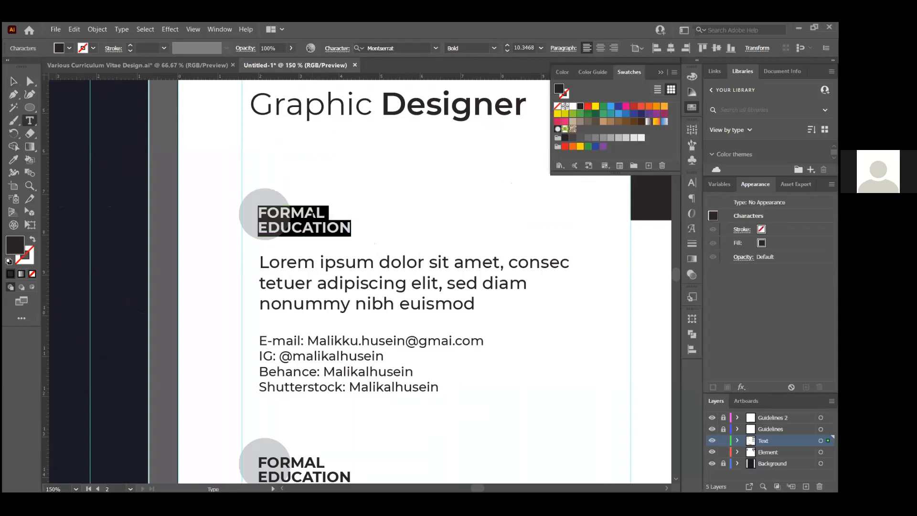
pyautogui.press('capslock')
pyautogui.write('PROFIL')
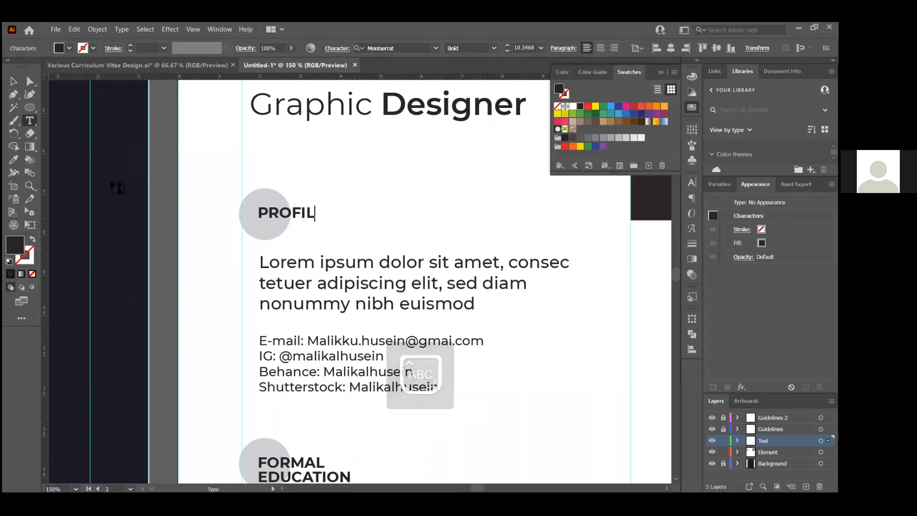
pyautogui.write('E')
pyautogui.click(14, 81)
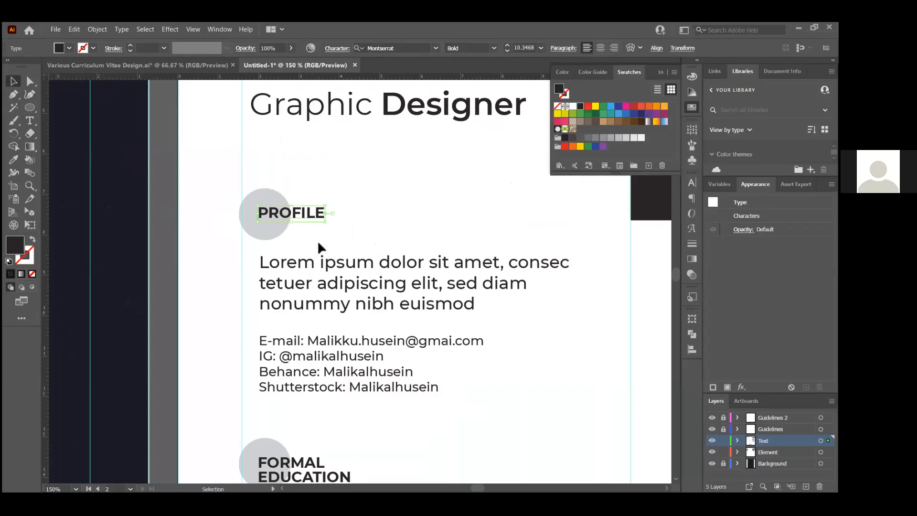
pyautogui.click(339, 196)
# Lower the PROFILE heading slightly within its grey circle
pyautogui.click(319, 215)
pyautogui.moveTo(319, 214); pyautogui.dragTo(319, 226)
pyautogui.click(351, 210)
pyautogui.scroll(-2, 349, 207)
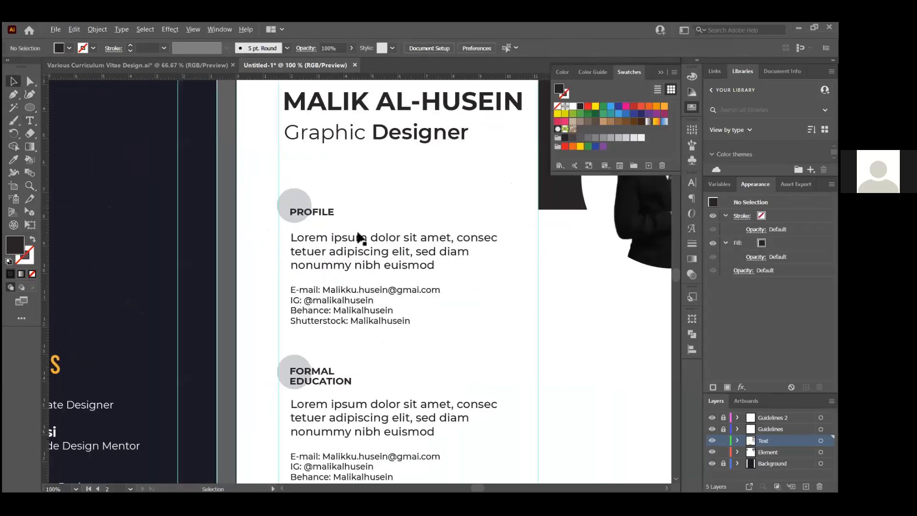
pyautogui.scroll(1, 355, 242)
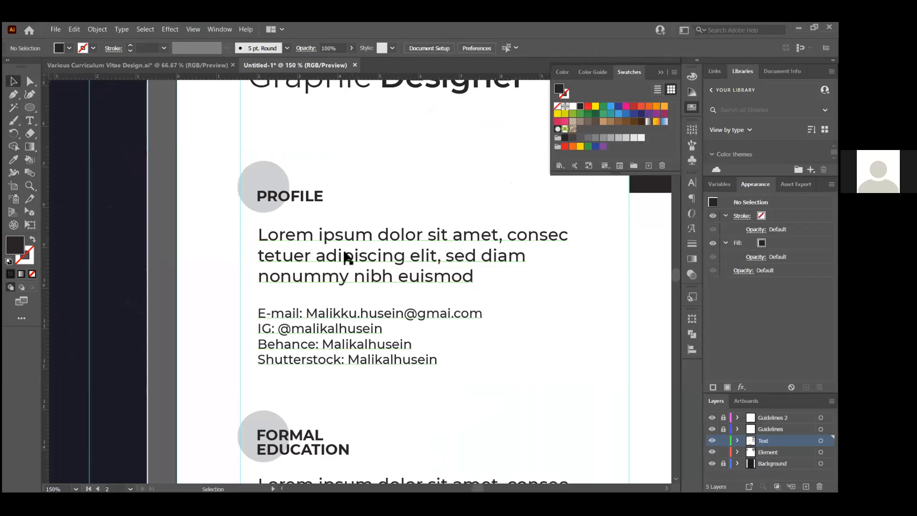
# Delete the four contact lines from PROFILE, leaving only the Lorem paragraph
pyautogui.click(344, 260)
pyautogui.scroll(-1, 379, 270)
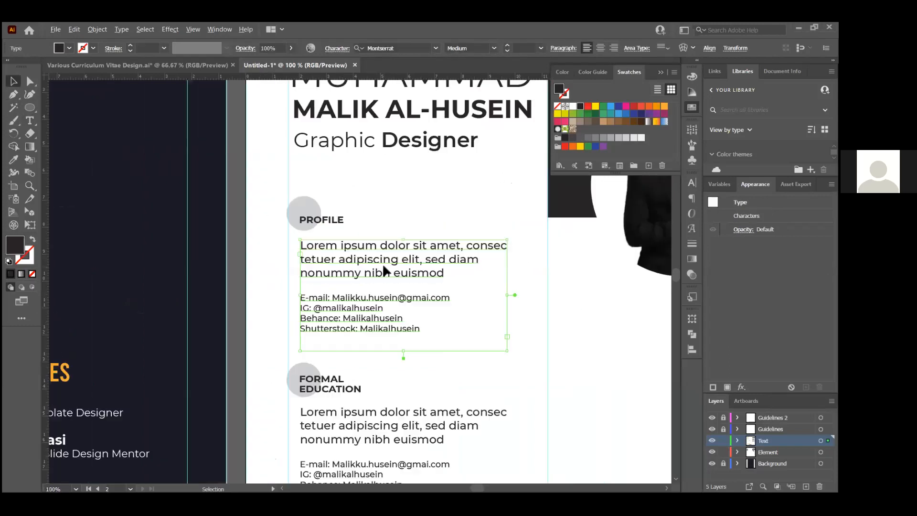
pyautogui.doubleClick(326, 293)
pyautogui.moveTo(302, 297); pyautogui.dragTo(462, 349)
pyautogui.press('BackSpace')
pyautogui.press('BackSpace')
pyautogui.press('BackSpace')
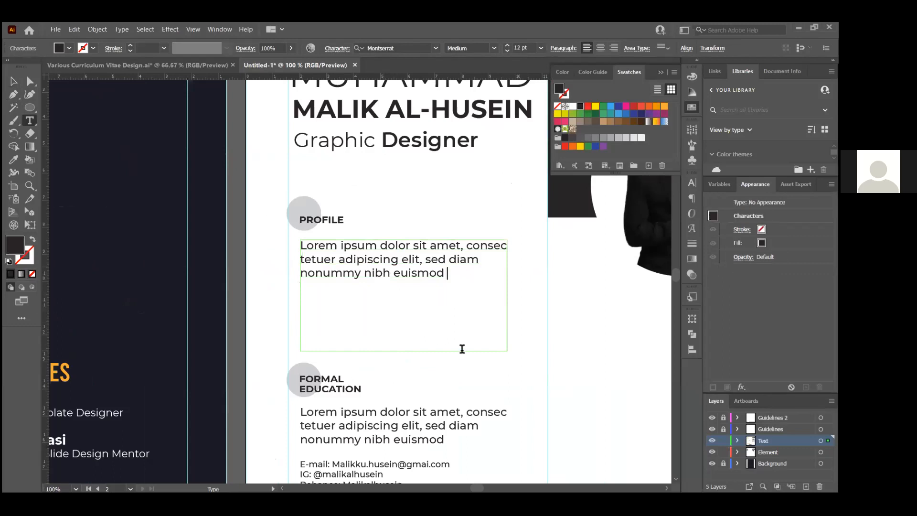
pyautogui.click(14, 82)
# Copy the dark CV's education entries onto the white page in dark text, replacing the placeholder
pyautogui.scroll(-2, 371, 193)
pyautogui.scroll(-1, 317, 279)
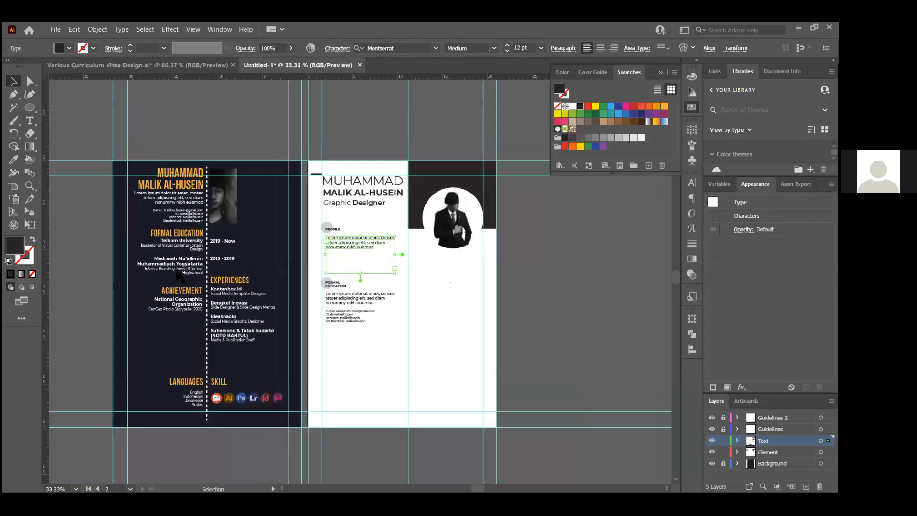
pyautogui.scroll(1, 150, 270)
pyautogui.click(205, 234)
pyautogui.moveTo(218, 256); pyautogui.dragTo(589, 354)
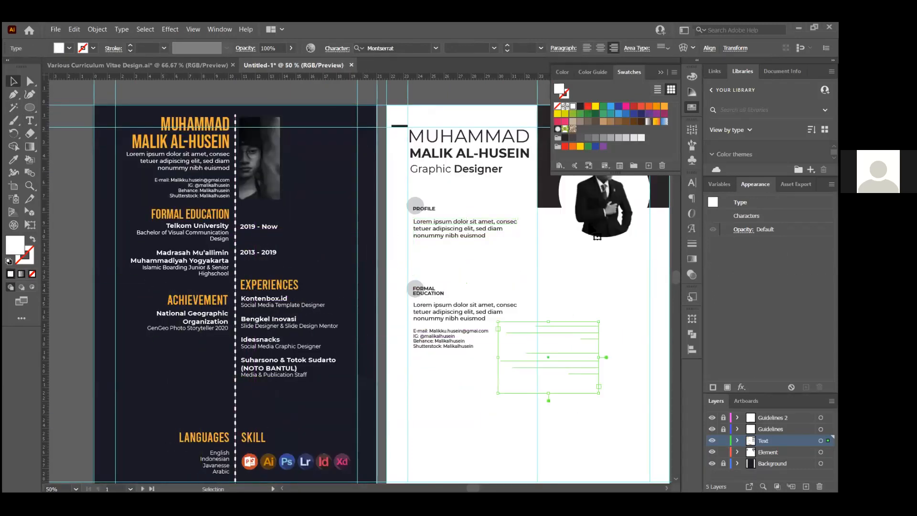
pyautogui.click(565, 138)
pyautogui.click(479, 312)
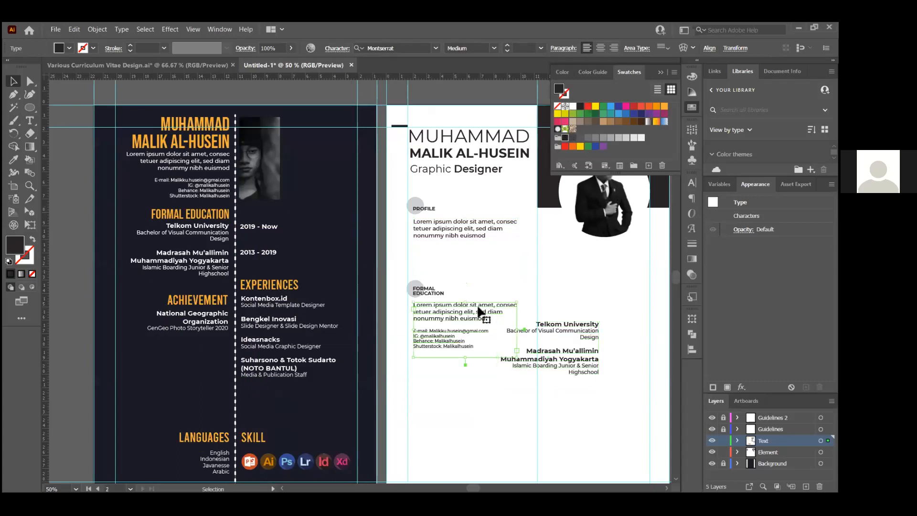
pyautogui.press('Delete')
# Left-align the Telkom University and Madrasah Mu'allimin entries and place them under FORMAL EDUCATION
pyautogui.click(518, 321)
pyautogui.moveTo(519, 322); pyautogui.dragTo(458, 319)
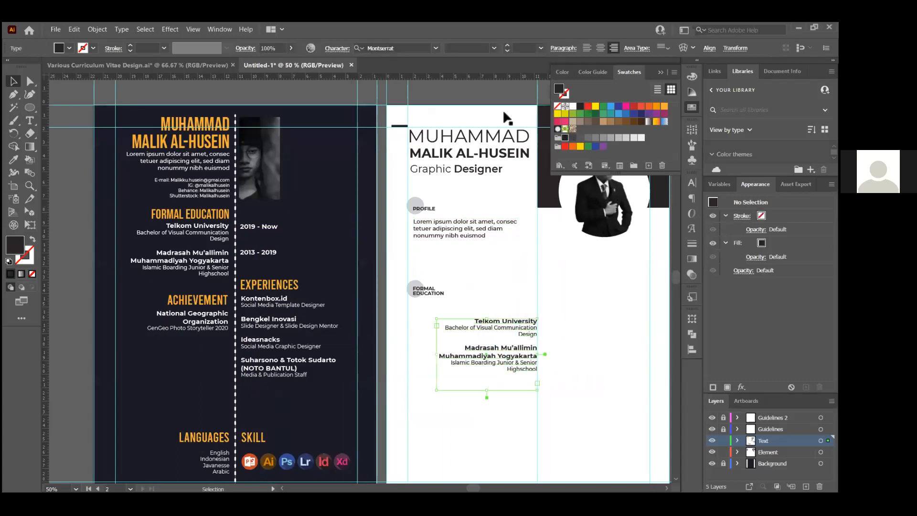
pyautogui.click(586, 47)
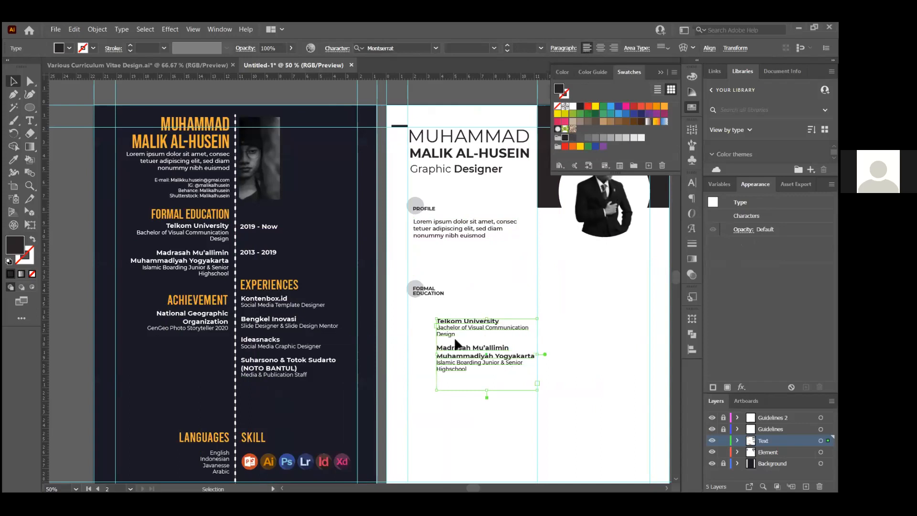
pyautogui.scroll(2, 456, 343)
pyautogui.moveTo(464, 315); pyautogui.dragTo(416, 286)
pyautogui.scroll(1, 503, 323)
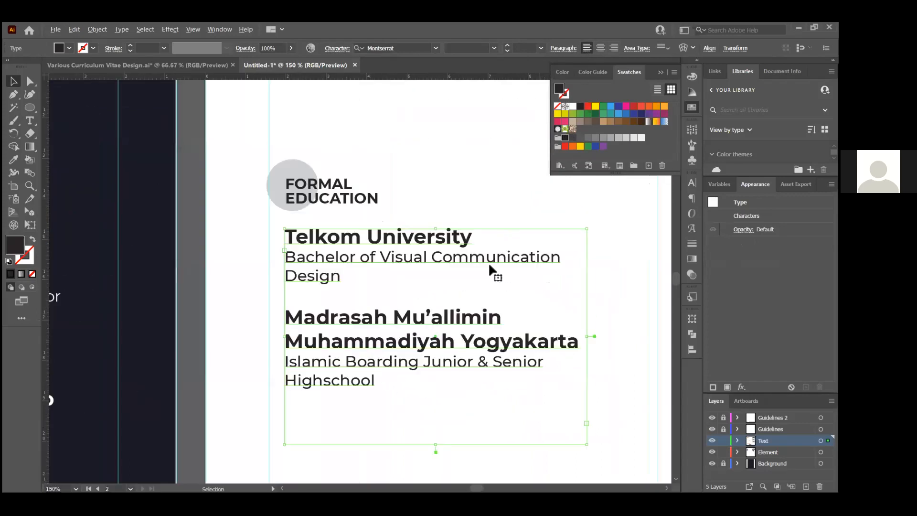
# Set all the Telkom University and Madrasah Mu'allimin entry text to 12 pt
pyautogui.moveTo(588, 445); pyautogui.dragTo(559, 411)
pyautogui.hotkey('ctrl', 'z')
pyautogui.doubleClick(364, 246)
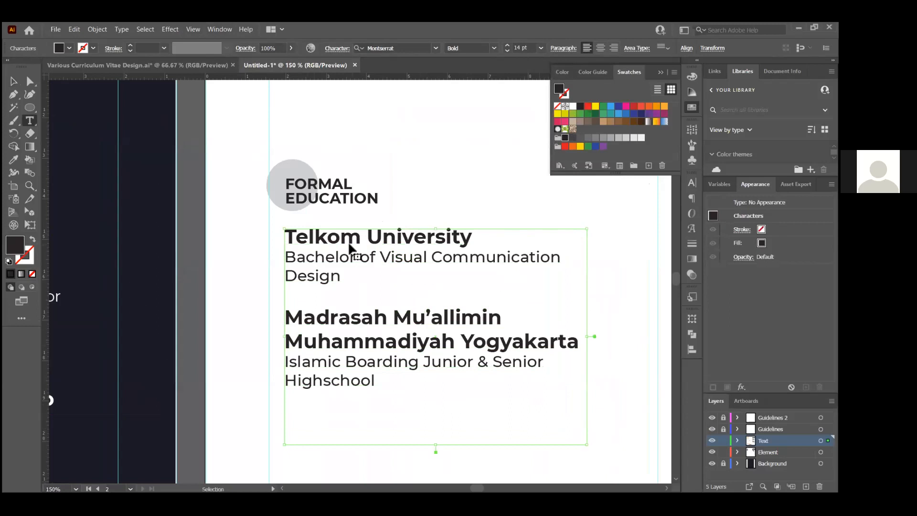
pyautogui.hotkey('ctrl', 'a')
pyautogui.click(526, 49)
pyautogui.write('16')
pyautogui.press('Return')
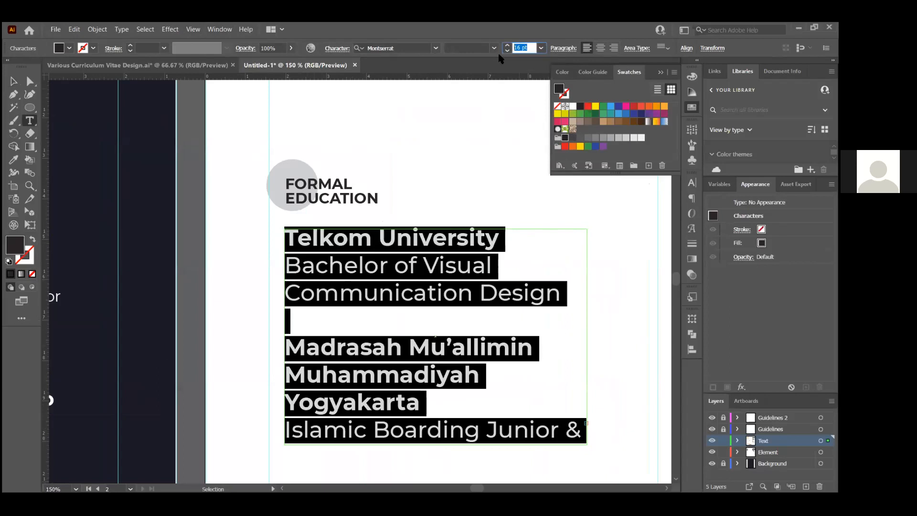
pyautogui.press('Return')
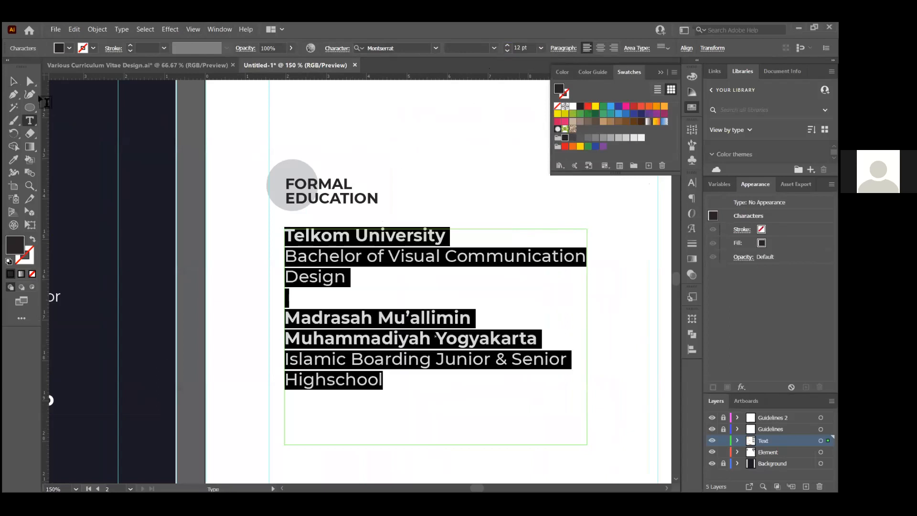
pyautogui.click(13, 81)
pyautogui.click(391, 179)
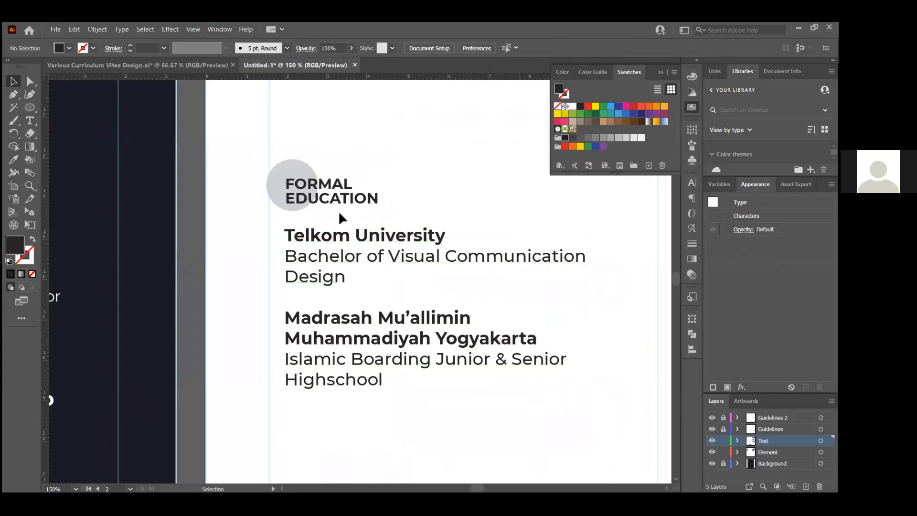
# Set the FORMAL EDUCATION heading's font size to 14 pt
pyautogui.scroll(-2, 340, 213)
pyautogui.scroll(2, 353, 222)
pyautogui.scroll(3, 357, 234)
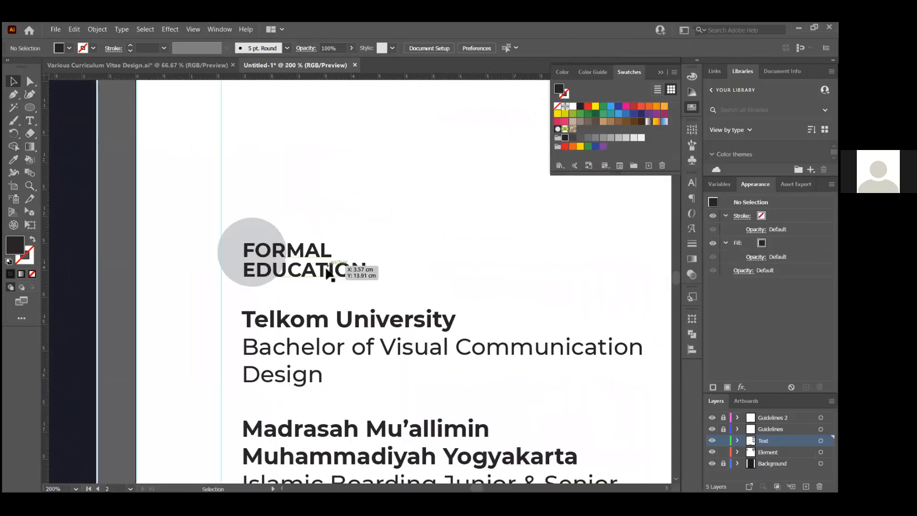
pyautogui.click(329, 274)
pyautogui.scroll(-1, 336, 263)
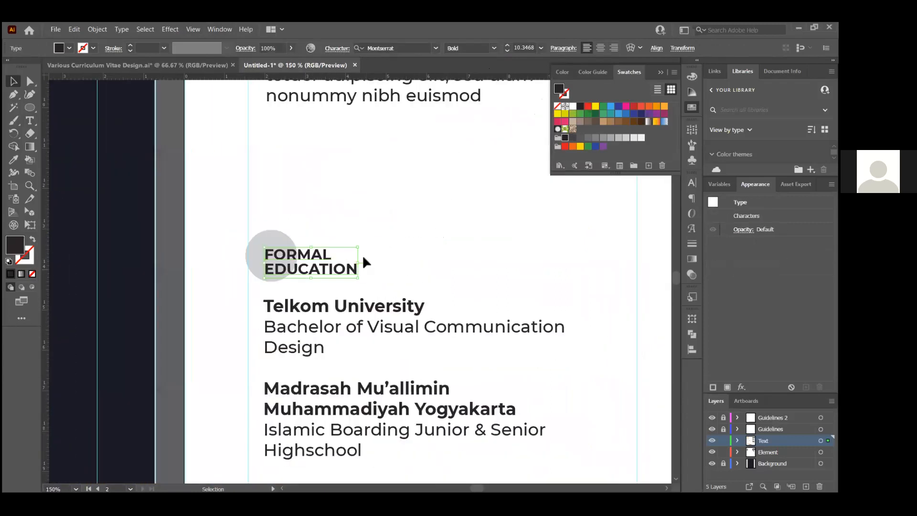
pyautogui.scroll(1, 453, 196)
pyautogui.click(529, 47)
pyautogui.write('14')
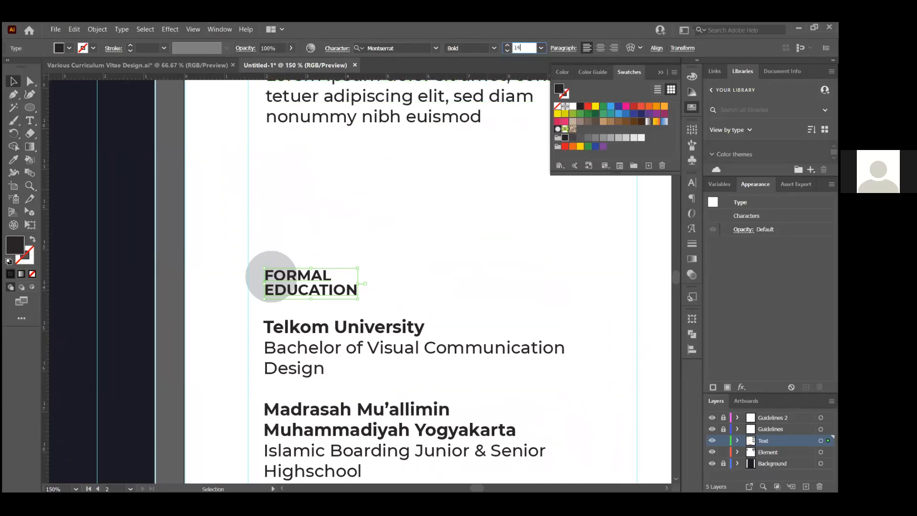
pyautogui.press('Return')
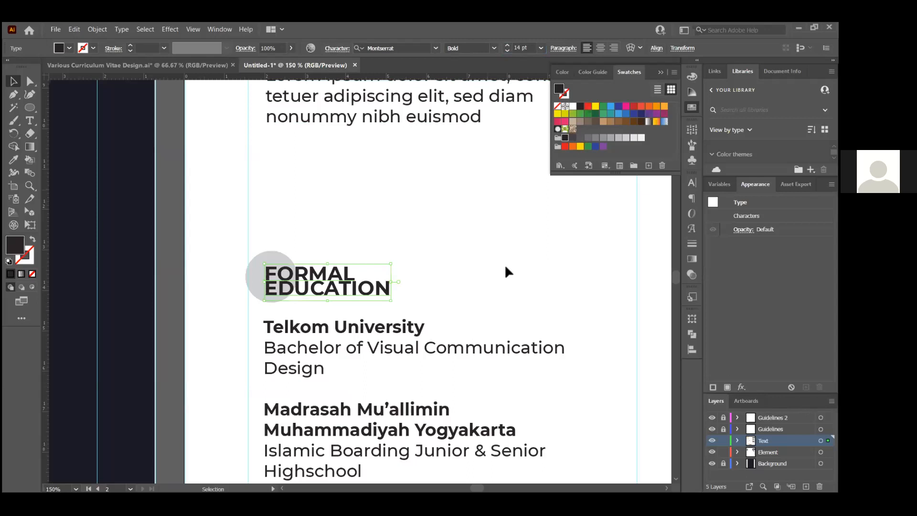
pyautogui.hotkey('ctrl', 'alt', '[')
pyautogui.hotkey('ctrl', 'shift', 'a')
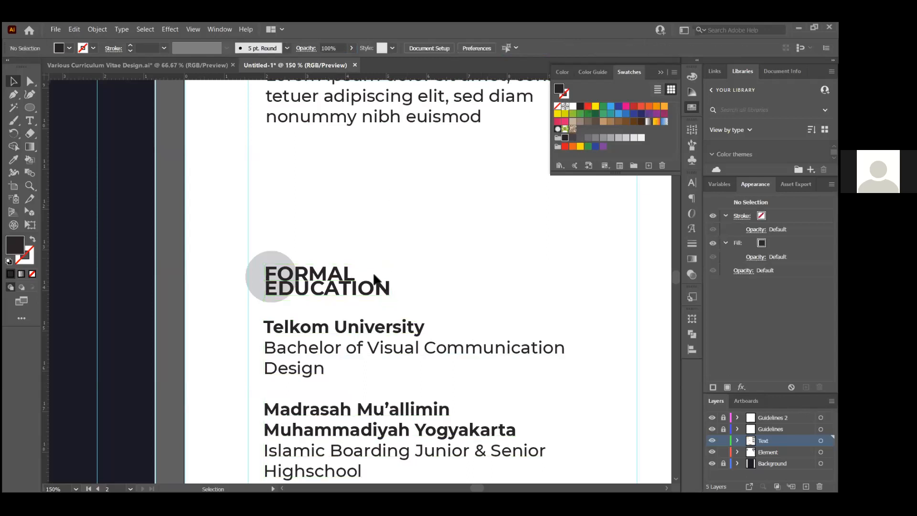
# Set the FORMAL EDUCATION heading's leading to Auto in the Character panel
pyautogui.click(345, 280)
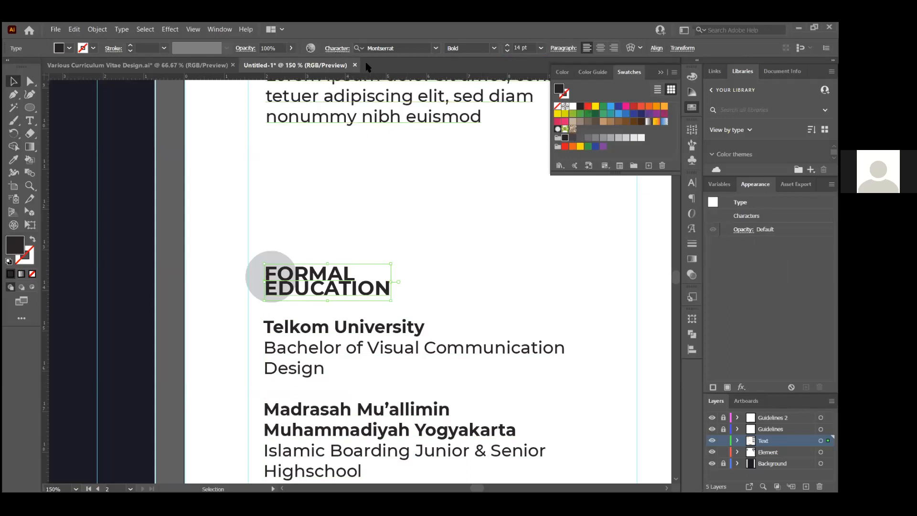
pyautogui.click(343, 50)
pyautogui.click(342, 99)
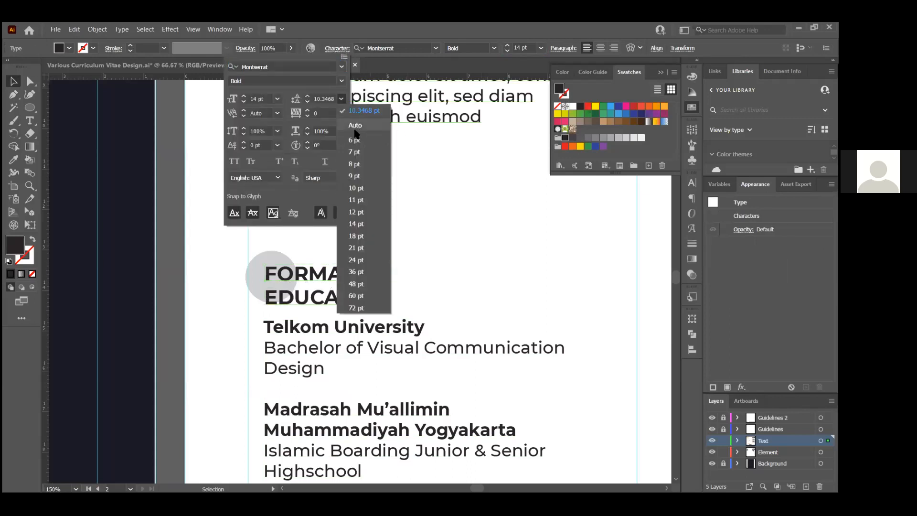
pyautogui.click(354, 128)
pyautogui.click(454, 259)
# Nudge the FORMAL EDUCATION heading slightly higher within its grey circle
pyautogui.moveTo(345, 278); pyautogui.dragTo(352, 269)
pyautogui.click(354, 253)
pyautogui.scroll(-1, 366, 301)
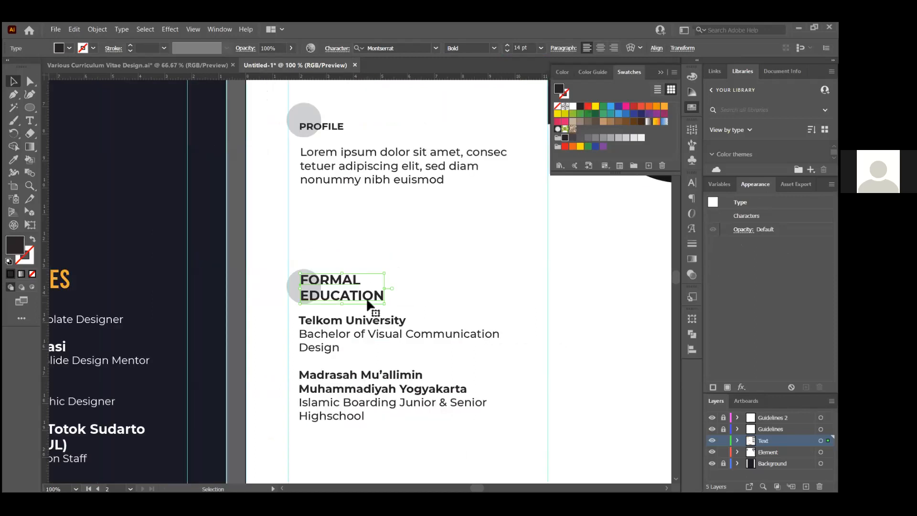
pyautogui.scroll(2, 359, 287)
pyautogui.moveTo(353, 292); pyautogui.dragTo(353, 290)
# Delete the old PROFILE grey circle and its heading text
pyautogui.click(423, 276)
pyautogui.scroll(-2, 414, 289)
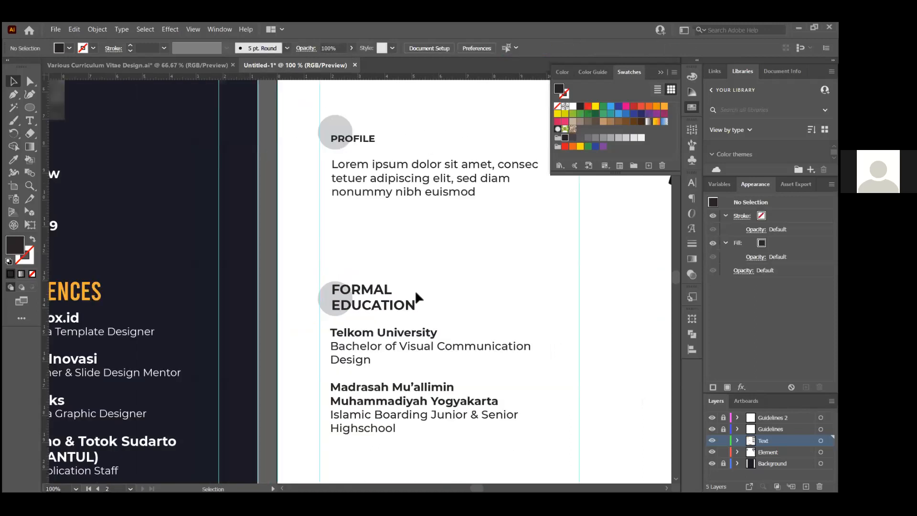
pyautogui.scroll(1, 414, 289)
pyautogui.click(333, 153)
pyautogui.keyDown('shift'); pyautogui.click(365, 160); pyautogui.keyUp('shift')
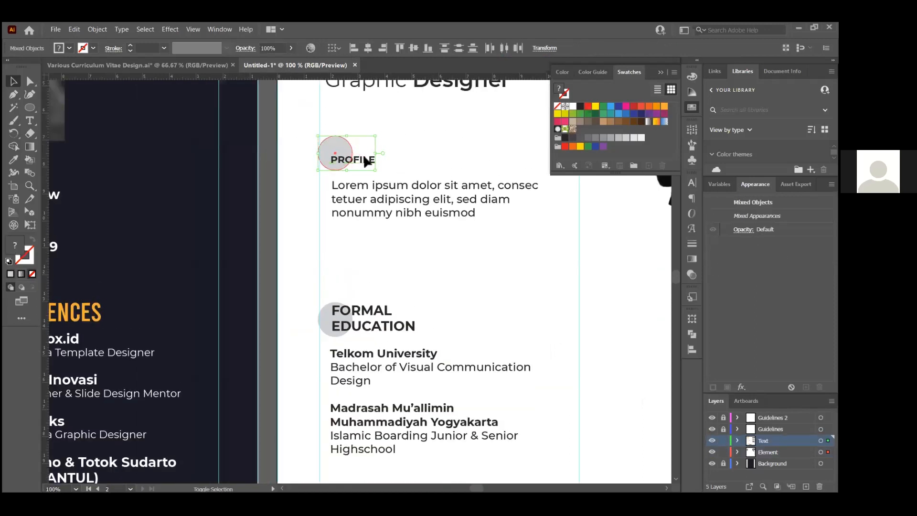
pyautogui.press('Delete')
# Enlarge the FORMAL EDUCATION grey circle and copy the heading up to the PROFILE position
pyautogui.click(334, 312)
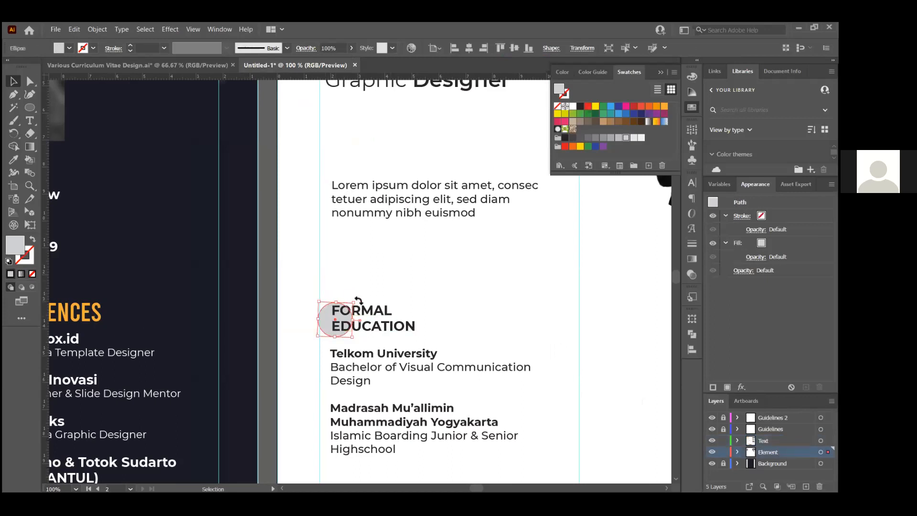
pyautogui.moveTo(356, 300); pyautogui.dragTo(364, 293)
pyautogui.click(401, 317)
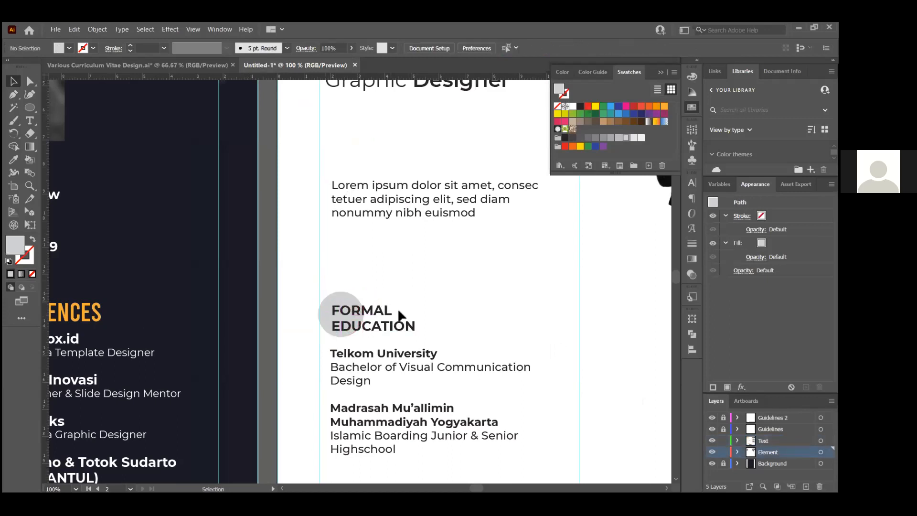
pyautogui.click(388, 329)
pyautogui.scroll(1, 390, 332)
pyautogui.moveTo(393, 333); pyautogui.dragTo(405, 158)
pyautogui.hotkey('ctrl', 'shift', 'a')
pyautogui.scroll(-2, 399, 332)
pyautogui.click(336, 303)
pyautogui.keyDown('shift'); pyautogui.click(396, 319); pyautogui.keyUp('shift')
pyautogui.hotkey('ctrl', 'shift', 'a')
# Retype the copied heading as PROFILE and line it up with its circle
pyautogui.scroll(1, 387, 145)
pyautogui.press('t')
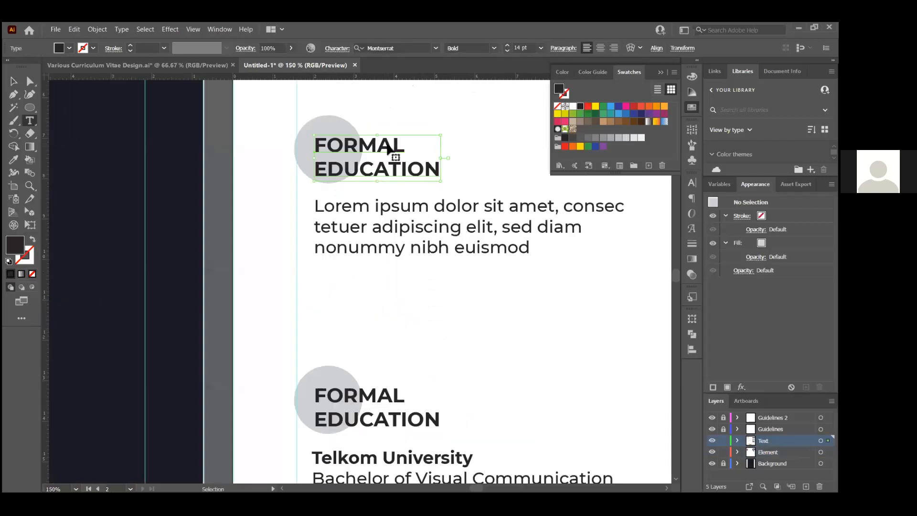
pyautogui.tripleClick(387, 144)
pyautogui.write('PROFILE')
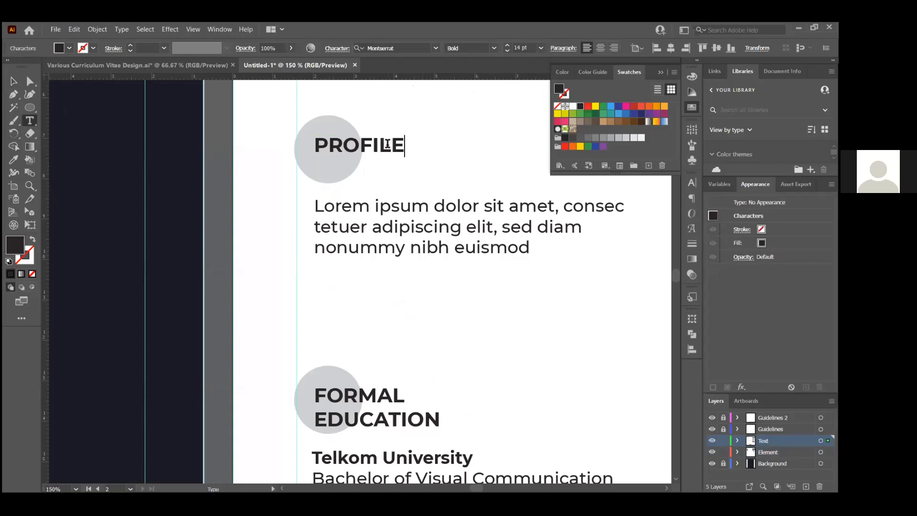
pyautogui.click(13, 81)
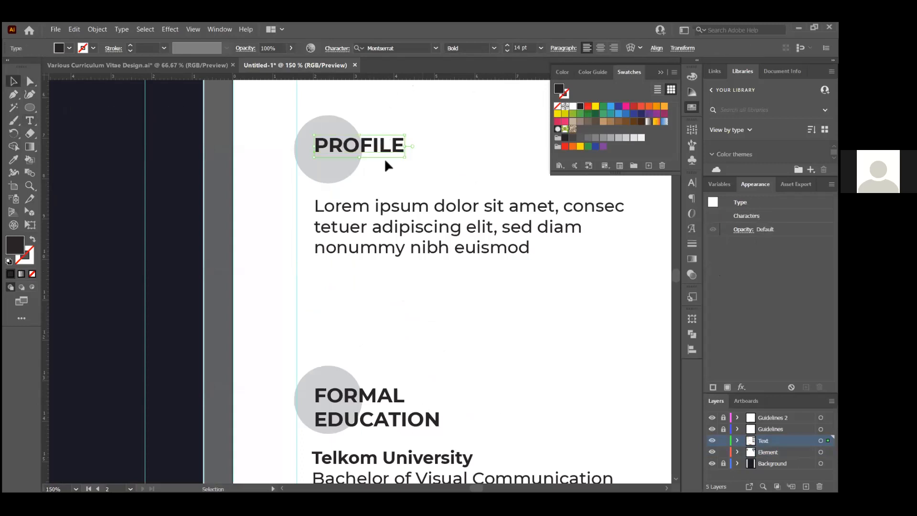
pyautogui.moveTo(381, 155); pyautogui.dragTo(382, 172)
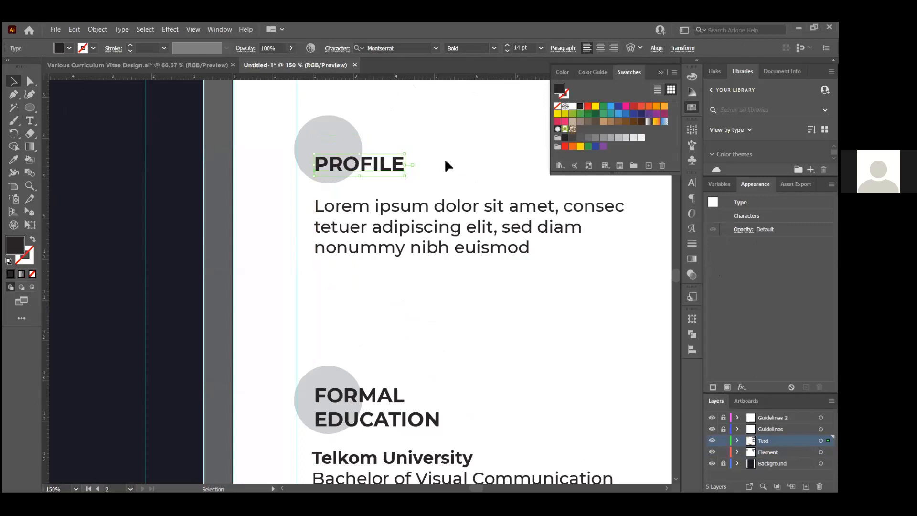
pyautogui.click(445, 160)
pyautogui.scroll(-2, 321, 254)
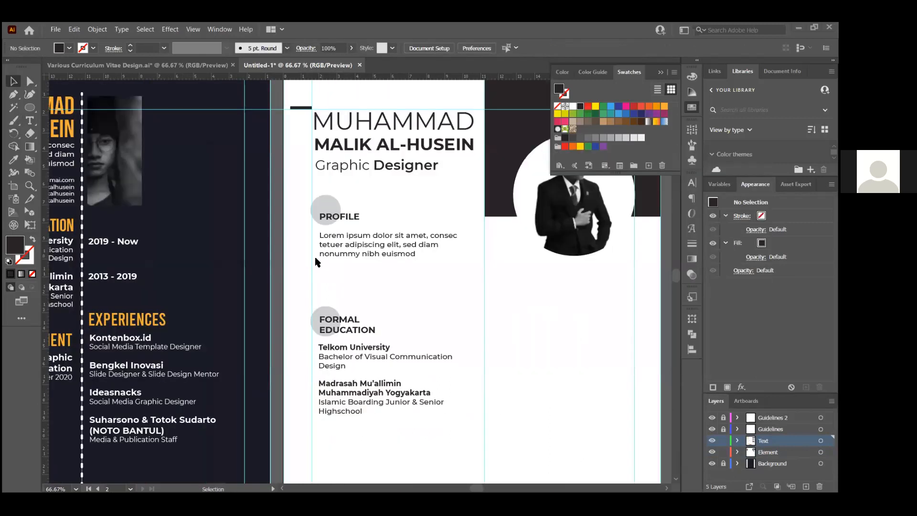
pyautogui.hotkey('alt', 'Tab')
pyautogui.hotkey('alt', 'Tab')
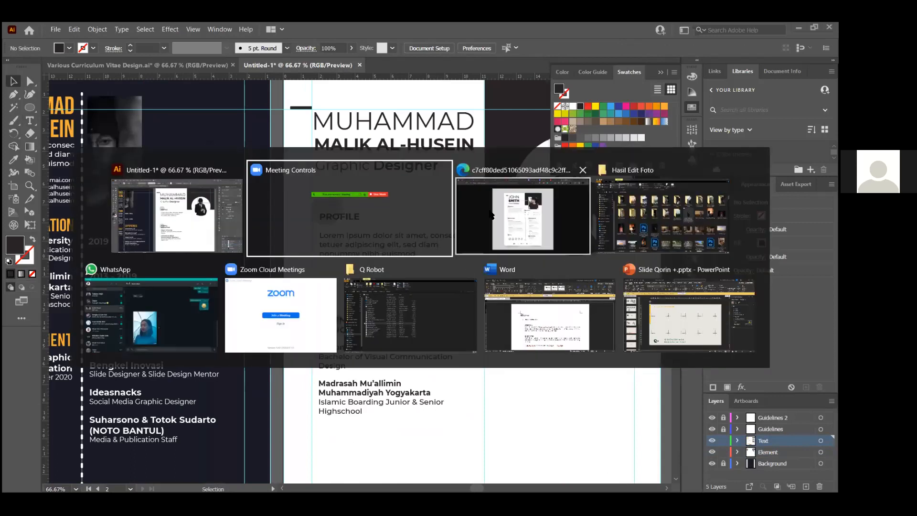
pyautogui.click(496, 244)
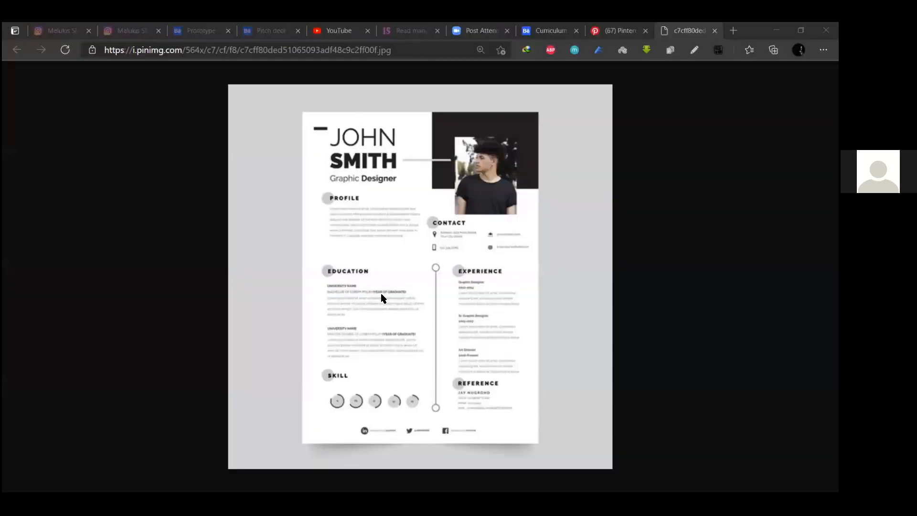
pyautogui.hotkey('alt', 'Tab')
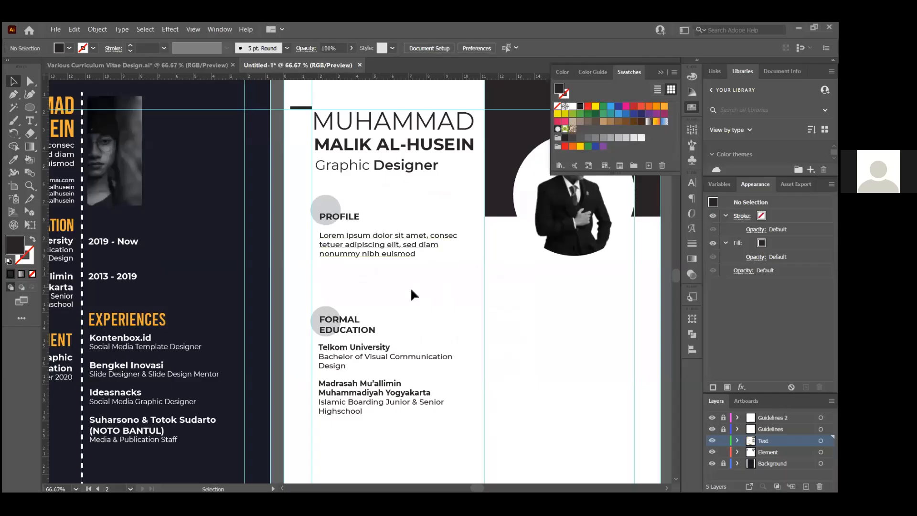
pyautogui.scroll(-3, 410, 291)
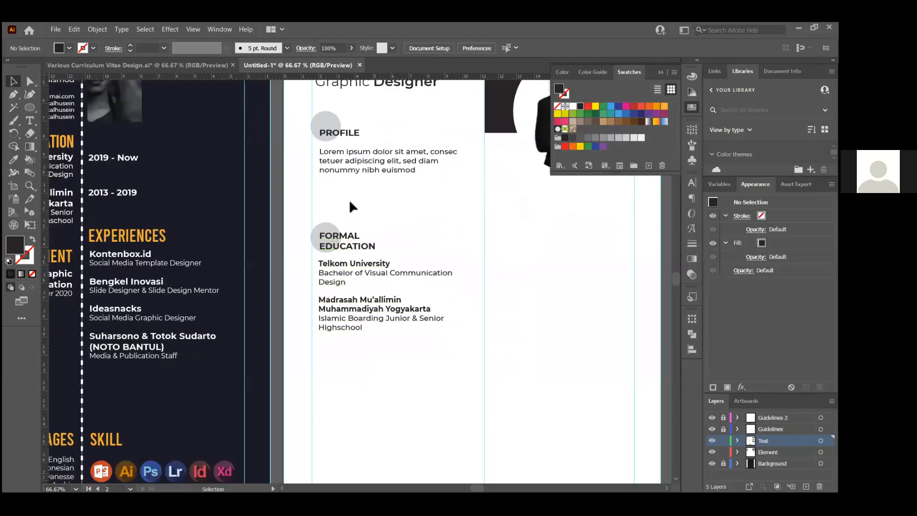
# Duplicate the whole FORMAL EDUCATION section further down the page
pyautogui.click(318, 231)
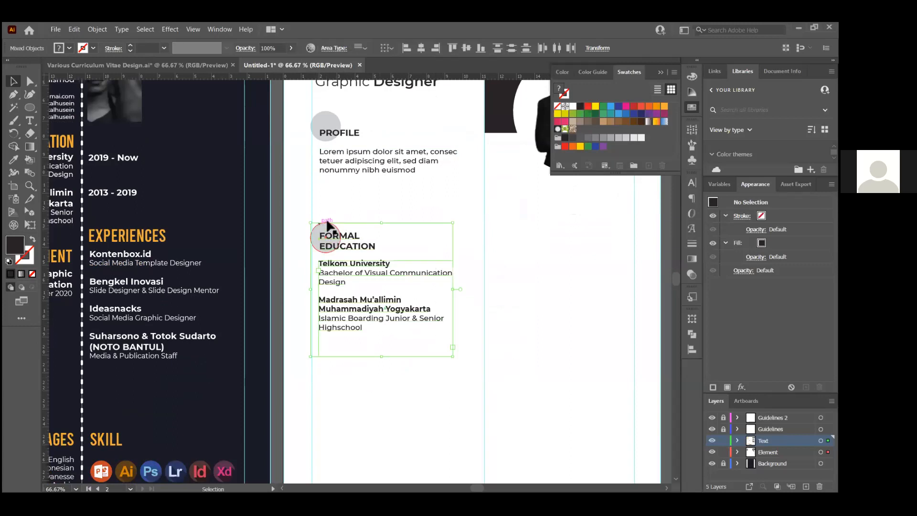
pyautogui.scroll(-3, 334, 217)
pyautogui.moveTo(347, 152); pyautogui.dragTo(354, 276)
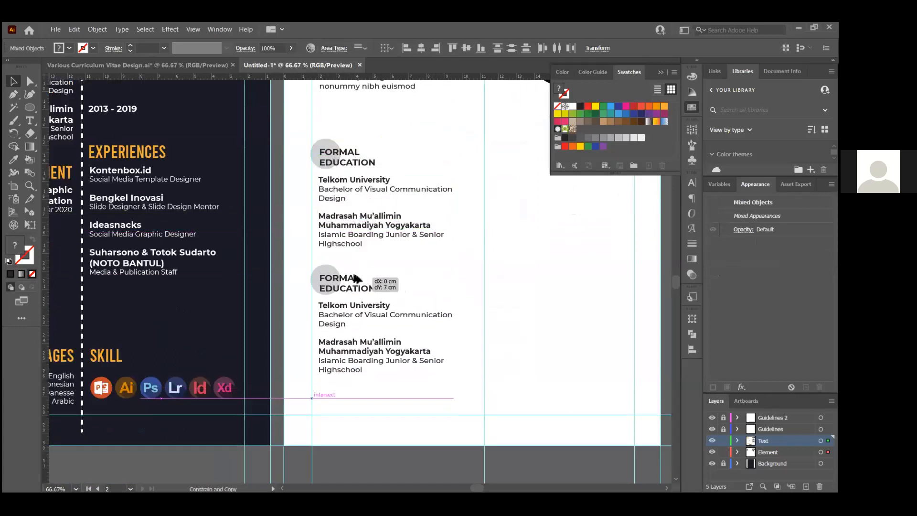
pyautogui.click(488, 267)
# Retype the copied heading as SKILL, align it in its circle, then switch to Edge
pyautogui.scroll(2, 356, 279)
pyautogui.doubleClick(348, 278)
pyautogui.hotkey('ctrl', 'a')
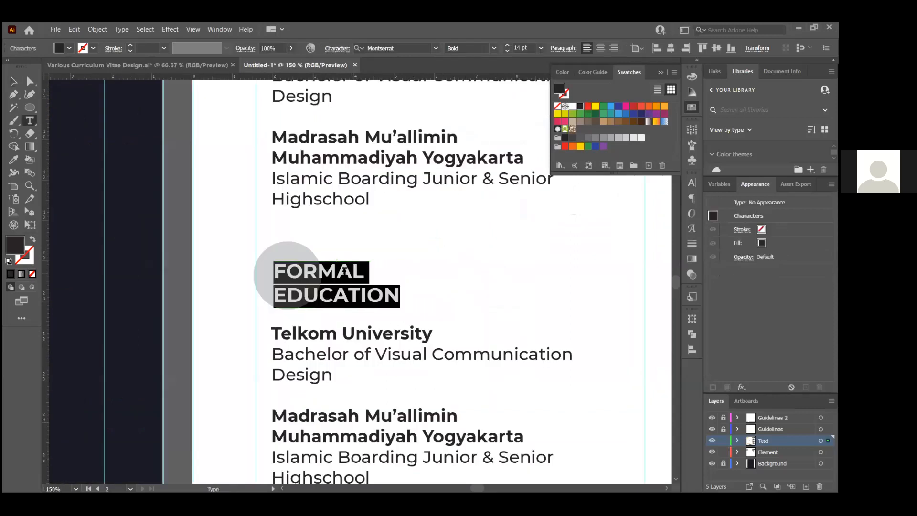
pyautogui.write('LL')
pyautogui.click(14, 81)
pyautogui.moveTo(288, 272); pyautogui.dragTo(311, 293)
pyautogui.click(393, 275)
pyautogui.scroll(-4, 326, 274)
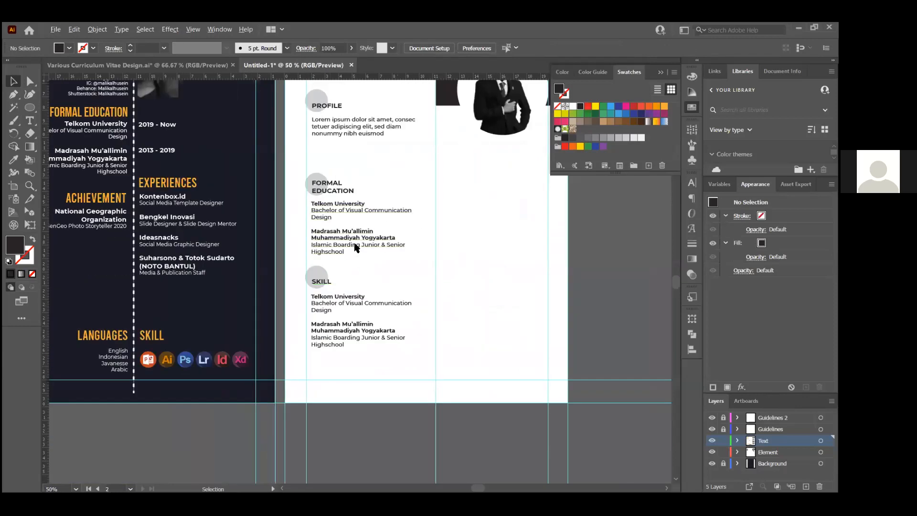
pyautogui.hotkey('alt', 'Tab')
pyautogui.press('Tab')
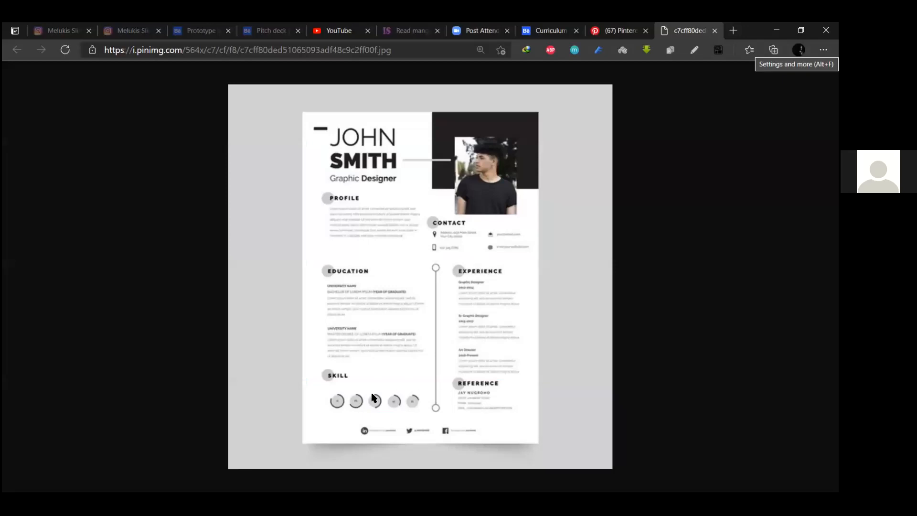
# Delete the duplicated university and school text under the SKILL heading
pyautogui.hotkey('alt', 'Tab')
pyautogui.click(370, 306)
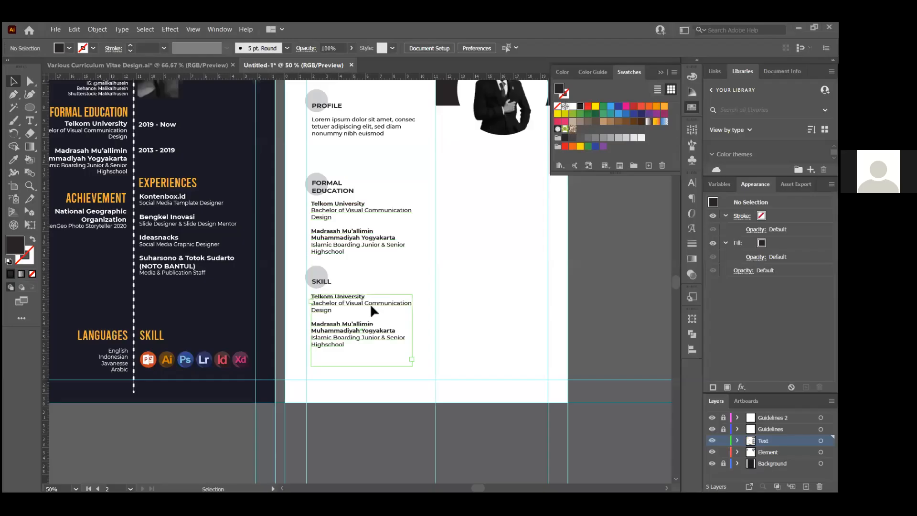
pyautogui.press('Delete')
pyautogui.scroll(2, 344, 295)
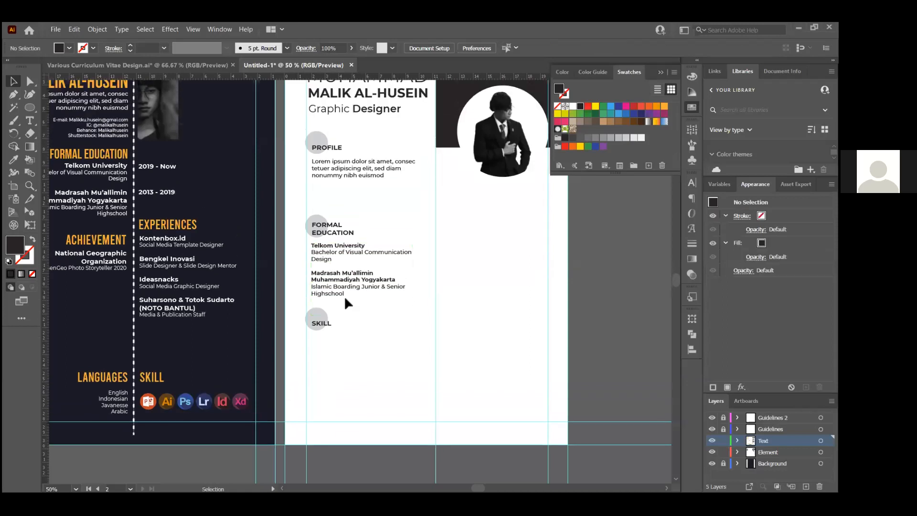
pyautogui.scroll(-1, 328, 309)
pyautogui.scroll(2, 410, 234)
pyautogui.scroll(-1, 397, 173)
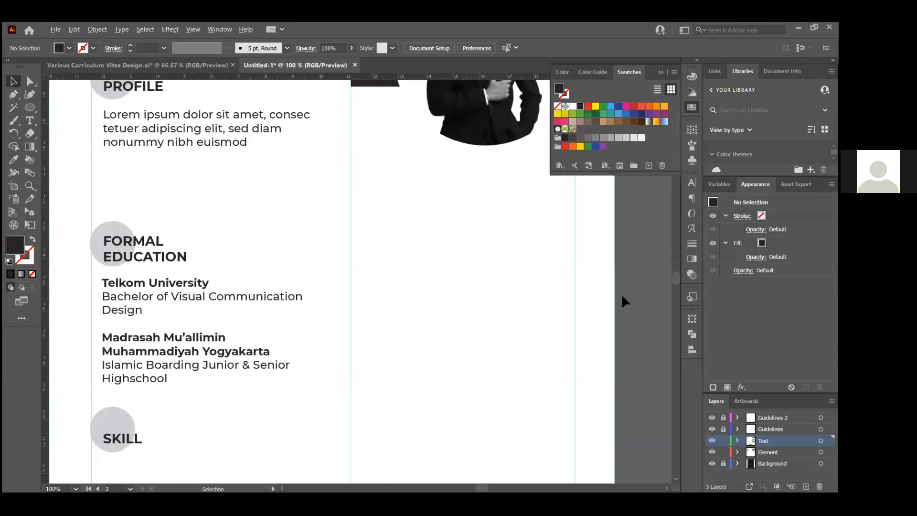
# Make the Element layer active for drawing the new line
pyautogui.click(783, 452)
pyautogui.scroll(-1, 493, 283)
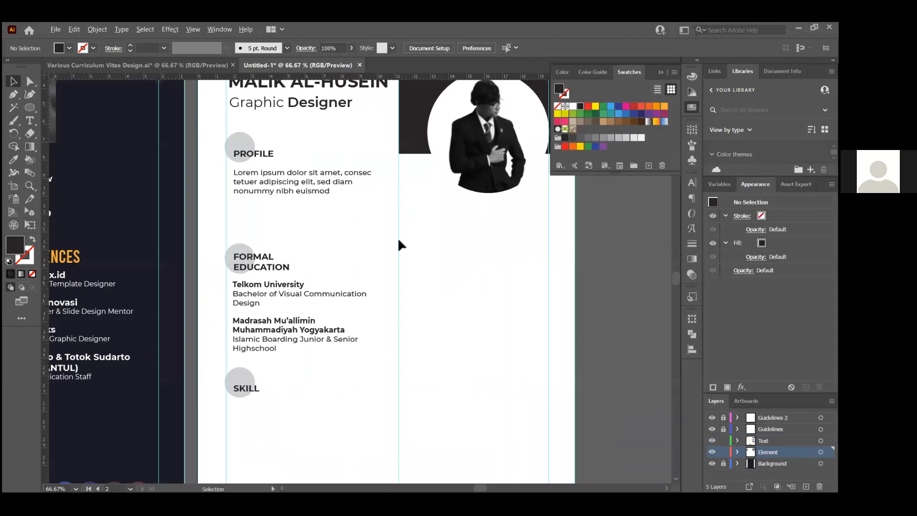
pyautogui.press('\\')
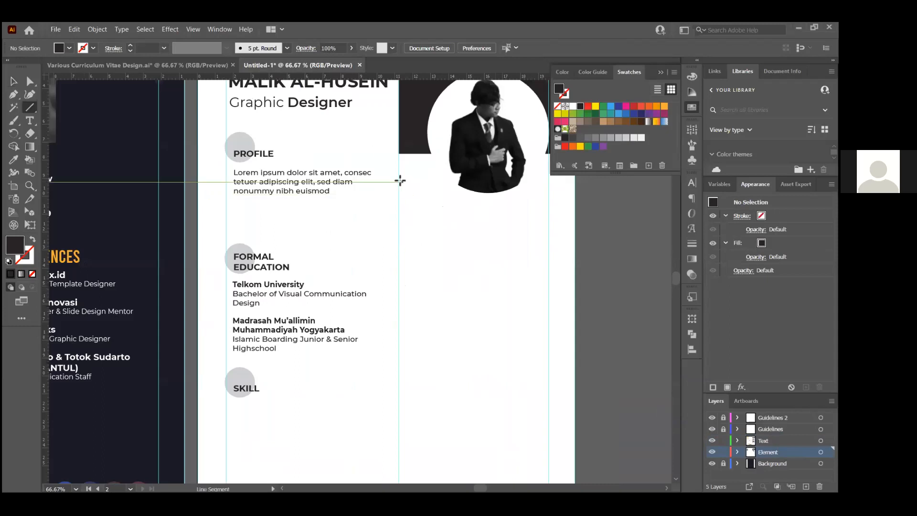
# Draw a vertical line down the page's centre with a 3 pt black stroke
pyautogui.moveTo(398, 178); pyautogui.dragTo(399, 448)
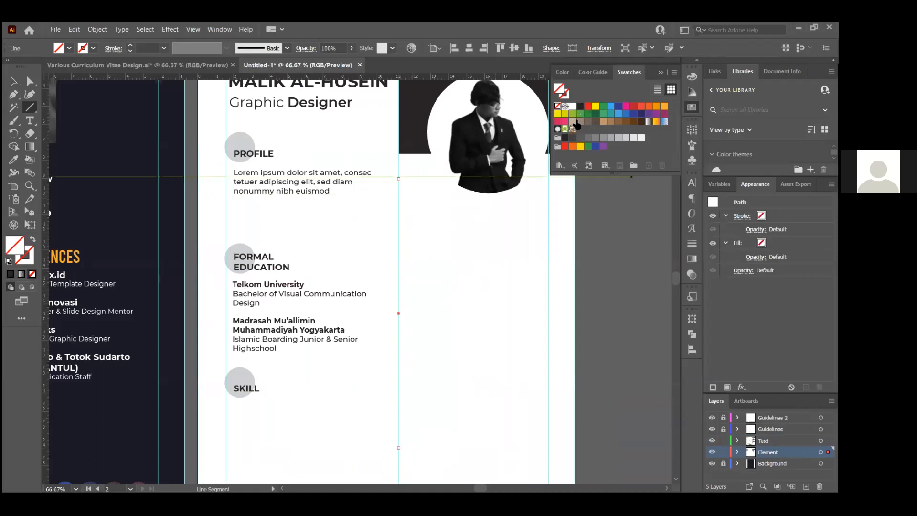
pyautogui.click(564, 139)
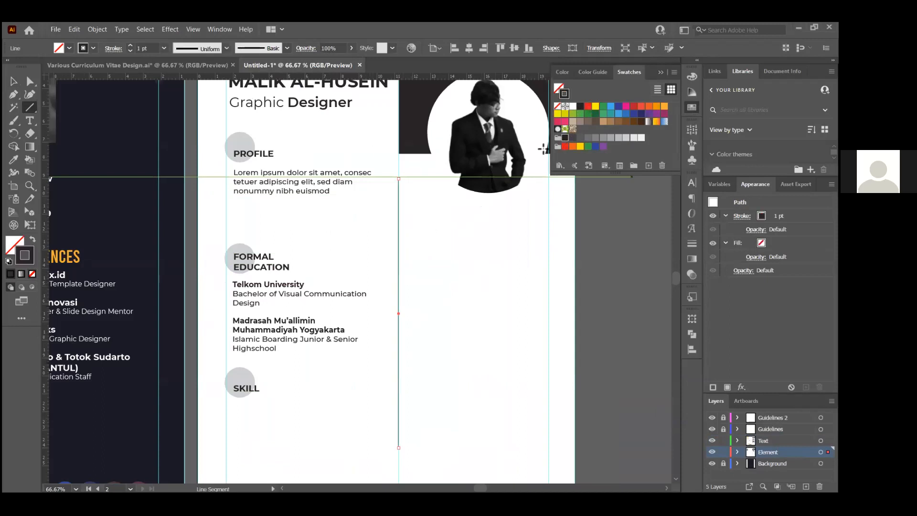
pyautogui.scroll(2, 382, 198)
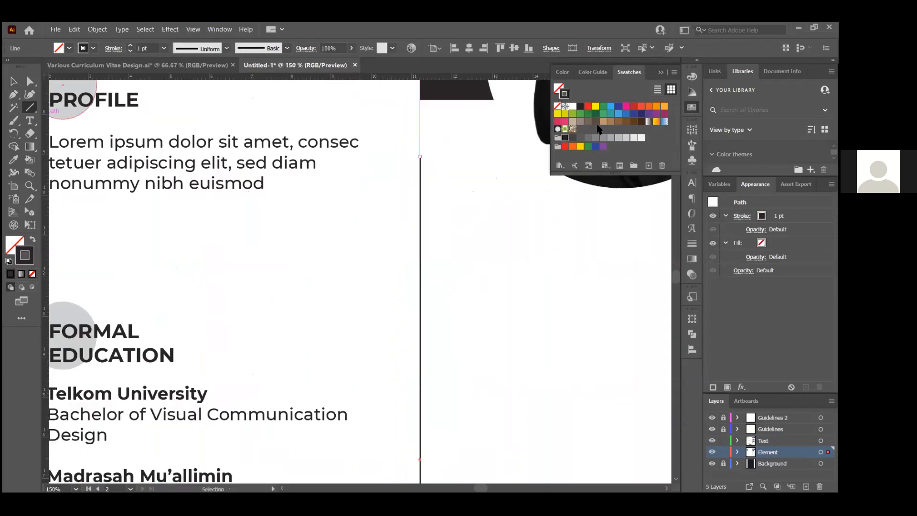
pyautogui.click(795, 216)
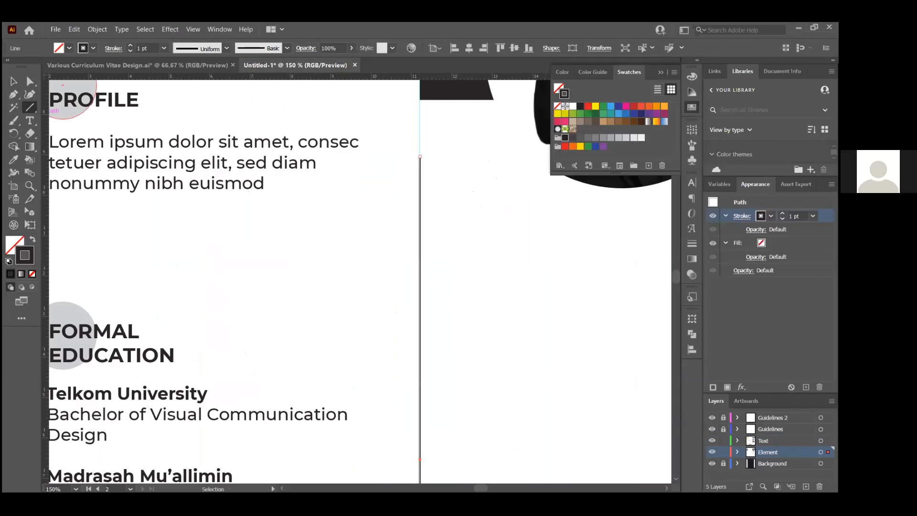
pyautogui.click(813, 216)
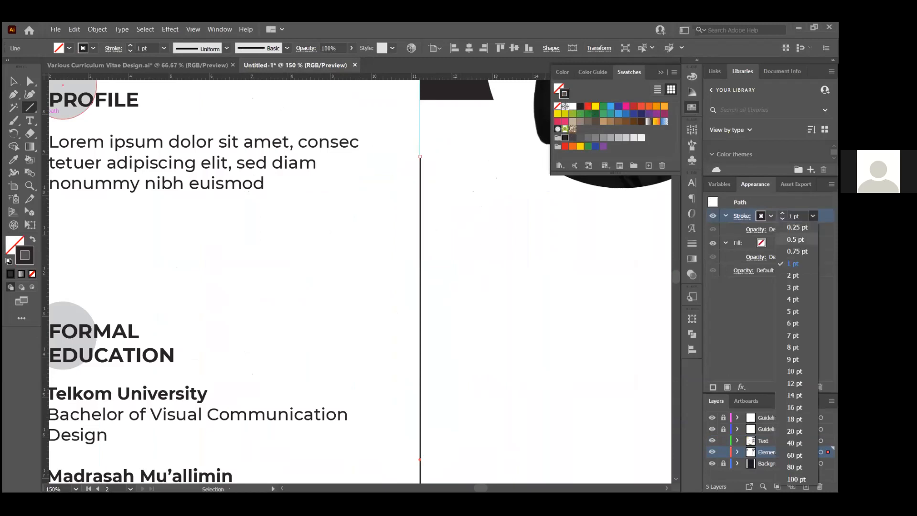
pyautogui.click(793, 287)
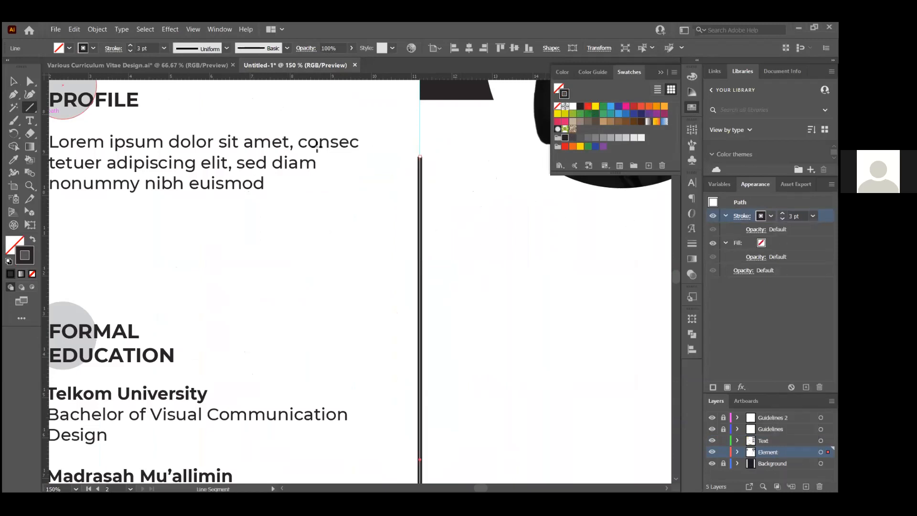
pyautogui.click(13, 81)
pyautogui.click(315, 292)
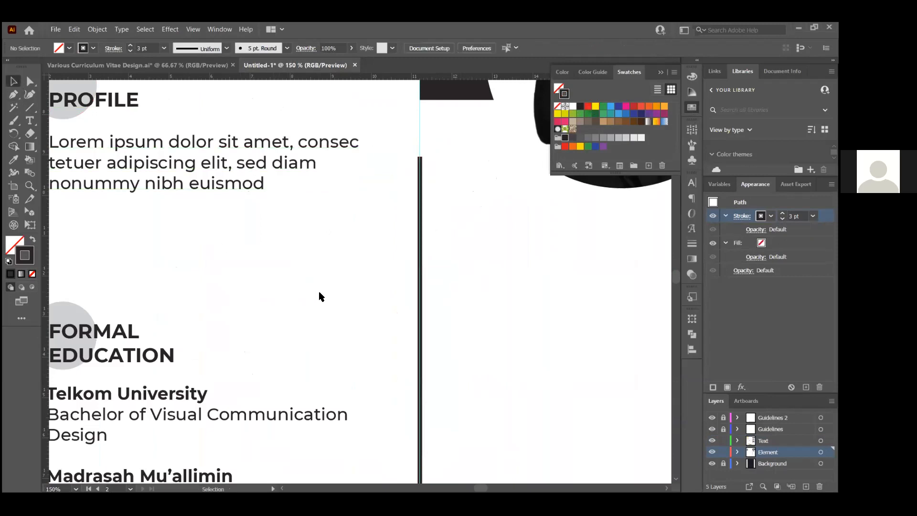
# After checking the reference CV, thin the vertical line's stroke to 2 pt
pyautogui.hotkey('alt', 'Tab')
pyautogui.hotkey('alt', 'Tab')
pyautogui.scroll(-3, 427, 284)
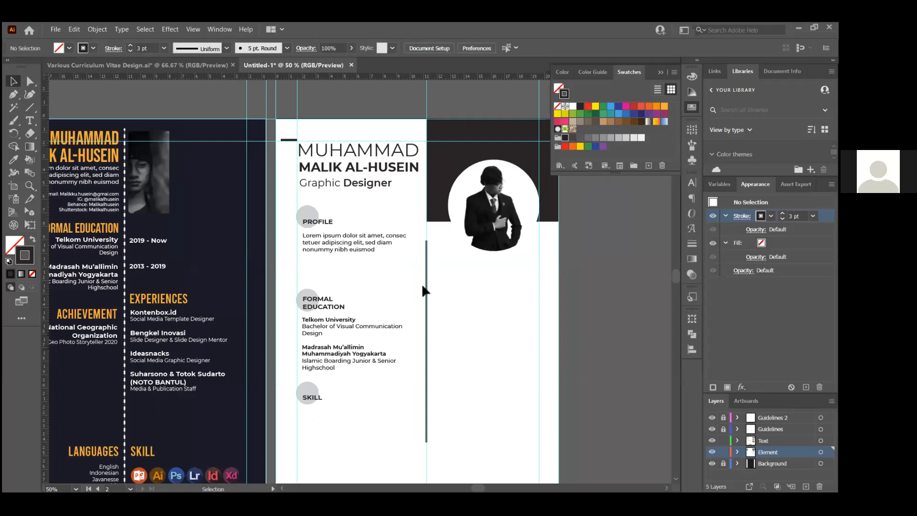
pyautogui.click(426, 288)
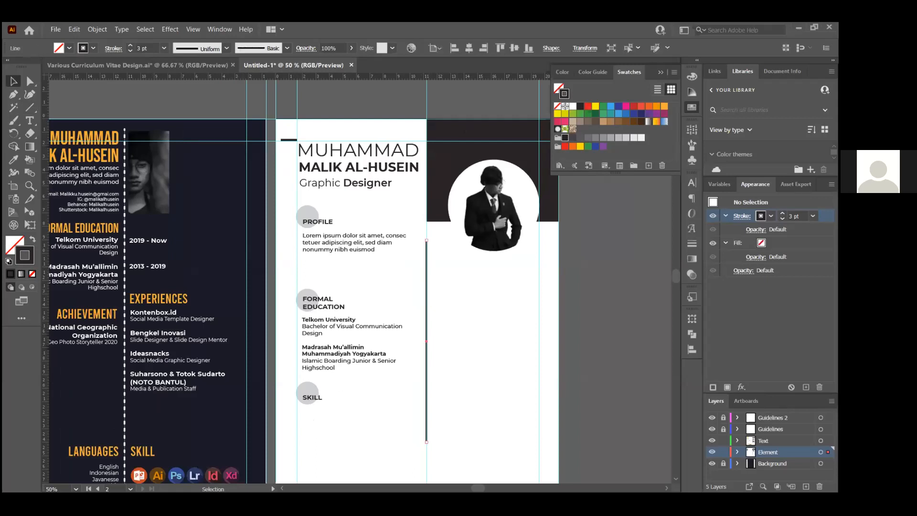
pyautogui.scroll(1, 427, 290)
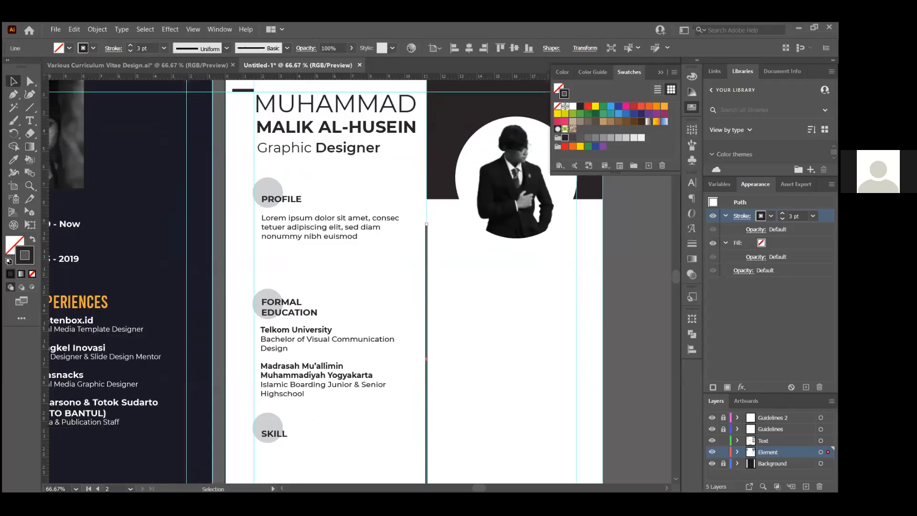
pyautogui.click(812, 216)
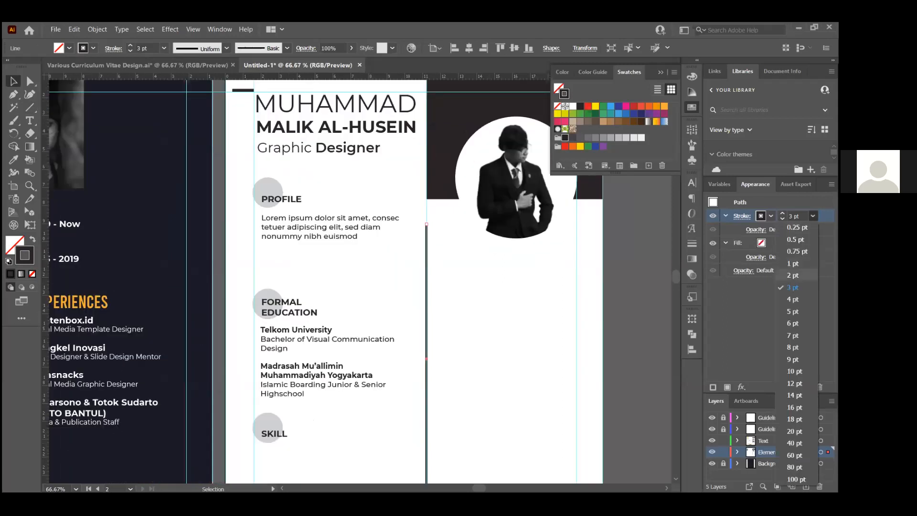
pyautogui.click(793, 275)
pyautogui.hotkey('alt', 'Tab')
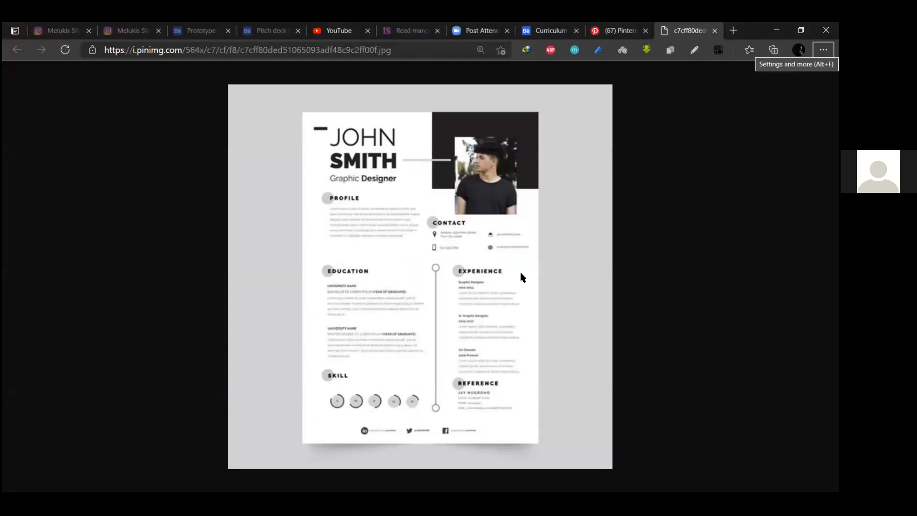
pyautogui.hotkey('alt', 'Tab')
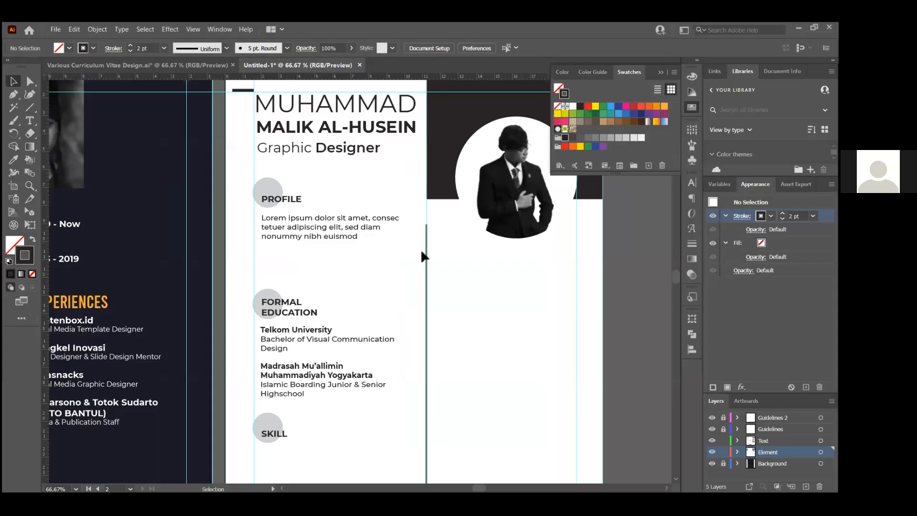
pyautogui.scroll(3, 427, 219)
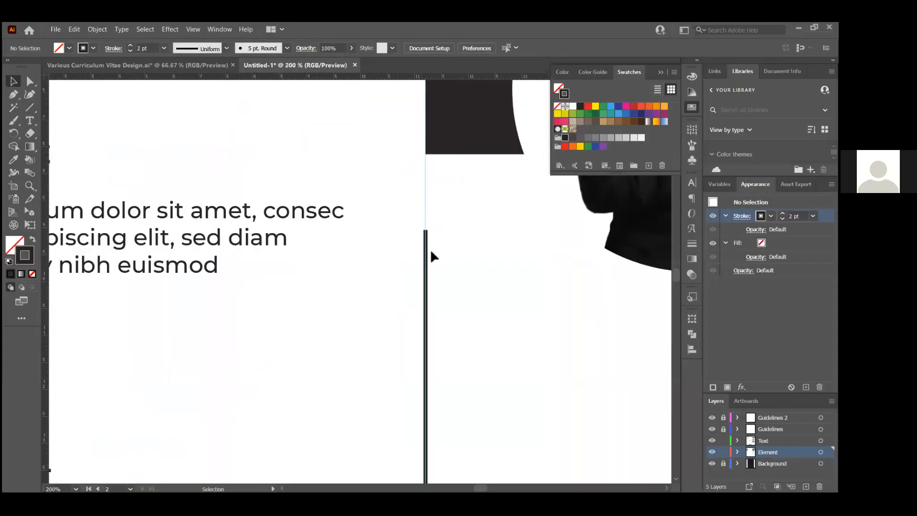
# Draw a small white-filled circle at the top end of the vertical line
pyautogui.press('\\')
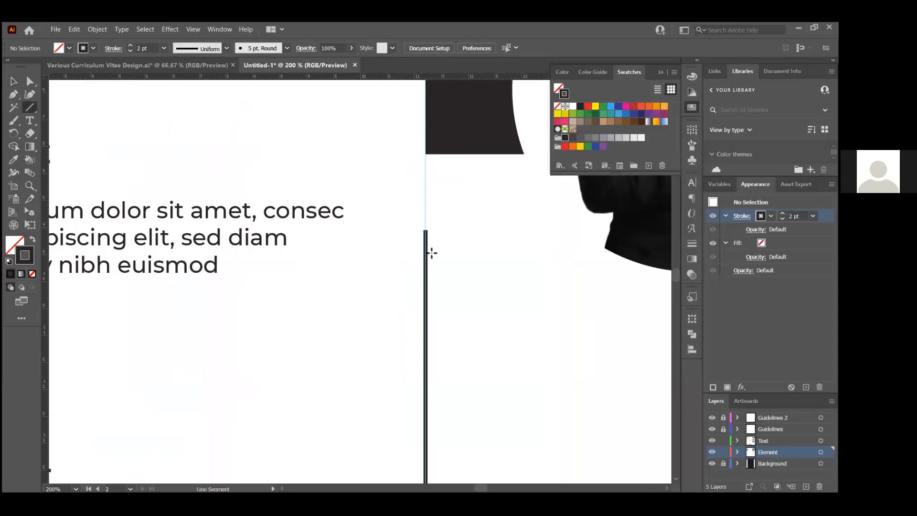
pyautogui.press('l')
pyautogui.moveTo(425, 232); pyautogui.dragTo(446, 241)
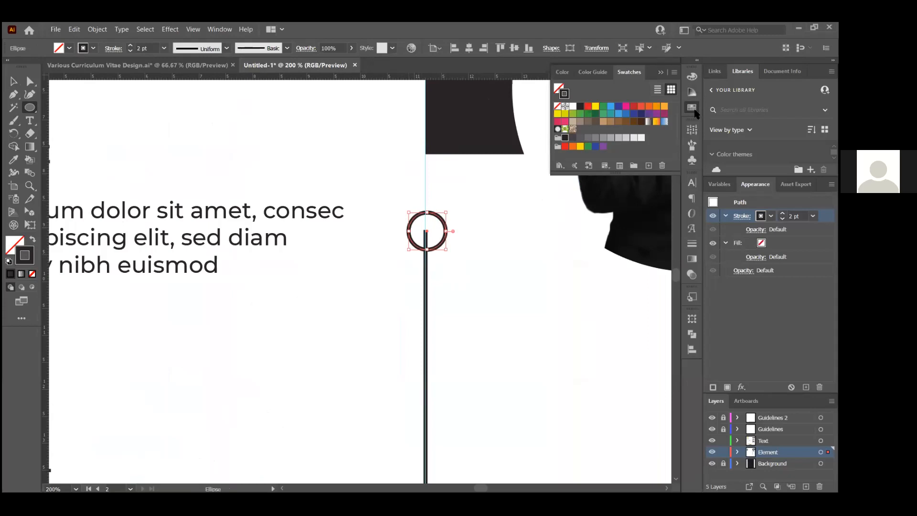
pyautogui.click(694, 109)
pyautogui.click(13, 80)
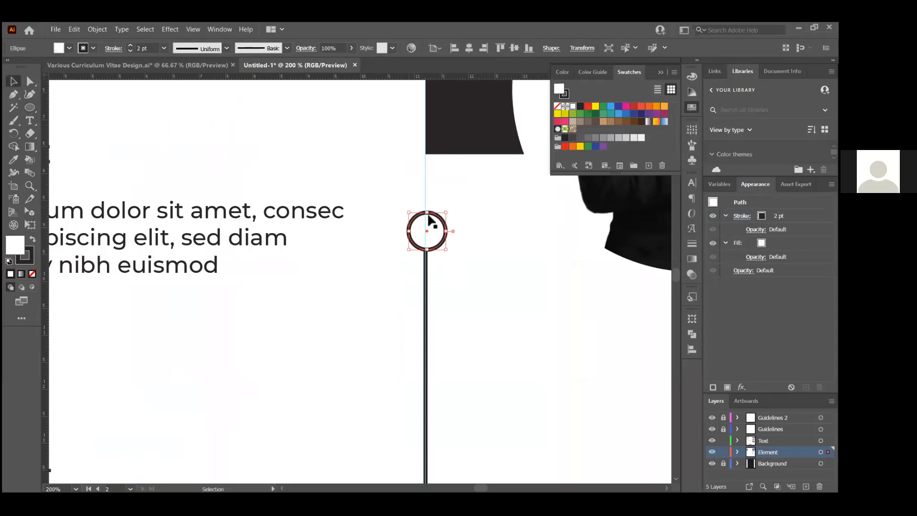
# Centre the circle horizontally on the vertical line
pyautogui.hotkey('ctrl', '=')
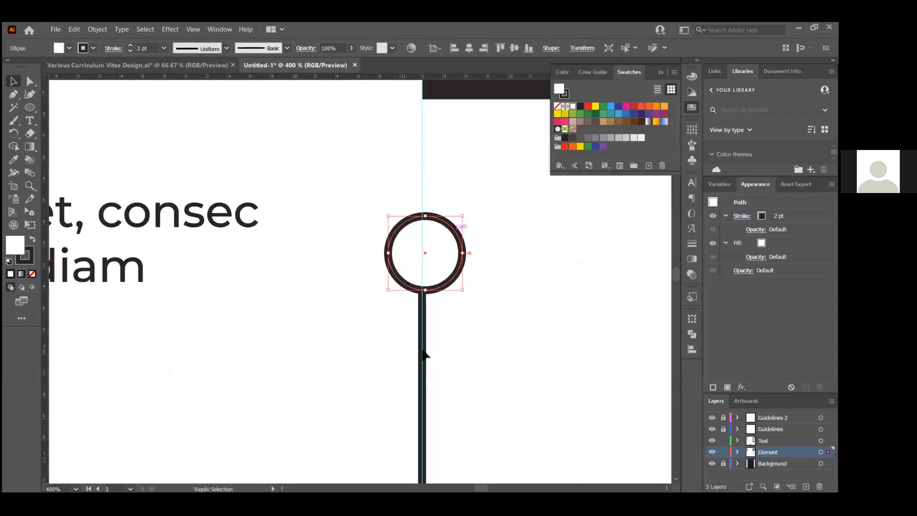
pyautogui.click(465, 313)
pyautogui.click(439, 285)
pyautogui.keyDown('shift'); pyautogui.click(420, 330); pyautogui.keyUp('shift')
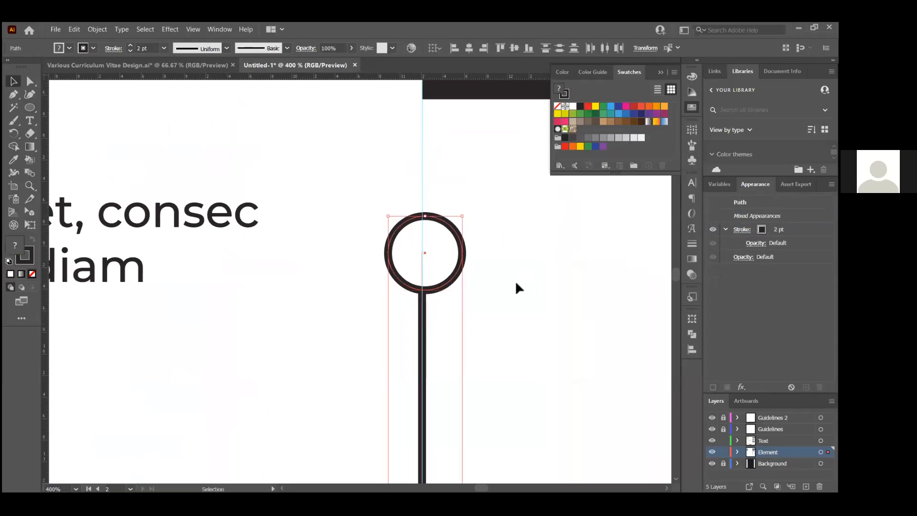
pyautogui.click(467, 51)
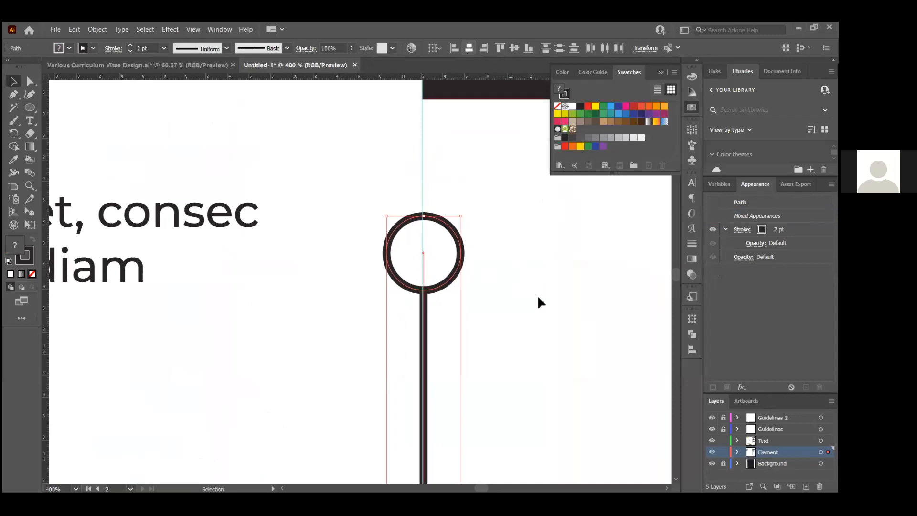
pyautogui.click(459, 276)
pyautogui.scroll(-3, 425, 313)
pyautogui.scroll(-2, 434, 315)
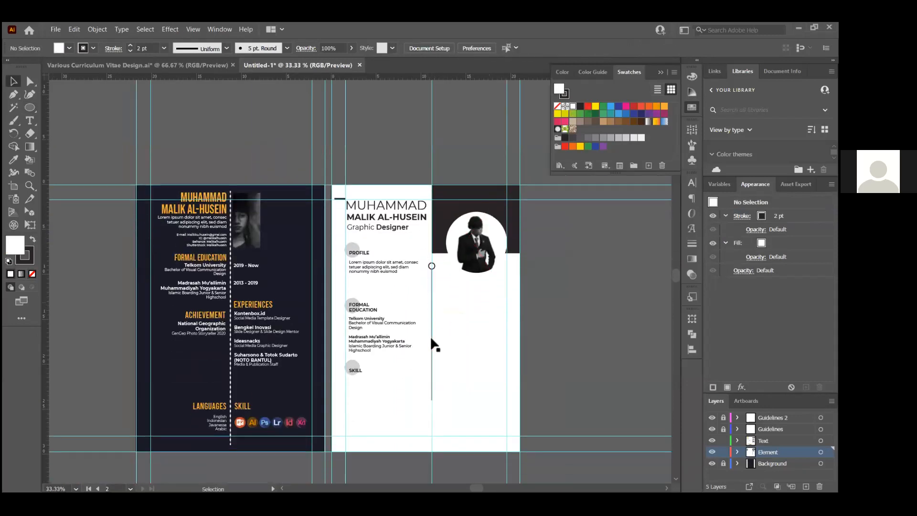
pyautogui.scroll(5, 445, 277)
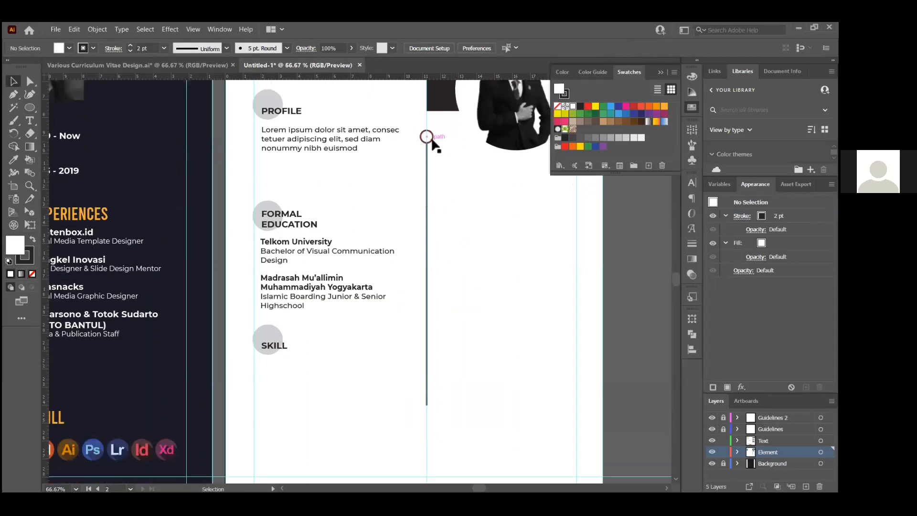
# Copy the top circle down to the line's bottom end
pyautogui.click(428, 137)
pyautogui.moveTo(428, 137); pyautogui.dragTo(455, 385)
pyautogui.click(444, 341)
pyautogui.scroll(1, 445, 343)
pyautogui.scroll(-2, 446, 348)
pyautogui.scroll(-3, 433, 227)
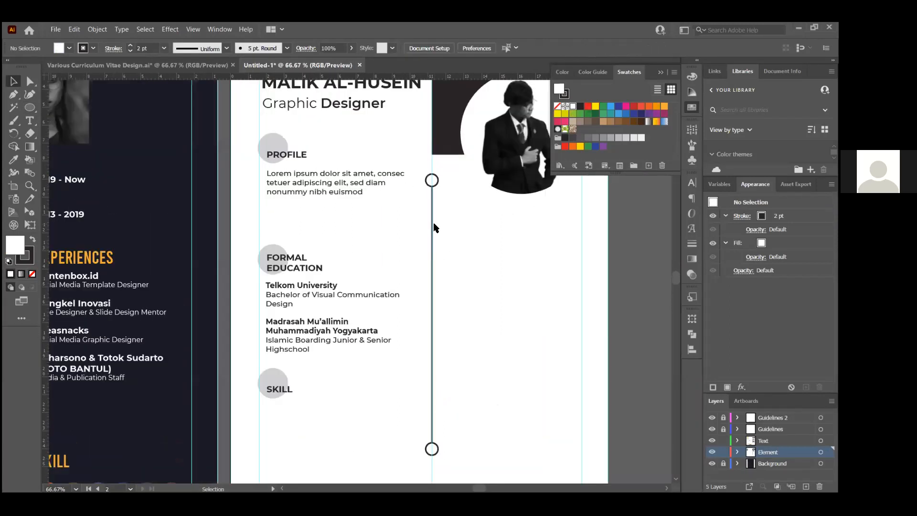
# Slide the top circle down the line and shorten the line to meet it
pyautogui.hotkey('alt', 'Tab')
pyautogui.hotkey('alt', 'Tab')
pyautogui.scroll(3, 437, 211)
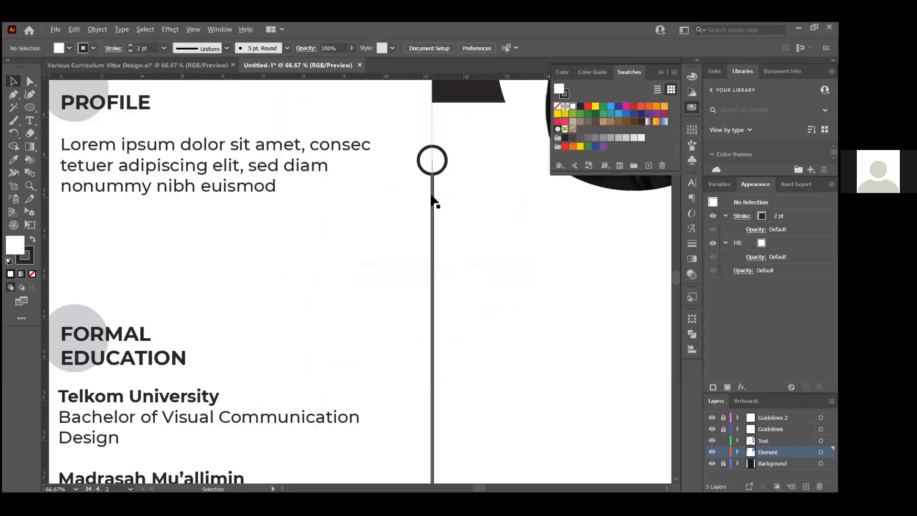
pyautogui.click(436, 171)
pyautogui.moveTo(432, 161); pyautogui.dragTo(450, 385)
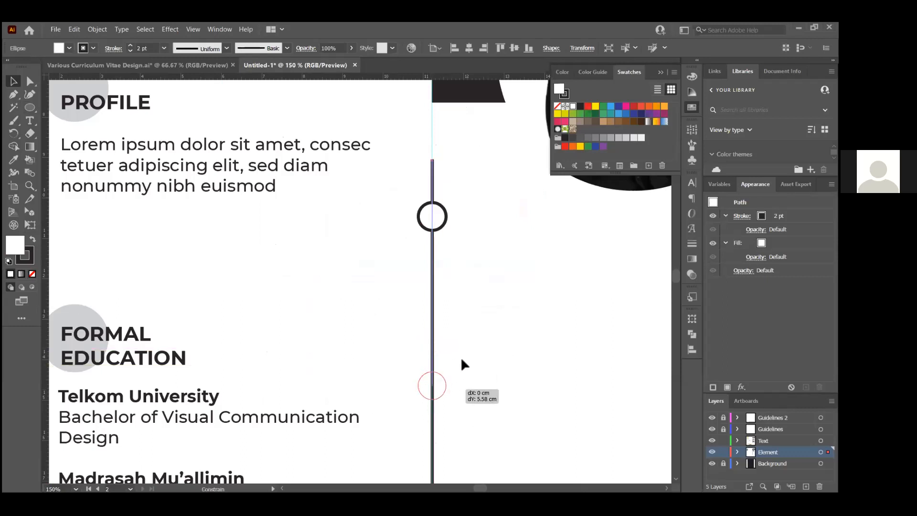
pyautogui.click(432, 333)
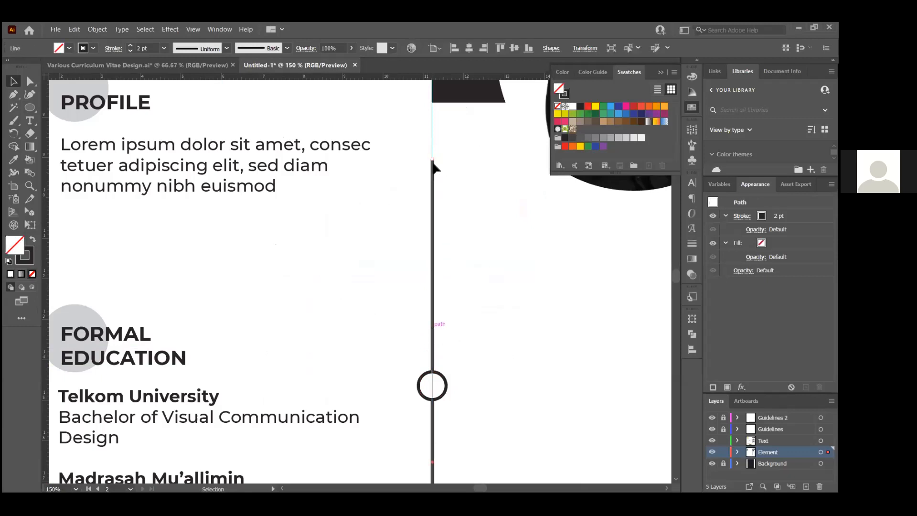
pyautogui.moveTo(433, 162); pyautogui.dragTo(434, 380)
pyautogui.click(494, 360)
# Nudge the shortened timeline line slightly lower beside Formal Education
pyautogui.scroll(-1, 422, 311)
pyautogui.scroll(-3, 421, 309)
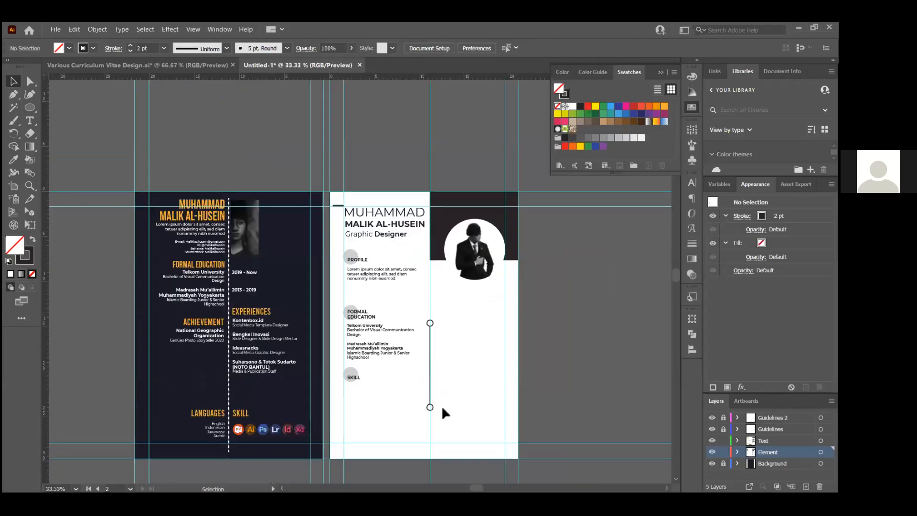
pyautogui.scroll(2, 441, 405)
pyautogui.moveTo(417, 236); pyautogui.dragTo(417, 241)
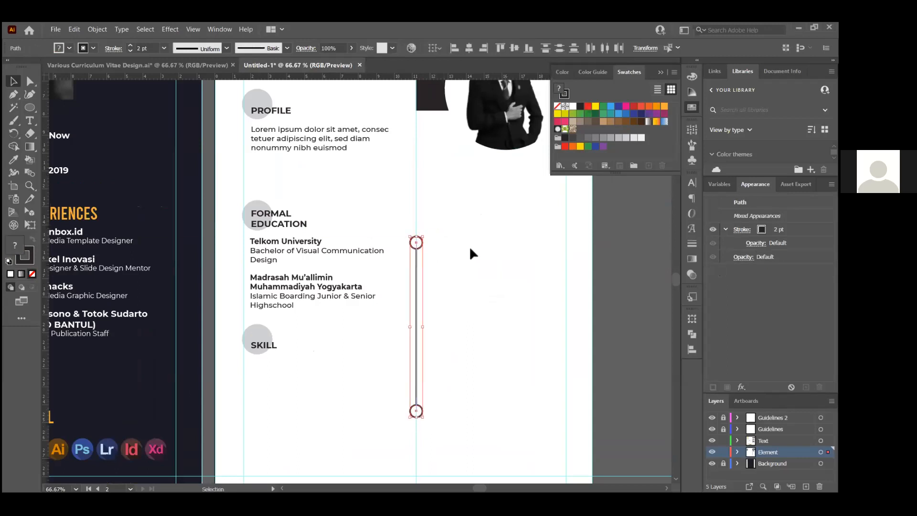
pyautogui.click(469, 246)
pyautogui.scroll(-2, 415, 275)
pyautogui.scroll(2, 413, 278)
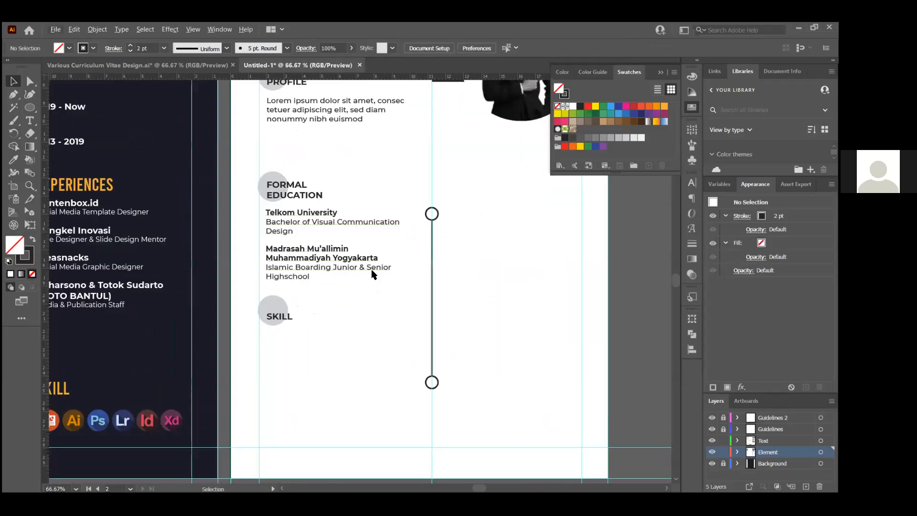
# Move the round portrait photo up, shrink it, and shift it slightly left
pyautogui.hotkey('alt', 'Tab')
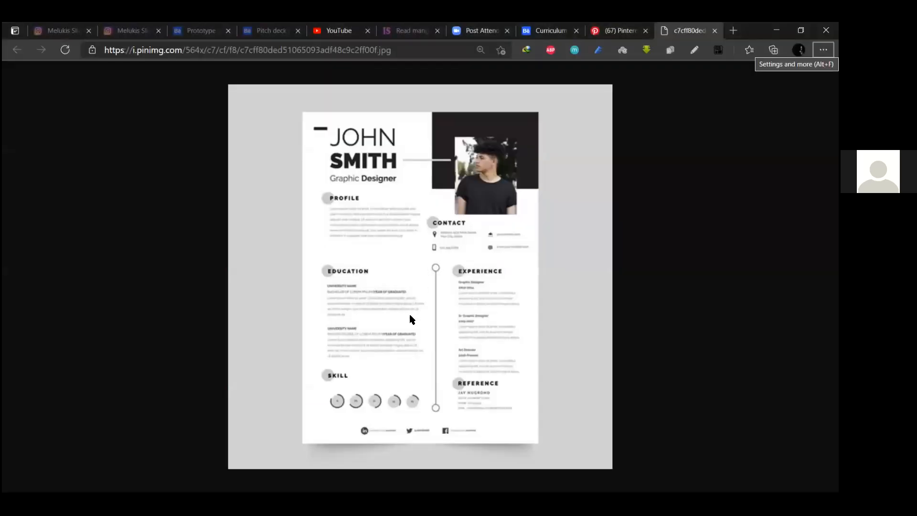
pyautogui.hotkey('alt', 'Tab')
pyautogui.scroll(-2, 466, 255)
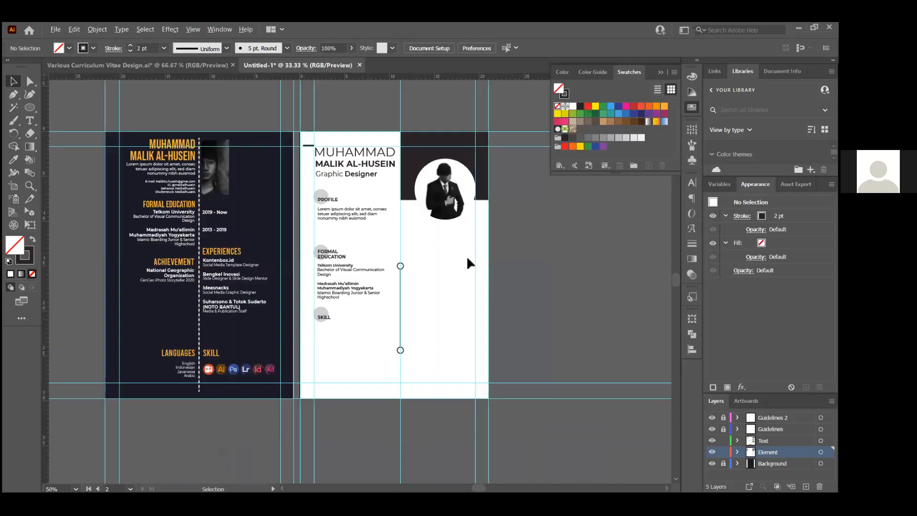
pyautogui.scroll(1, 442, 196)
pyautogui.click(439, 181)
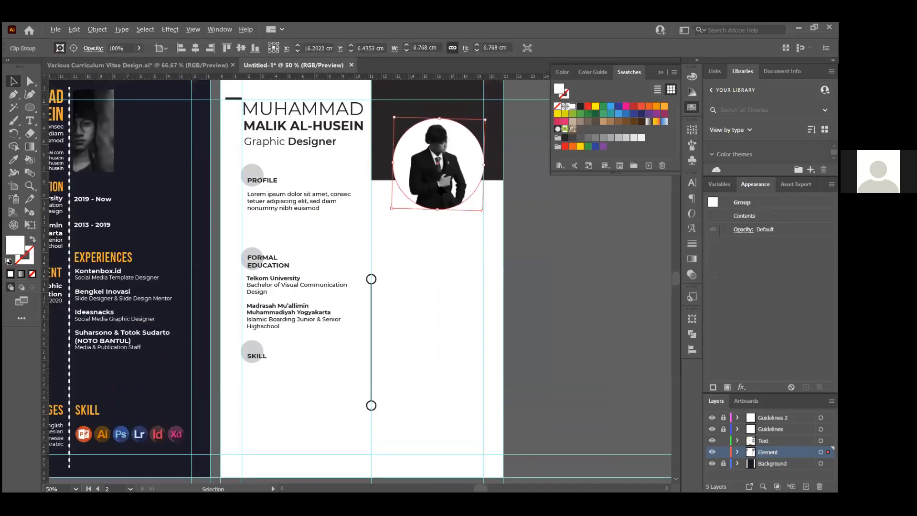
pyautogui.scroll(1, 441, 160)
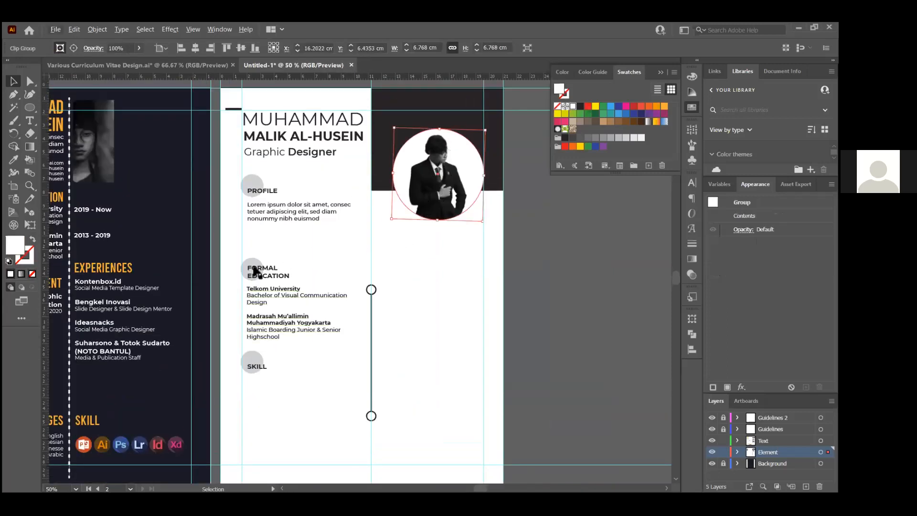
pyautogui.scroll(2, 449, 182)
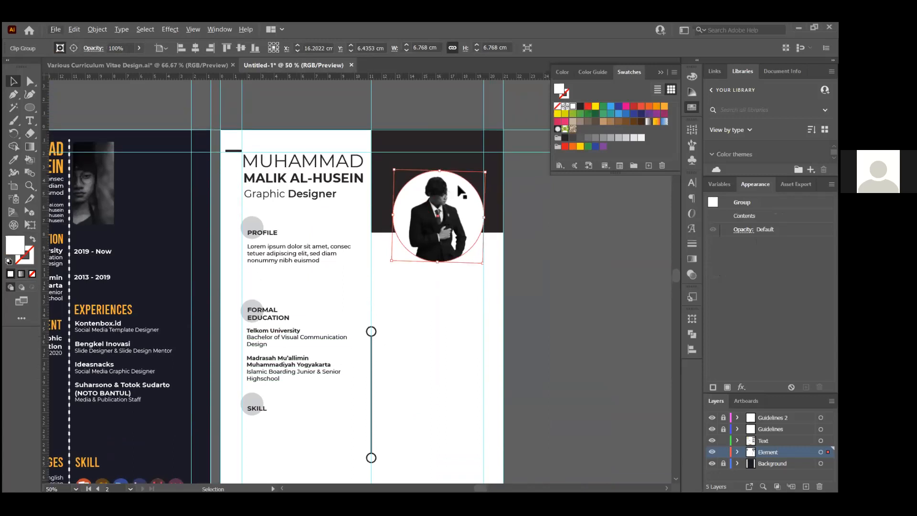
pyautogui.scroll(2, 457, 182)
pyautogui.moveTo(418, 275); pyautogui.dragTo(419, 238)
pyautogui.moveTo(324, 338); pyautogui.dragTo(365, 300)
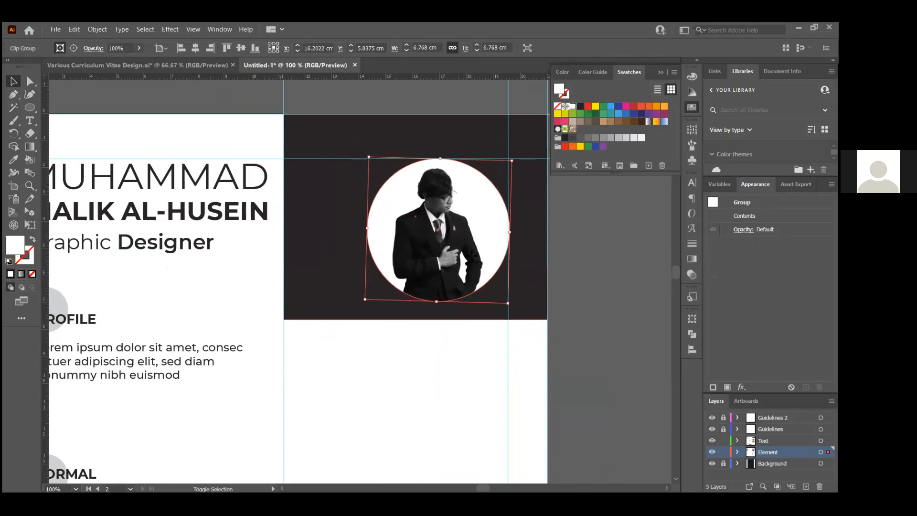
pyautogui.moveTo(469, 253); pyautogui.dragTo(455, 253)
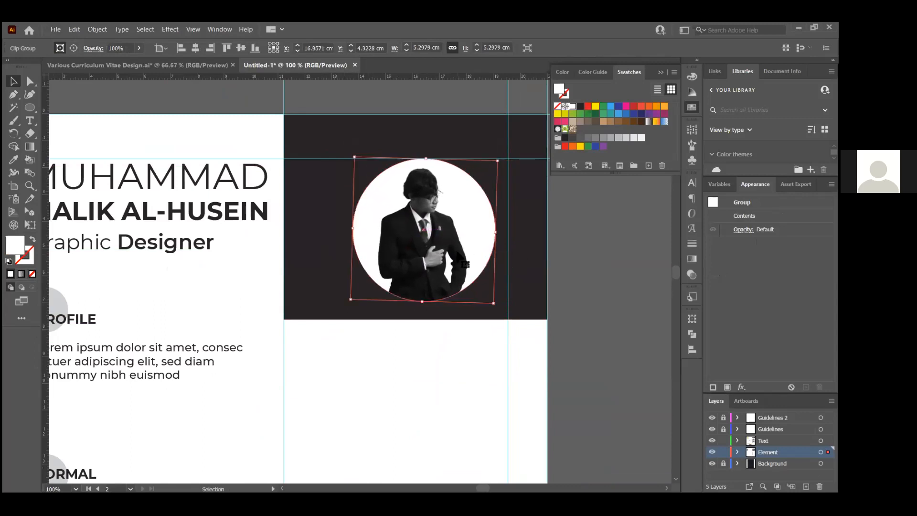
pyautogui.scroll(-3, 478, 234)
pyautogui.scroll(-1, 476, 304)
pyautogui.scroll(2, 478, 311)
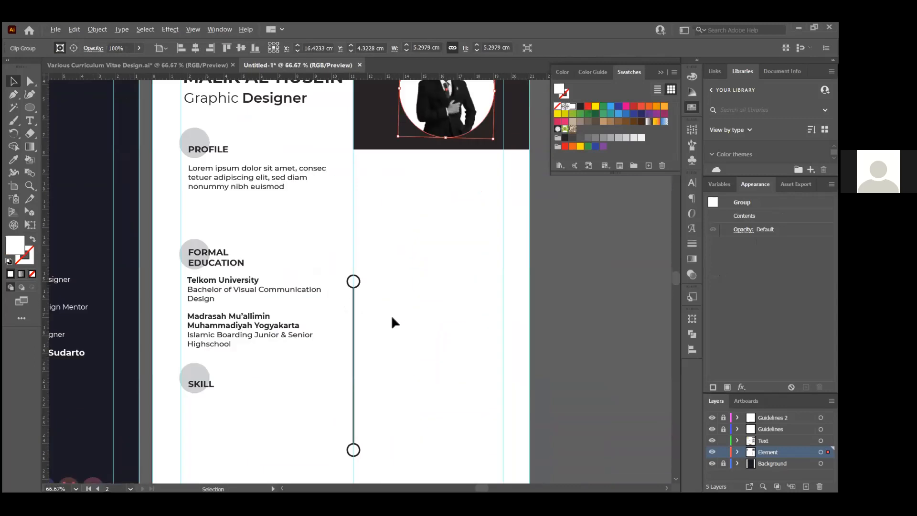
# Copy the PROFILE heading and text block to the right of the timeline
pyautogui.click(273, 238)
pyautogui.click(466, 269)
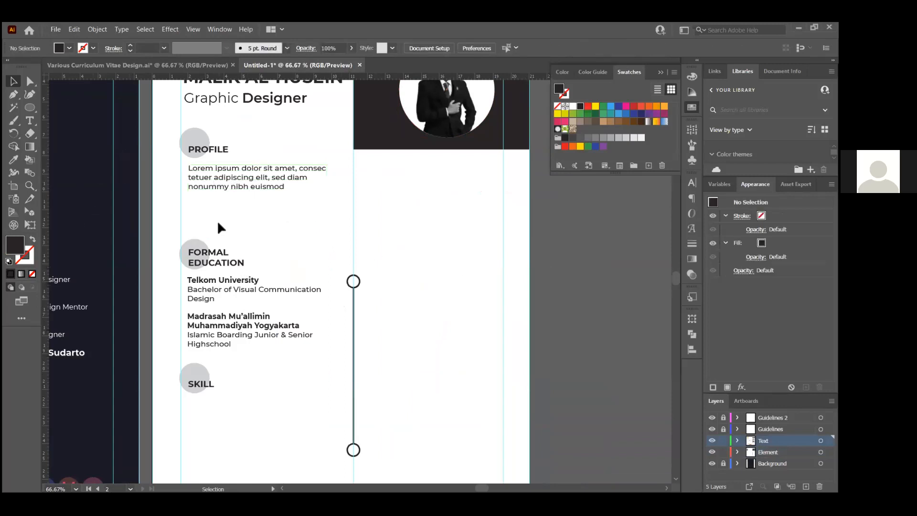
pyautogui.moveTo(235, 181); pyautogui.dragTo(411, 221)
# Nudge the copied PROFILE block about 0.9 cm left so its circle centres on the timeline
pyautogui.hotkey('alt', 'Tab')
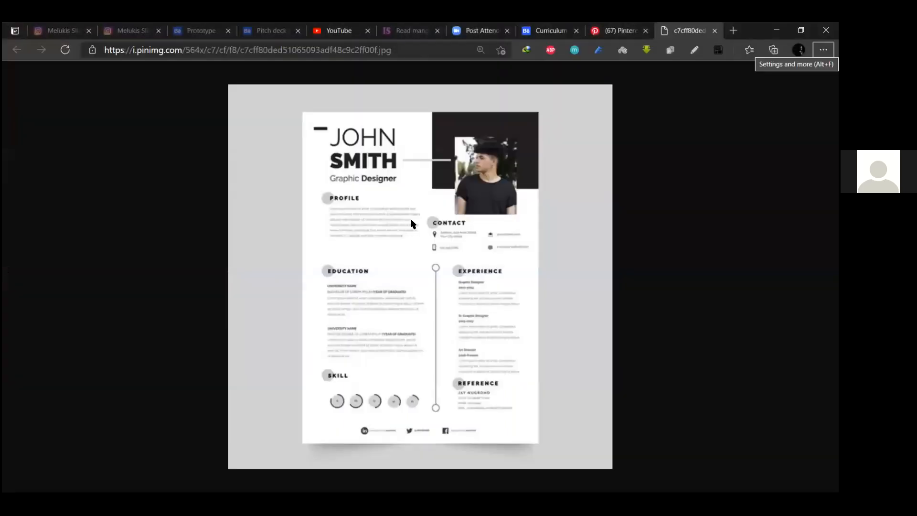
pyautogui.hotkey('alt', 'Tab')
pyautogui.scroll(3, 410, 221)
pyautogui.moveTo(377, 155)
pyautogui.mouseDown()
pyautogui.moveTo(328, 161)
pyautogui.moveTo(328, 152)
pyautogui.moveTo(343, 154)
pyautogui.mouseUp()
pyautogui.click(365, 166)
pyautogui.click(366, 185)
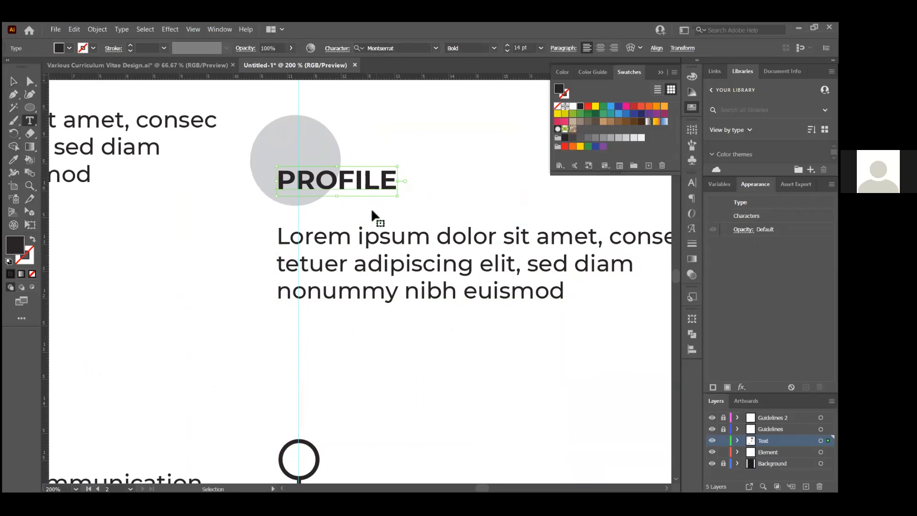
# Retype the copied heading as CONTACT and nudge it slightly up
pyautogui.hotkey('ctrl', 'a')
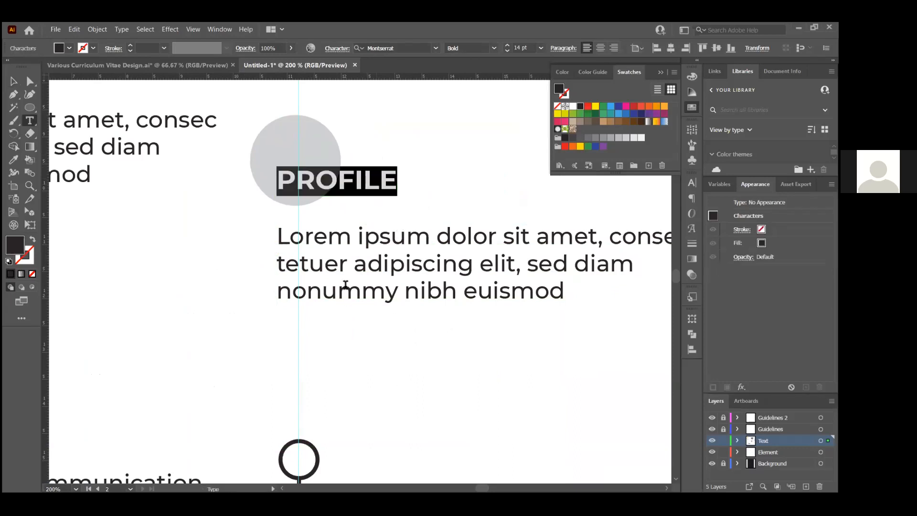
pyautogui.write('CONTACT')
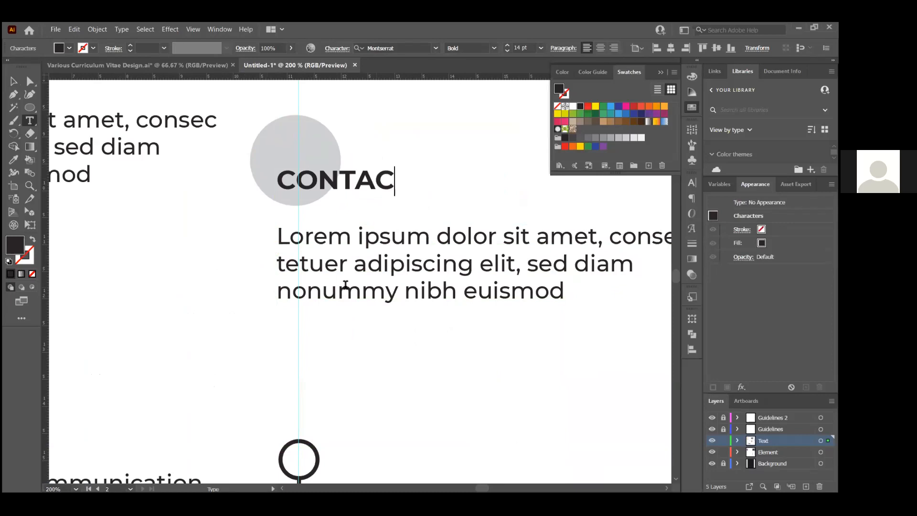
pyautogui.click(14, 81)
pyautogui.moveTo(347, 189); pyautogui.dragTo(346, 176)
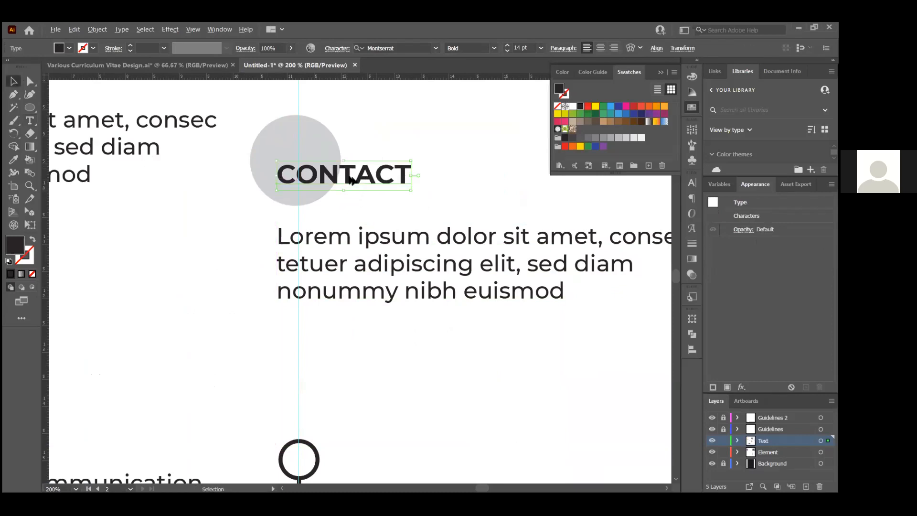
pyautogui.scroll(-3, 349, 176)
pyautogui.click(429, 297)
# Copy the Formal Education block to the right of the timeline
pyautogui.moveTo(189, 226); pyautogui.dragTo(228, 331)
pyautogui.moveTo(204, 257); pyautogui.dragTo(380, 296)
pyautogui.hotkey('ctrl', 'z')
pyautogui.keyDown('shift'); pyautogui.click(245, 172); pyautogui.keyUp('shift')
pyautogui.moveTo(193, 252); pyautogui.dragTo(364, 262)
# Make the copied education text frame narrower
pyautogui.scroll(3, 491, 316)
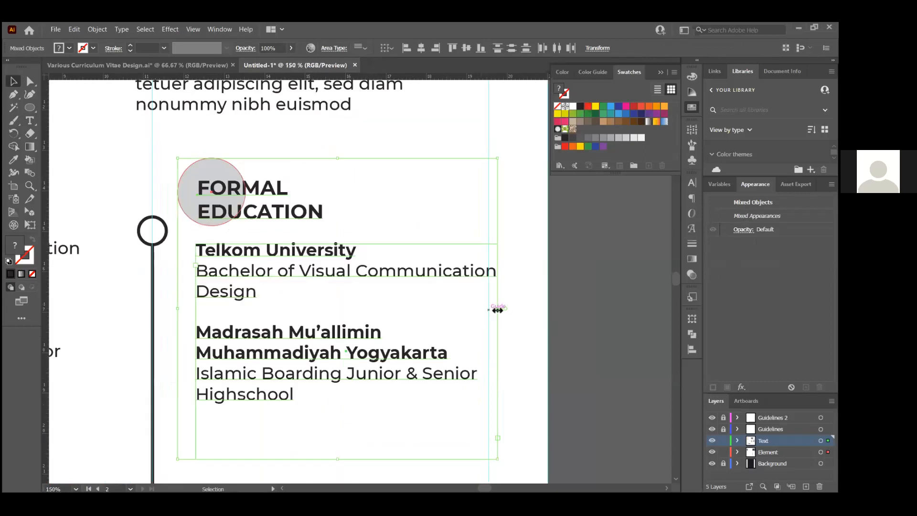
pyautogui.click(439, 317)
pyautogui.click(497, 332)
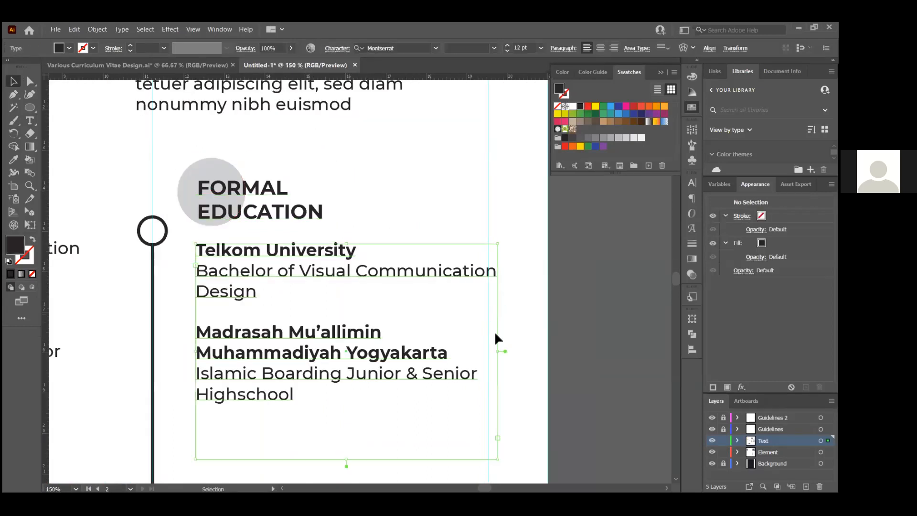
pyautogui.moveTo(496, 350); pyautogui.dragTo(488, 350)
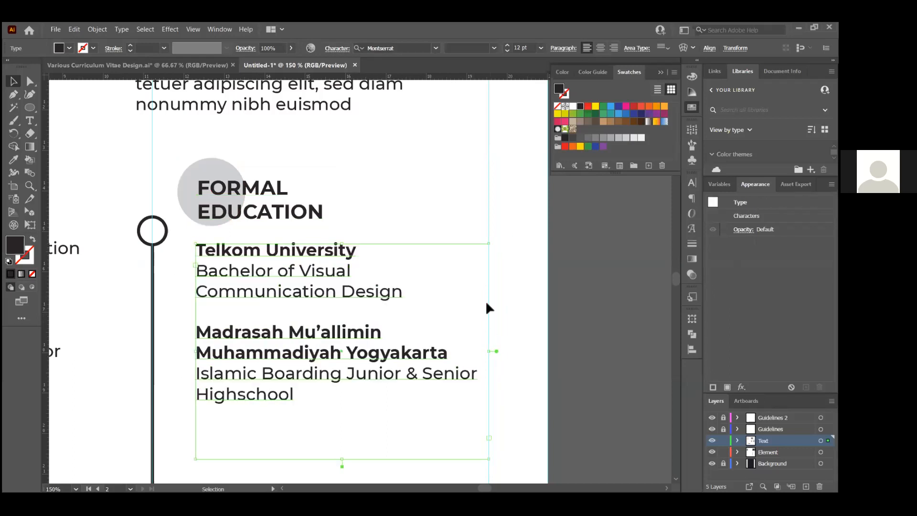
pyautogui.scroll(-1, 485, 298)
pyautogui.scroll(-4, 410, 237)
# Duplicate the right-column Formal Education block further down along the timeline
pyautogui.moveTo(320, 180); pyautogui.dragTo(357, 265)
pyautogui.scroll(-3, 391, 244)
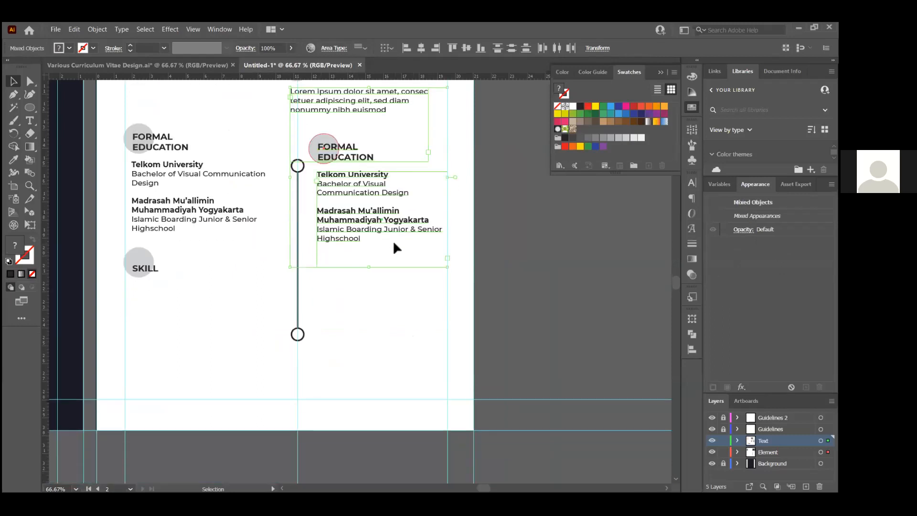
pyautogui.keyDown('shift'); pyautogui.click(378, 108); pyautogui.keyUp('shift')
pyautogui.moveTo(363, 144); pyautogui.dragTo(337, 269)
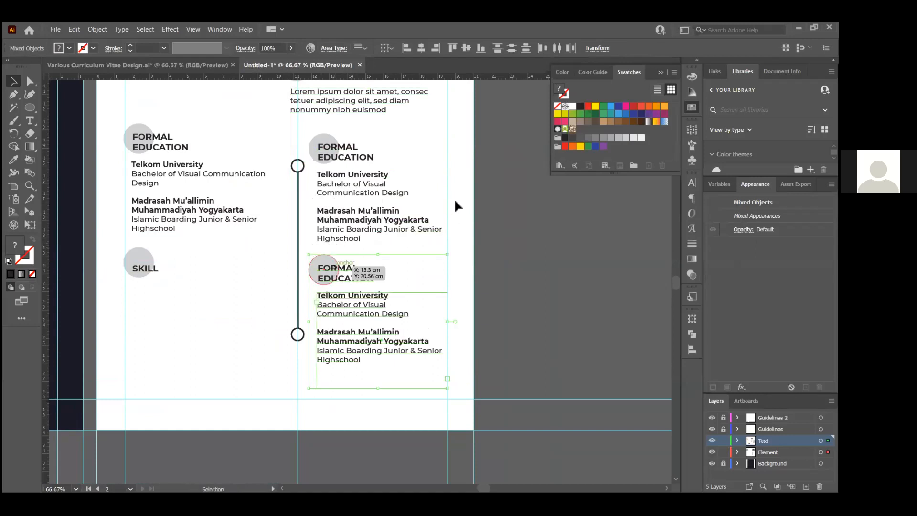
pyautogui.click(363, 132)
pyautogui.scroll(1, 332, 152)
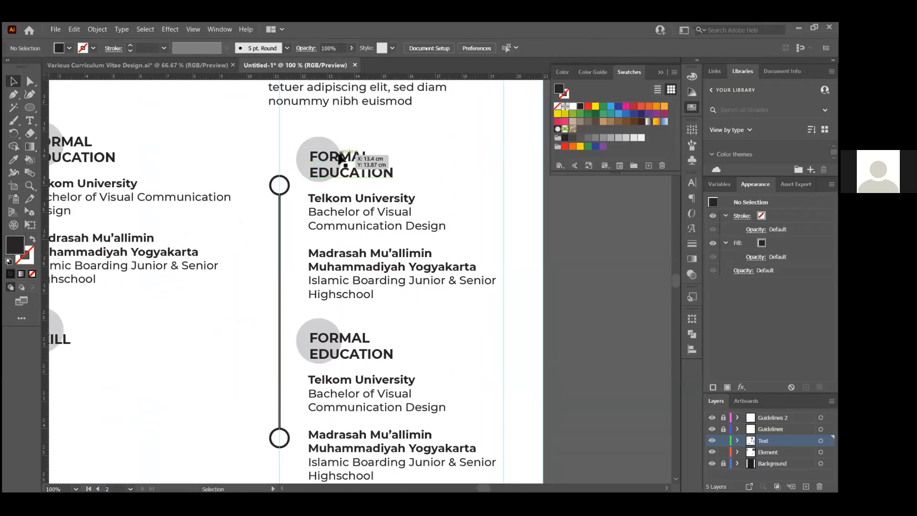
pyautogui.doubleClick(359, 162)
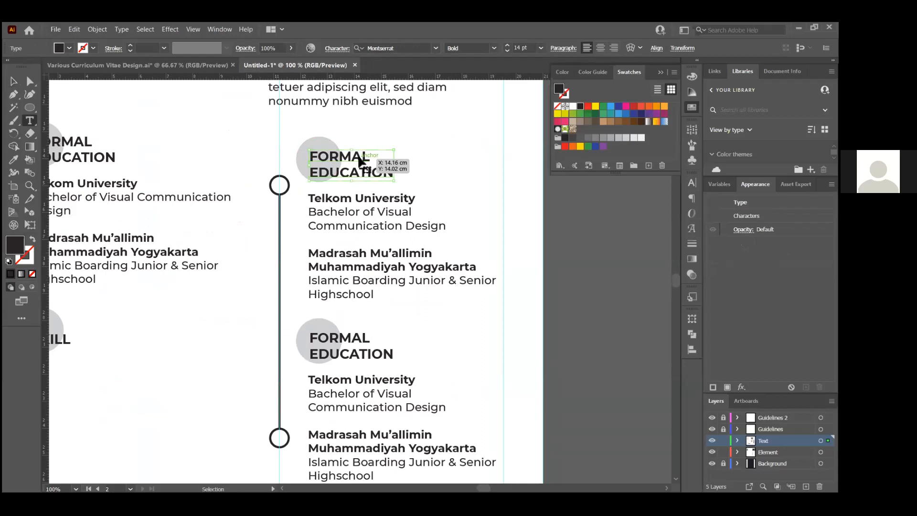
pyautogui.hotkey('ctrl', 'a')
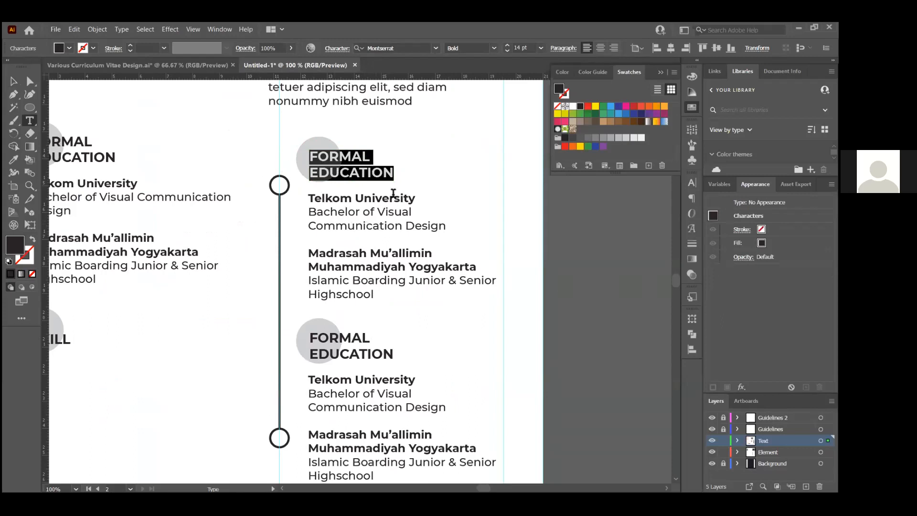
# Retype the upper right-column heading as WORK EXPERIENCES on two lines
pyautogui.hotkey('ctrl', '-')
pyautogui.scroll(1, 411, 208)
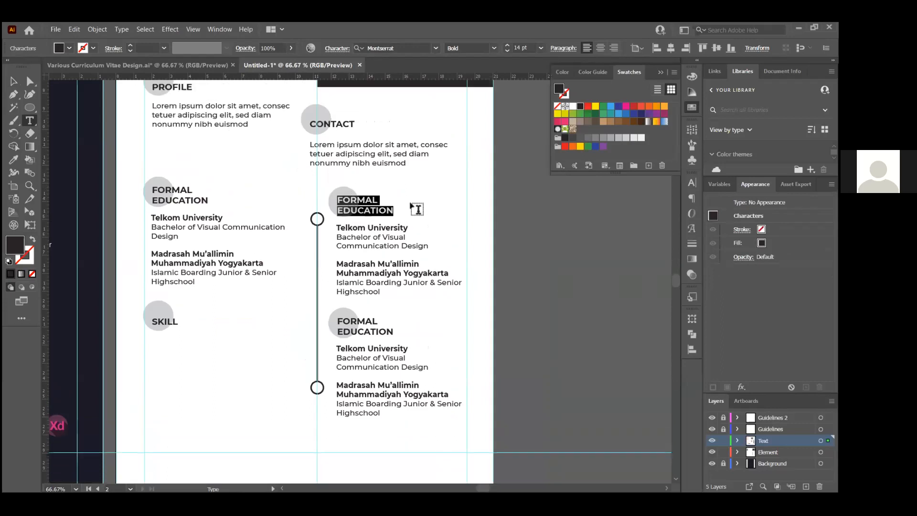
pyautogui.scroll(2, 332, 200)
pyautogui.scroll(-2, 406, 229)
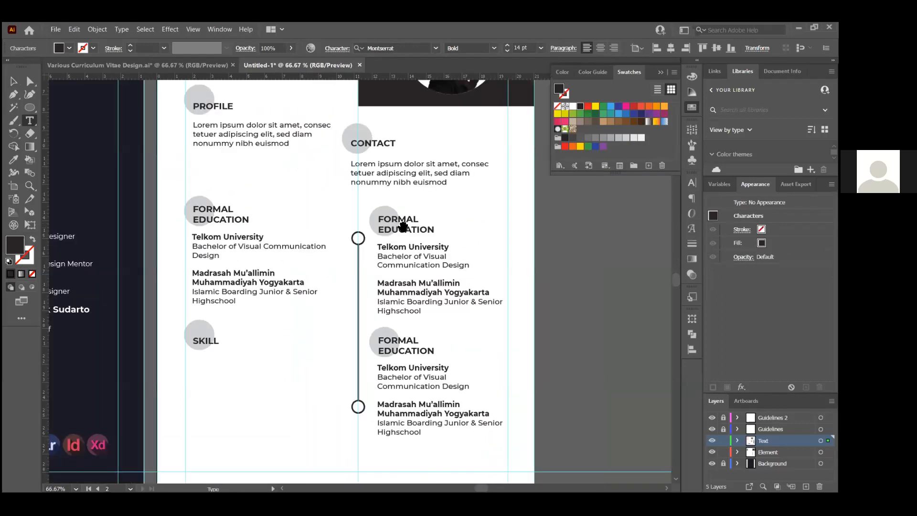
pyautogui.scroll(2, 403, 226)
pyautogui.tripleClick(411, 235)
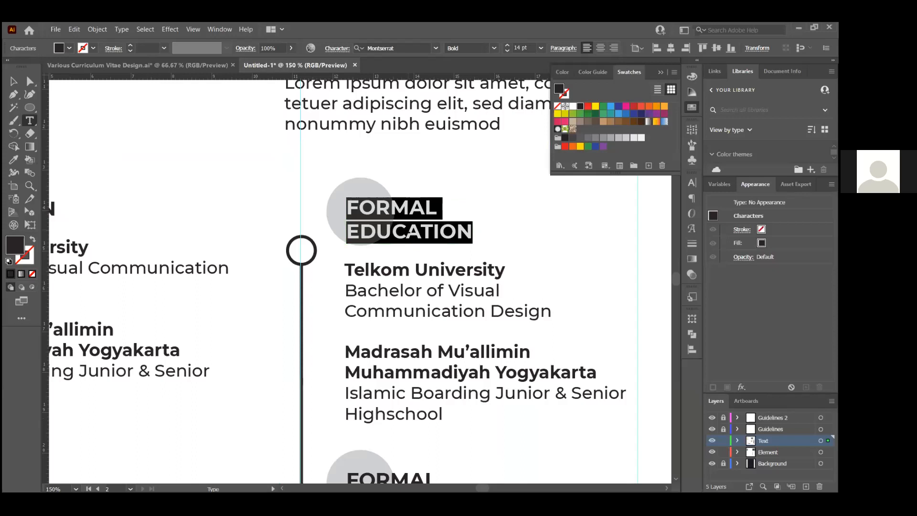
pyautogui.write('WORK')
pyautogui.press('Return')
pyautogui.write('E')
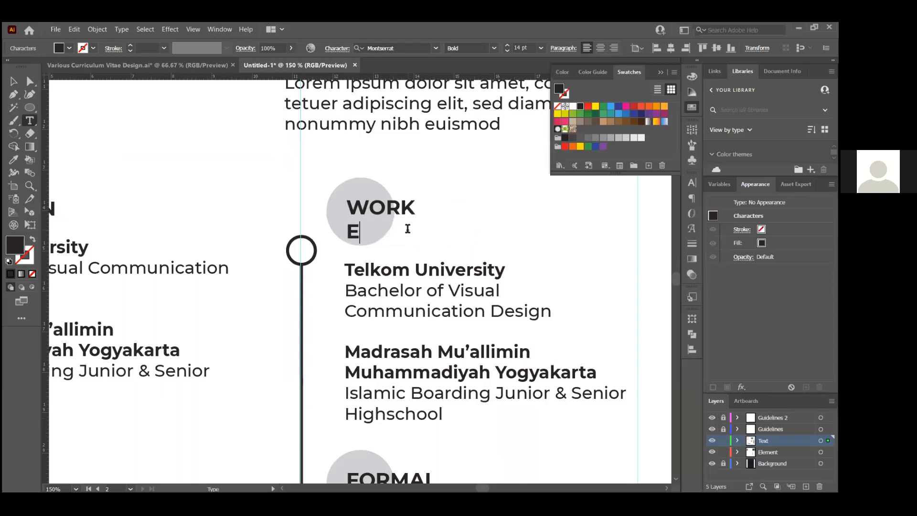
pyautogui.write('XPERIENC')
pyautogui.press('BackSpace')
pyautogui.press('BackSpace')
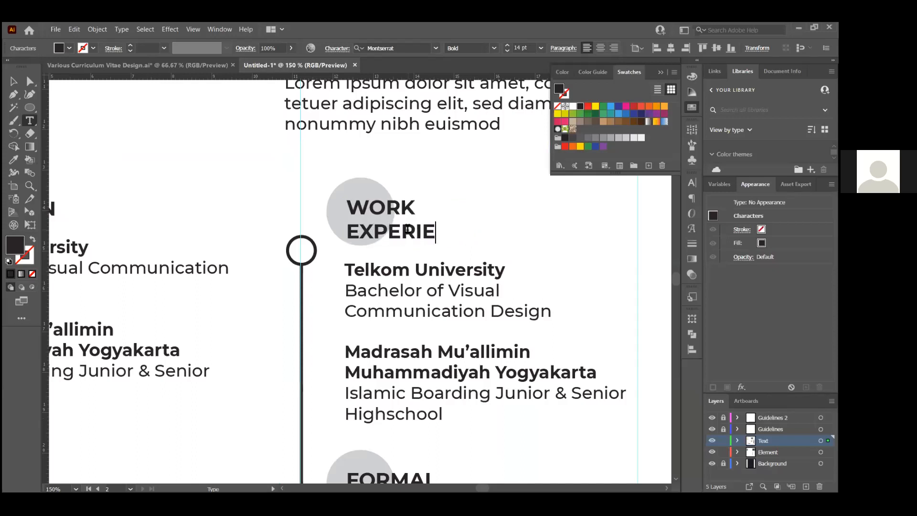
pyautogui.write('NCES')
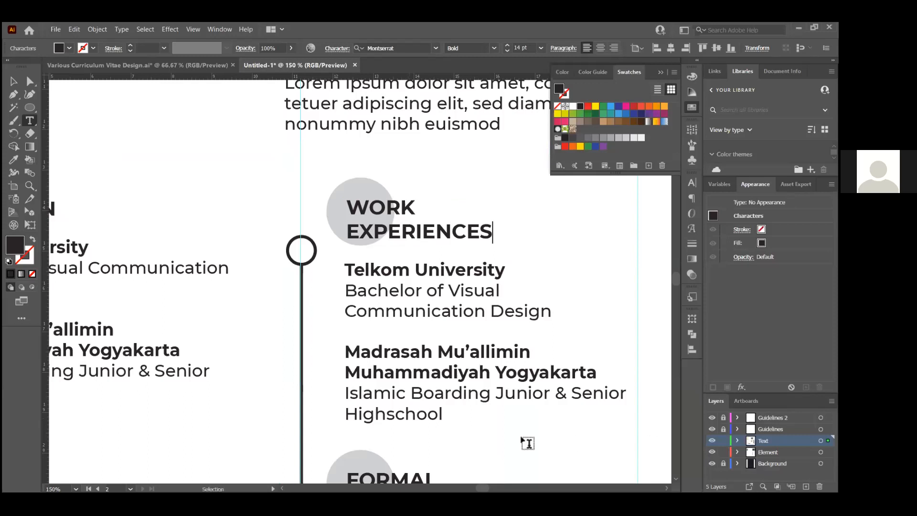
# Retype the lower heading as REFERENCES and move it slightly lower
pyautogui.scroll(-2, 407, 427)
pyautogui.scroll(-1, 407, 427)
pyautogui.click(409, 407)
pyautogui.hotkey('ctrl', 'a')
pyautogui.write('REFERENCES')
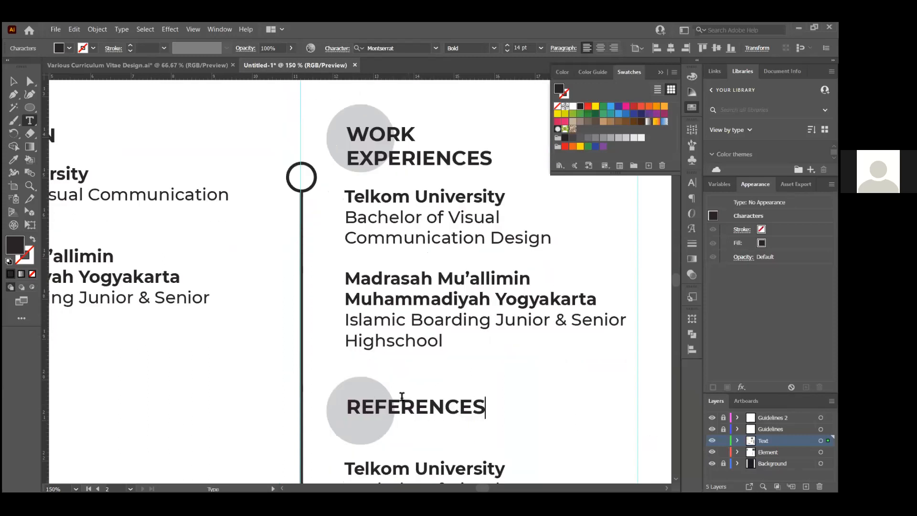
pyautogui.click(13, 81)
pyautogui.moveTo(399, 424); pyautogui.dragTo(444, 425)
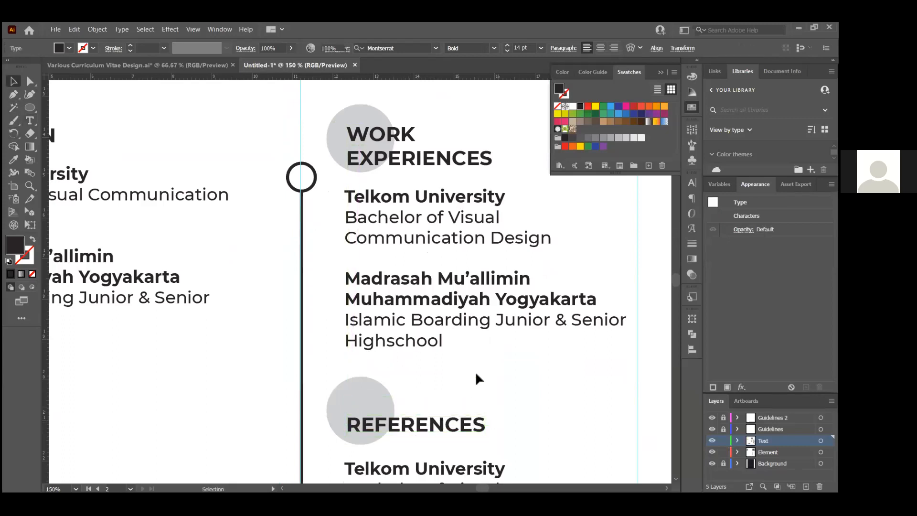
pyautogui.click(475, 371)
pyautogui.hotkey('ctrl', '0')
# Delete the leftover education text under WORK EXPERIENCES
pyautogui.hotkey('alt', 'Tab')
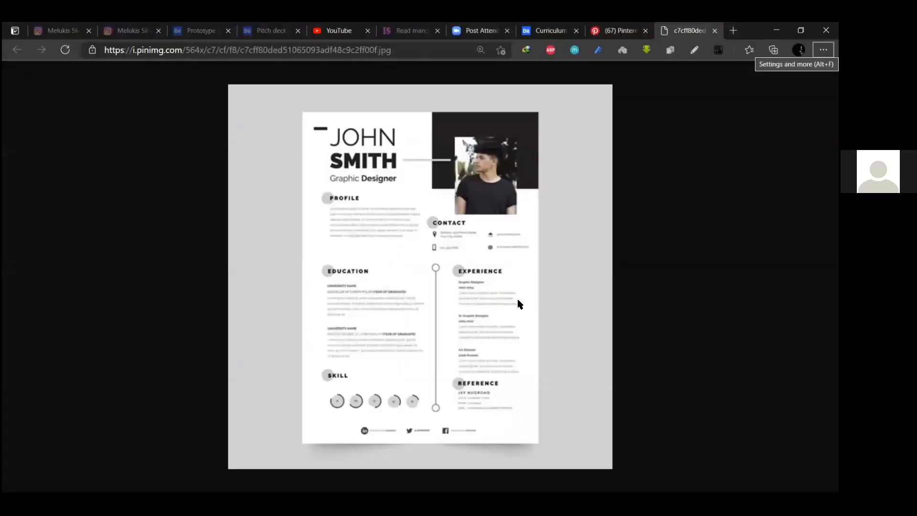
pyautogui.hotkey('alt', 'Tab')
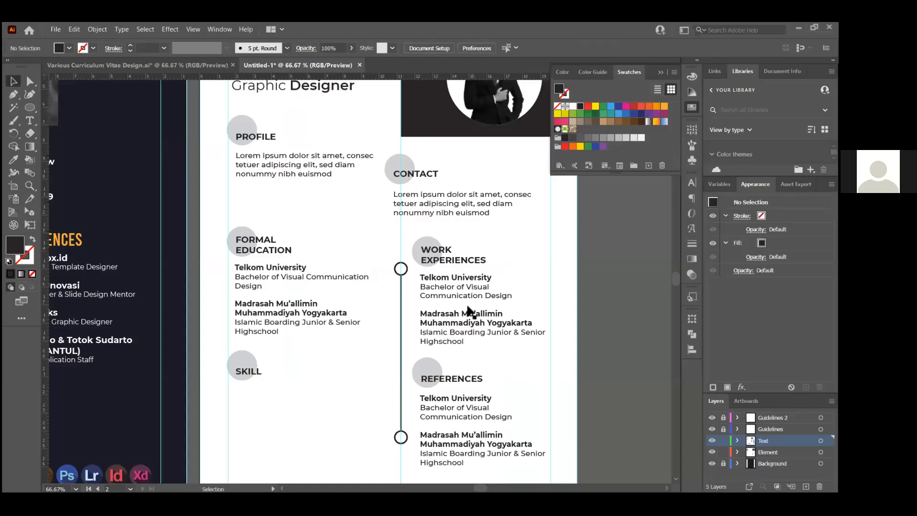
pyautogui.click(438, 311)
pyautogui.press('Delete')
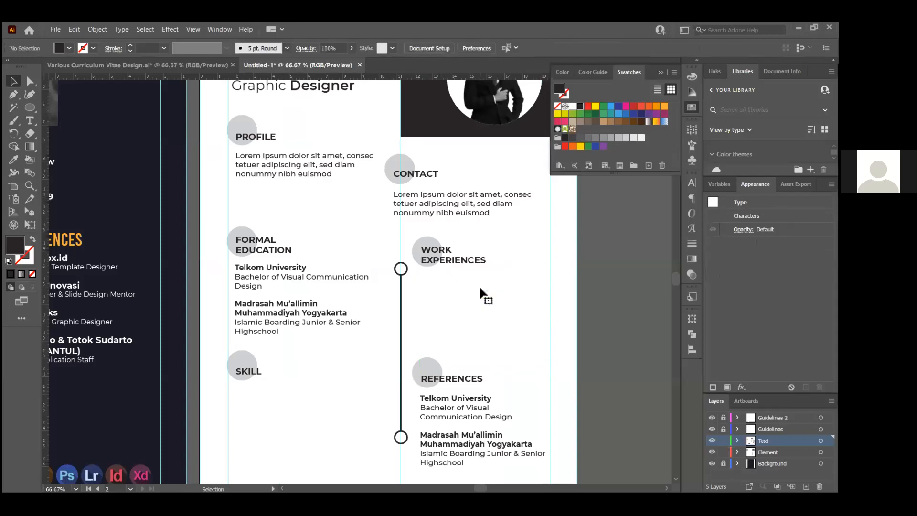
pyautogui.hotkey('ctrl', '-')
pyautogui.hotkey('ctrl', '-')
pyautogui.hotkey('ctrl', '+')
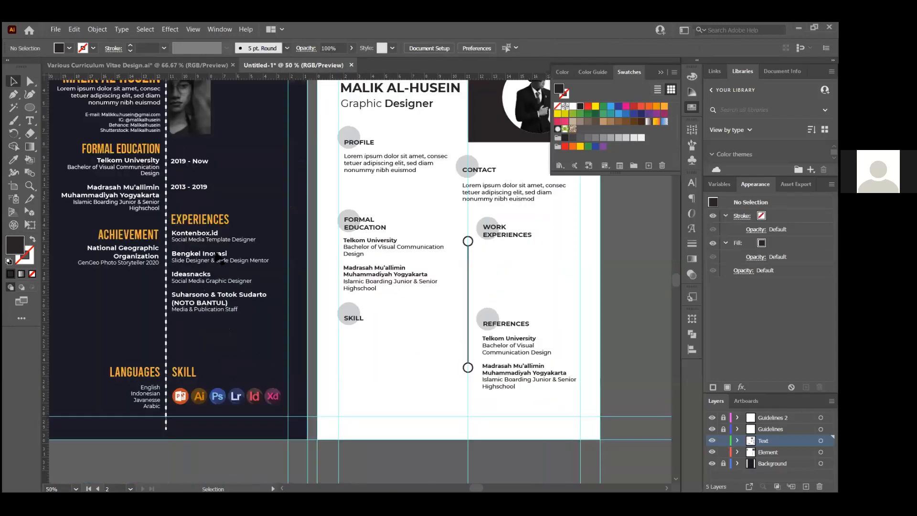
# Copy the dark CV's experiences list under WORK EXPERIENCES, colour it black, and align it with the headings
pyautogui.click(232, 266)
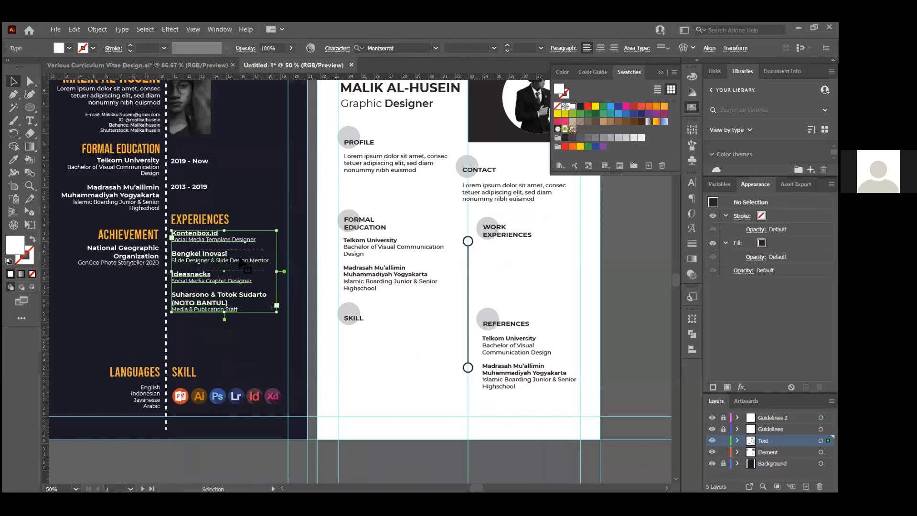
pyautogui.click(225, 254)
pyautogui.click(223, 254)
pyautogui.moveTo(225, 258); pyautogui.dragTo(510, 327)
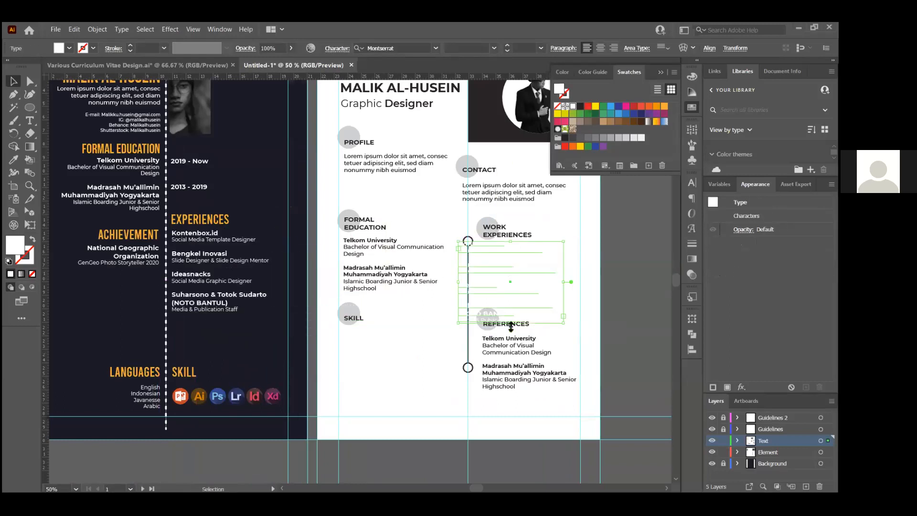
pyautogui.click(566, 138)
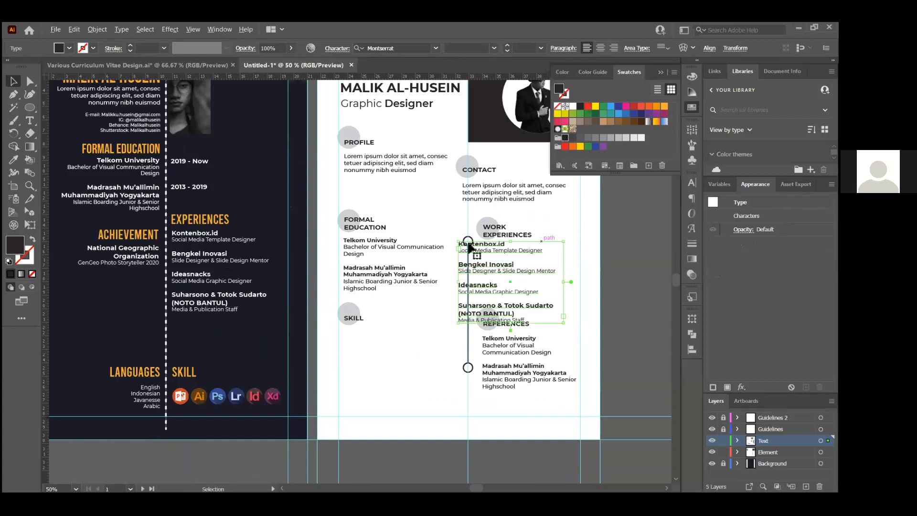
pyautogui.hotkey('ctrl', '+')
pyautogui.moveTo(477, 241); pyautogui.dragTo(527, 244)
pyautogui.scroll(-1, 634, 339)
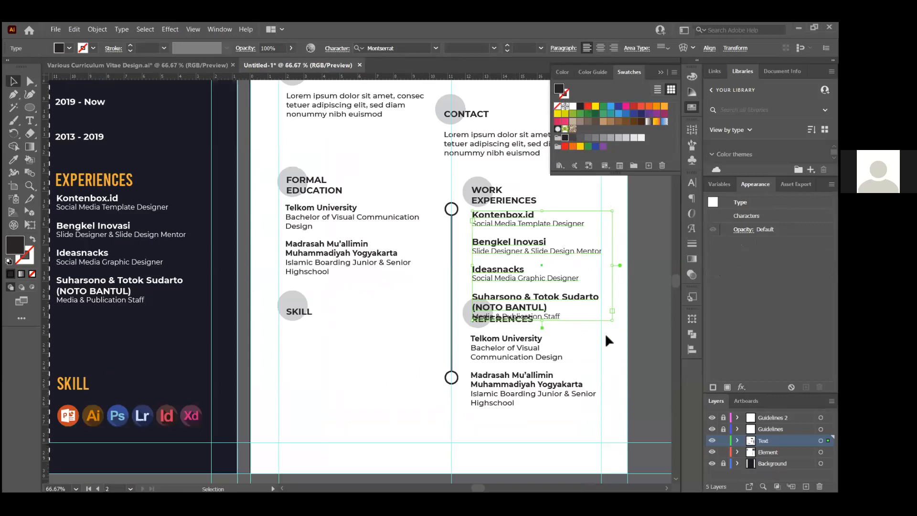
pyautogui.scroll(1, 606, 335)
pyautogui.moveTo(613, 314); pyautogui.dragTo(581, 291)
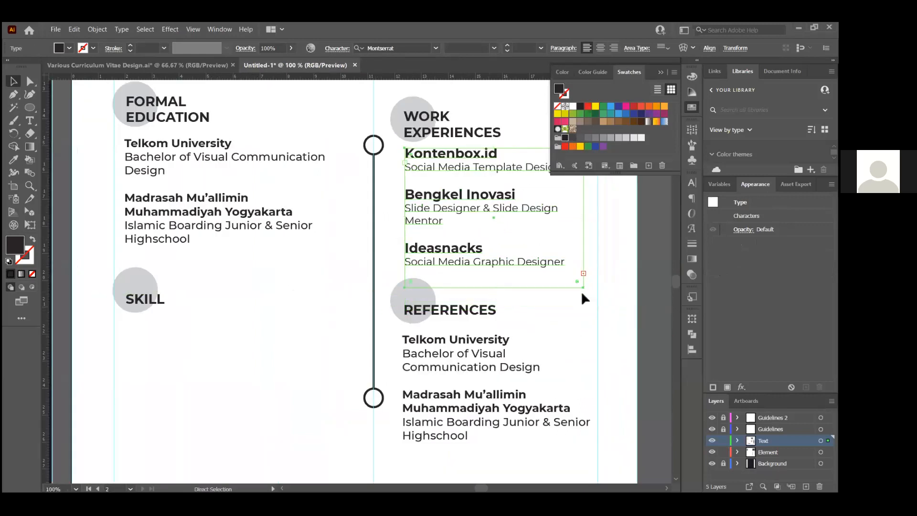
pyautogui.hotkey('ctrl', 'z')
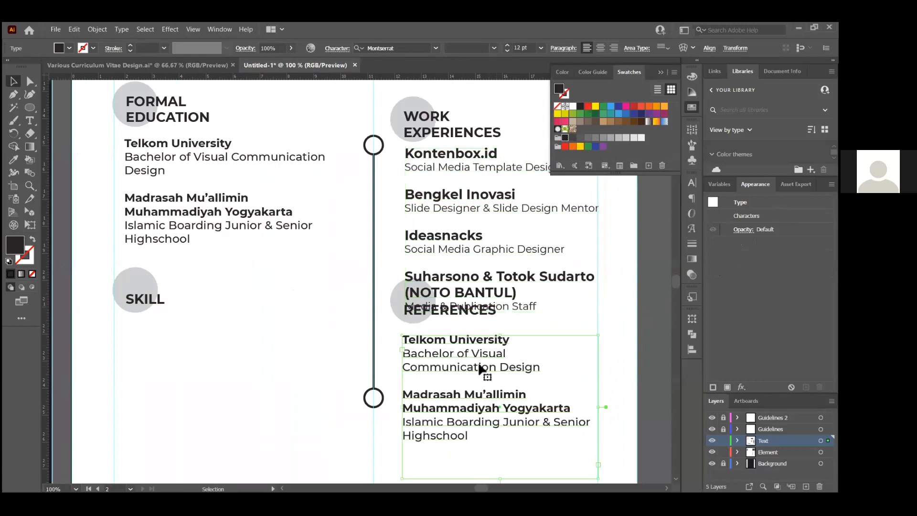
# Set the copied experiences list's font size to 12 pt
pyautogui.click(518, 49)
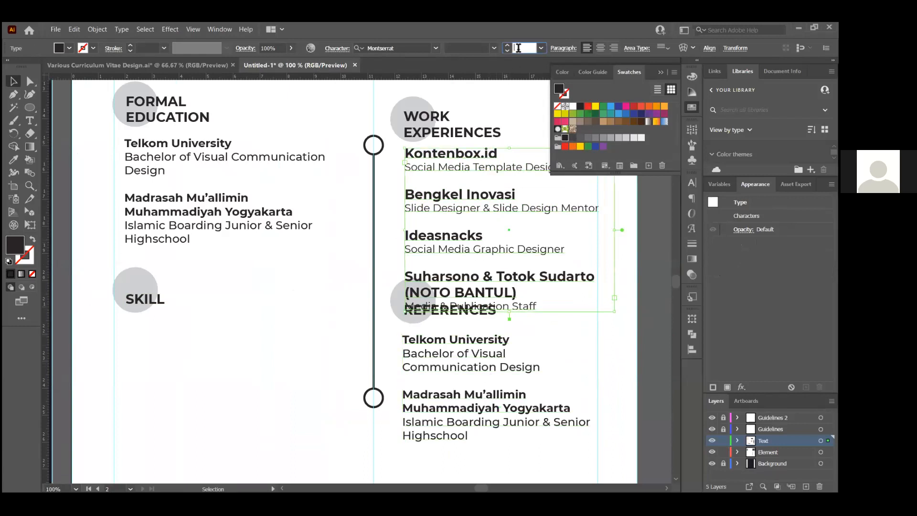
pyautogui.write('12')
pyautogui.press('Return')
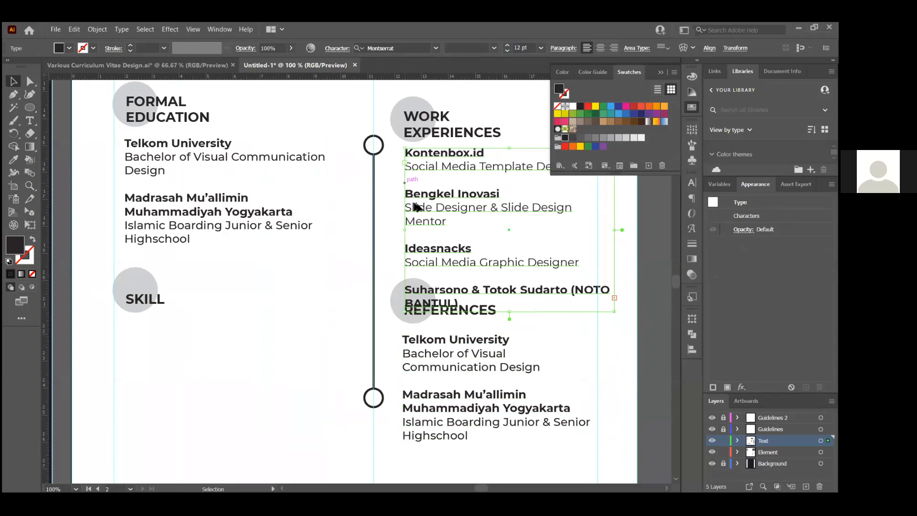
pyautogui.scroll(-1, 420, 208)
pyautogui.scroll(1, 420, 222)
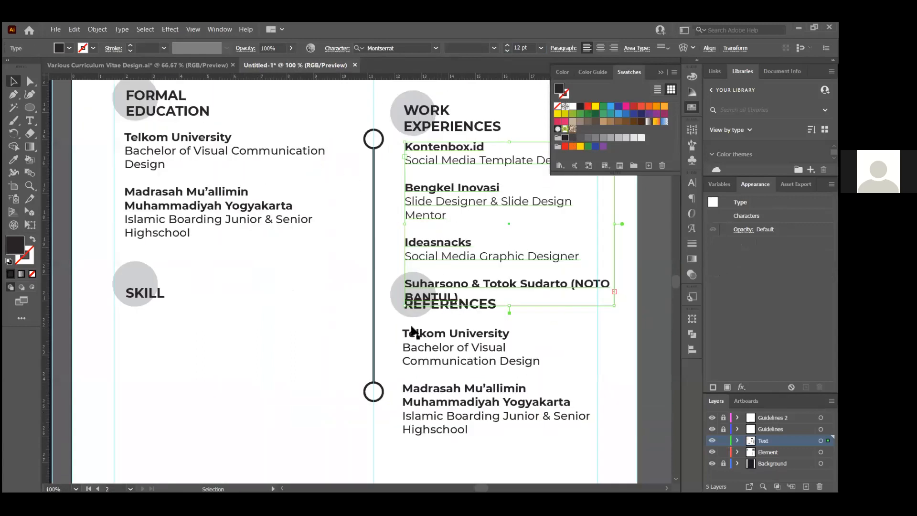
pyautogui.click(409, 313)
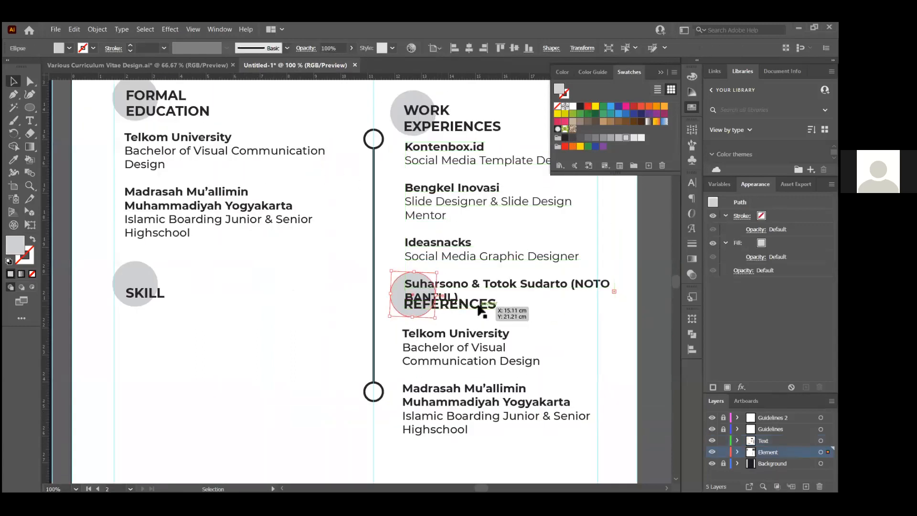
# Move the References section (grey circle, heading and body text) further down the page
pyautogui.click(474, 309)
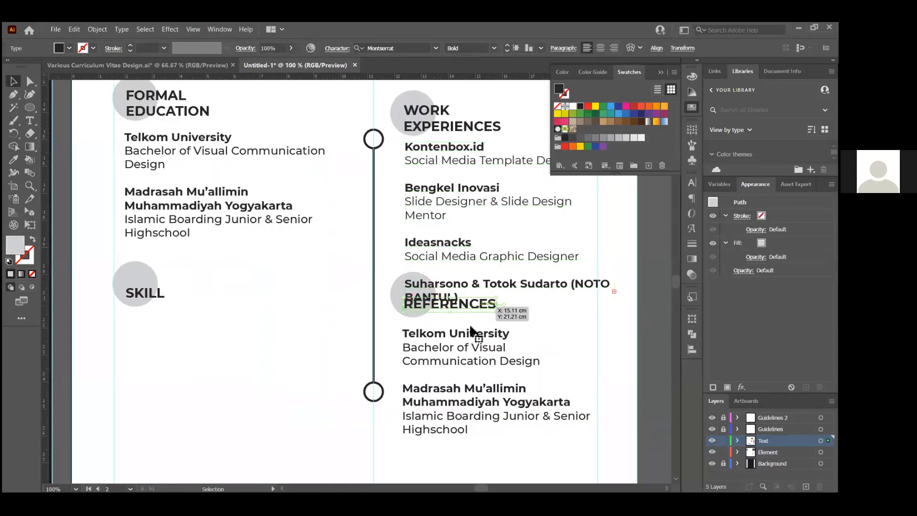
pyautogui.keyDown('shift'); pyautogui.click(396, 296); pyautogui.keyUp('shift')
pyautogui.keyDown('shift'); pyautogui.click(451, 346); pyautogui.keyUp('shift')
pyautogui.moveTo(460, 342); pyautogui.dragTo(424, 423)
pyautogui.click(462, 286)
pyautogui.moveTo(394, 333); pyautogui.dragTo(436, 425)
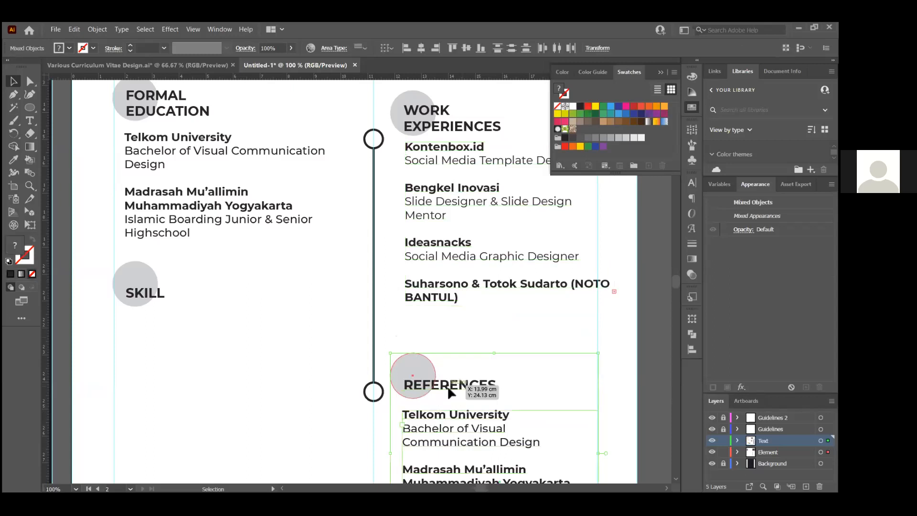
pyautogui.moveTo(451, 392); pyautogui.dragTo(449, 368)
# Resize the Work Experiences frame to reveal Media & Publication Staff and wrap NOTO BANTUL
pyautogui.click(465, 299)
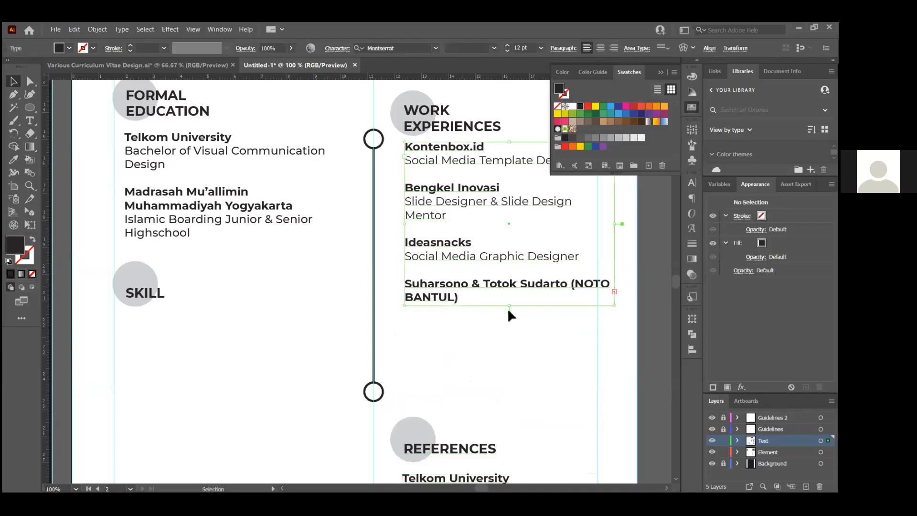
pyautogui.moveTo(510, 305); pyautogui.dragTo(516, 325)
pyautogui.click(487, 353)
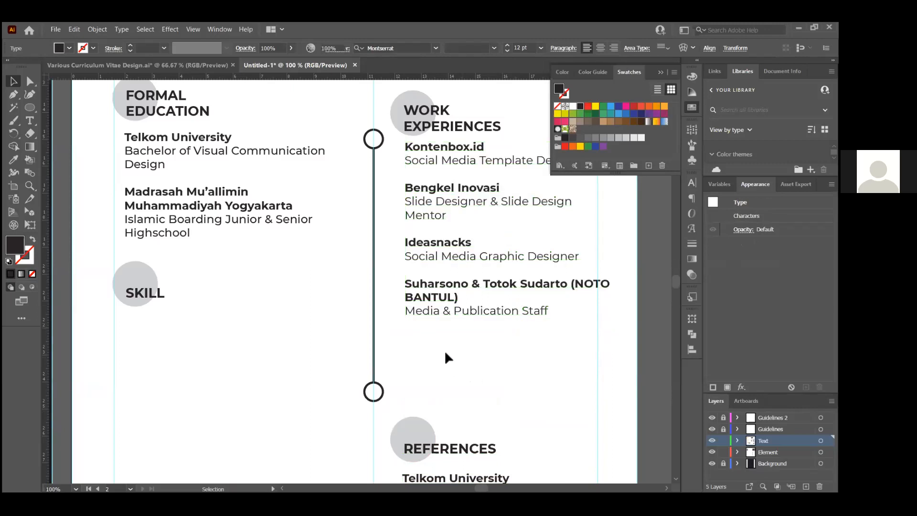
pyautogui.scroll(-1, 446, 353)
pyautogui.click(549, 249)
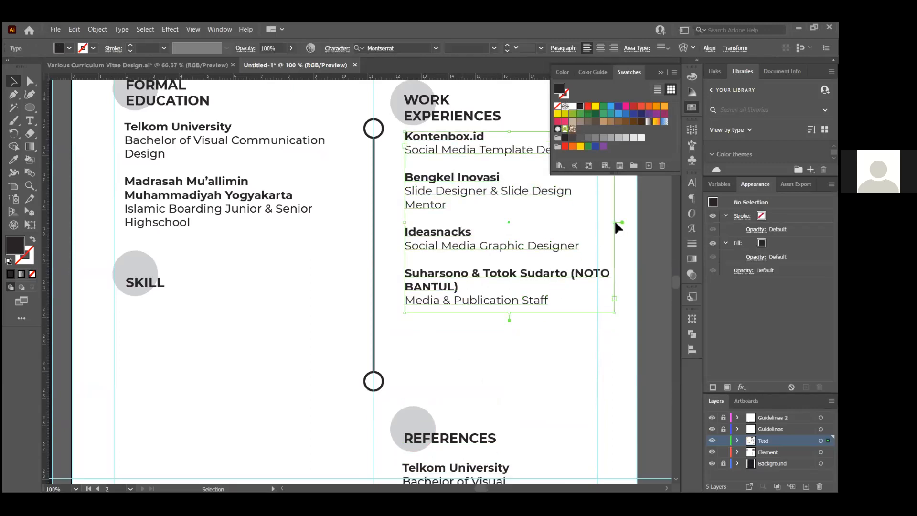
pyautogui.moveTo(615, 222); pyautogui.dragTo(598, 222)
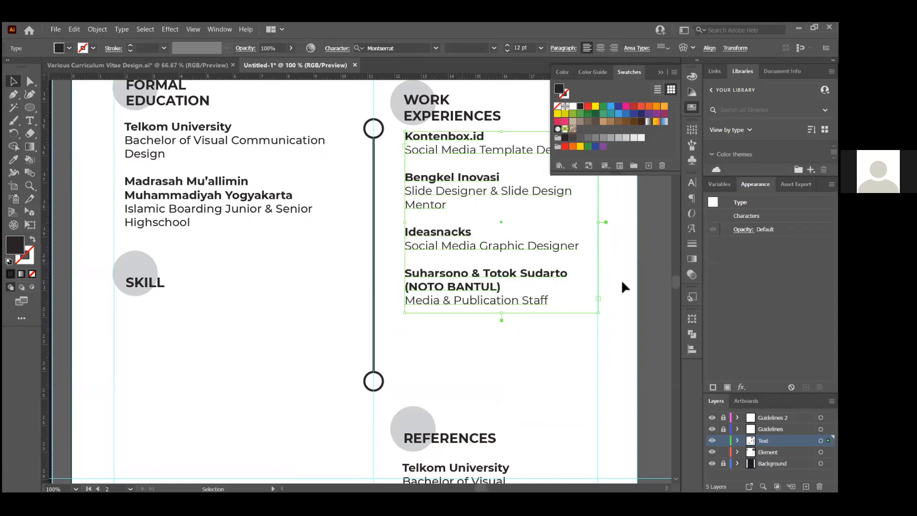
pyautogui.click(622, 281)
pyautogui.scroll(-1, 472, 272)
pyautogui.scroll(1, 473, 363)
# Move the References section back up beneath the experiences list and enter its text for editing
pyautogui.click(428, 370)
pyautogui.keyDown('shift'); pyautogui.click(453, 386); pyautogui.keyUp('shift')
pyautogui.keyDown('shift'); pyautogui.click(459, 433); pyautogui.keyUp('shift')
pyautogui.moveTo(459, 433); pyautogui.dragTo(462, 349)
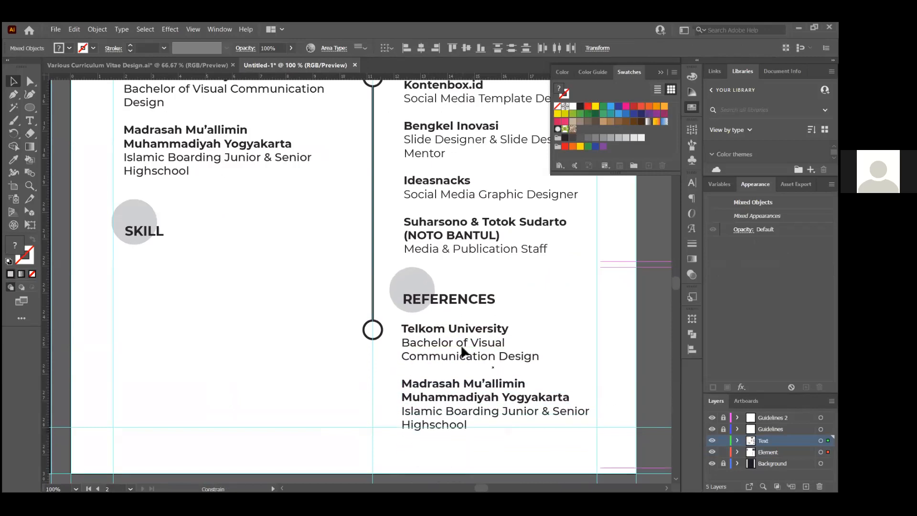
pyautogui.click(565, 330)
pyautogui.scroll(-1, 538, 326)
pyautogui.scroll(1, 507, 353)
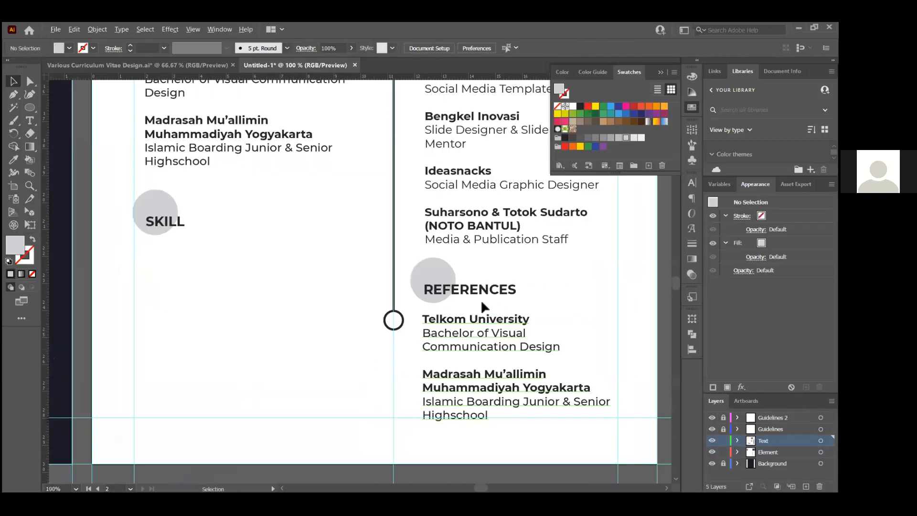
pyautogui.click(478, 321)
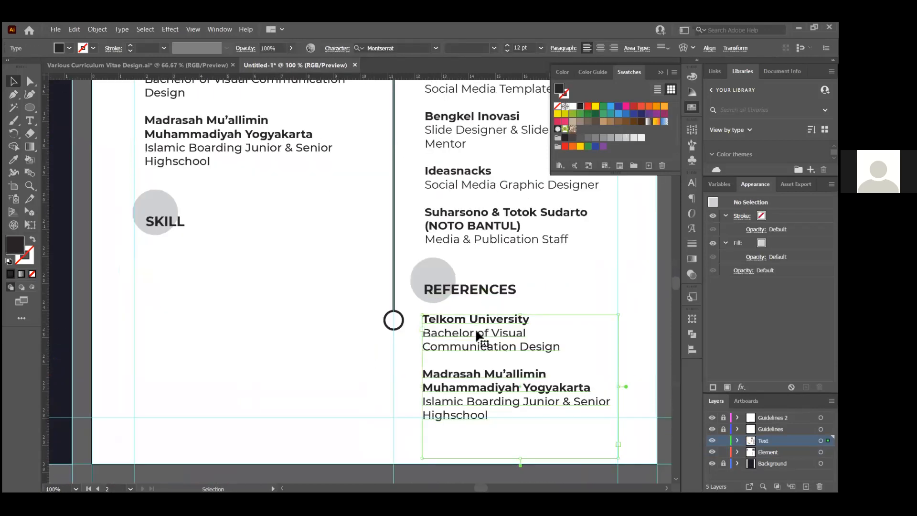
pyautogui.doubleClick(436, 377)
# Remove the Telkom University line from the References text
pyautogui.moveTo(426, 320); pyautogui.dragTo(586, 442)
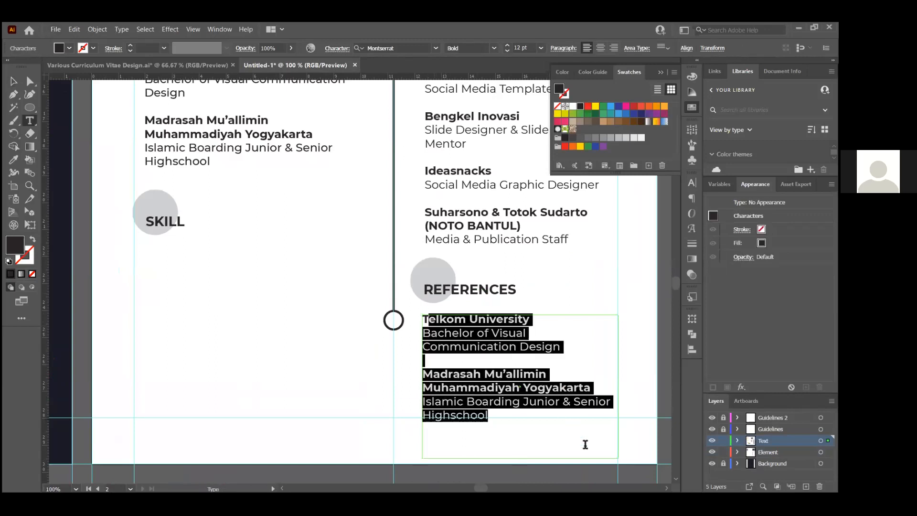
pyautogui.hotkey('ctrl', 'a')
pyautogui.press('BackSpace')
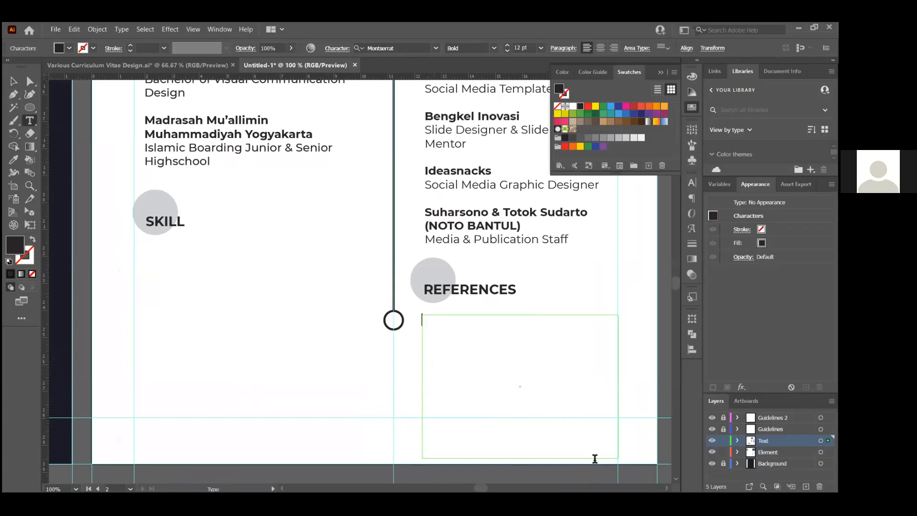
pyautogui.press('capslock')
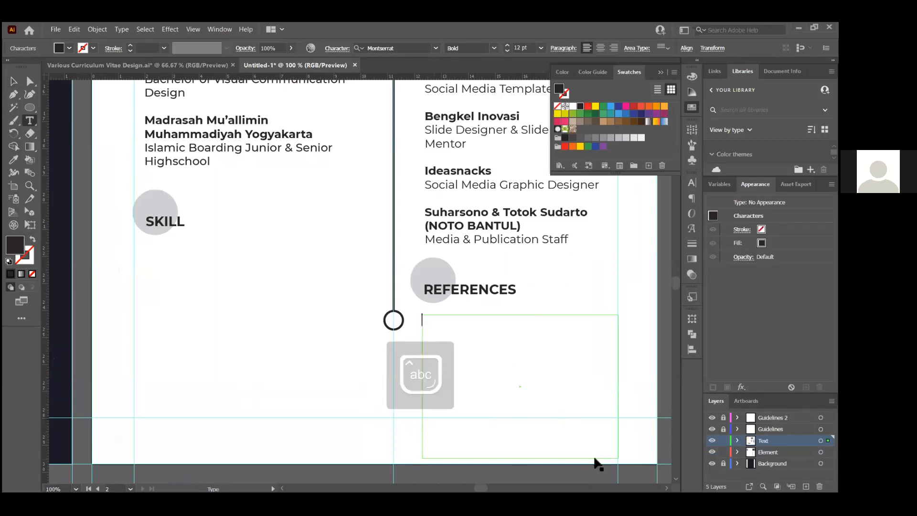
pyautogui.hotkey('ctrl', 'z')
pyautogui.click(521, 326)
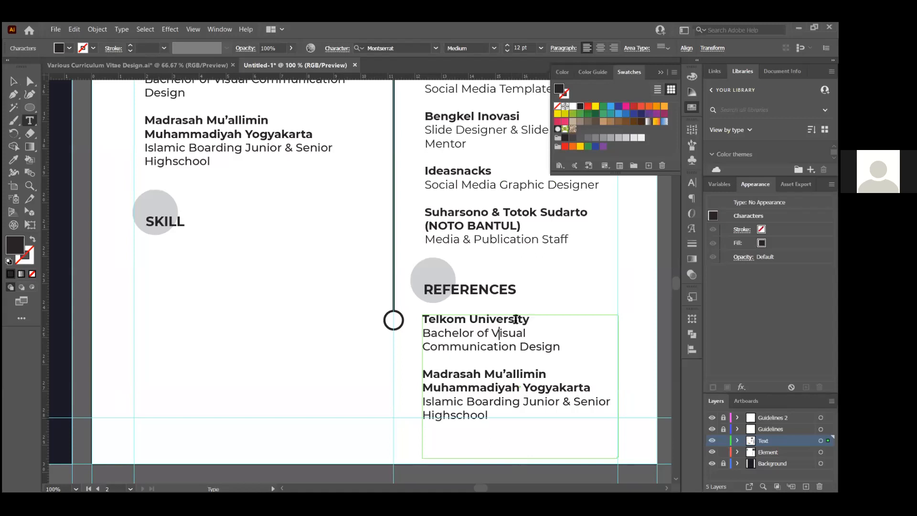
pyautogui.tripleClick(515, 319)
pyautogui.press('BackSpace')
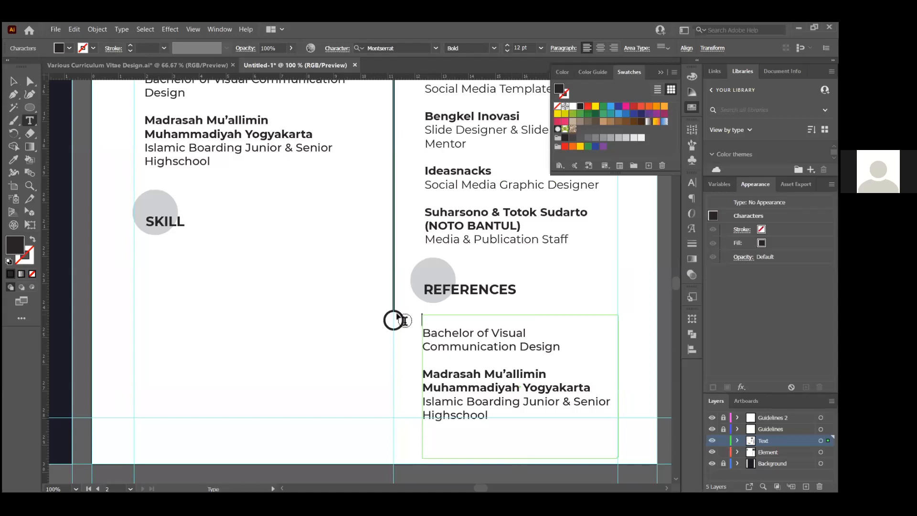
pyautogui.press('Delete')
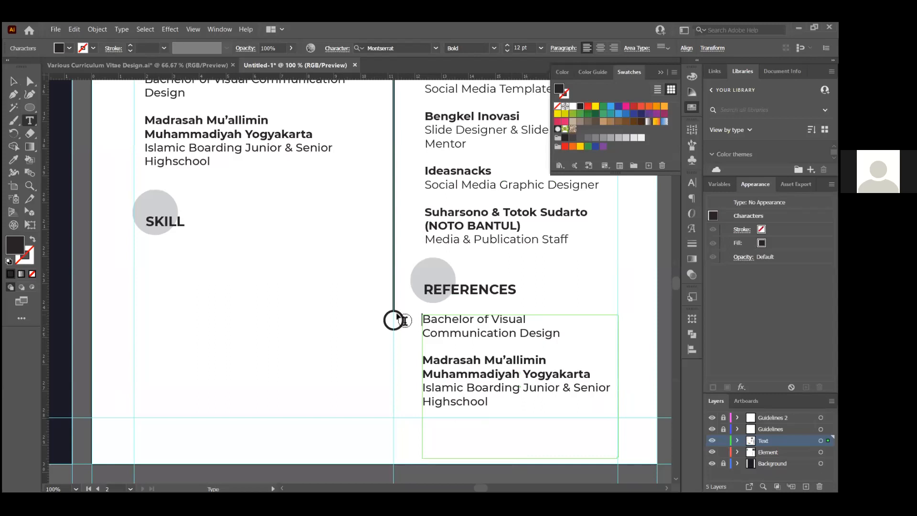
# Replace the remaining References text with 'loremipsum bla bla bla bla'
pyautogui.press('Down')
pyautogui.press('End')
pyautogui.hotkey('shift', 'Down')
pyautogui.hotkey('shift', 'Down')
pyautogui.hotkey('shift', 'Down')
pyautogui.hotkey('shift', 'Down')
pyautogui.hotkey('shift', 'Down')
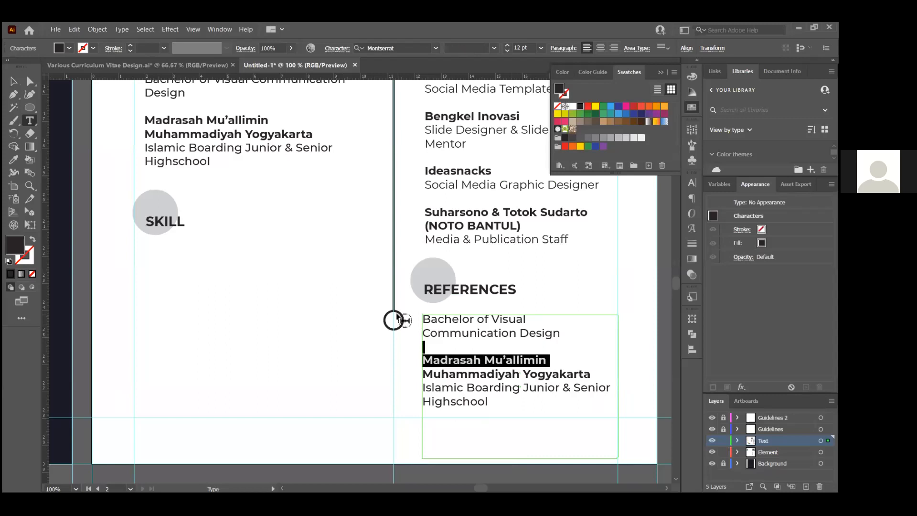
pyautogui.press('BackSpace')
pyautogui.hotkey('ctrl', 'a')
pyautogui.write('Ioremipsum bla bla bla bla')
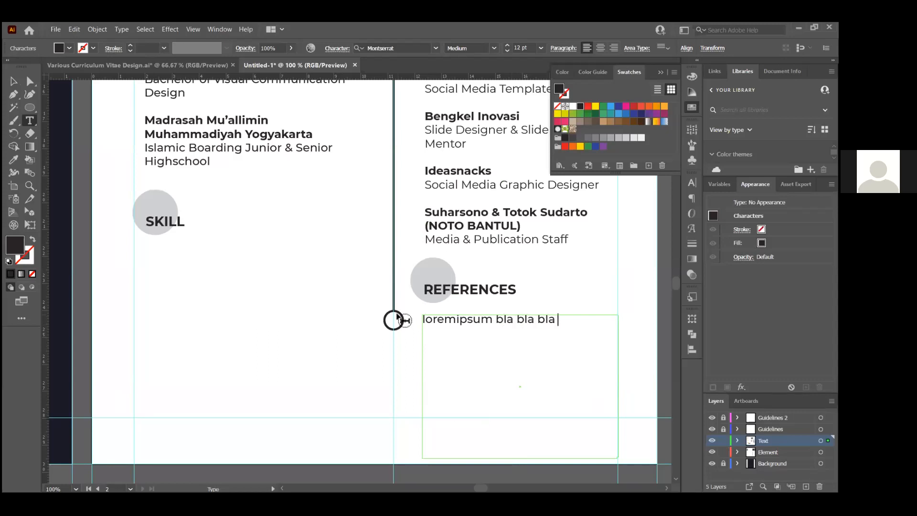
# Trim the References text frame down to a single line
pyautogui.click(13, 81)
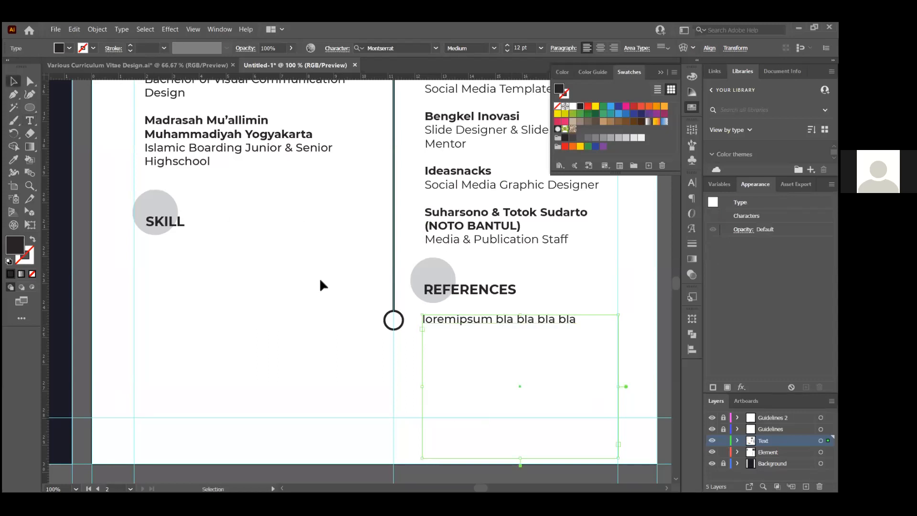
pyautogui.click(320, 278)
pyautogui.scroll(-2, 325, 296)
pyautogui.click(436, 311)
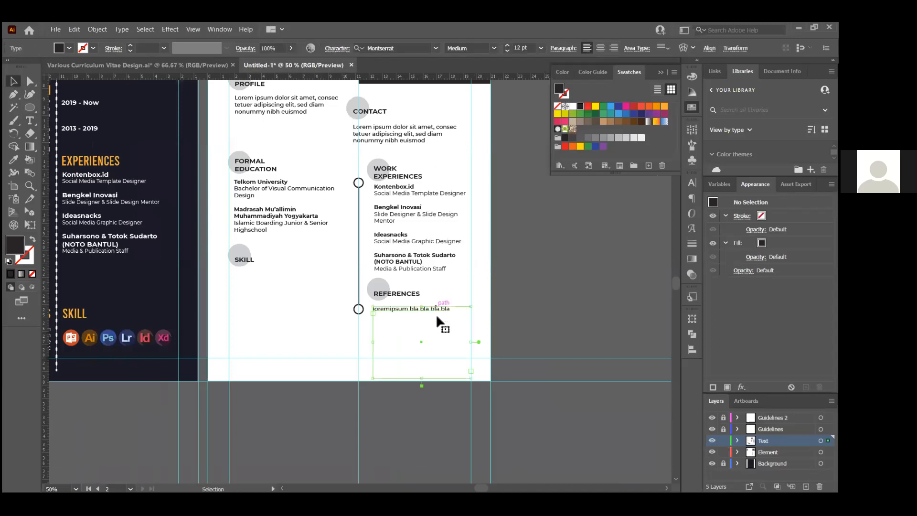
pyautogui.moveTo(422, 379); pyautogui.dragTo(422, 319)
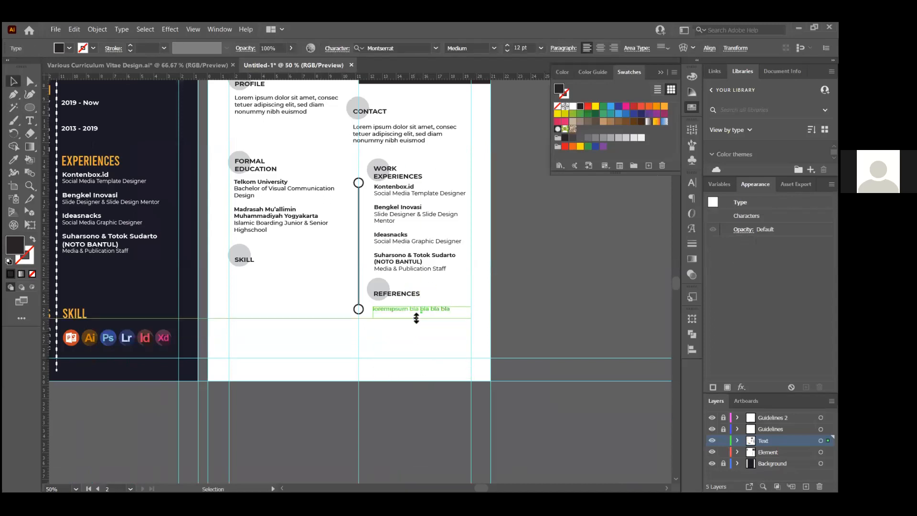
pyautogui.click(438, 289)
pyautogui.scroll(1, 436, 296)
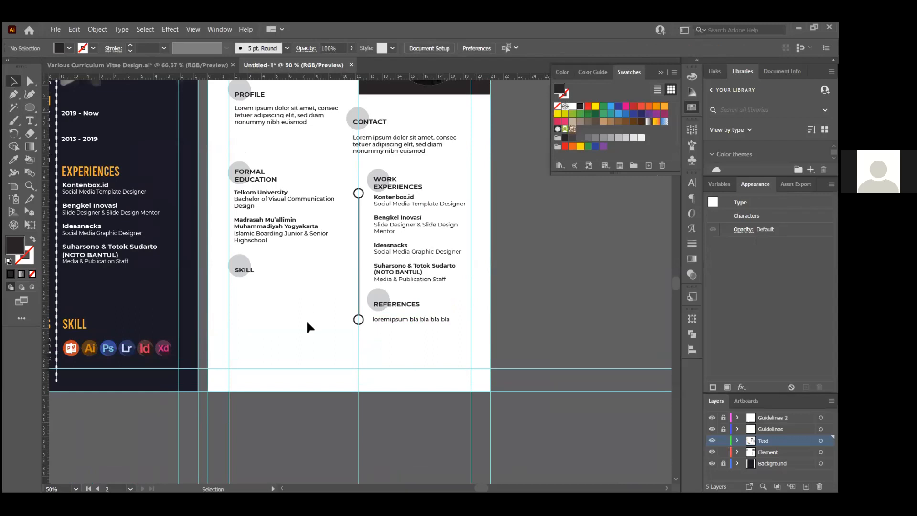
pyautogui.scroll(5, 383, 329)
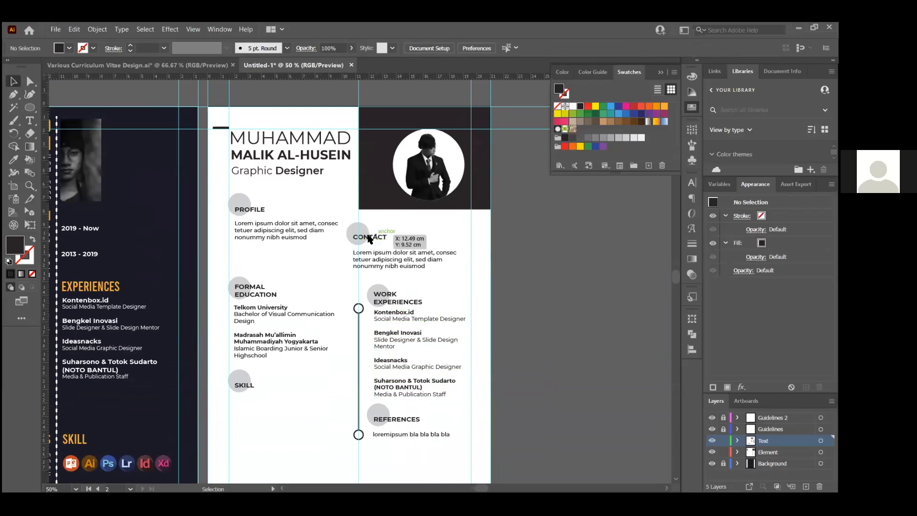
# Check the reference résumé in Edge and open a new blank tab
pyautogui.hotkey('alt', 'Tab')
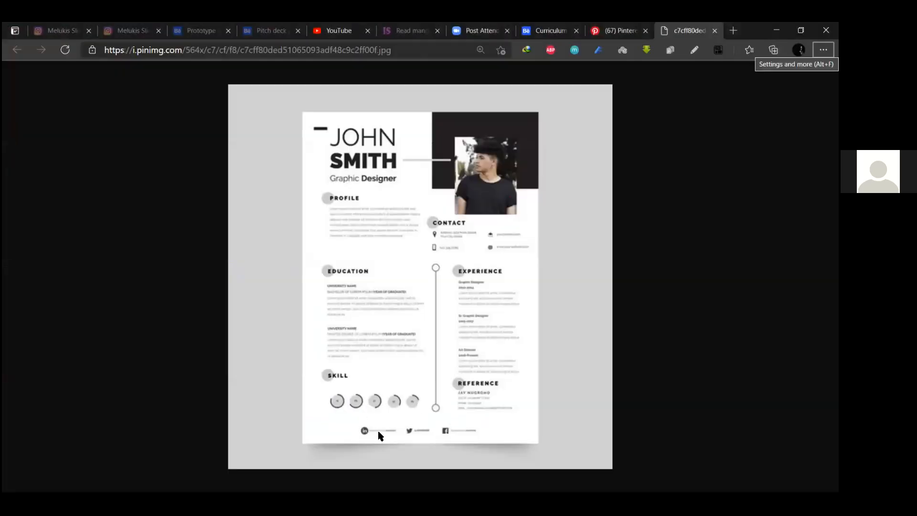
pyautogui.hotkey('alt', 'Tab')
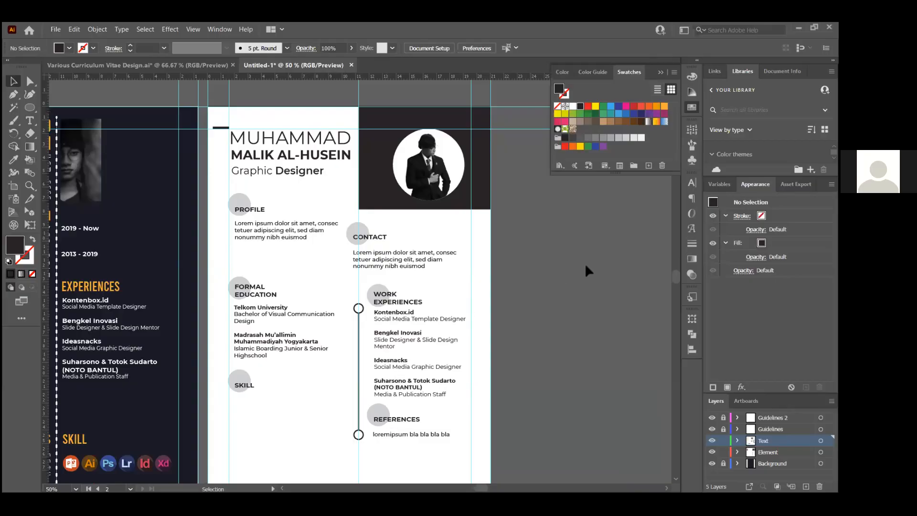
pyautogui.hotkey('alt', 'Tab')
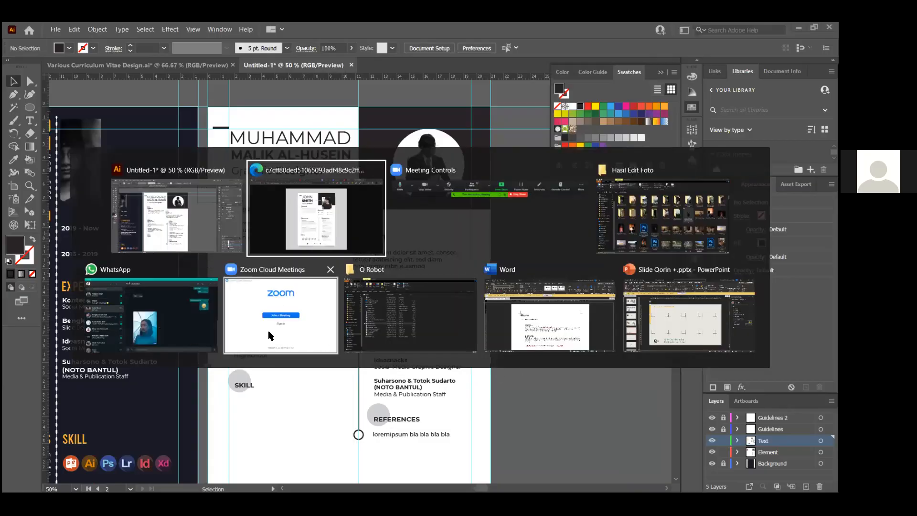
pyautogui.click(316, 241)
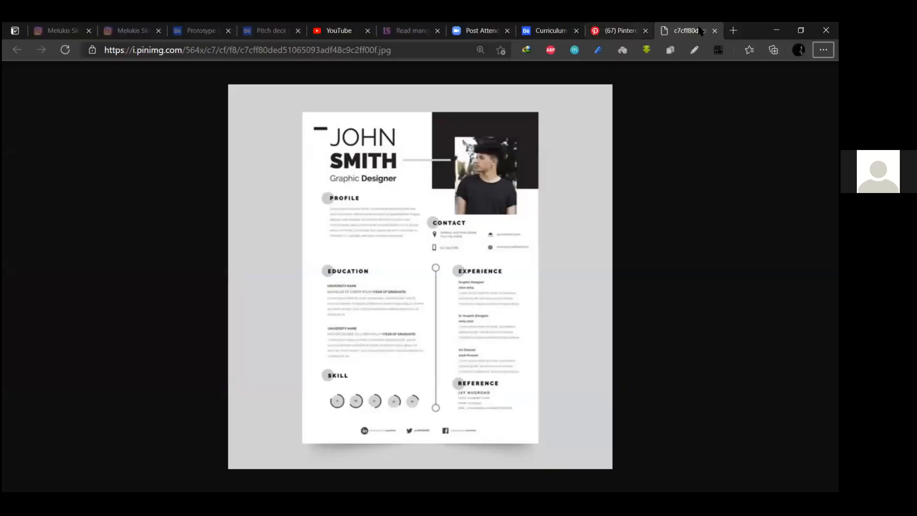
pyautogui.click(727, 33)
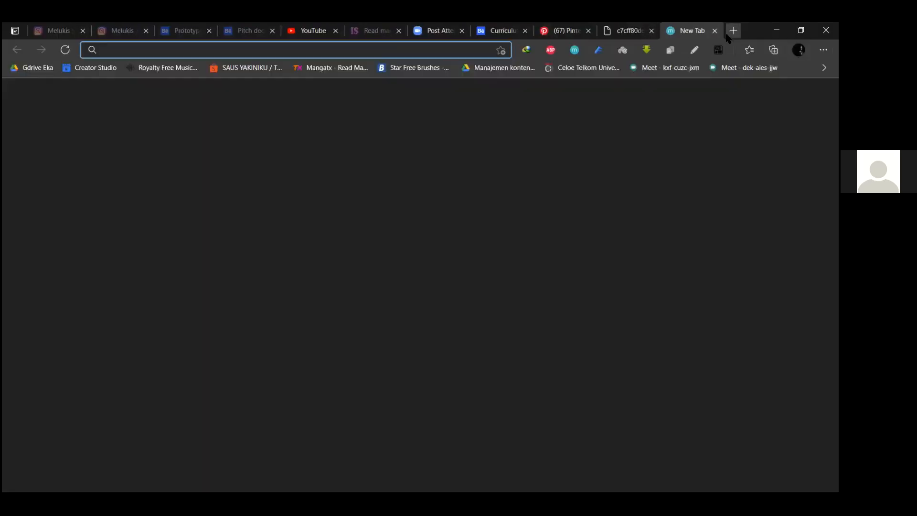
# Search flaticon.com for 'facebook' and download a Facebook icon as a free PNG
pyautogui.write('flaticon.com')
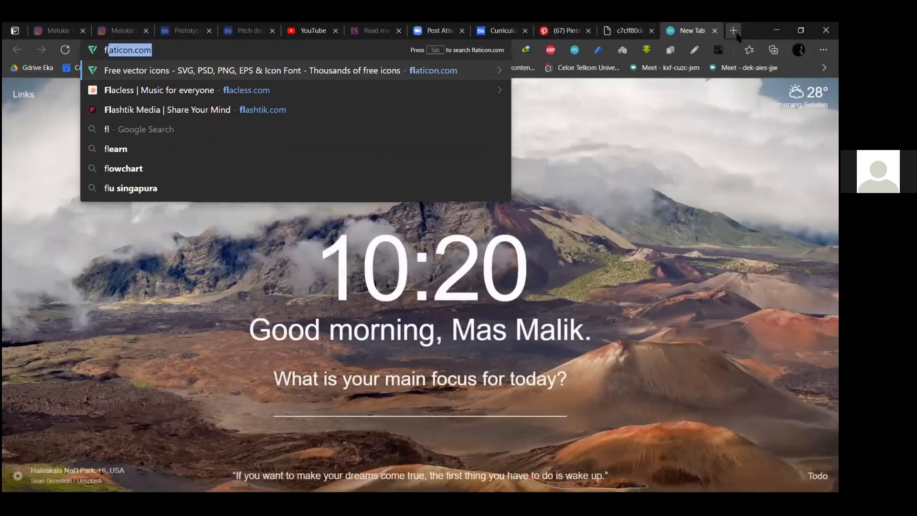
pyautogui.press('Return')
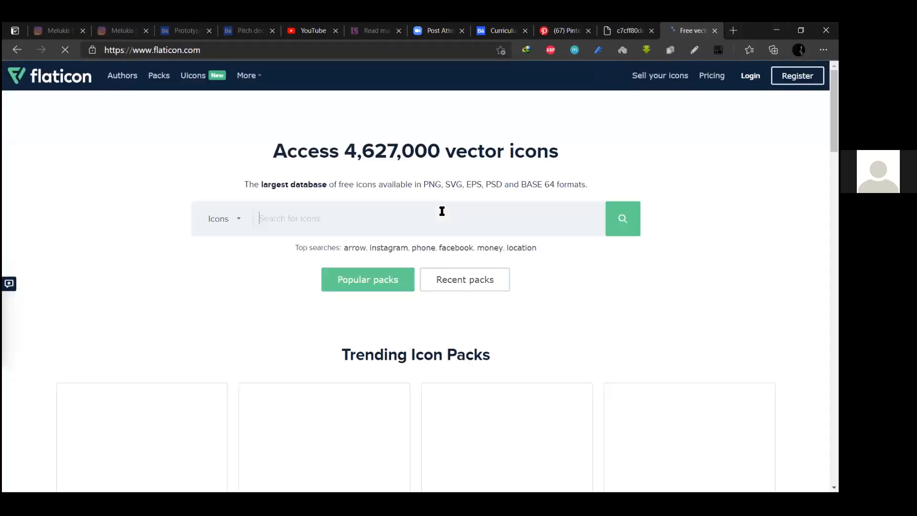
pyautogui.write('facebook')
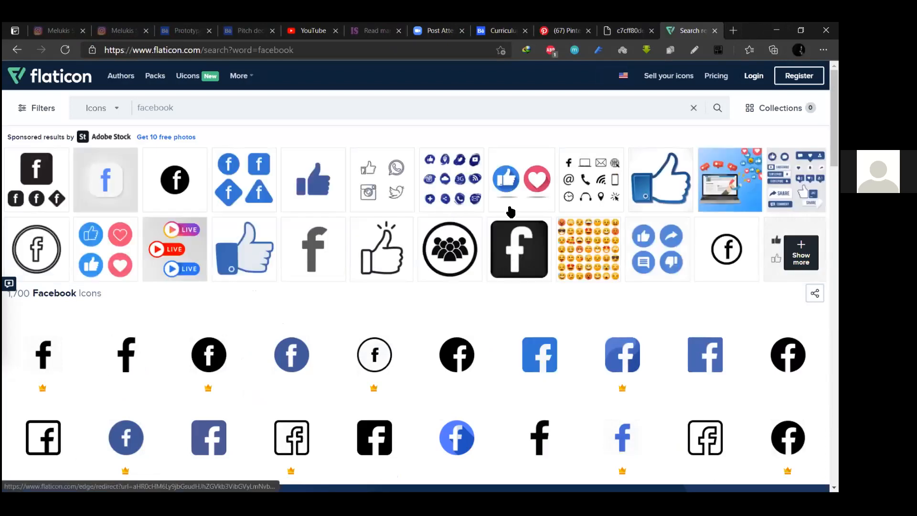
pyautogui.scroll(-1, 497, 252)
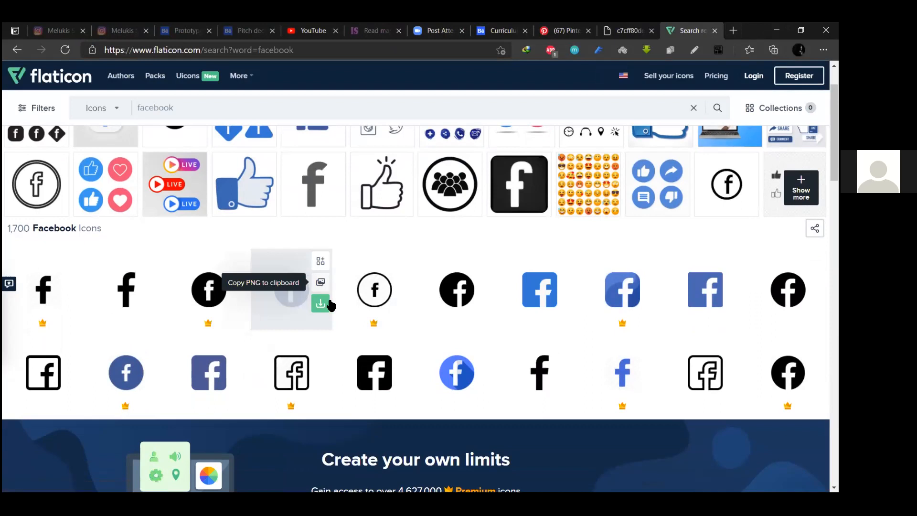
pyautogui.click(321, 303)
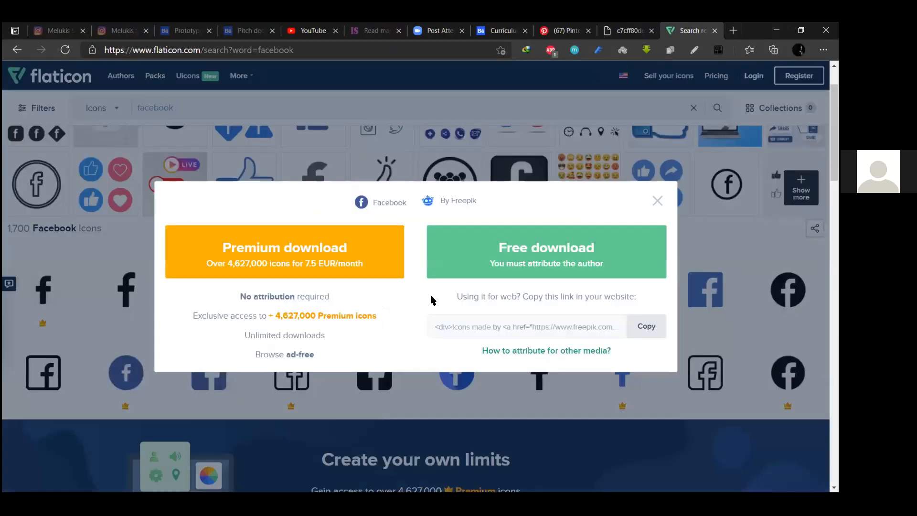
pyautogui.click(533, 239)
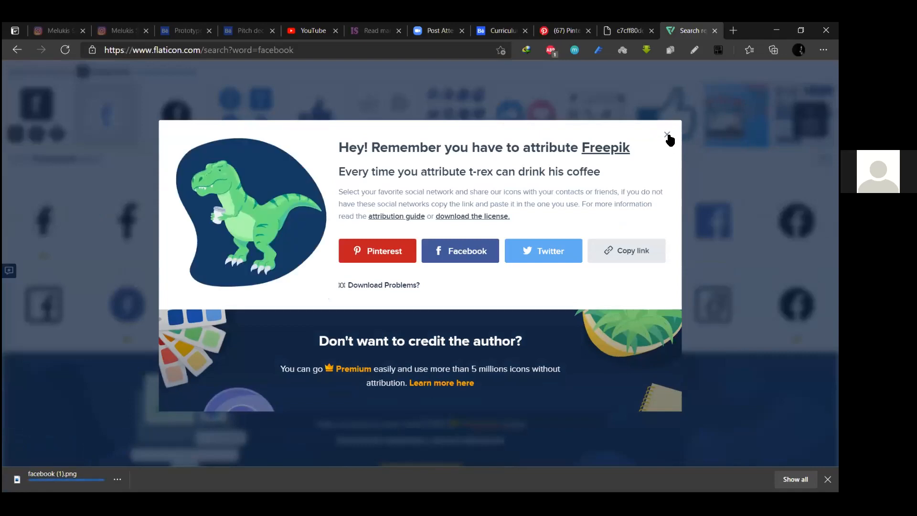
pyautogui.click(666, 135)
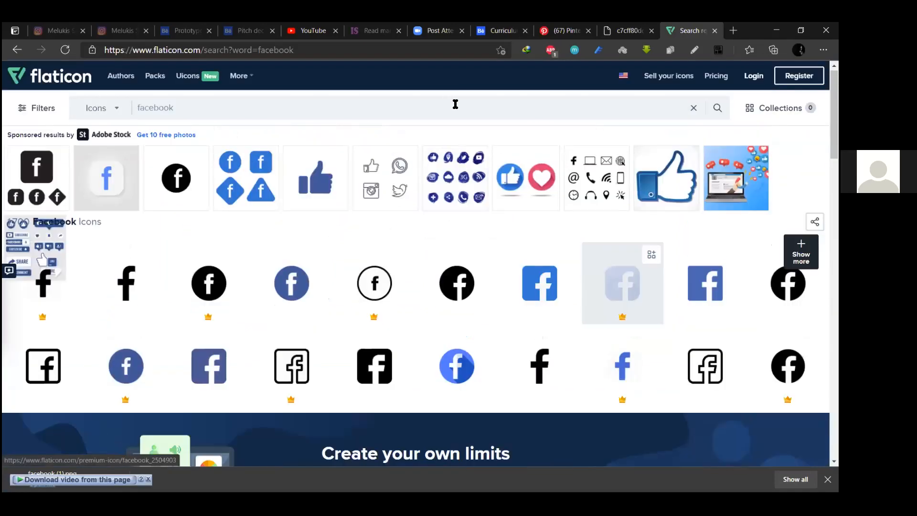
# Search Flaticon for 'behance' and download the black round Behance logo as a free PNG
pyautogui.click(455, 103)
pyautogui.write('beh')
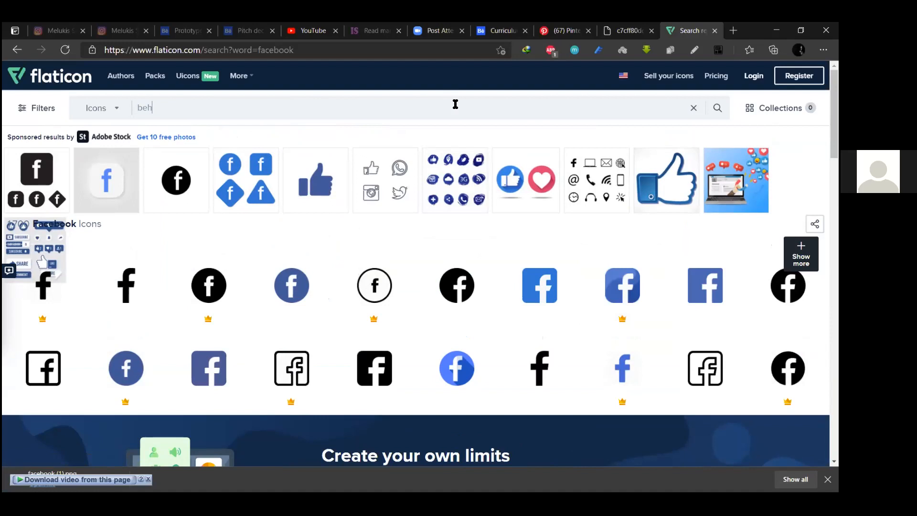
pyautogui.press('Return')
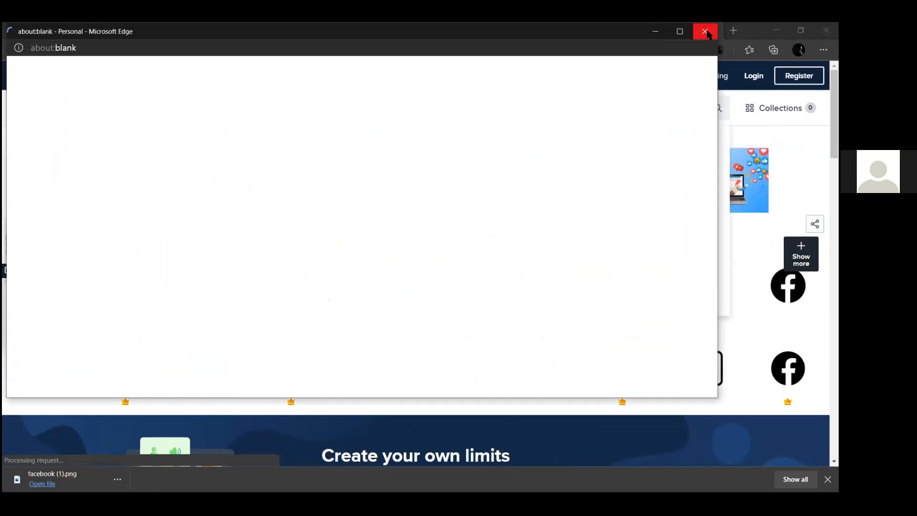
pyautogui.click(705, 31)
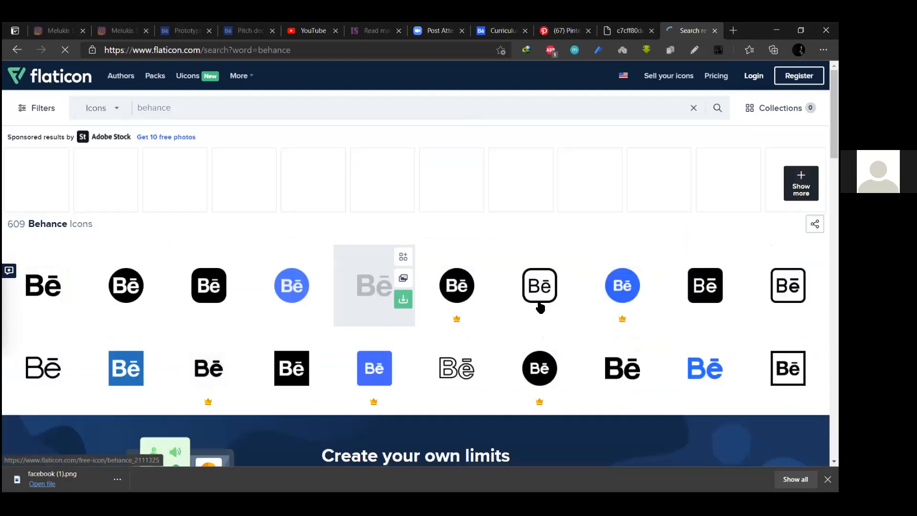
pyautogui.scroll(-1, 520, 317)
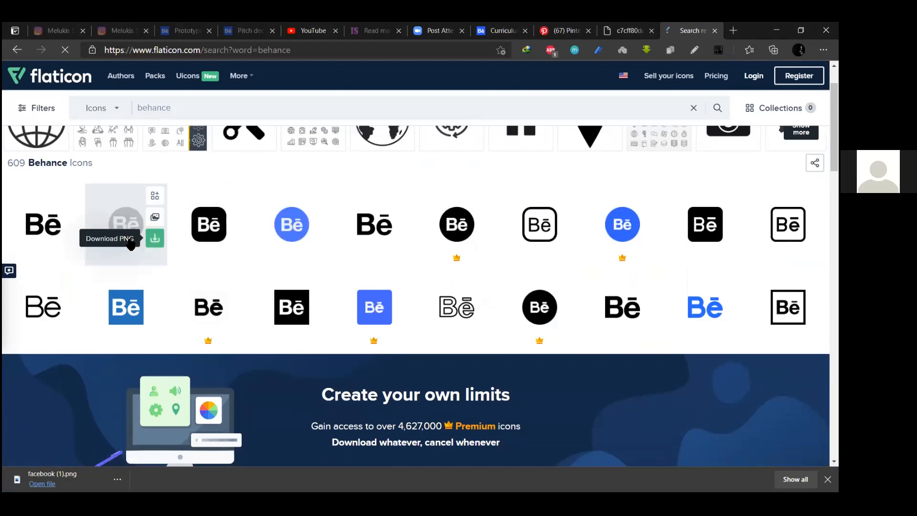
pyautogui.click(154, 239)
pyautogui.click(499, 258)
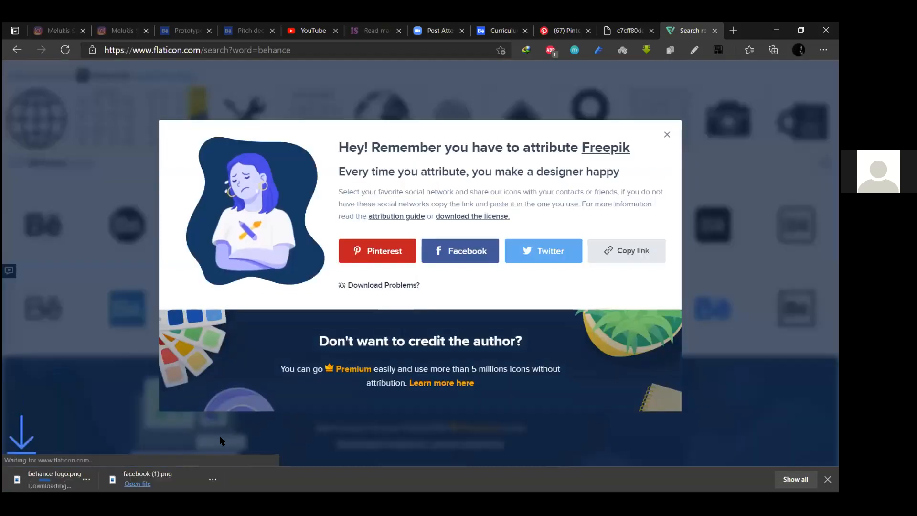
pyautogui.moveTo(201, 477); pyautogui.dragTo(553, 416)
# Bring the Behance and Facebook PNGs into Illustrator and cut them from the Text layer
pyautogui.hotkey('alt', 'Tab')
pyautogui.hotkey('alt', 'Tab')
pyautogui.moveTo(72, 472); pyautogui.dragTo(567, 383)
pyautogui.hotkey('alt', 'Tab')
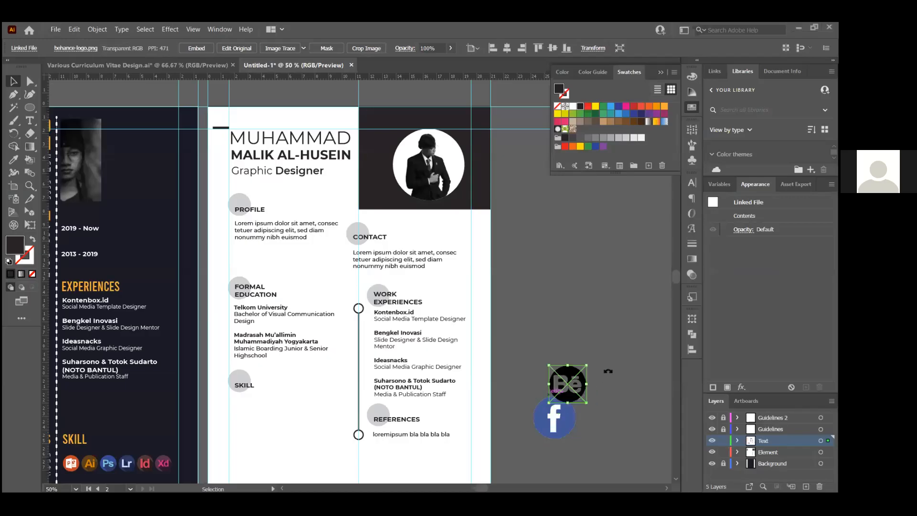
pyautogui.click(608, 371)
pyautogui.scroll(-1, 559, 368)
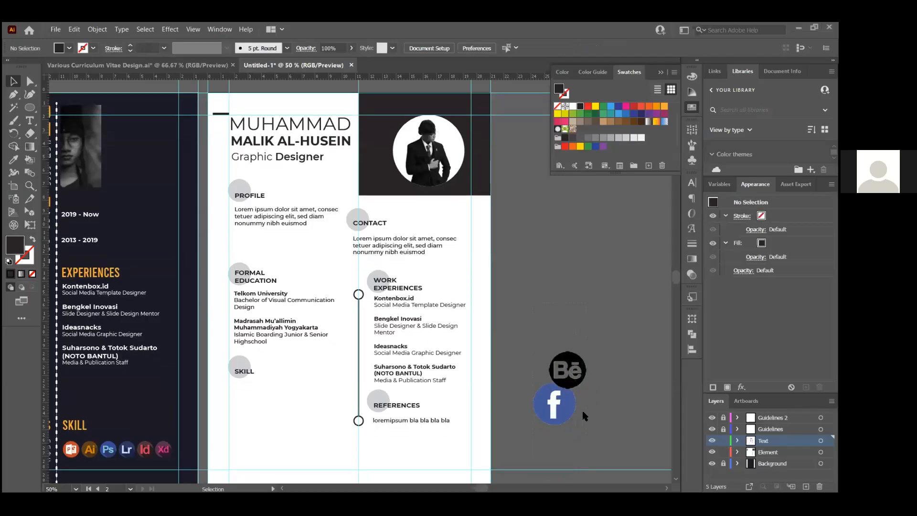
pyautogui.moveTo(583, 413); pyautogui.dragTo(559, 377)
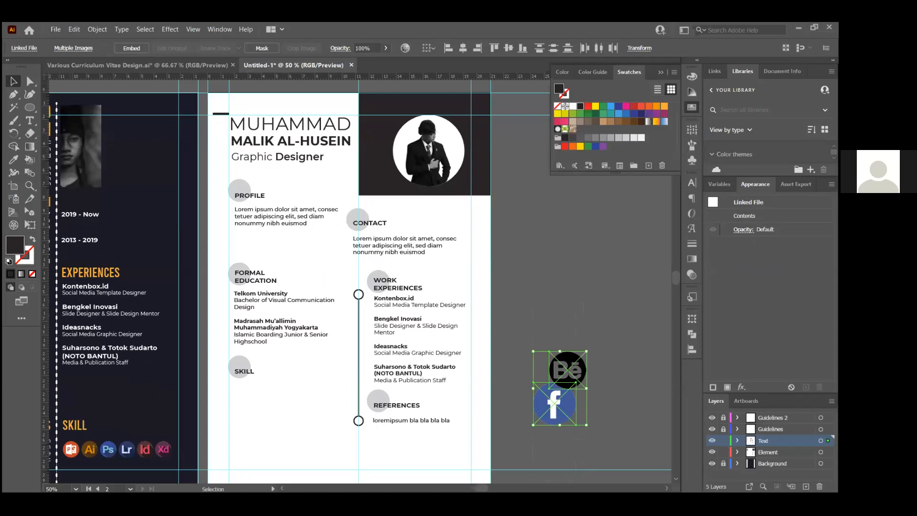
pyautogui.press('ctrl')
pyautogui.press('Delete')
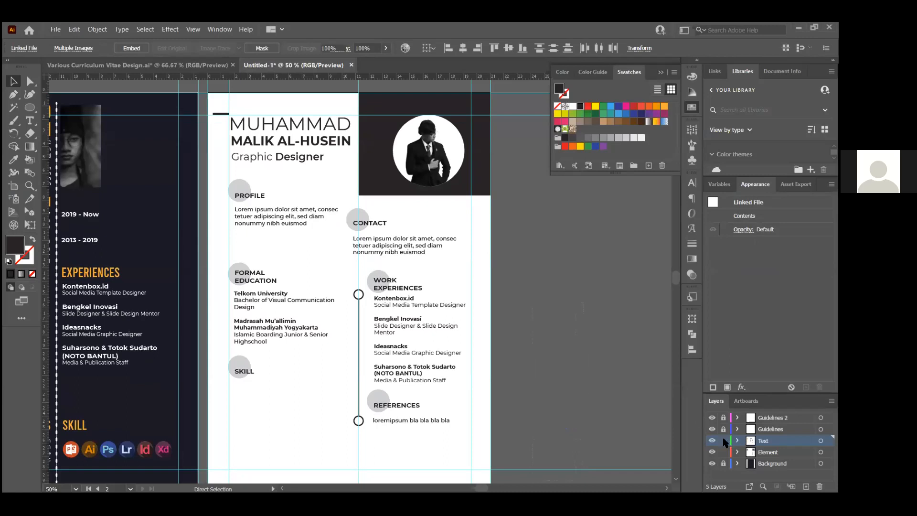
# Paste both logos onto the Element layer, side by side just right of the page
pyautogui.click(557, 382)
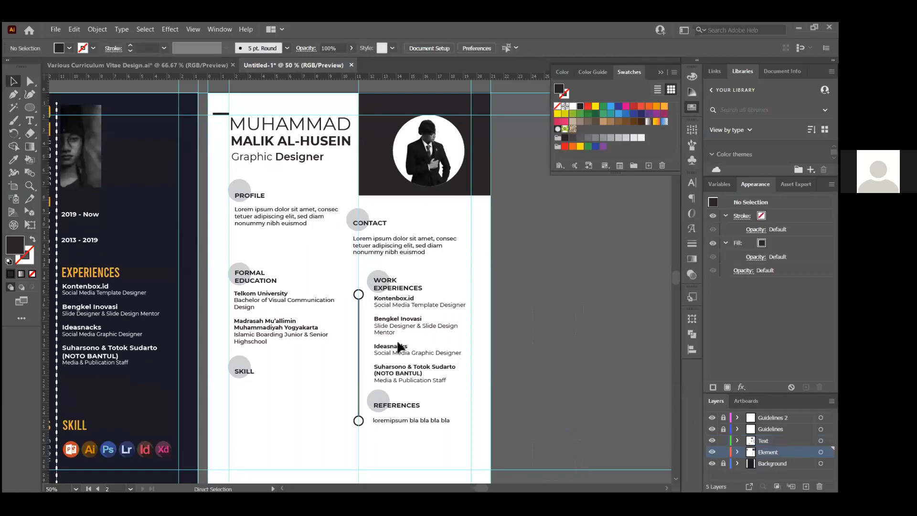
pyautogui.hotkey('ctrl', 'v')
pyautogui.moveTo(352, 312); pyautogui.dragTo(563, 377)
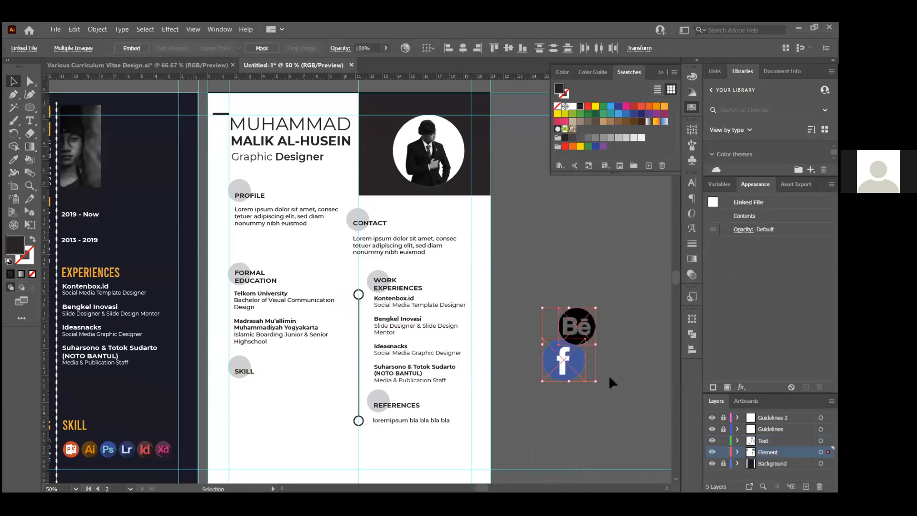
pyautogui.scroll(1, 611, 380)
pyautogui.scroll(2, 585, 353)
pyautogui.moveTo(574, 275); pyautogui.dragTo(458, 334)
# Top-align the two logos and resize the Facebook logo to match the Behance one
pyautogui.keyDown('shift'); pyautogui.click(536, 356); pyautogui.keyUp('shift')
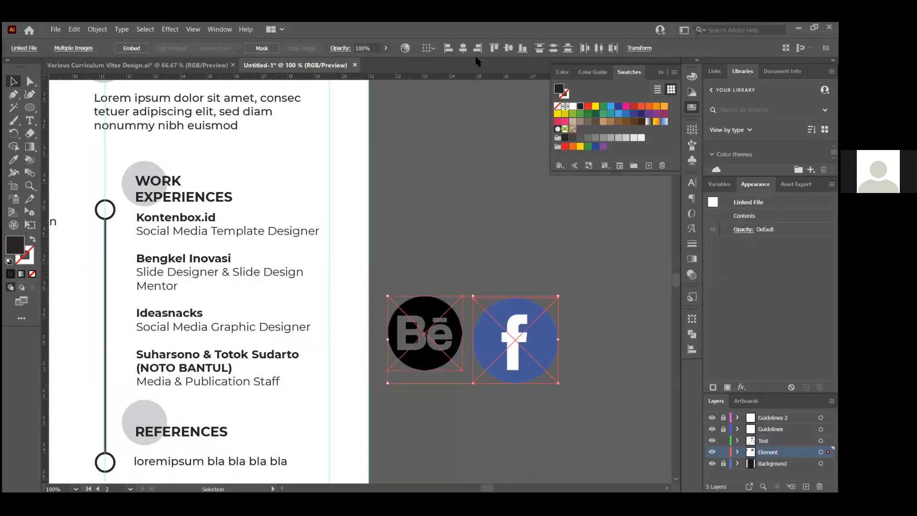
pyautogui.click(494, 48)
pyautogui.click(537, 354)
pyautogui.hotkey('ctrl', '=')
pyautogui.moveTo(578, 404); pyautogui.dragTo(548, 378)
pyautogui.moveTo(305, 206); pyautogui.dragTo(489, 412)
pyautogui.click(417, 178)
# Image-trace both the Facebook and Behance logos with the Silhouettes preset
pyautogui.click(508, 287)
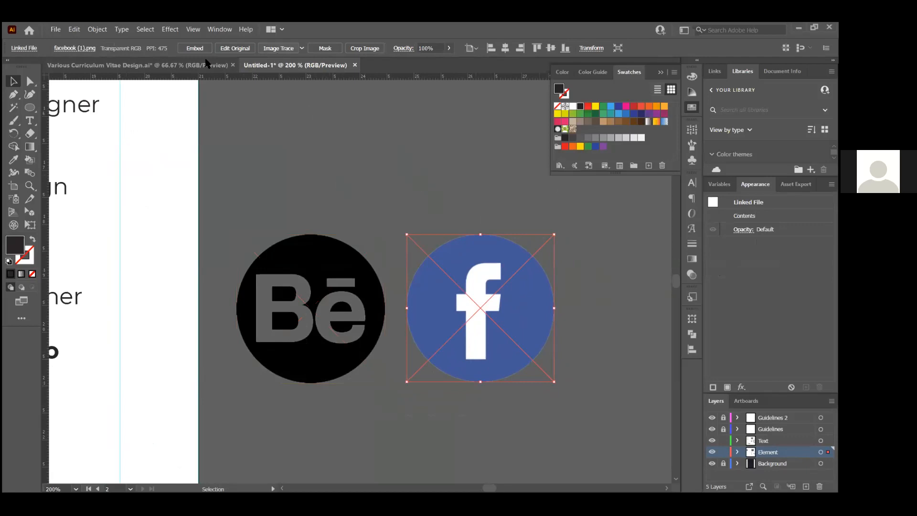
pyautogui.click(100, 47)
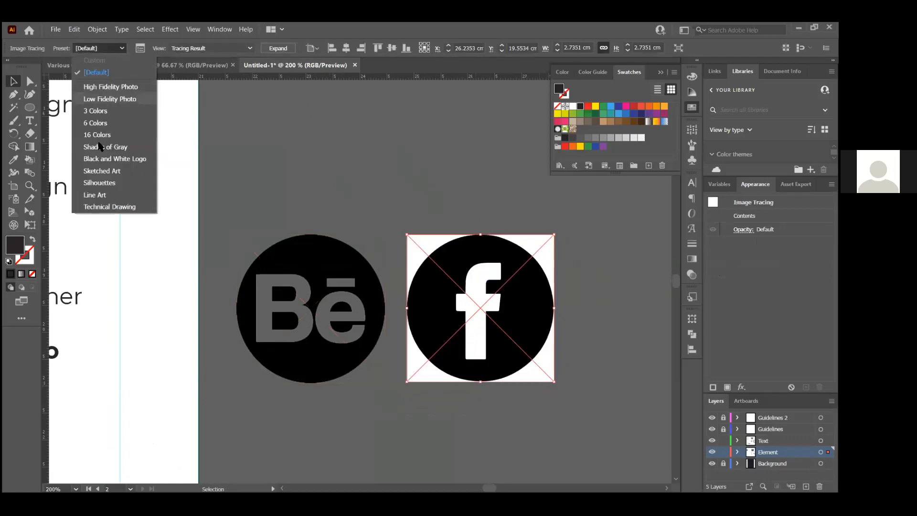
pyautogui.click(126, 184)
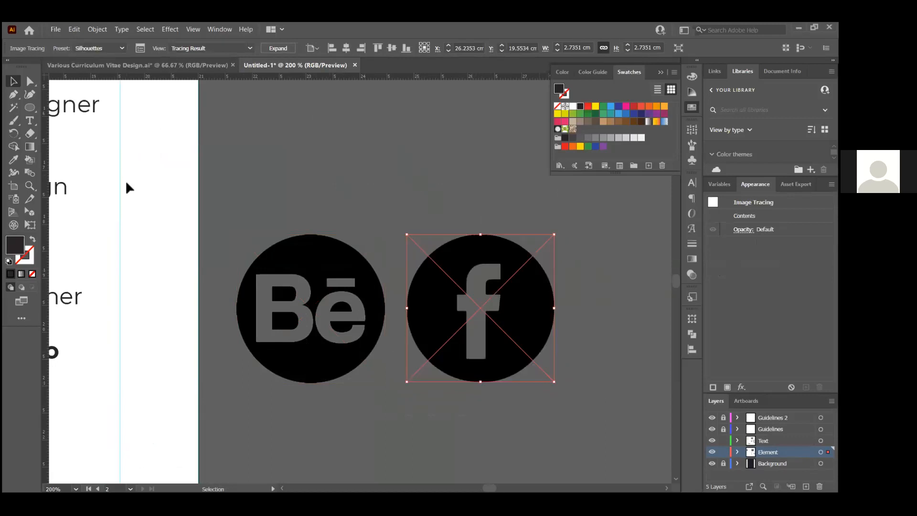
pyautogui.click(404, 221)
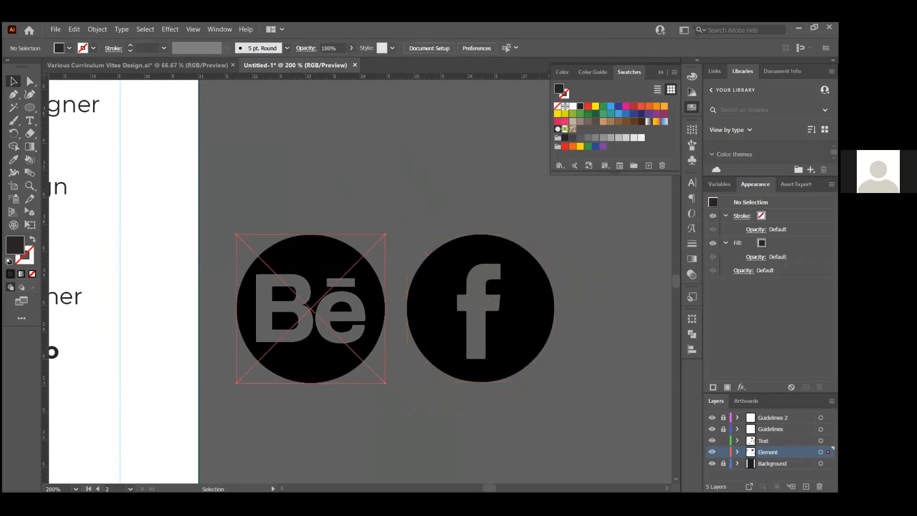
pyautogui.click(372, 311)
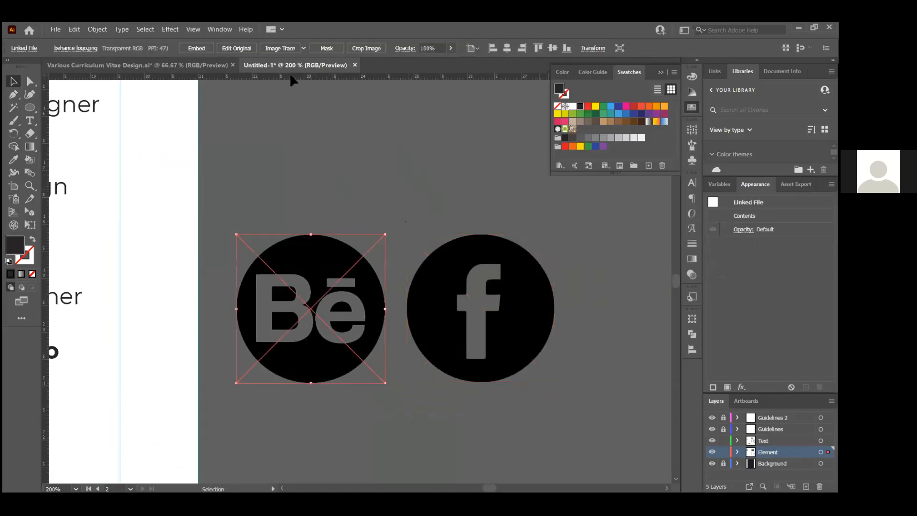
pyautogui.click(279, 48)
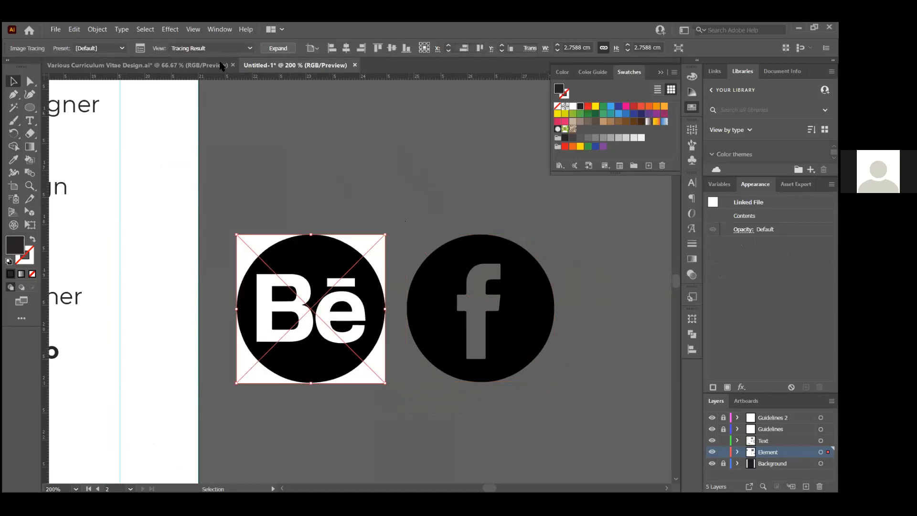
pyautogui.click(110, 48)
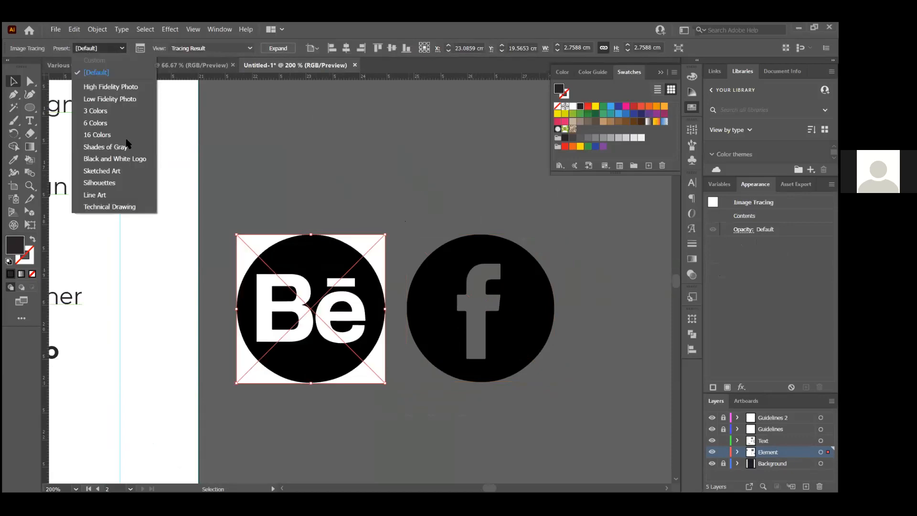
pyautogui.click(129, 183)
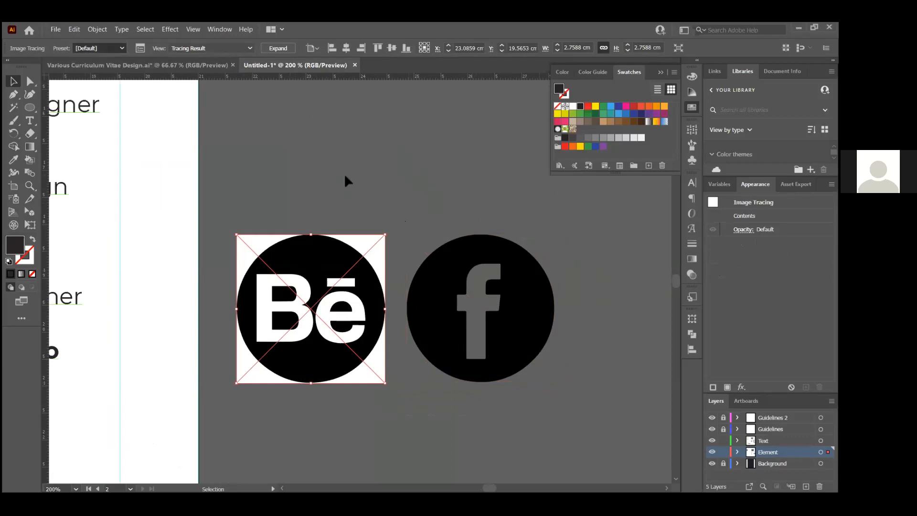
pyautogui.click(293, 190)
# Try grey and tan fills on both traced logos
pyautogui.moveTo(504, 422); pyautogui.dragTo(503, 421)
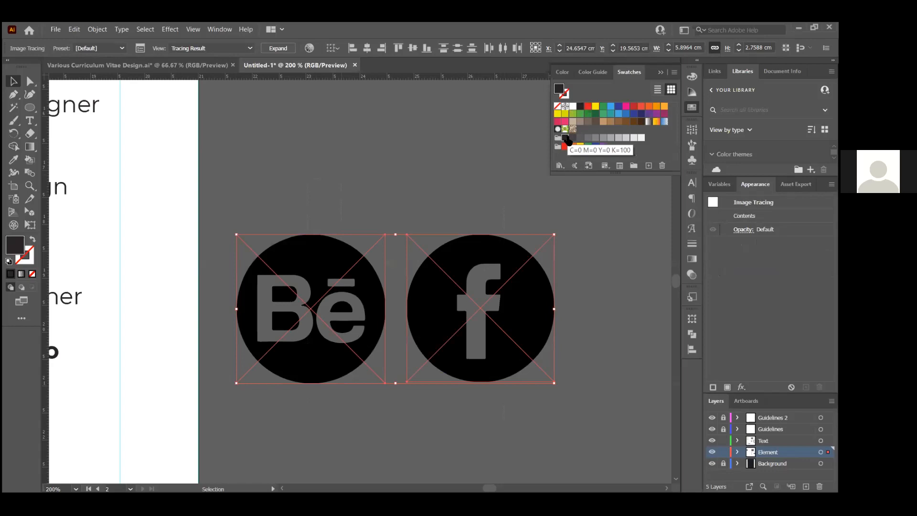
pyautogui.click(588, 138)
pyautogui.click(597, 138)
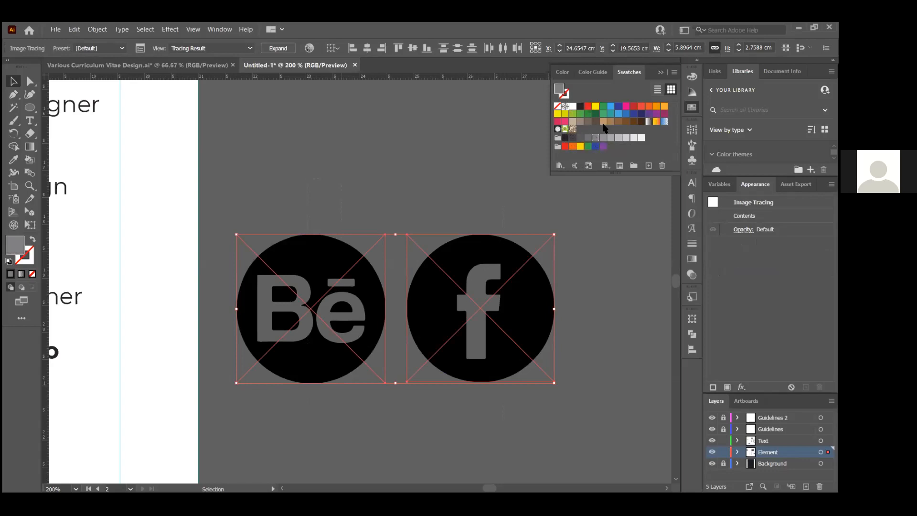
pyautogui.click(603, 121)
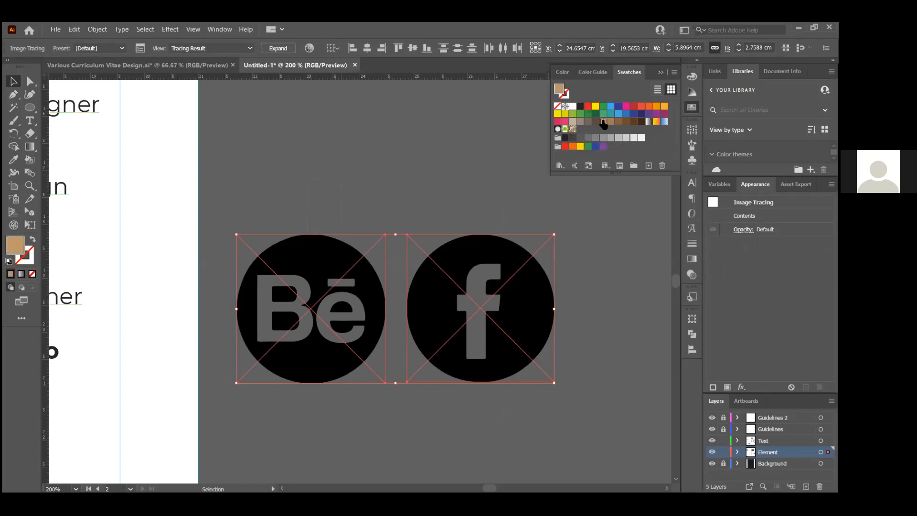
pyautogui.click(484, 146)
# Expand both the Facebook and Behance traces into editable shapes
pyautogui.click(482, 251)
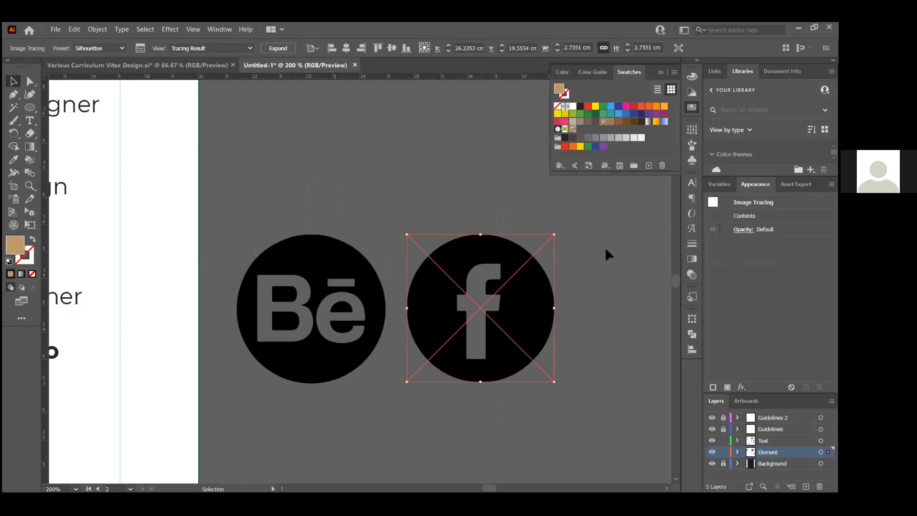
pyautogui.click(582, 337)
pyautogui.click(516, 306)
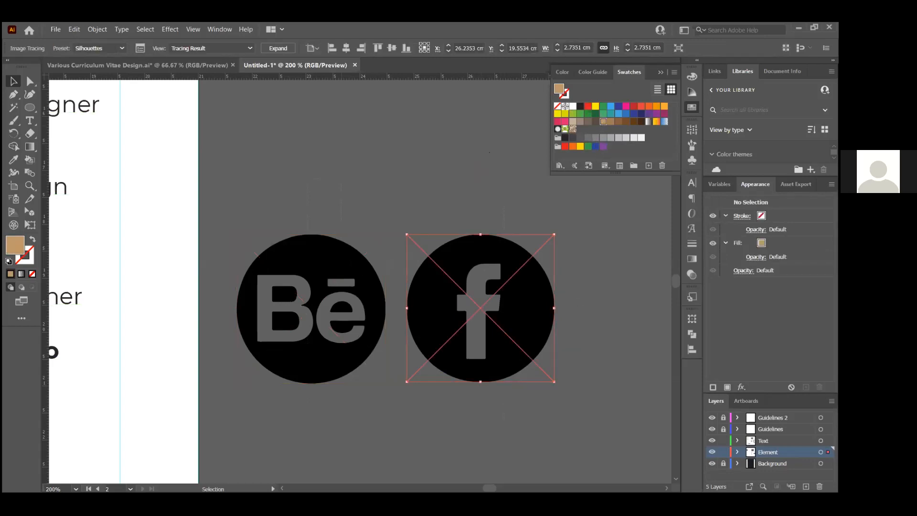
pyautogui.click(284, 49)
pyautogui.click(334, 279)
pyautogui.click(279, 48)
pyautogui.click(313, 172)
# Fill both expanded logos with dark charcoal
pyautogui.moveTo(346, 235); pyautogui.dragTo(563, 282)
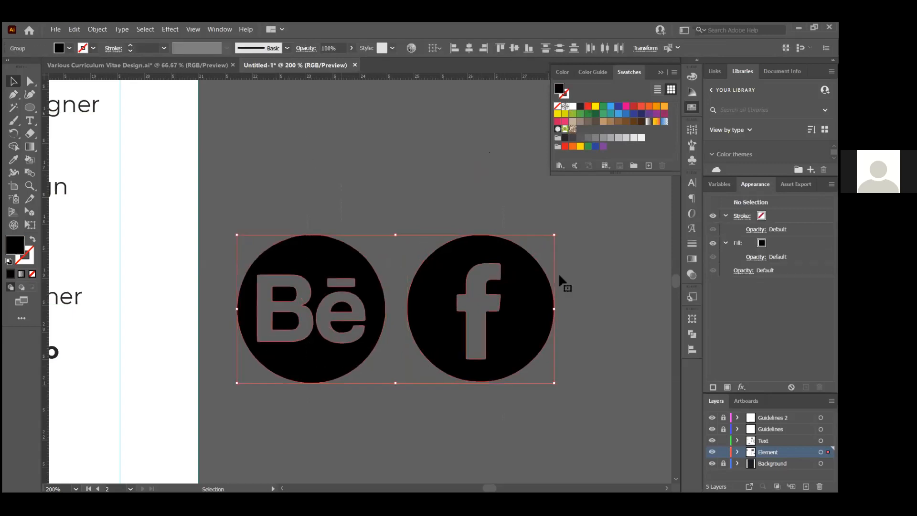
pyautogui.click(603, 122)
pyautogui.click(605, 138)
pyautogui.click(595, 138)
pyautogui.click(580, 138)
pyautogui.click(572, 138)
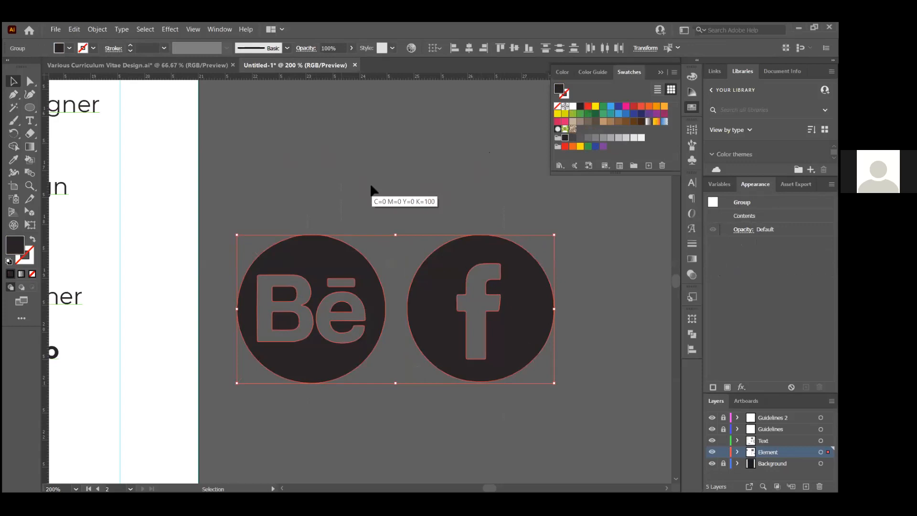
pyautogui.click(376, 200)
# Move the Behance/Facebook logo group to the CV's lower-left and shrink it to small icons
pyautogui.scroll(-1, 376, 198)
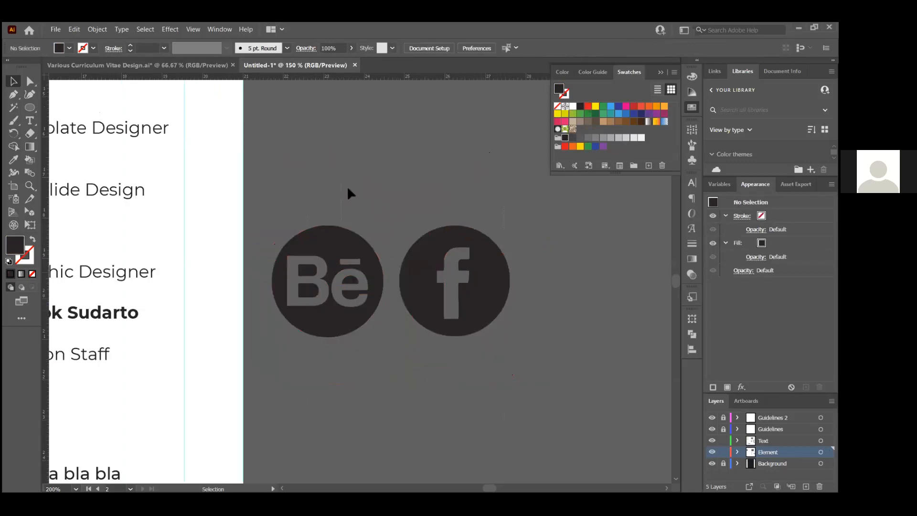
pyautogui.click(452, 334)
pyautogui.scroll(-3, 515, 292)
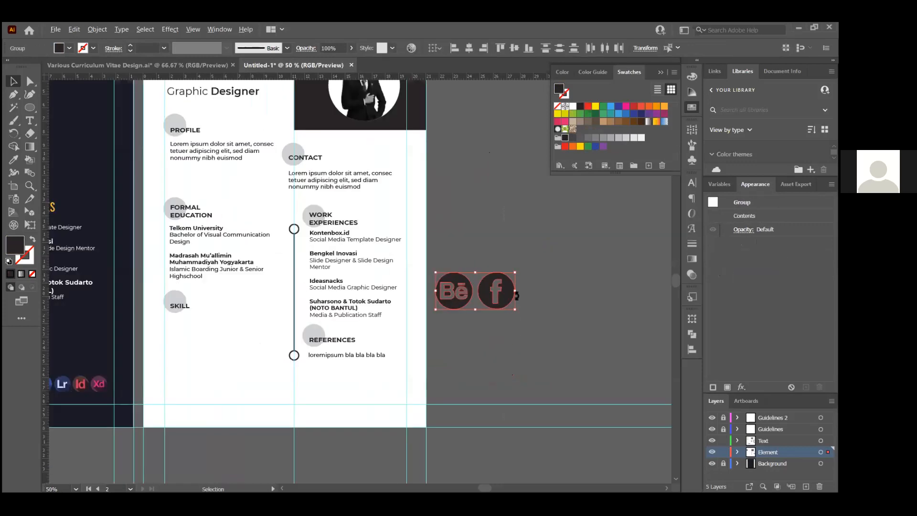
pyautogui.moveTo(496, 296); pyautogui.dragTo(246, 404)
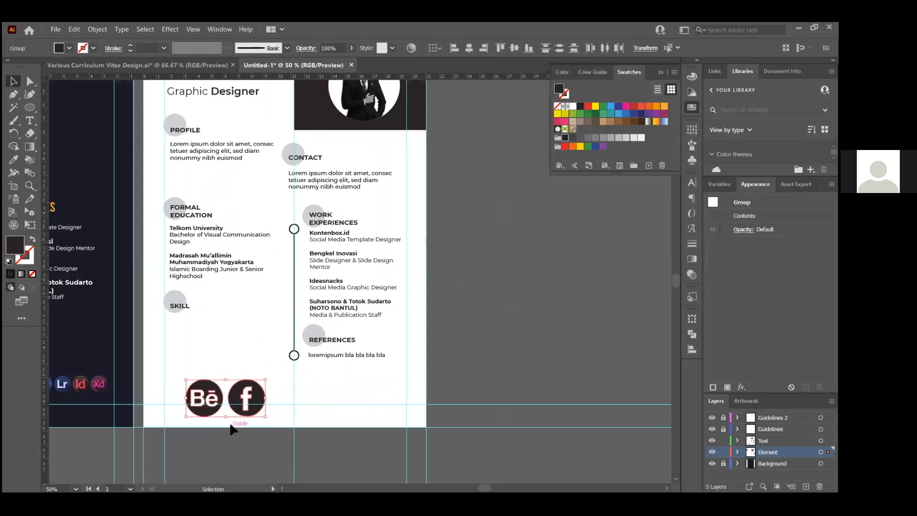
pyautogui.scroll(4, 230, 429)
pyautogui.moveTo(370, 389); pyautogui.dragTo(276, 310)
pyautogui.scroll(-1, 302, 321)
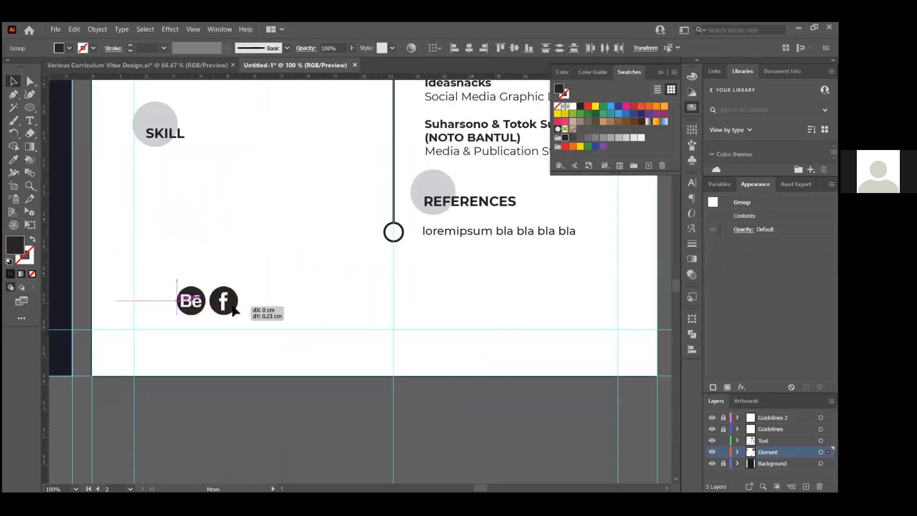
pyautogui.scroll(2, 233, 311)
pyautogui.moveTo(250, 282); pyautogui.dragTo(219, 300)
# Slide the Facebook icon right along the guide, spacing it apart from the Behance icon
pyautogui.click(215, 316)
pyautogui.click(201, 324)
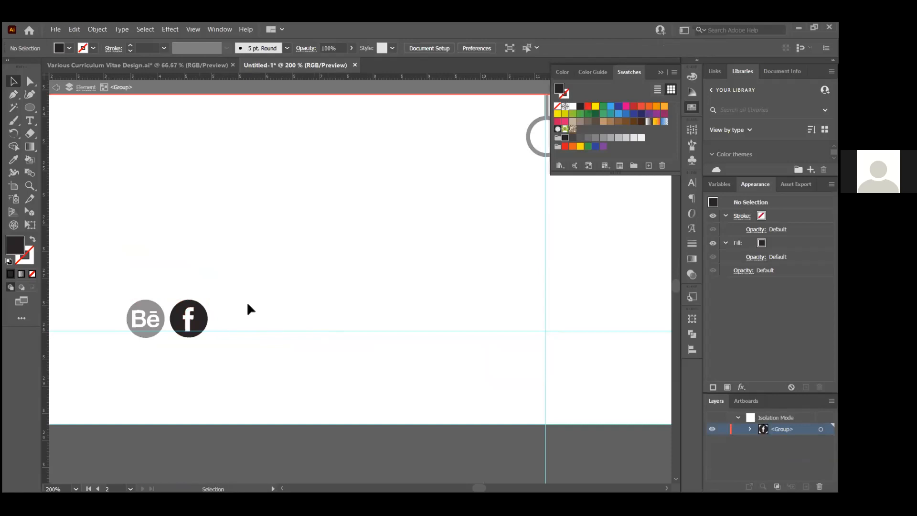
pyautogui.doubleClick(229, 294)
pyautogui.moveTo(205, 314); pyautogui.dragTo(411, 317)
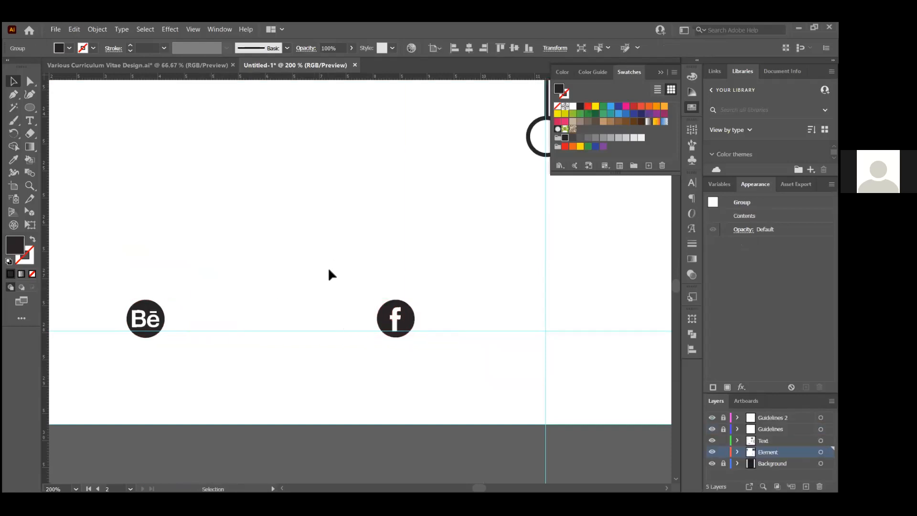
pyautogui.scroll(-2, 343, 297)
pyautogui.scroll(1, 343, 297)
# Copy the References placeholder line beside the Behance icon and replace it with the designer's name
pyautogui.click(560, 248)
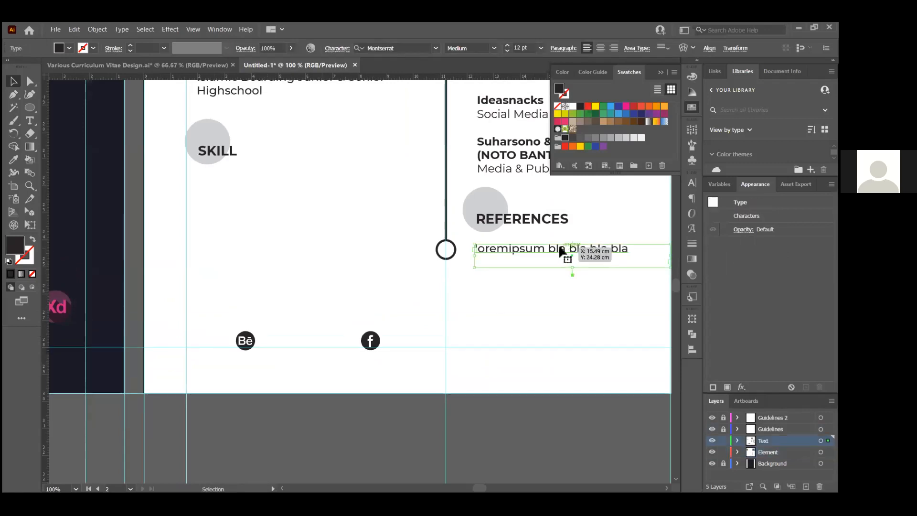
pyautogui.moveTo(564, 249); pyautogui.dragTo(344, 341)
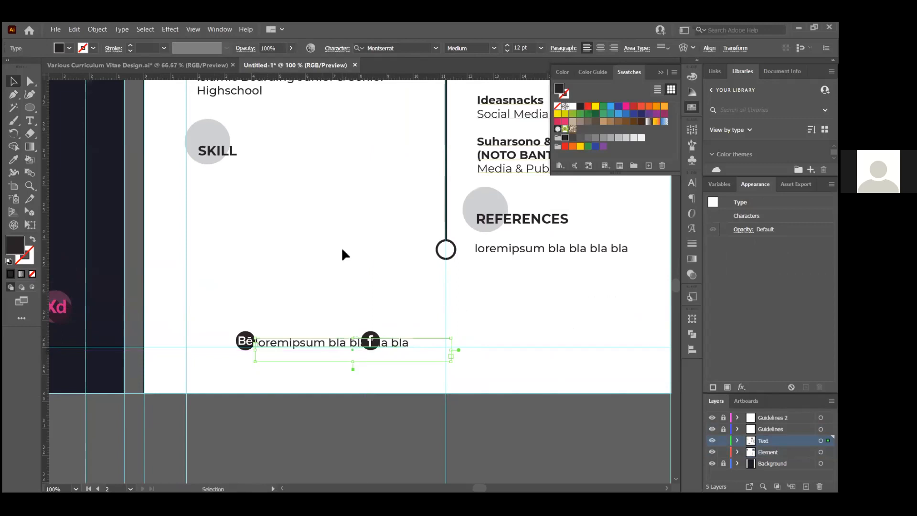
pyautogui.scroll(1, 185, 343)
pyautogui.scroll(2, 364, 348)
pyautogui.doubleClick(365, 348)
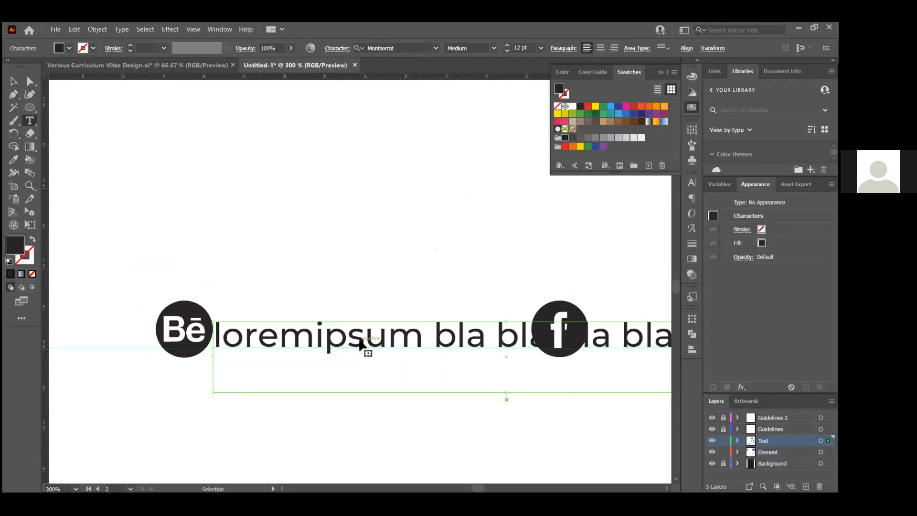
pyautogui.hotkey('ctrl', 'a')
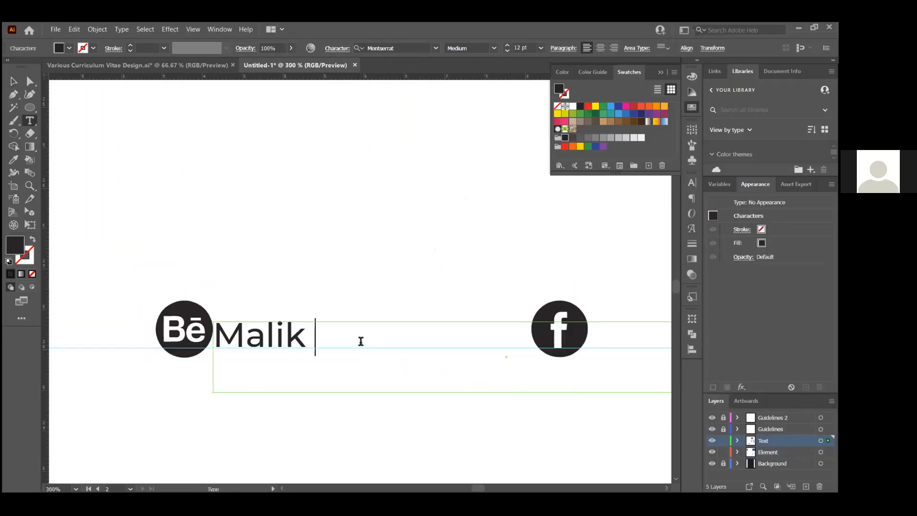
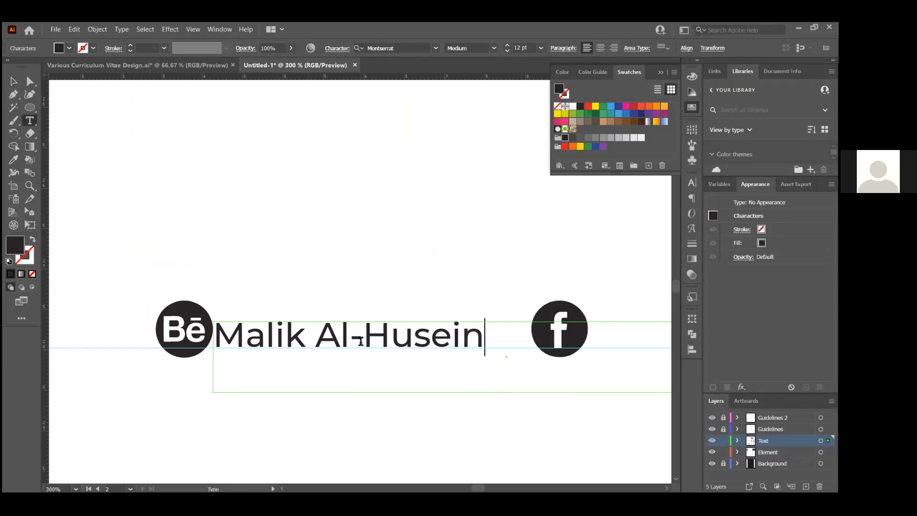
pyautogui.press('Left')
pyautogui.press('BackSpace')
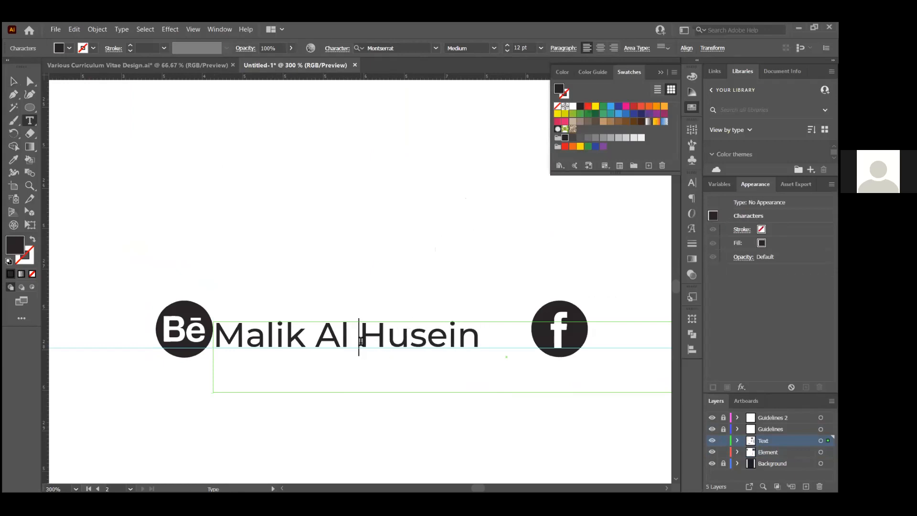
pyautogui.click(19, 78)
# Nudge the name label slightly right and the Behance icon down-left into line
pyautogui.click(281, 305)
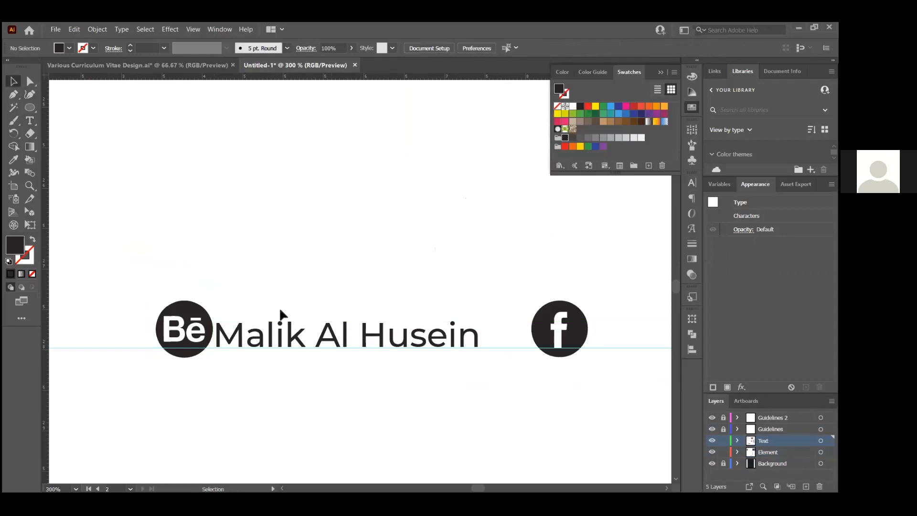
pyautogui.scroll(1, 281, 308)
pyautogui.moveTo(285, 340); pyautogui.dragTo(292, 339)
pyautogui.click(292, 268)
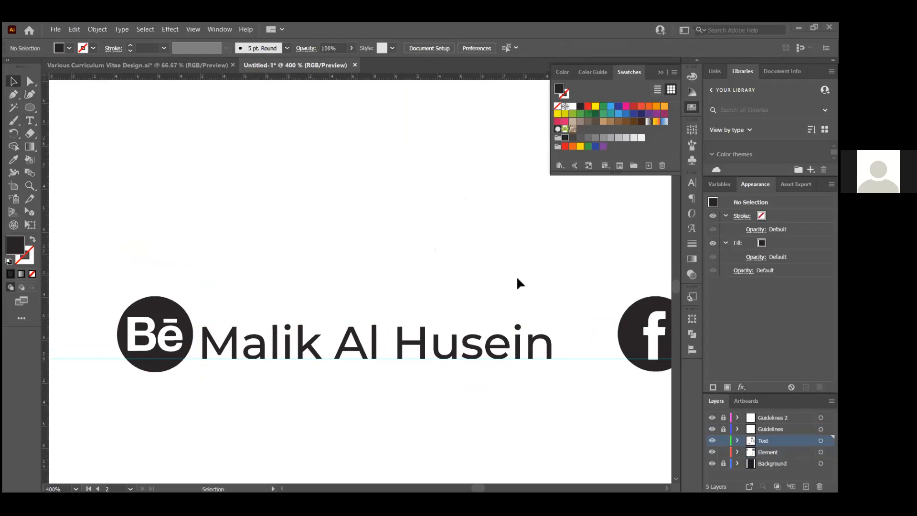
pyautogui.scroll(-1, 174, 315)
pyautogui.scroll(2, 265, 315)
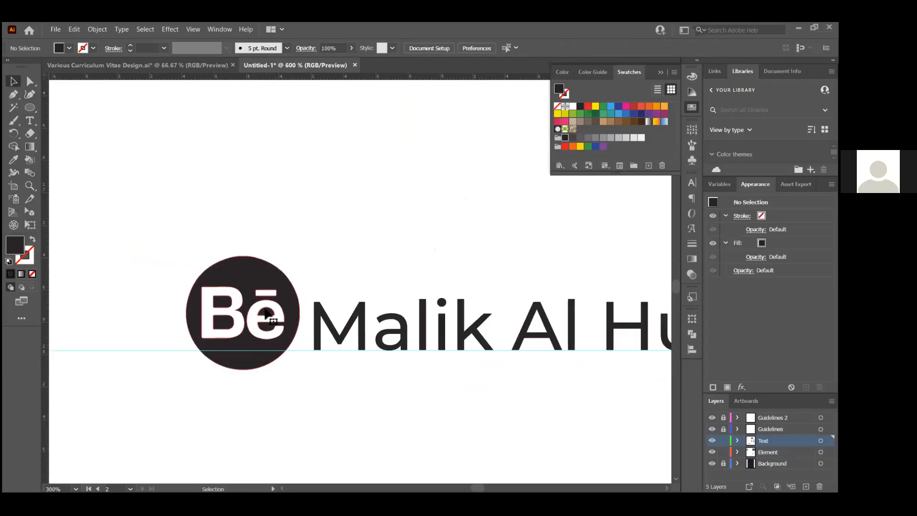
pyautogui.moveTo(276, 287); pyautogui.dragTo(272, 301)
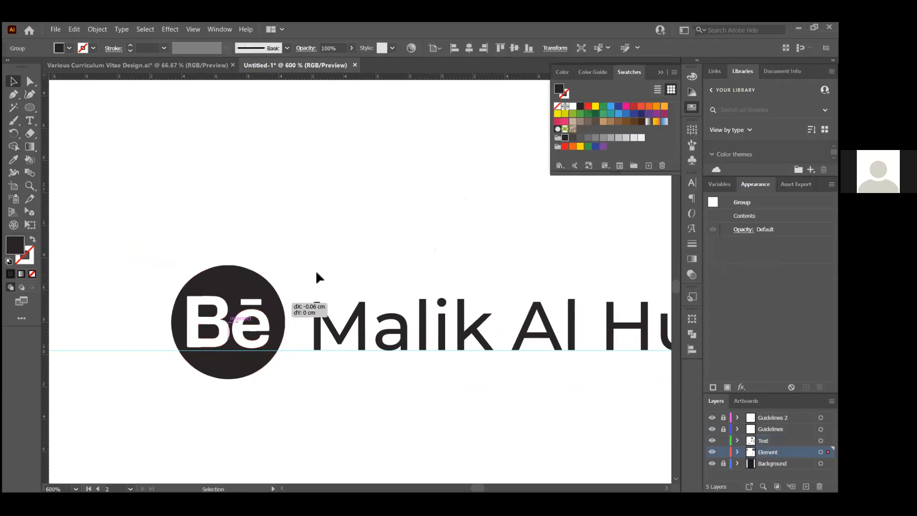
pyautogui.click(323, 273)
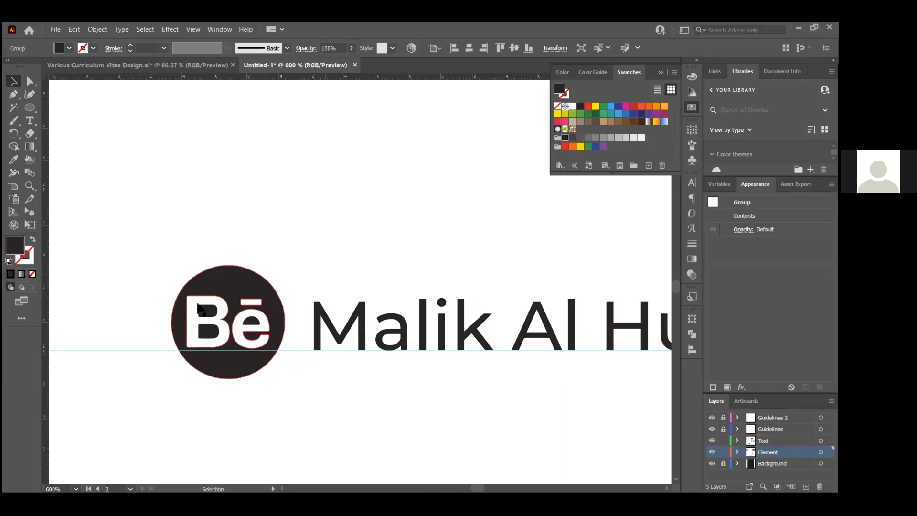
pyautogui.click(306, 273)
pyautogui.scroll(-1, 462, 280)
pyautogui.scroll(-1, 350, 300)
pyautogui.scroll(-3, 352, 306)
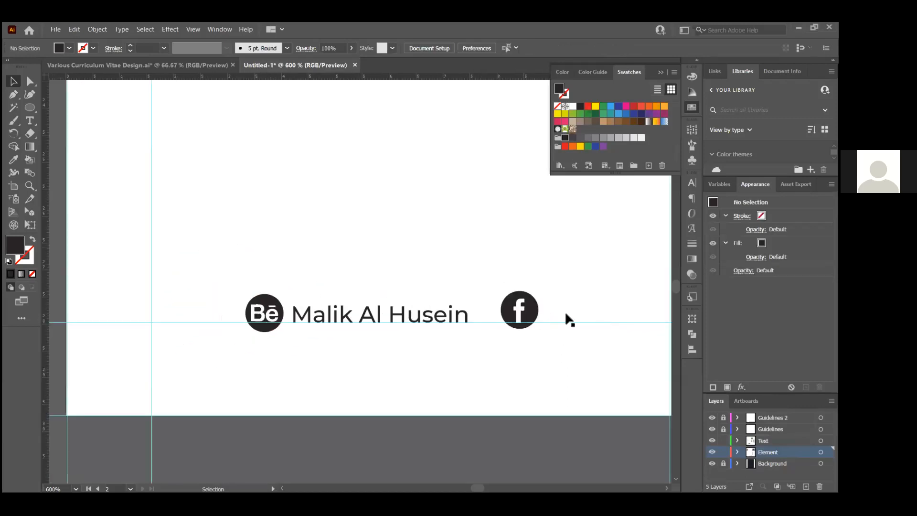
pyautogui.scroll(2, 566, 315)
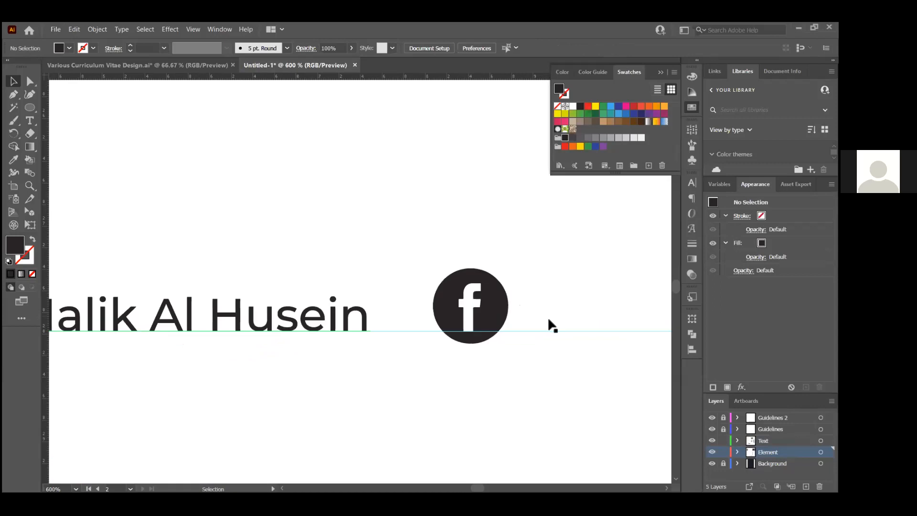
# Vertically center-align the Behance and Facebook icons and shift them down slightly
pyautogui.click(480, 296)
pyautogui.scroll(-1, 496, 325)
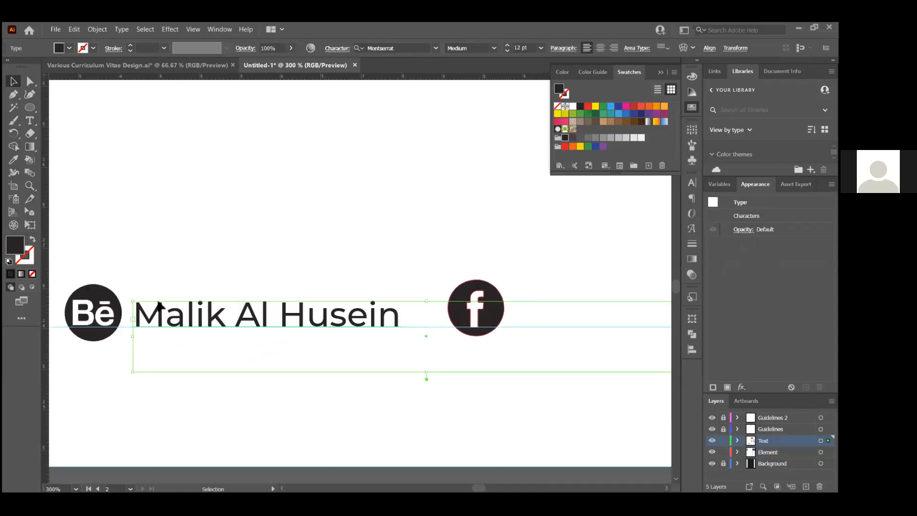
pyautogui.click(479, 276)
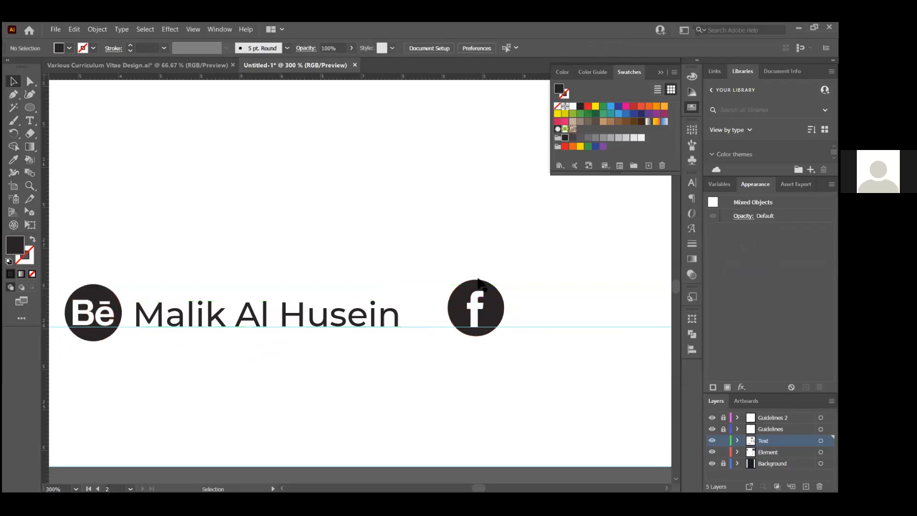
pyautogui.click(479, 291)
pyautogui.keyDown('shift'); pyautogui.click(80, 311); pyautogui.keyUp('shift')
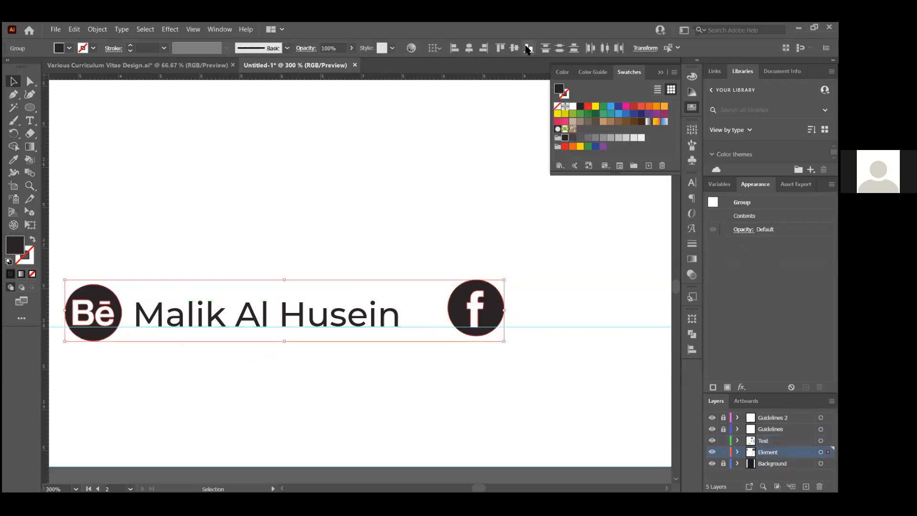
pyautogui.click(514, 48)
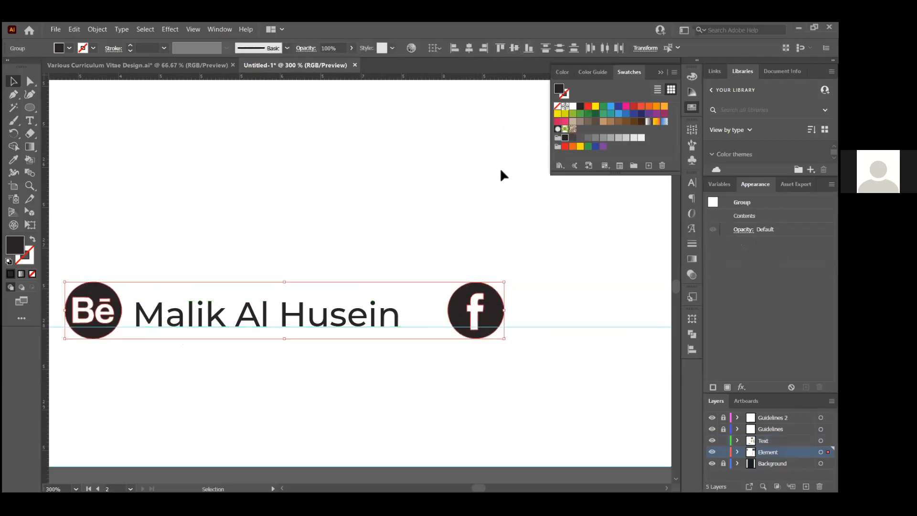
pyautogui.moveTo(493, 294); pyautogui.dragTo(493, 297)
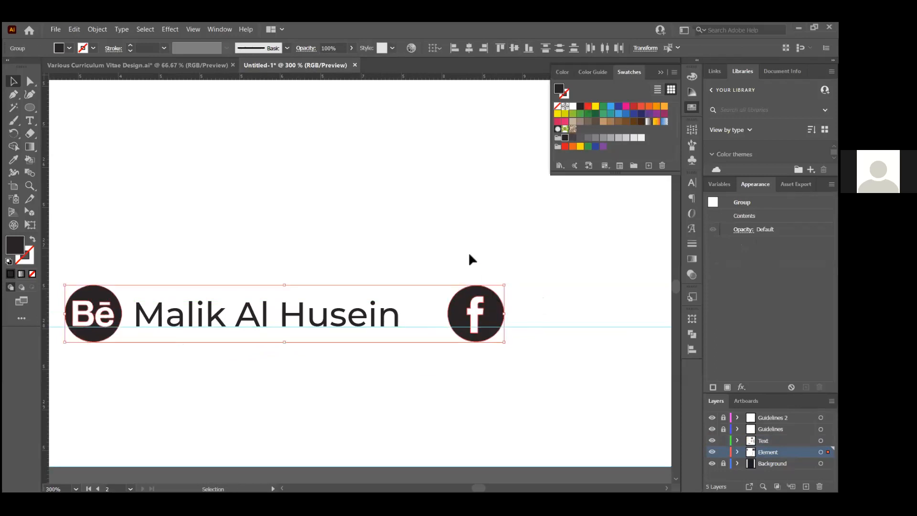
# Fit the name text box, add a name copy beside the Facebook icon, and move both labels right
pyautogui.click(469, 251)
pyautogui.click(386, 314)
pyautogui.scroll(-2, 259, 310)
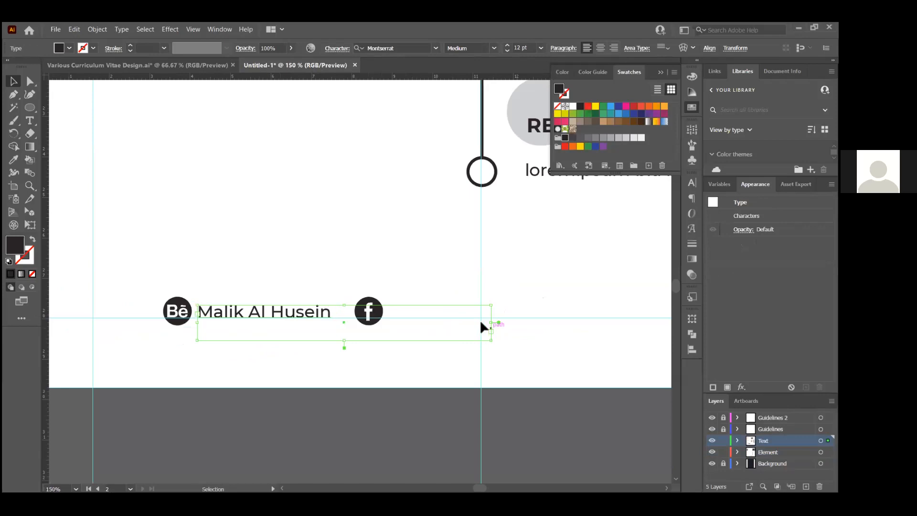
pyautogui.moveTo(491, 322)
pyautogui.mouseDown()
pyautogui.moveTo(334, 315)
pyautogui.moveTo(487, 323)
pyautogui.mouseUp()
pyautogui.click(388, 263)
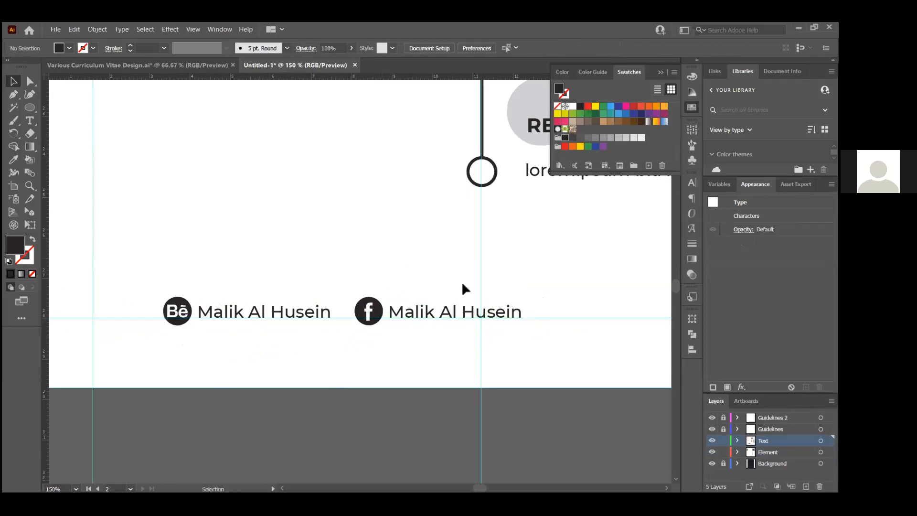
pyautogui.scroll(-2, 463, 288)
pyautogui.scroll(1, 430, 301)
pyautogui.moveTo(330, 295); pyautogui.dragTo(483, 317)
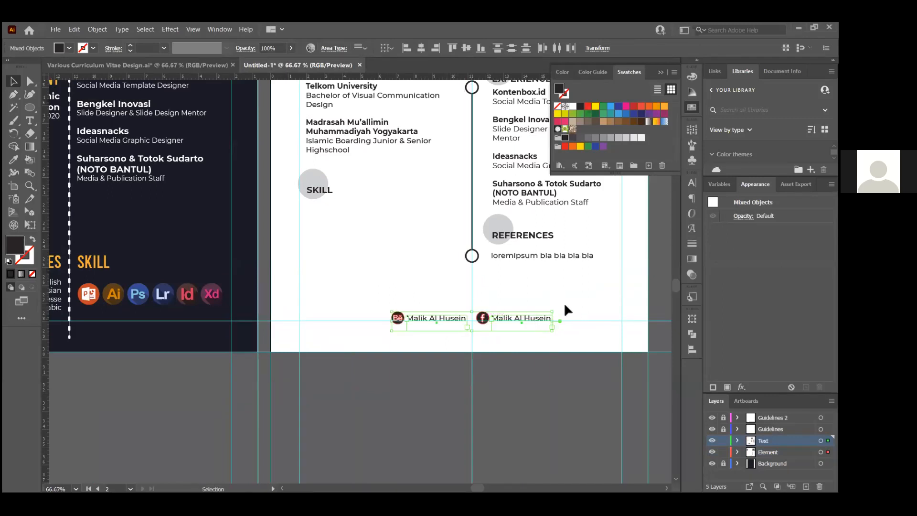
# Select the circular portrait photo in the header and scale it down
pyautogui.click(565, 309)
pyautogui.scroll(3, 480, 309)
pyautogui.scroll(-6, 471, 311)
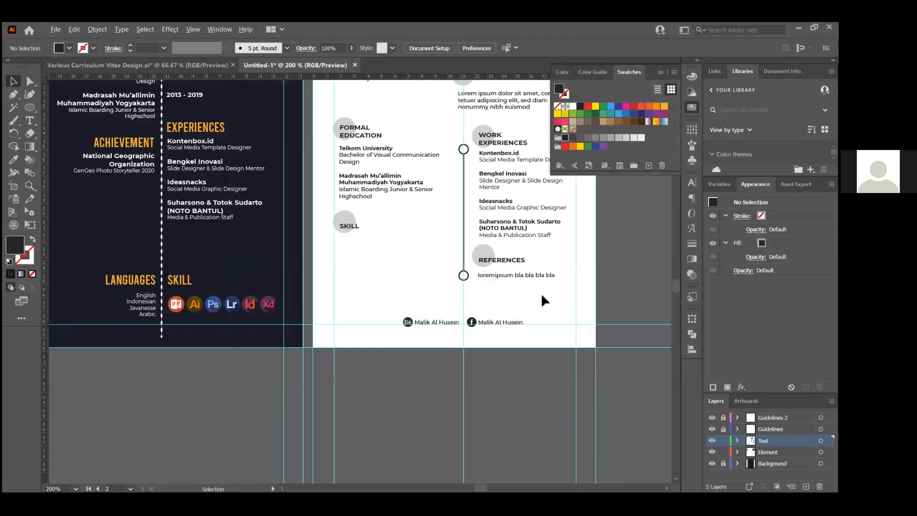
pyautogui.scroll(3, 499, 299)
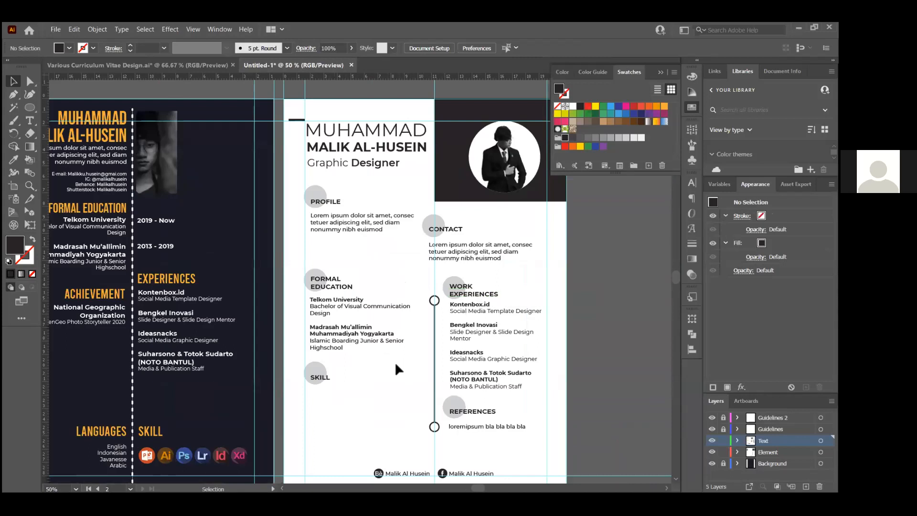
pyautogui.click(354, 333)
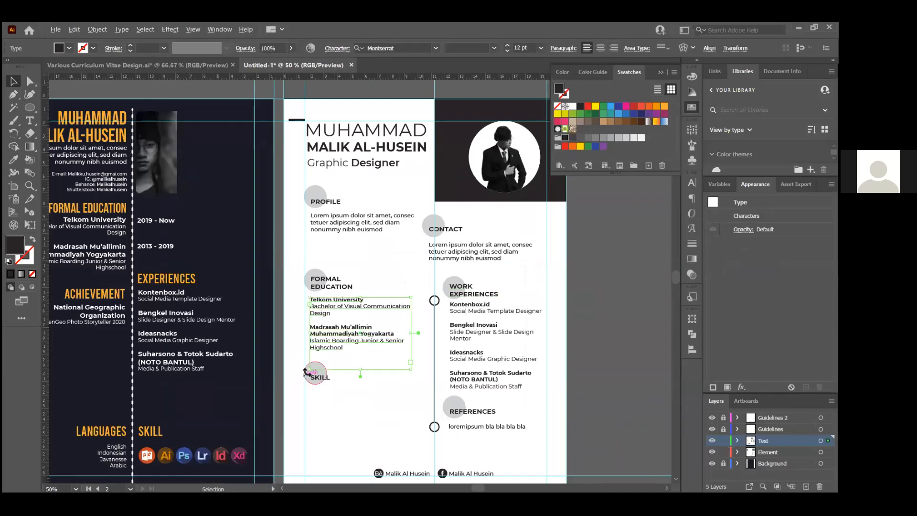
pyautogui.scroll(1, 307, 374)
pyautogui.scroll(-2, 355, 322)
pyautogui.scroll(-2, 355, 320)
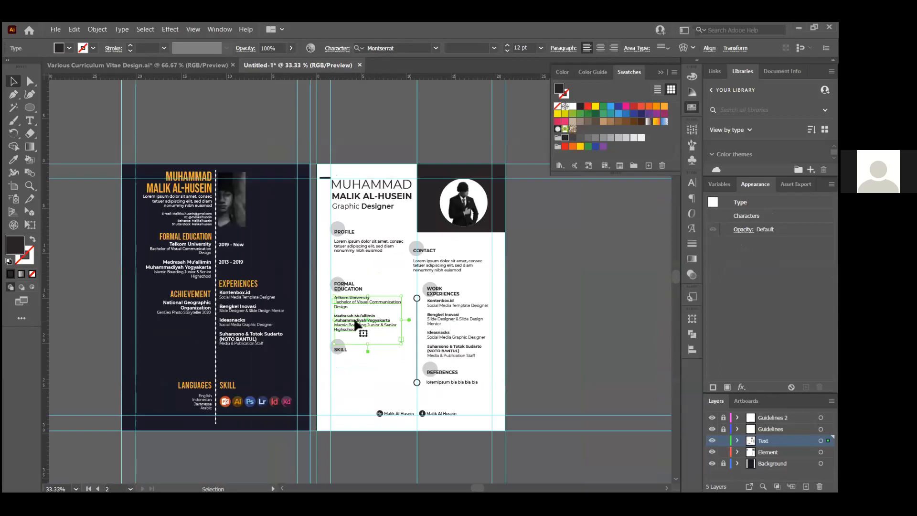
pyautogui.click(478, 201)
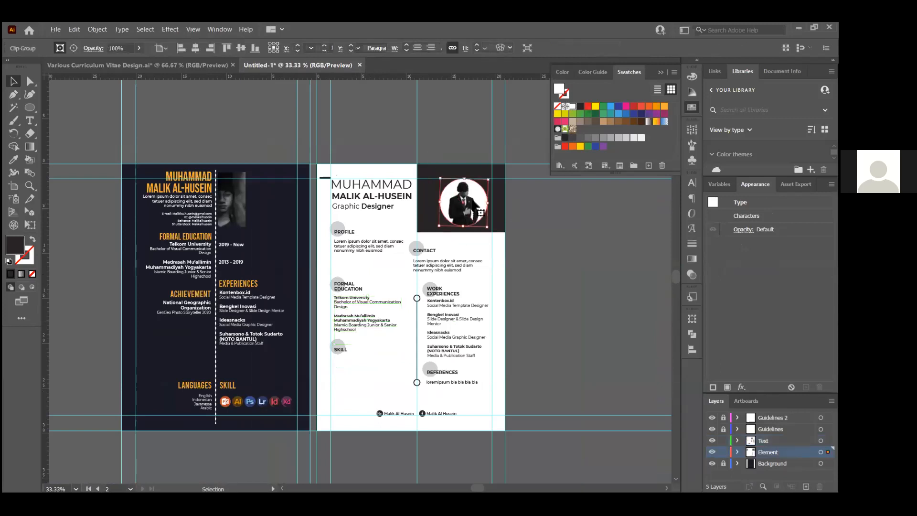
pyautogui.scroll(1, 478, 198)
pyautogui.scroll(2, 477, 198)
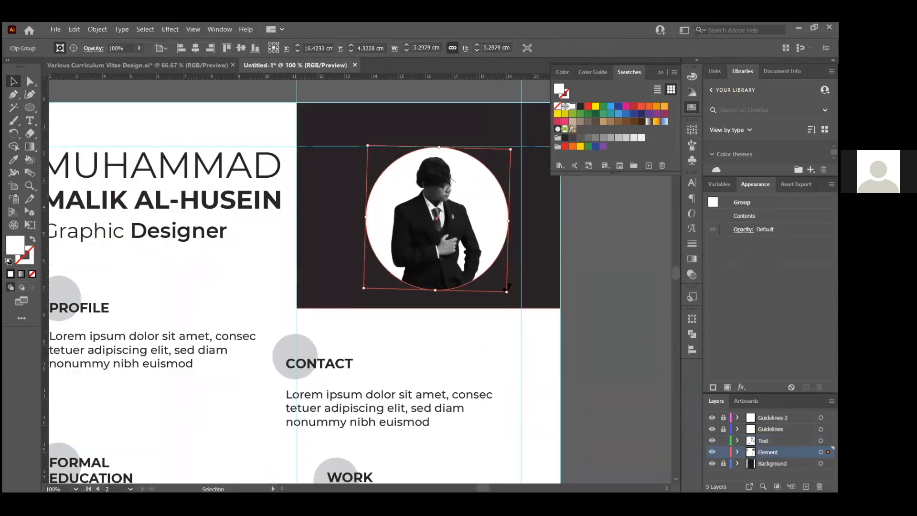
pyautogui.moveTo(507, 291); pyautogui.dragTo(498, 281)
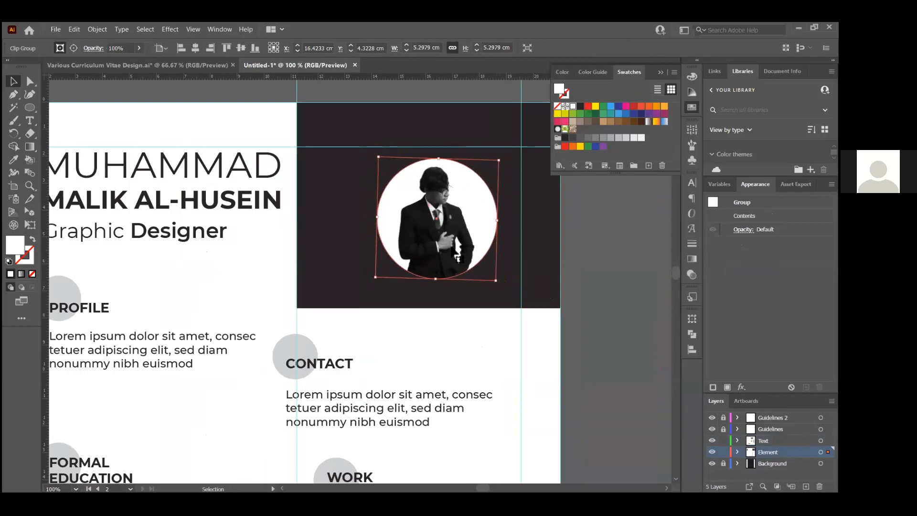
# Raise the portrait photo and enlarge it slightly about its centre to about 4.46 cm
pyautogui.moveTo(458, 247); pyautogui.dragTo(457, 230)
pyautogui.click(604, 236)
pyautogui.scroll(-2, 423, 318)
pyautogui.click(444, 282)
pyautogui.moveTo(460, 291); pyautogui.dragTo(463, 295)
pyautogui.click(516, 296)
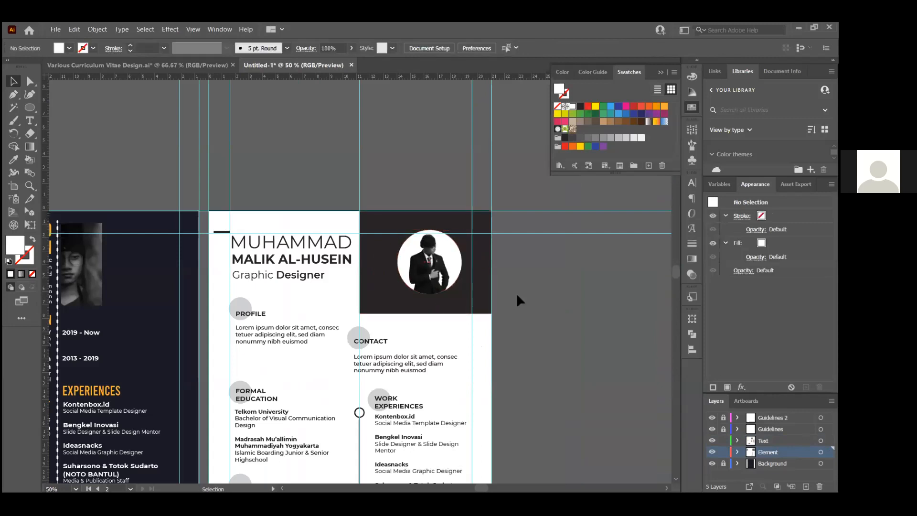
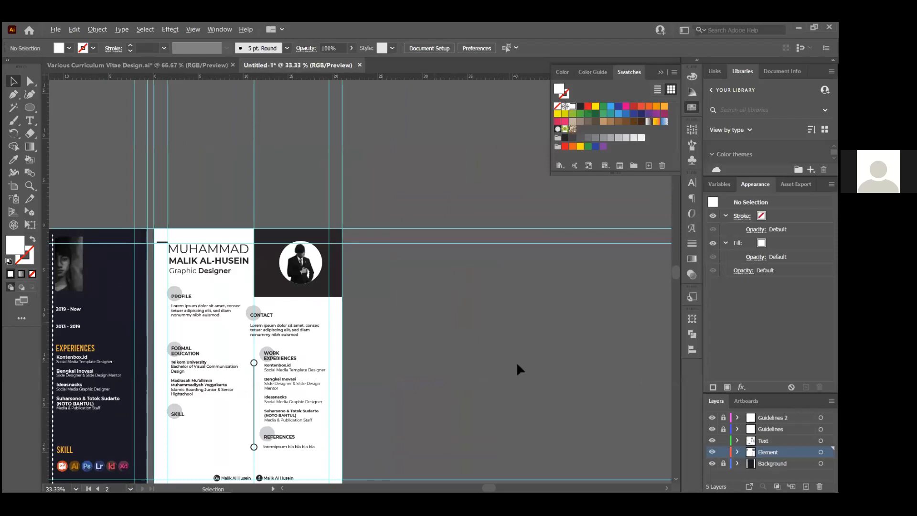
# Zoom to 33.33% and pan across both Untitled-1 CV artboards, then bring Various Curriculum Vitae Design.ai forward
pyautogui.hotkey('ctrl', '+')
pyautogui.moveTo(340, 305); pyautogui.dragTo(531, 208)
pyautogui.moveTo(479, 323)
pyautogui.mouseDown()
pyautogui.moveTo(481, 307)
pyautogui.moveTo(463, 316)
pyautogui.mouseUp()
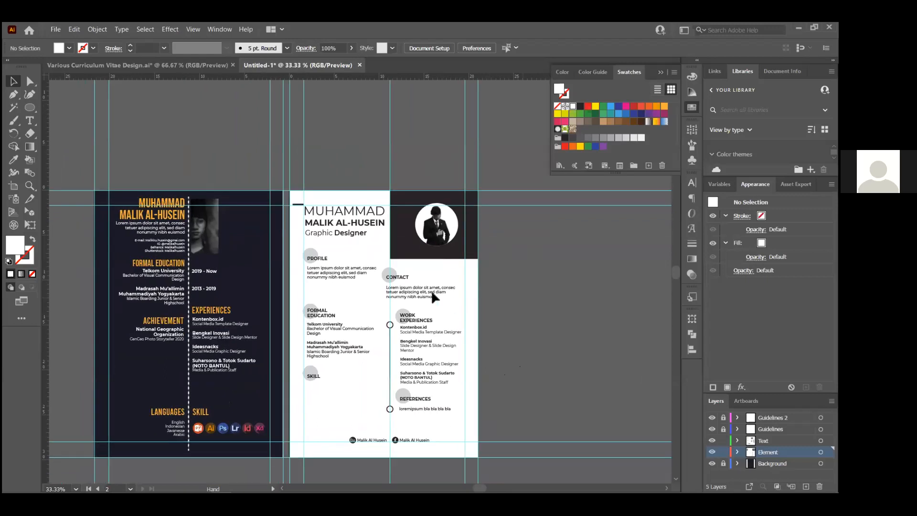
pyautogui.moveTo(446, 373); pyautogui.dragTo(453, 300)
pyautogui.moveTo(359, 310); pyautogui.dragTo(330, 293)
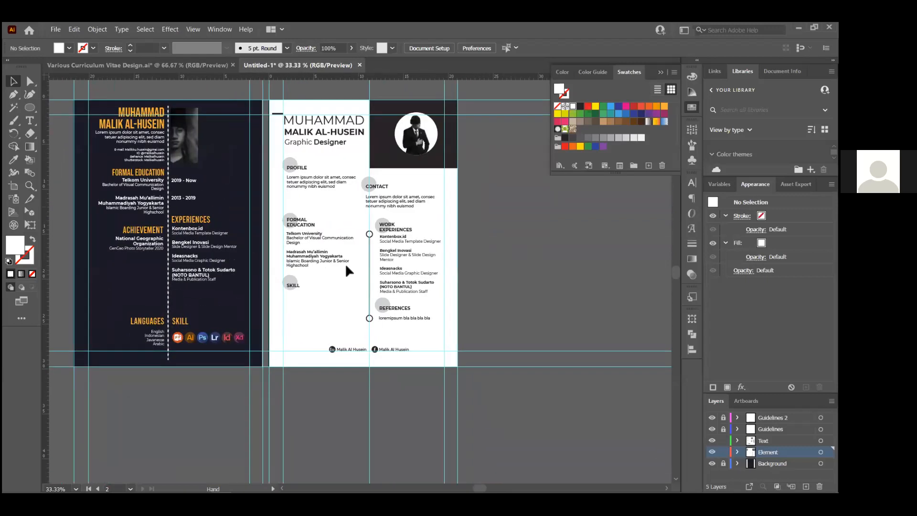
pyautogui.moveTo(496, 227); pyautogui.dragTo(481, 268)
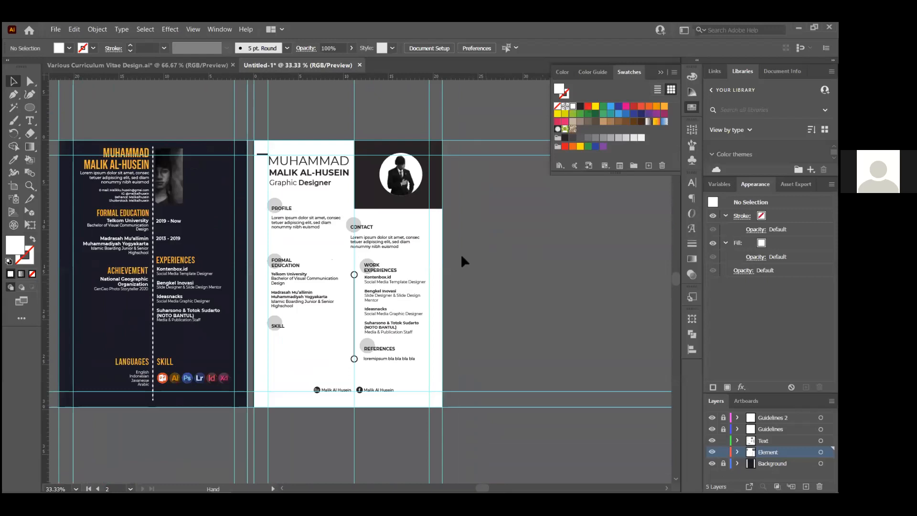
pyautogui.scroll(2, 461, 256)
pyautogui.scroll(-1, 461, 256)
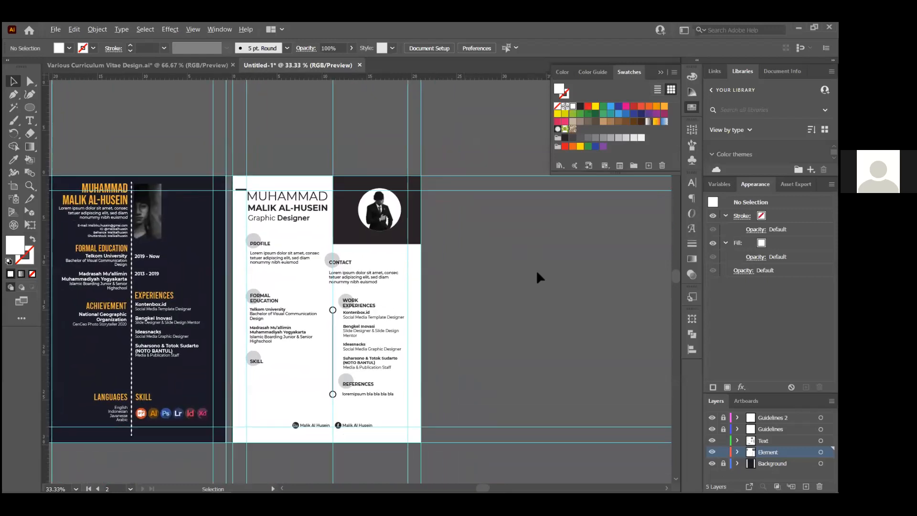
pyautogui.scroll(1, 548, 285)
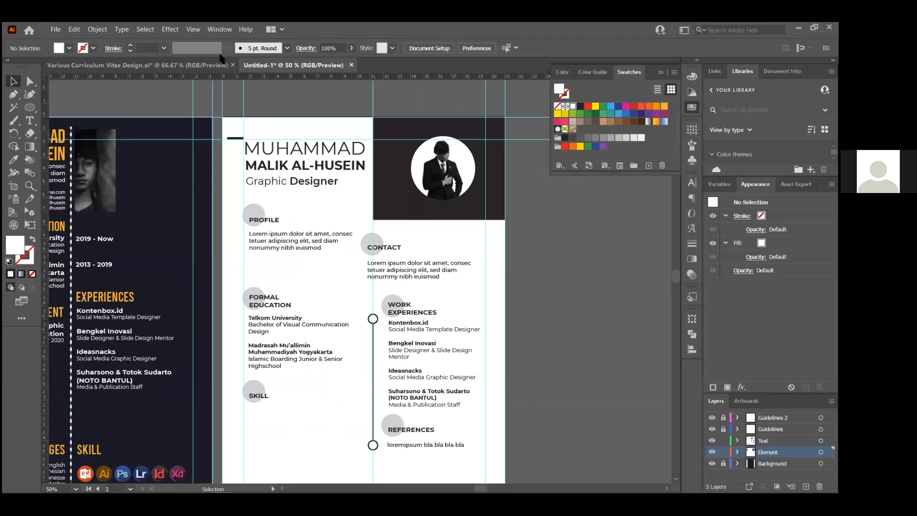
pyautogui.click(173, 66)
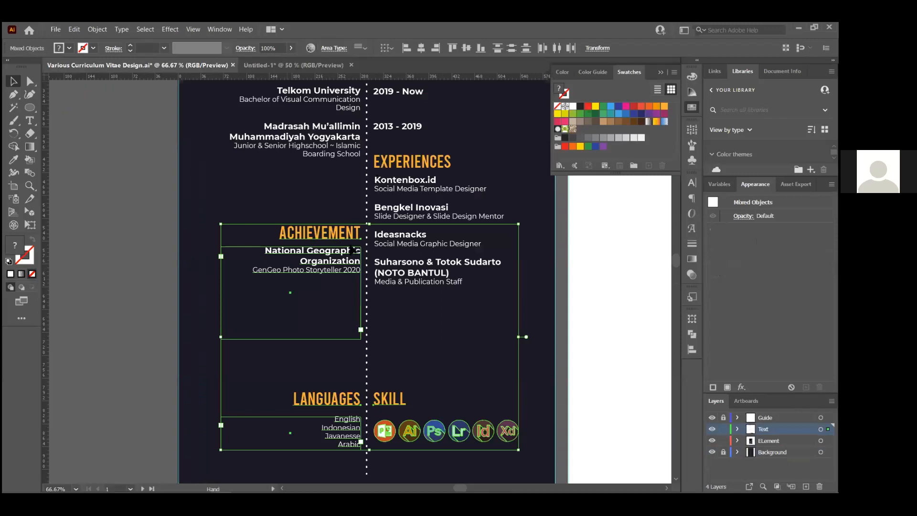
# Pan across the CV document and make artboard 3 the active artboard
pyautogui.moveTo(352, 248); pyautogui.dragTo(182, 232)
pyautogui.scroll(-3, 289, 157)
pyautogui.scroll(1, 290, 158)
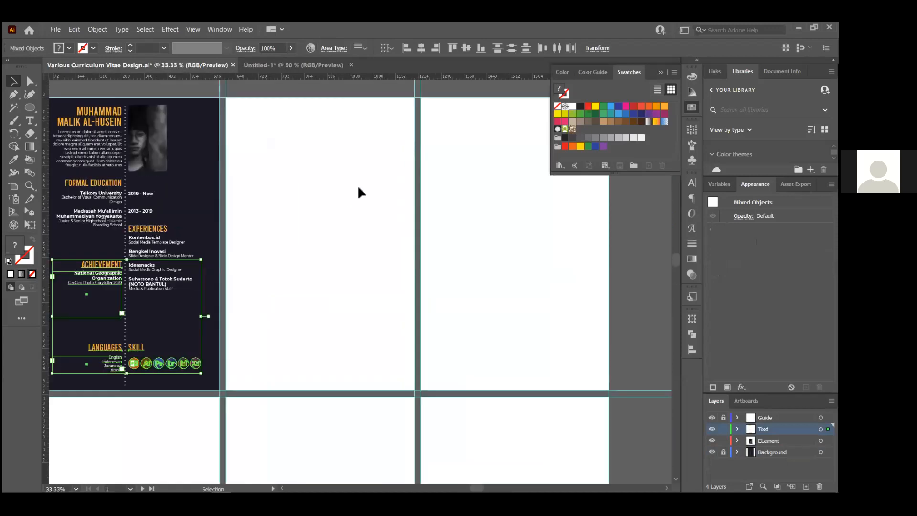
pyautogui.click(230, 99)
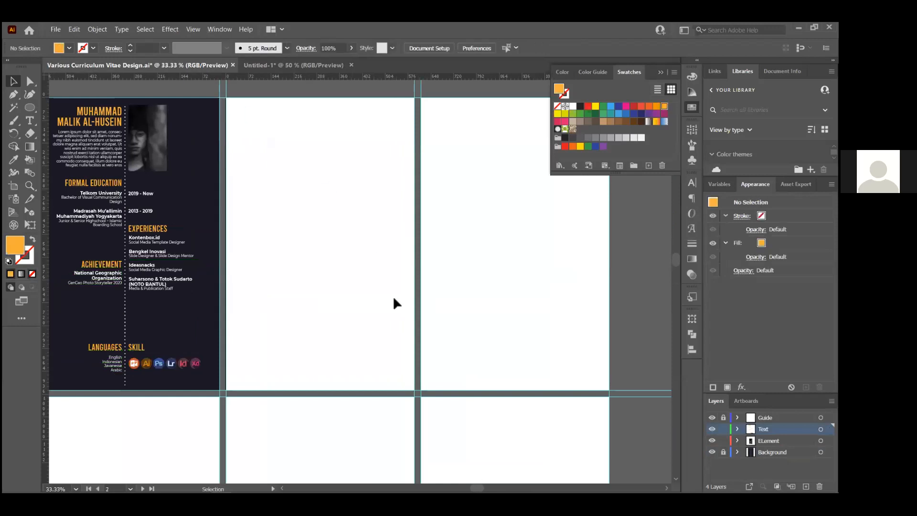
pyautogui.moveTo(415, 102); pyautogui.dragTo(397, 166)
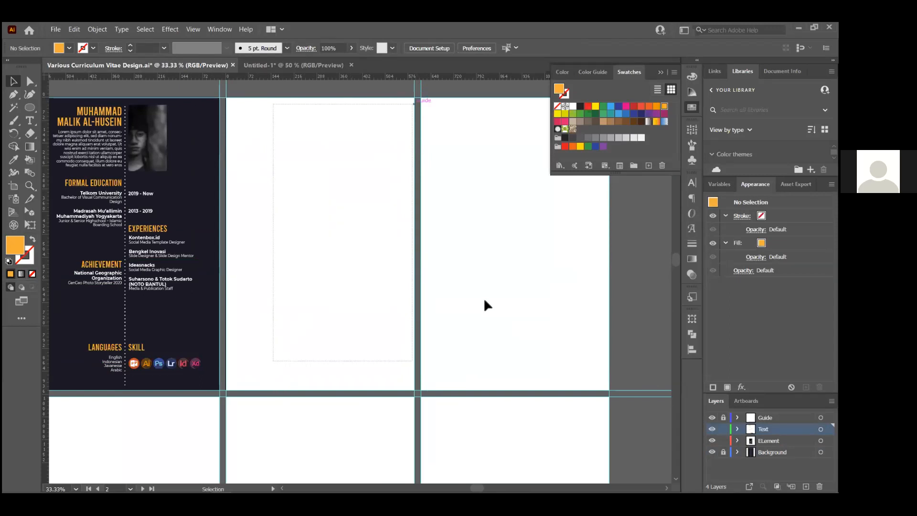
pyautogui.click(503, 340)
# Draw an orange square on the blank artboard with the Rectangle tool
pyautogui.press('m')
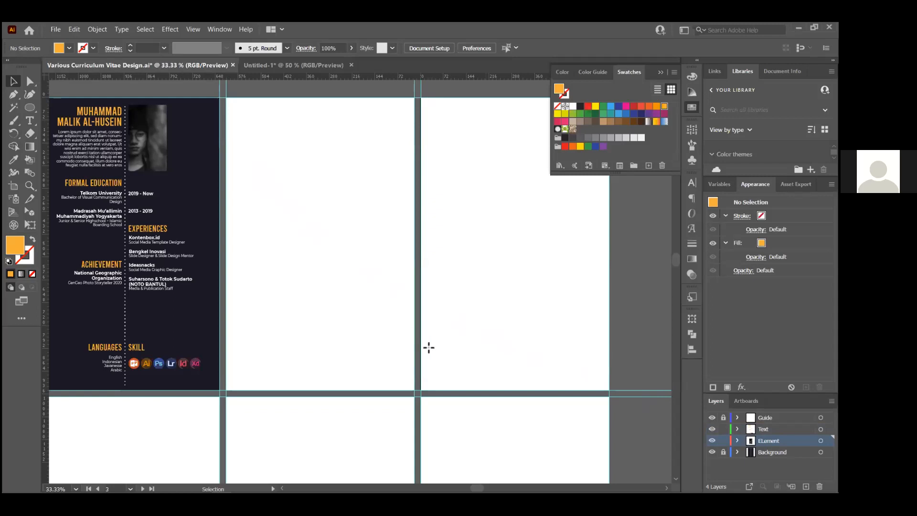
pyautogui.moveTo(260, 170); pyautogui.dragTo(325, 297)
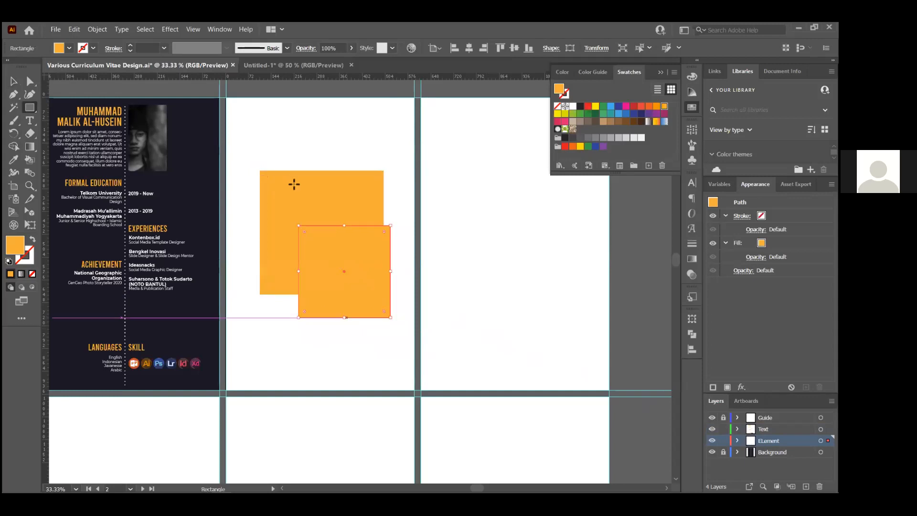
pyautogui.click(402, 290)
pyautogui.write('v')
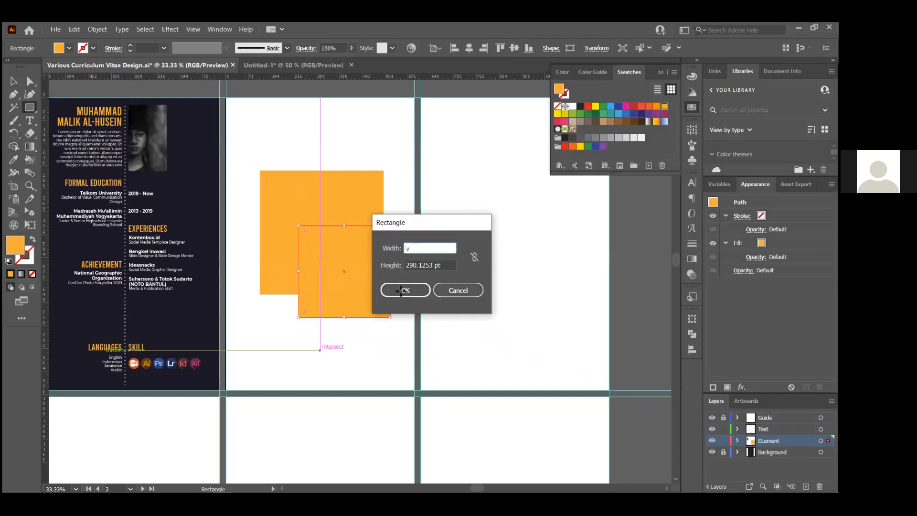
pyautogui.press('Escape')
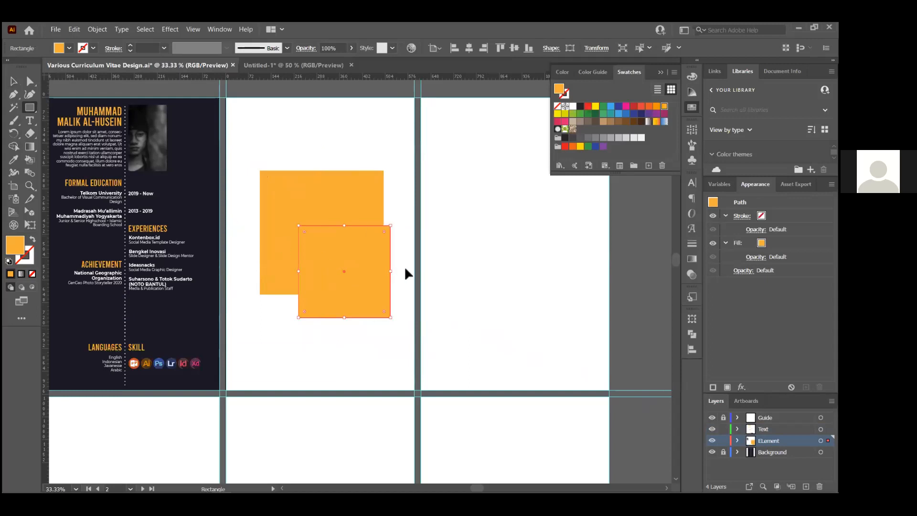
# Deselect the orange square, check the lower square, and open the File menu
pyautogui.press('v')
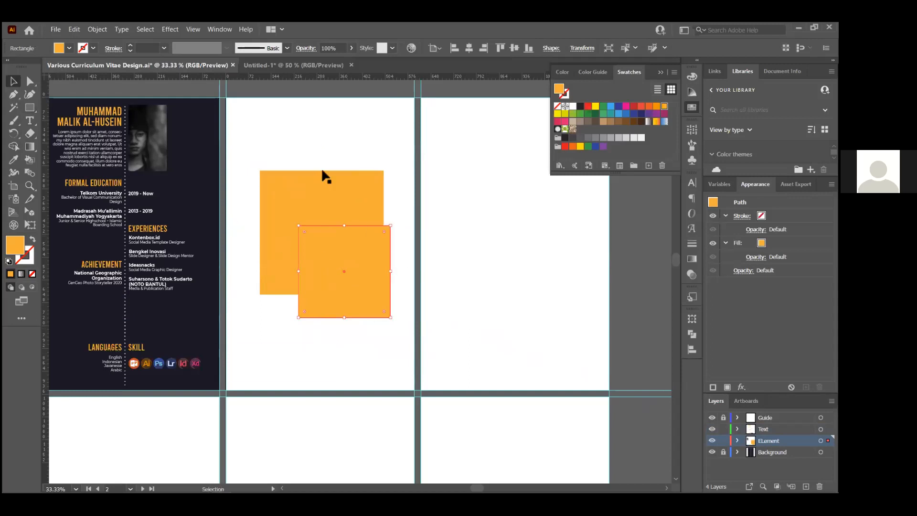
pyautogui.click(327, 116)
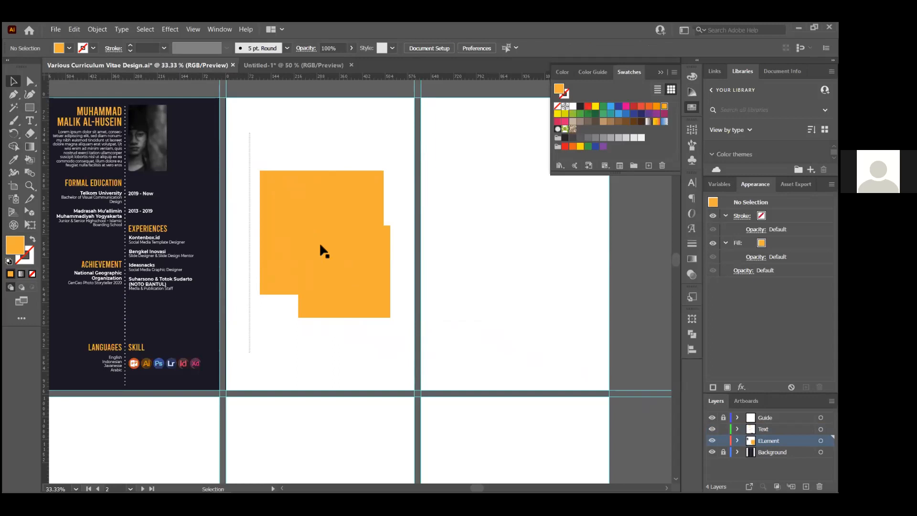
pyautogui.click(374, 313)
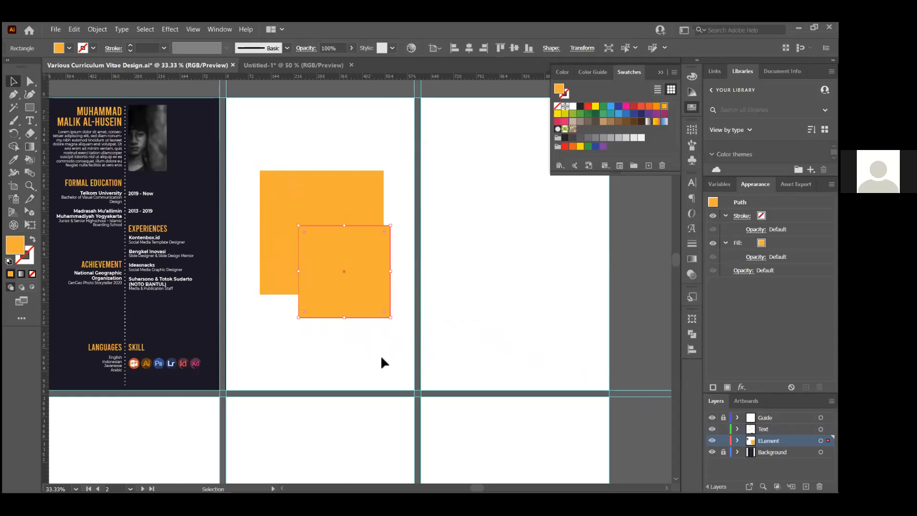
pyautogui.click(327, 363)
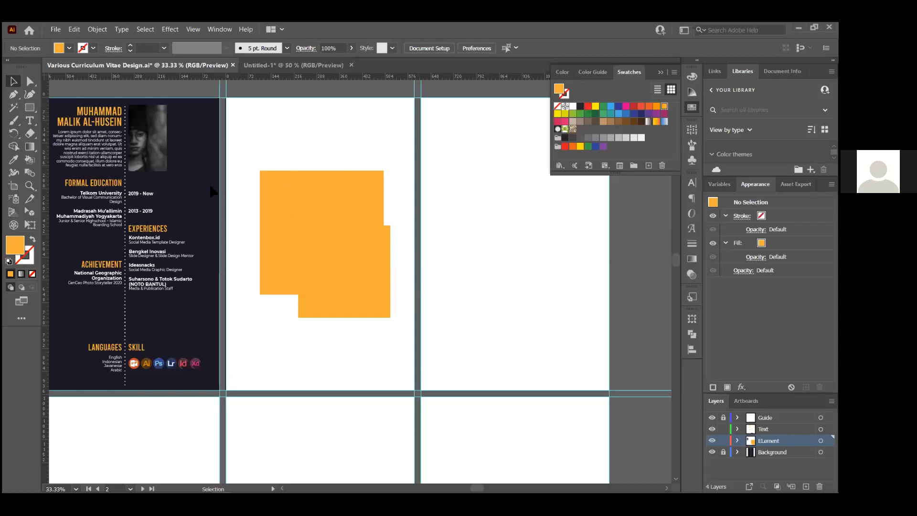
pyautogui.click(49, 31)
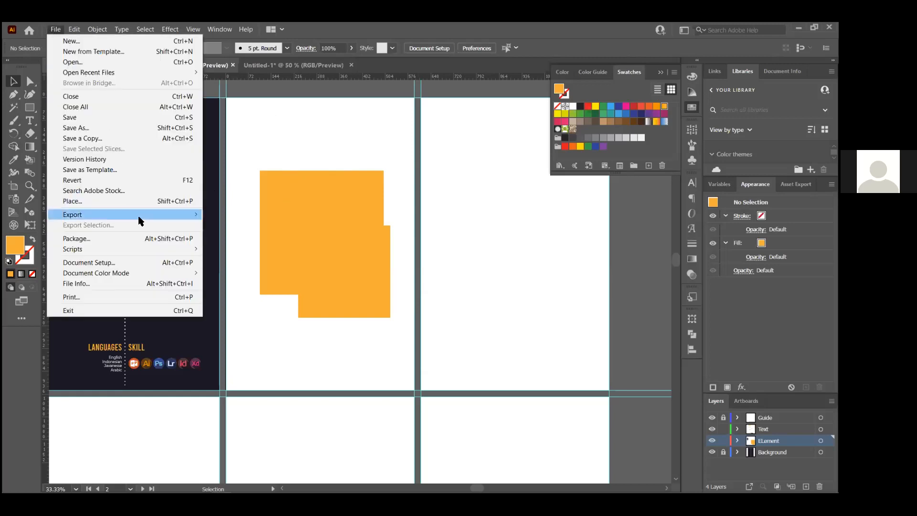
# Export artboard 2 only as a PNG to the Desktop
pyautogui.click(245, 228)
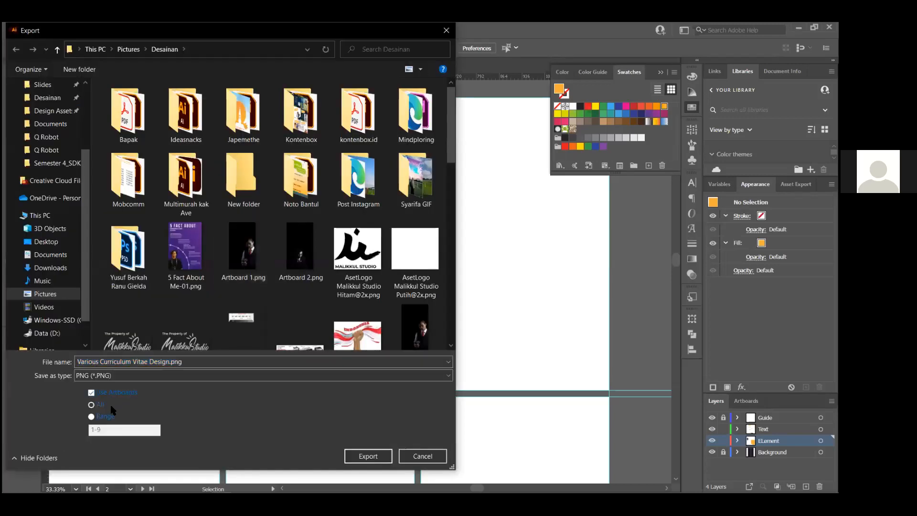
pyautogui.click(106, 417)
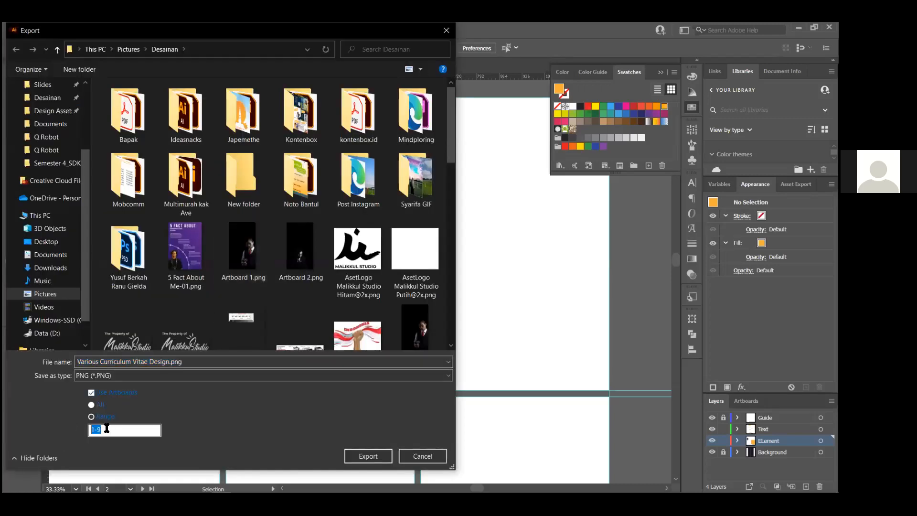
pyautogui.write('2')
pyautogui.click(47, 241)
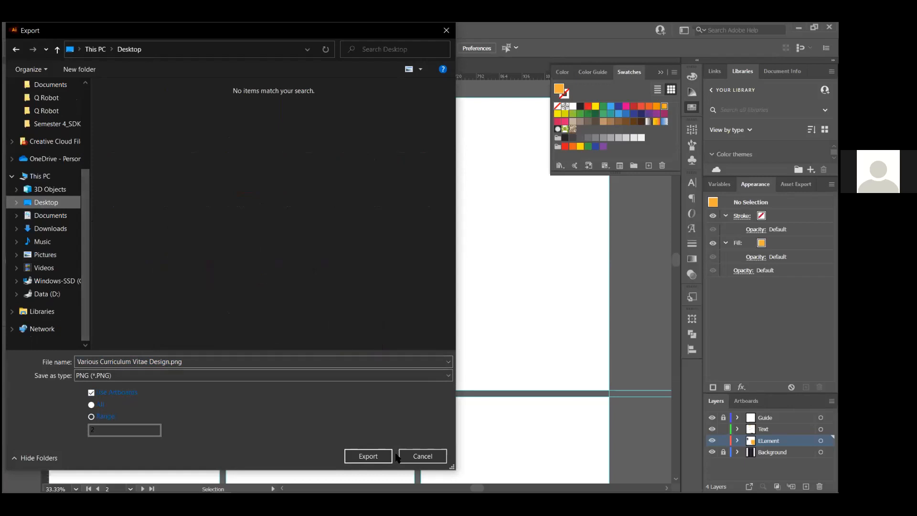
pyautogui.click(369, 456)
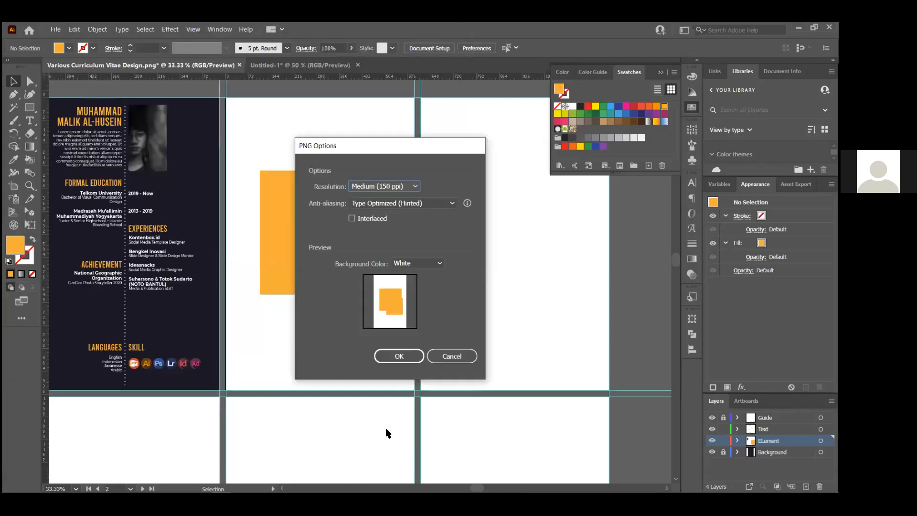
# Set the PNG background colour to Transparent and finish the export
pyautogui.click(345, 267)
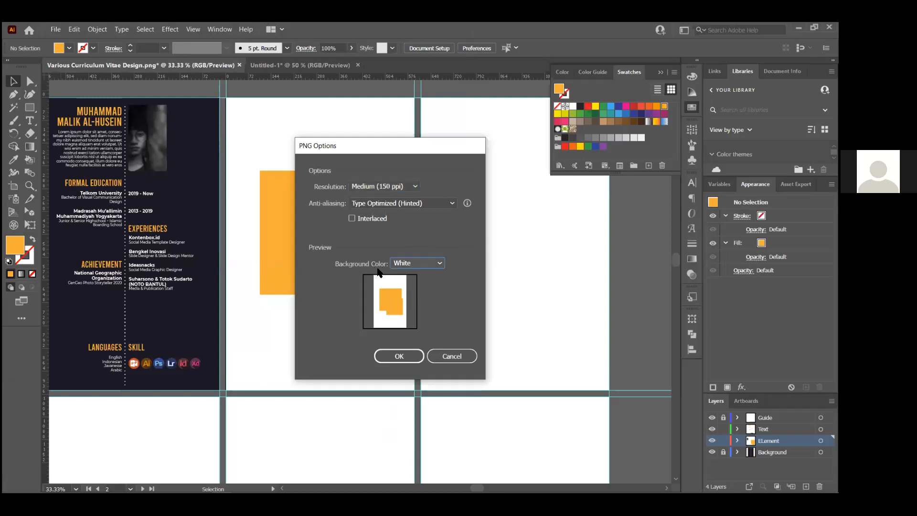
pyautogui.click(434, 263)
pyautogui.click(434, 277)
pyautogui.click(406, 364)
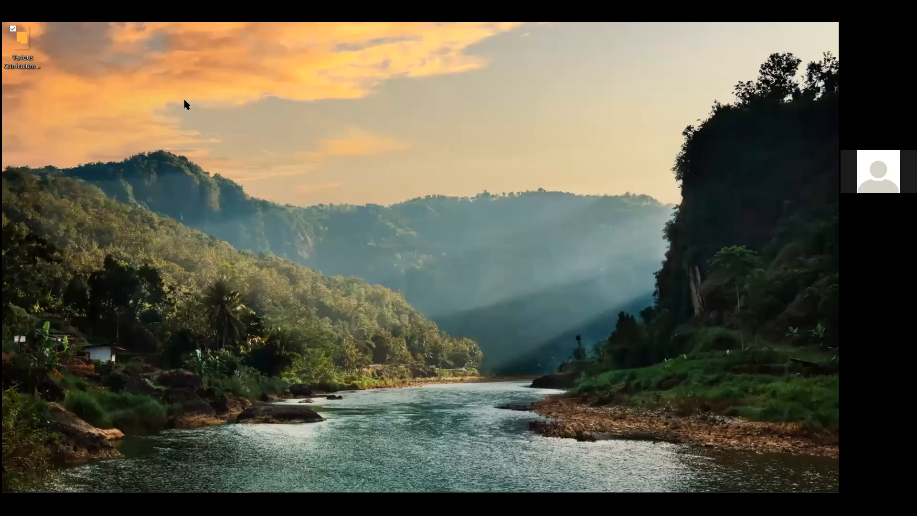
pyautogui.click(15, 59)
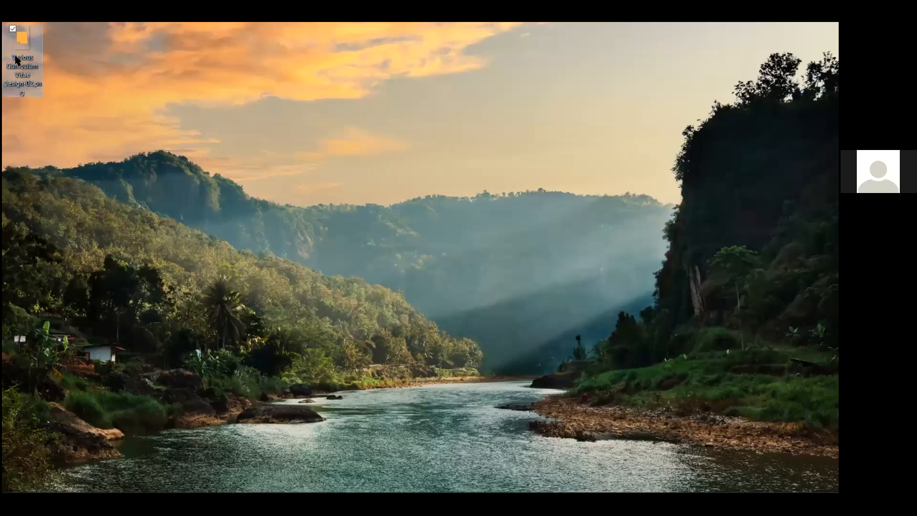
pyautogui.doubleClick(17, 37)
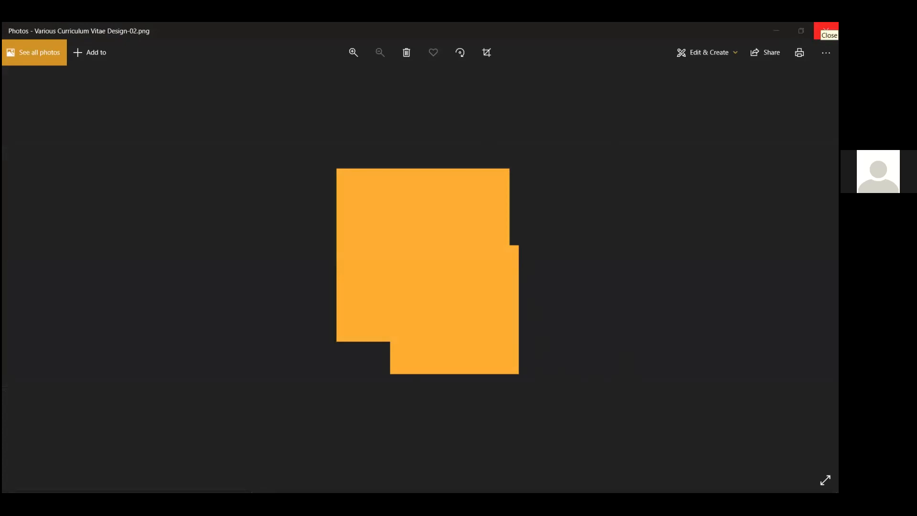
pyautogui.click(825, 31)
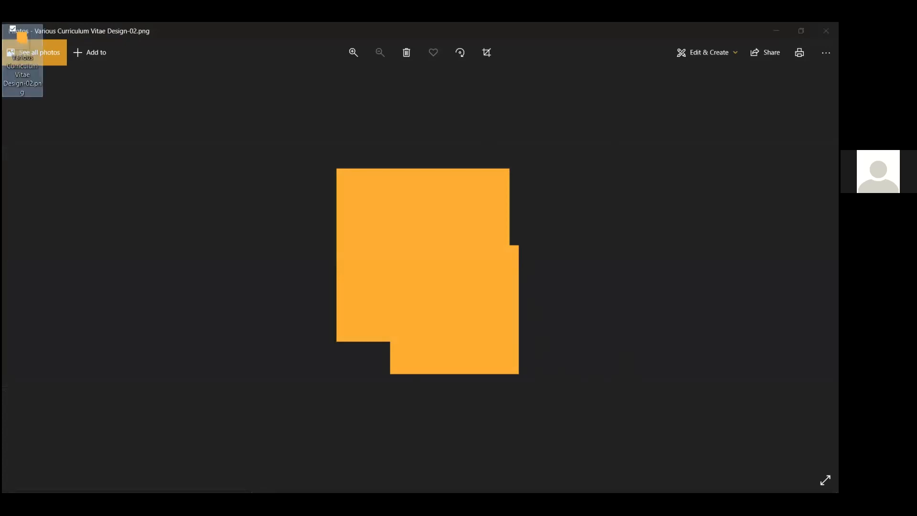
pyautogui.click(484, 330)
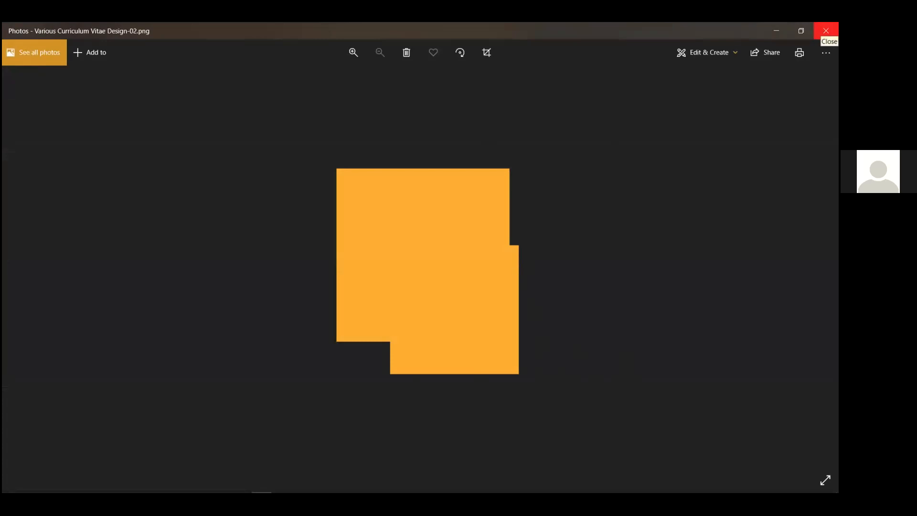
pyautogui.click(826, 31)
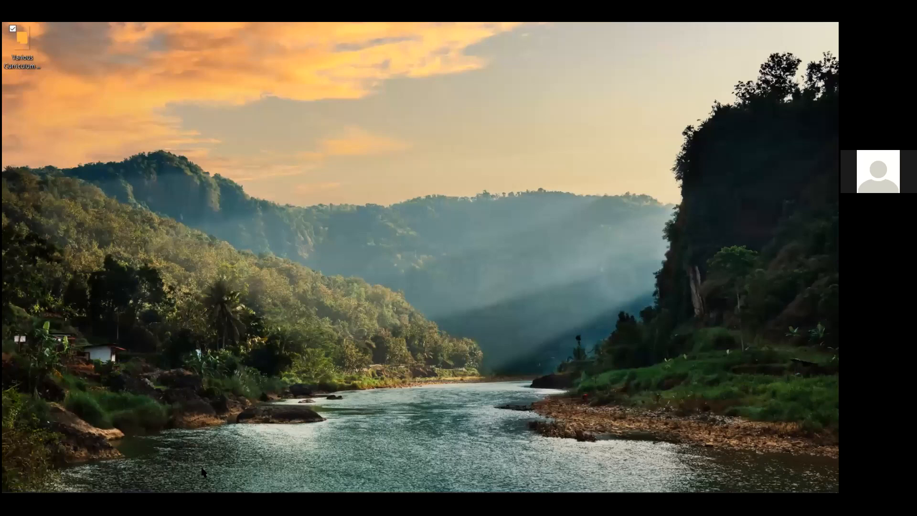
pyautogui.hotkey('alt', 'Tab')
pyautogui.press('Tab')
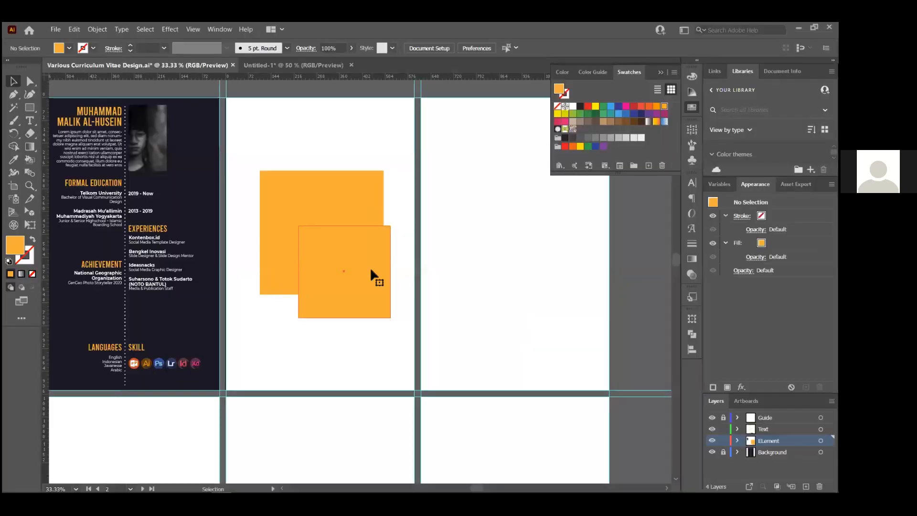
# Lower the front orange square's opacity to 41% so it turns pale peach
pyautogui.click(369, 266)
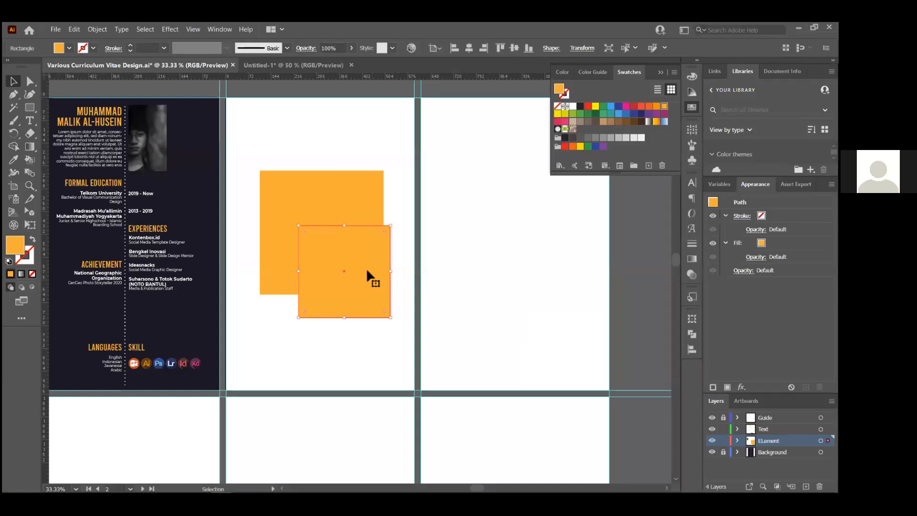
pyautogui.click(487, 280)
pyautogui.click(311, 247)
pyautogui.click(738, 271)
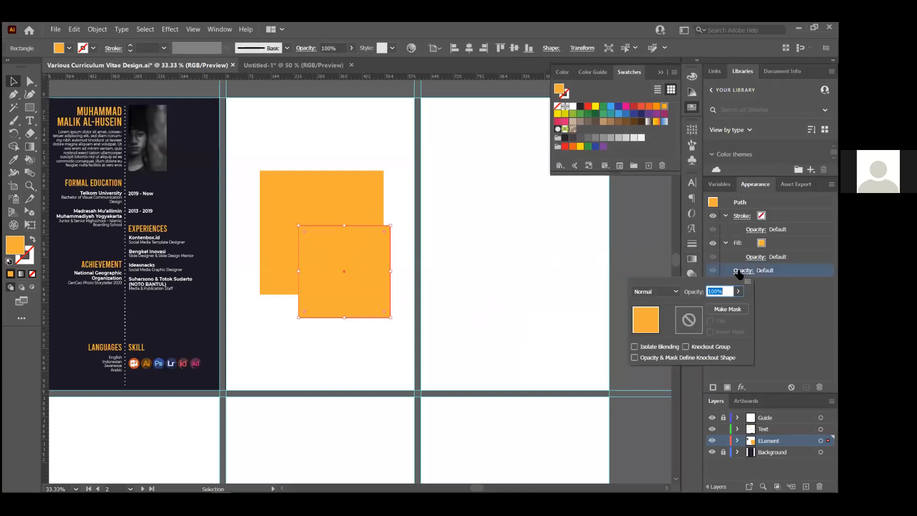
pyautogui.moveTo(739, 308); pyautogui.dragTo(713, 305)
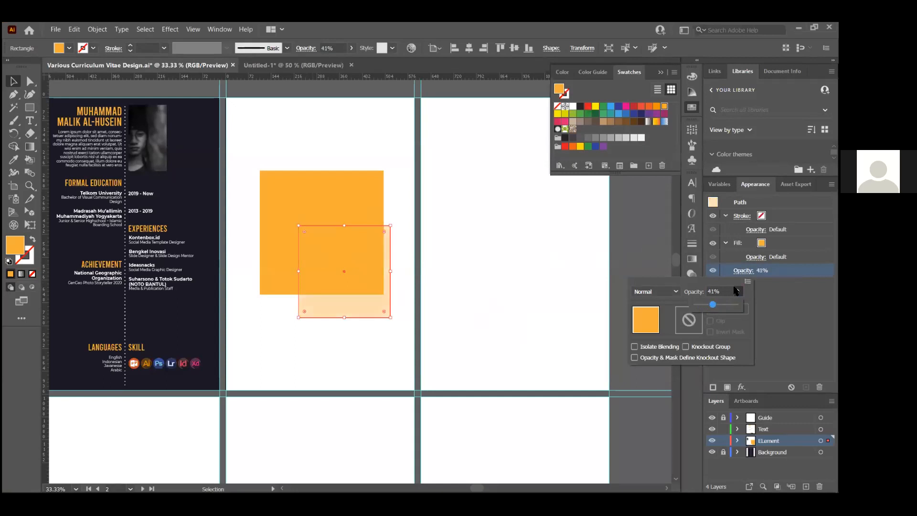
pyautogui.click(482, 277)
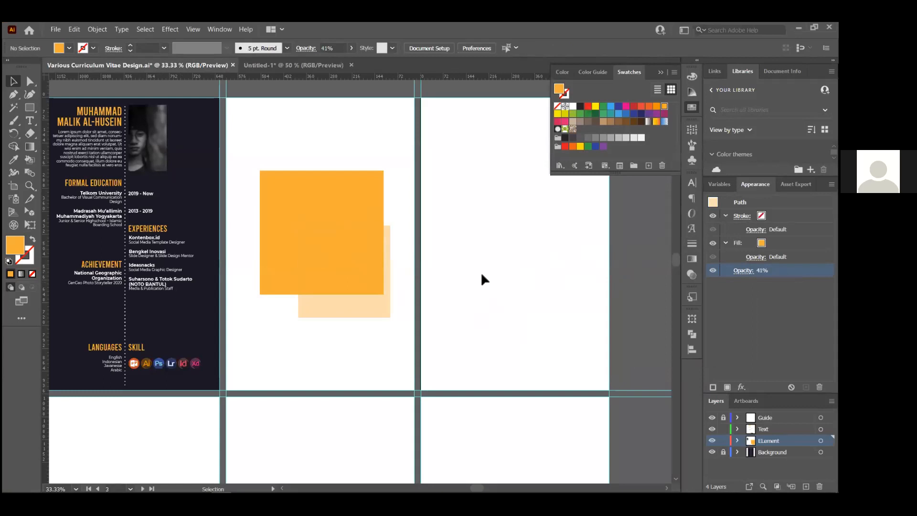
pyautogui.moveTo(563, 286); pyautogui.dragTo(444, 307)
# Pick MLIK1416-Edit.jpg in the Hasil Edit Foto folder and return to Illustrator
pyautogui.hotkey('alt', 'Tab')
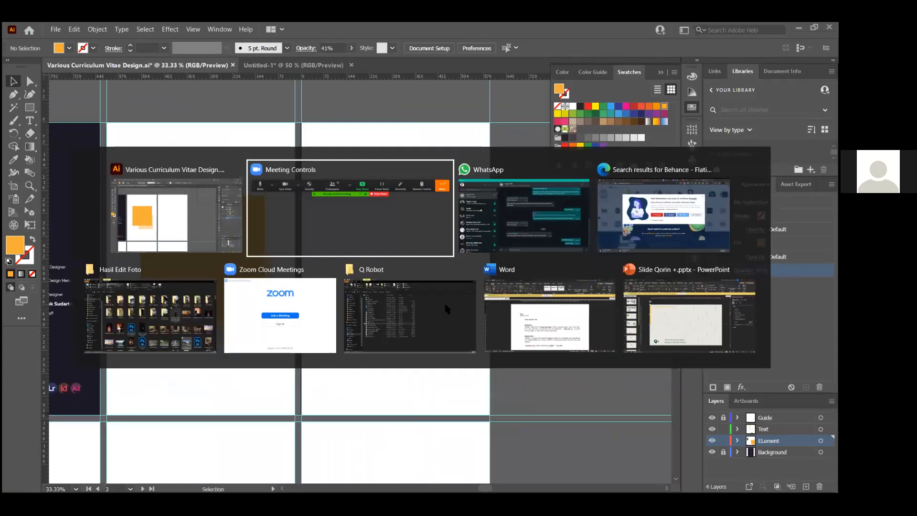
pyautogui.click(182, 336)
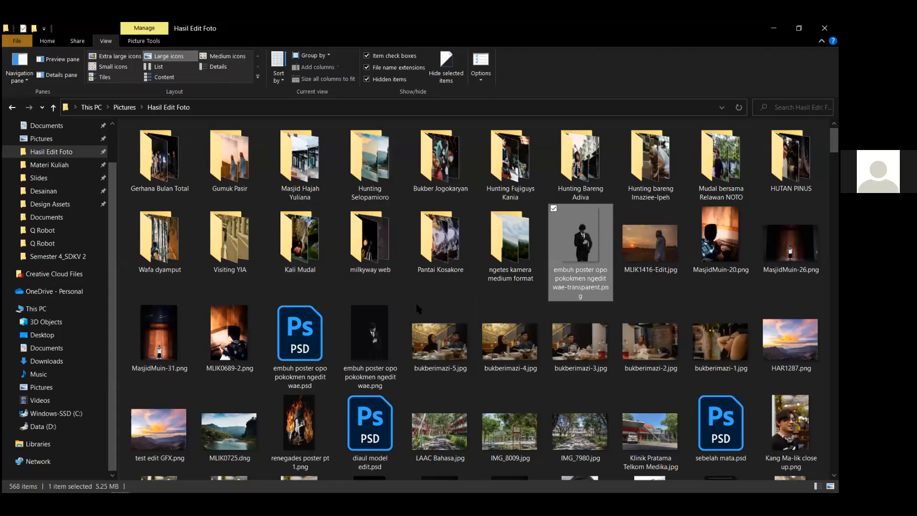
pyautogui.press('Right')
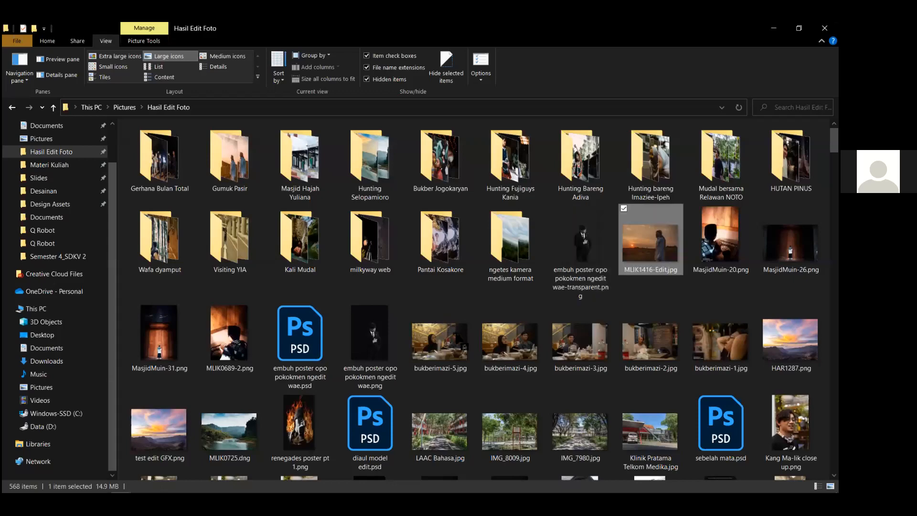
pyautogui.hotkey('alt', 'Tab')
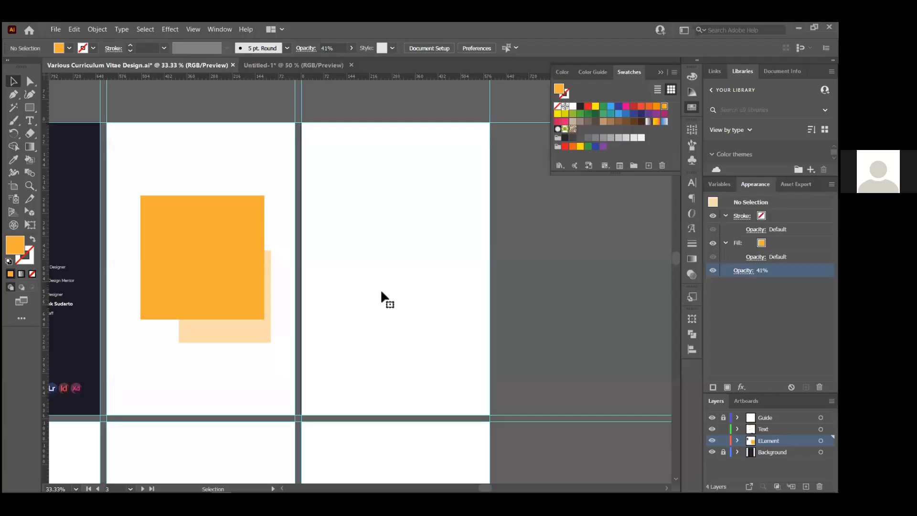
# Place MLIK1416-Edit.jpg on the artboard and resize it to the artboard width
pyautogui.click(160, 147)
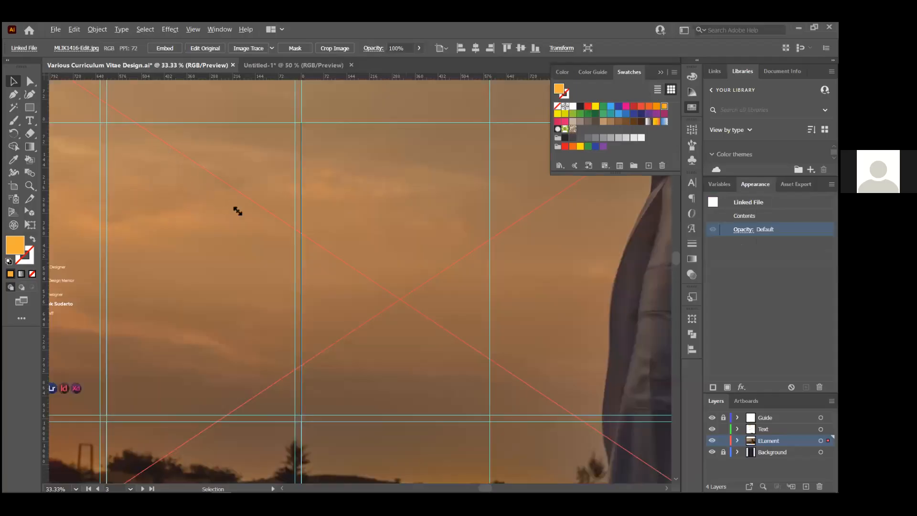
pyautogui.moveTo(316, 271); pyautogui.dragTo(387, 292)
pyautogui.scroll(1, 410, 312)
pyautogui.scroll(5, 414, 312)
pyautogui.scroll(1, 191, 192)
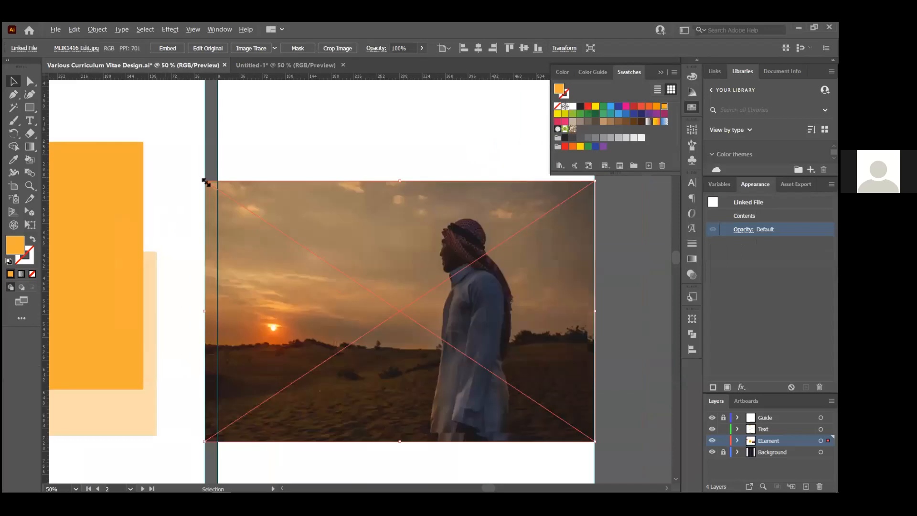
pyautogui.moveTo(216, 191); pyautogui.dragTo(212, 190)
pyautogui.moveTo(126, 224); pyautogui.dragTo(134, 211)
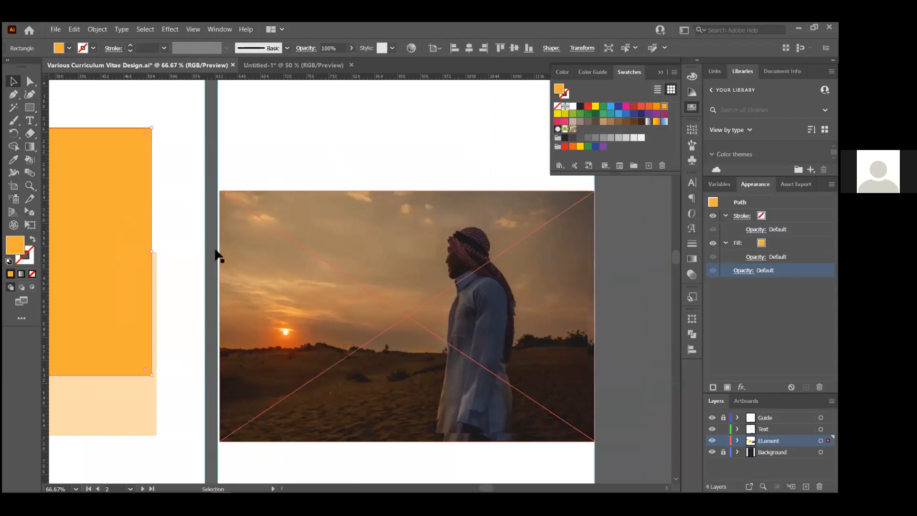
# Bring the orange rectangle to the front and stretch it over the whole photo
pyautogui.moveTo(124, 193); pyautogui.dragTo(338, 218)
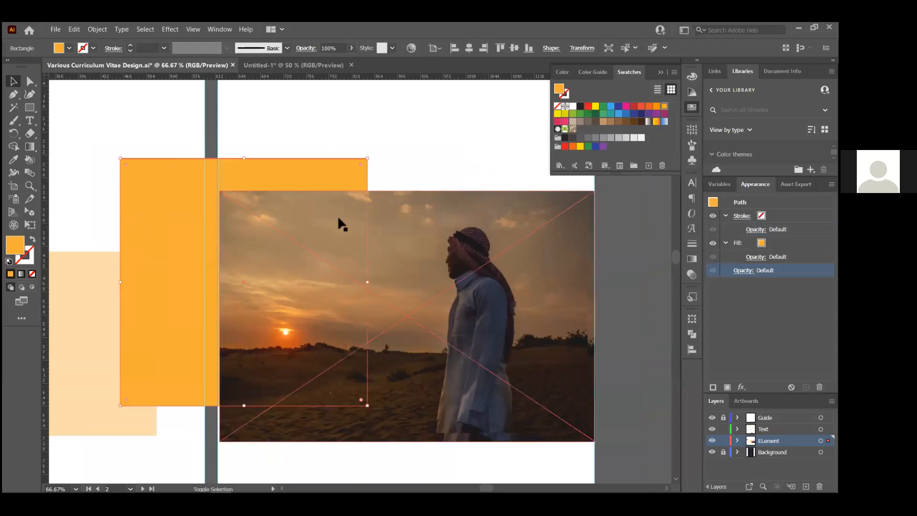
pyautogui.hotkey('ctrl', 'shift', ']')
pyautogui.moveTo(146, 187); pyautogui.dragTo(245, 218)
pyautogui.moveTo(468, 440); pyautogui.dragTo(595, 442)
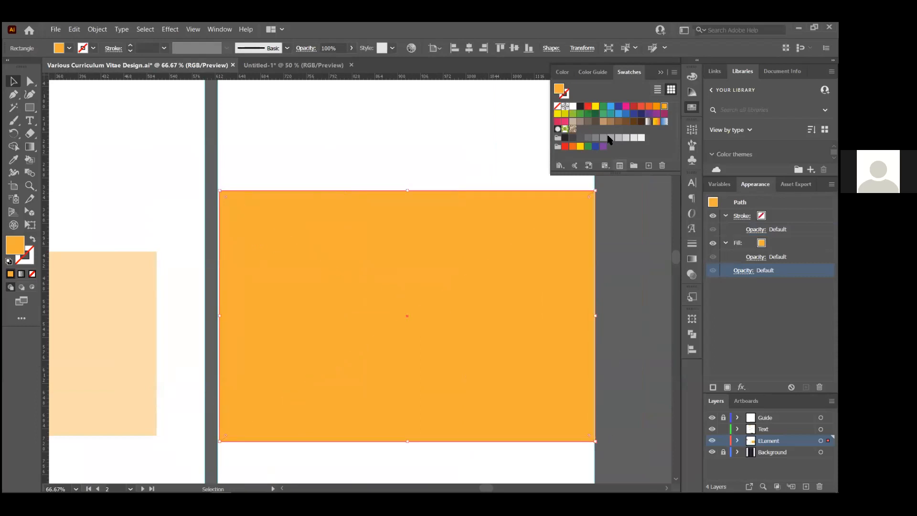
# Fill the covering rectangle with the dark swatch and set its opacity to 23%
pyautogui.click(565, 139)
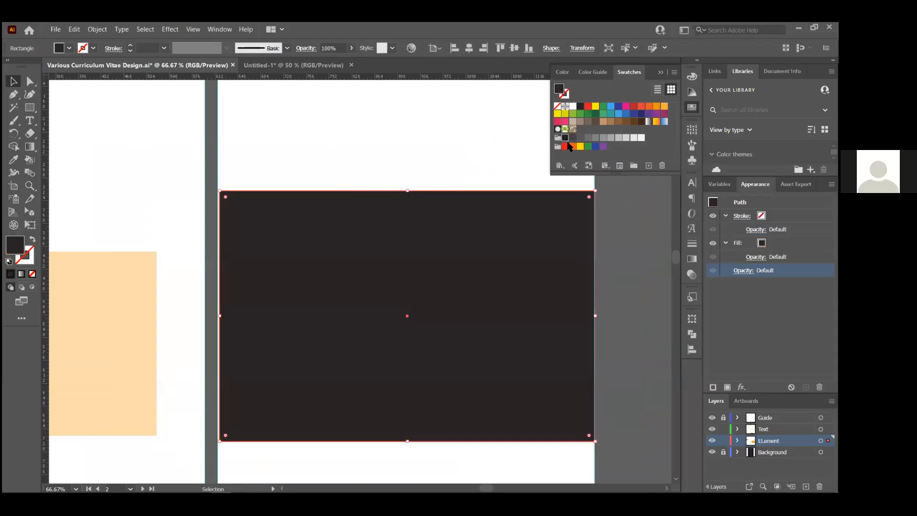
pyautogui.click(744, 271)
pyautogui.click(738, 291)
pyautogui.moveTo(739, 304); pyautogui.dragTo(705, 304)
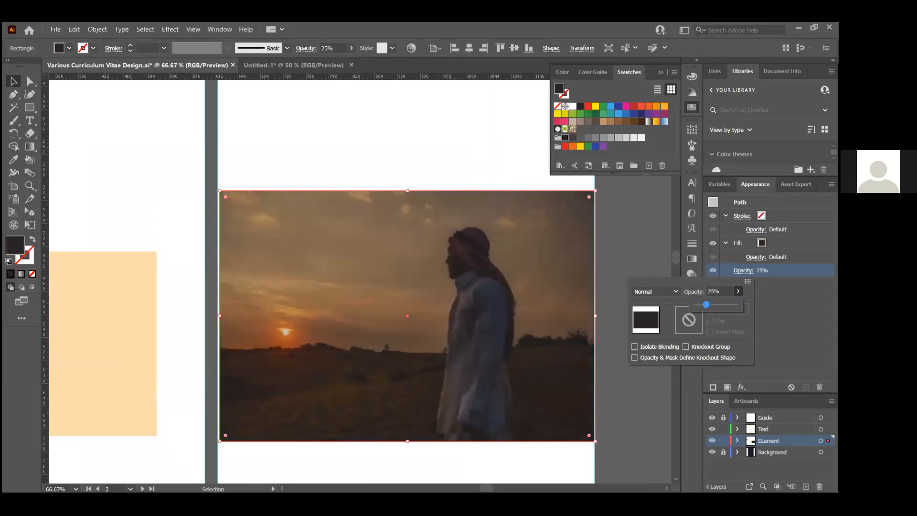
pyautogui.click(492, 163)
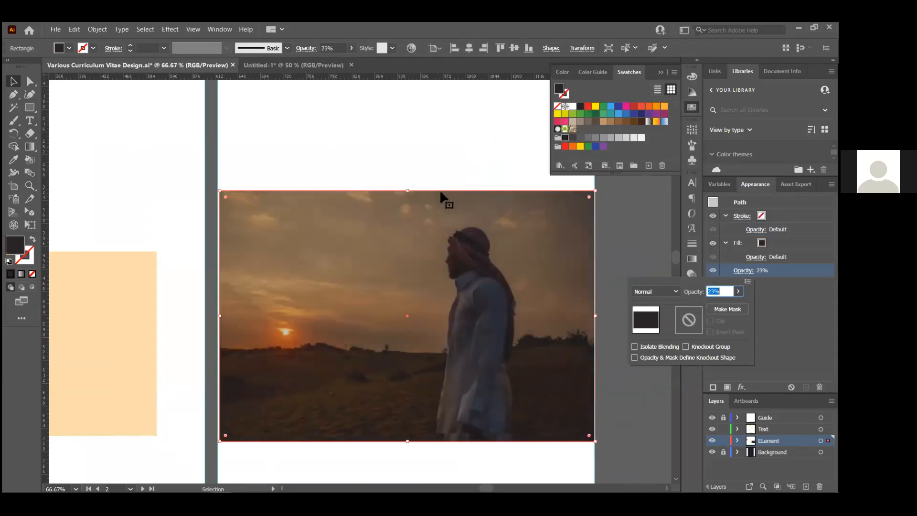
pyautogui.scroll(-1, 497, 307)
# Move the EXPERIENCES heading onto the sunset photo and make it white
pyautogui.scroll(-2, 154, 260)
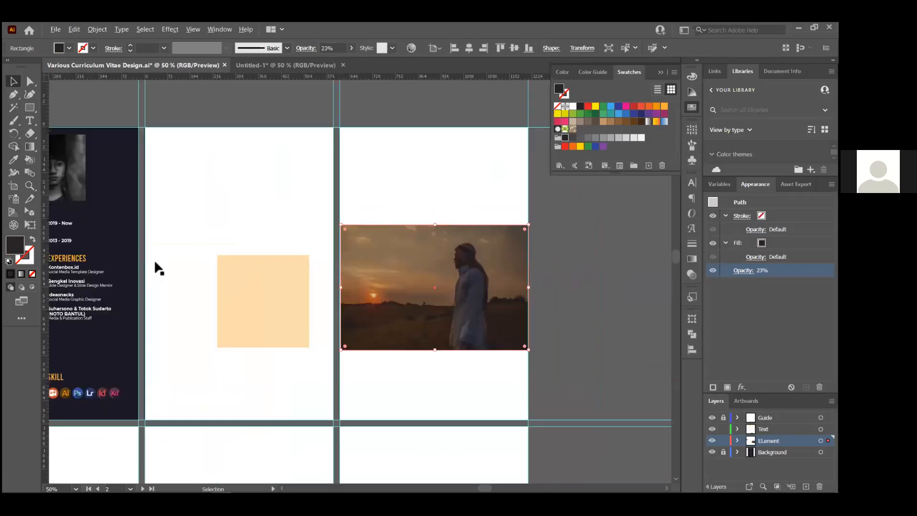
pyautogui.click(161, 261)
pyautogui.click(164, 254)
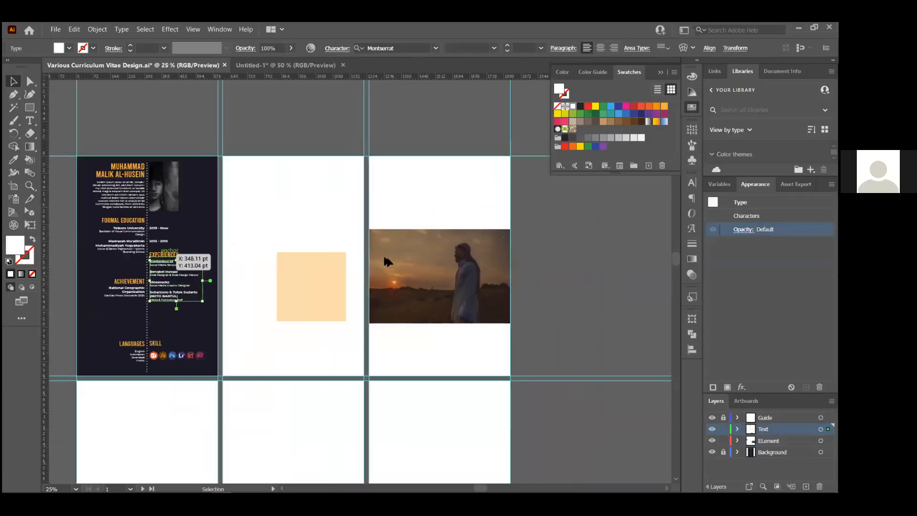
pyautogui.moveTo(164, 255); pyautogui.dragTo(382, 251)
pyautogui.scroll(1, 430, 265)
pyautogui.click(575, 285)
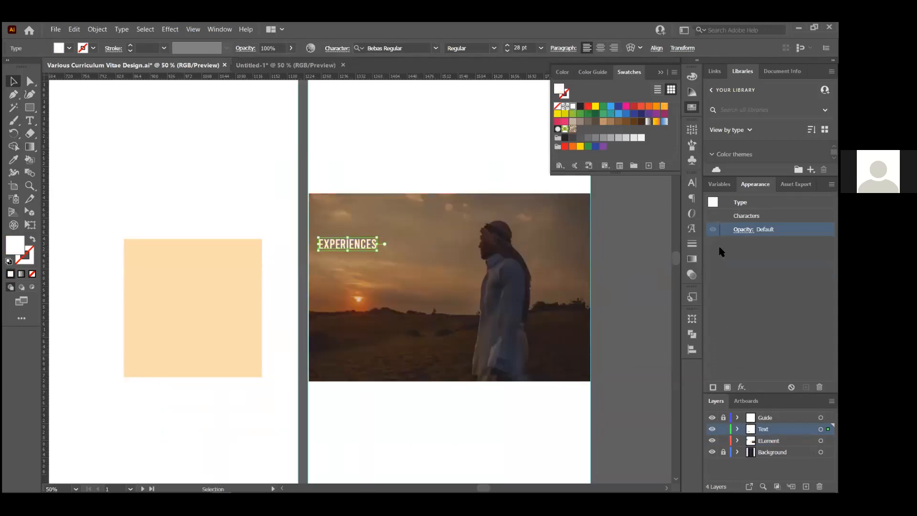
# Raise the dark overlay's opacity from 23% to 44%
pyautogui.click(741, 270)
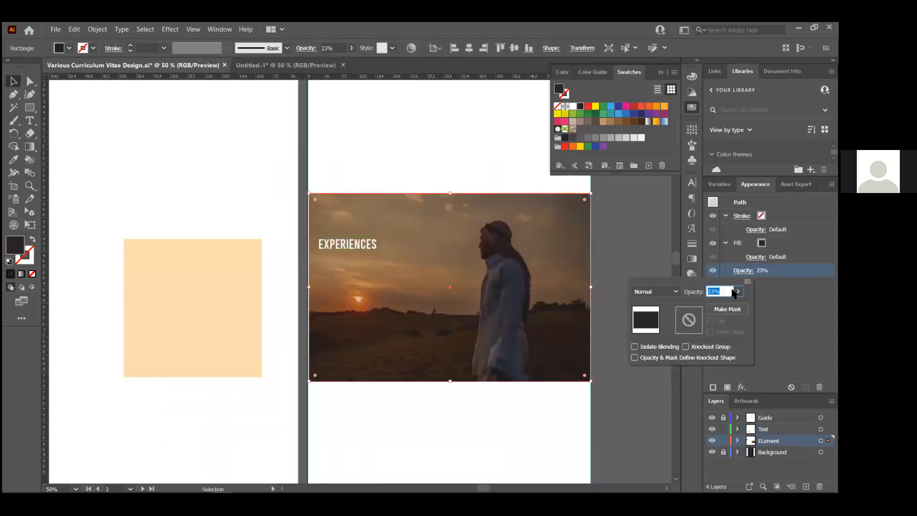
pyautogui.click(738, 291)
pyautogui.moveTo(708, 306); pyautogui.dragTo(715, 306)
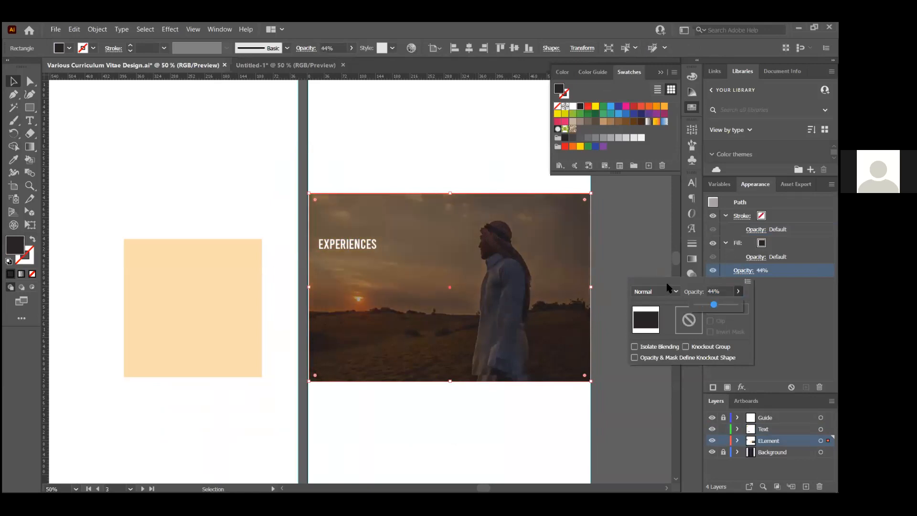
pyautogui.click(627, 249)
pyautogui.click(365, 244)
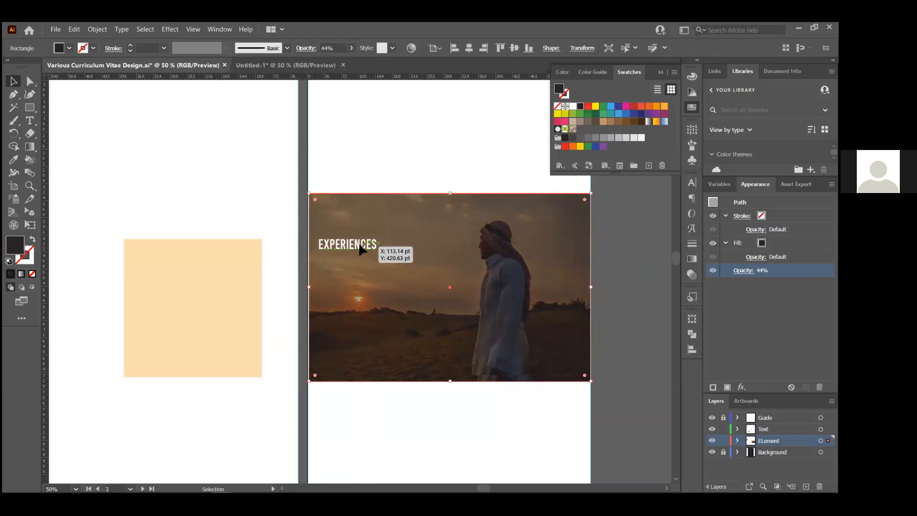
# Replace the heading text with 'URIP IKU URUP'
pyautogui.moveTo(367, 248); pyautogui.dragTo(374, 239)
pyautogui.doubleClick(366, 236)
pyautogui.hotkey('ctrl', 'a')
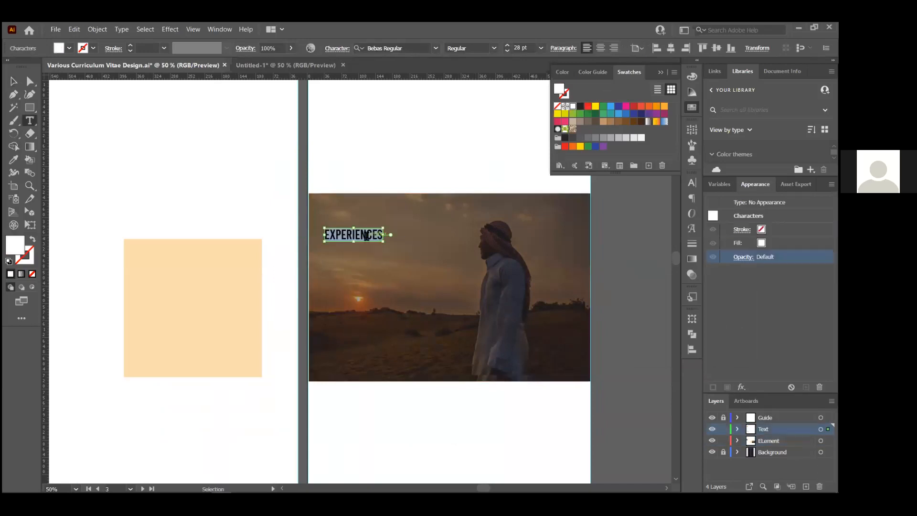
pyautogui.write('URIP IKU URUP')
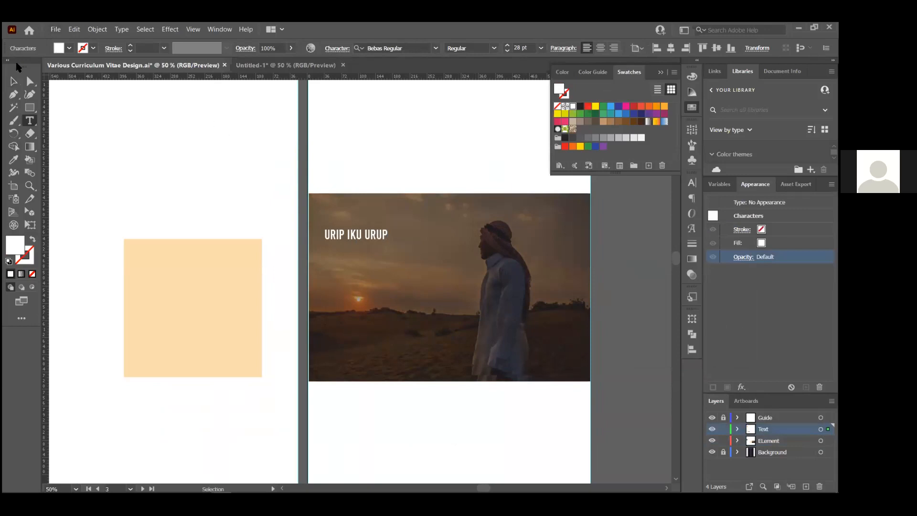
pyautogui.click(13, 81)
pyautogui.click(161, 167)
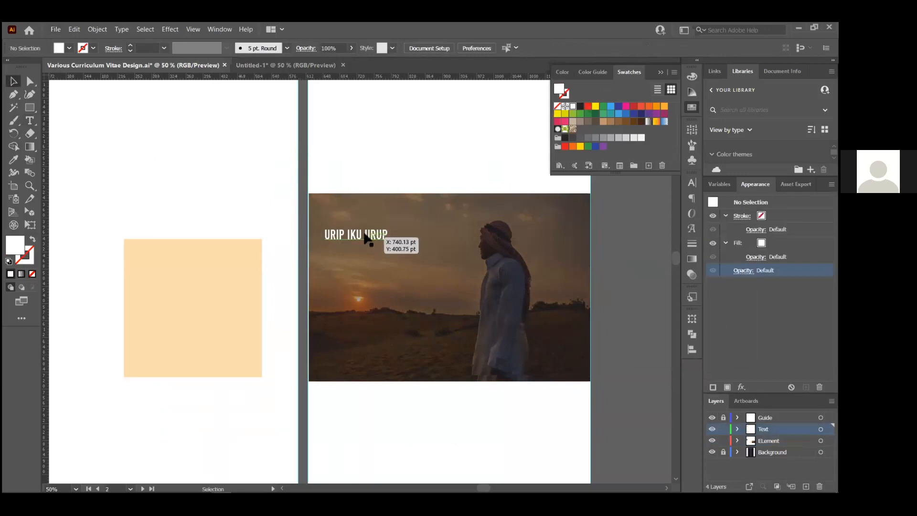
# Enlarge the URIP IKU URUP heading to about 45 pt
pyautogui.click(369, 239)
pyautogui.moveTo(389, 242); pyautogui.dragTo(415, 241)
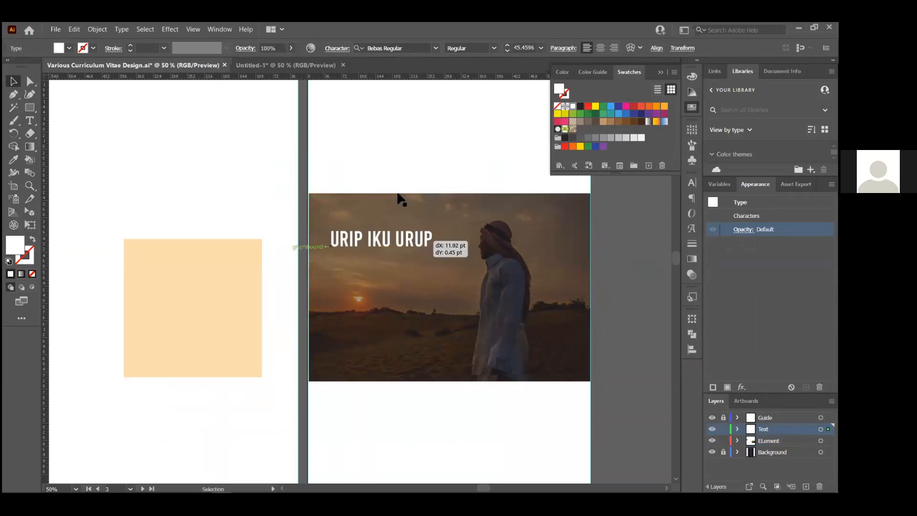
pyautogui.click(439, 162)
pyautogui.scroll(-2, 323, 229)
pyautogui.scroll(1, 315, 271)
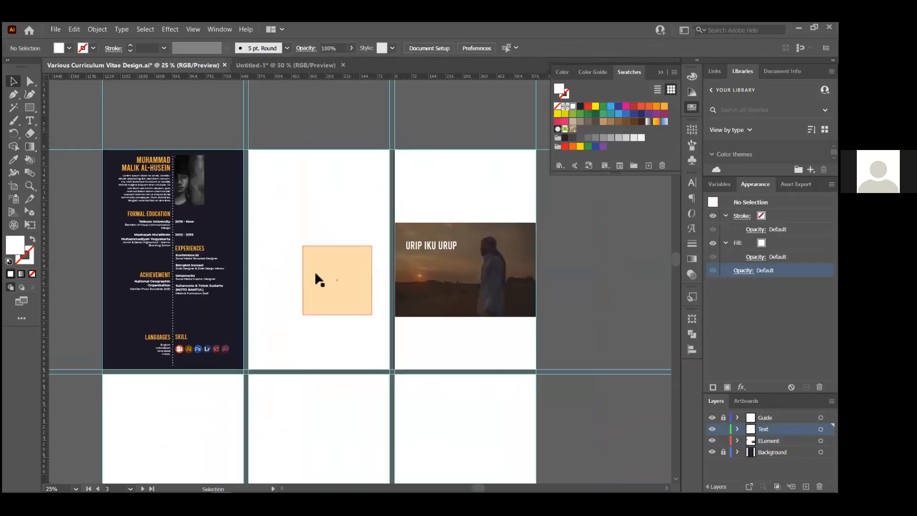
pyautogui.scroll(1, 314, 287)
# Alt-drag a duplicate of the peach square, then move it back and delete it
pyautogui.scroll(3, 315, 307)
pyautogui.moveTo(358, 289); pyautogui.dragTo(299, 235)
pyautogui.click(370, 404)
pyautogui.click(322, 258)
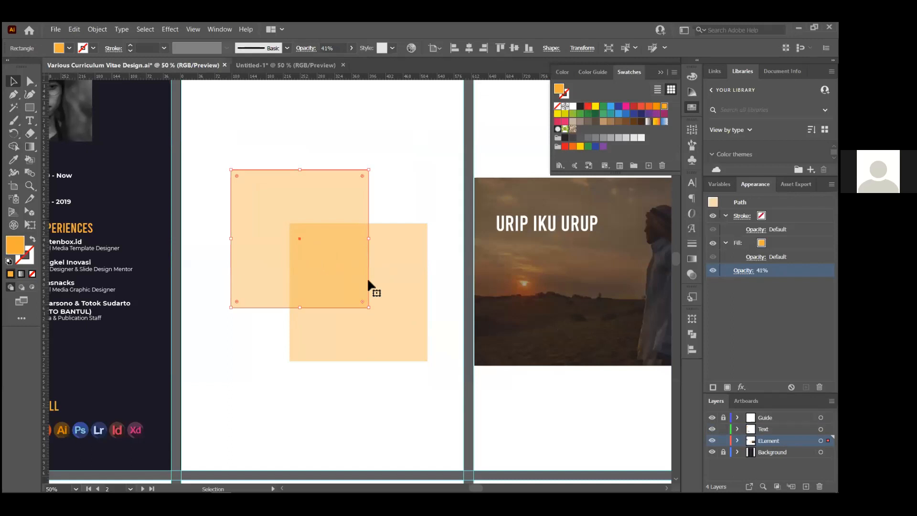
pyautogui.scroll(3, 318, 255)
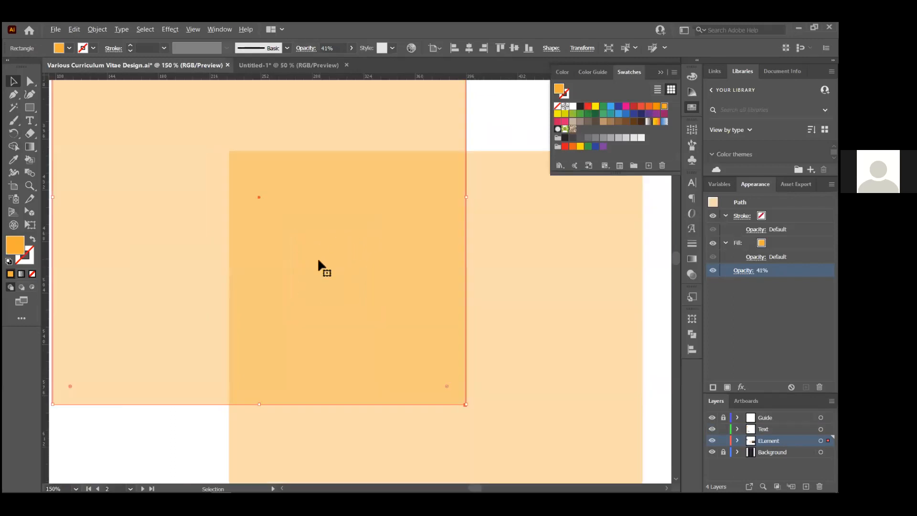
pyautogui.scroll(-2, 317, 257)
pyautogui.click(352, 407)
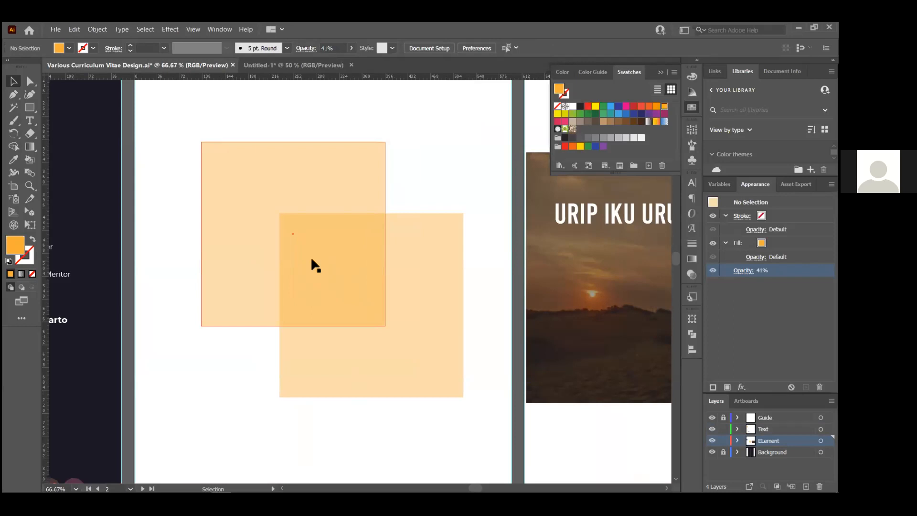
pyautogui.moveTo(301, 234); pyautogui.dragTo(356, 275)
pyautogui.press('Delete')
# Enlarge the remaining peach square to about 510 pt
pyautogui.hotkey('ctrl', '-')
pyautogui.hotkey('ctrl', '-')
pyautogui.hotkey('ctrl', '-')
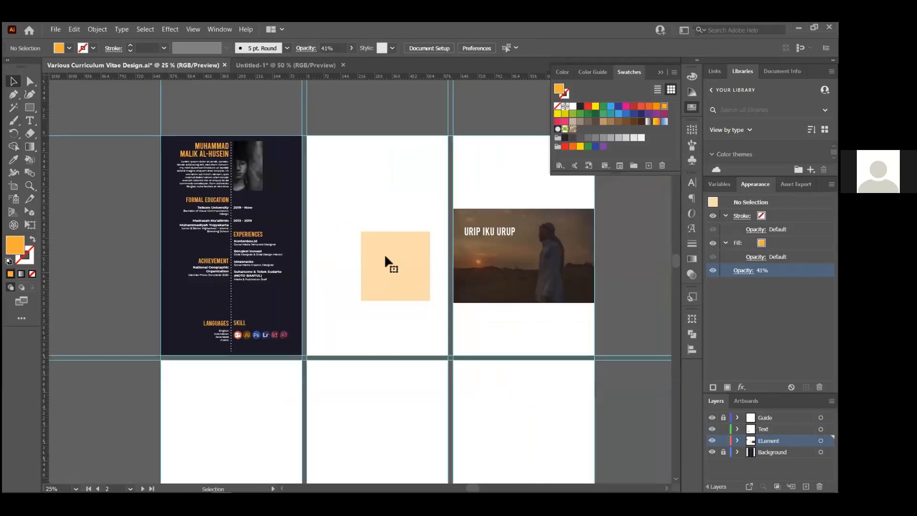
pyautogui.click(385, 261)
pyautogui.moveTo(361, 231); pyautogui.dragTo(308, 168)
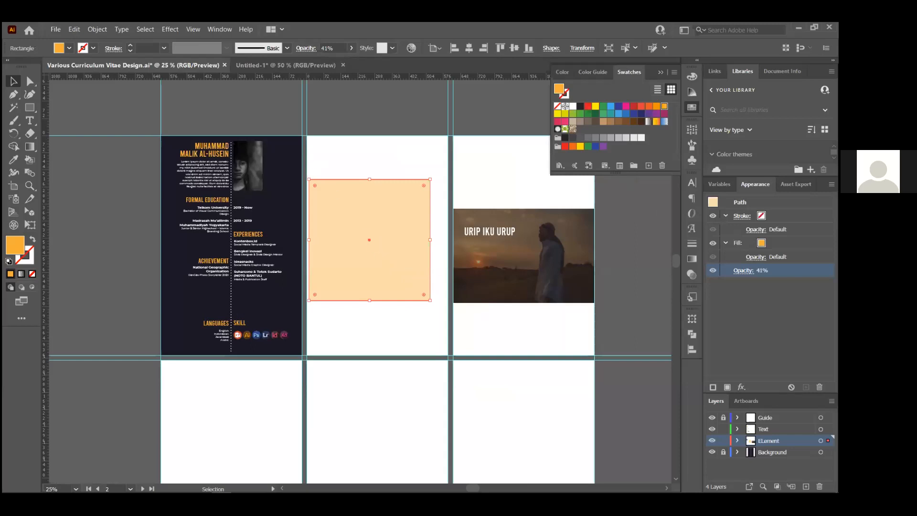
# Set the square's opacity to 100% so it becomes solid orange
pyautogui.click(744, 270)
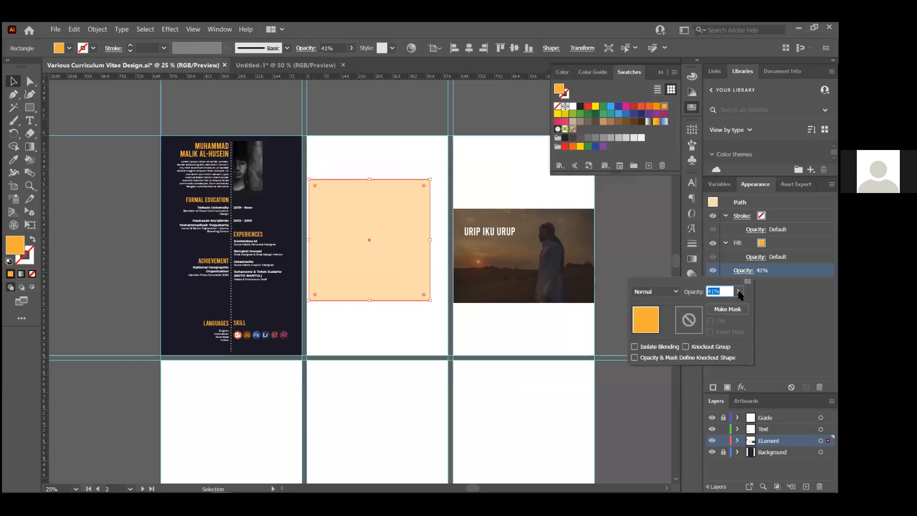
pyautogui.write('100')
pyautogui.press('Return')
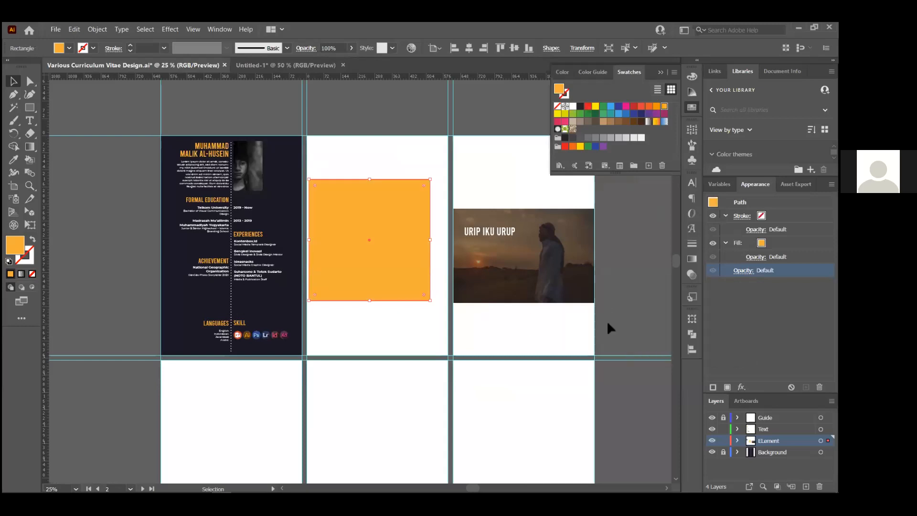
# Enlarge the orange square to about 557 pt across the middle artboard
pyautogui.scroll(2, 324, 217)
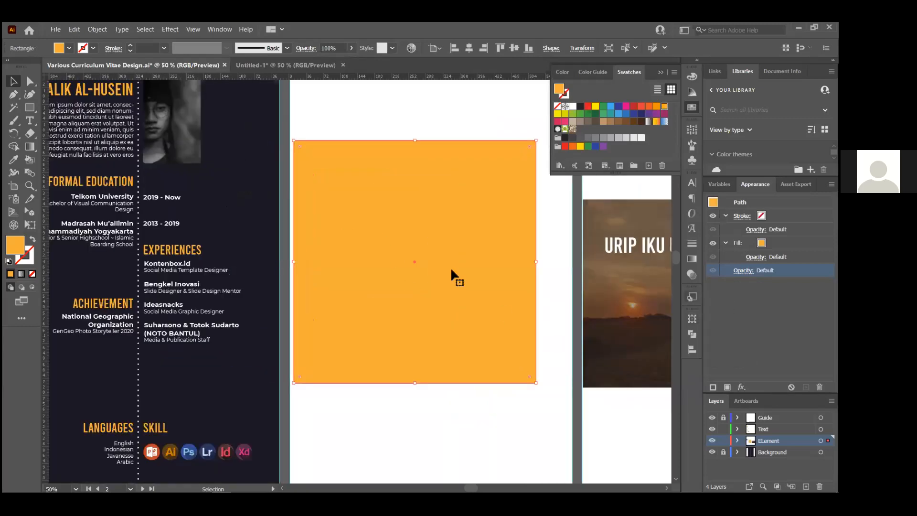
pyautogui.moveTo(536, 382); pyautogui.dragTo(576, 417)
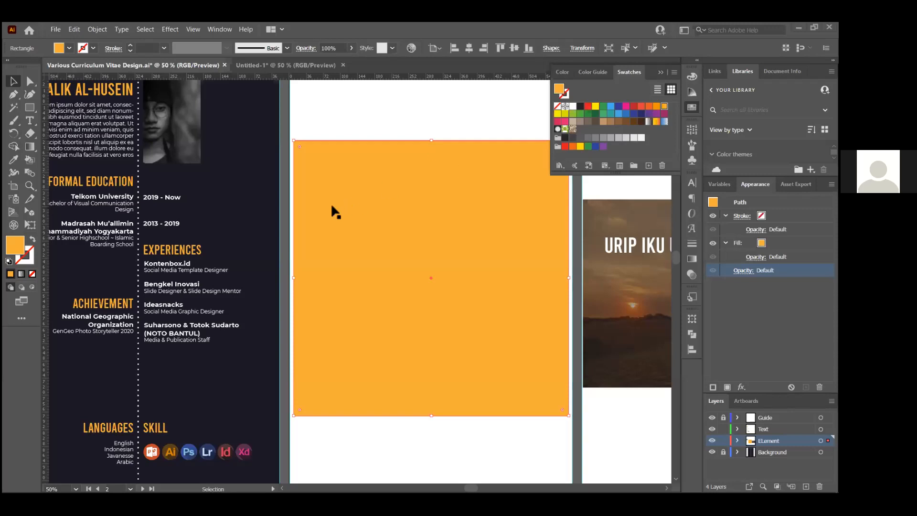
pyautogui.hotkey('ctrl', 'shift', 'a')
pyautogui.scroll(-2, 332, 207)
pyautogui.scroll(3, 434, 229)
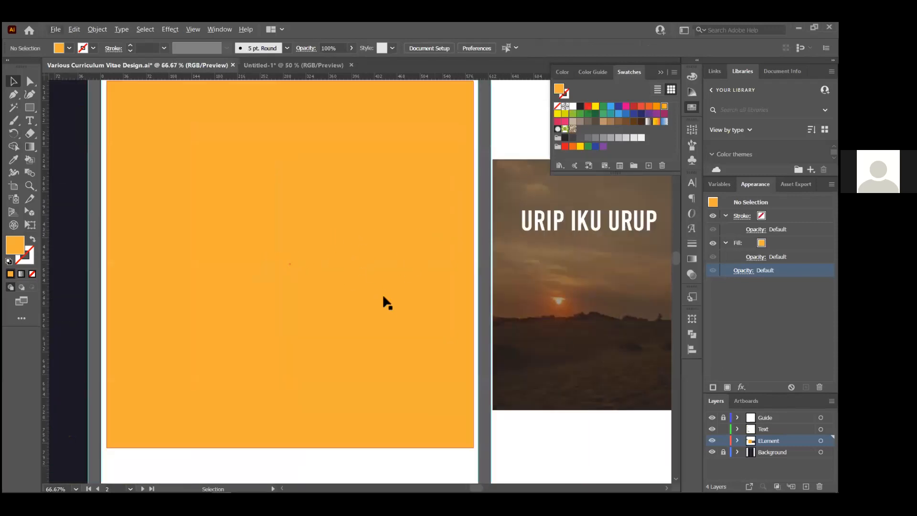
pyautogui.scroll(-1, 405, 316)
pyautogui.click(385, 399)
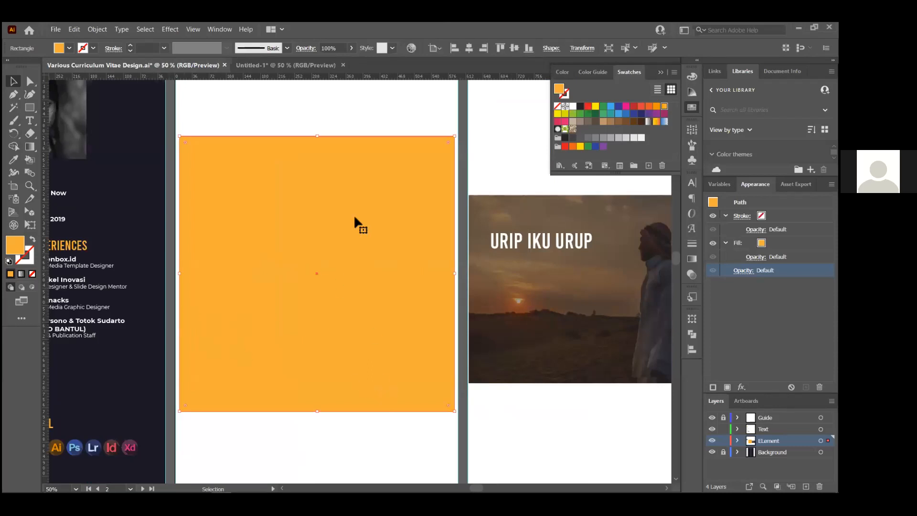
# Draw a circle in the middle of the orange square and fill it with a dark swatch
pyautogui.press('l')
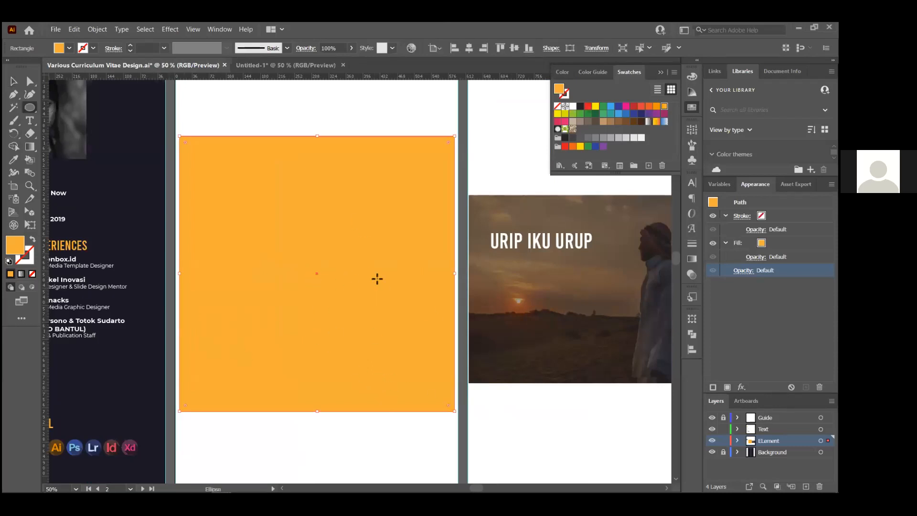
pyautogui.moveTo(265, 229); pyautogui.dragTo(397, 360)
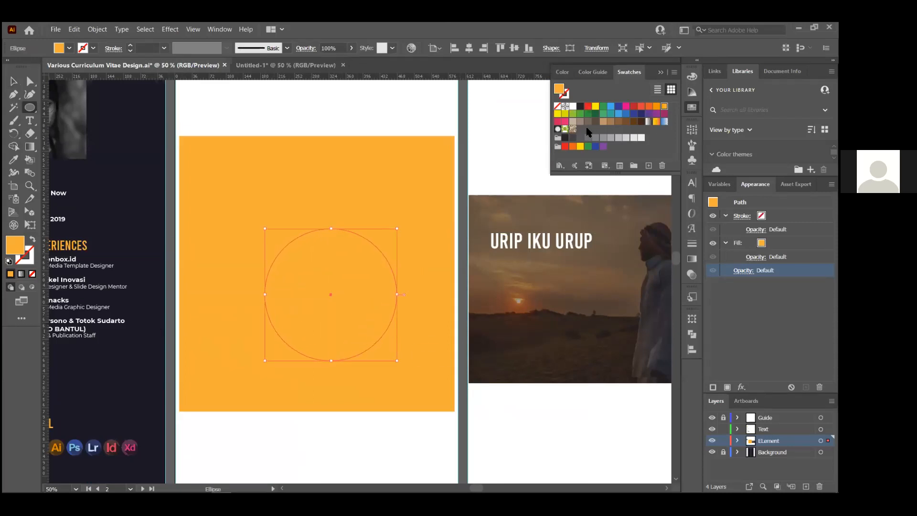
pyautogui.click(566, 138)
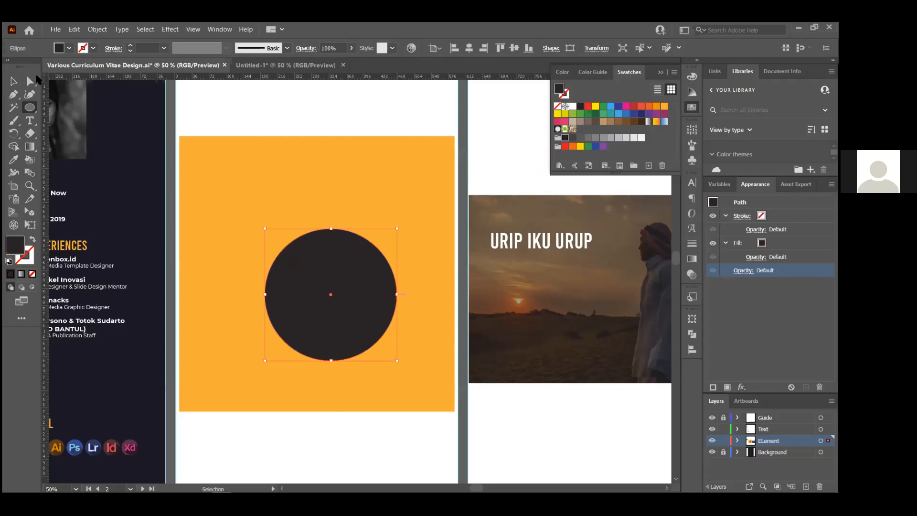
# Select both the dark circle and the orange square and bring up the Pathfinder options
pyautogui.click(15, 82)
pyautogui.click(296, 120)
pyautogui.moveTo(371, 445); pyautogui.dragTo(318, 266)
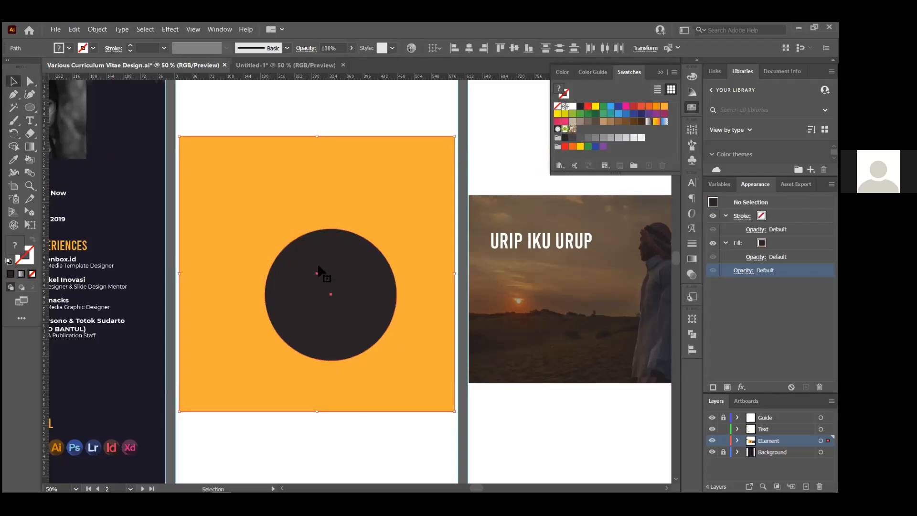
pyautogui.click(692, 334)
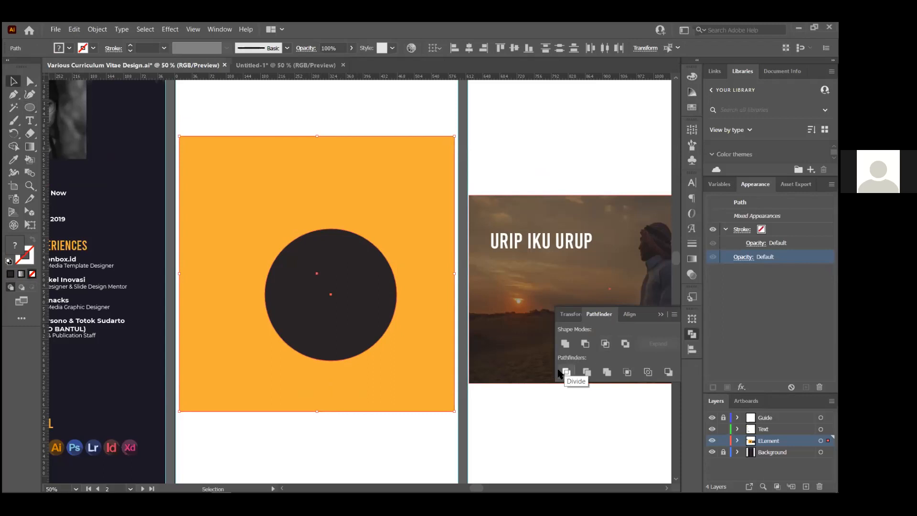
# Cut the dark circle out of the orange square with Minus Front after Minus Back fails
pyautogui.click(668, 372)
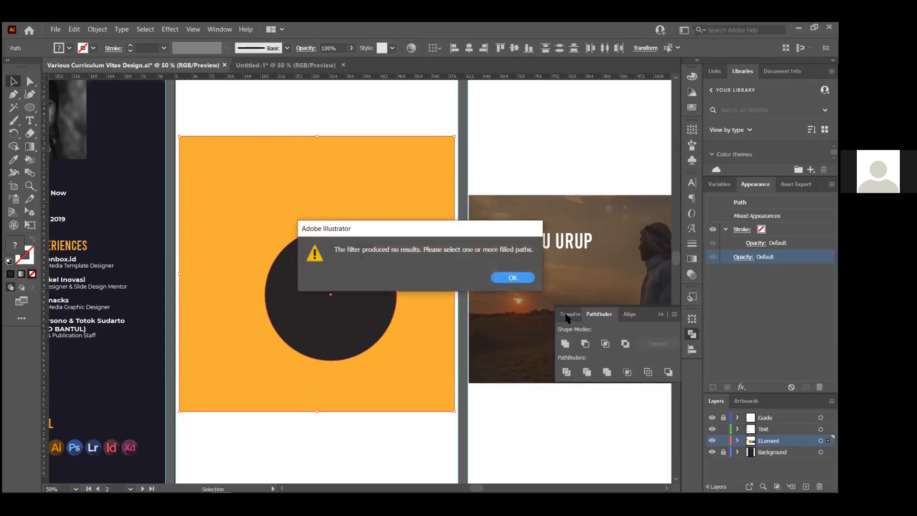
pyautogui.click(510, 276)
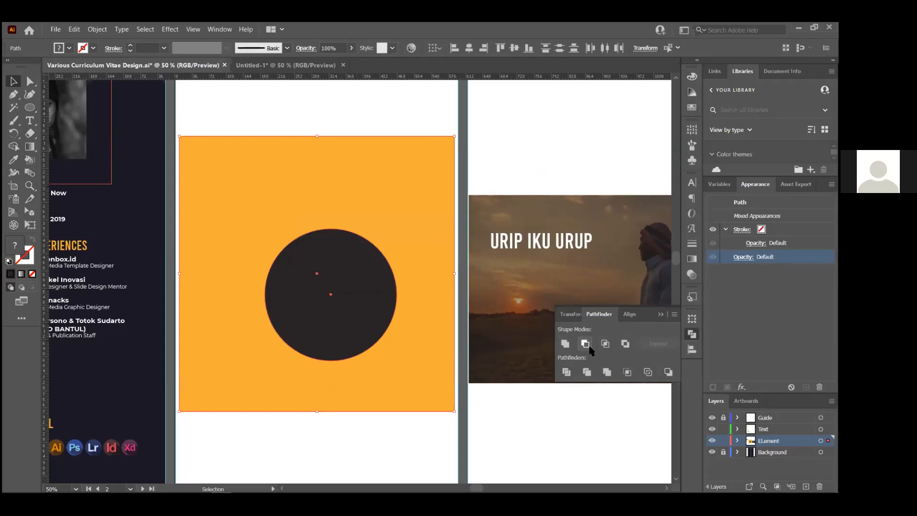
pyautogui.click(589, 348)
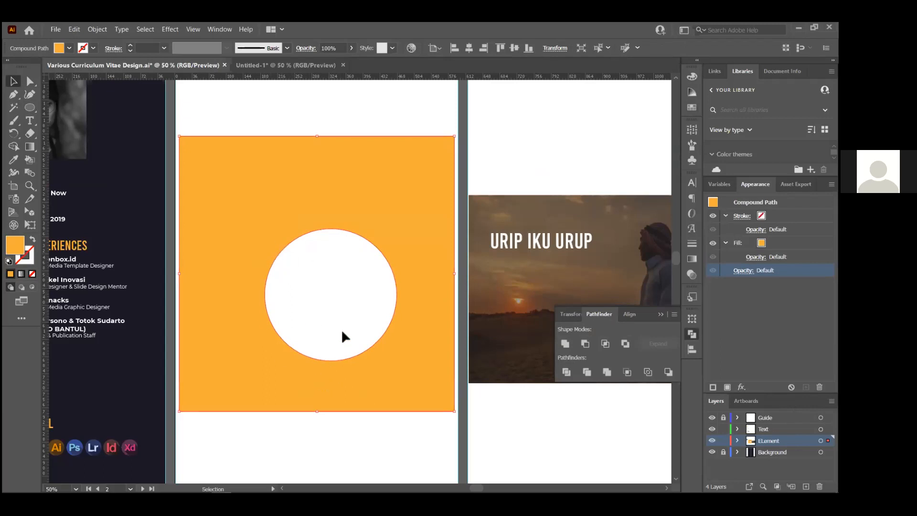
# Select the resulting orange shape with the hole and delete it
pyautogui.click(333, 298)
pyautogui.moveTo(335, 144); pyautogui.dragTo(363, 158)
pyautogui.click(373, 119)
pyautogui.click(261, 139)
pyautogui.press('Delete')
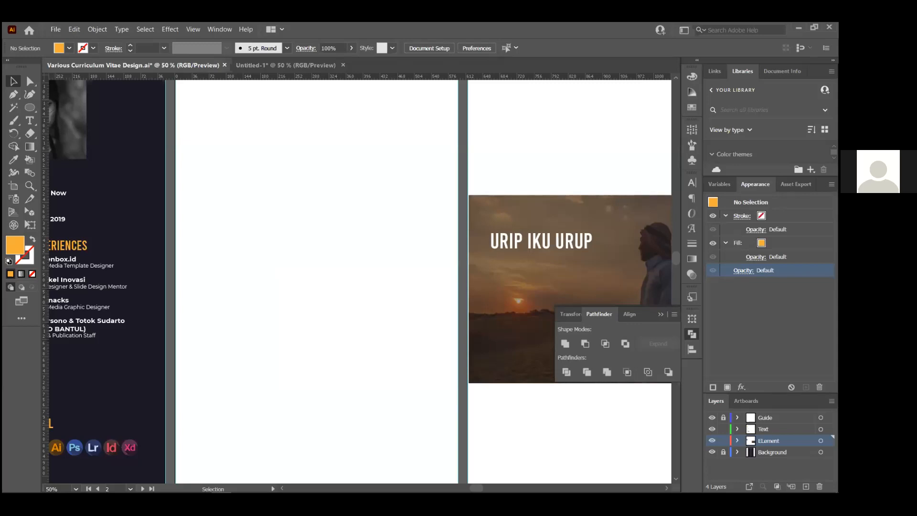
# Remove the sunset photo and its URIP IKU URUP title from the artboard
pyautogui.hotkey('ctrl', 'z')
pyautogui.hotkey('ctrl', 'z')
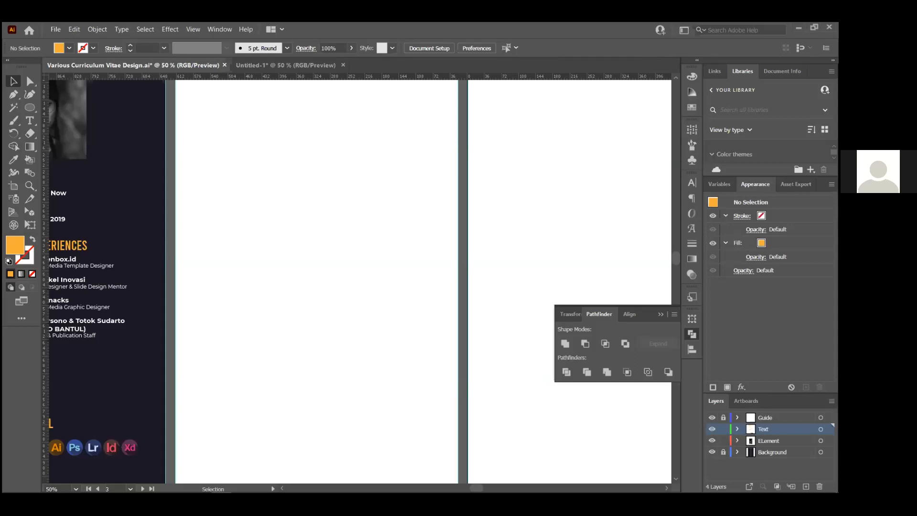
# Copy the CV portrait onto the blank artboard and scale the copy up much larger
pyautogui.scroll(-3, 393, 252)
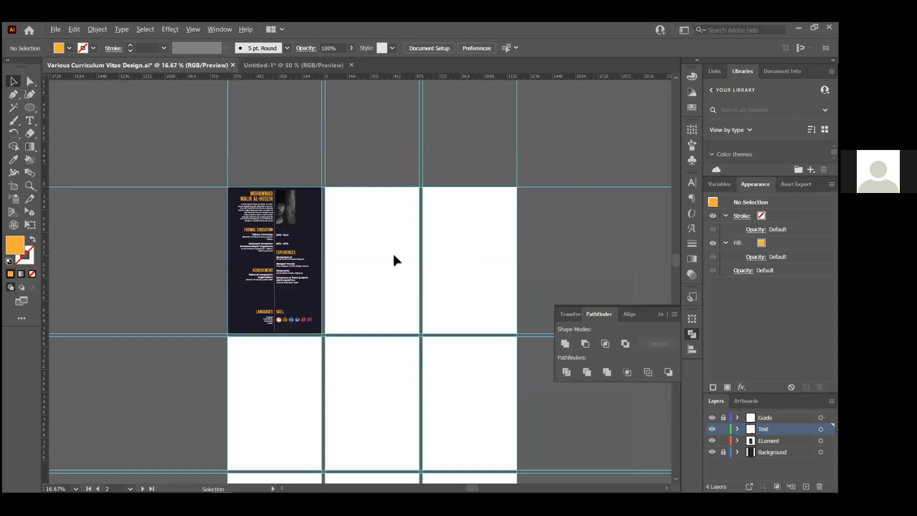
pyautogui.scroll(3, 330, 278)
pyautogui.scroll(-3, 330, 278)
pyautogui.moveTo(289, 216); pyautogui.dragTo(389, 274)
pyautogui.scroll(1, 390, 282)
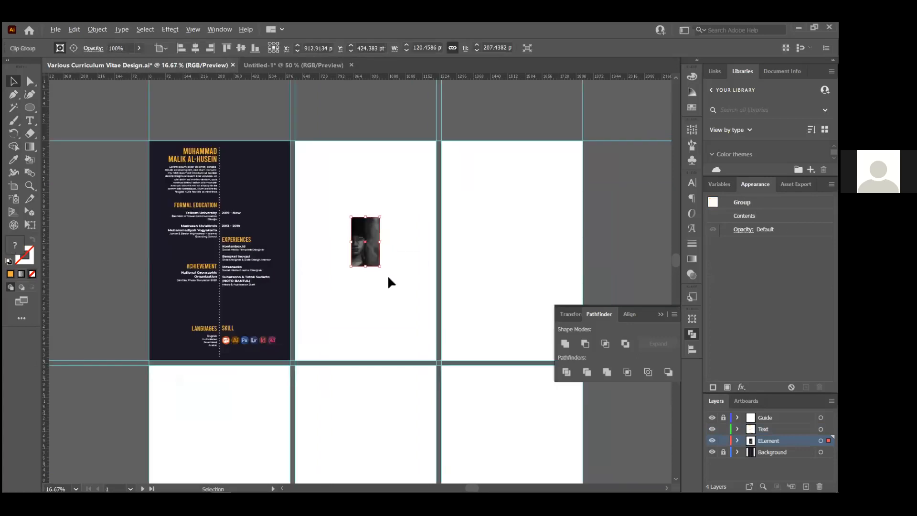
pyautogui.scroll(1, 387, 274)
pyautogui.hotkey('ctrl', 'z')
pyautogui.moveTo(184, 146); pyautogui.dragTo(442, 352)
pyautogui.moveTo(379, 313); pyautogui.dragTo(434, 332)
# Release the copy's clipping mask and position the full photo on the artboard
pyautogui.rightClick(449, 363)
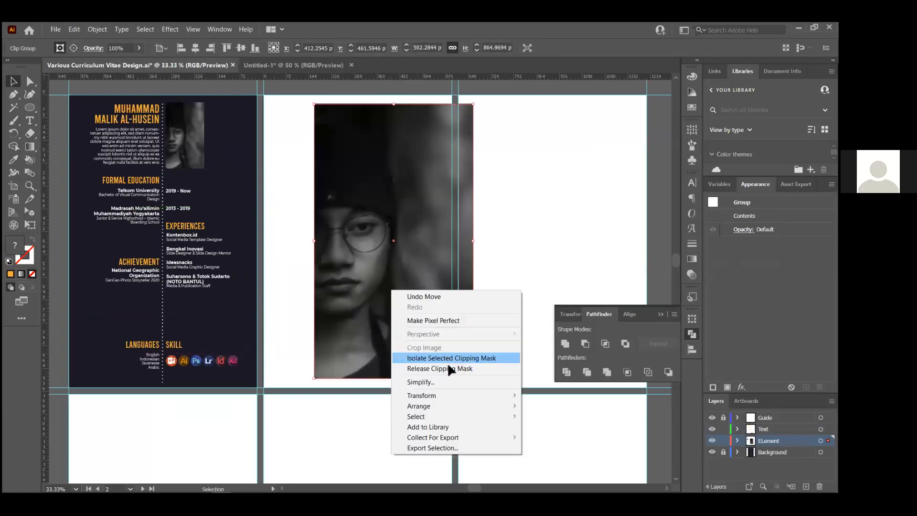
pyautogui.click(501, 266)
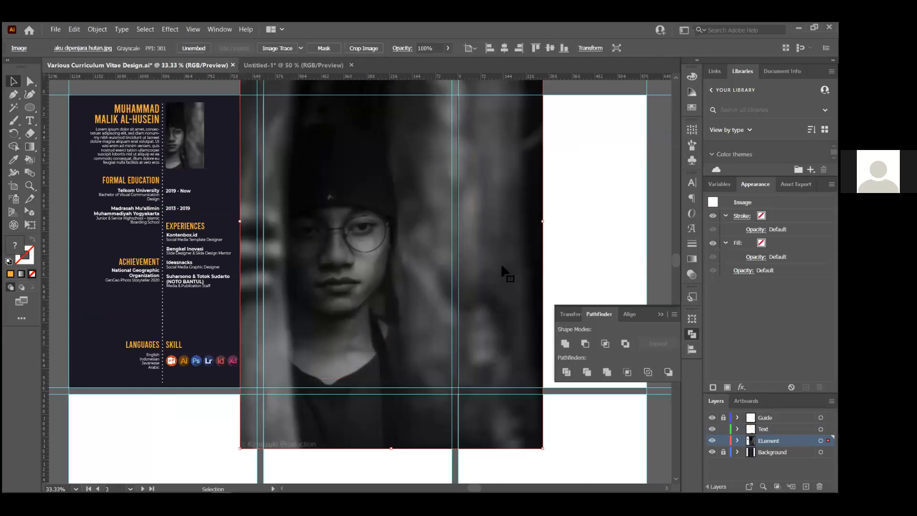
pyautogui.moveTo(495, 266); pyautogui.dragTo(656, 209)
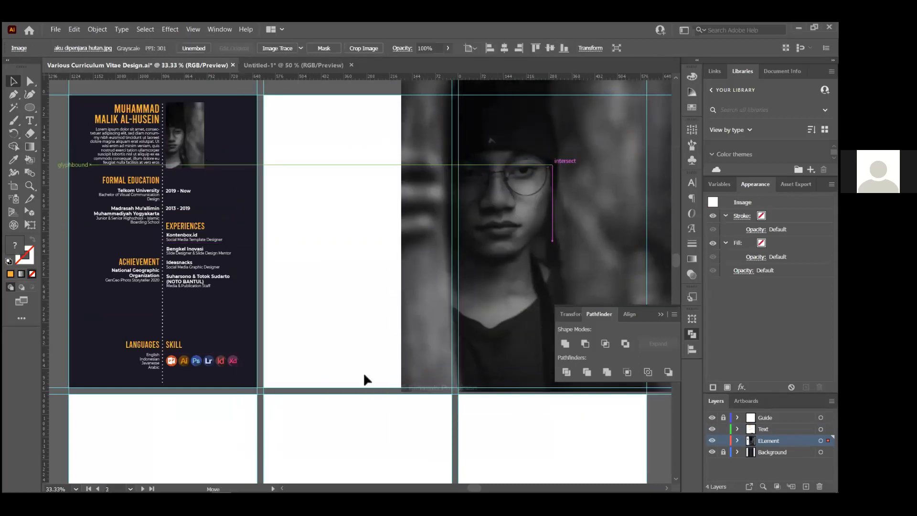
pyautogui.click(354, 232)
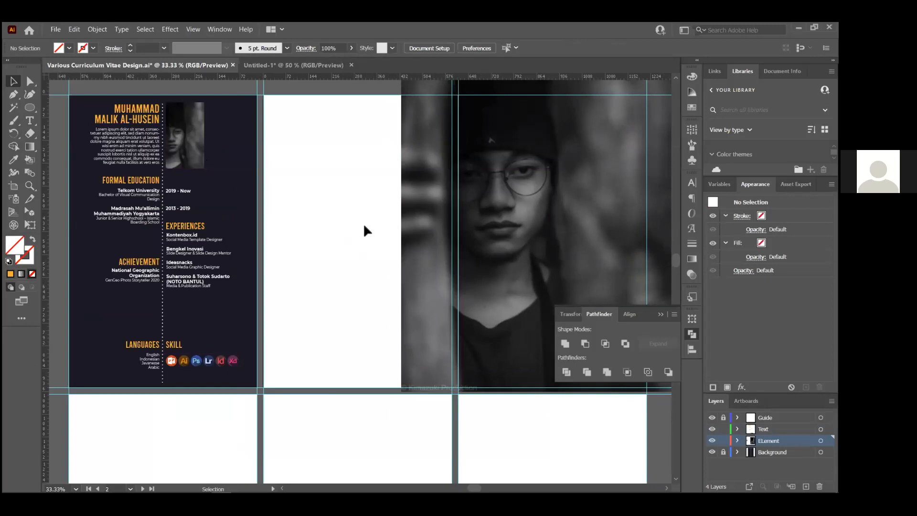
pyautogui.scroll(-2, 310, 246)
pyautogui.scroll(1, 498, 257)
pyautogui.moveTo(399, 245); pyautogui.dragTo(452, 296)
pyautogui.scroll(2, 451, 177)
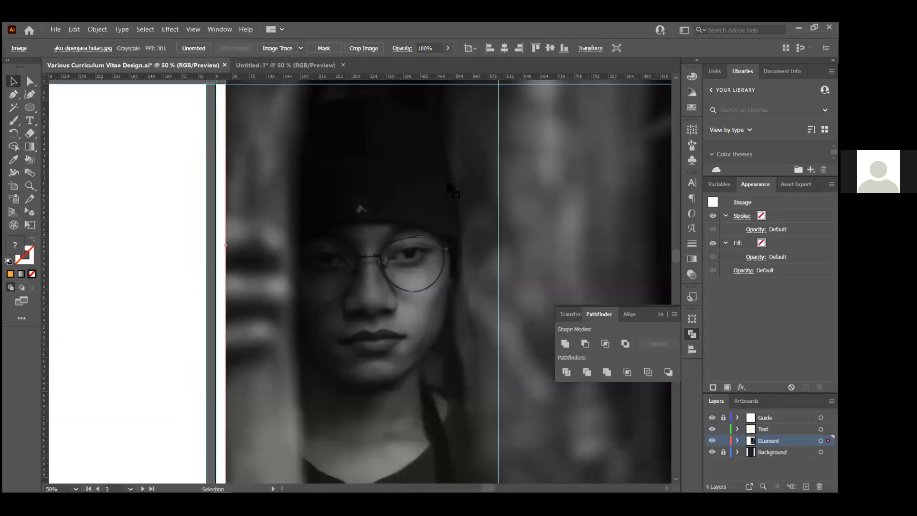
pyautogui.scroll(-1, 466, 296)
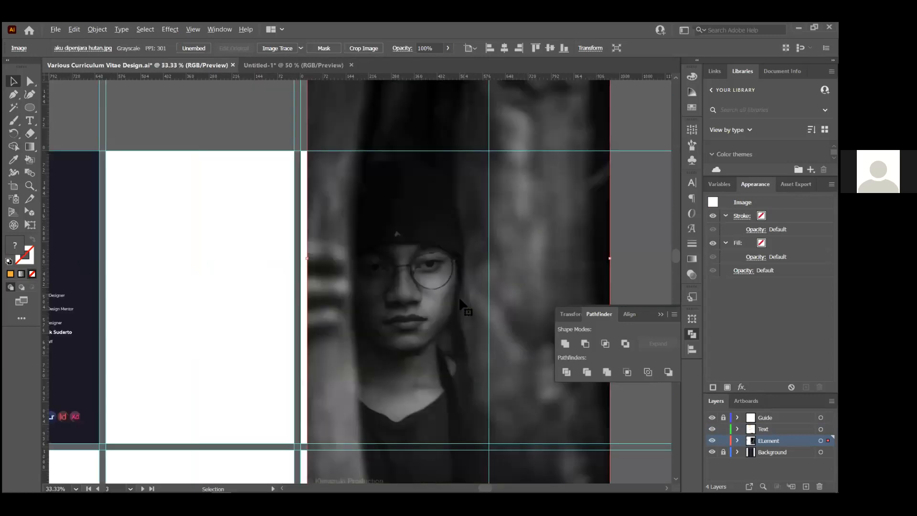
pyautogui.scroll(1, 460, 301)
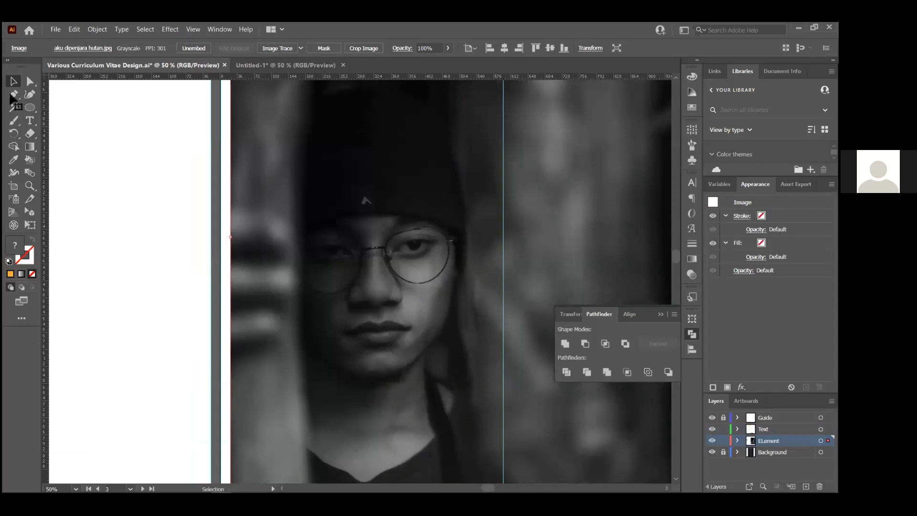
# Start a Pen outline arching over the top of the beanie with curved anchors
pyautogui.press('p')
pyautogui.scroll(2, 246, 145)
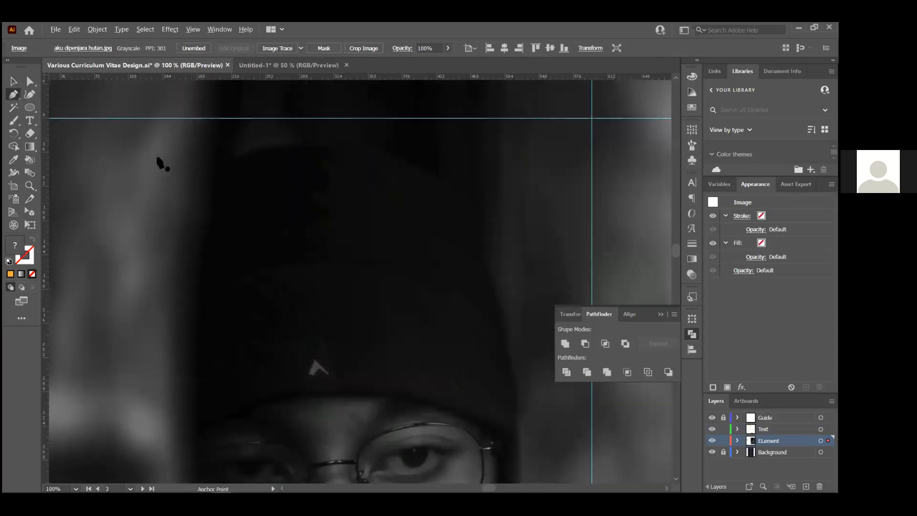
pyautogui.scroll(1, 160, 164)
pyautogui.click(134, 181)
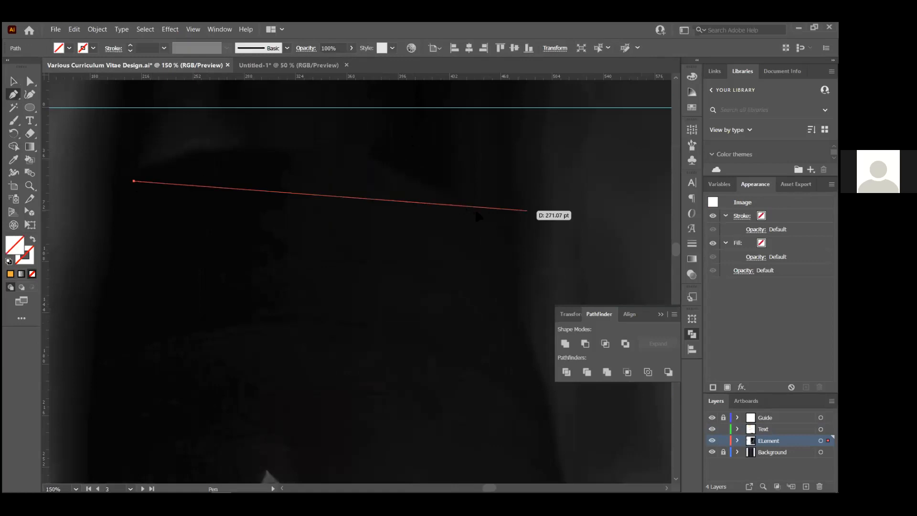
pyautogui.moveTo(460, 204); pyautogui.dragTo(502, 227)
pyautogui.moveTo(622, 287); pyautogui.dragTo(646, 327)
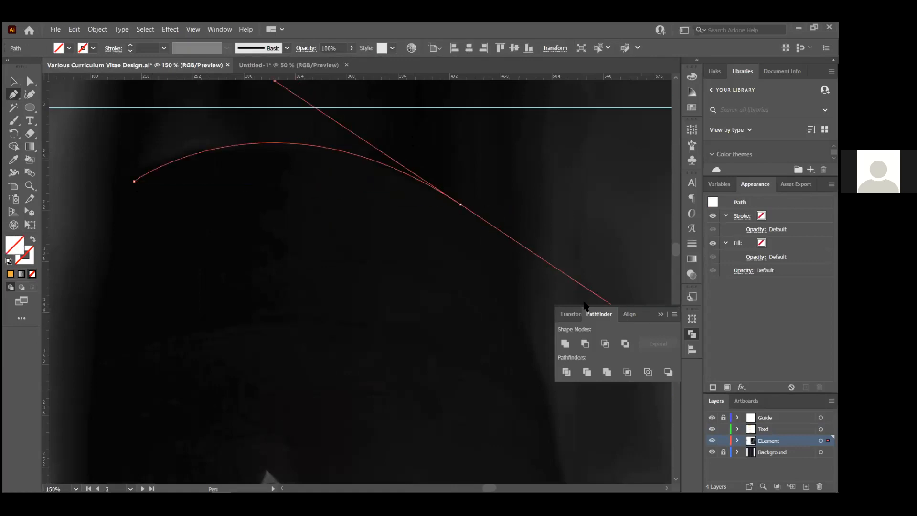
pyautogui.scroll(-2, 504, 243)
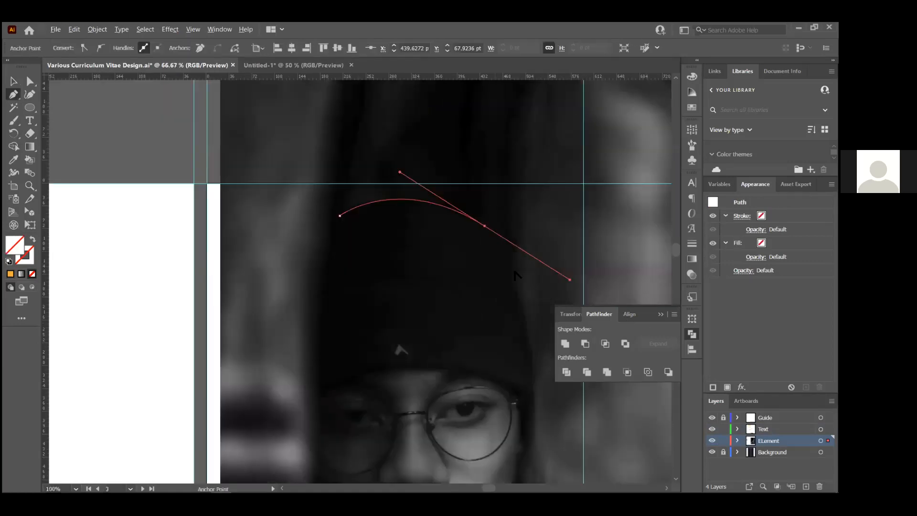
pyautogui.scroll(2, 531, 286)
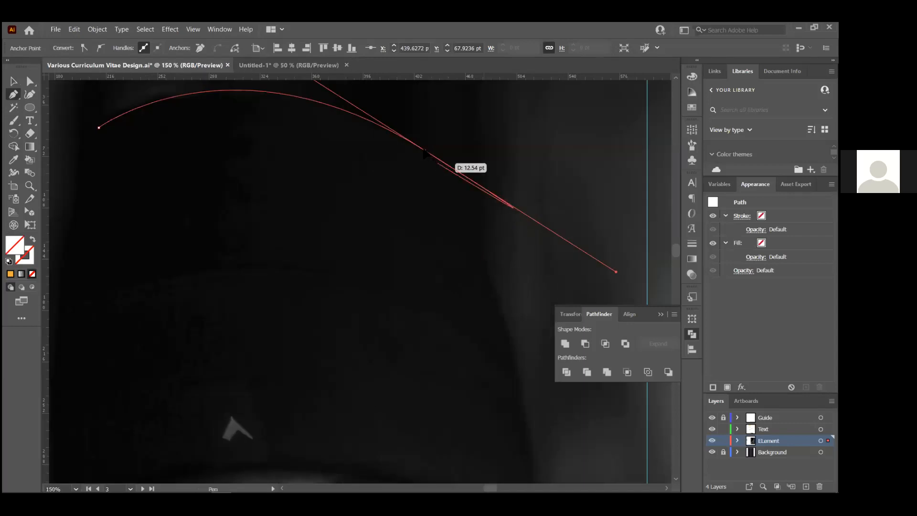
# Continue the outline down the head's right side beside the eye, cutting the last handle
pyautogui.moveTo(484, 258); pyautogui.dragTo(488, 374)
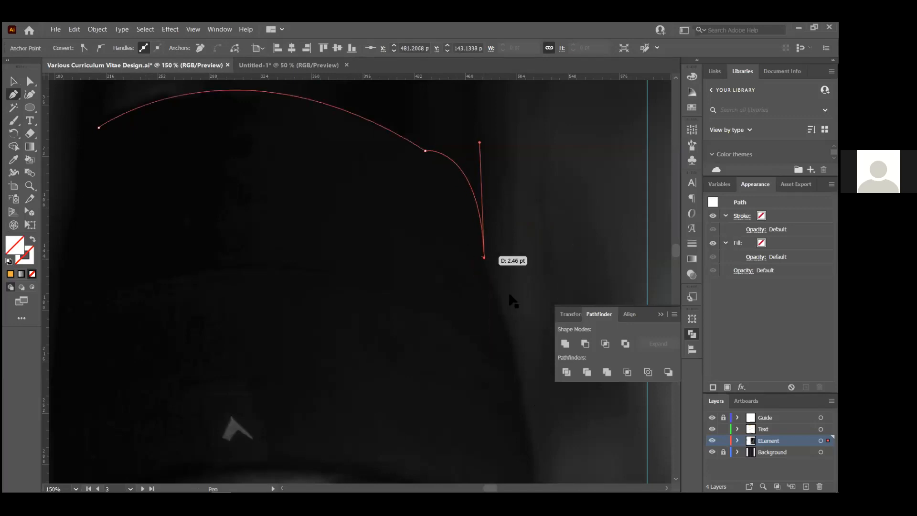
pyautogui.hotkey('ctrl', '-')
pyautogui.hotkey('ctrl', '-')
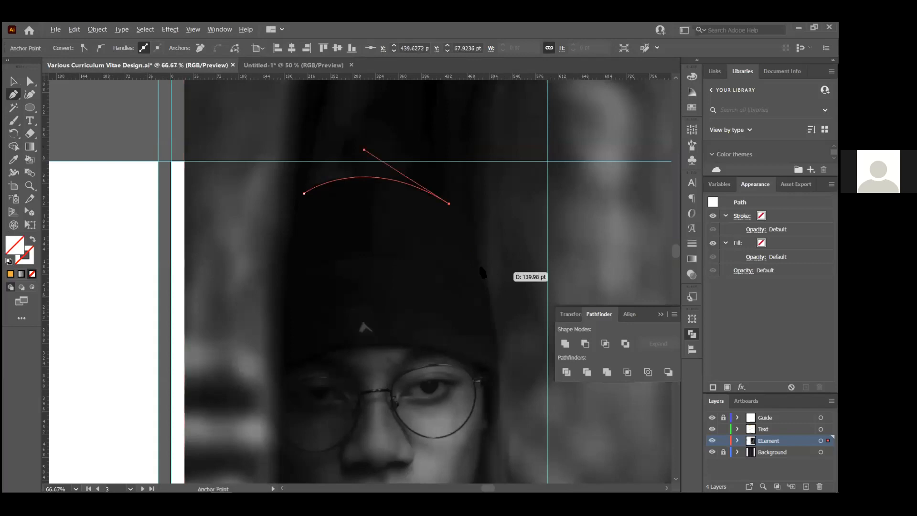
pyautogui.scroll(1, 485, 272)
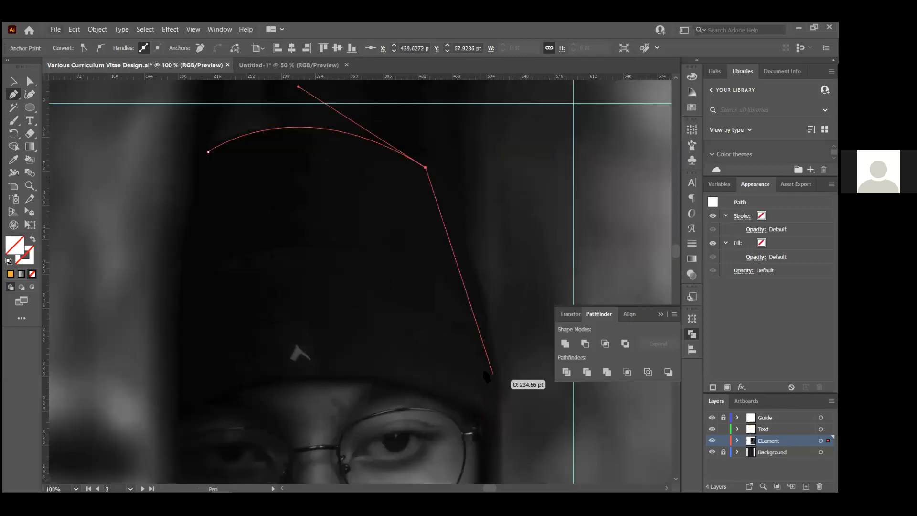
pyautogui.moveTo(496, 392); pyautogui.dragTo(502, 456)
pyautogui.scroll(-1, 497, 445)
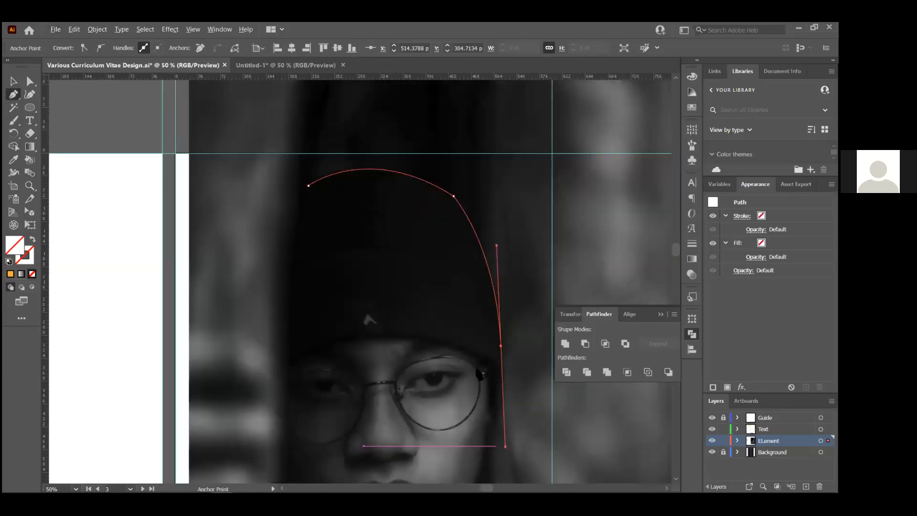
pyautogui.scroll(3, 495, 441)
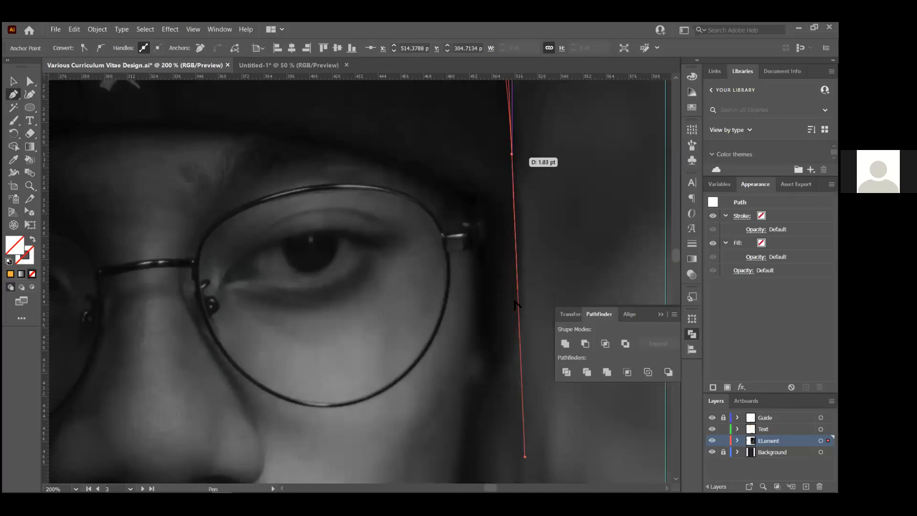
pyautogui.click(512, 154)
# Add a smooth anchor at the jaw's right edge and remove its outgoing handle
pyautogui.scroll(1, 519, 347)
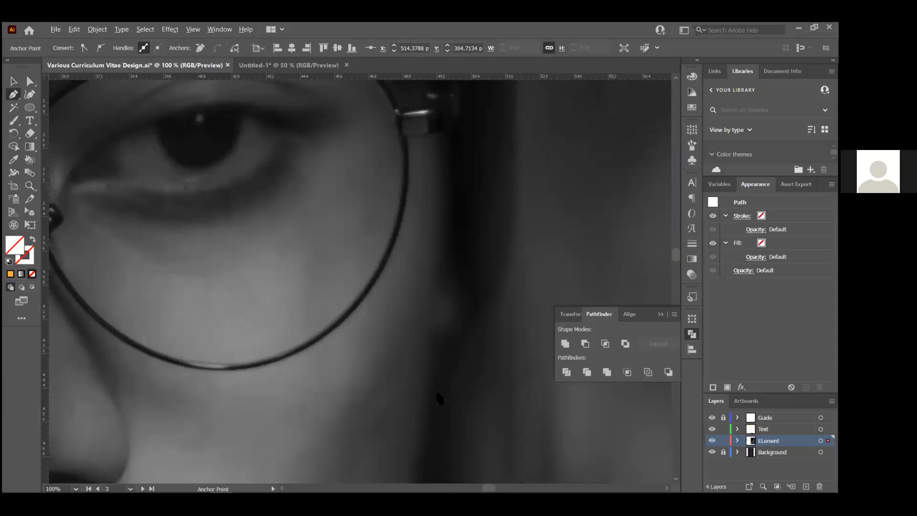
pyautogui.moveTo(438, 395); pyautogui.dragTo(381, 432)
pyautogui.moveTo(314, 452); pyautogui.dragTo(300, 465)
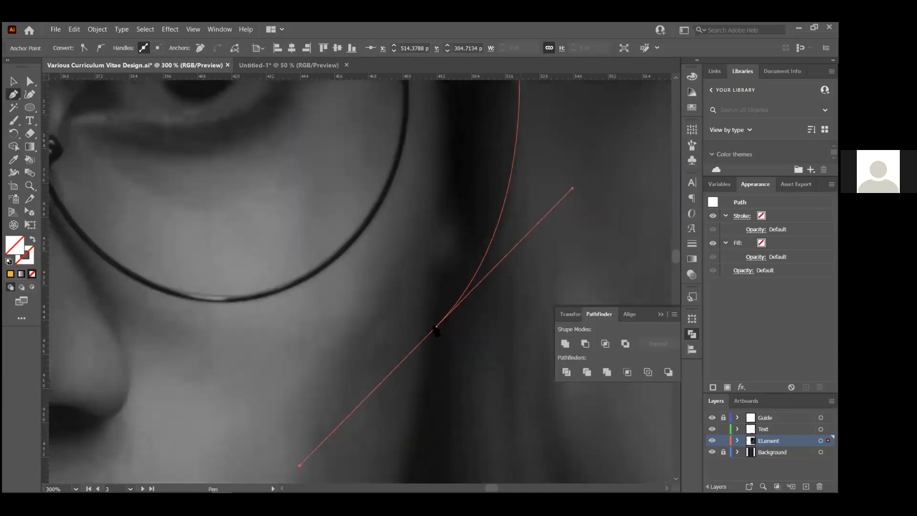
pyautogui.keyDown('alt'); pyautogui.click(436, 327); pyautogui.keyUp('alt')
pyautogui.scroll(-2, 437, 328)
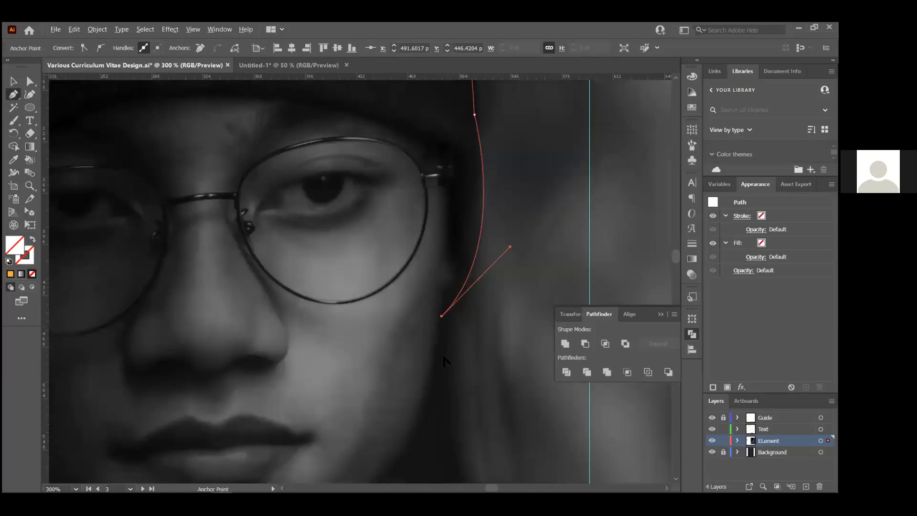
pyautogui.scroll(-2, 444, 362)
pyautogui.scroll(-2, 436, 372)
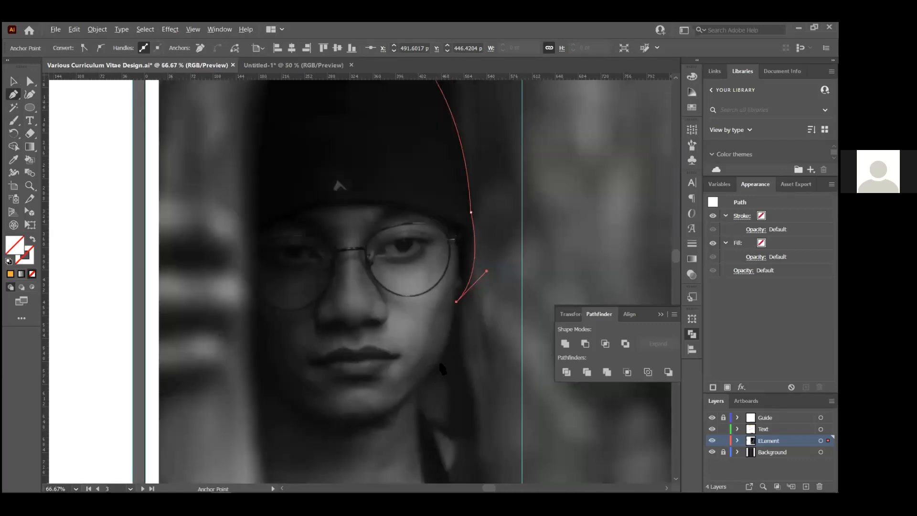
pyautogui.scroll(2, 442, 368)
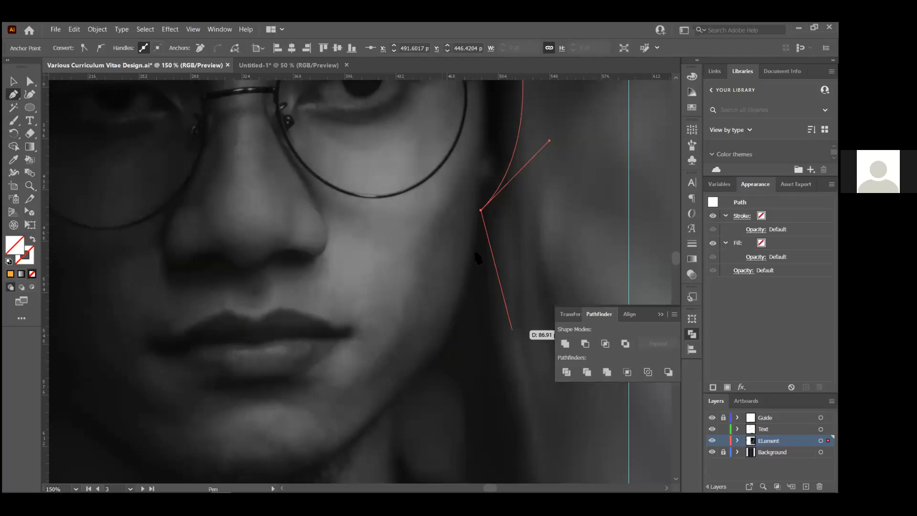
pyautogui.scroll(2, 479, 235)
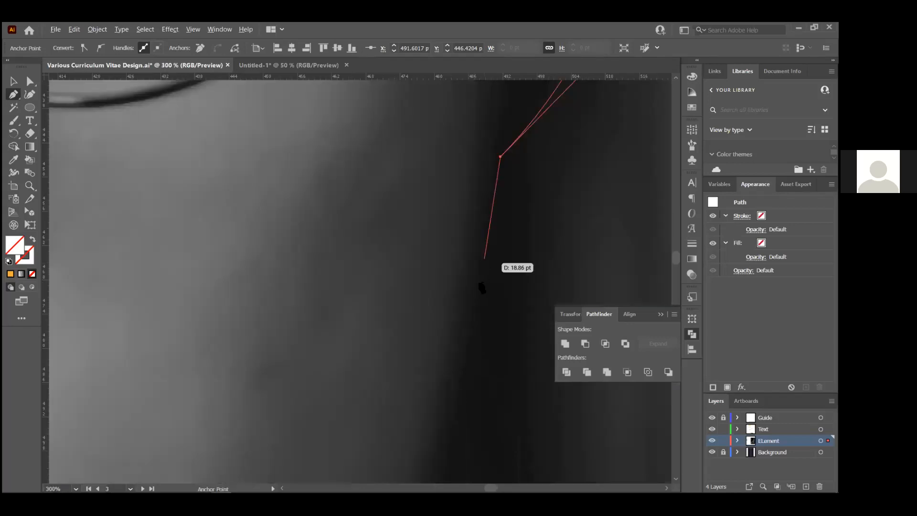
# Add curved anchors along the side of the face and jawline, cutting the jawline handle
pyautogui.moveTo(477, 281); pyautogui.dragTo(467, 308)
pyautogui.scroll(2, 473, 328)
pyautogui.moveTo(468, 358); pyautogui.dragTo(473, 369)
pyautogui.scroll(-4, 445, 420)
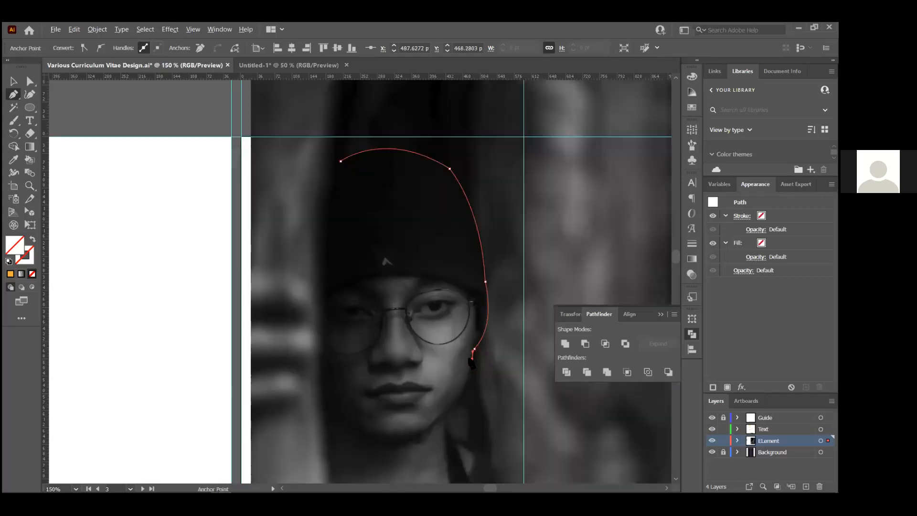
pyautogui.scroll(4, 472, 363)
pyautogui.scroll(-1, 470, 347)
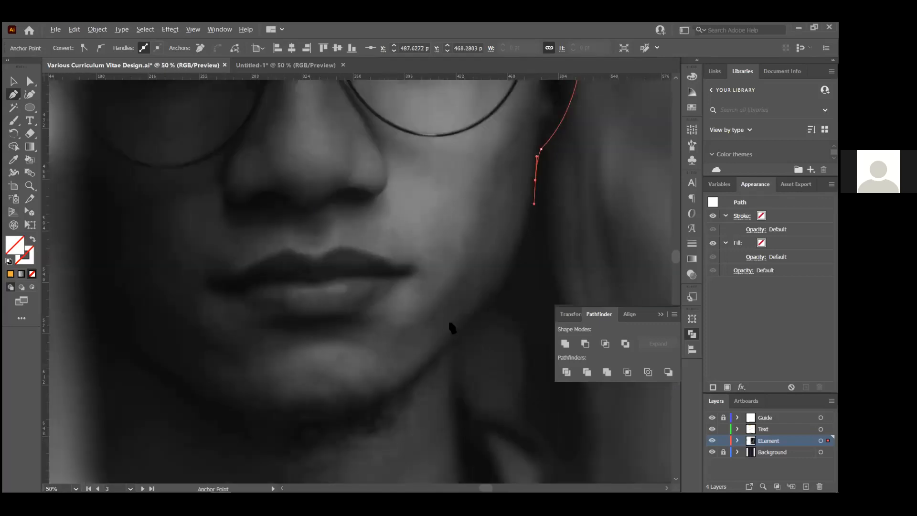
pyautogui.scroll(2, 436, 323)
pyautogui.scroll(1, 430, 322)
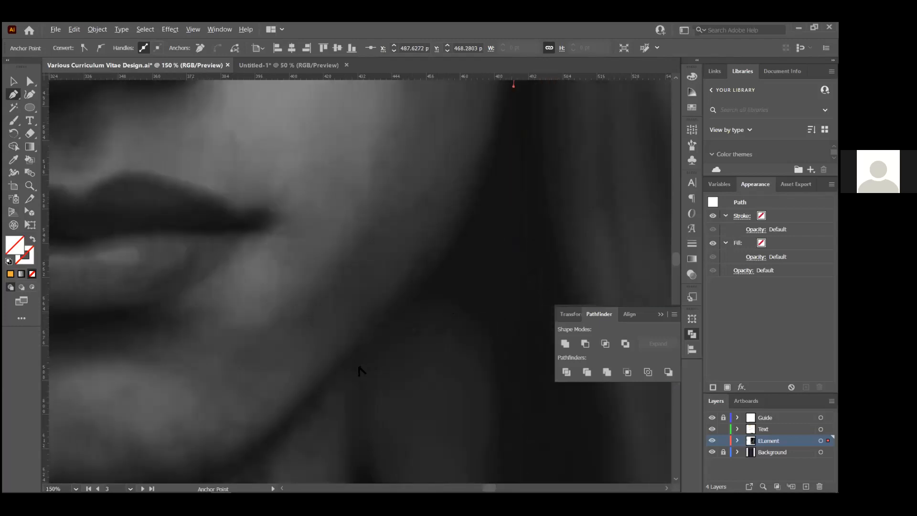
pyautogui.scroll(-1, 360, 368)
pyautogui.moveTo(361, 353); pyautogui.dragTo(352, 362)
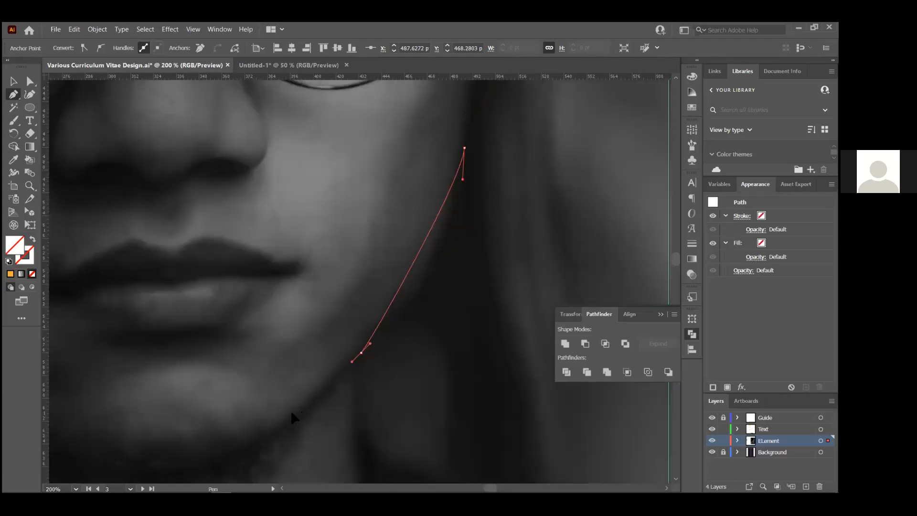
pyautogui.moveTo(271, 412); pyautogui.dragTo(273, 414)
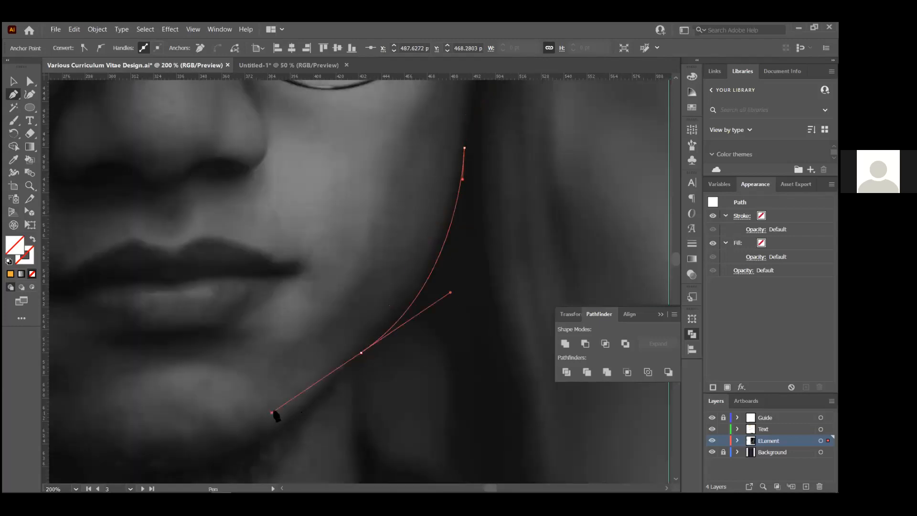
pyautogui.click(361, 352)
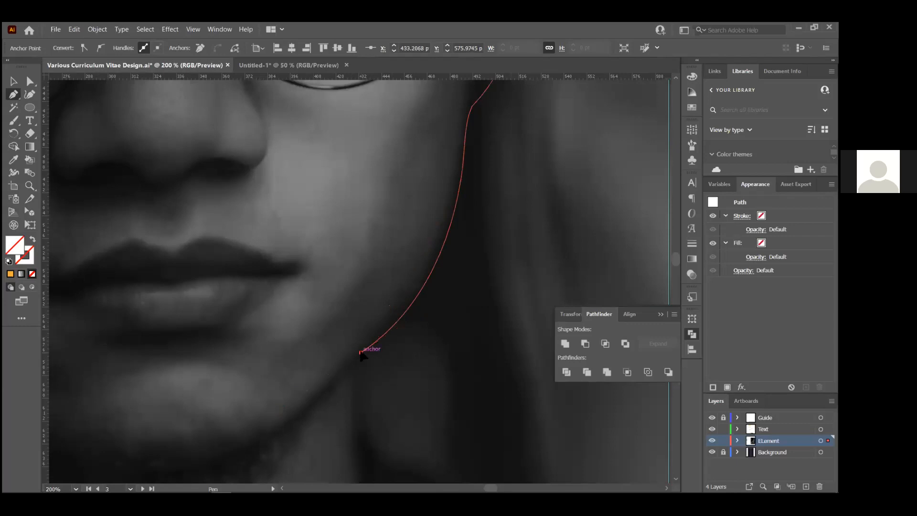
pyautogui.keyDown('ctrl'); pyautogui.click(397, 322); pyautogui.keyUp('ctrl')
pyautogui.scroll(-3, 401, 371)
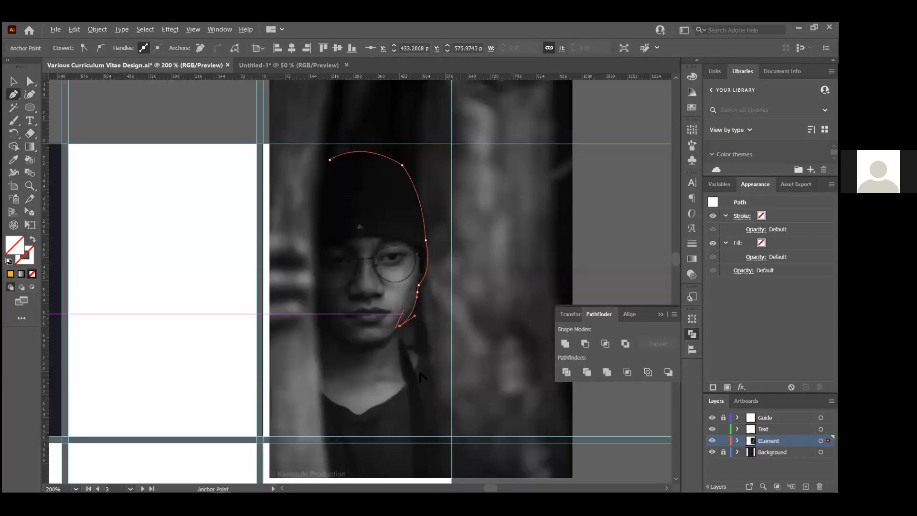
# Extend the path with corner anchors below the chin, down the neck and toward the shoulder
pyautogui.scroll(4, 406, 363)
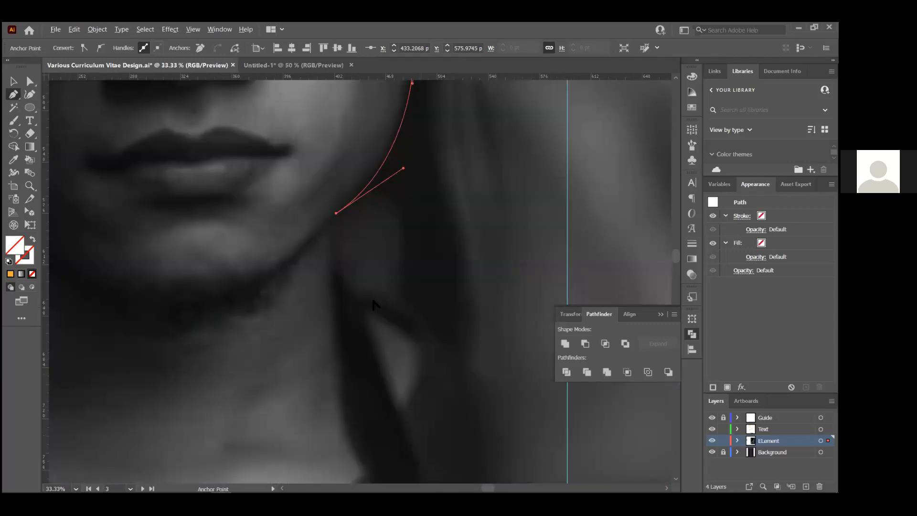
pyautogui.moveTo(347, 295); pyautogui.dragTo(377, 335)
pyautogui.click(347, 294)
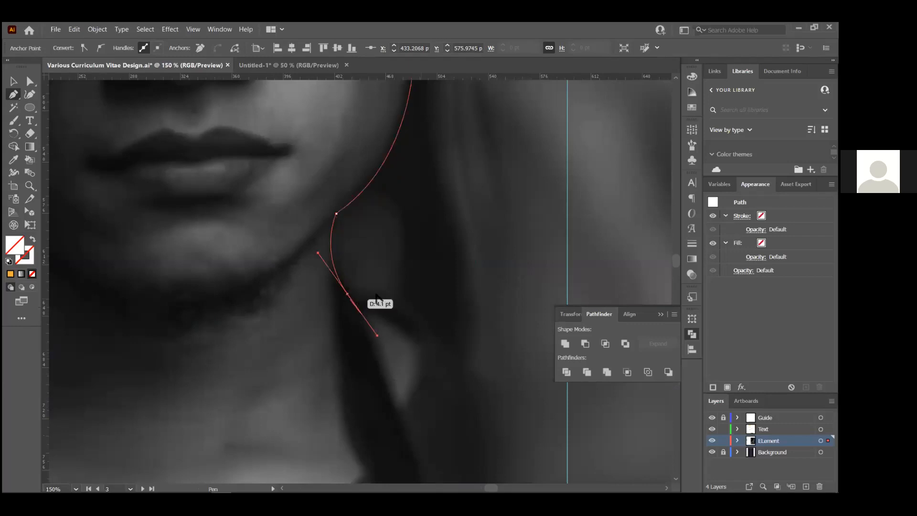
pyautogui.scroll(1, 438, 332)
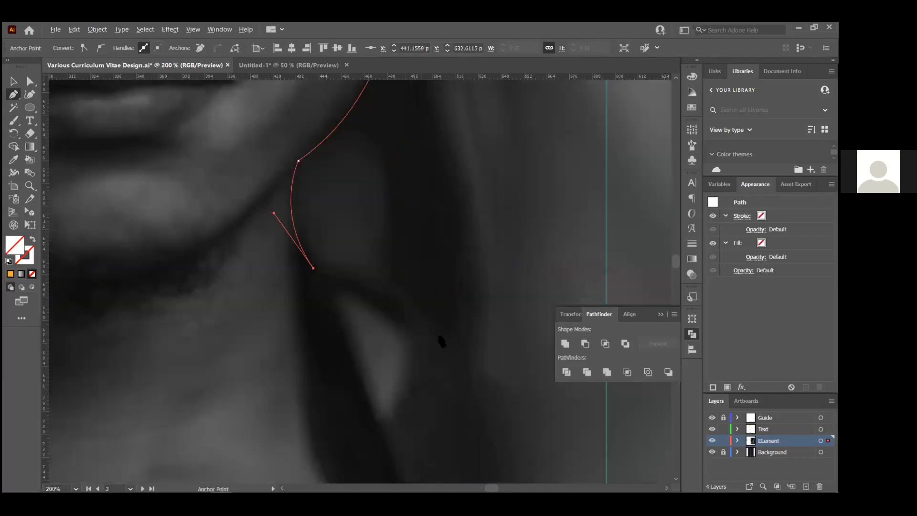
pyautogui.moveTo(439, 336); pyautogui.dragTo(498, 416)
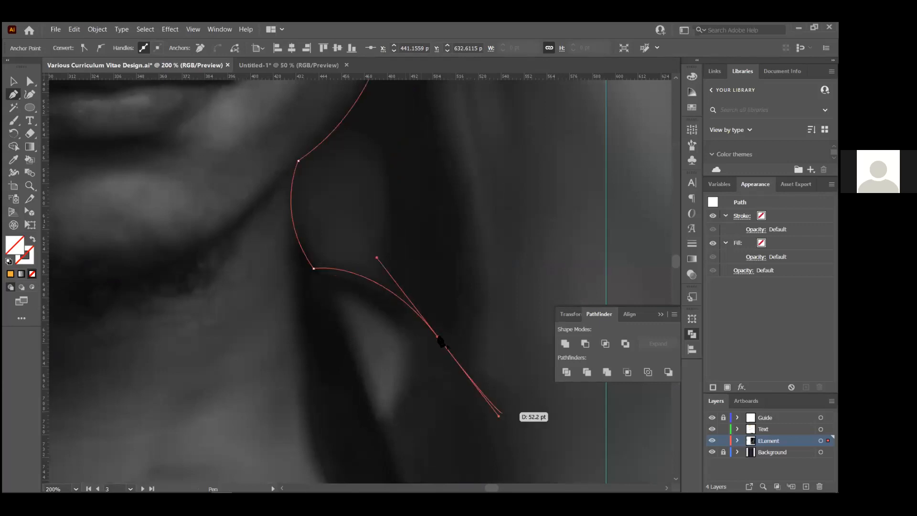
pyautogui.click(438, 337)
pyautogui.scroll(-2, 454, 356)
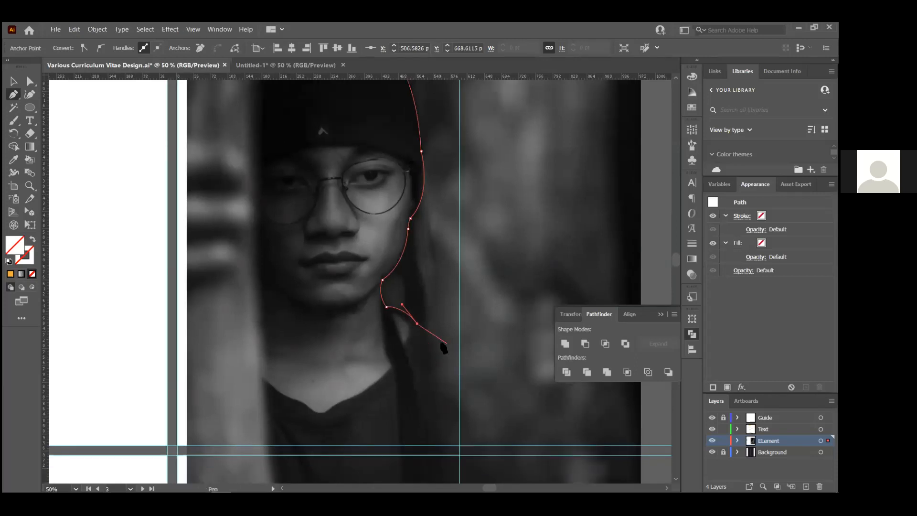
pyautogui.scroll(3, 446, 346)
pyautogui.moveTo(470, 353); pyautogui.dragTo(476, 355)
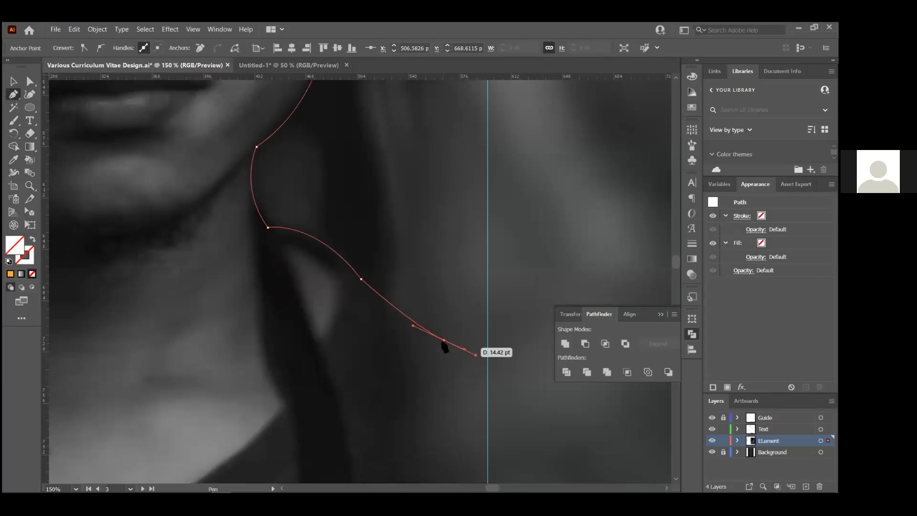
pyautogui.click(443, 341)
pyautogui.scroll(-3, 444, 342)
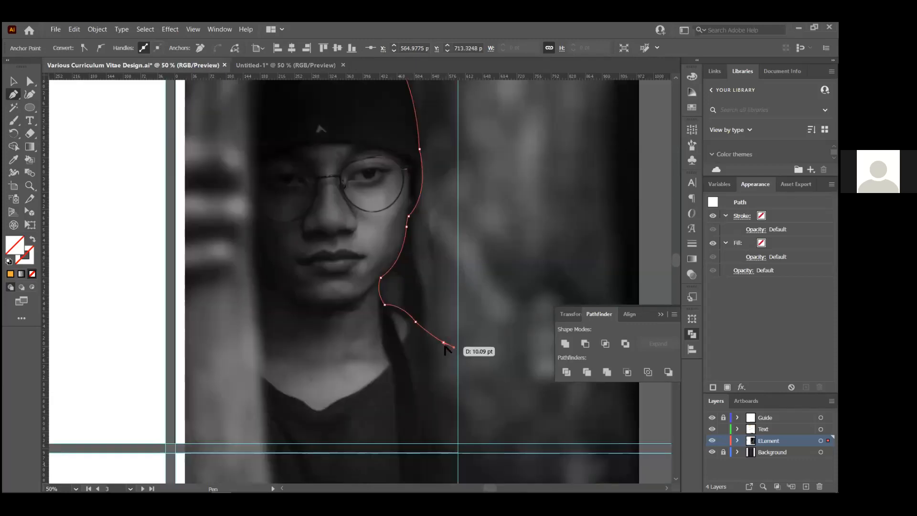
pyautogui.scroll(4, 446, 343)
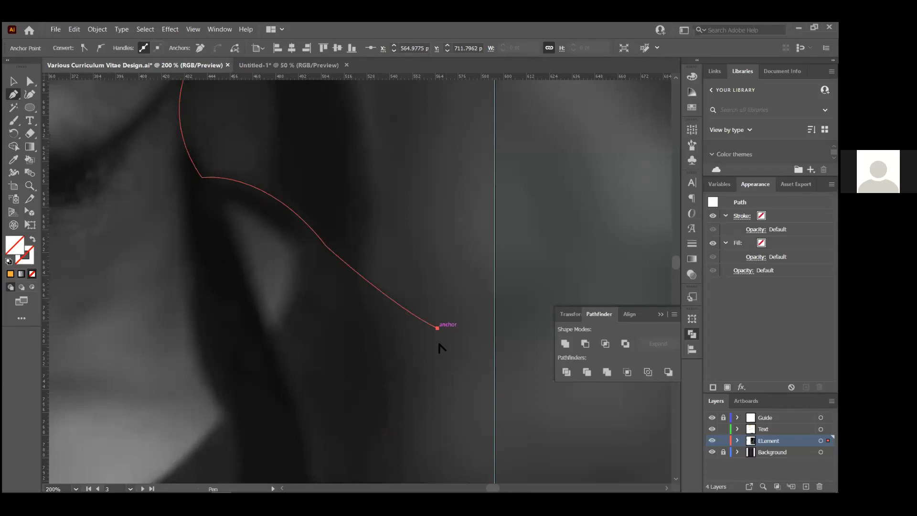
pyautogui.scroll(-3, 438, 342)
pyautogui.scroll(-2, 443, 374)
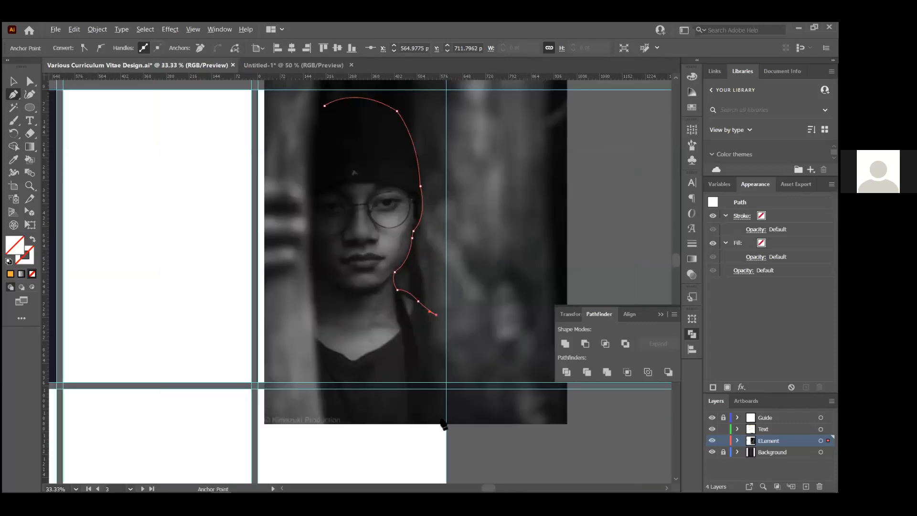
# Run the path along the photo's bottom edge and up the left side, closing it at the hat
pyautogui.click(444, 423)
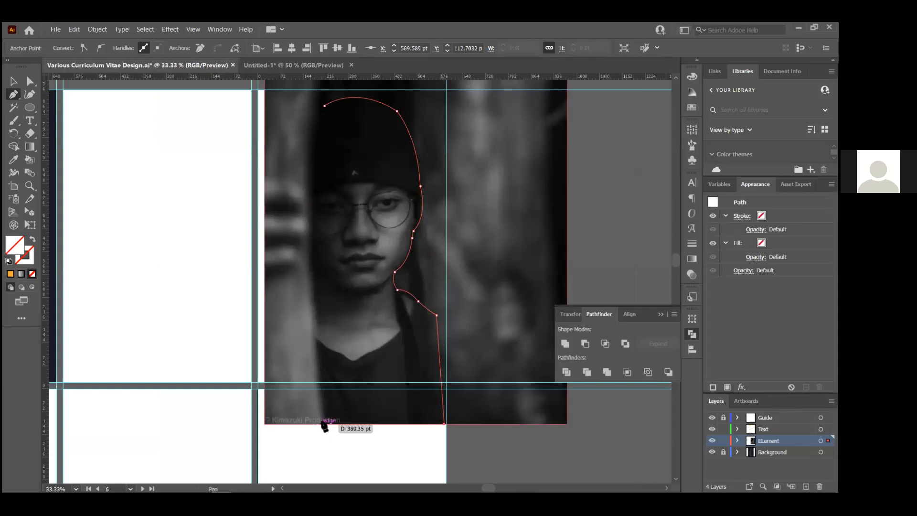
pyautogui.click(322, 423)
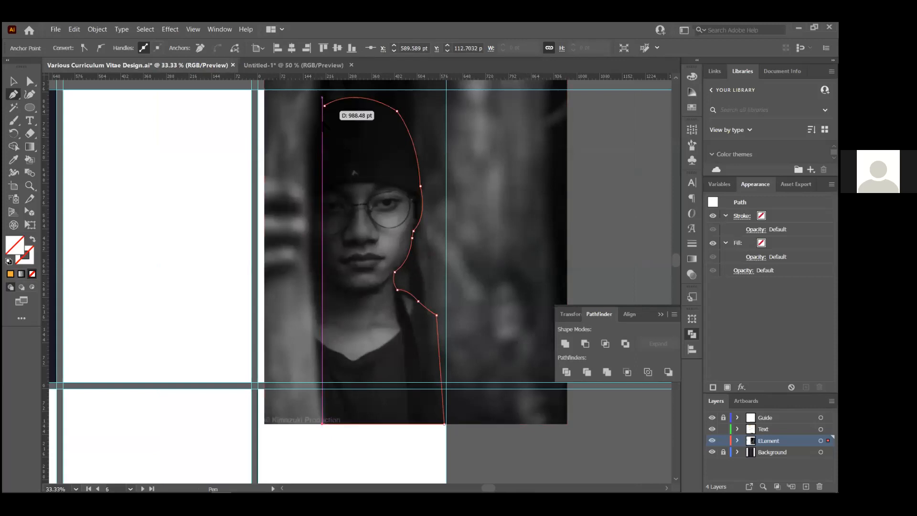
pyautogui.scroll(2, 323, 122)
pyautogui.click(284, 168)
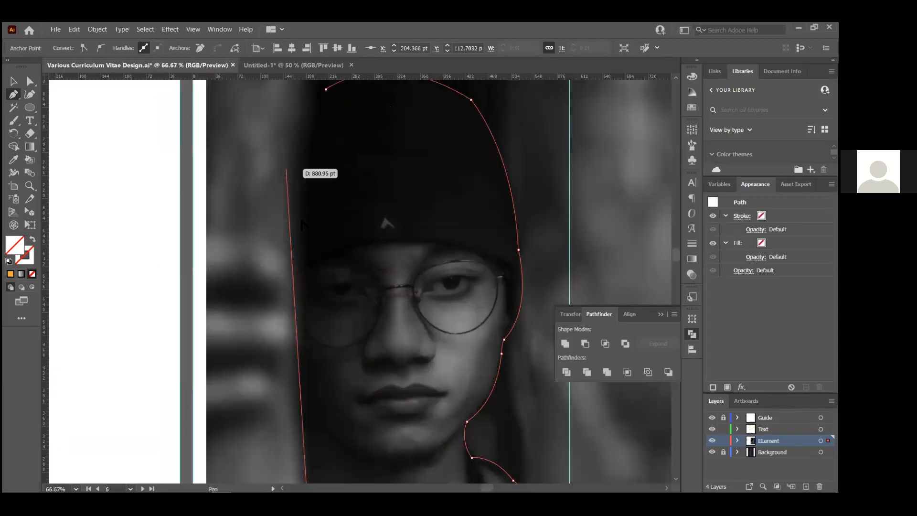
pyautogui.scroll(-2, 301, 215)
pyautogui.moveTo(318, 129); pyautogui.dragTo(362, 108)
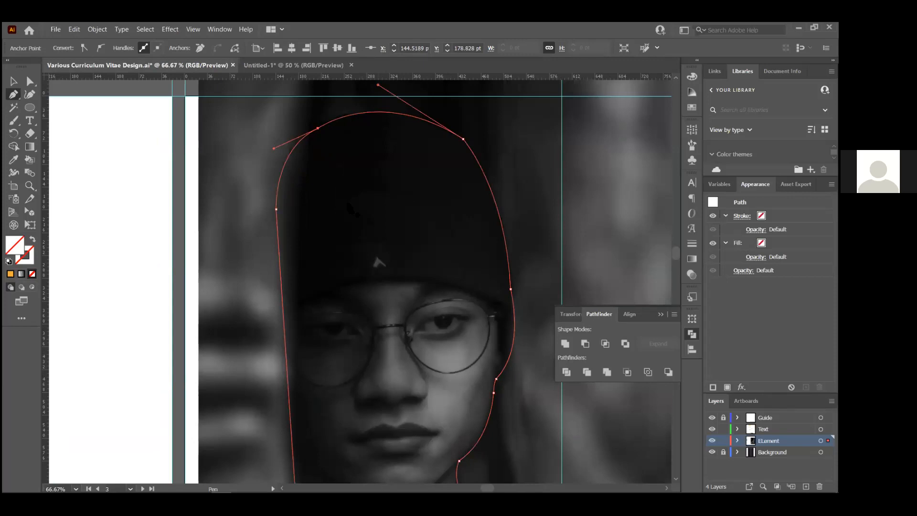
pyautogui.press('v')
pyautogui.hotkey('ctrl', '-')
pyautogui.hotkey('ctrl', '-')
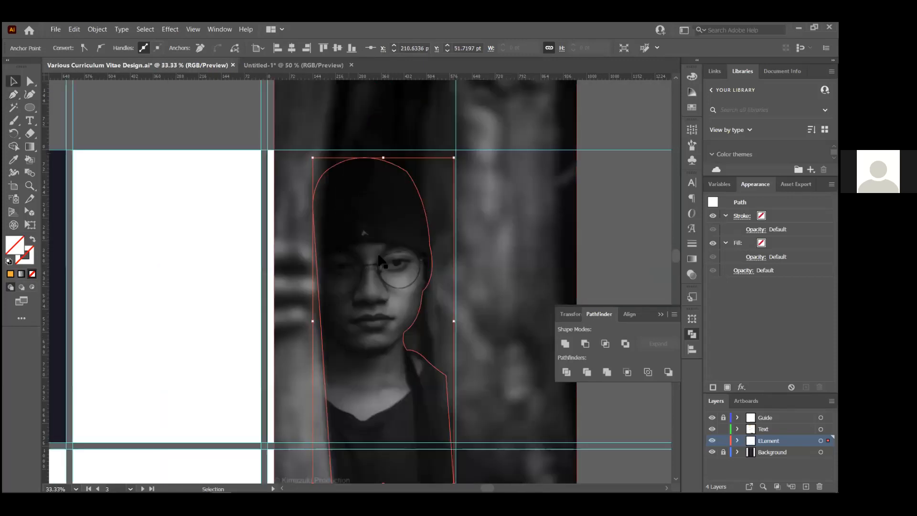
pyautogui.scroll(-2, 379, 255)
# Select the photo together with the traced outline and clip it with Ctrl+7
pyautogui.scroll(2, 378, 256)
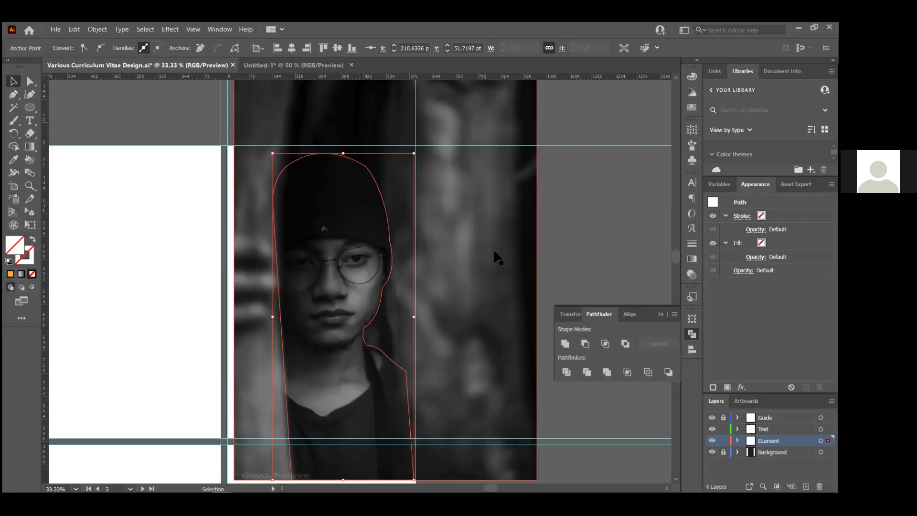
pyautogui.scroll(-2, 462, 252)
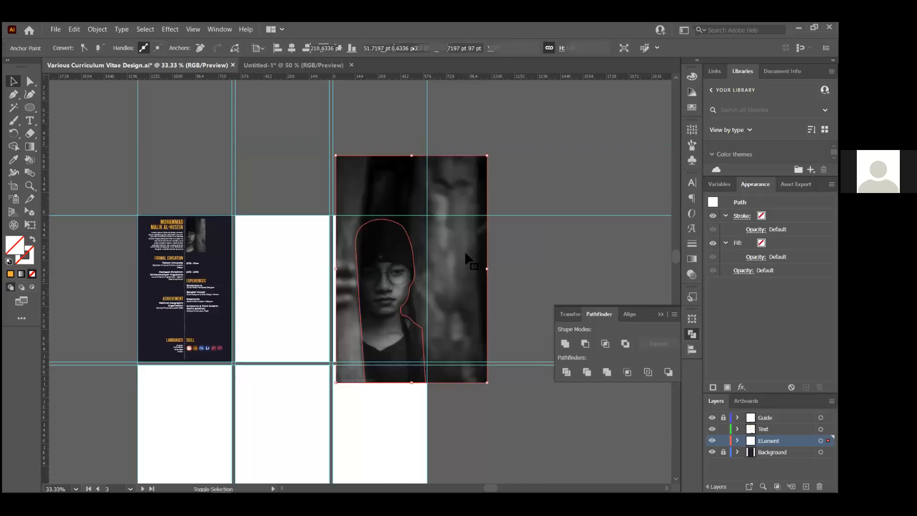
pyautogui.keyDown('shift'); pyautogui.click(466, 253); pyautogui.keyUp('shift')
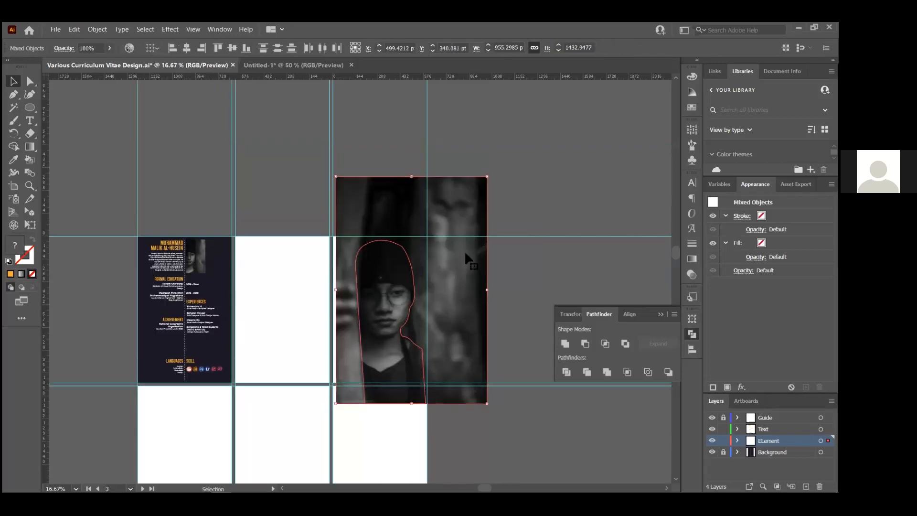
pyautogui.scroll(1, 465, 254)
pyautogui.press('a')
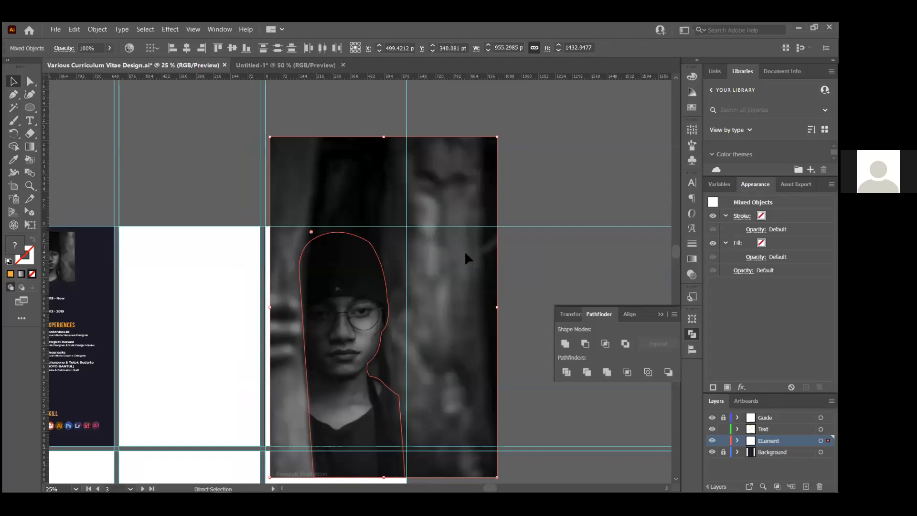
pyautogui.hotkey('ctrl', '7')
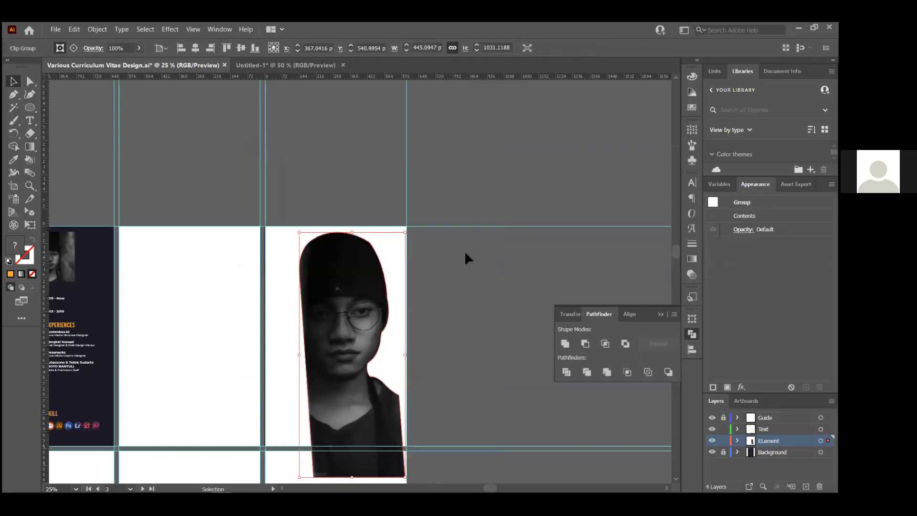
pyautogui.click(466, 253)
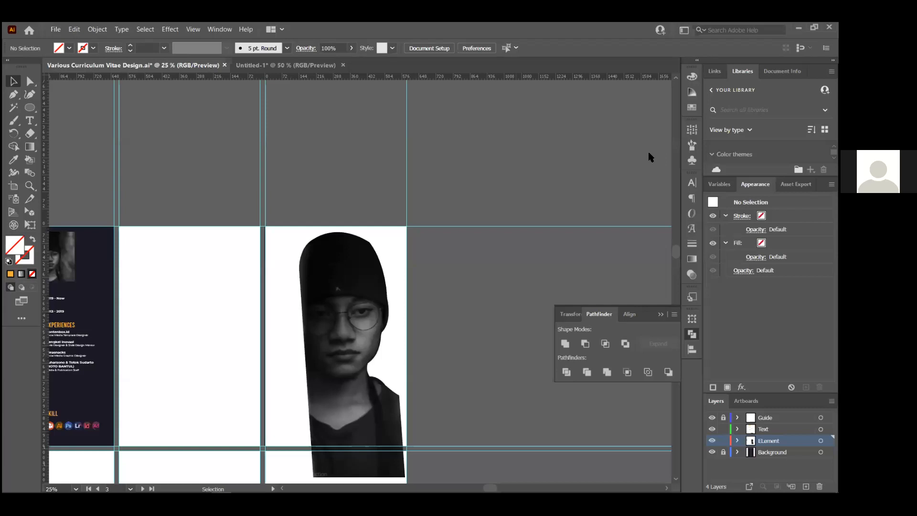
# Switch to Edge, search for 'remove bg', and open the remove.bg site
pyautogui.hotkey('alt', 'Tab')
pyautogui.click(178, 296)
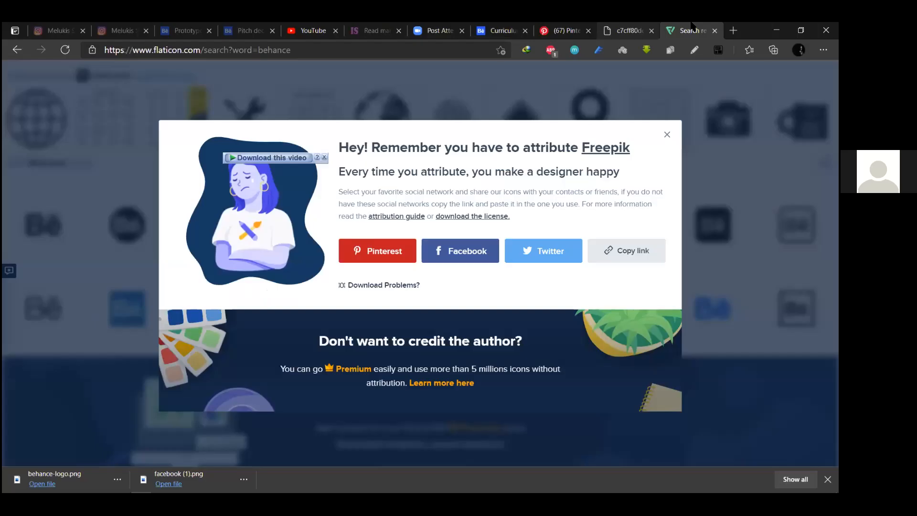
pyautogui.click(361, 50)
pyautogui.write('remove bg')
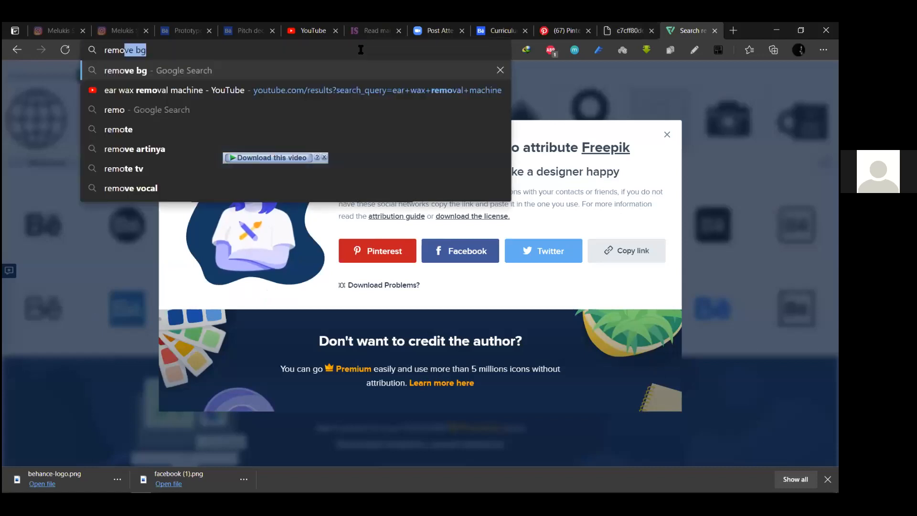
pyautogui.press('Return')
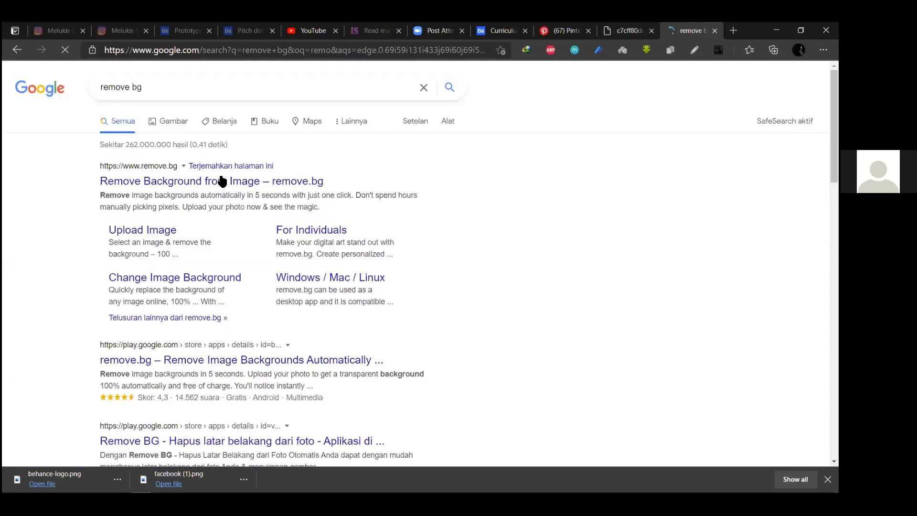
pyautogui.click(247, 181)
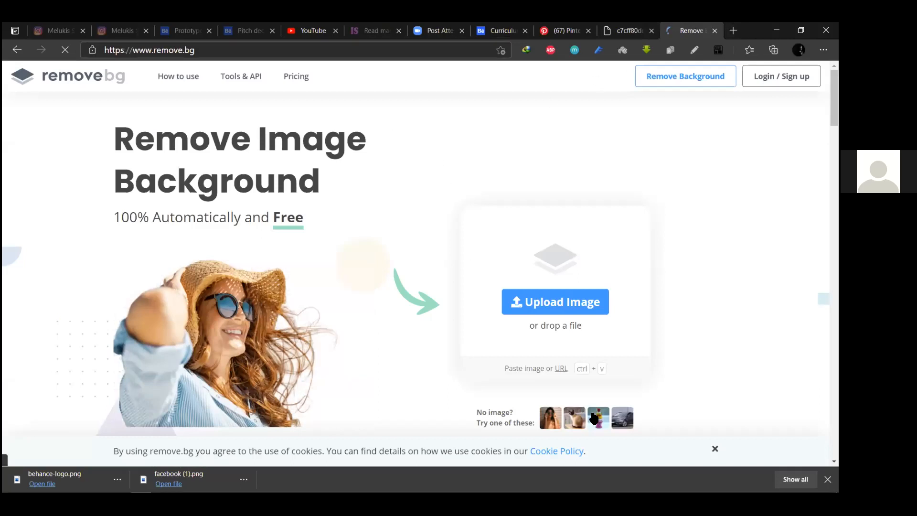
# Dismiss remove.bg's cookie notice, scroll through the page, and return to Illustrator
pyautogui.scroll(-1, 593, 418)
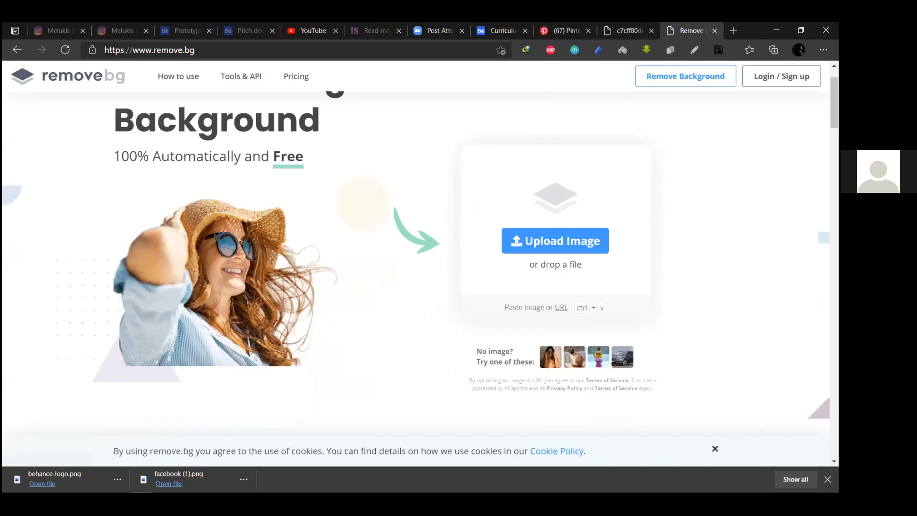
pyautogui.click(715, 448)
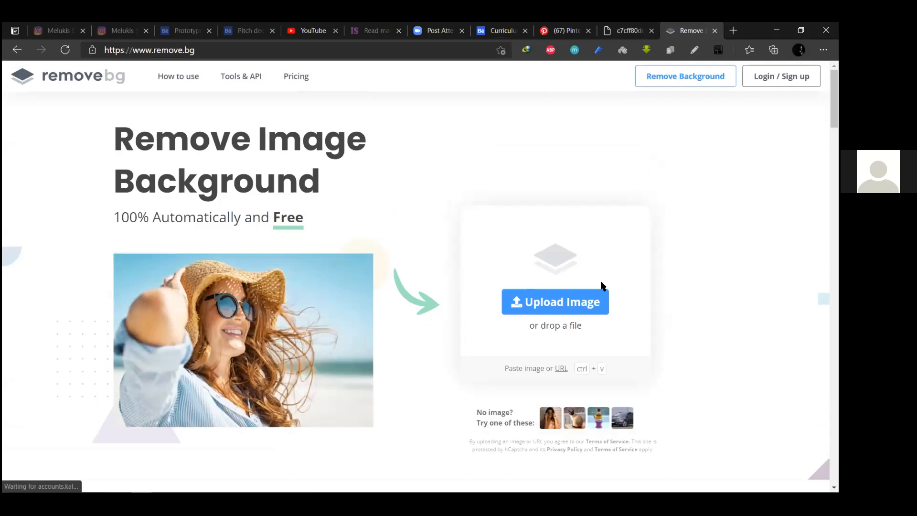
pyautogui.scroll(-4, 629, 261)
pyautogui.scroll(-3, 368, 354)
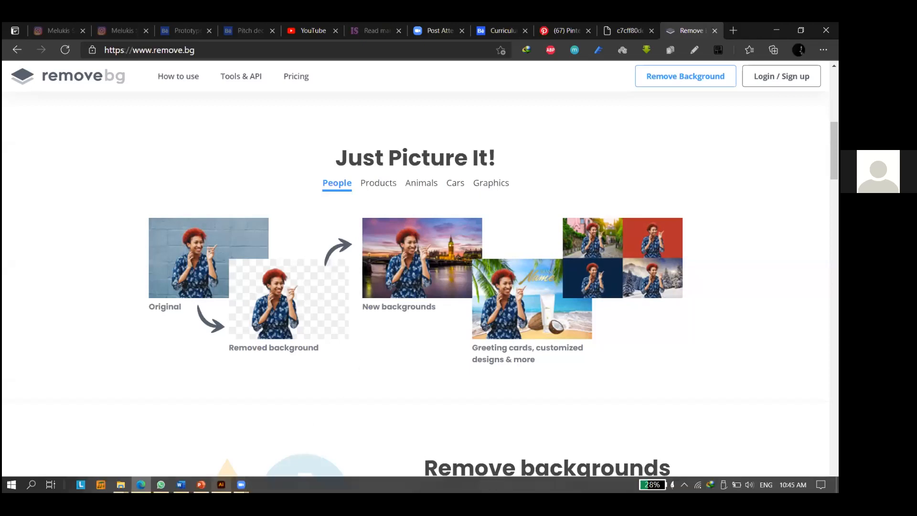
pyautogui.hotkey('alt', 'Tab')
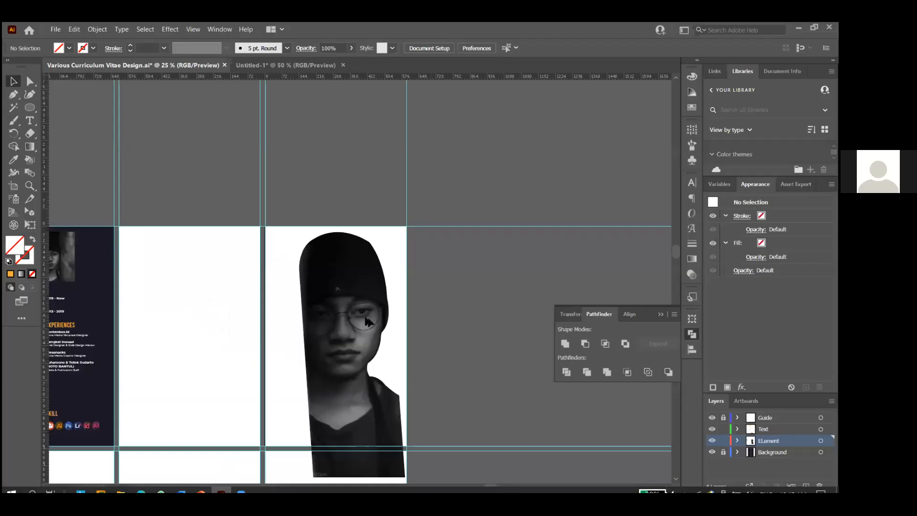
pyautogui.scroll(3, 365, 323)
pyautogui.scroll(-4, 365, 313)
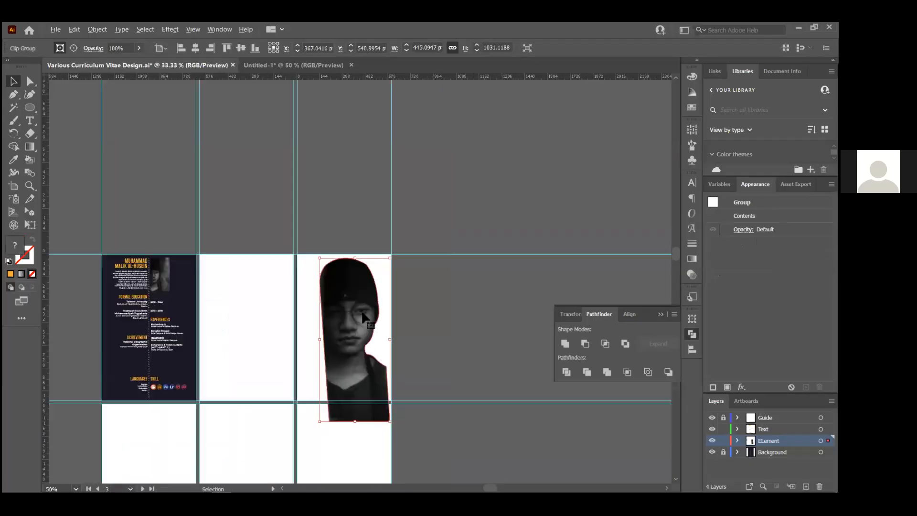
pyautogui.scroll(-1, 376, 329)
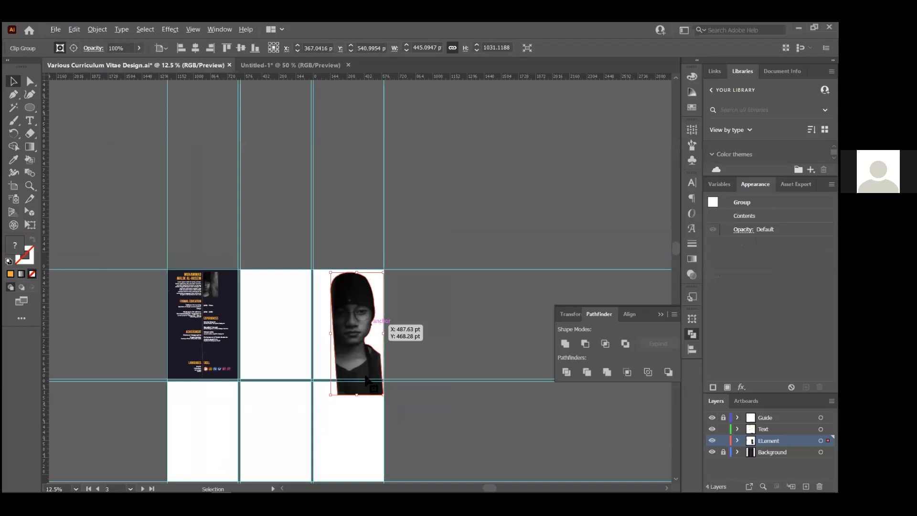
pyautogui.scroll(3, 366, 380)
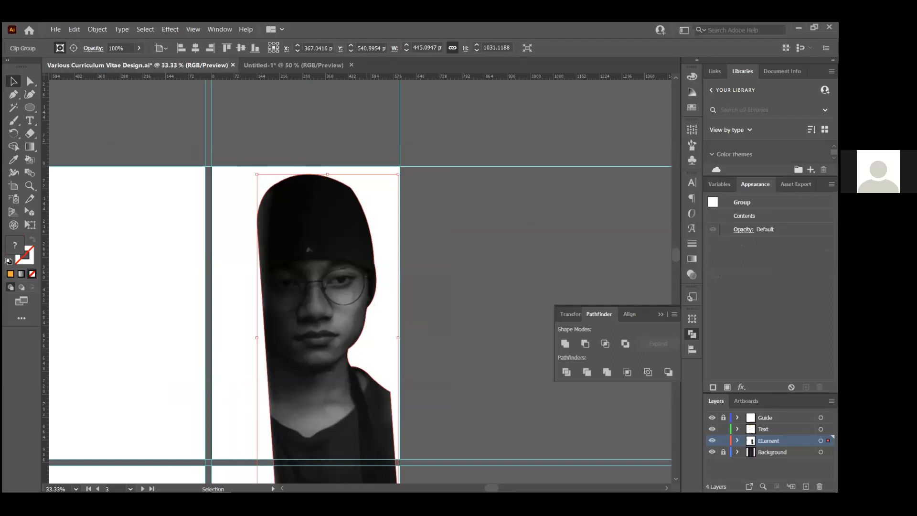
pyautogui.moveTo(666, 491)
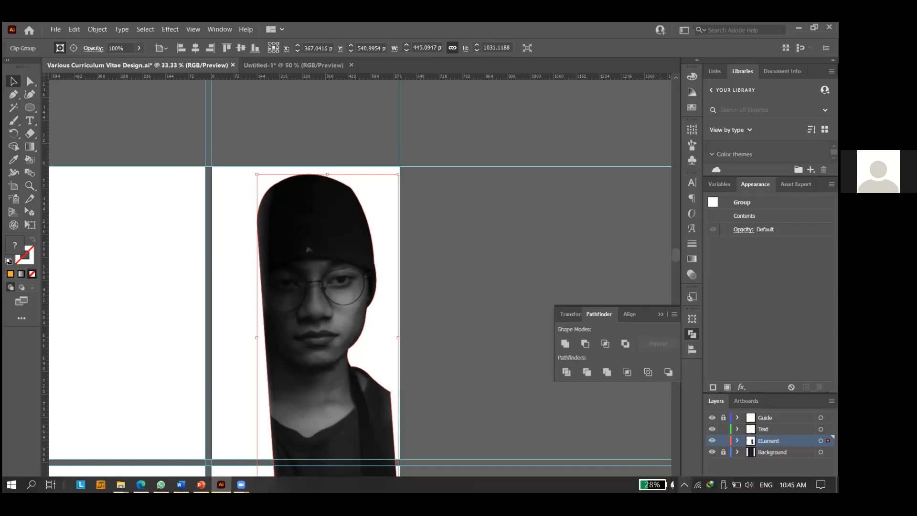
pyautogui.moveTo(241, 485)
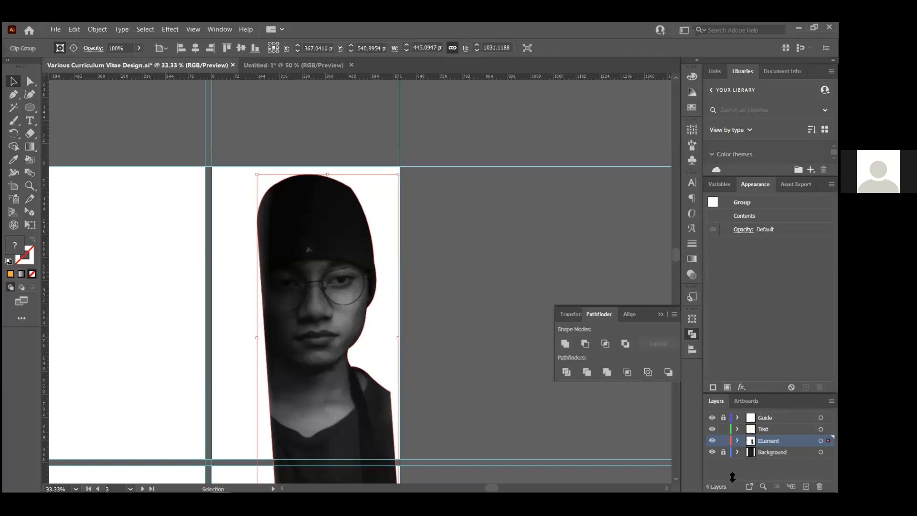
# Check the laptop's battery charge level while the clipped portrait stays on the artboard
pyautogui.moveTo(733, 492)
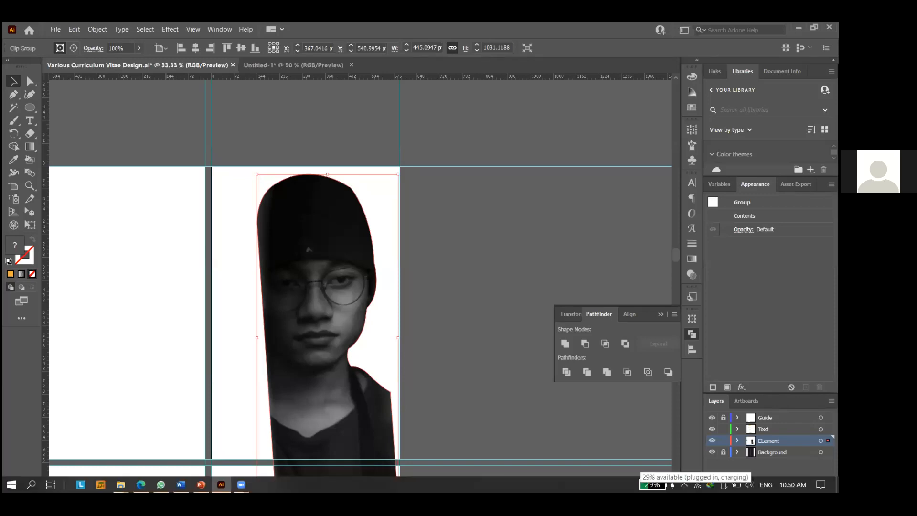
pyautogui.click(652, 484)
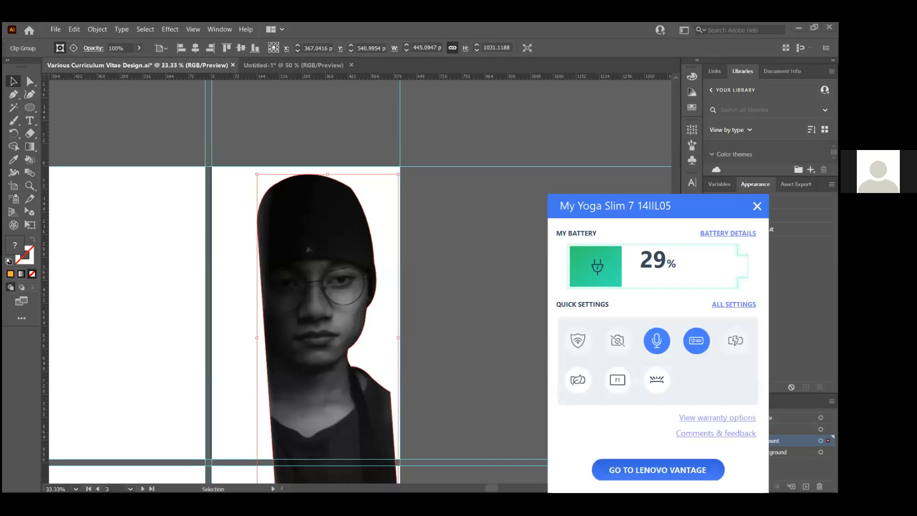
pyautogui.hotkey('ctrl', 'shift', 'a')
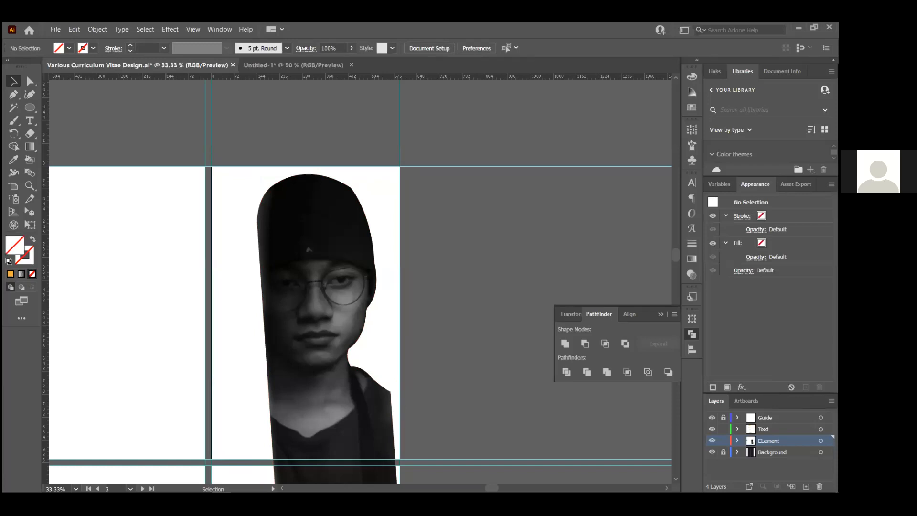
pyautogui.moveTo(181, 491)
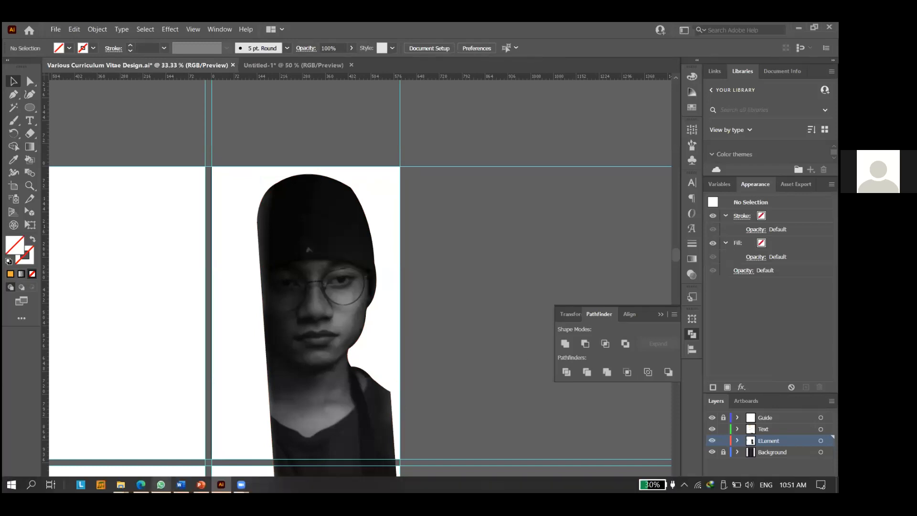